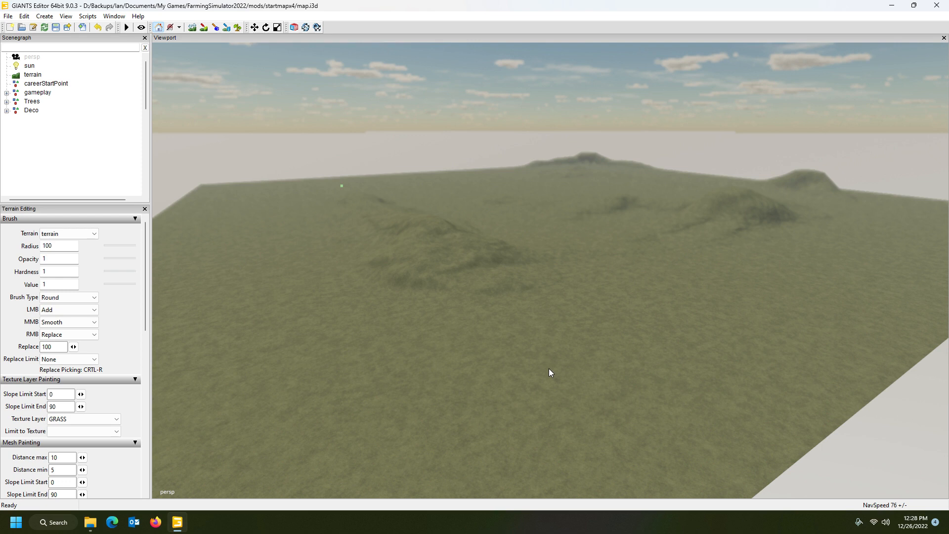
Look over the map terrain from several sides, examining its hills, ridges and outer edges.
alt+drag(549, 369, 258, 349)
alt+drag(419, 317, 252, 324)
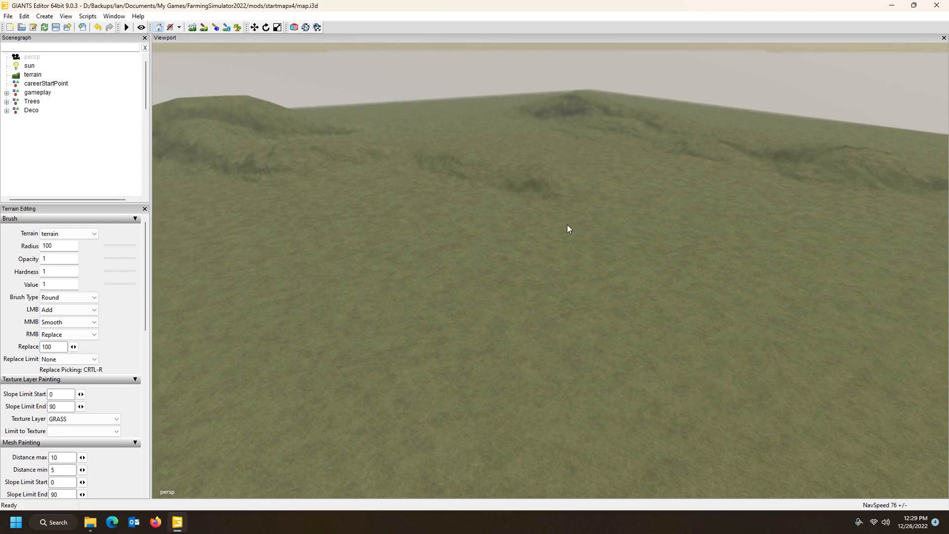
alt+drag(567, 225, 417, 196)
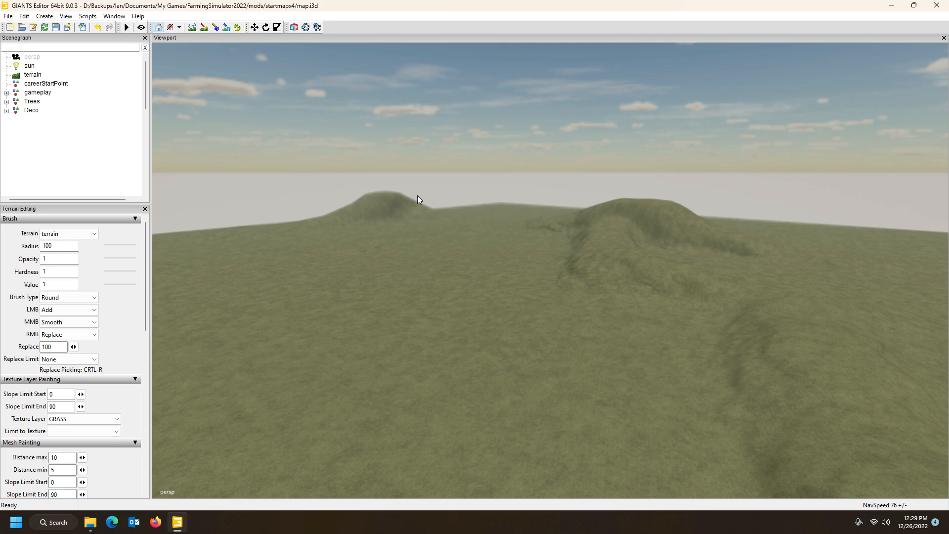
alt+drag(482, 239, 624, 257)
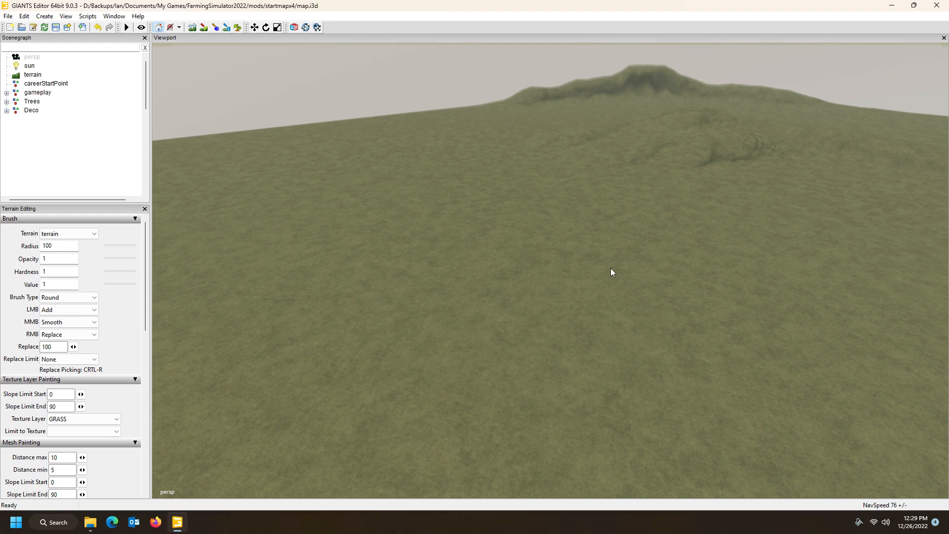
right_drag(574, 274, 328, 267)
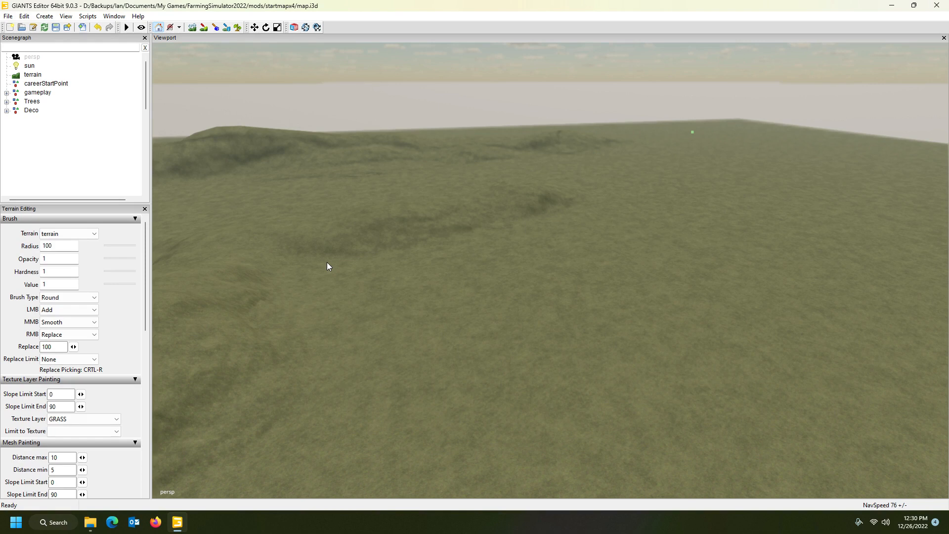
right_drag(450, 292, 736, 286)
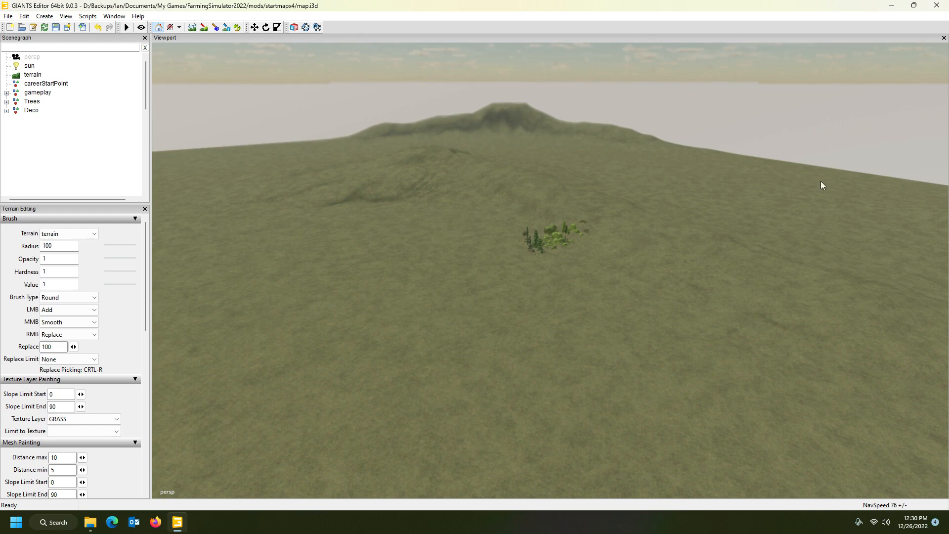
right_drag(607, 263, 303, 272)
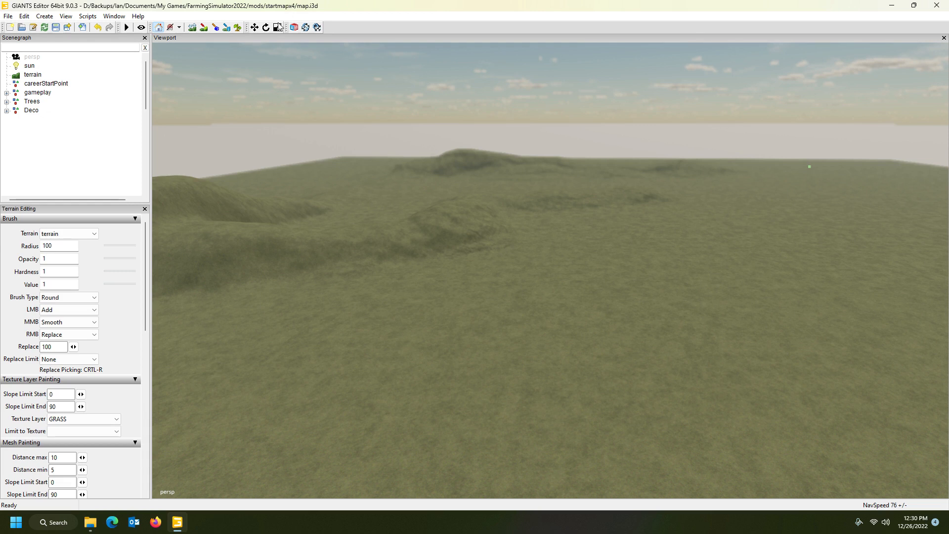
alt+drag(576, 220, 522, 262)
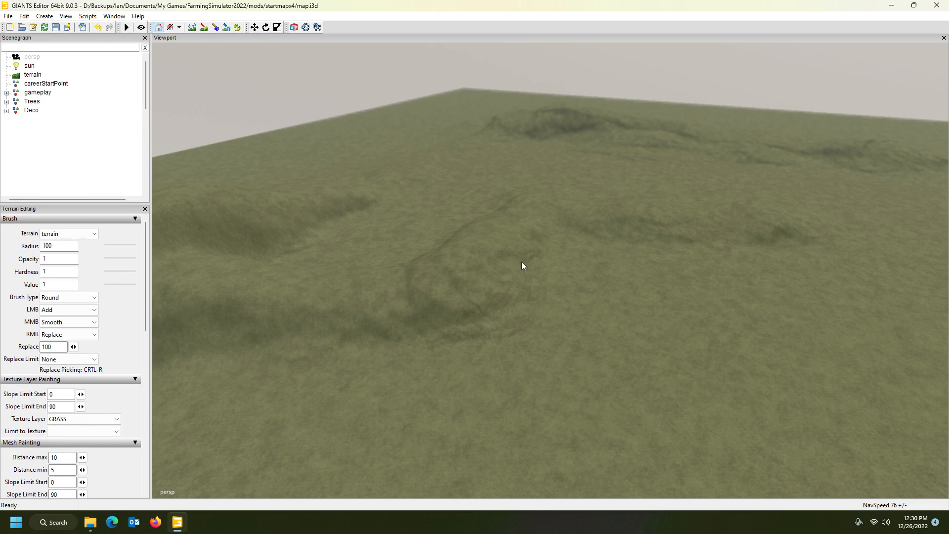
mouse_move(522, 262)
alt+mouse_down()
mouse_move(505, 267)
mouse_move(723, 260)
mouse_move(657, 279)
mouse_move(682, 276)
mouse_move(608, 275)
mouse_move(591, 260)
mouse_move(610, 242)
mouse_move(539, 236)
mouse_move(498, 260)
mouse_move(500, 248)
mouse_move(508, 256)
alt+mouse_up()
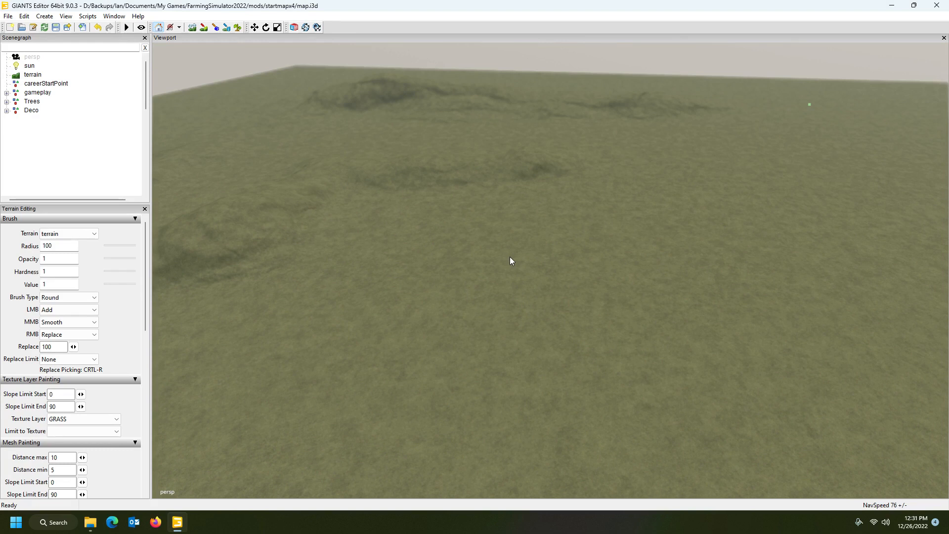
mouse_move(494, 244)
alt+mouse_down()
mouse_move(513, 241)
mouse_move(511, 250)
alt+mouse_up()
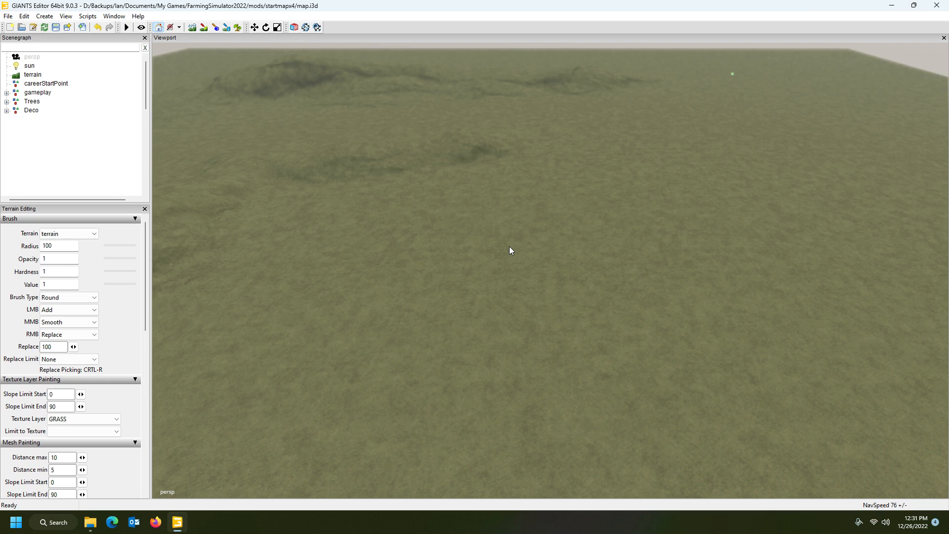
alt+drag(500, 254, 806, 214)
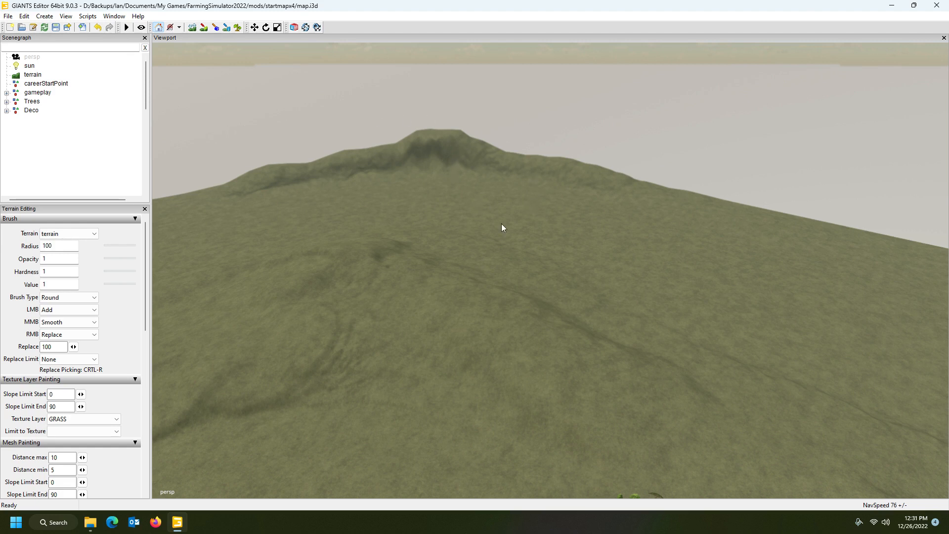
alt+drag(501, 224, 742, 229)
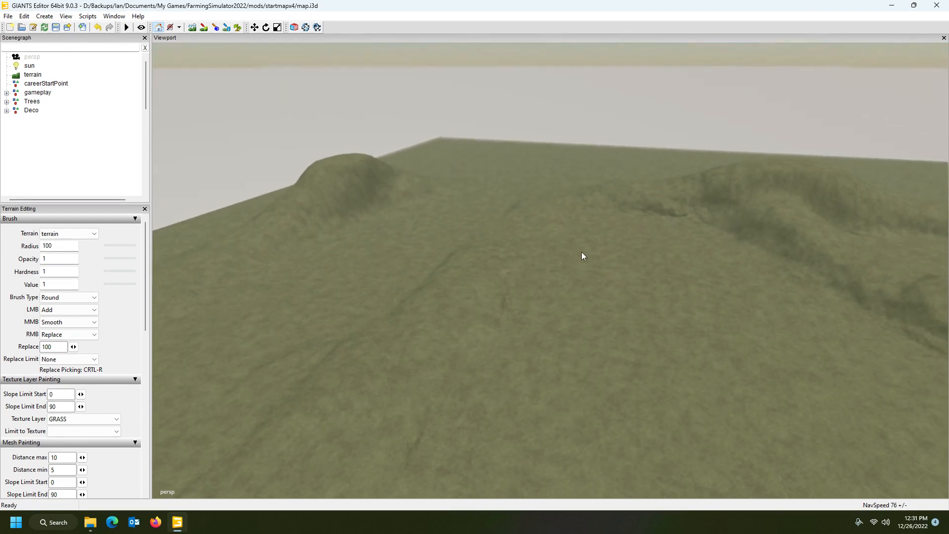
alt+drag(582, 259, 531, 220)
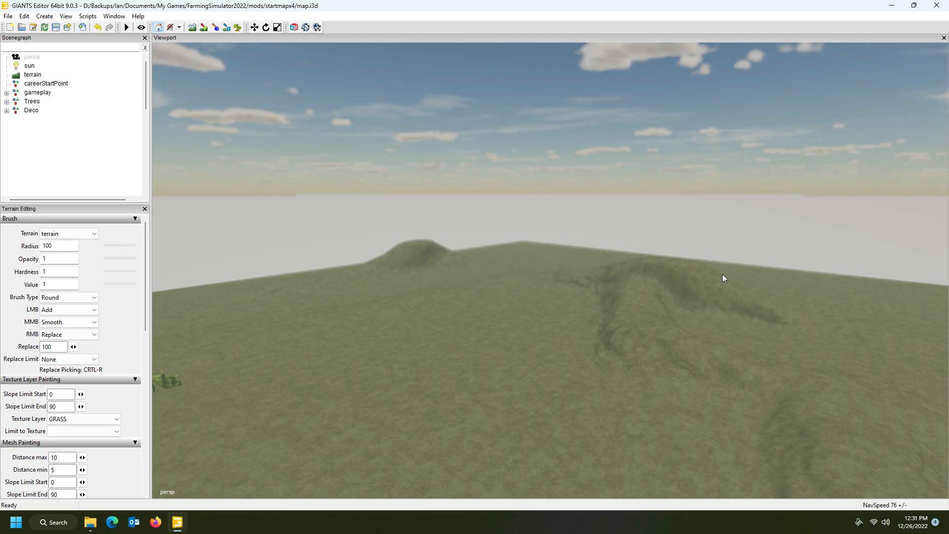
alt+drag(577, 311, 469, 347)
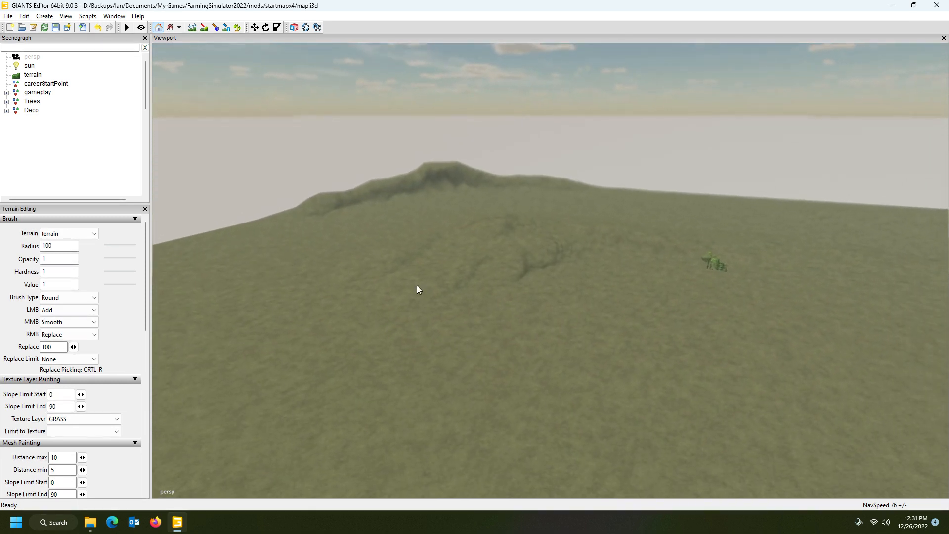
Expand the gameplay and mapBoundaries groups and focus the view on the first boundary cube.
click(7, 93)
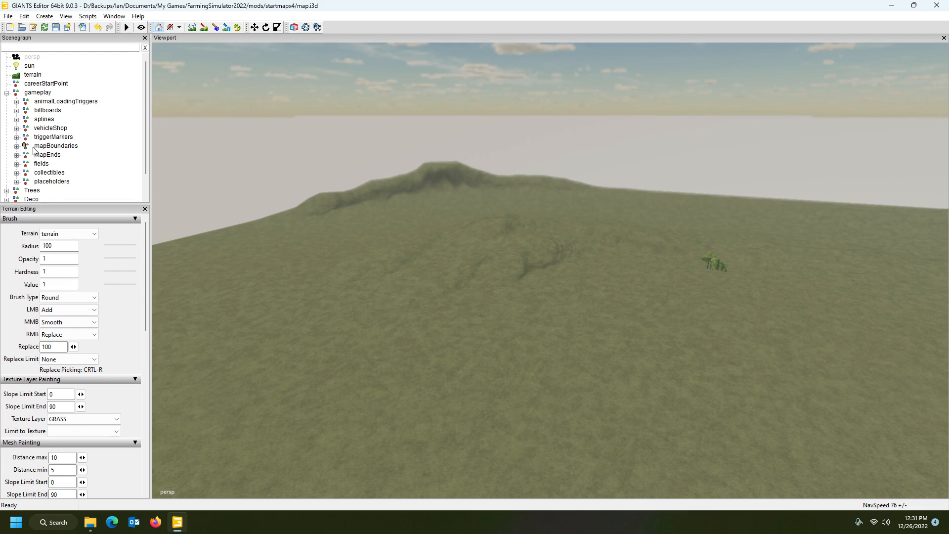
click(17, 146)
scroll(54, 151, down, 2)
double_click(50, 102)
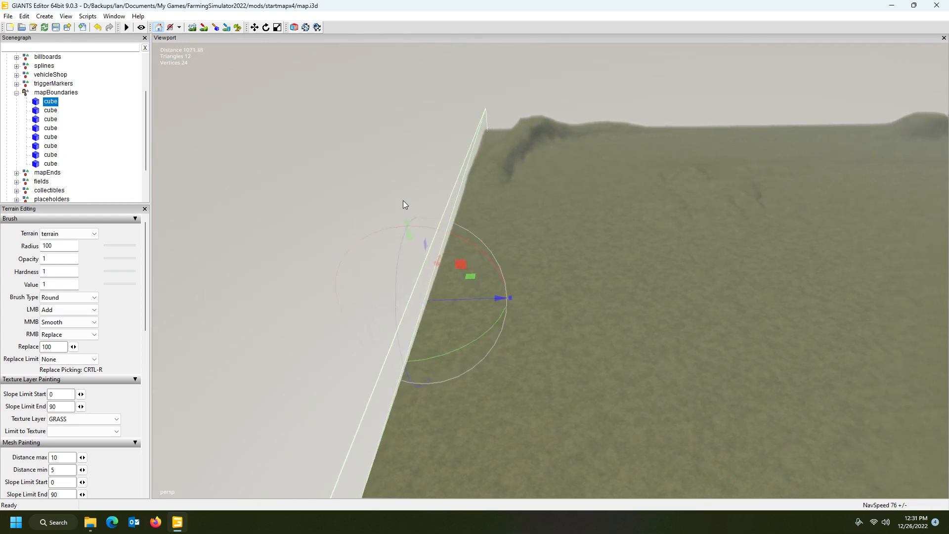
Go through the first five mapBoundaries cubes, examining which edge of the map each one covers.
click(51, 110)
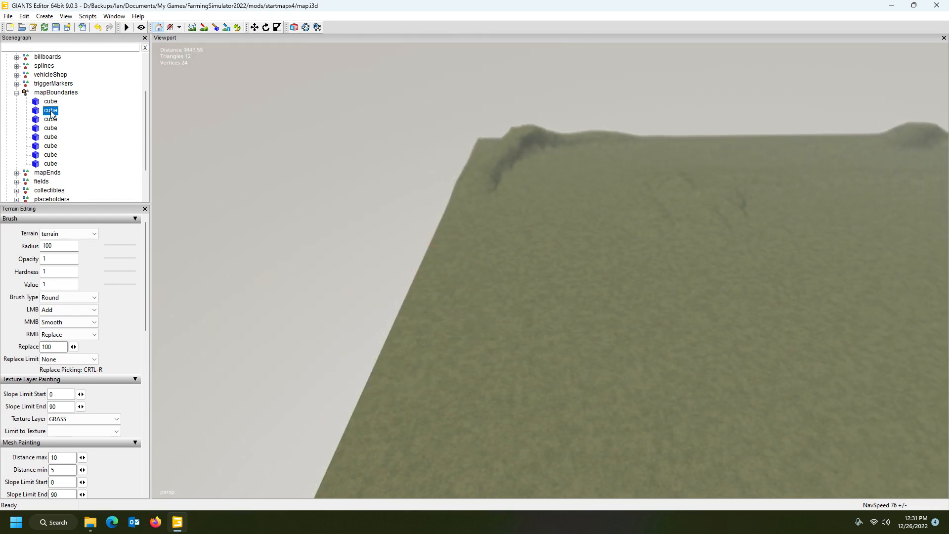
click(51, 102)
click(51, 120)
click(52, 103)
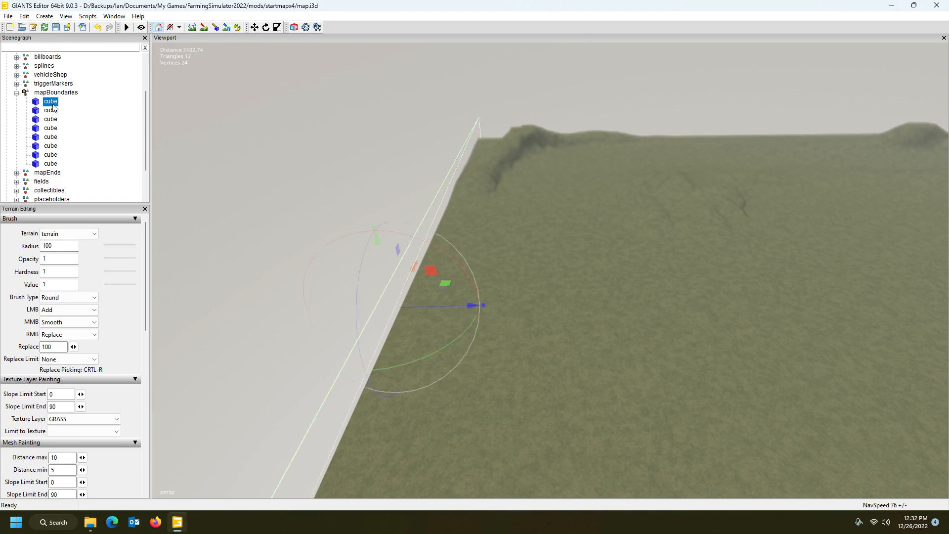
click(51, 111)
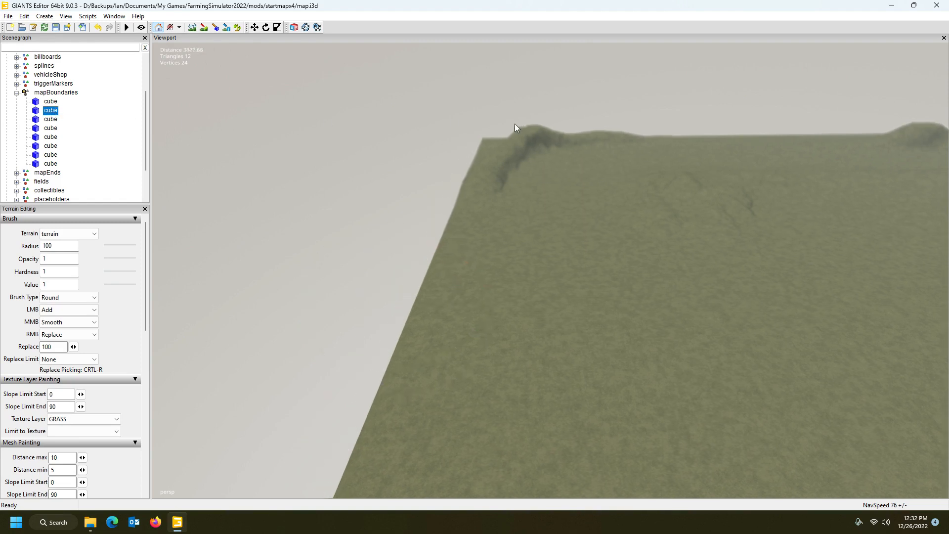
alt+drag(514, 123, 611, 130)
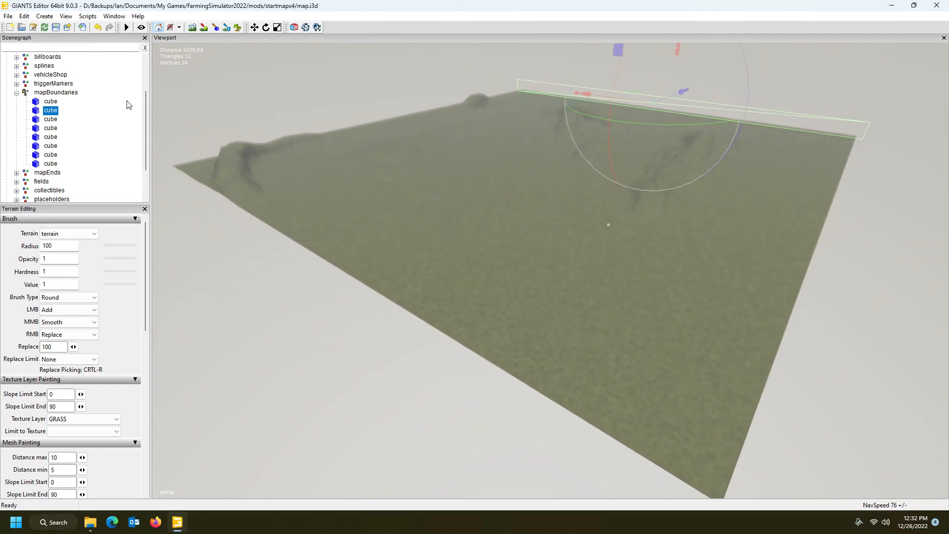
click(51, 119)
click(51, 129)
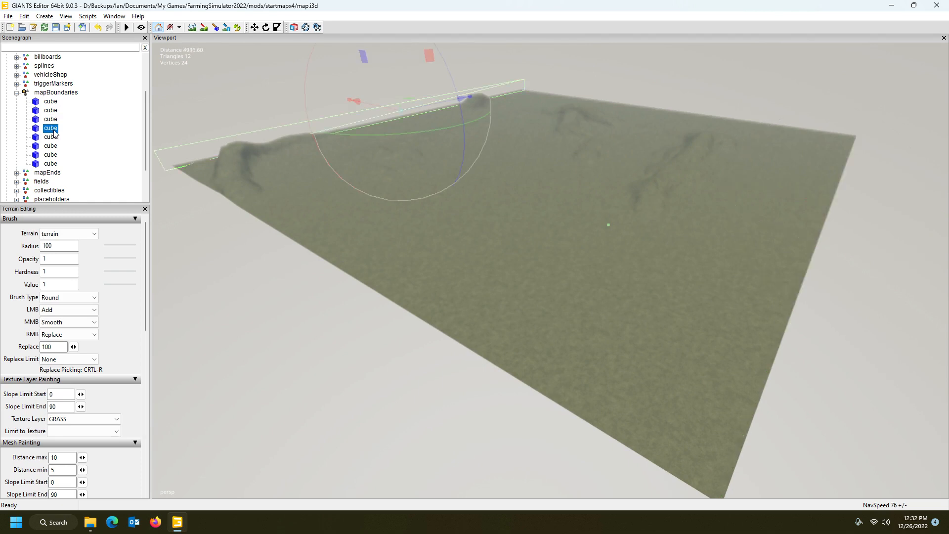
click(56, 142)
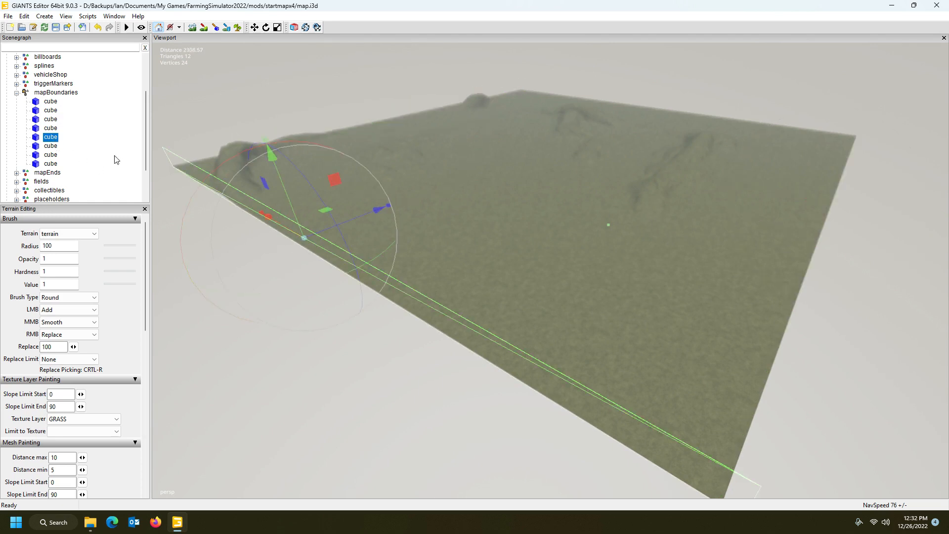
middle_drag(473, 219, 272, 185)
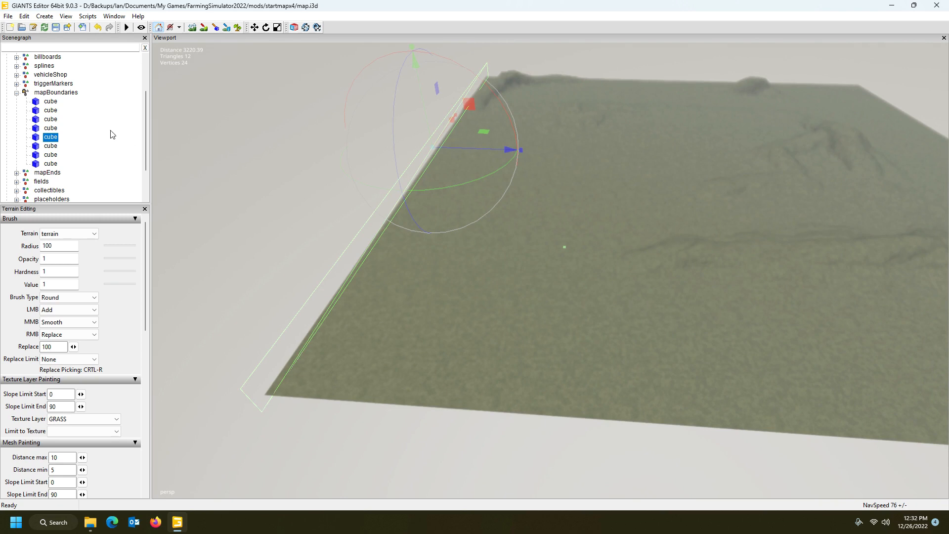
Compare the first and fifth boundary cubes on the same map edge, leaving the first one selected.
click(52, 102)
click(52, 137)
click(52, 103)
click(120, 16)
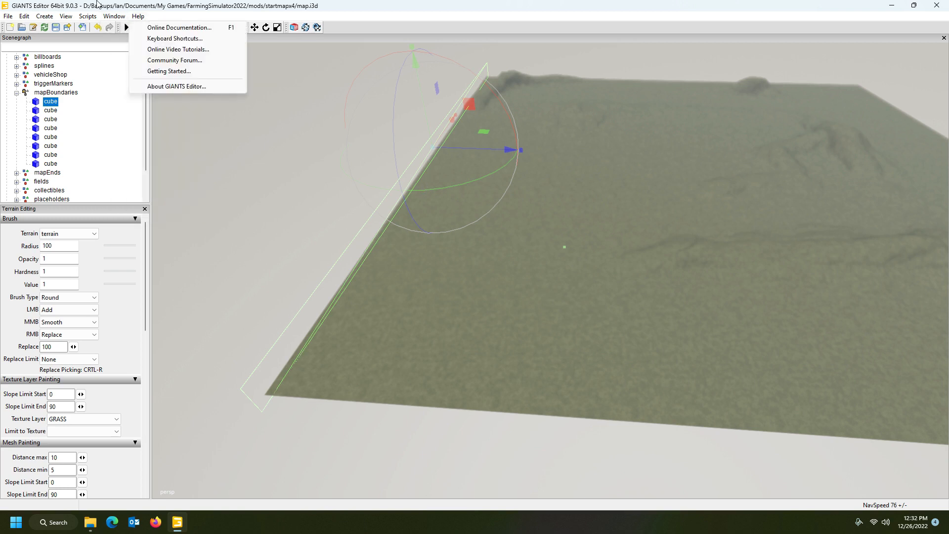
mouse_move(45, 16)
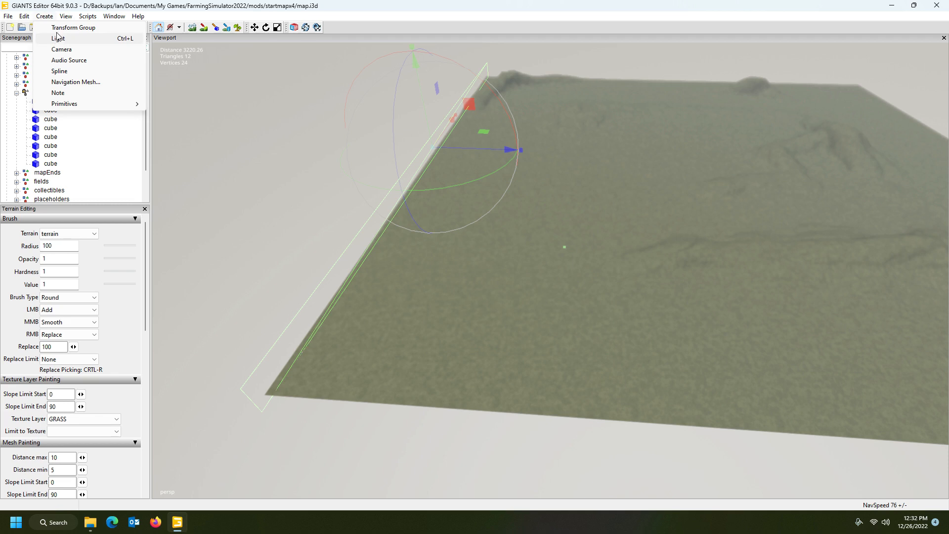
mouse_move(89, 104)
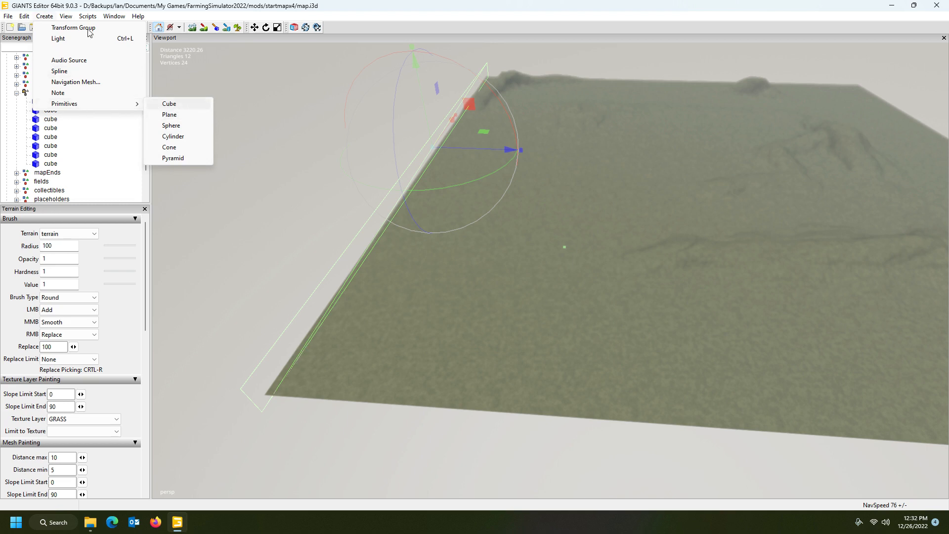
click(292, 6)
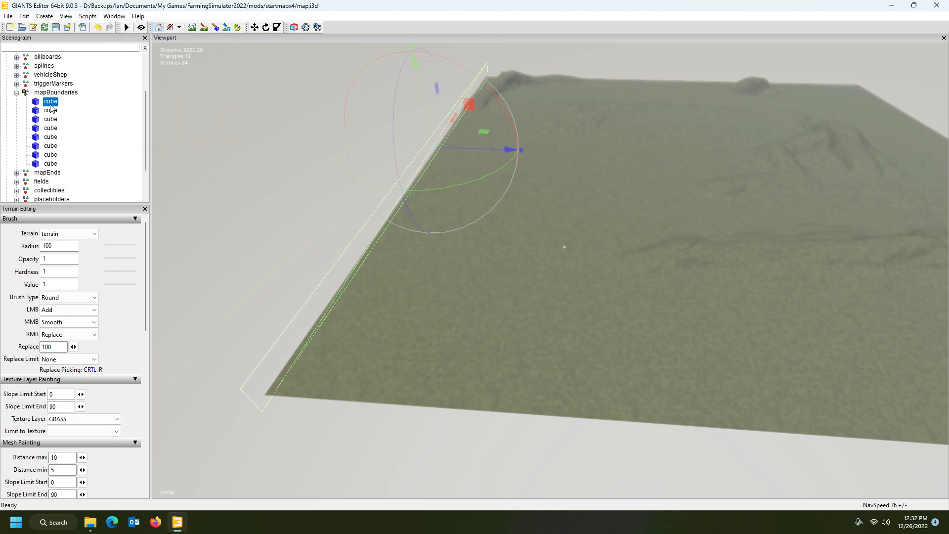
Show the attributes of the first boundary cube and move it inward along Z to about -1261.
click(114, 16)
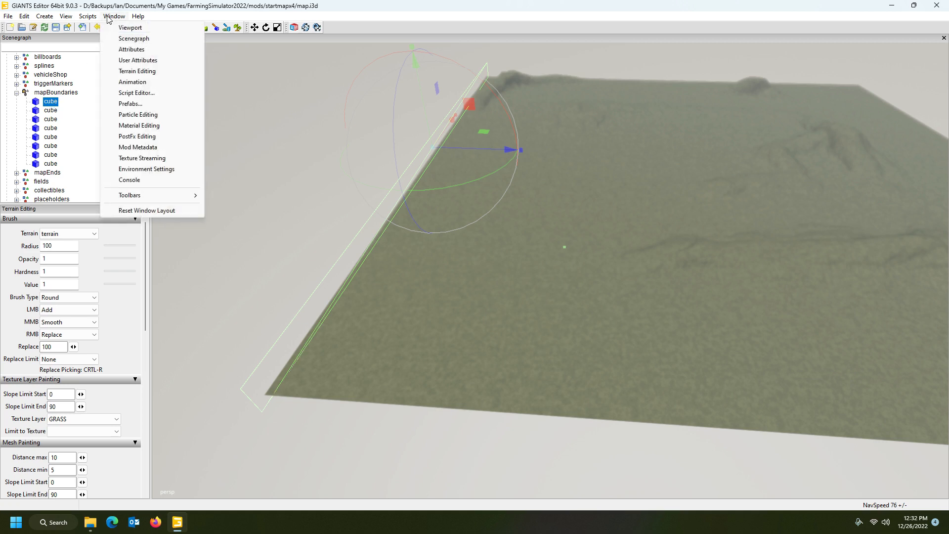
click(132, 48)
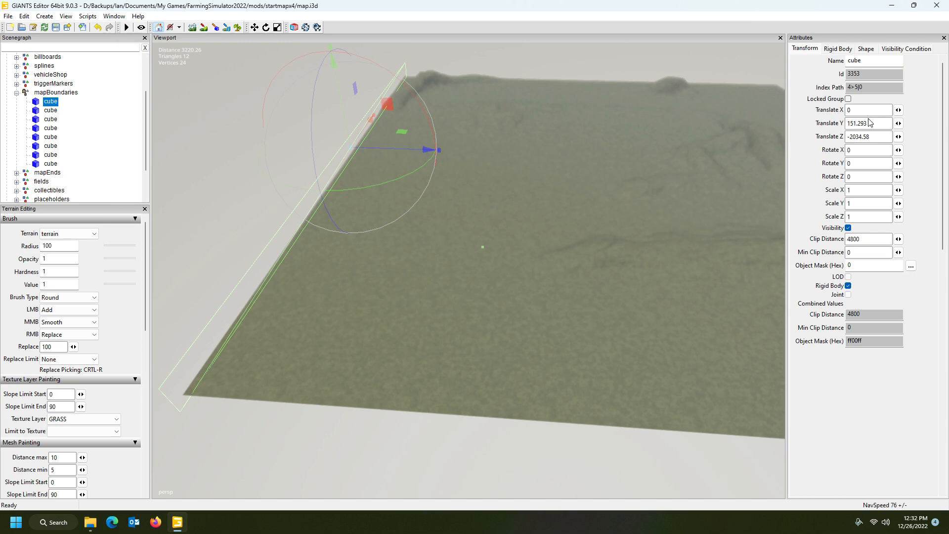
drag(418, 149, 515, 176)
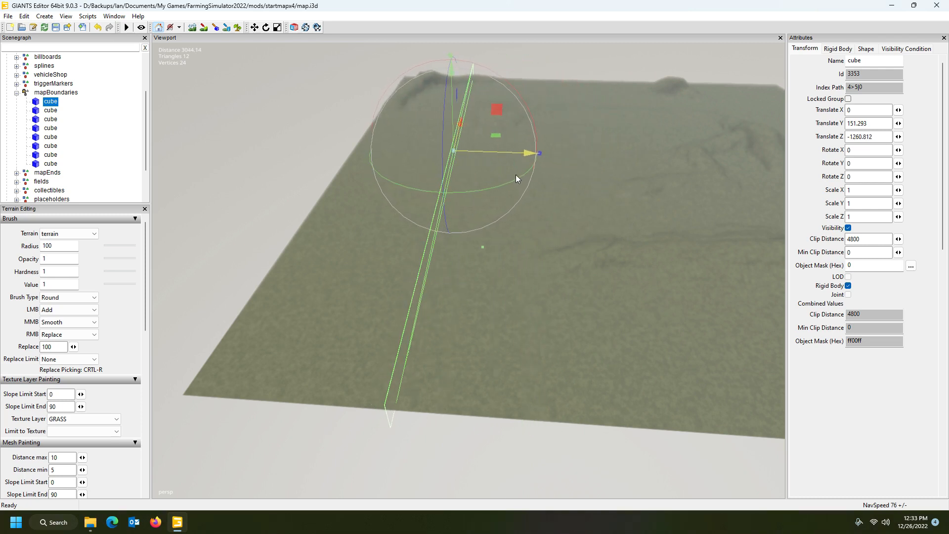
scroll(583, 291, up, 5)
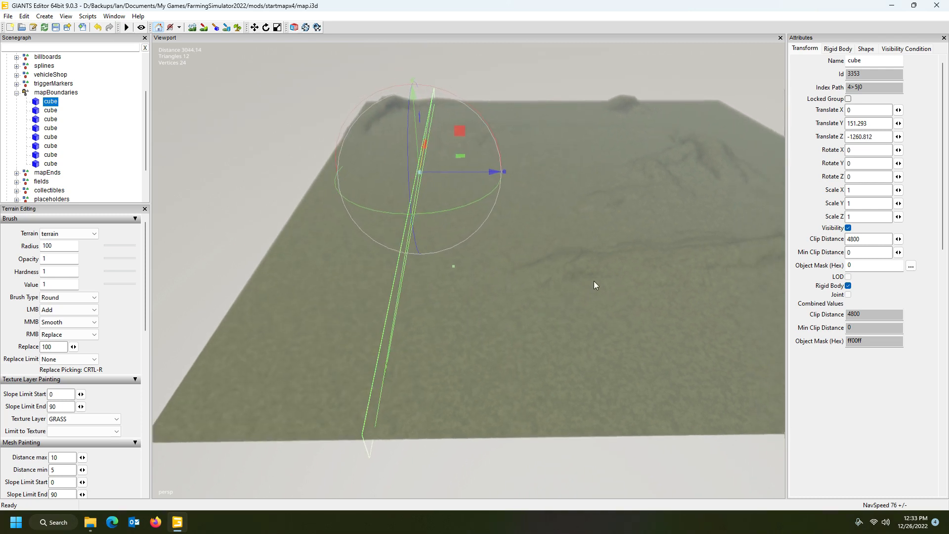
scroll(603, 295, up, 4)
alt+drag(603, 295, 424, 282)
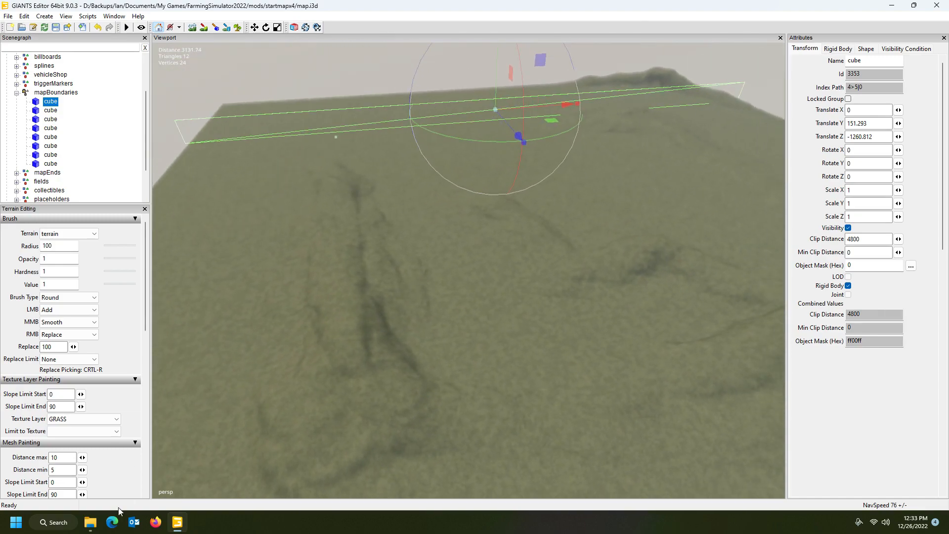
click(90, 522)
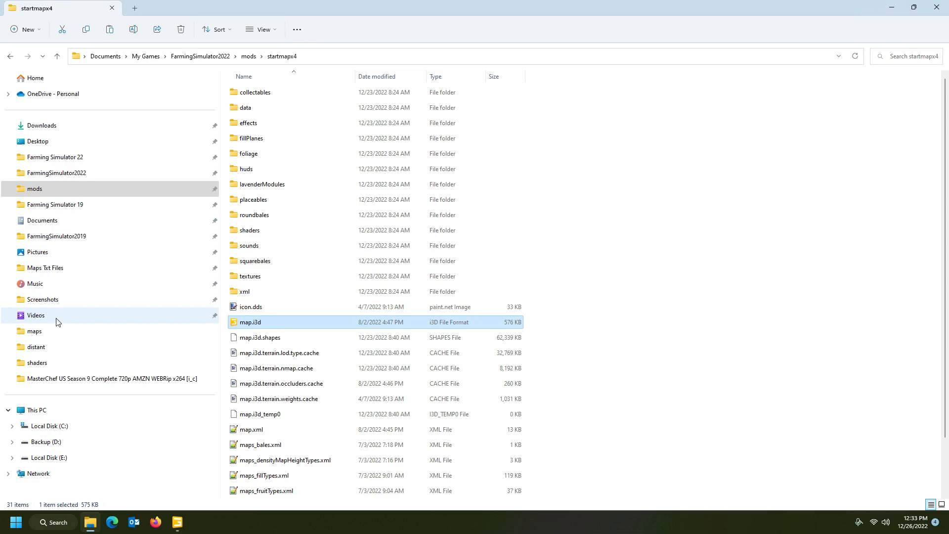
click(177, 522)
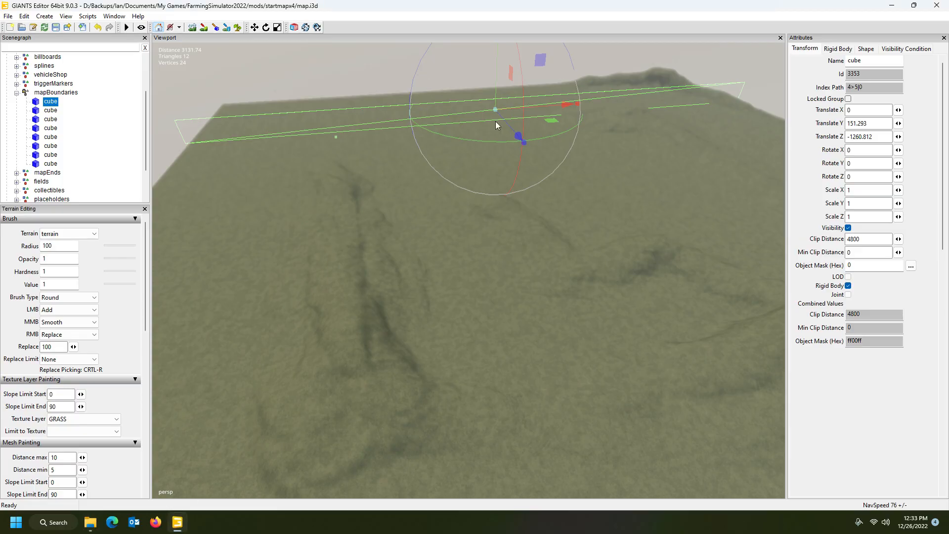
Move the first boundary cube further inward over the terrain along Z to about -1050.
alt+drag(483, 129, 437, 197)
scroll(437, 197, down, 4)
alt+drag(375, 154, 391, 184)
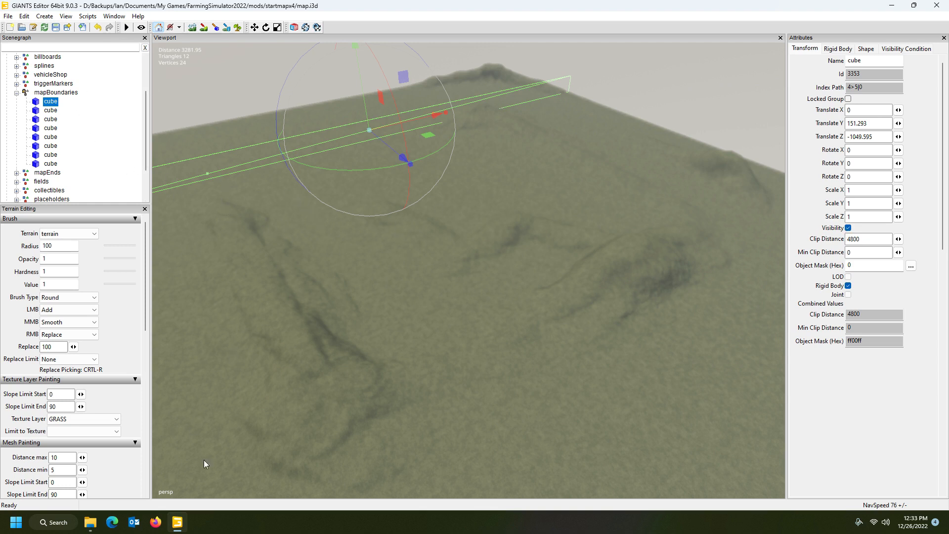
mouse_move(372, 302)
alt+mouse_down()
mouse_move(319, 287)
mouse_move(386, 293)
alt+mouse_up()
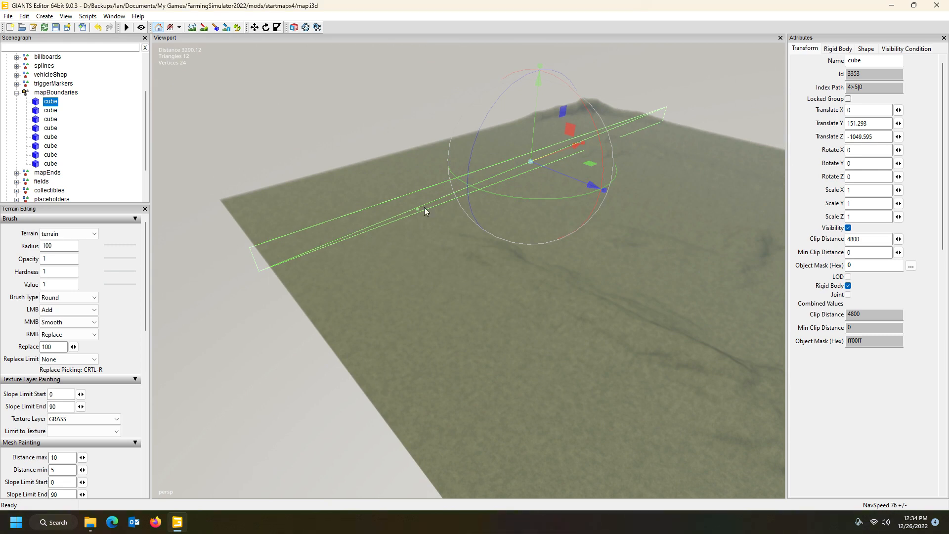
Switch to File Explorer and open map.i3d from the maps folder of the FS22_Imvani mod.
alt+drag(603, 289, 580, 293)
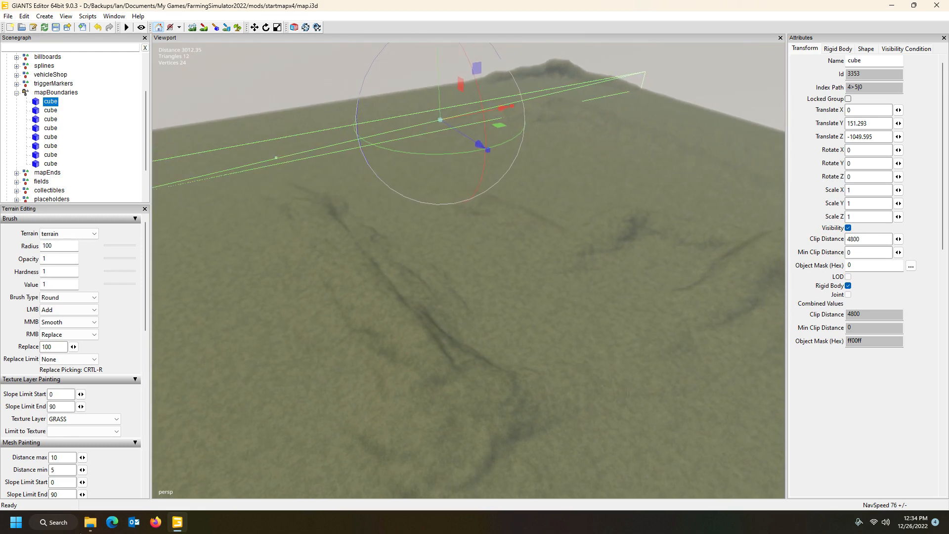
click(90, 522)
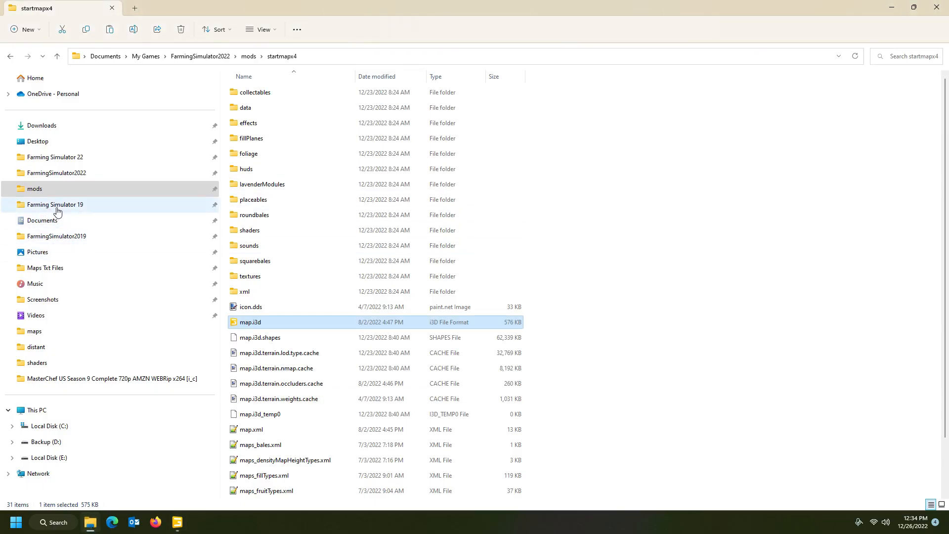
click(249, 56)
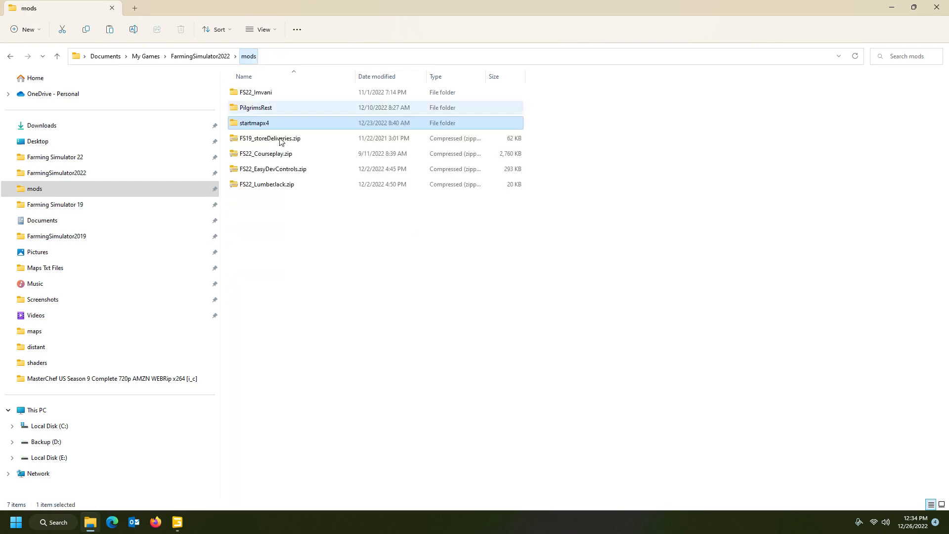
double_click(273, 94)
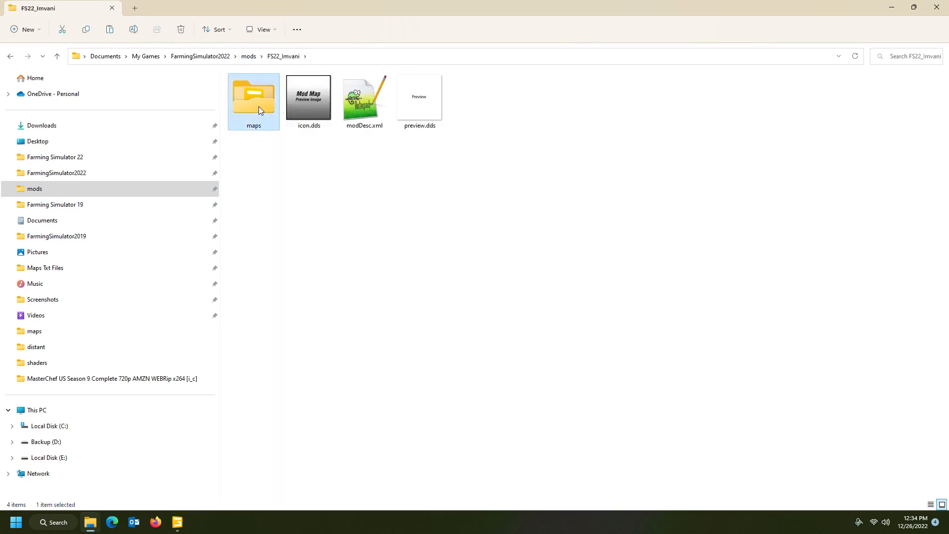
double_click(259, 107)
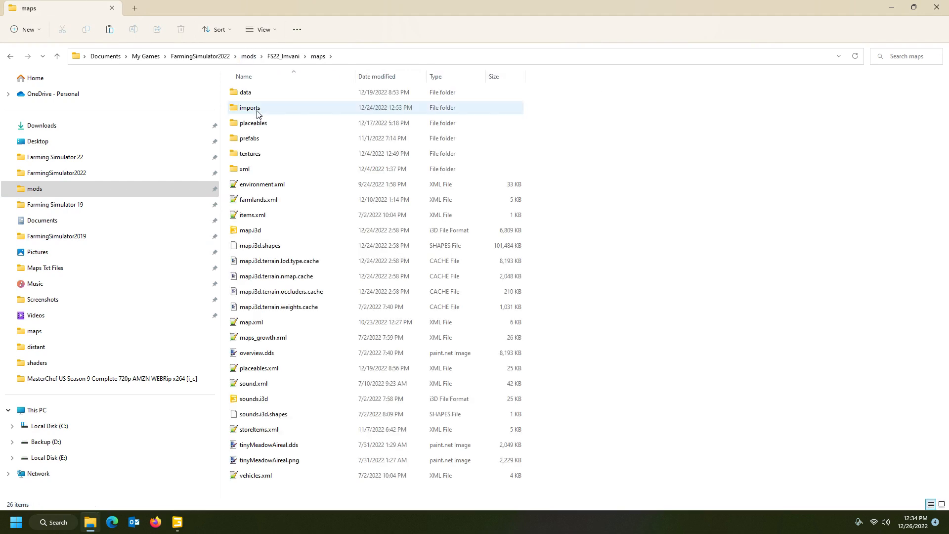
double_click(263, 236)
click(443, 320)
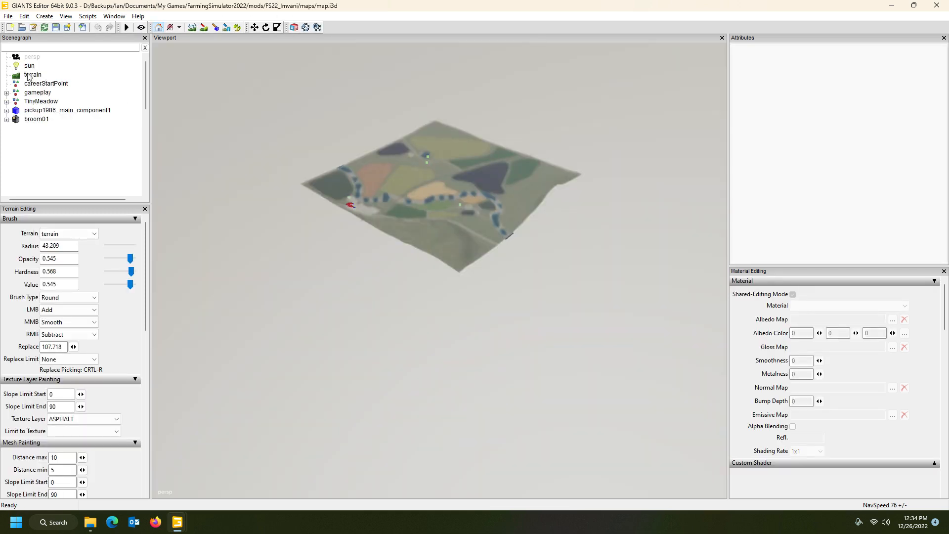
Find the hidden mapBorders group under TinyMeadow and expand its contents.
click(7, 92)
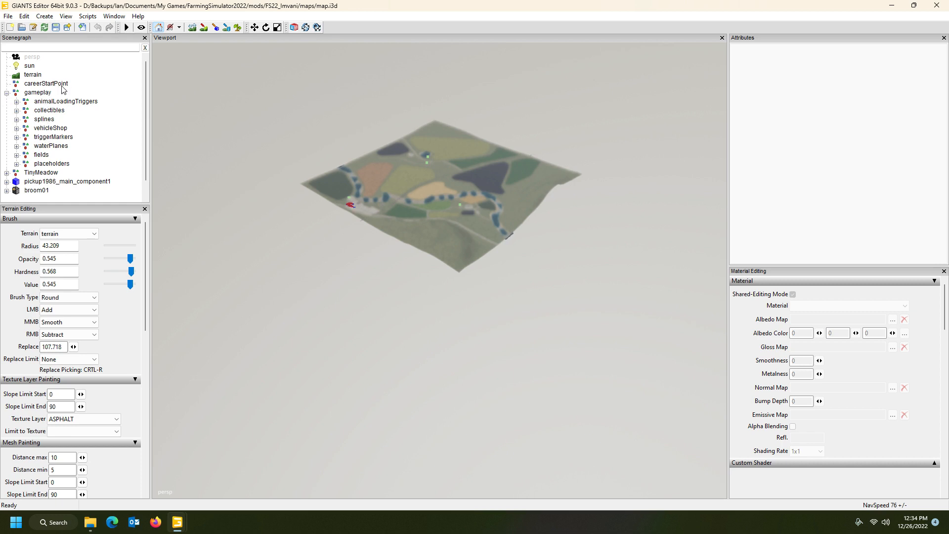
click(6, 172)
scroll(71, 144, down, 3)
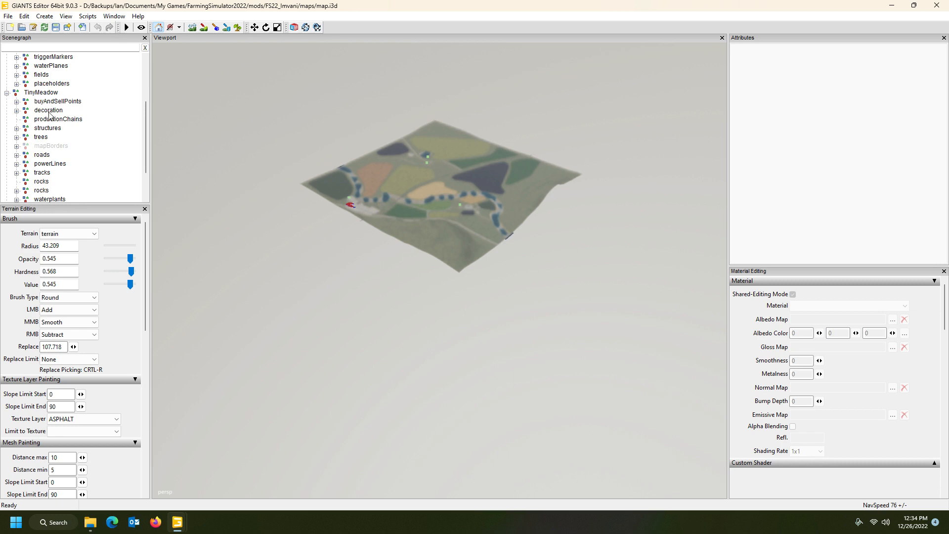
click(50, 146)
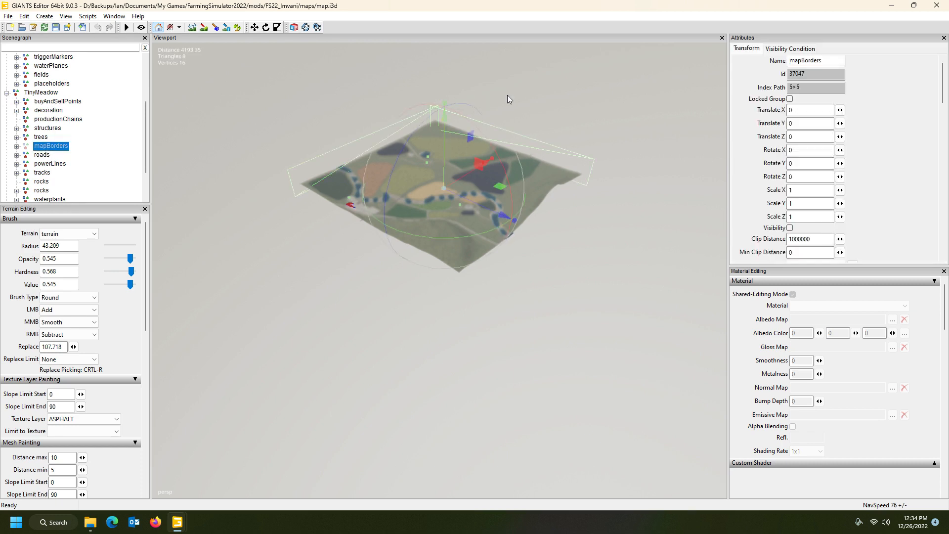
click(17, 146)
Go through the four mapBorders planes, examining which edge each covers and its translate values.
click(52, 156)
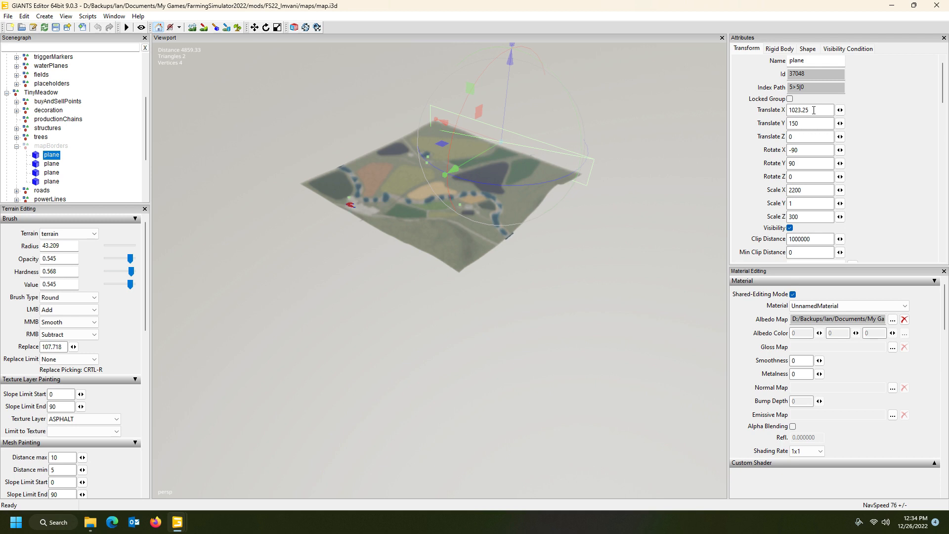
click(52, 165)
click(57, 173)
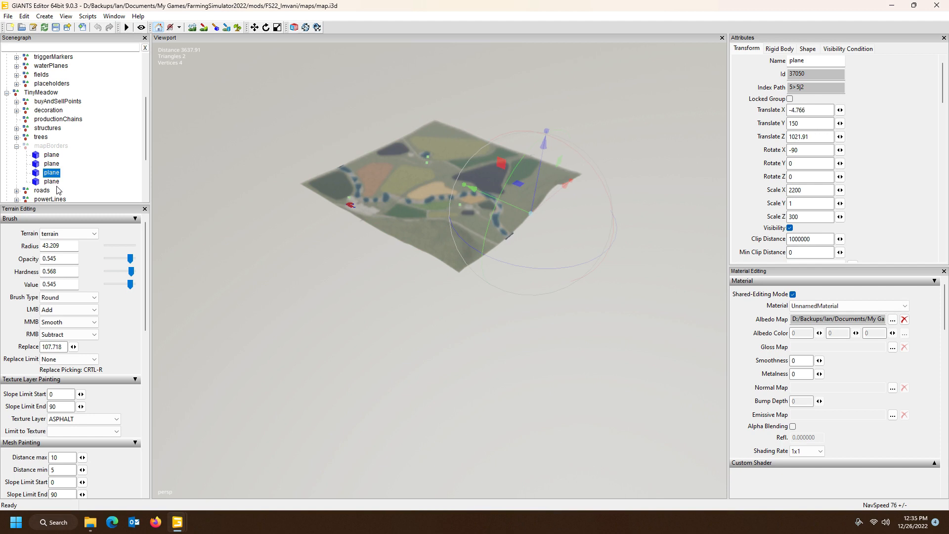
click(52, 182)
click(56, 188)
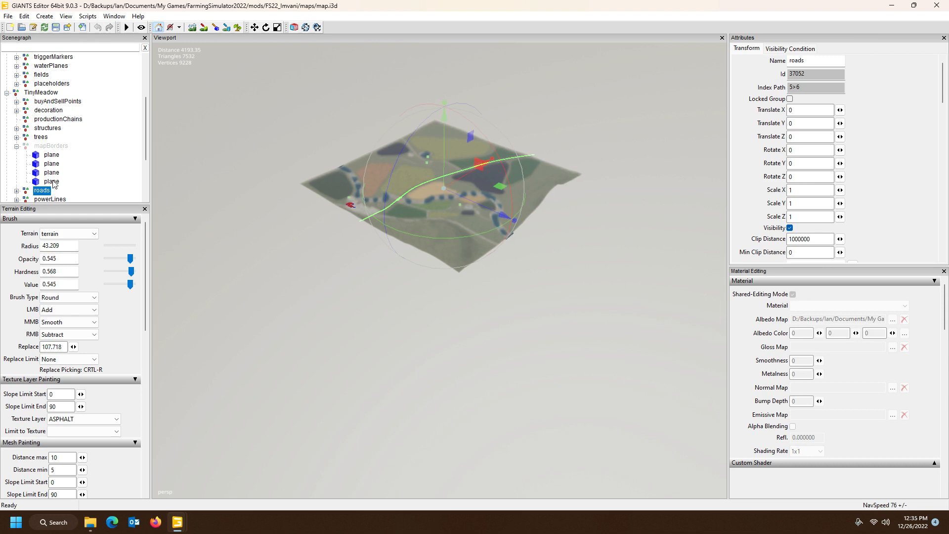
click(52, 182)
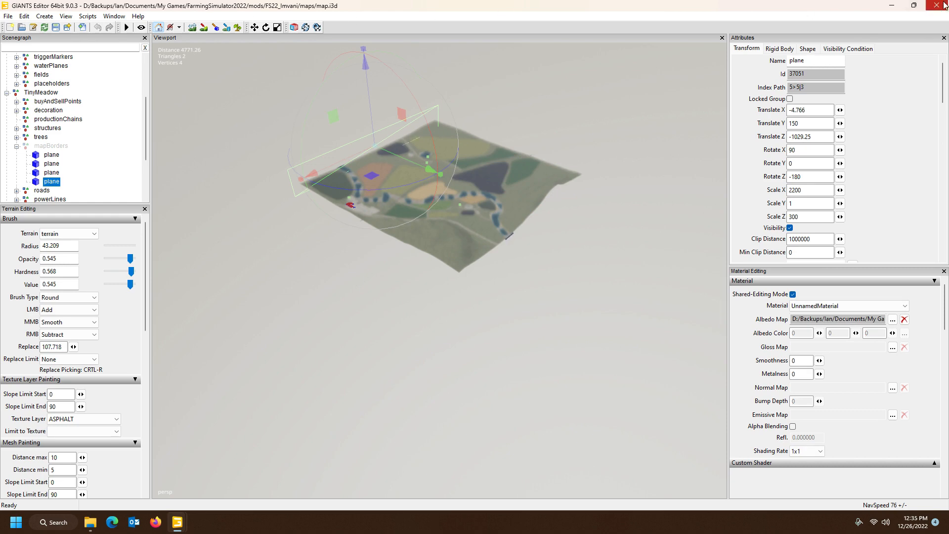
Close the FS22_Imvani map, return to startmapx4, and set the first boundary cube's Translate Z to -1020.
key(alt+Tab)
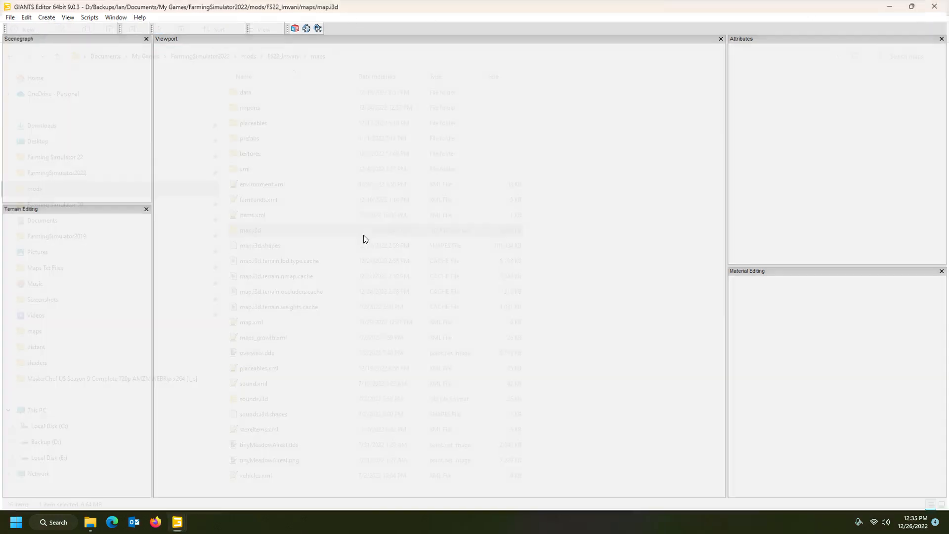
click(178, 525)
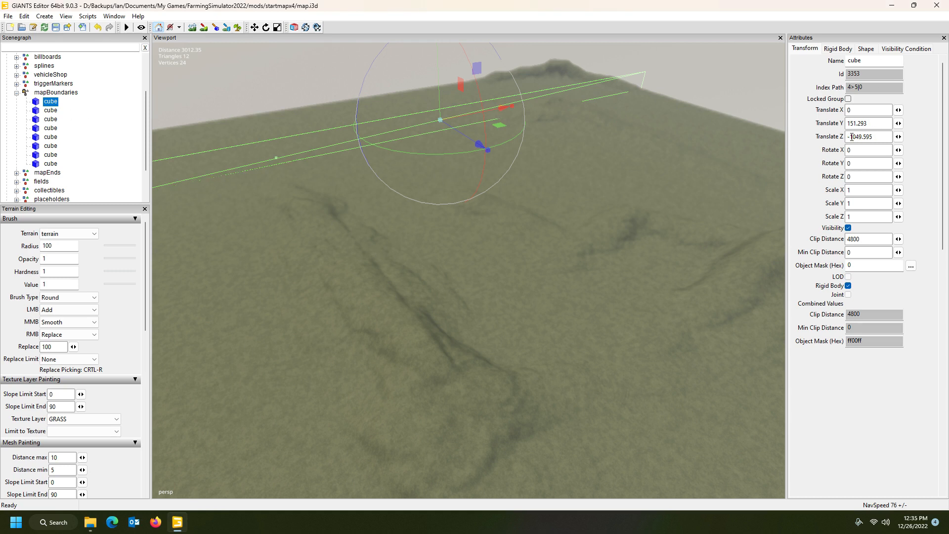
drag(855, 136, 892, 137)
text(20)
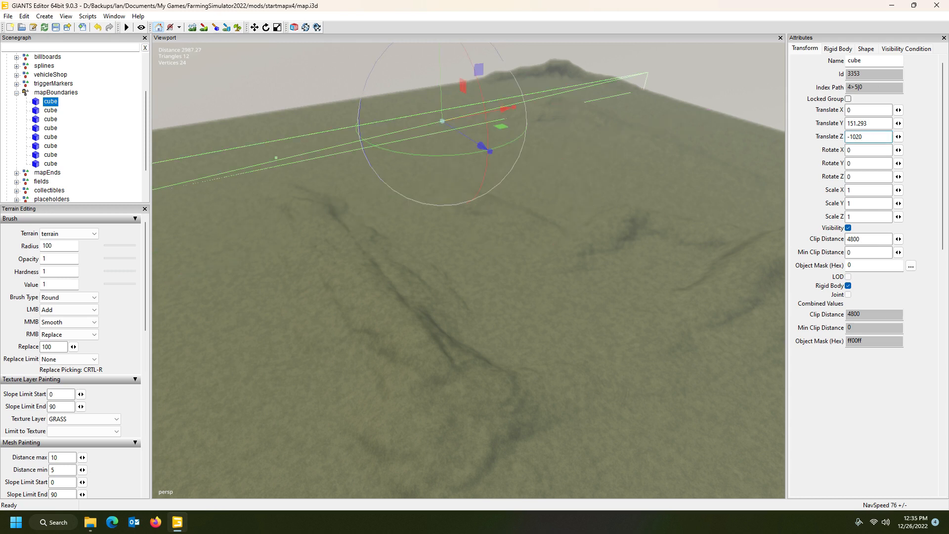
key(Return)
Set the fifth boundary cube's Translate Z to -1020.
click(51, 138)
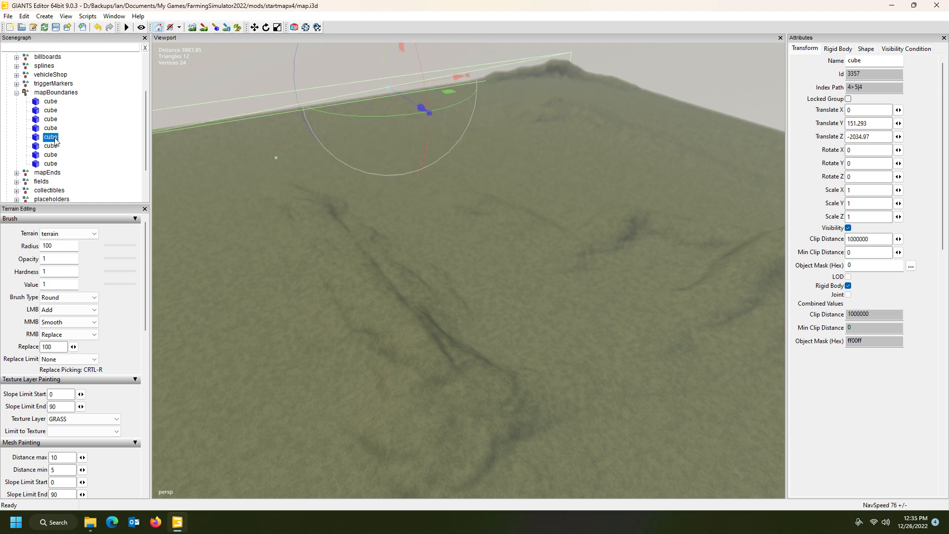
double_click(850, 138)
text(1020)
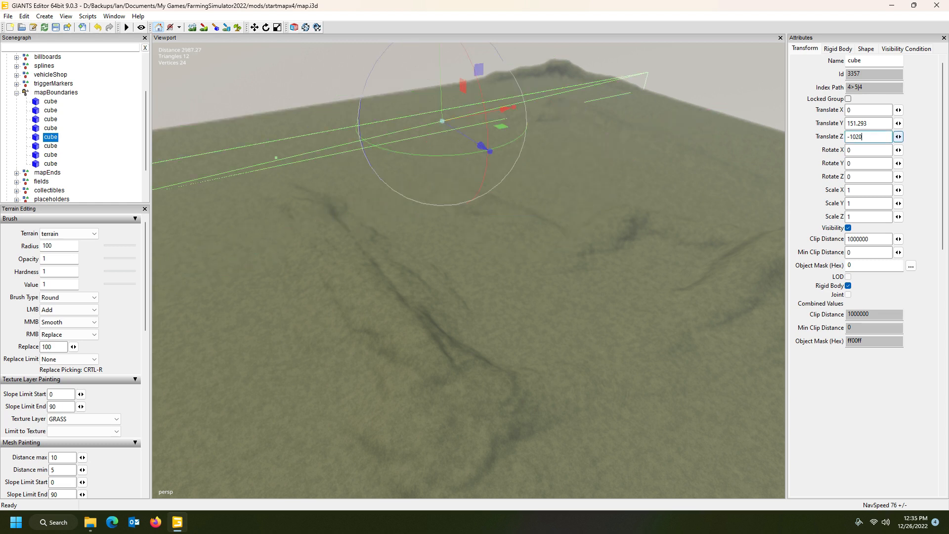
key(Return)
Set Translate Z to 1020 for the second and sixth boundary cubes on the opposite map edge.
click(55, 111)
key(f)
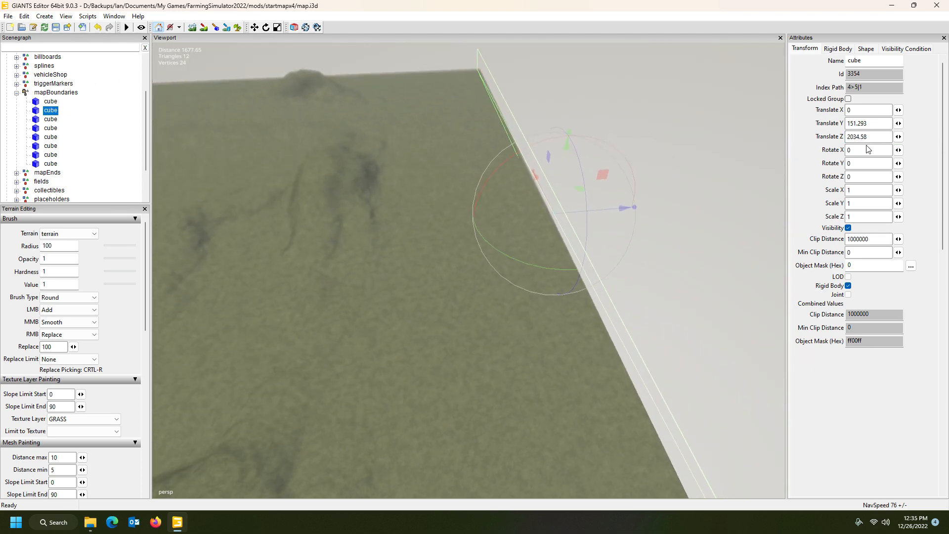
double_click(849, 137)
text(1020)
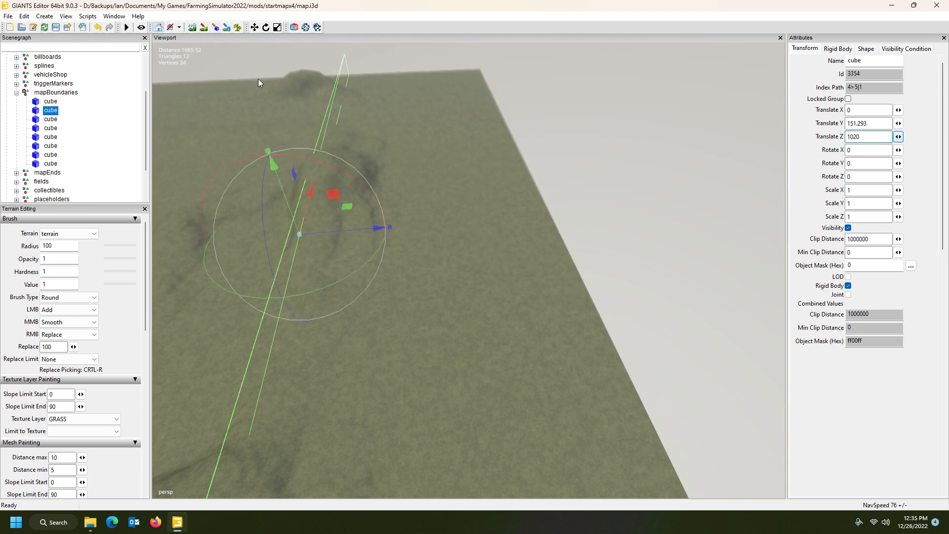
click(52, 147)
double_click(848, 136)
text(1020)
Set Translate X to -1020 for the third and seventh boundary cubes.
click(53, 119)
alt+drag(453, 117, 254, 187)
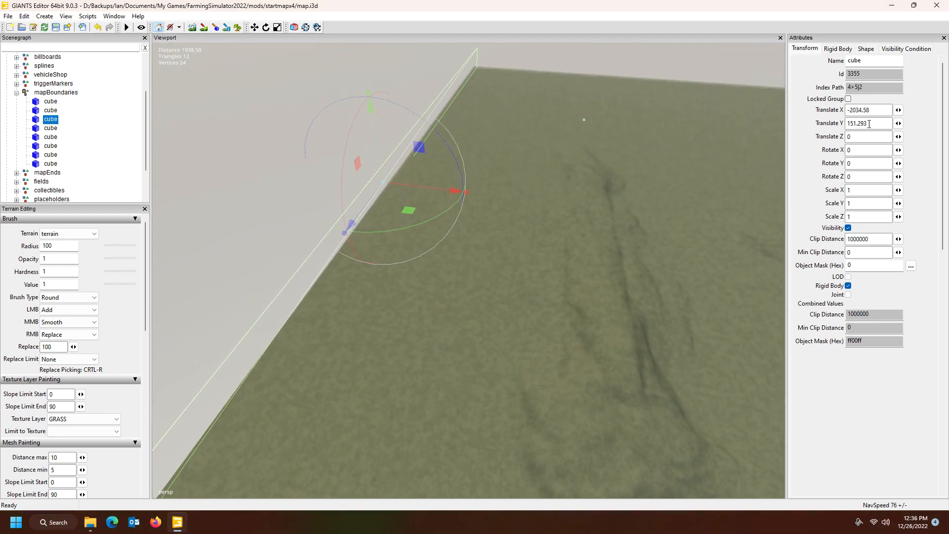
double_click(856, 110)
text(-1020)
key(Return)
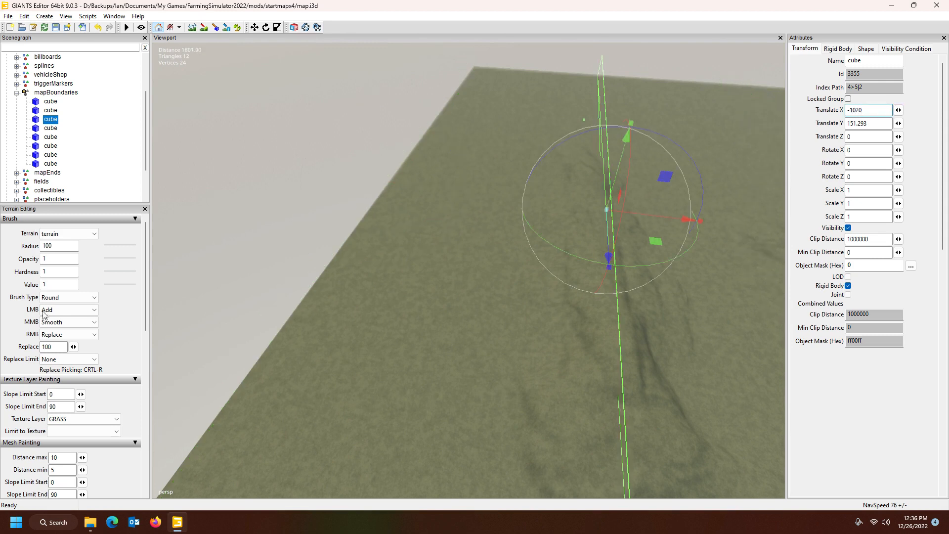
click(53, 155)
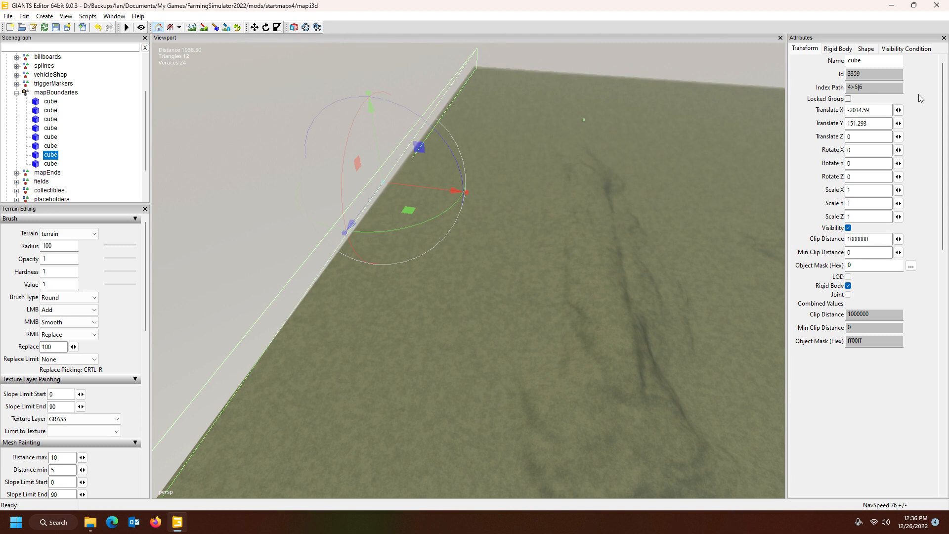
double_click(851, 110)
text(-1020)
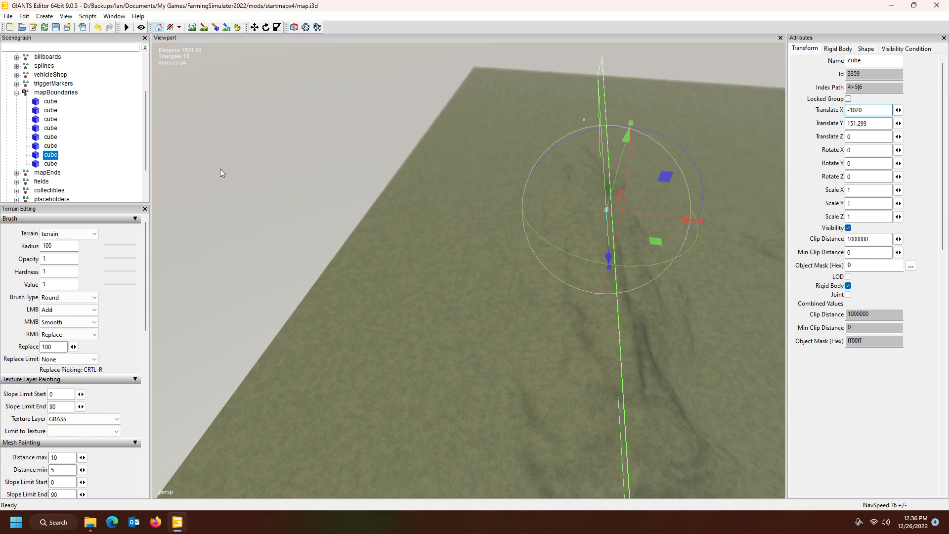
Set Translate X to 1020 for the eighth and fourth boundary cubes.
click(50, 164)
right_drag(458, 239, 662, 228)
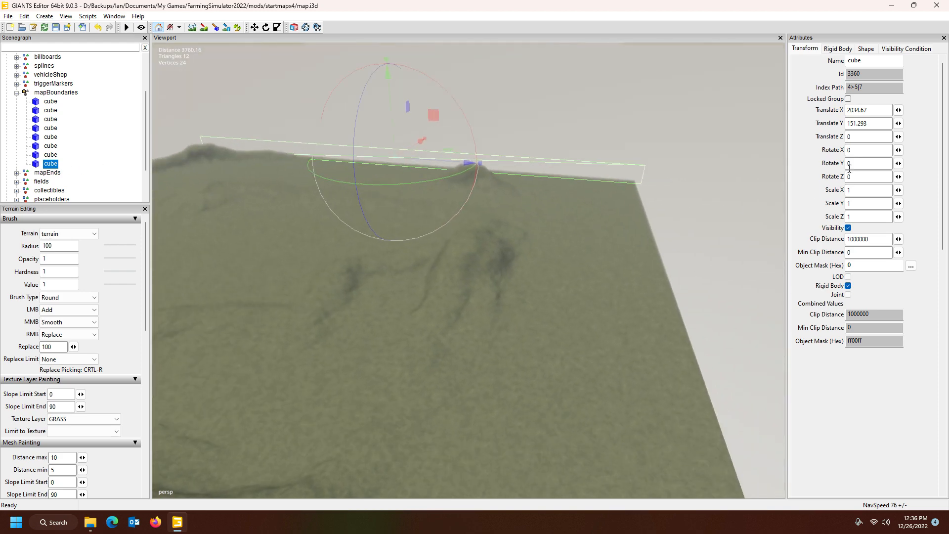
drag(872, 111, 811, 116)
text(1020)
key(Return)
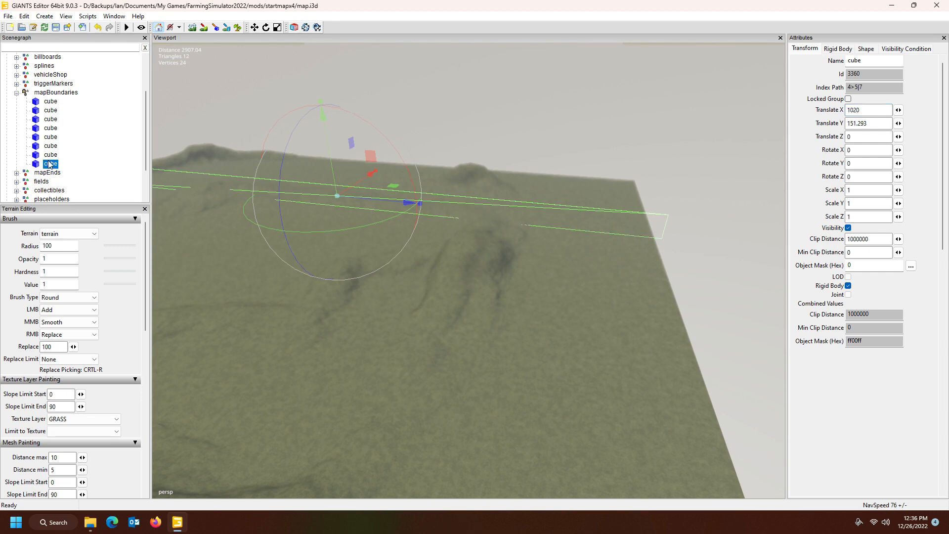
click(51, 128)
double_click(870, 110)
text(1020)
Go through the first four boundary cubes to check their positions over the terrain.
alt+drag(463, 294, 364, 326)
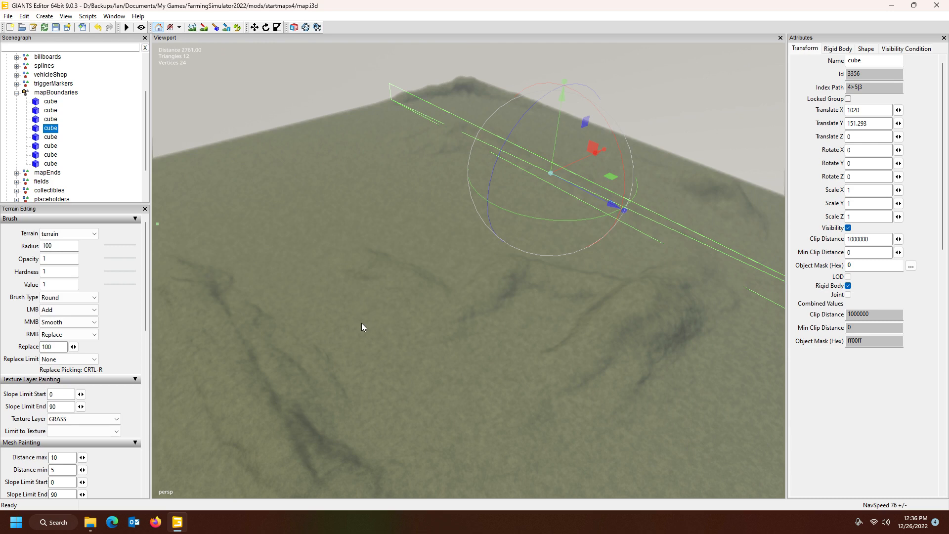
click(51, 101)
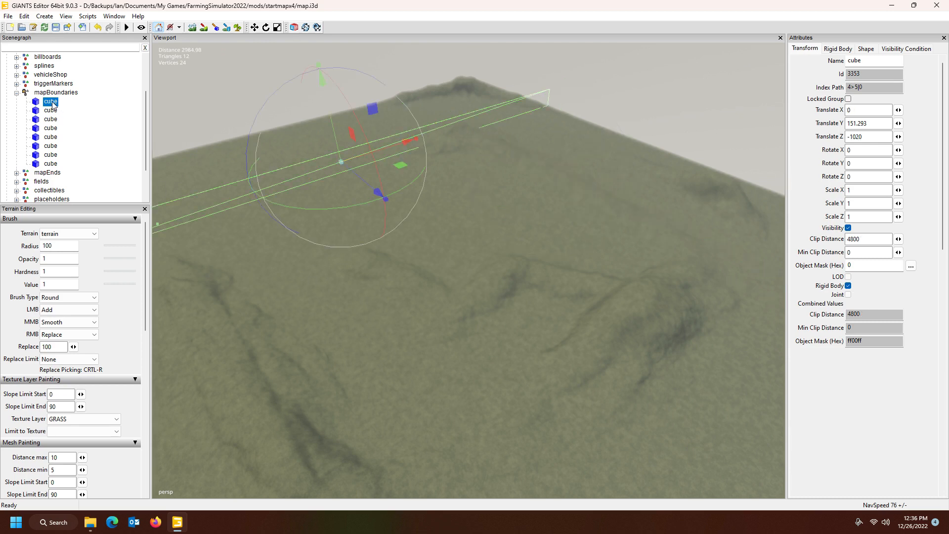
click(52, 111)
click(52, 120)
click(55, 128)
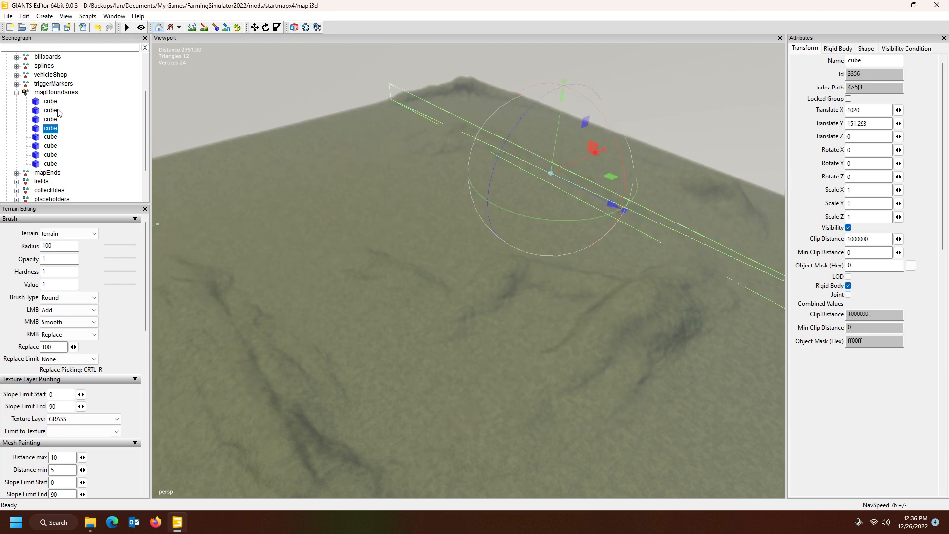
Select the first boundary cube and examine its rigid body and transform attributes.
click(57, 102)
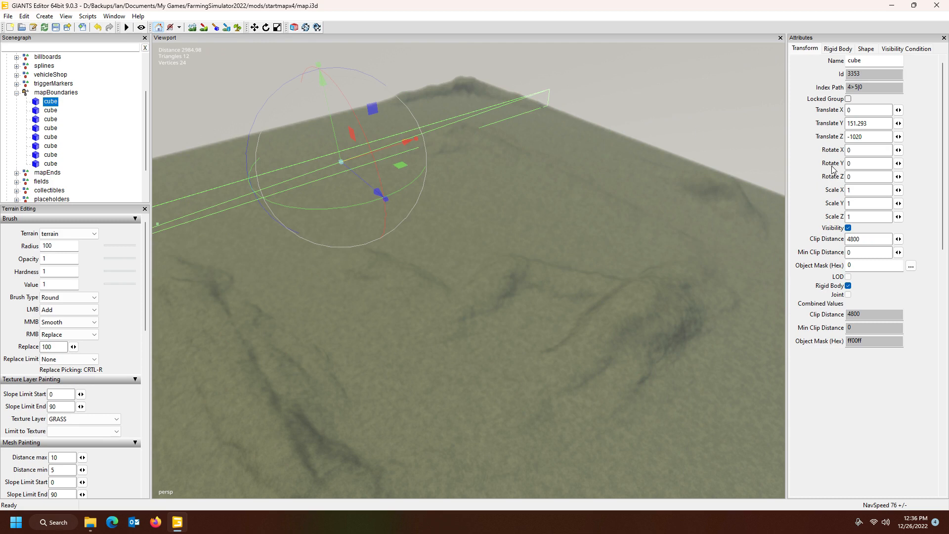
click(839, 51)
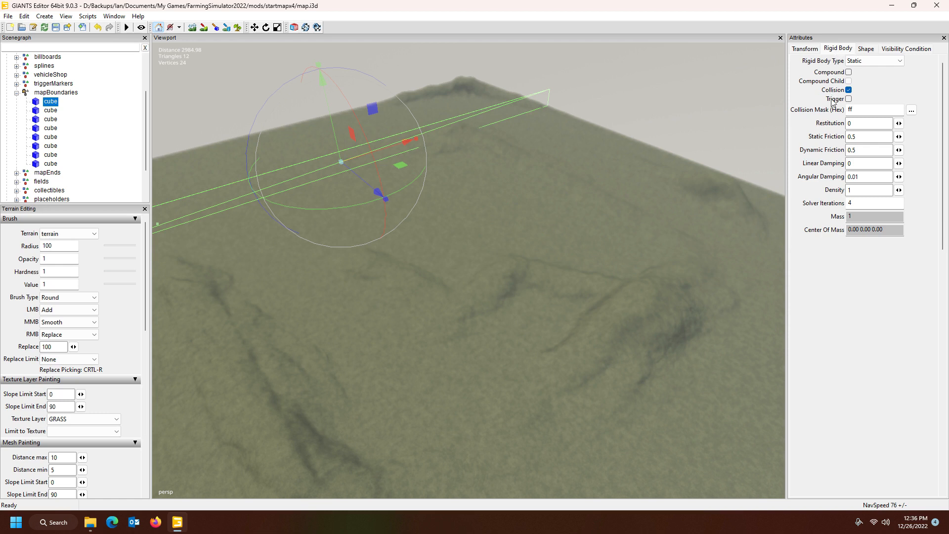
click(804, 48)
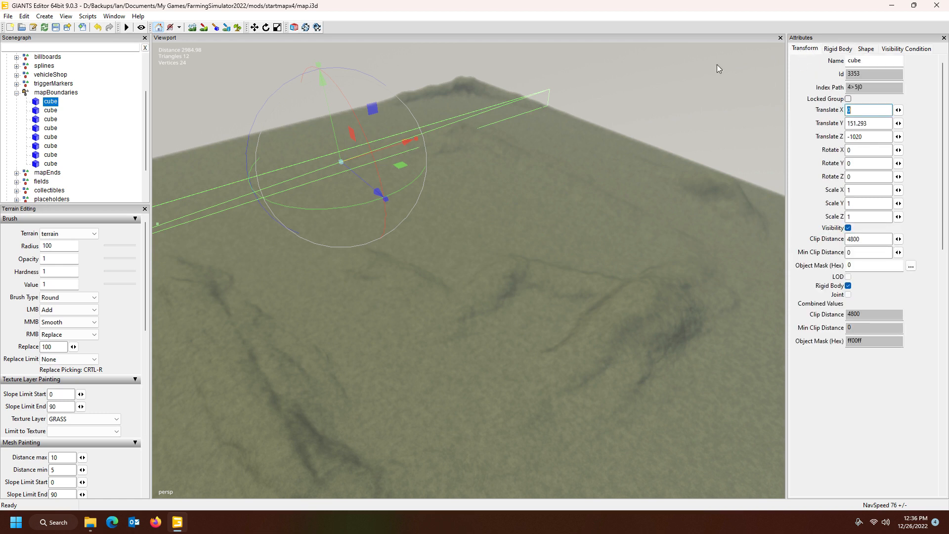
Show the Material Editing settings for the first boundary cube and widen their area so all fields fit.
click(113, 17)
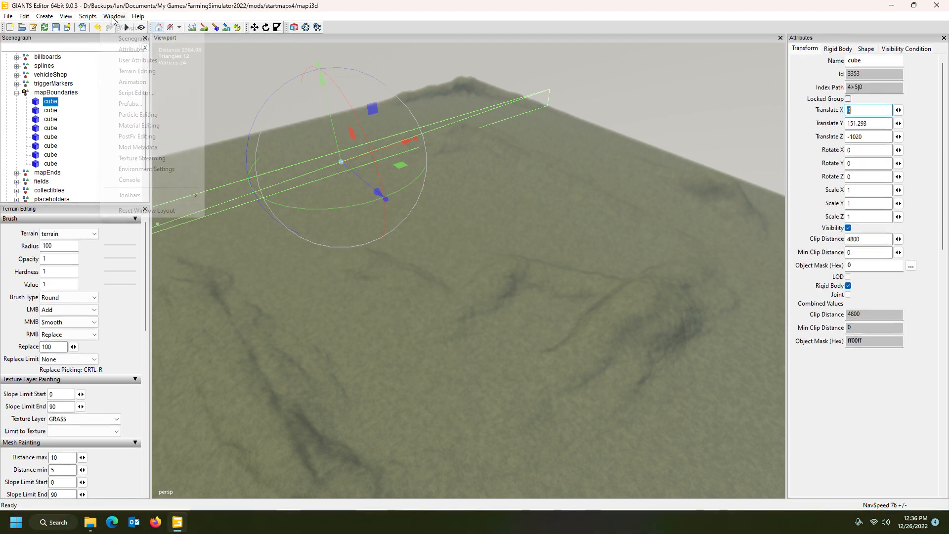
click(124, 127)
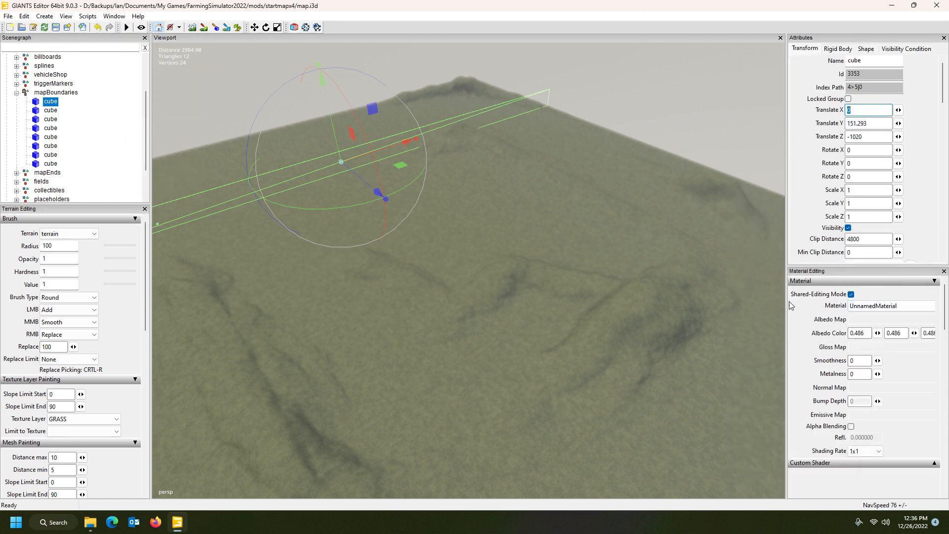
drag(786, 301, 696, 304)
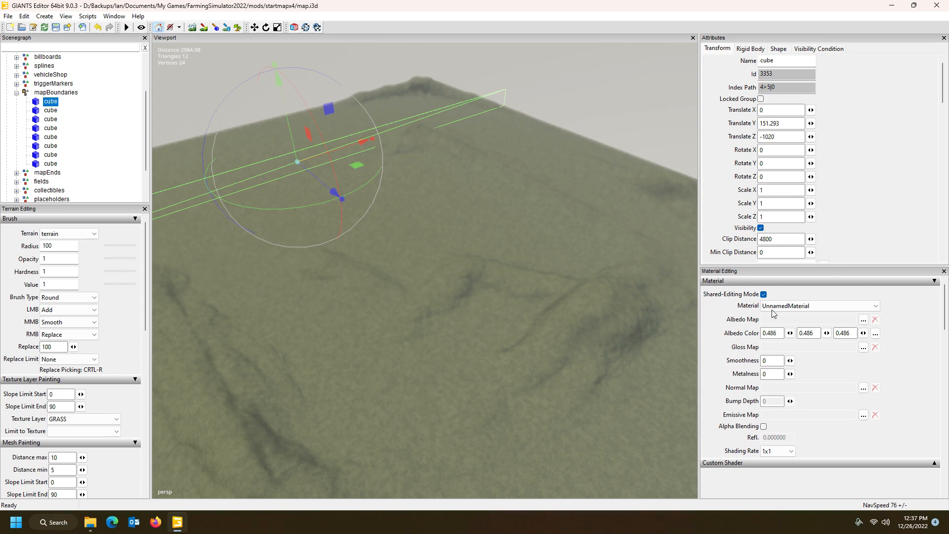
Assign spray_lime_diffuse.dds from data/maps/textures/terrain/ground as the first boundary cube's albedo map.
click(863, 319)
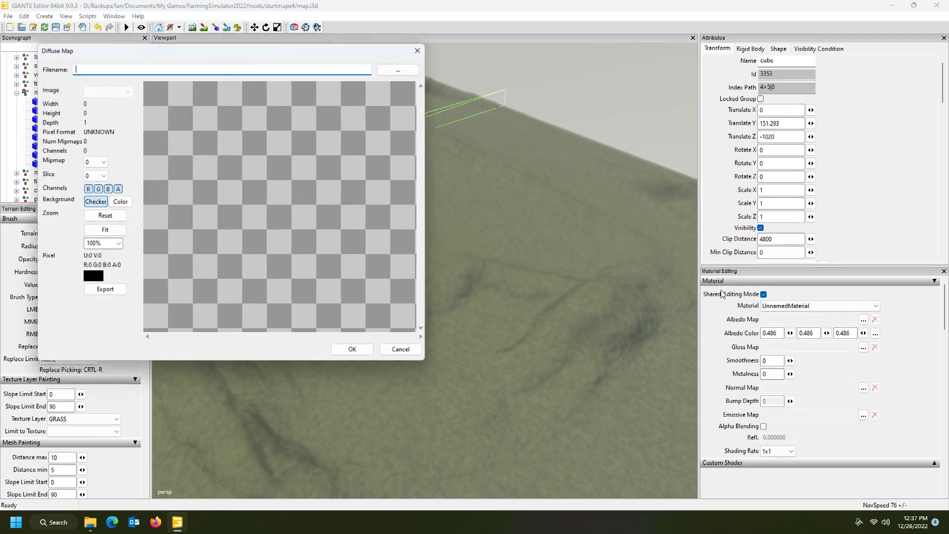
click(398, 70)
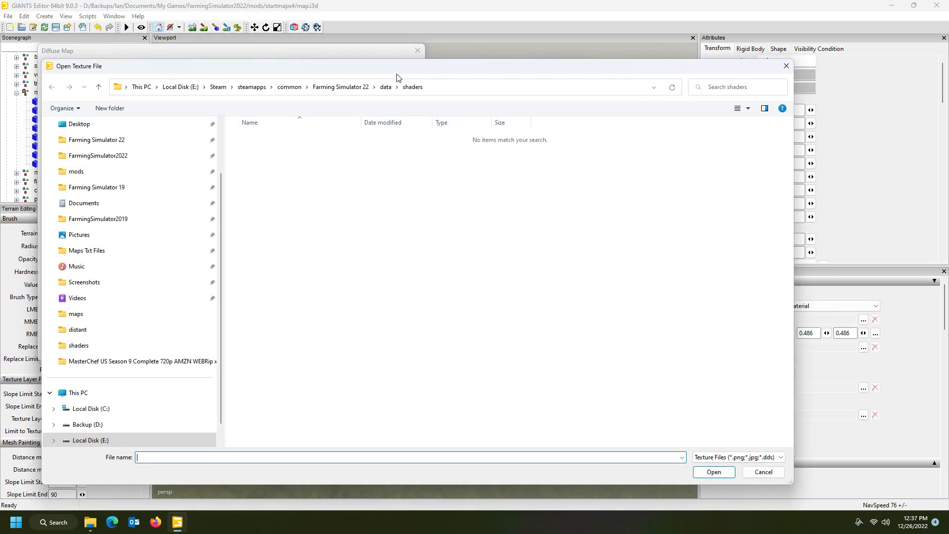
click(386, 87)
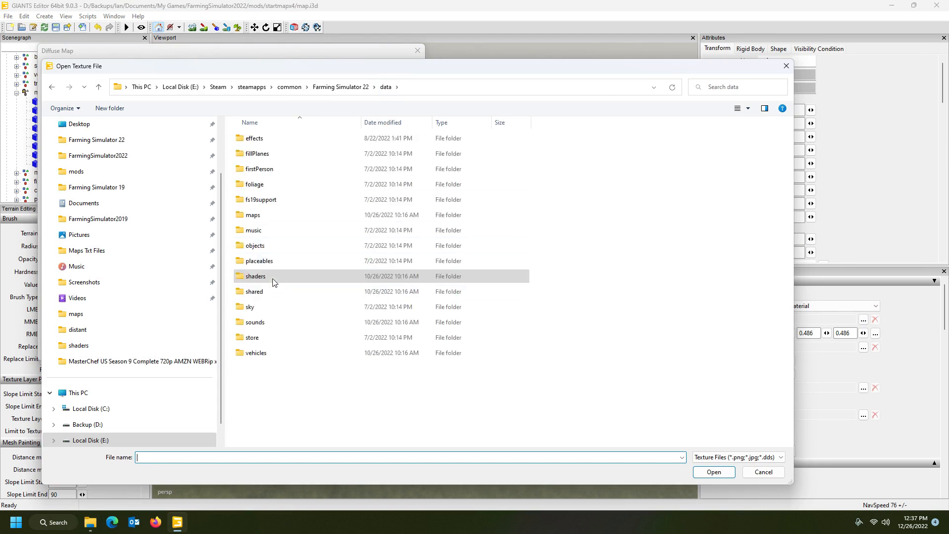
double_click(267, 216)
double_click(269, 186)
double_click(260, 155)
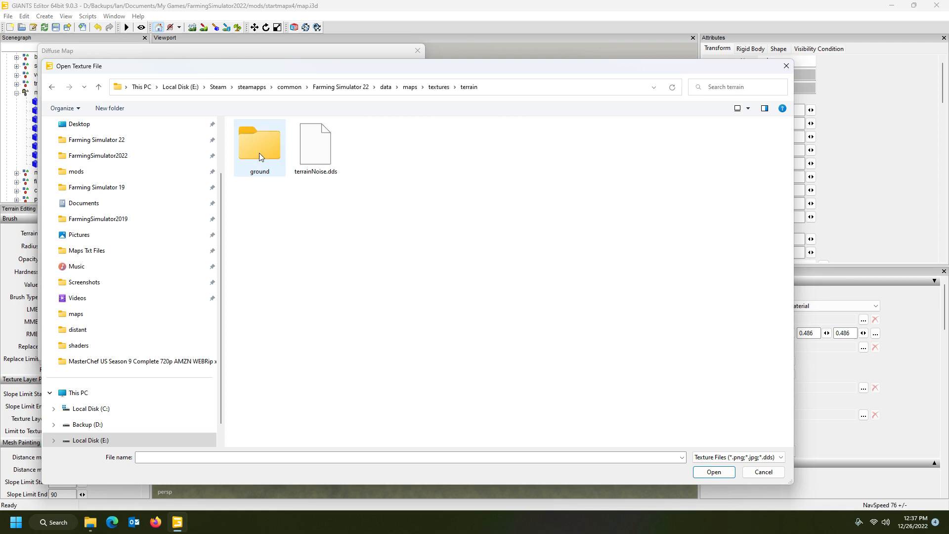
double_click(263, 152)
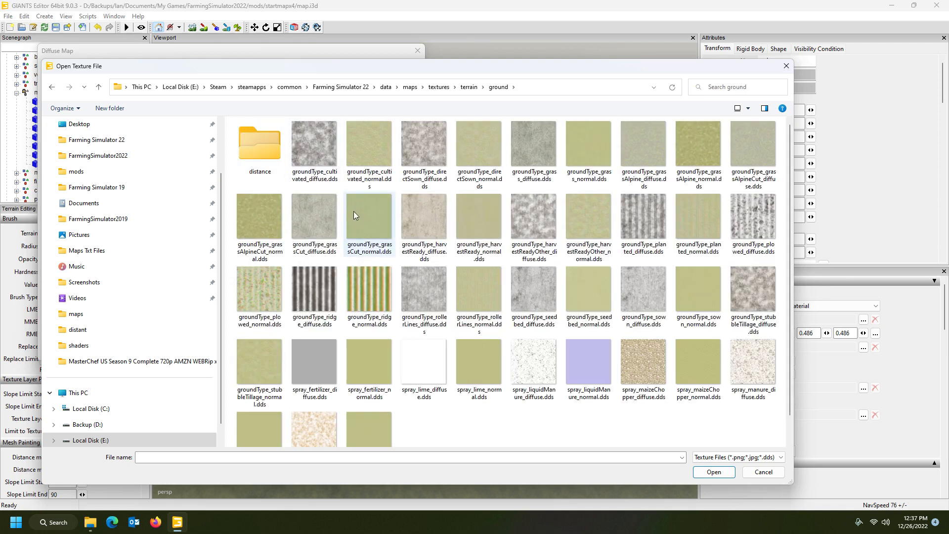
double_click(423, 354)
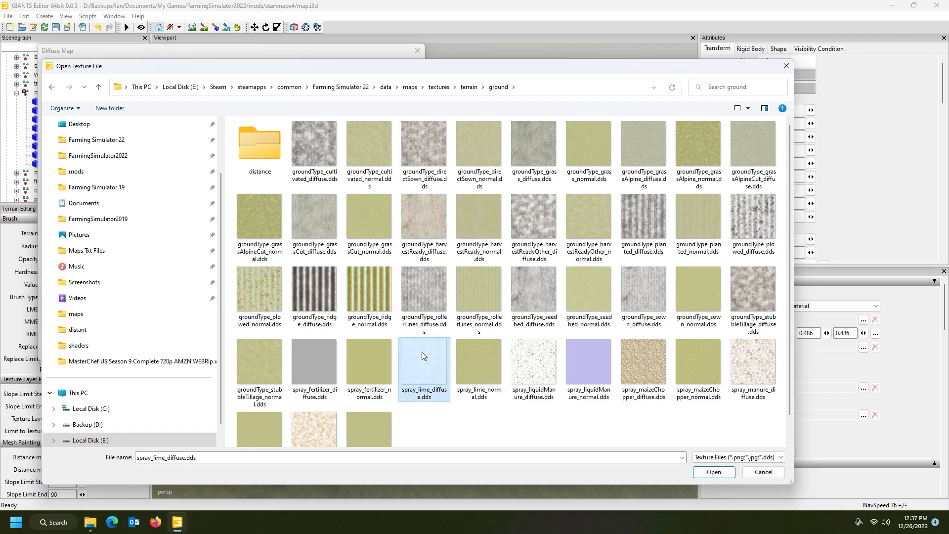
click(360, 350)
Check the boundary cube over the terrain from several angles and remove its albedo map.
right_drag(384, 316, 554, 285)
key(a)
alt+drag(555, 285, 396, 278)
key(a)
right_drag(396, 278, 428, 284)
key(a)
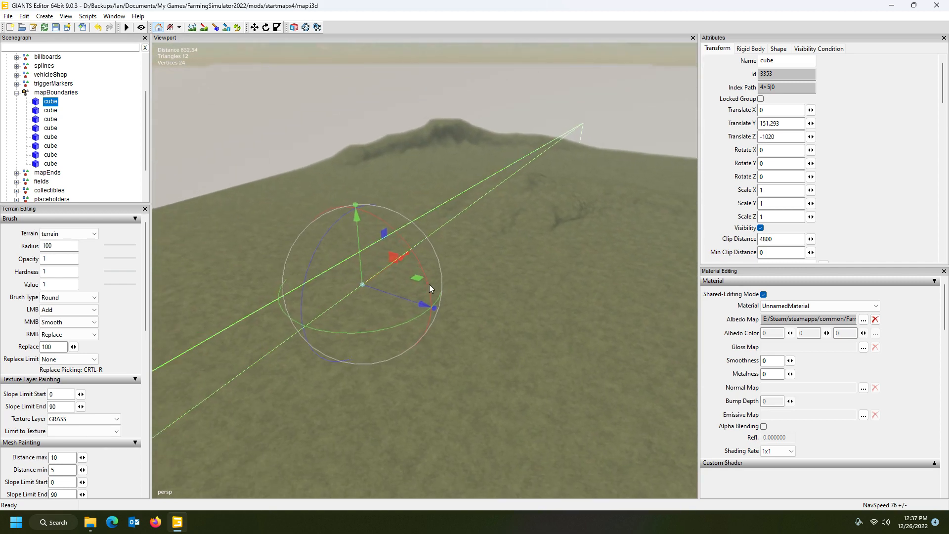
key(s)
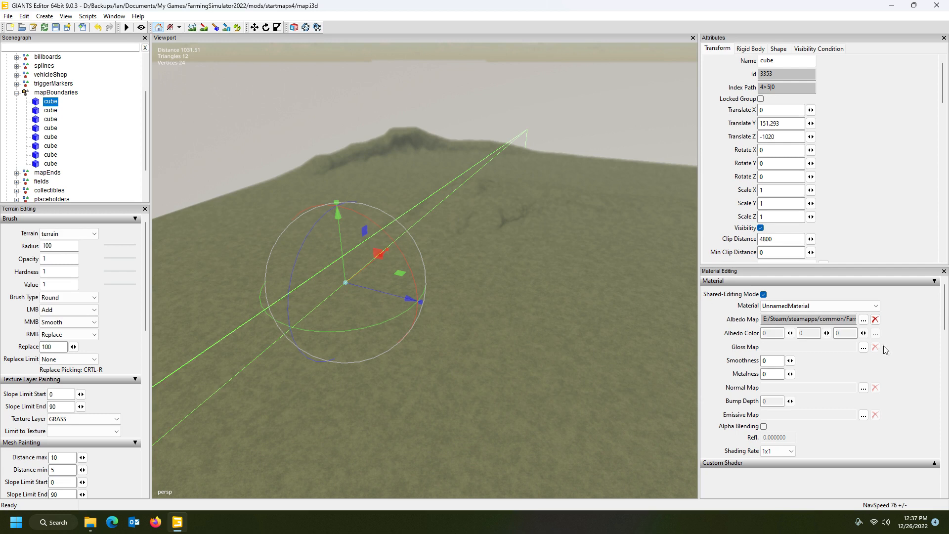
click(875, 319)
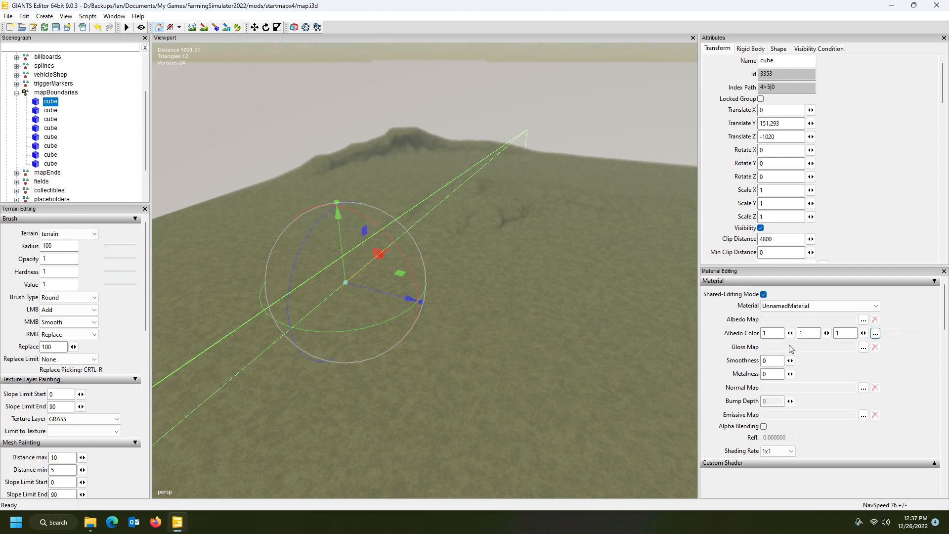
Expand the custom shader settings and load terrainShader.xml as the cube material's shader source.
scroll(794, 394, down, 2)
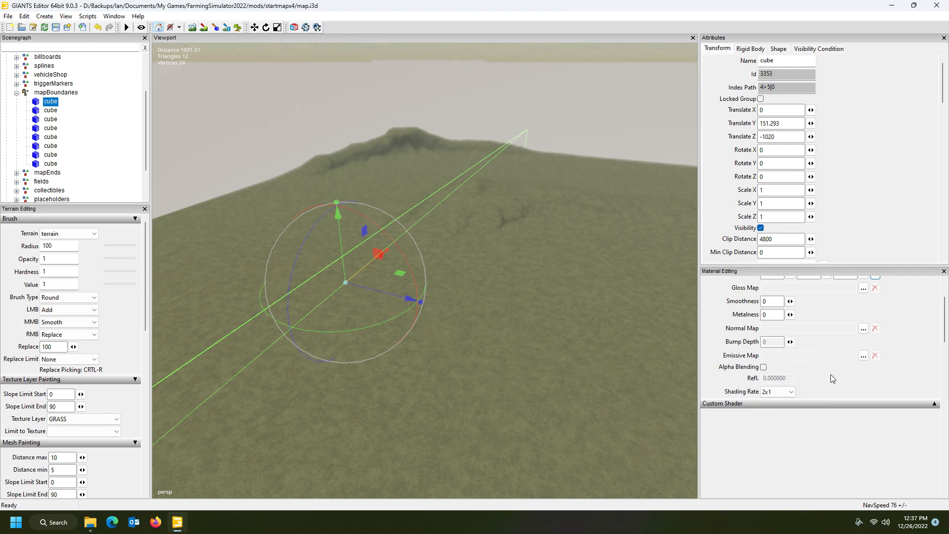
scroll(821, 382, up, 2)
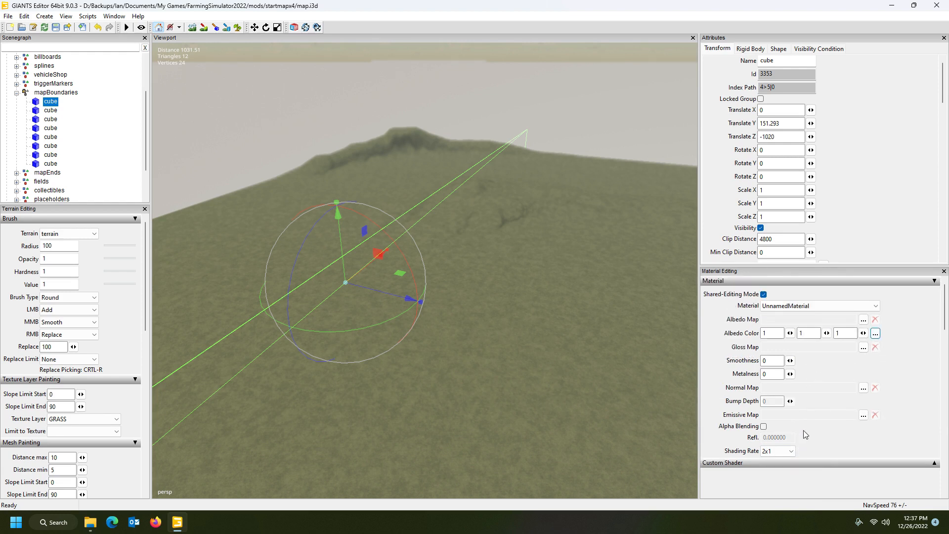
scroll(807, 433, down, 1)
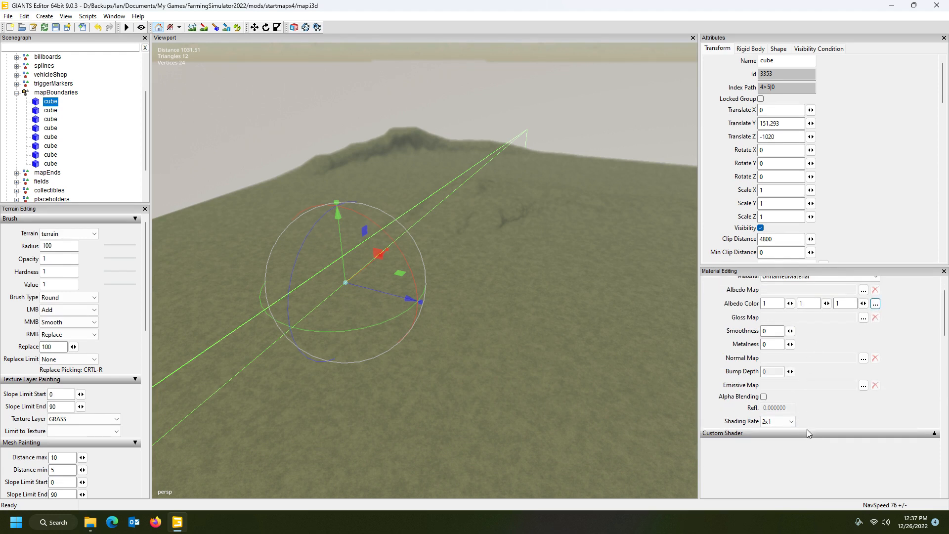
click(934, 434)
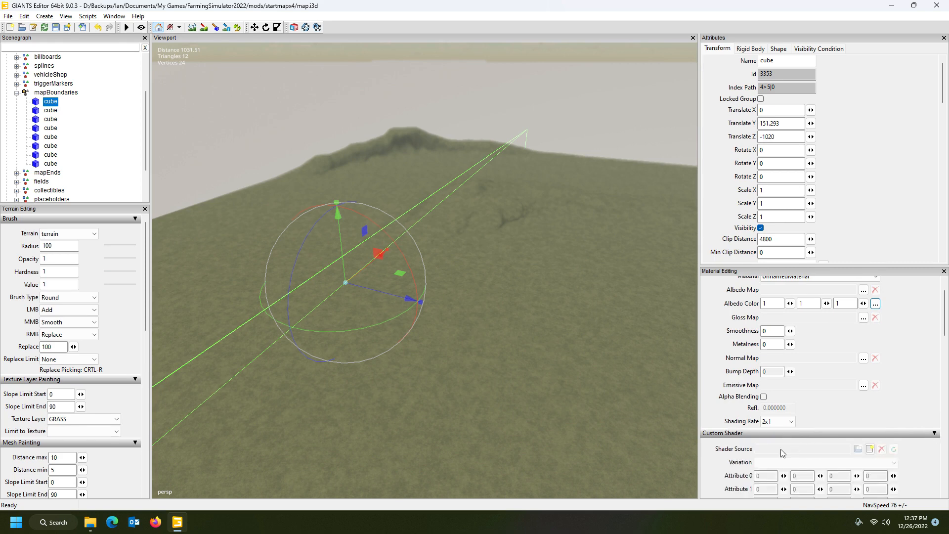
click(858, 449)
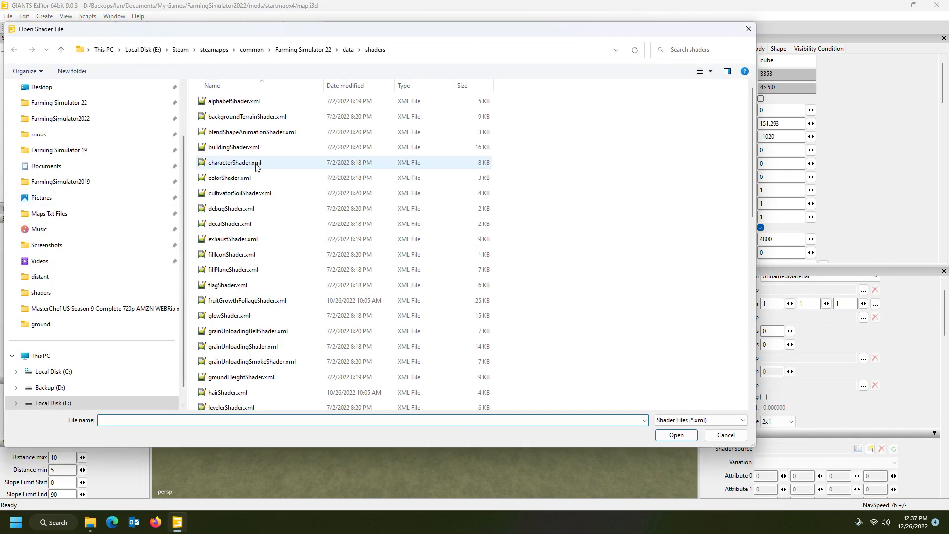
scroll(246, 192, down, 10)
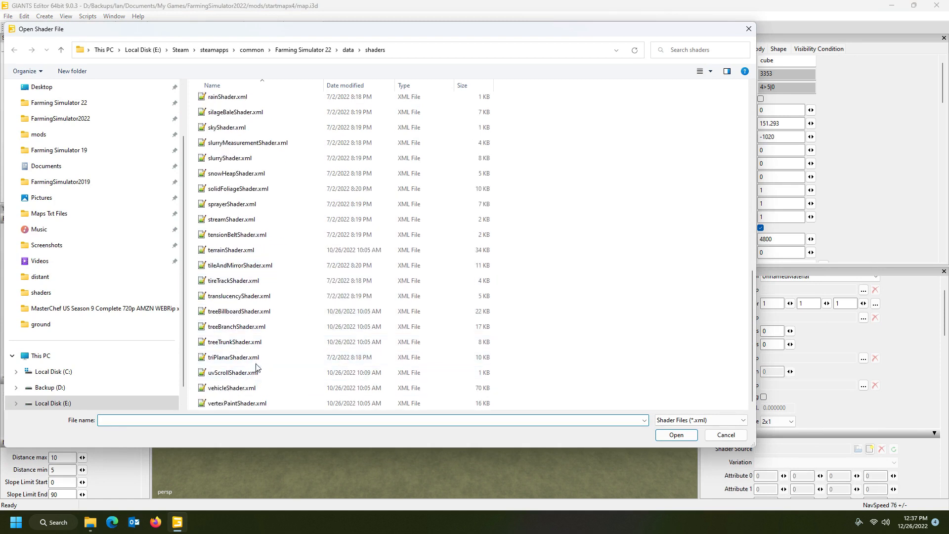
click(238, 250)
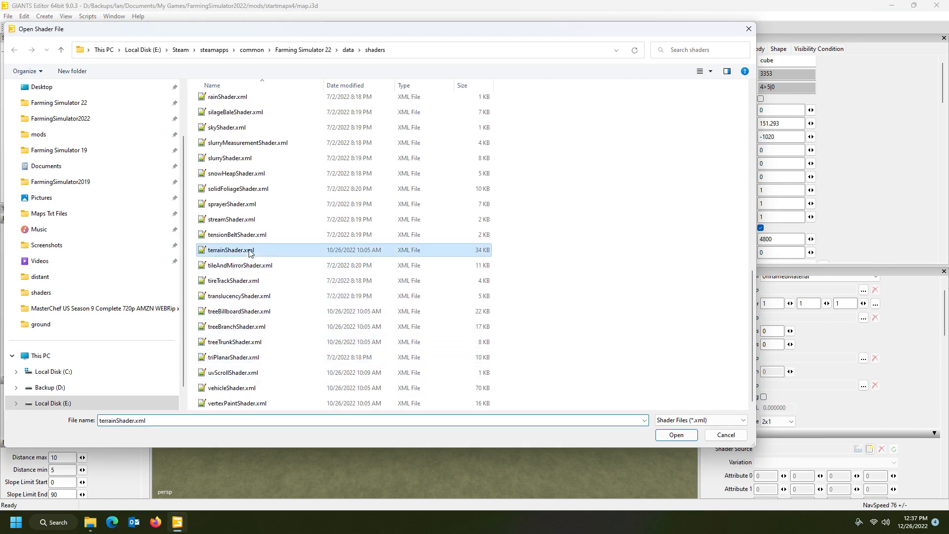
click(676, 434)
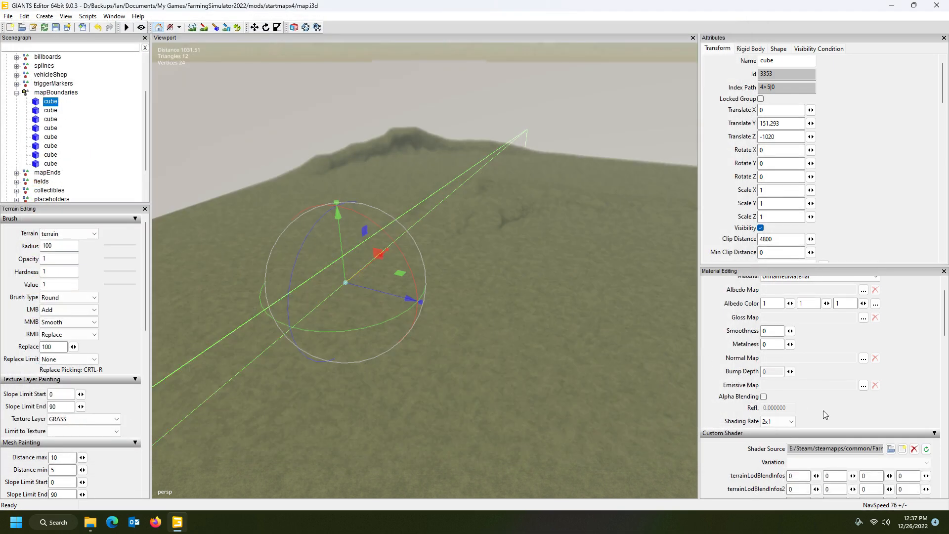
Assign default_height.dds from data/maps/textures/shared as the cube's albedo map and check the cube over the terrain.
scroll(901, 355, up, 2)
click(863, 319)
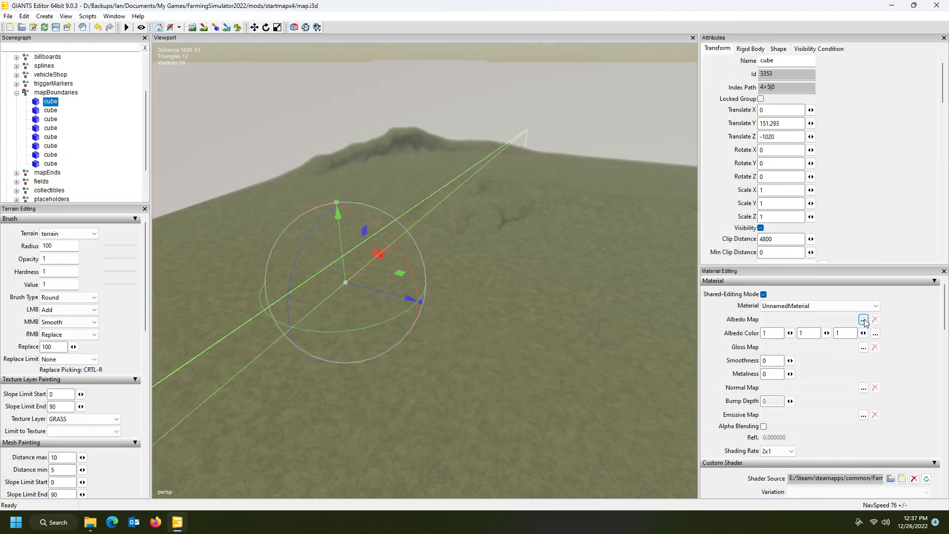
click(391, 66)
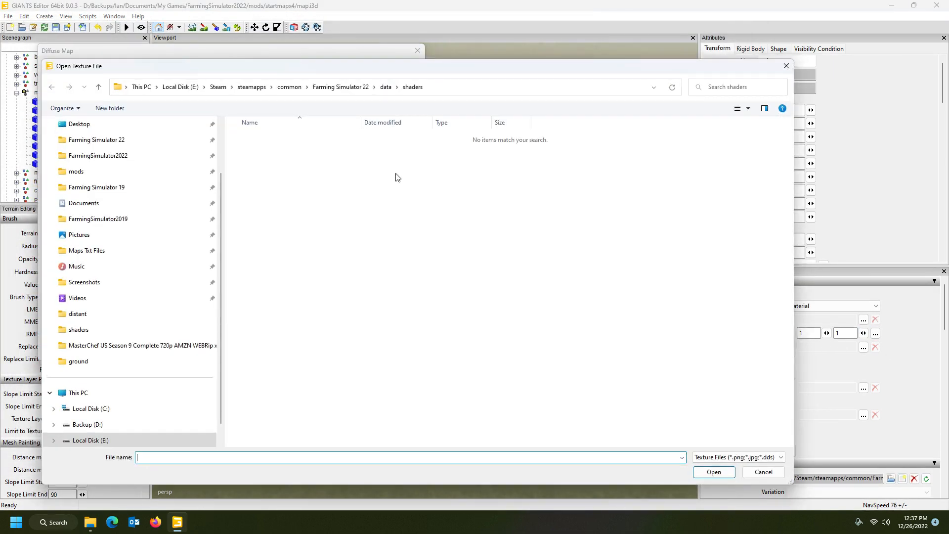
click(384, 88)
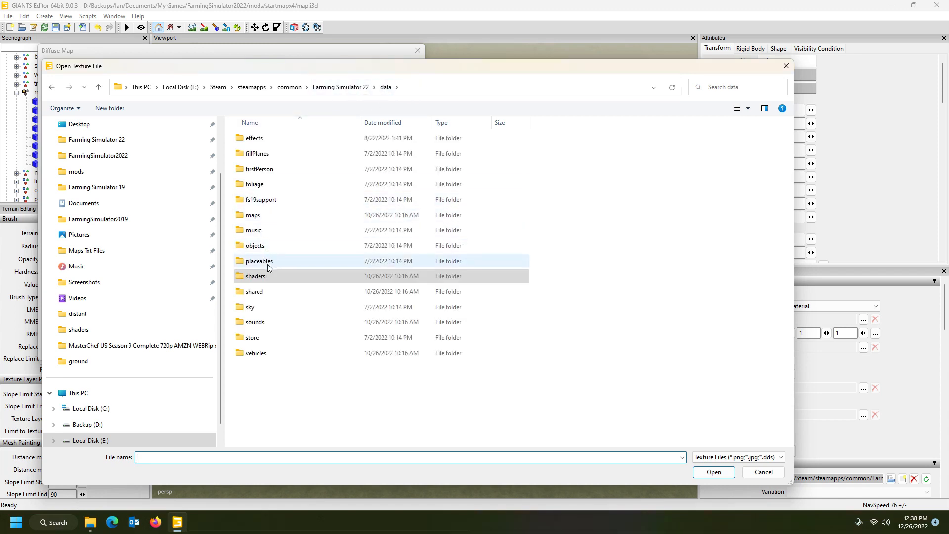
double_click(255, 214)
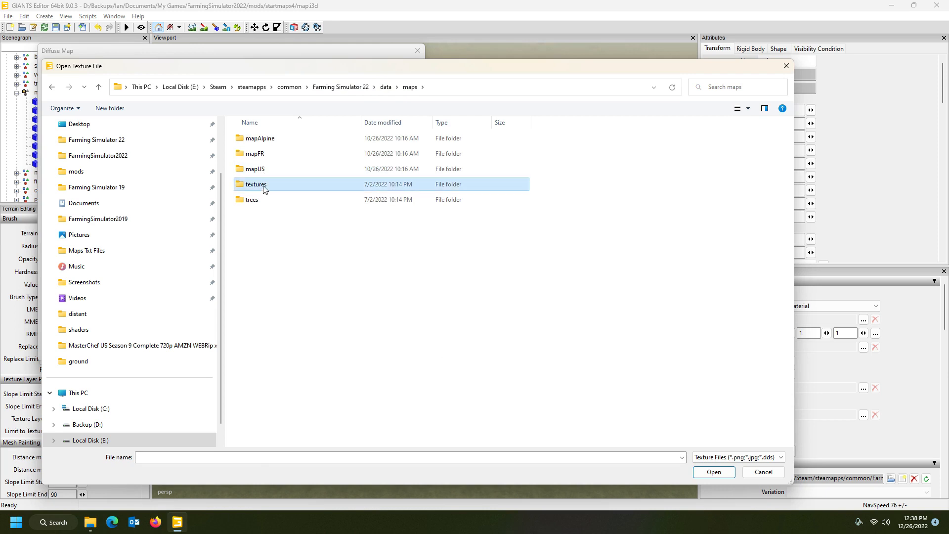
double_click(263, 187)
double_click(263, 141)
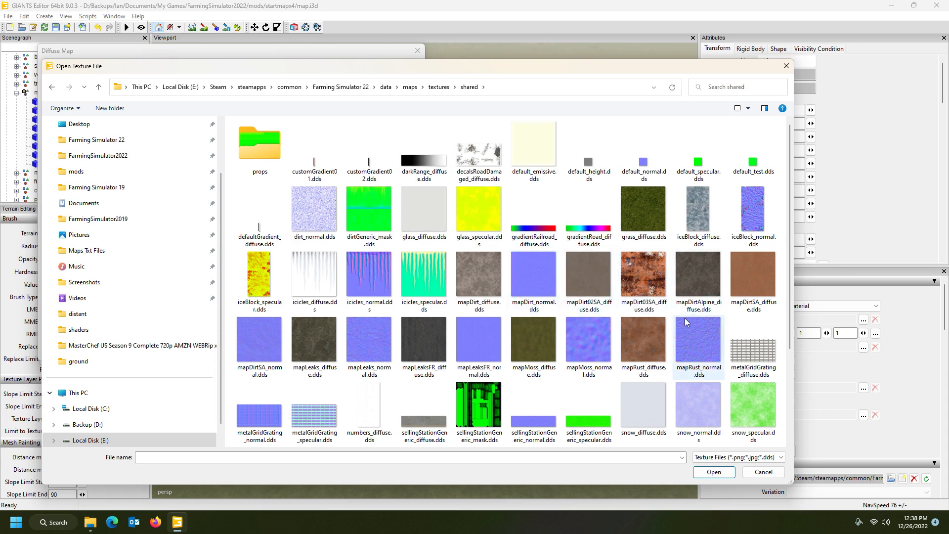
scroll(689, 341, down, 3)
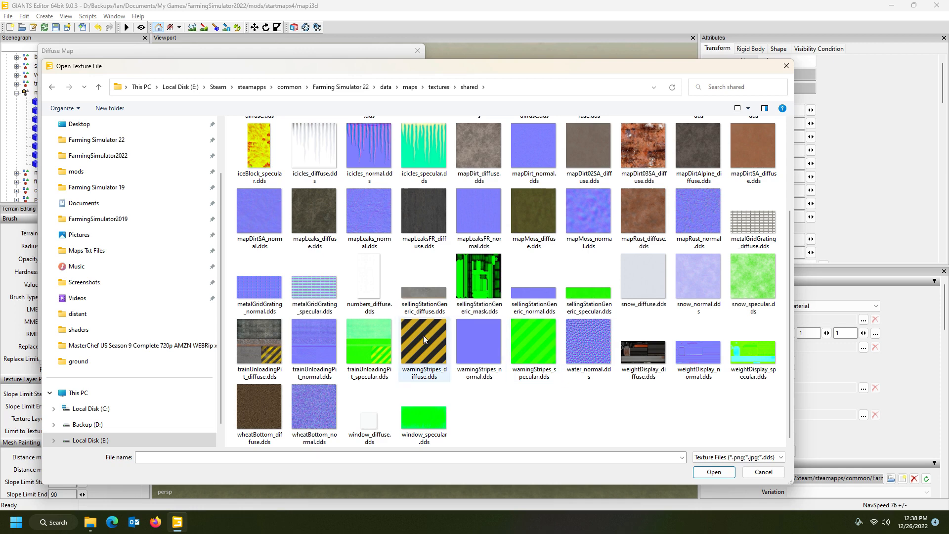
scroll(405, 339, up, 3)
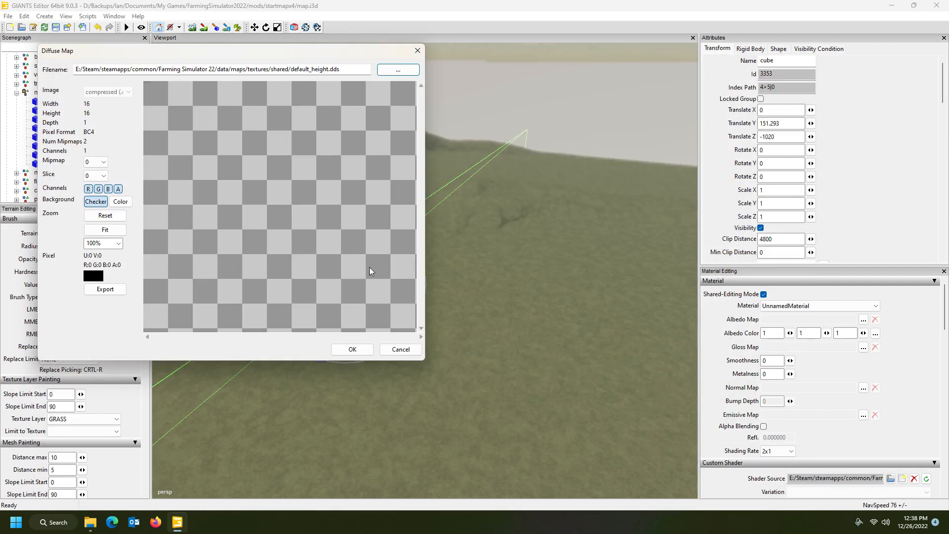
click(344, 348)
alt+drag(485, 293, 499, 270)
Replace the cube's albedo map with numbers_diffuse.dds from the shared textures, after previewing dirt_normal.dds.
click(863, 319)
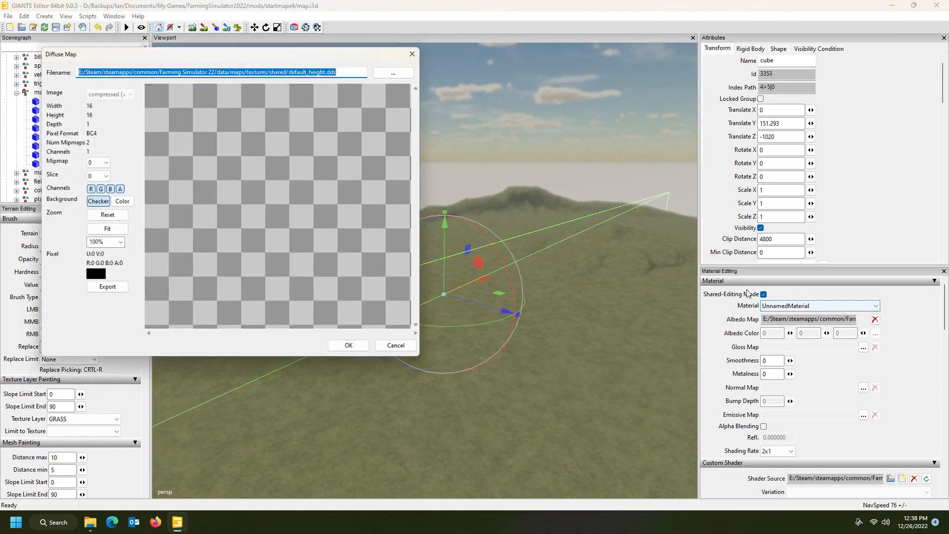
click(395, 69)
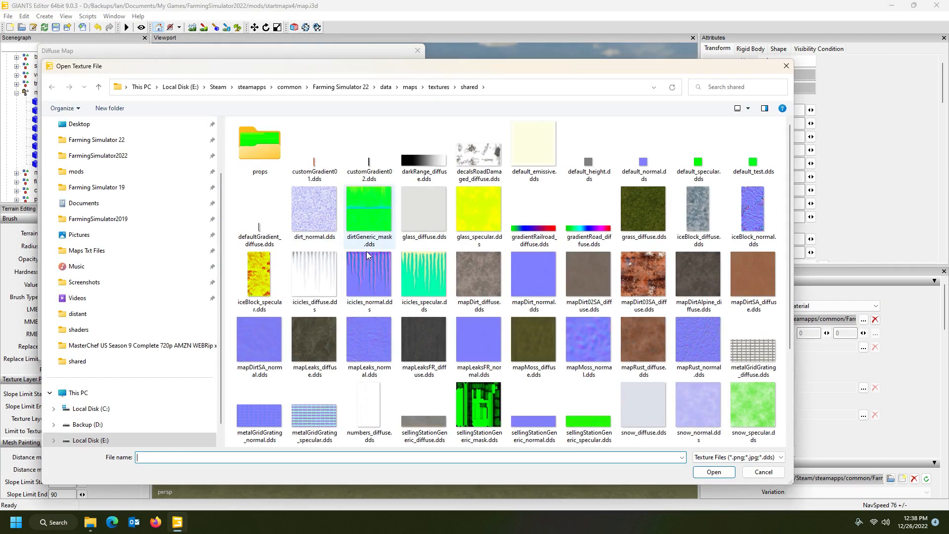
double_click(318, 207)
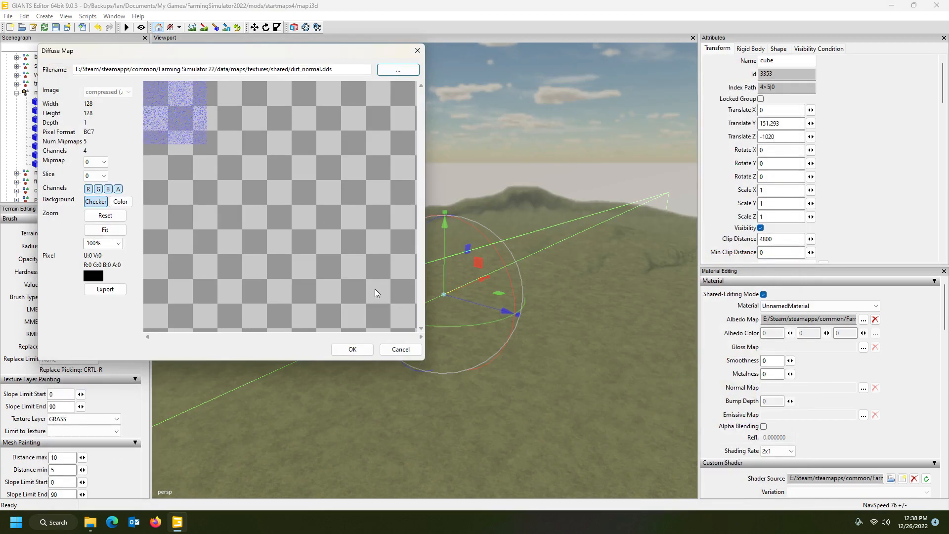
click(398, 70)
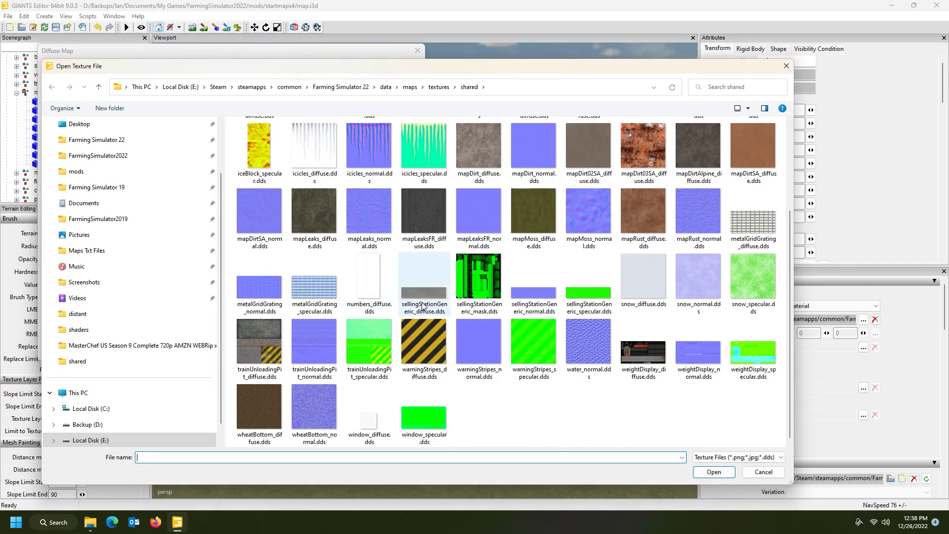
double_click(378, 277)
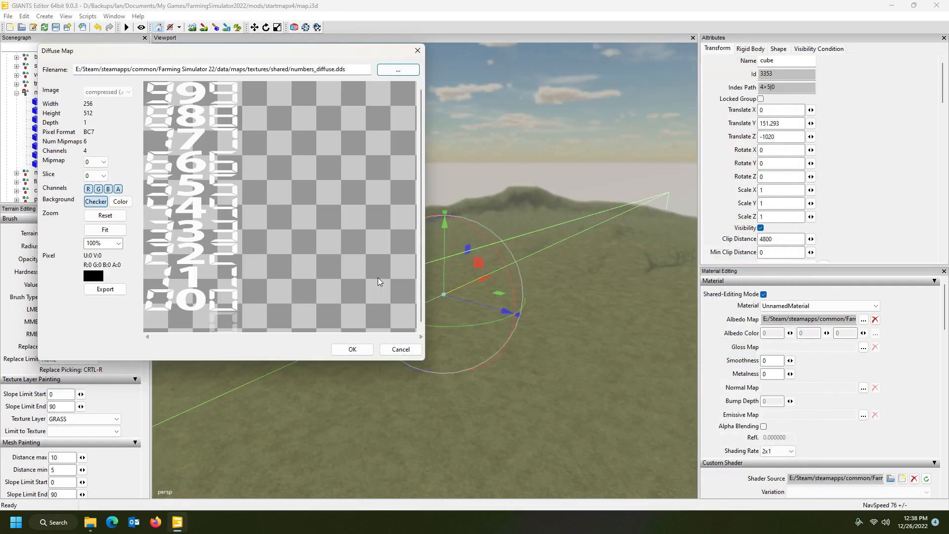
click(347, 348)
Remove both the albedo map and the custom shader from the boundary cube's material.
alt+drag(395, 315, 403, 348)
click(876, 319)
click(914, 479)
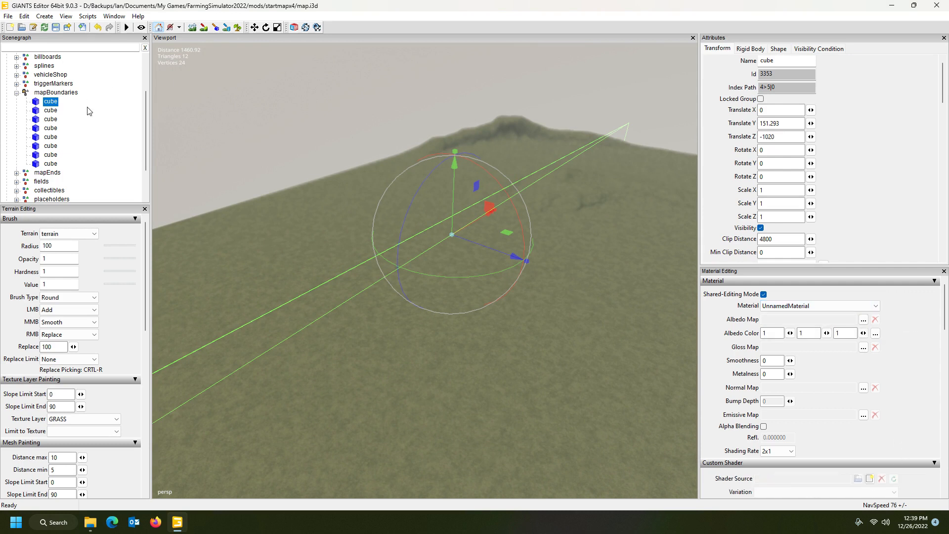
Create a plane primitive and set its Scale X to 2400.
click(45, 17)
mouse_move(133, 104)
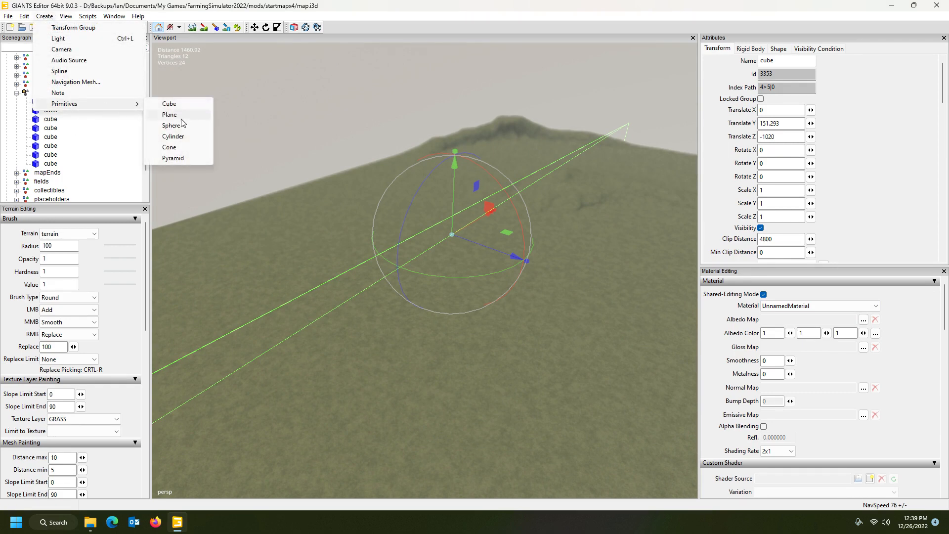
click(163, 114)
right_drag(574, 313, 571, 309)
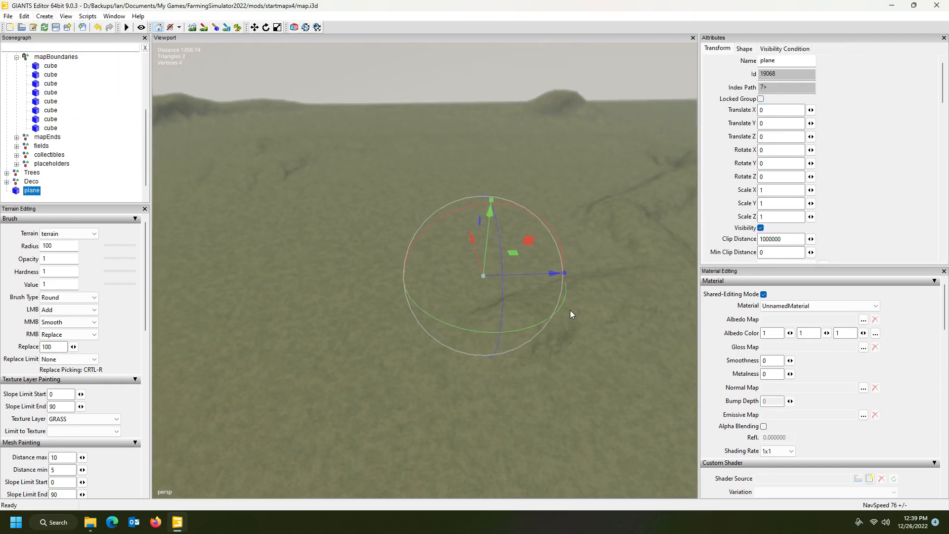
double_click(774, 191)
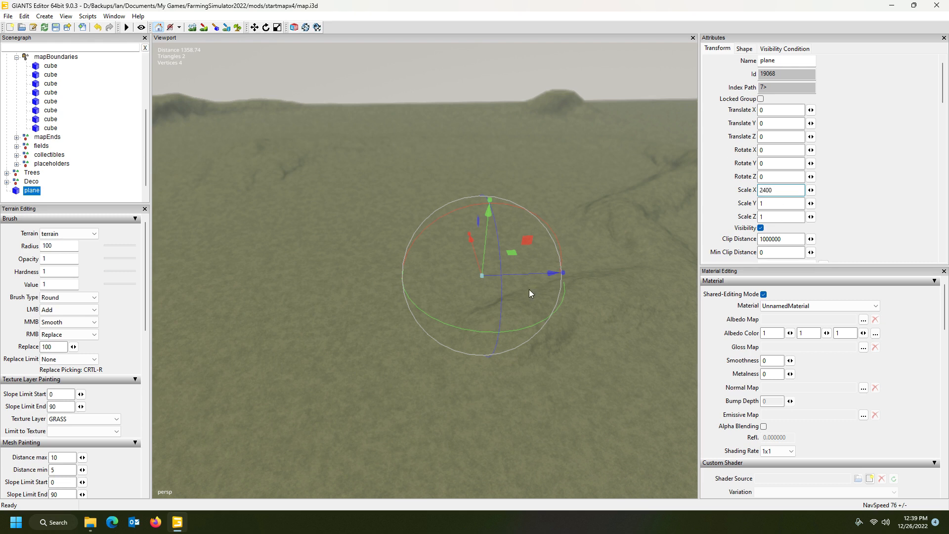
key(Return)
Raise the plane above the terrain to a Translate Y of about 210 and set its Scale Y to 50.
drag(485, 247, 530, 198)
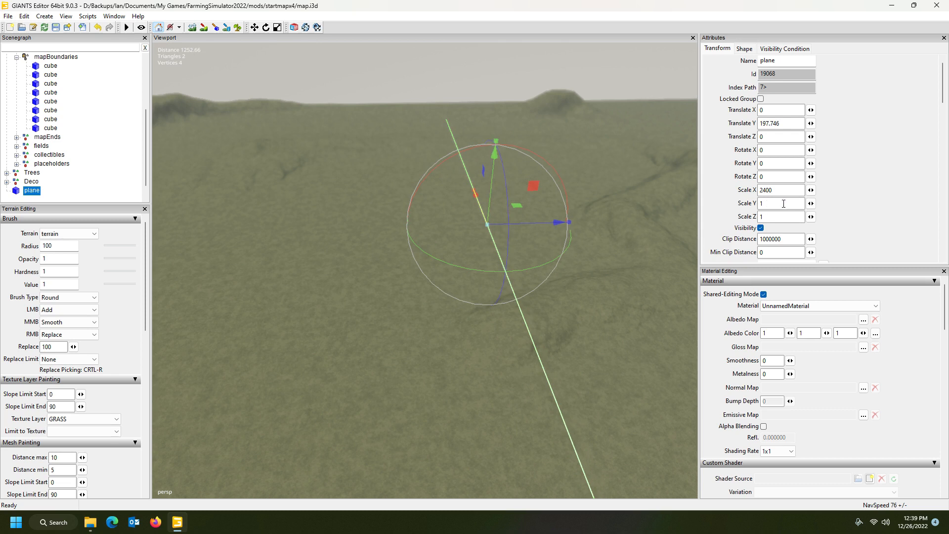
double_click(762, 205)
mouse_move(494, 184)
mouse_down()
mouse_move(509, 138)
mouse_move(491, 183)
mouse_up()
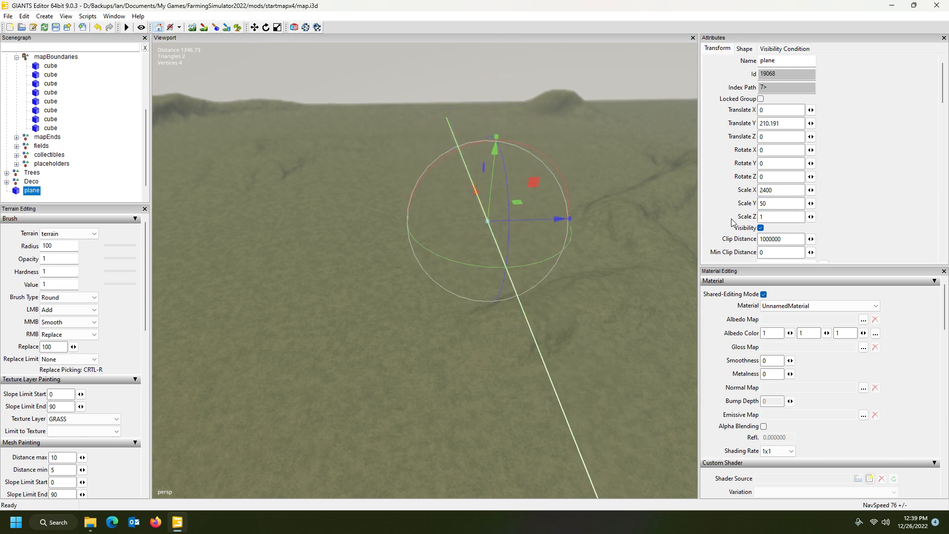
Widen the plane by setting its Scale Z to 100, and reduce its Scale Y to 10.
double_click(778, 203)
middle_drag(509, 295, 248, 300)
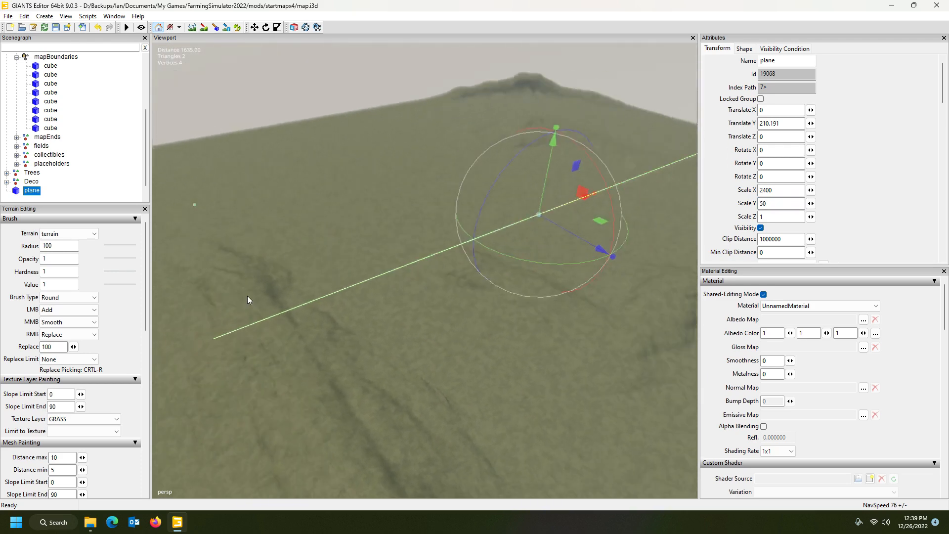
scroll(247, 299, down, 3)
click(773, 217)
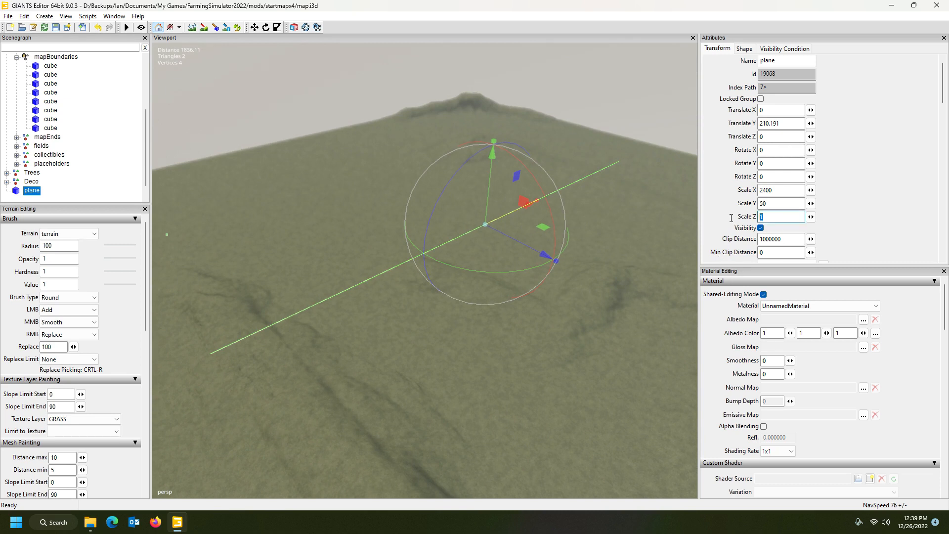
text(100)
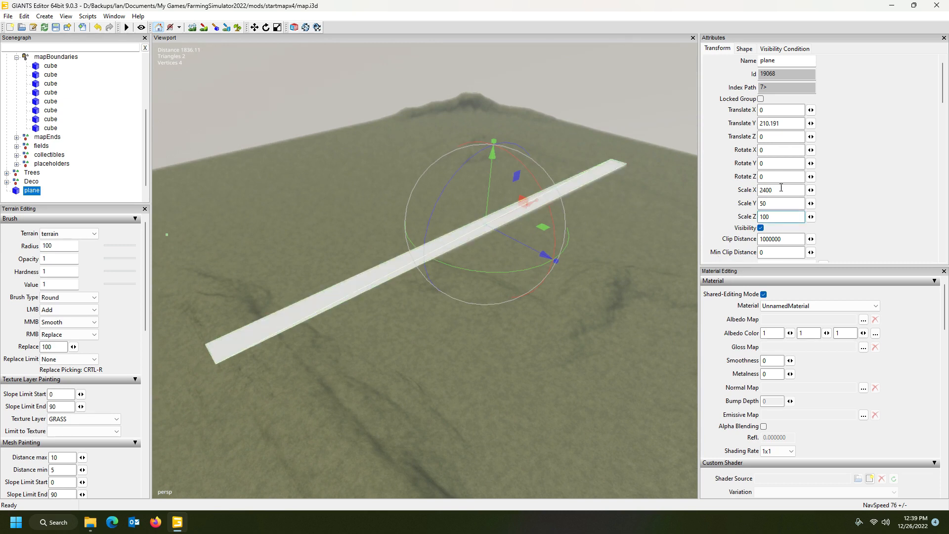
click(773, 203)
text(10)
Stand the plane upright by setting its Rotate X to 90.
drag(543, 191, 559, 342)
drag(782, 151, 738, 159)
text(90)
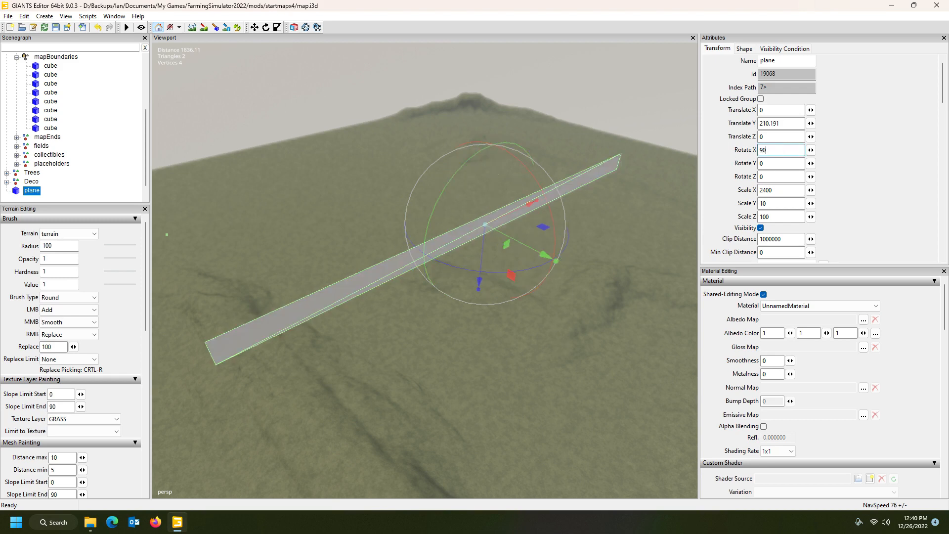
Move the upright plane out to the map boundary at a Translate Z of -1020.
scroll(321, 346, up, 2)
alt+drag(321, 346, 374, 364)
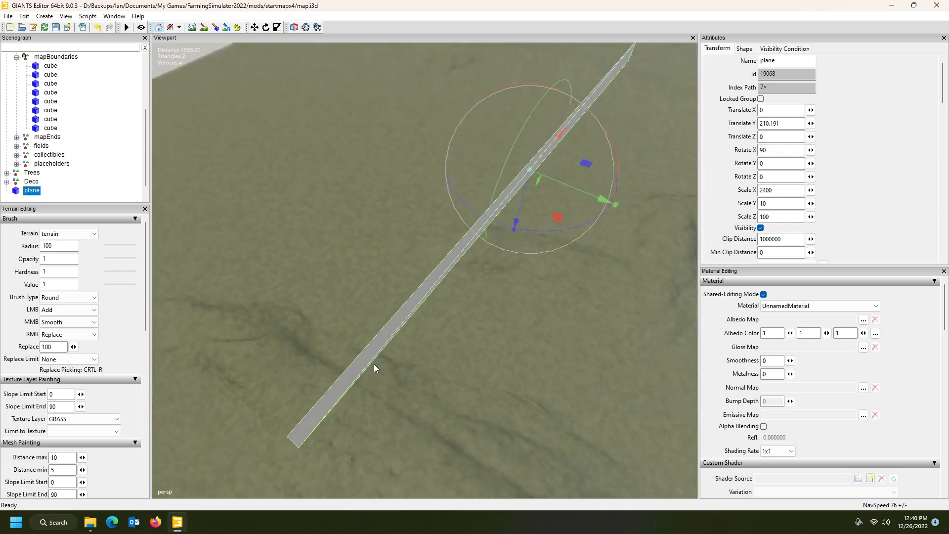
scroll(376, 360, down, 3)
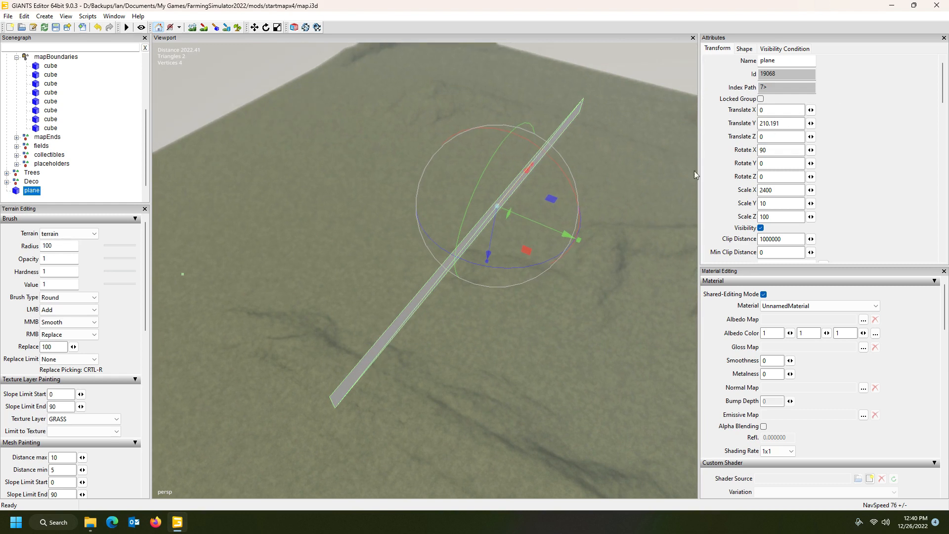
drag(538, 222, 474, 203)
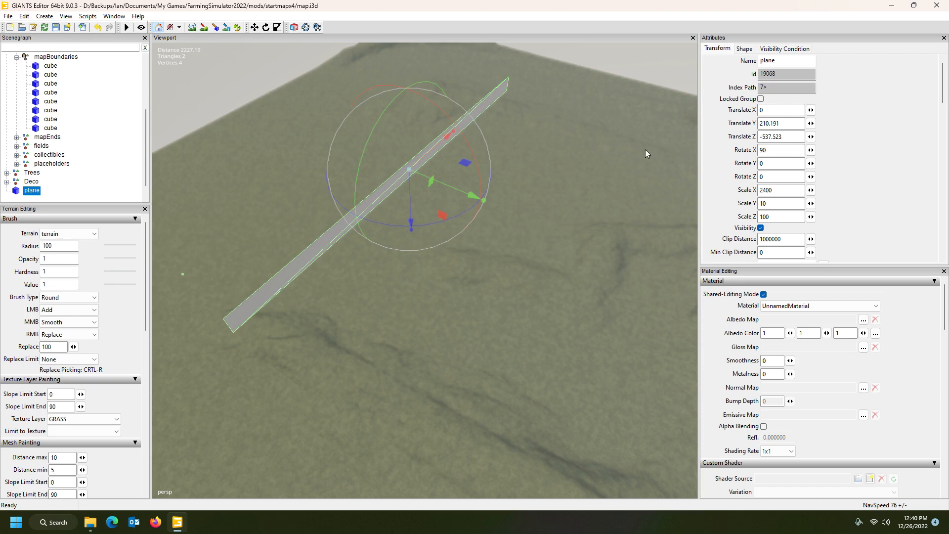
drag(763, 136, 816, 139)
text(1020)
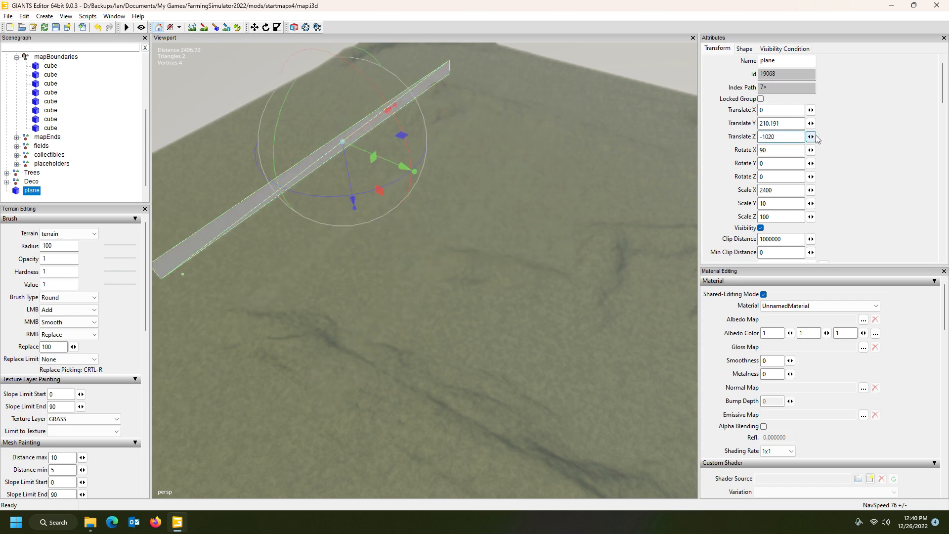
Lower the boundary plane toward the terrain to a Translate Y of about 128.
alt+drag(544, 270, 526, 221)
scroll(415, 218, up, 5)
scroll(557, 250, down, 3)
scroll(446, 228, up, 5)
scroll(496, 223, down, 4)
alt+drag(504, 317, 588, 346)
scroll(479, 298, up, 4)
scroll(515, 334, down, 4)
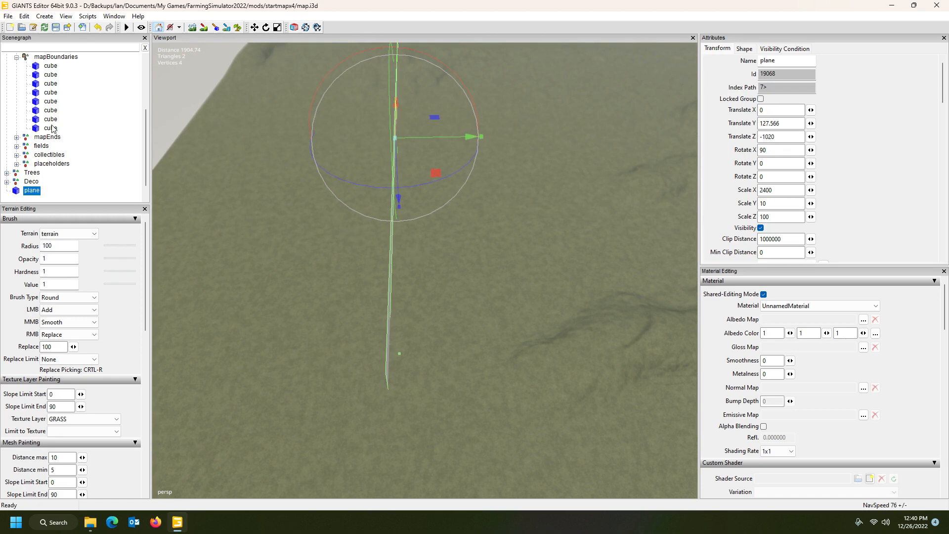
alt+drag(448, 265, 397, 264)
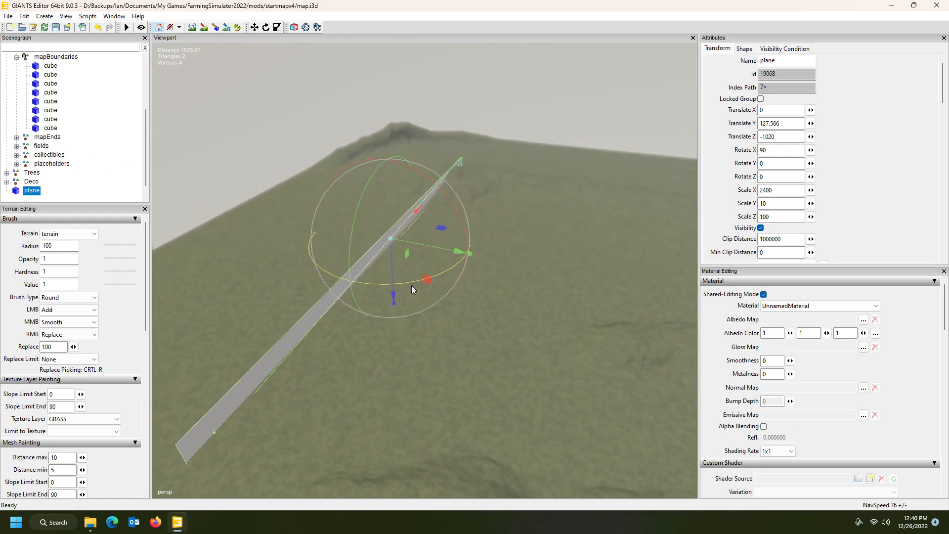
Place the spruceVar01_stage03 tree and copies of it along the hill ridges beyond the boundary, using interactive placement.
alt+drag(430, 435, 337, 379)
alt+drag(582, 134, 359, 273)
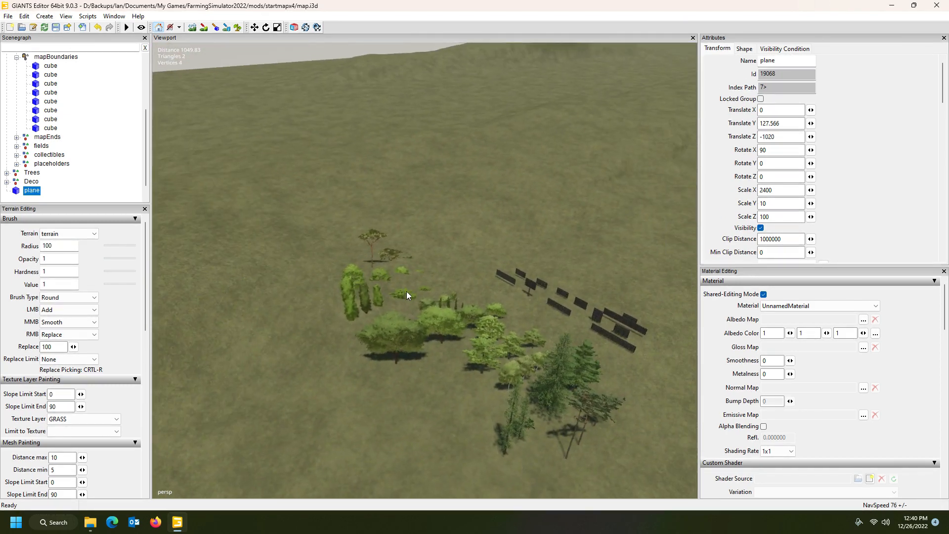
click(559, 390)
alt+drag(556, 372, 158, 319)
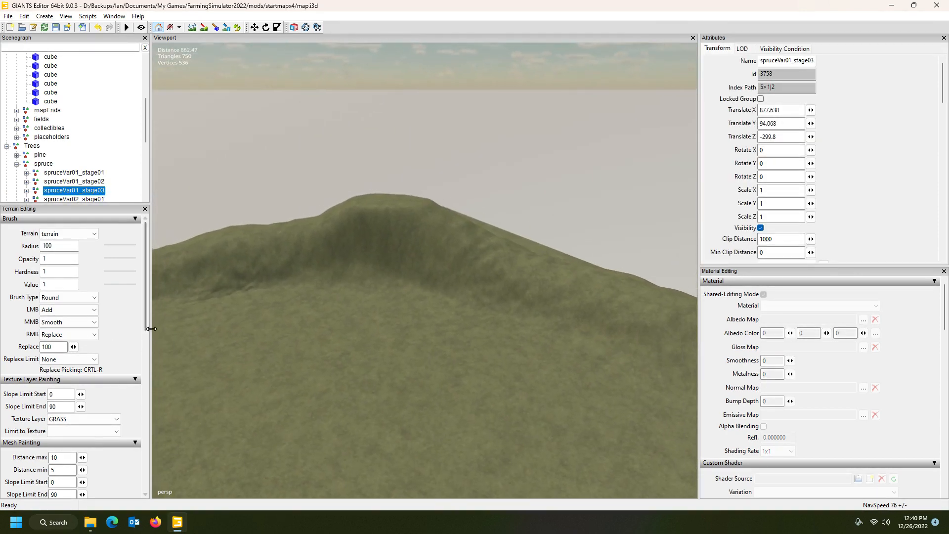
key(ctrl+b)
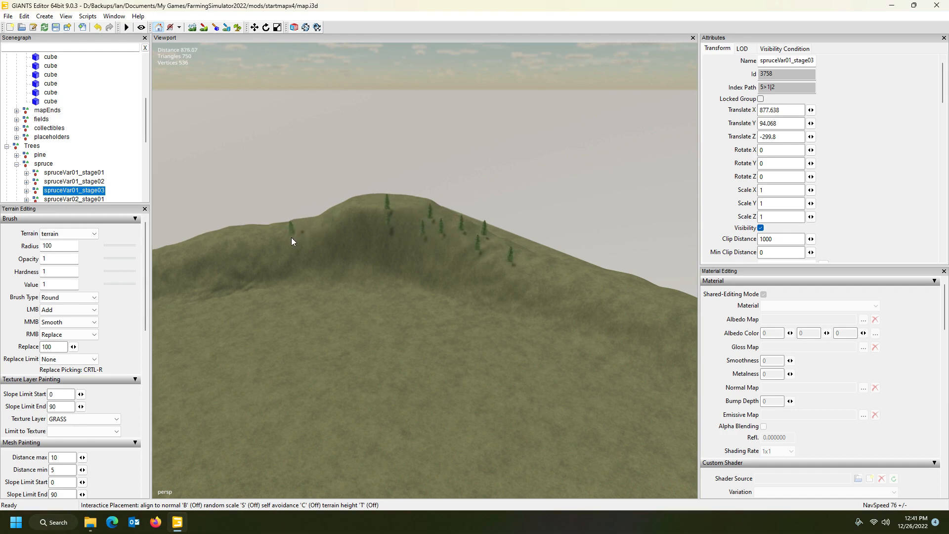
click(242, 238)
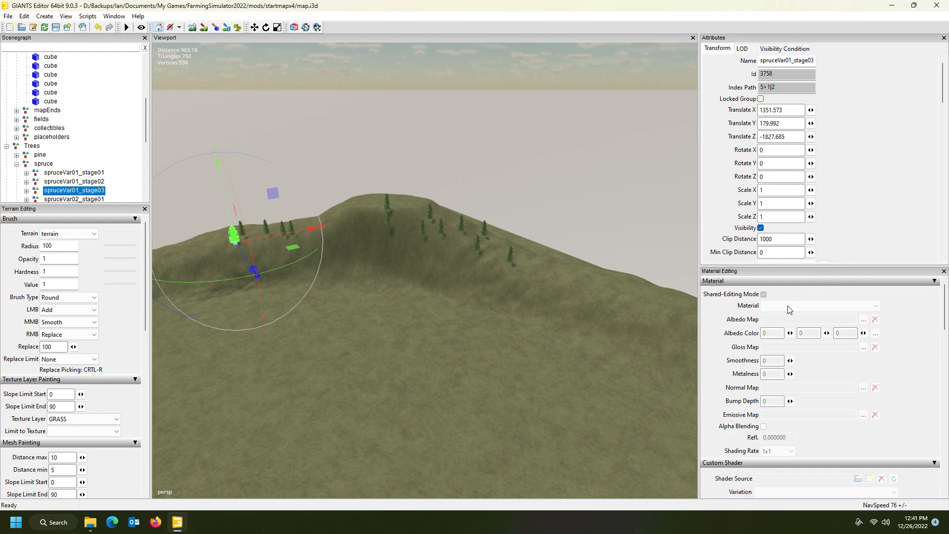
alt+drag(538, 310, 490, 286)
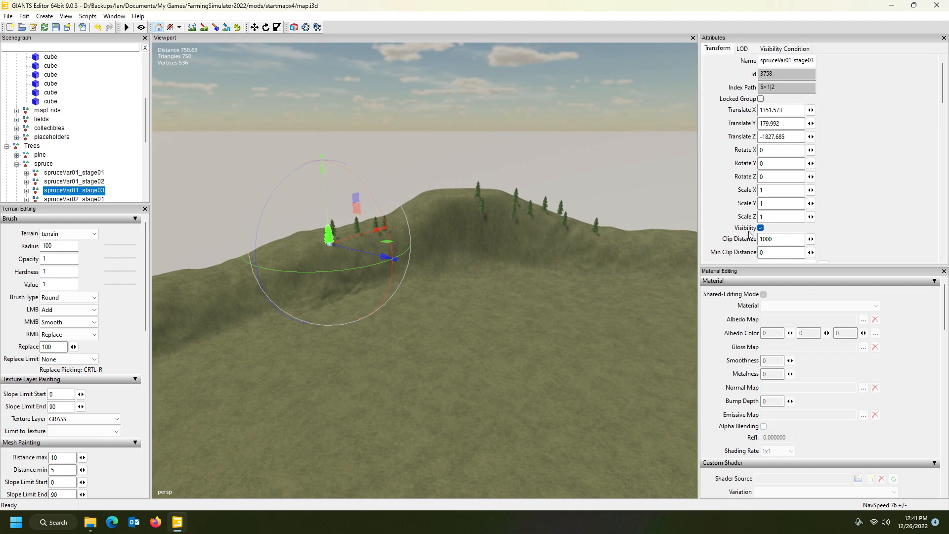
Find the original spruceVar01_stage03 tree among the spruces and set its Clip Distance to 4000.
click(74, 172)
scroll(102, 183, down, 3)
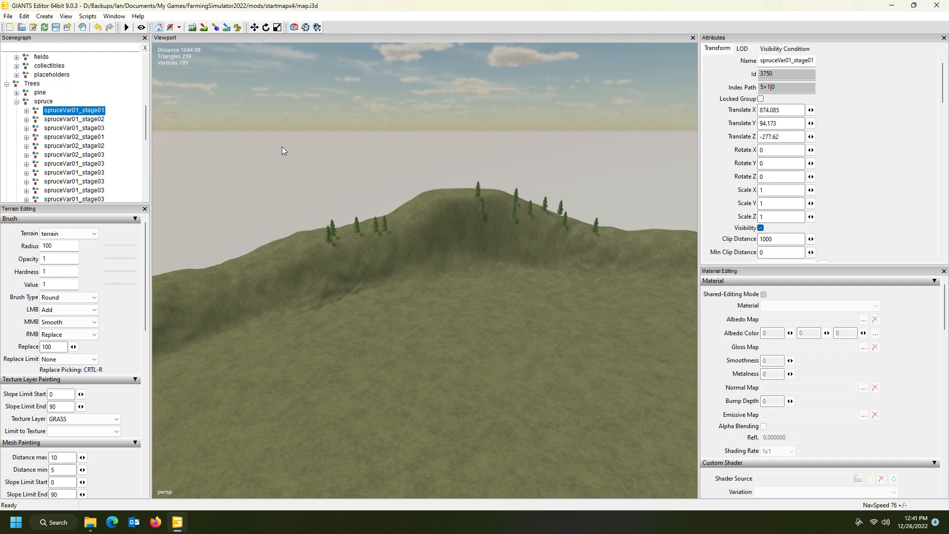
drag(344, 181, 485, 265)
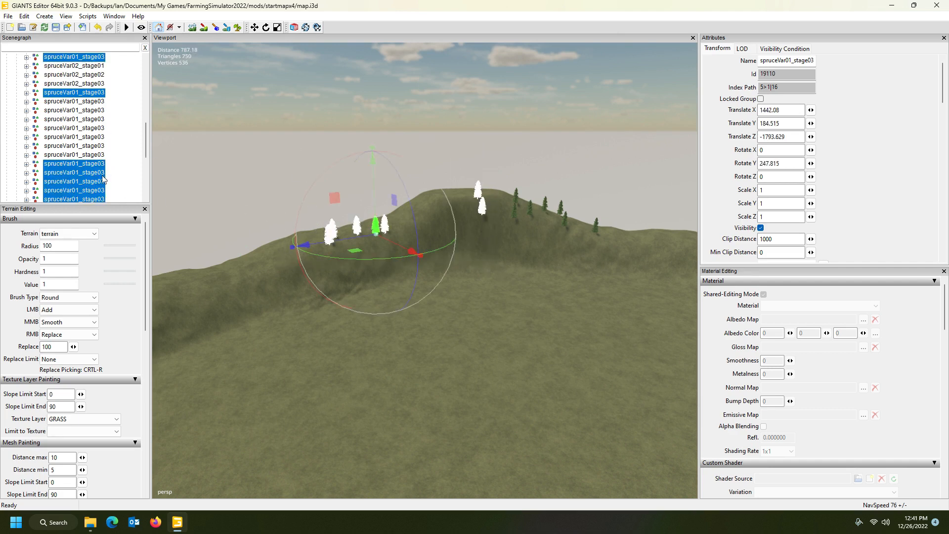
click(83, 58)
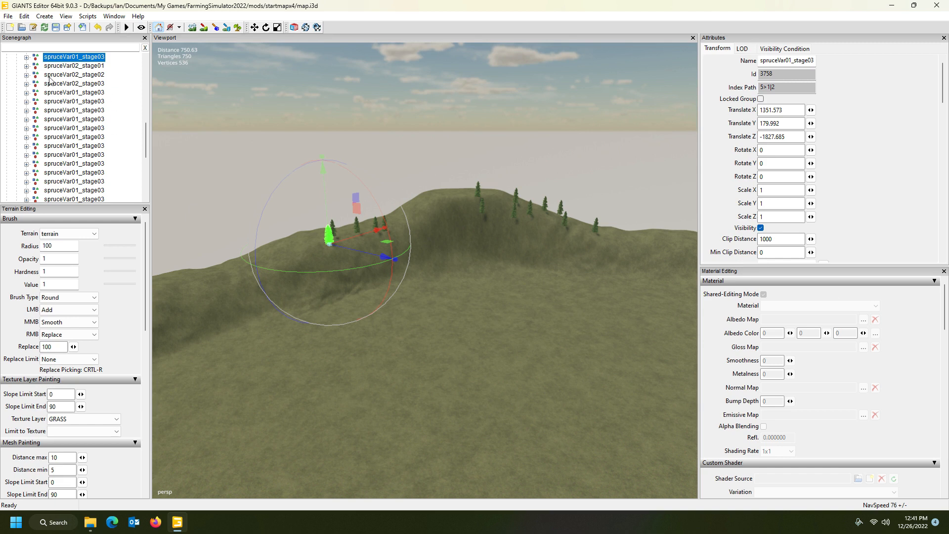
click(27, 58)
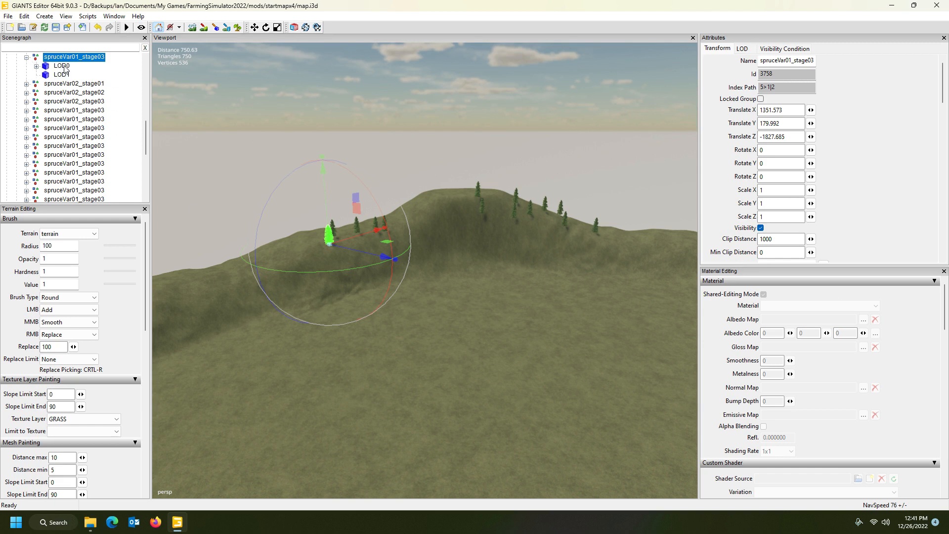
double_click(787, 239)
text(40)
key(Return)
Examine the ridge spruces from far away and up close to compare the edited tree's visibility with its copies.
alt+drag(465, 367, 218, 277)
scroll(356, 349, down, 4)
click(123, 74)
alt+drag(208, 168, 241, 203)
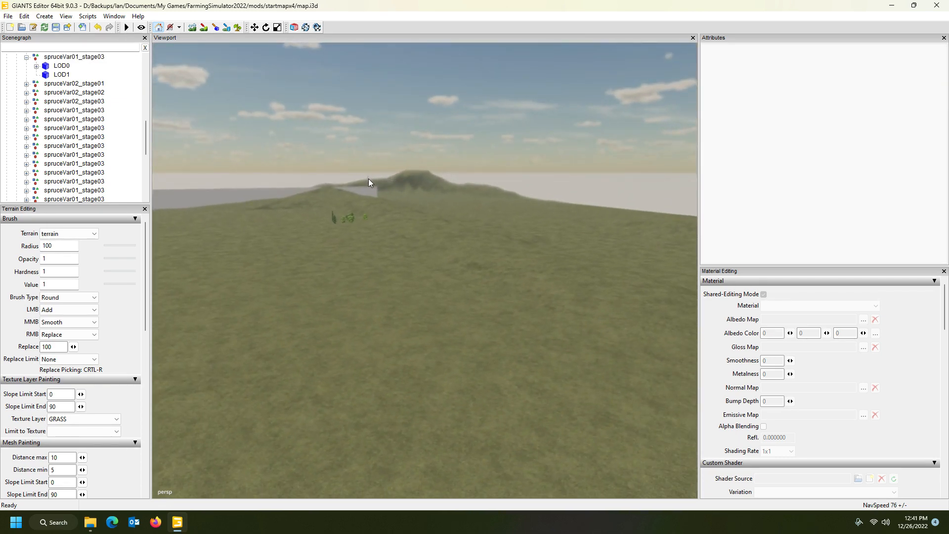
mouse_move(414, 297)
alt+mouse_down()
mouse_move(395, 292)
mouse_move(405, 296)
alt+mouse_up()
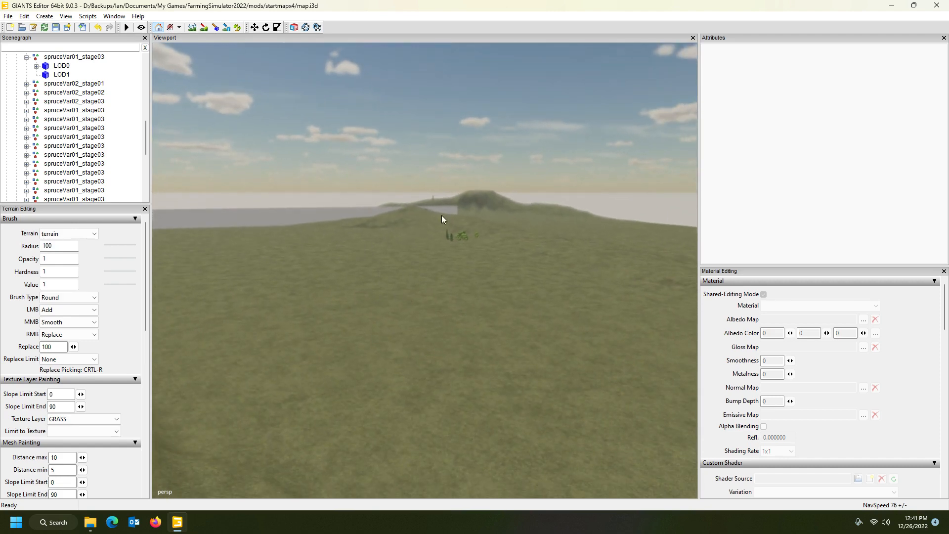
mouse_move(456, 266)
alt+mouse_down()
mouse_move(429, 212)
mouse_move(469, 254)
alt+mouse_up()
alt+scroll(460, 243, up, 4)
right_drag(470, 238, 476, 280)
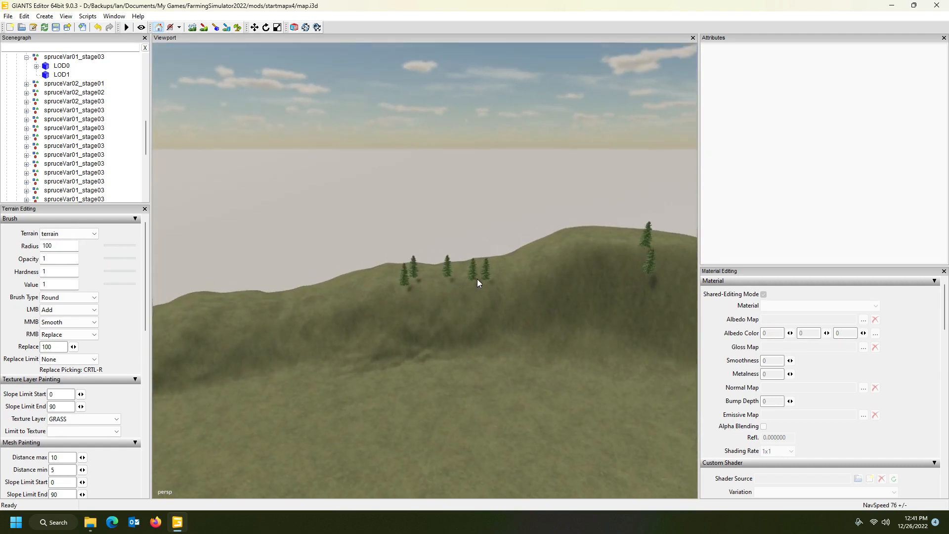
Load the spruceVar01_stage03 tree with Clip Distance 4000 as the replacement object for a Replace operation.
click(74, 57)
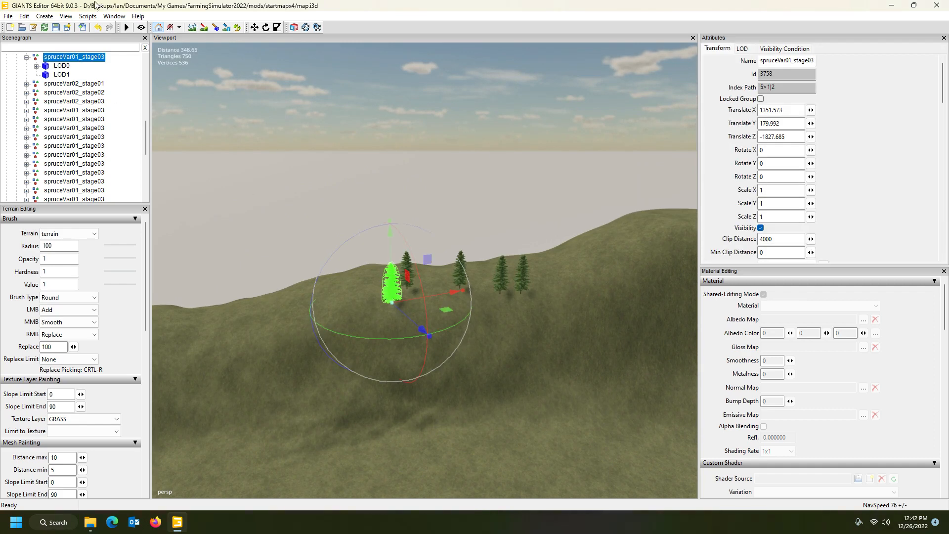
click(45, 16)
mouse_move(66, 16)
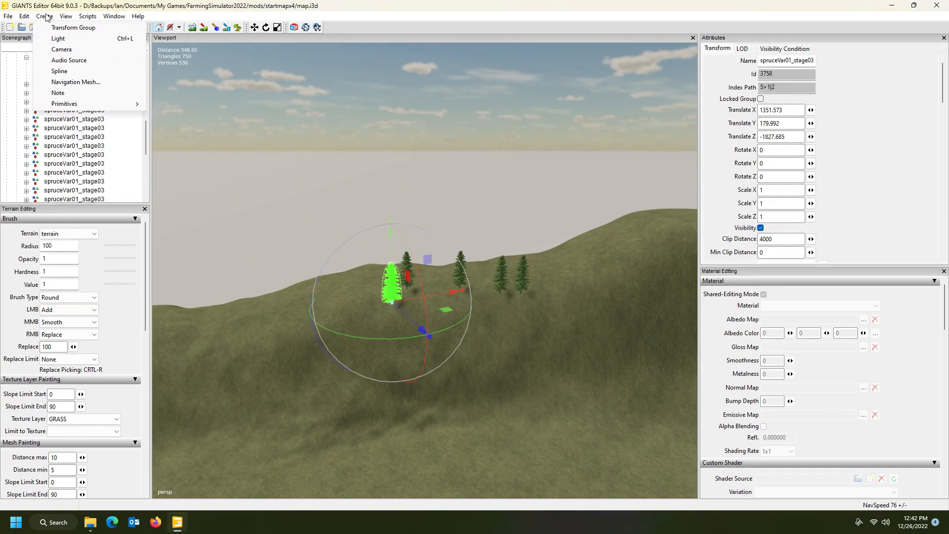
mouse_move(23, 16)
click(47, 65)
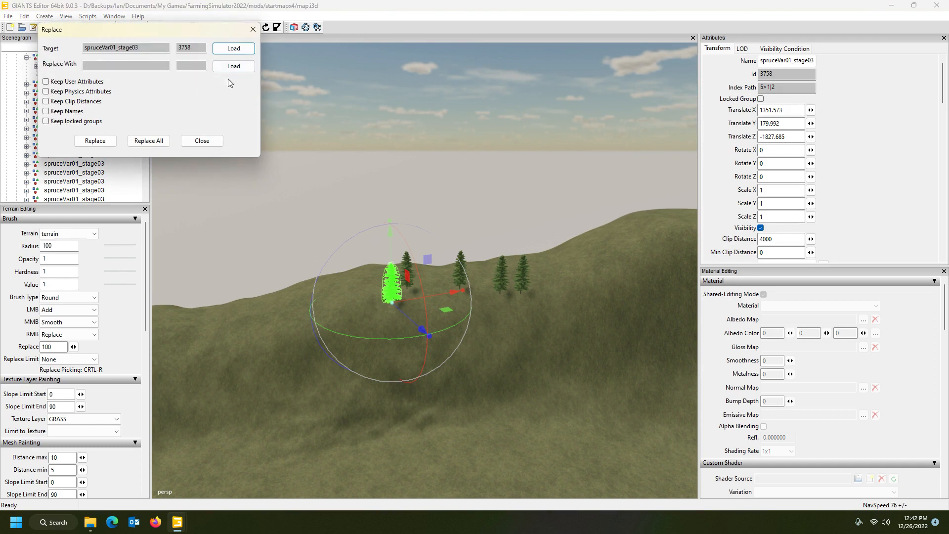
click(234, 65)
Load a ridge spruce copy with Clip Distance 1000 as the Replace target and replace all matching trees.
click(536, 331)
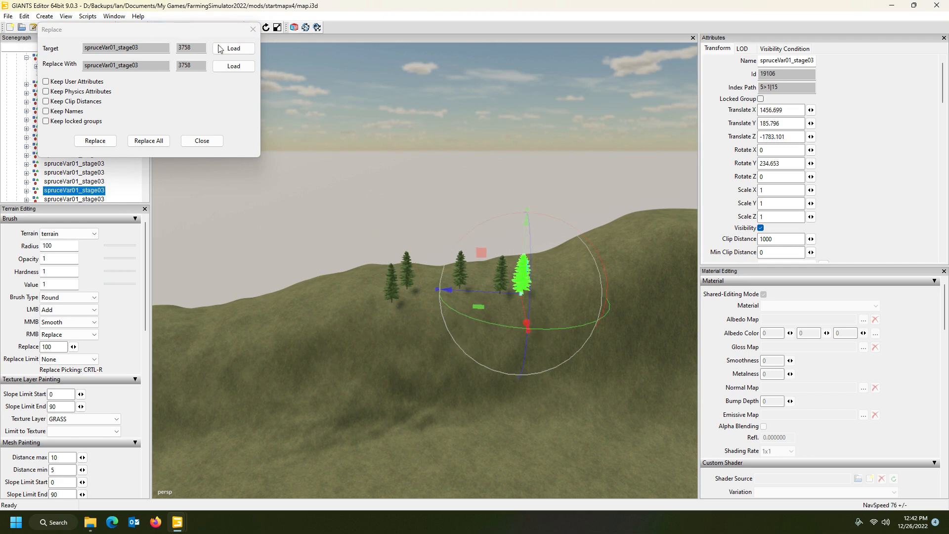
click(233, 48)
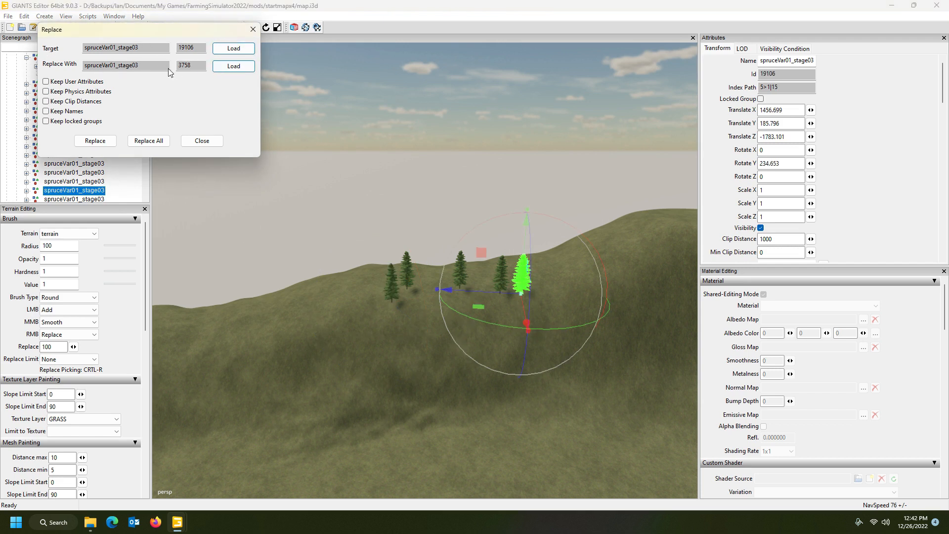
click(149, 141)
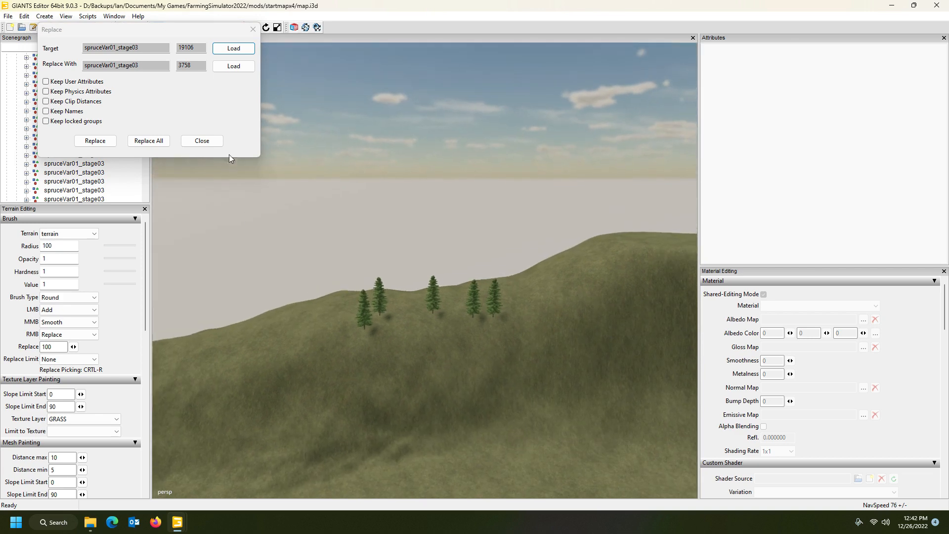
click(202, 141)
Examine the replaced spruces on the distant hills and the boundary plane from across the map.
scroll(295, 216, down, 5)
scroll(295, 216, down, 5)
mouse_move(295, 219)
alt+mouse_down()
mouse_move(319, 314)
mouse_move(429, 342)
mouse_move(296, 226)
alt+mouse_up()
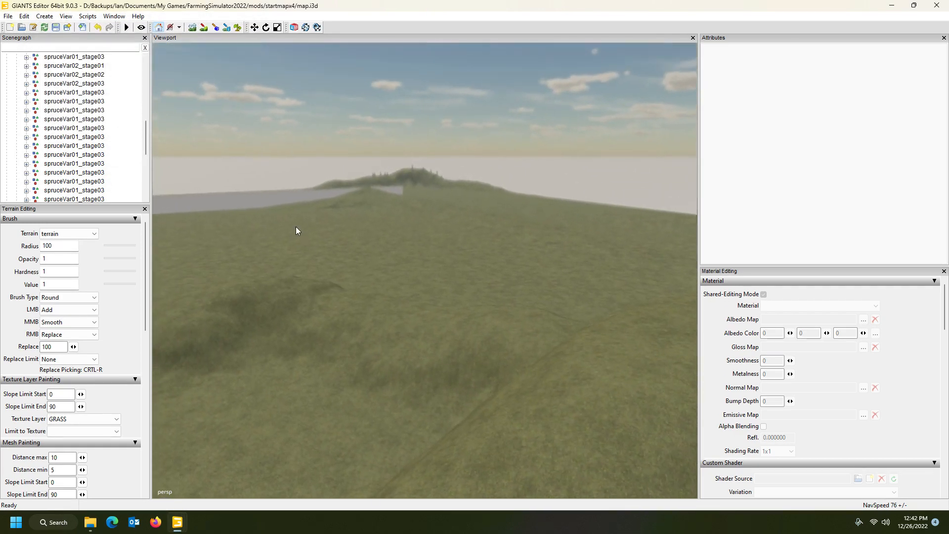
alt+drag(418, 188, 345, 279)
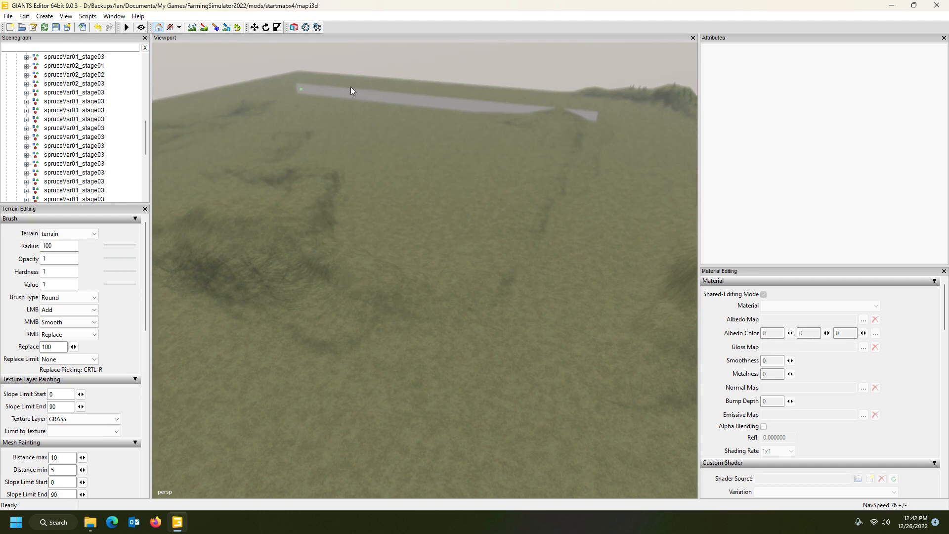
Select the boundary plane and inspect where it runs relative to the terrain edge and the outer hills.
click(406, 112)
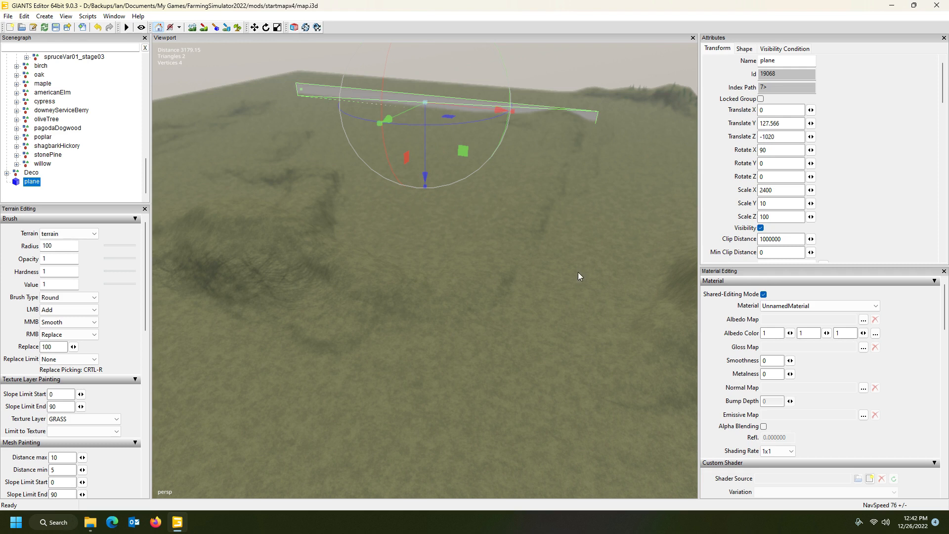
alt+drag(534, 206, 610, 217)
alt+drag(647, 159, 366, 200)
scroll(536, 178, up, 4)
alt+drag(287, 188, 470, 197)
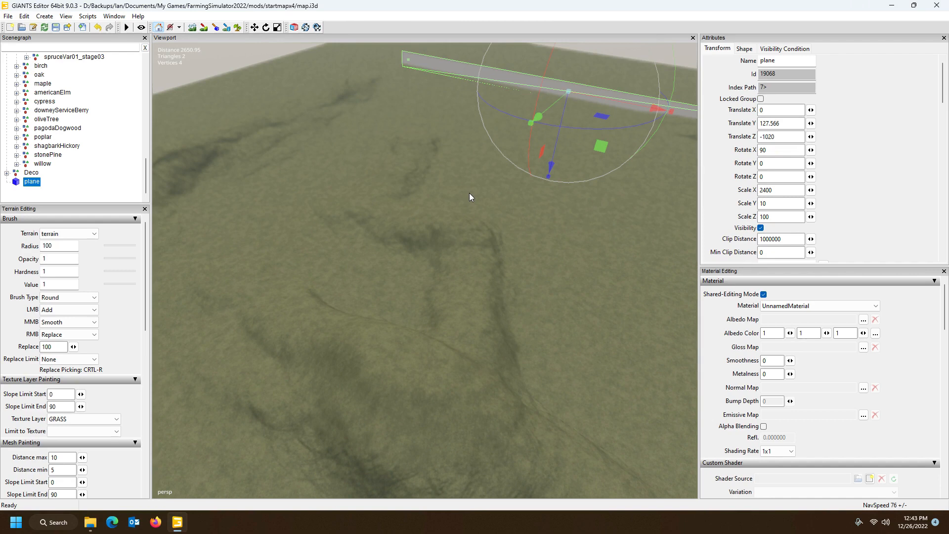
alt+drag(394, 289, 345, 159)
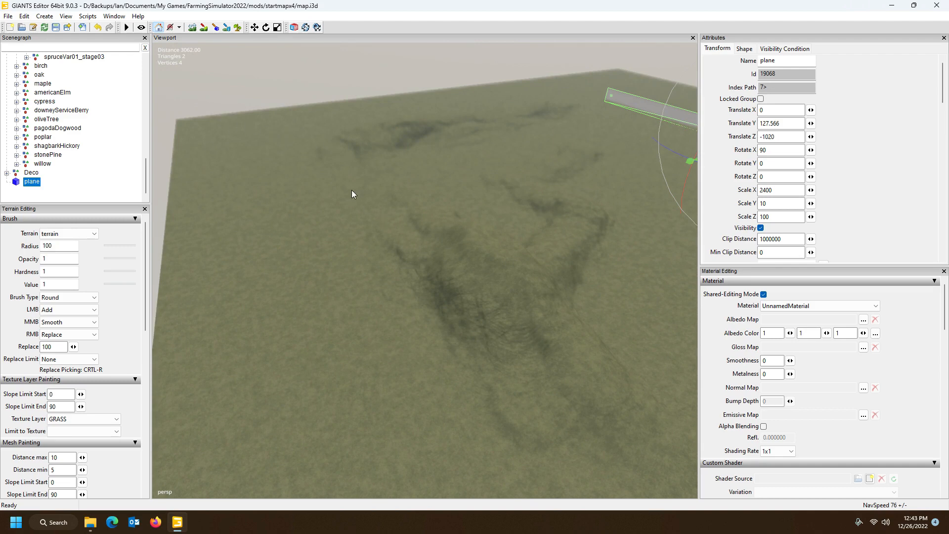
mouse_move(495, 172)
alt+mouse_down()
mouse_move(530, 169)
mouse_move(508, 156)
mouse_move(521, 169)
mouse_move(497, 171)
mouse_move(504, 174)
alt+mouse_up()
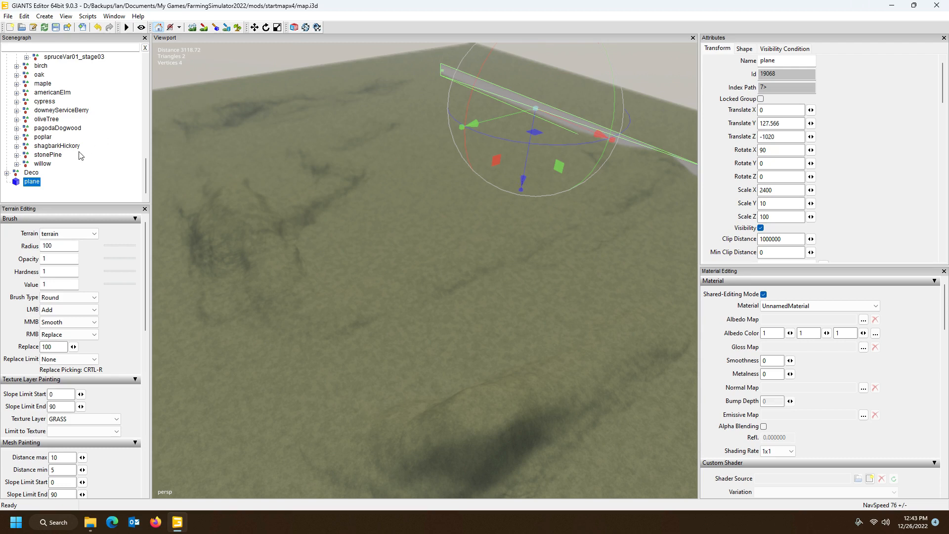
scroll(75, 159, up, 10)
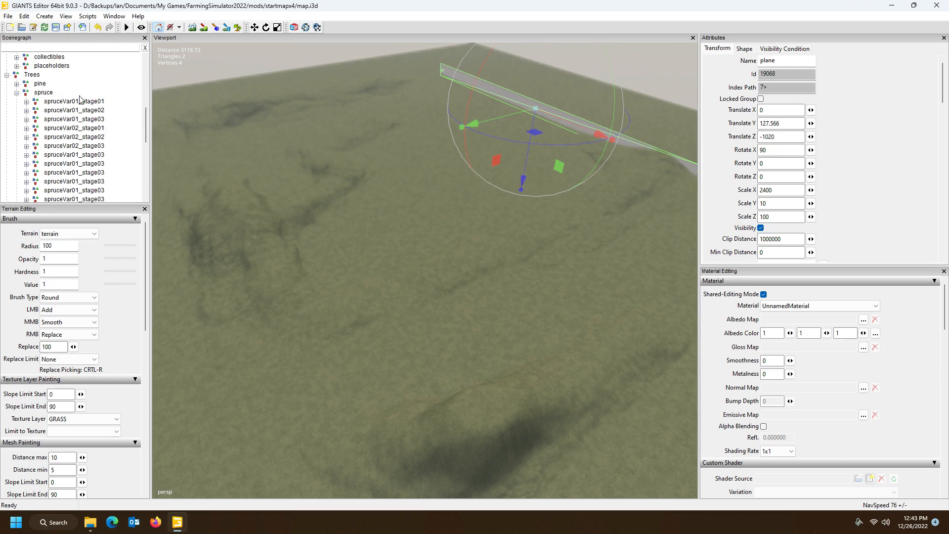
Select the terrain to view the whole map, and close the editor saving the changes to startmapx4's map.i3d.
drag(146, 116, 153, 67)
click(33, 75)
alt+drag(394, 217, 418, 218)
scroll(397, 222, down, 5)
scroll(411, 218, down, 3)
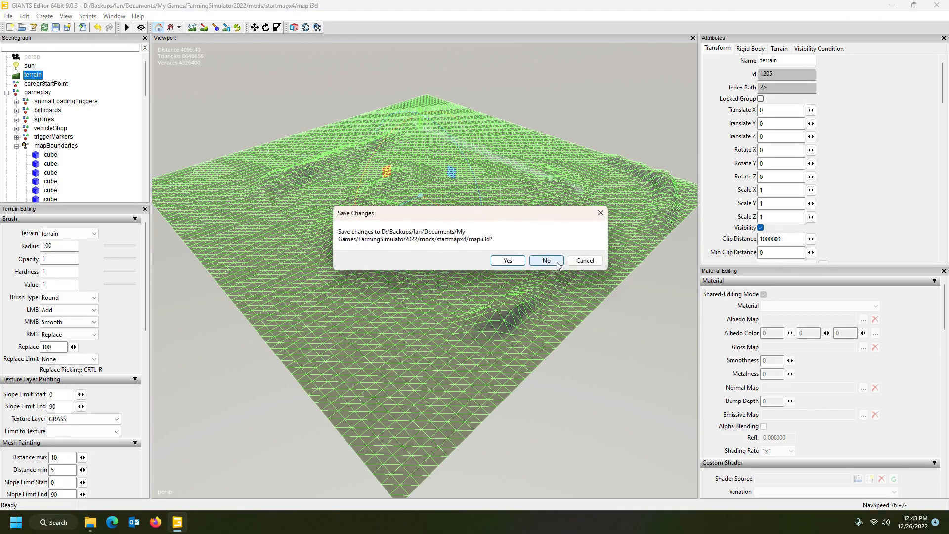
click(519, 260)
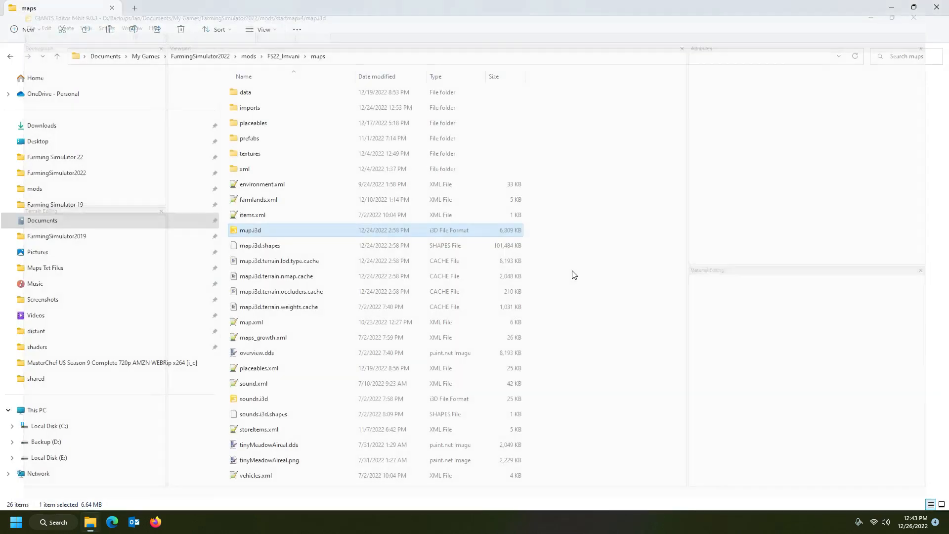
Open map.i3d from the PilgrimsRest mod's maps/mapFR folder in GIANTS Editor.
click(37, 190)
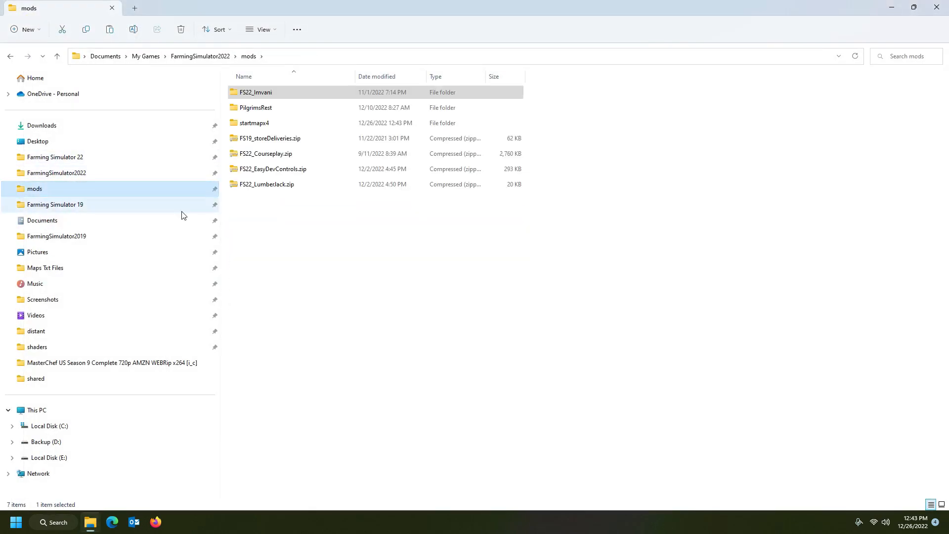
click(278, 97)
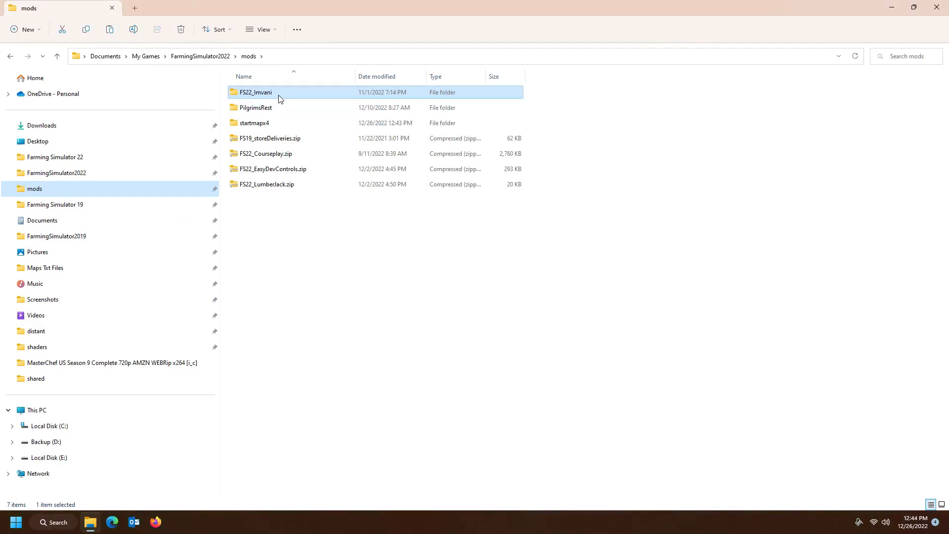
click(277, 113)
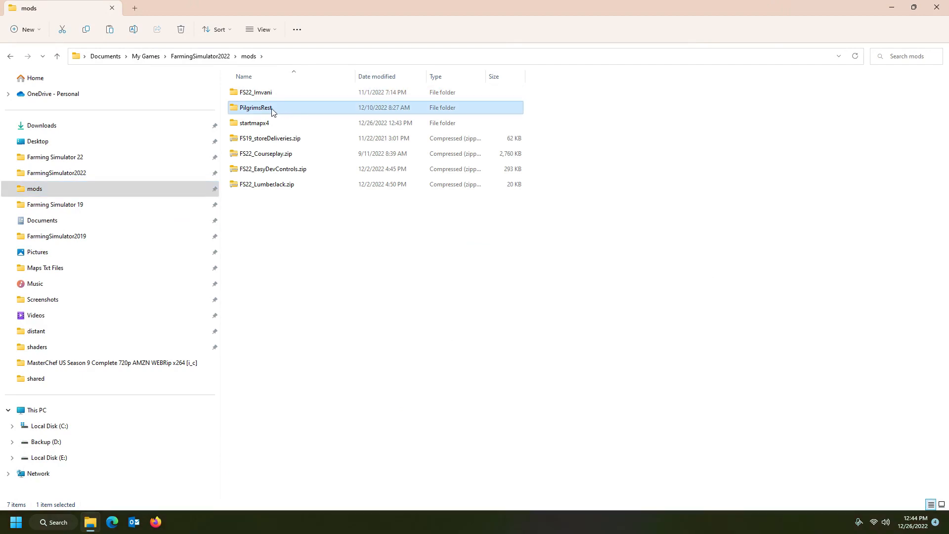
mouse_move(273, 112)
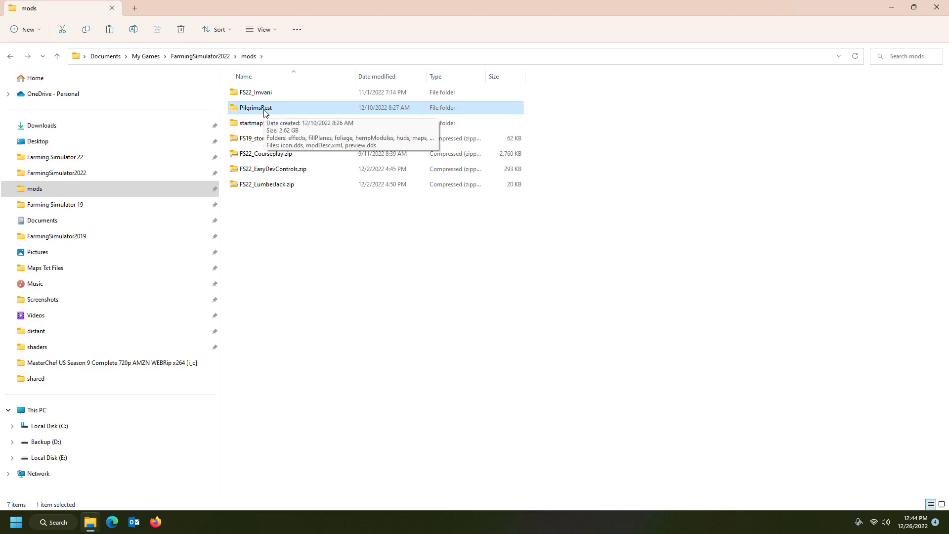
mouse_move(910, 12)
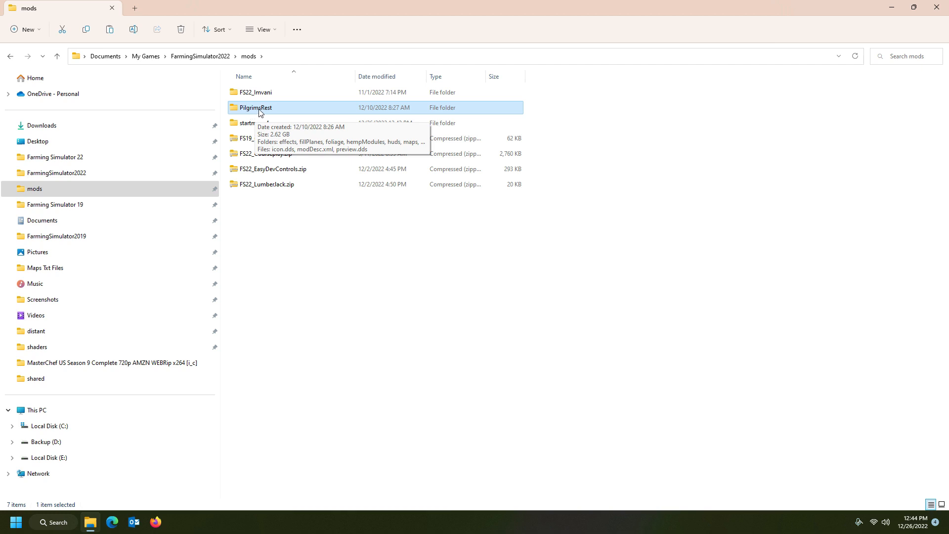
double_click(257, 108)
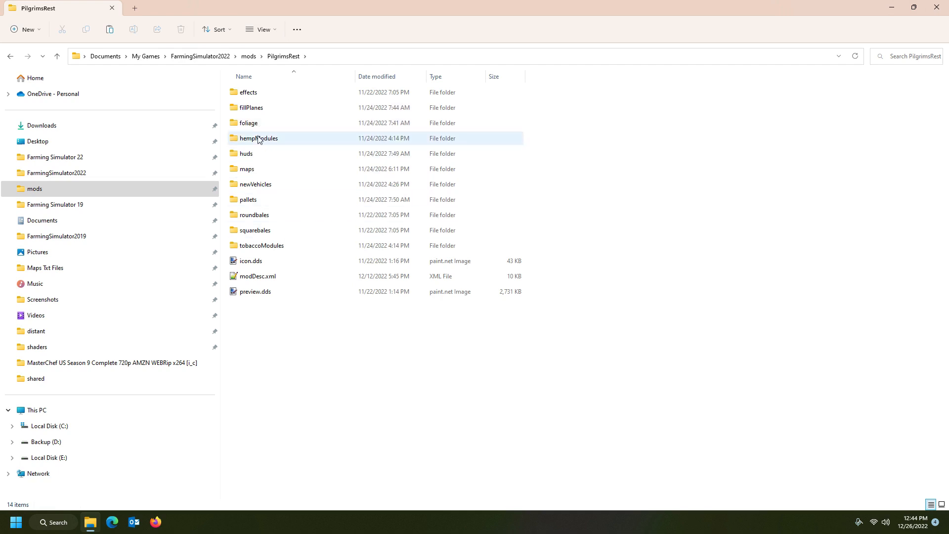
double_click(257, 170)
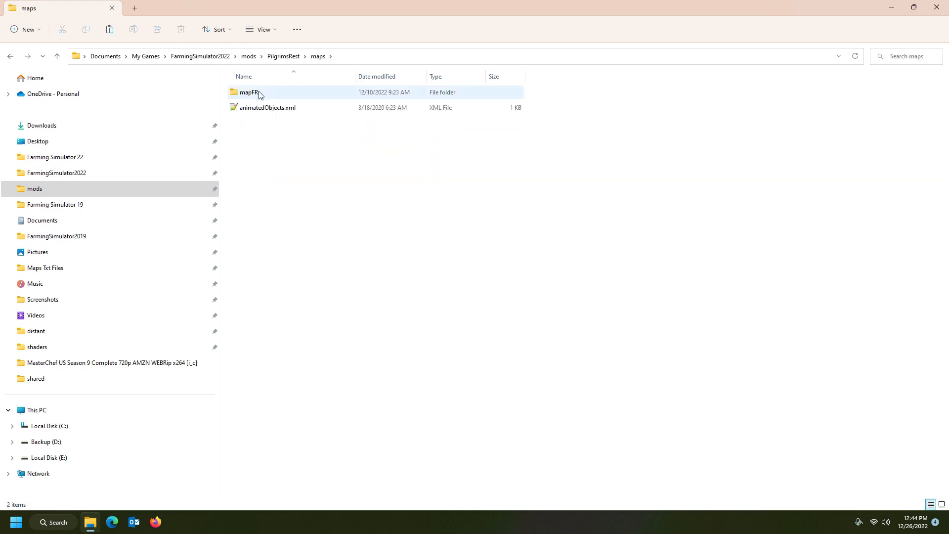
double_click(257, 94)
double_click(254, 200)
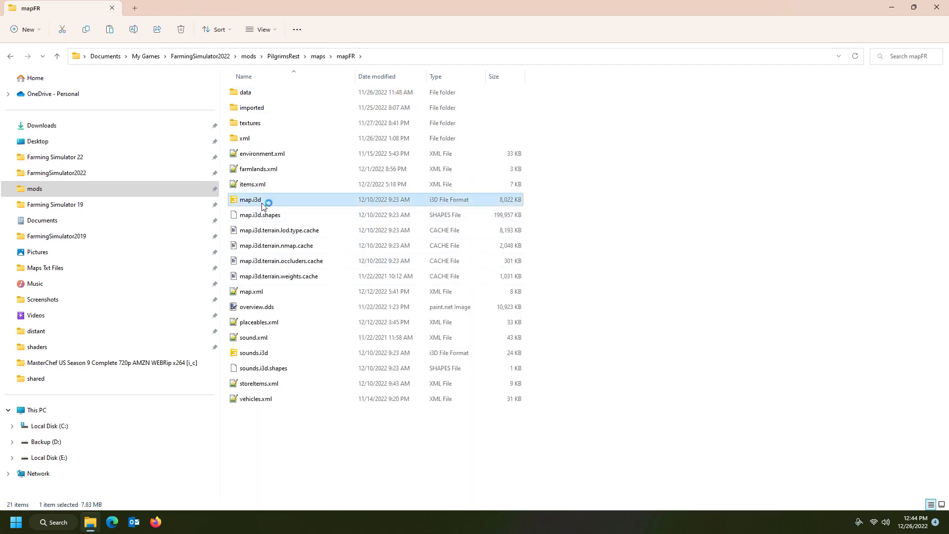
click(458, 322)
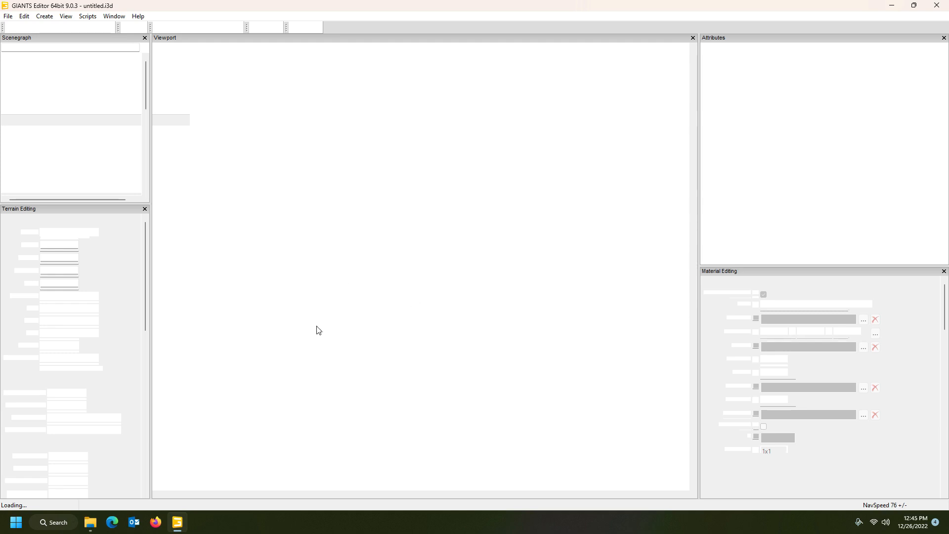
Look through the weight, density and info layer files in PilgrimsRest's mapFR data folder in File Explorer, and return to the editor.
click(90, 522)
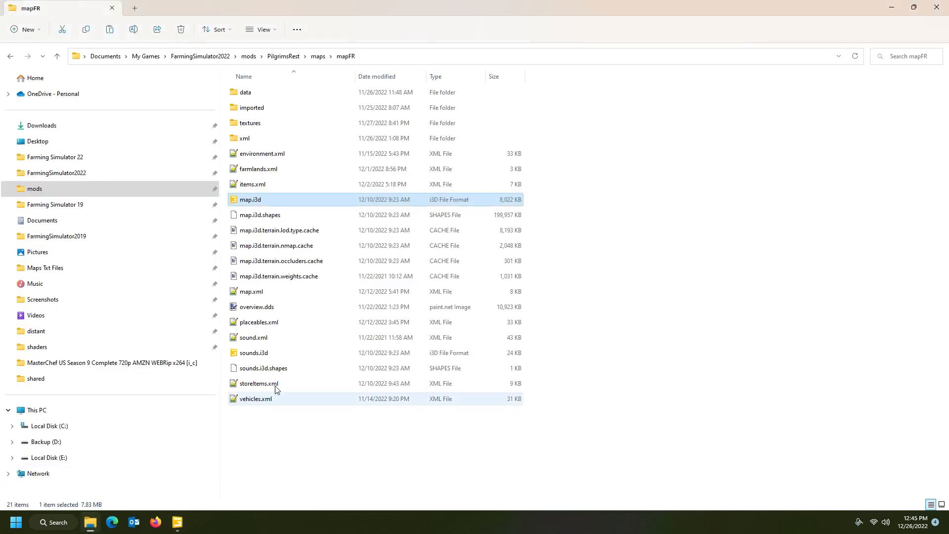
double_click(250, 94)
scroll(330, 308, down, 5)
scroll(330, 308, down, 15)
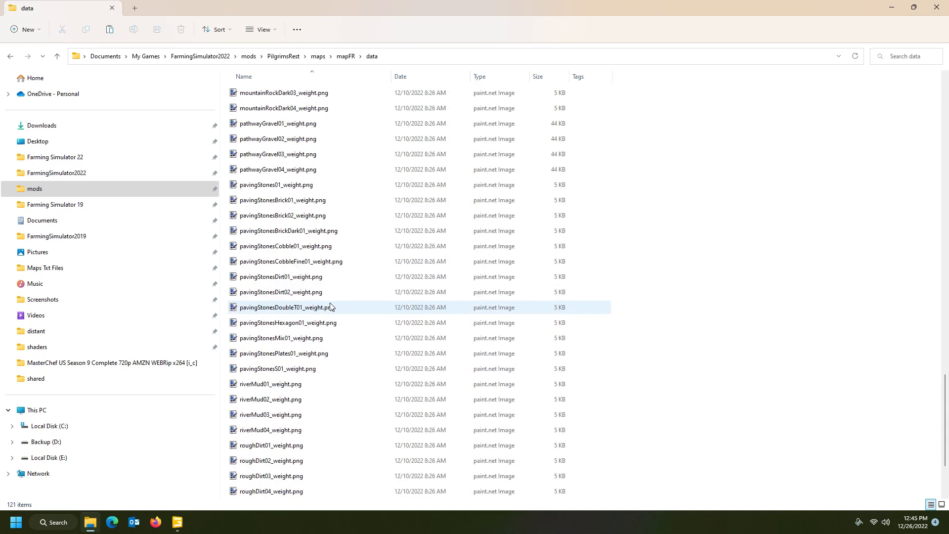
scroll(324, 413, up, 8)
scroll(324, 413, up, 10)
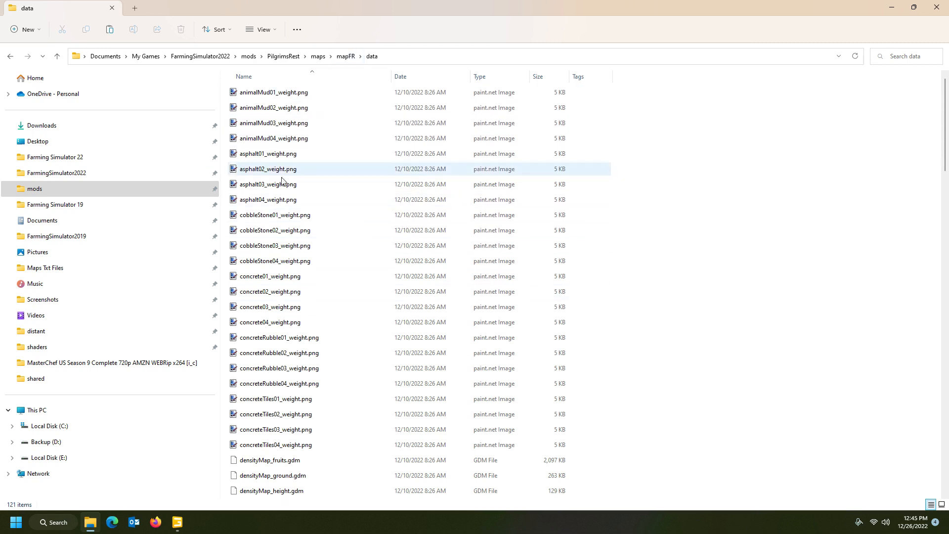
scroll(366, 302, down, 10)
scroll(362, 294, down, 15)
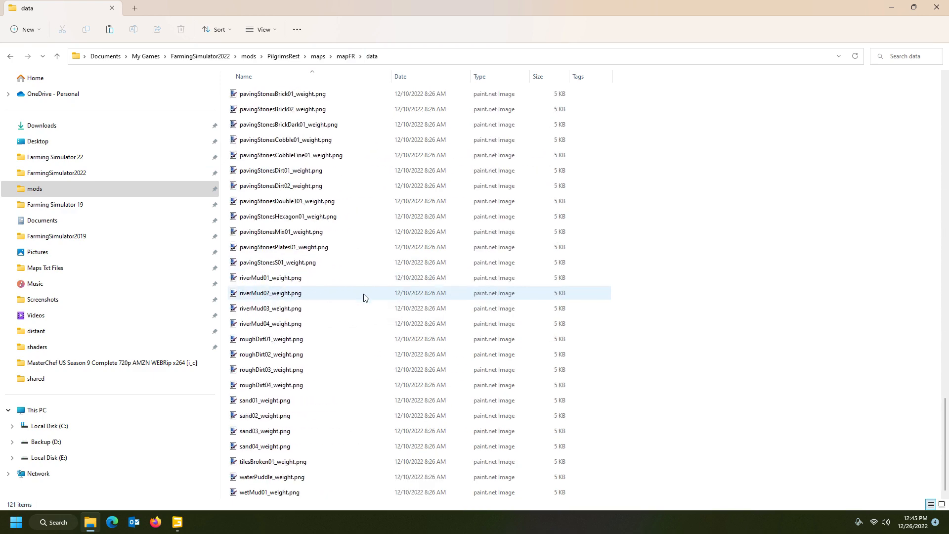
scroll(364, 296, up, 5)
click(888, 13)
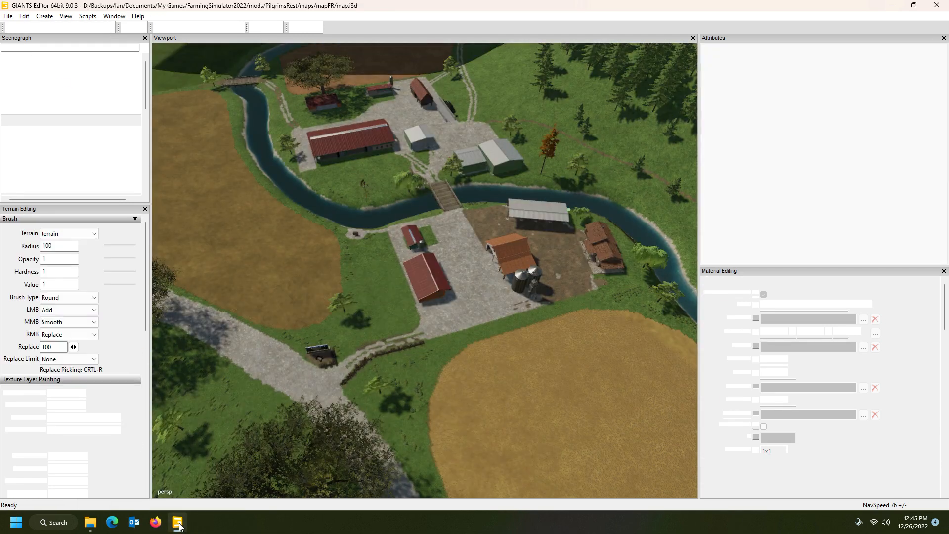
View the PilgrimsRest valley from further out and select the terrain object.
alt+drag(402, 249, 516, 286)
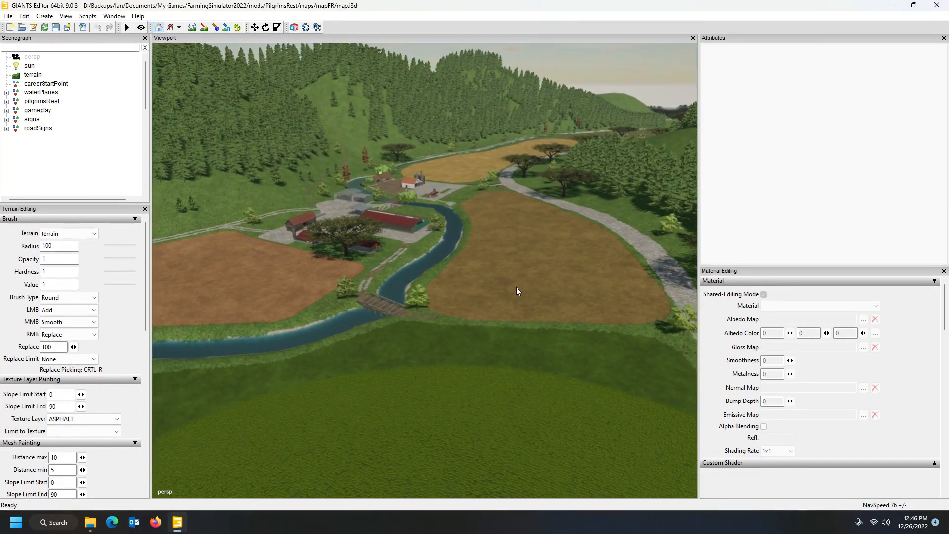
scroll(515, 287, down, 3)
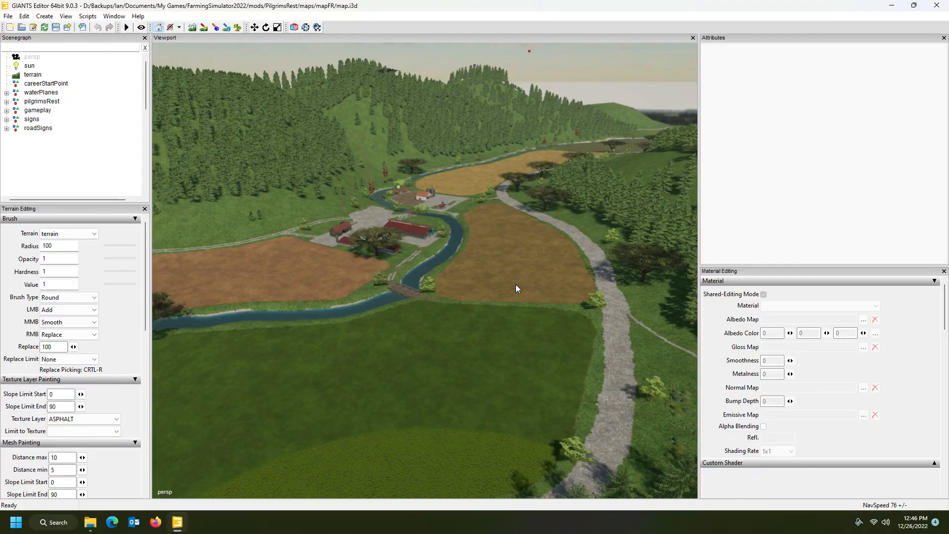
click(33, 74)
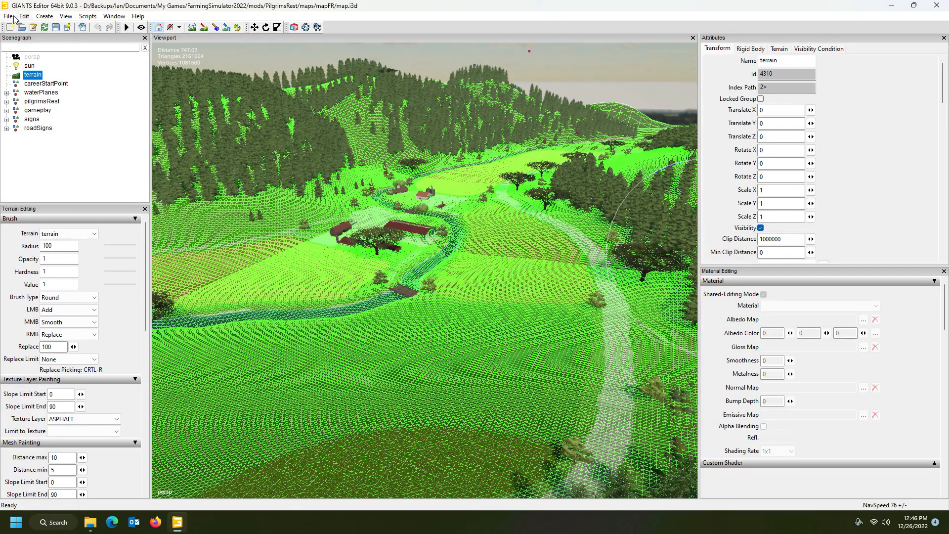
click(8, 16)
click(50, 168)
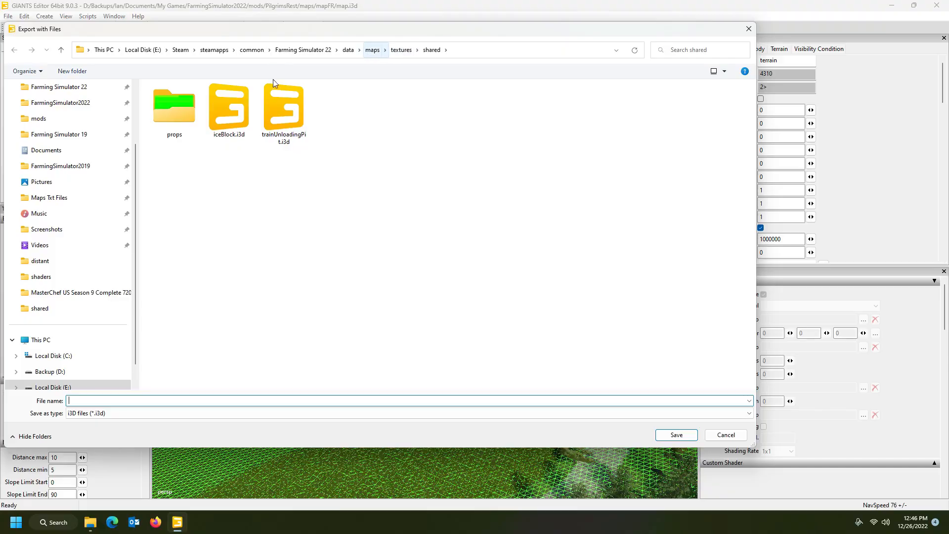
click(748, 29)
Start exporting the selected terrain with its files, creating a new folder on the Desktop as the destination.
click(8, 16)
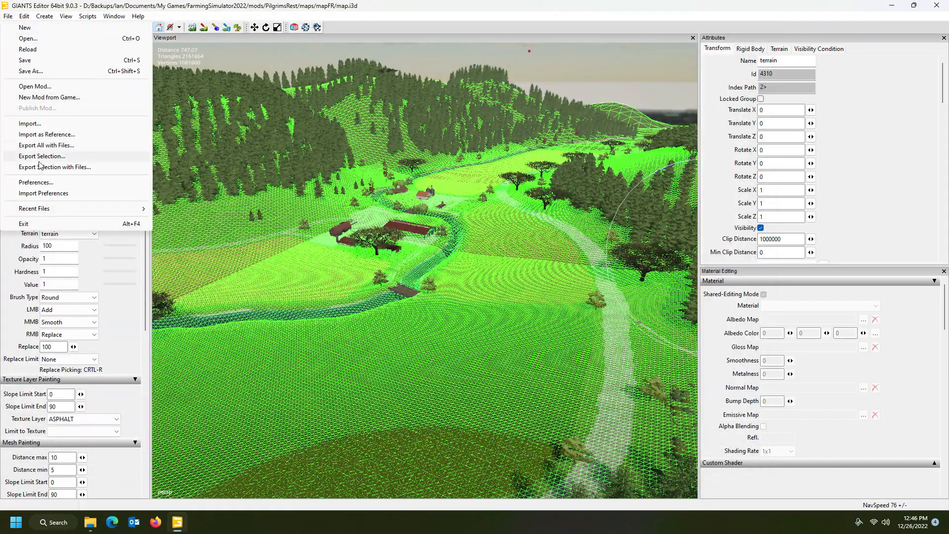
click(41, 168)
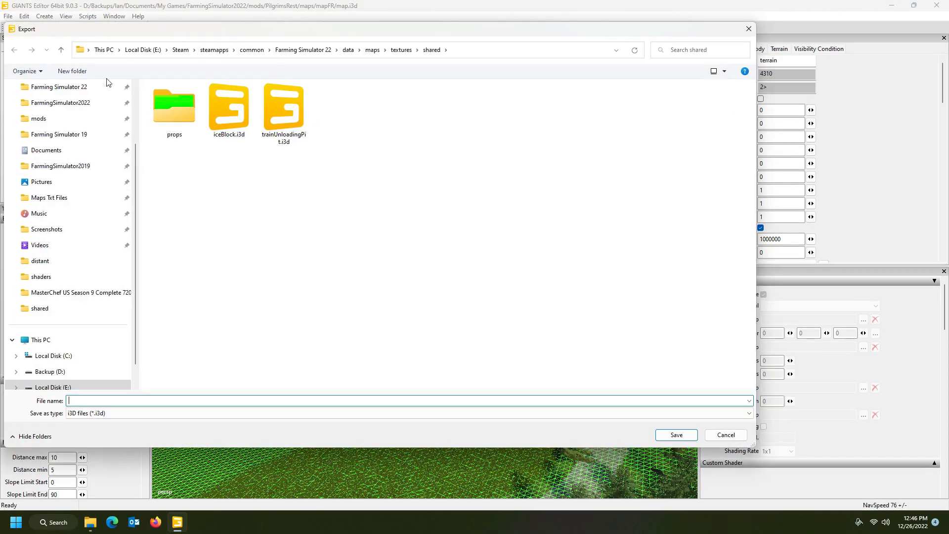
scroll(47, 127, up, 2)
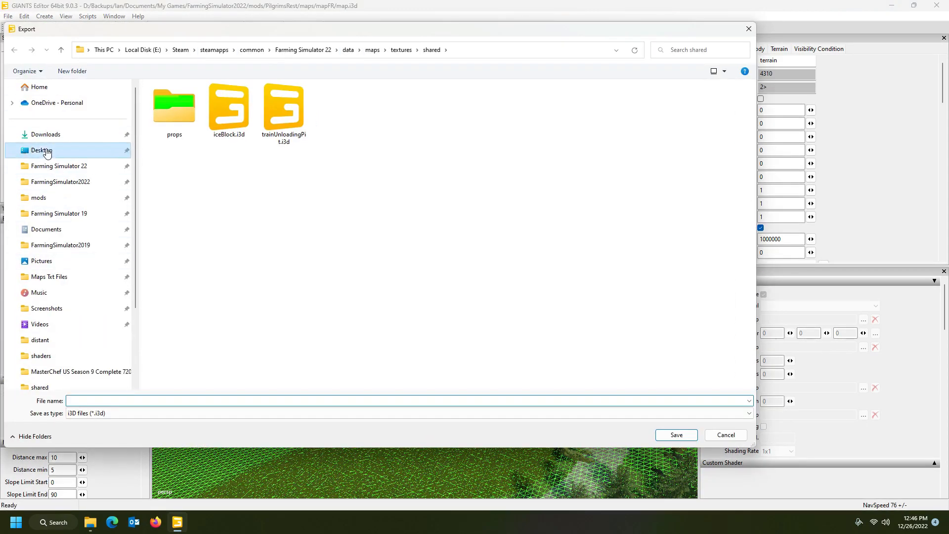
click(43, 151)
right_click(216, 330)
mouse_move(249, 433)
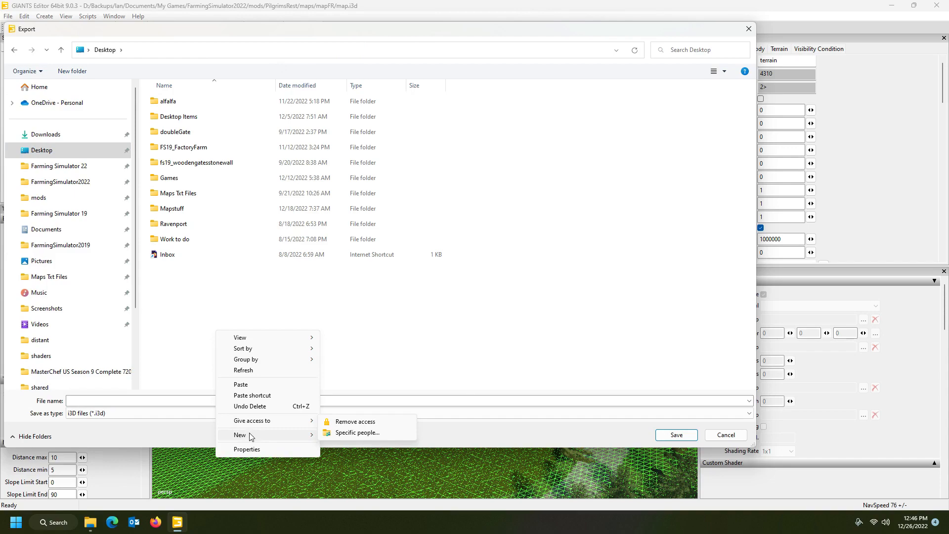
click(360, 332)
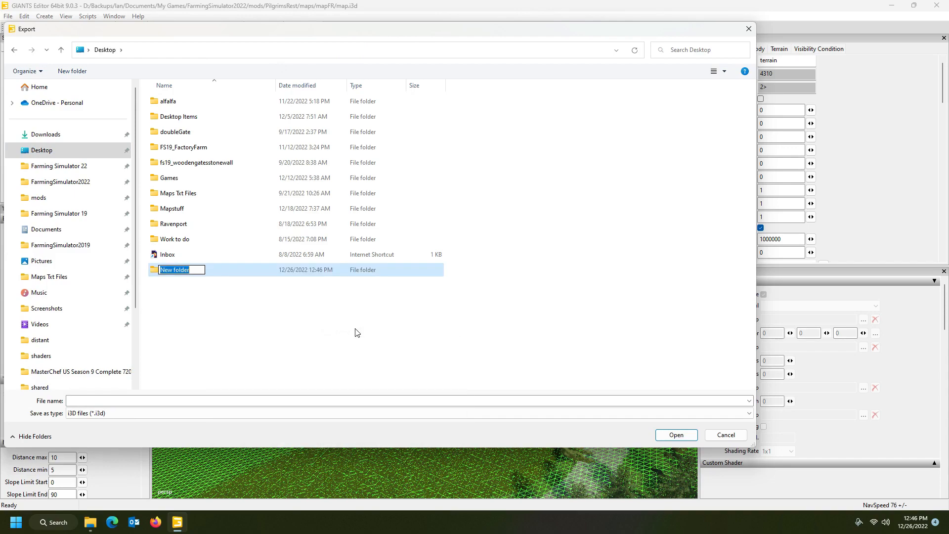
double_click(197, 271)
Name the export file terrain and save it without the parent directory structure.
click(159, 398)
text(terr)
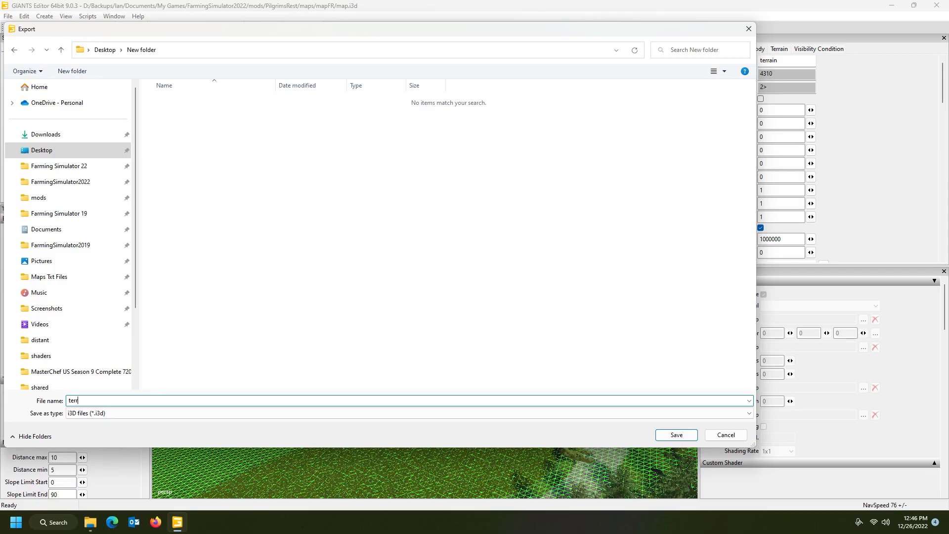
text(ain)
click(677, 435)
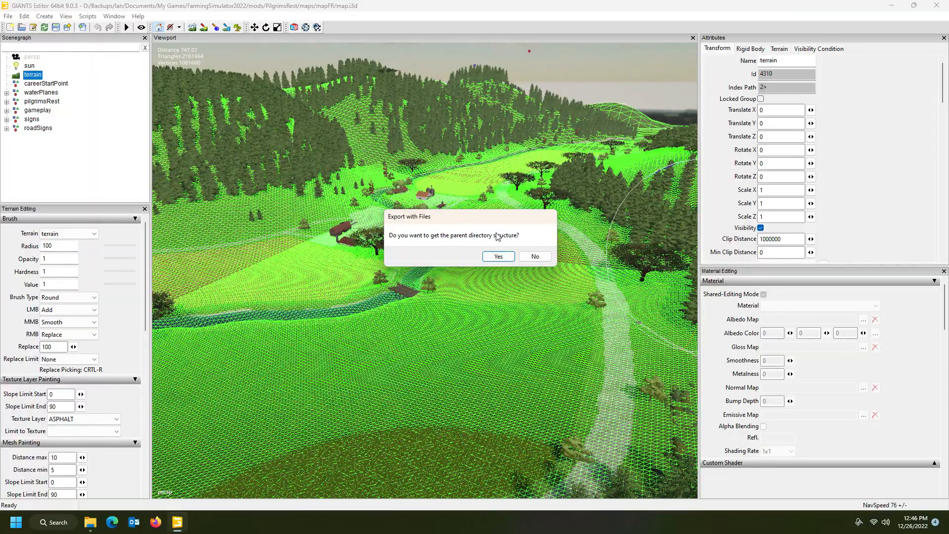
click(535, 257)
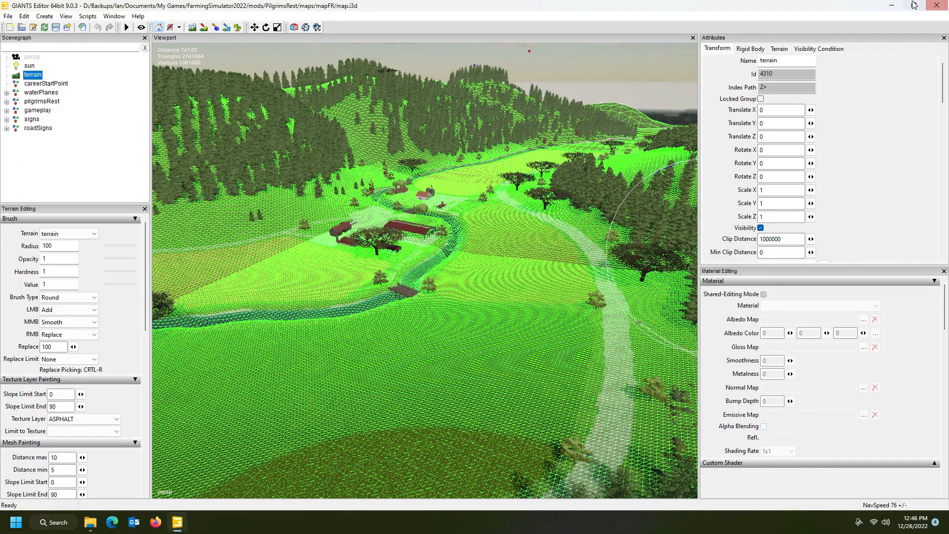
Examine the exported terrain files in the Desktop's New folder and open its data subfolder in File Explorer.
click(896, 6)
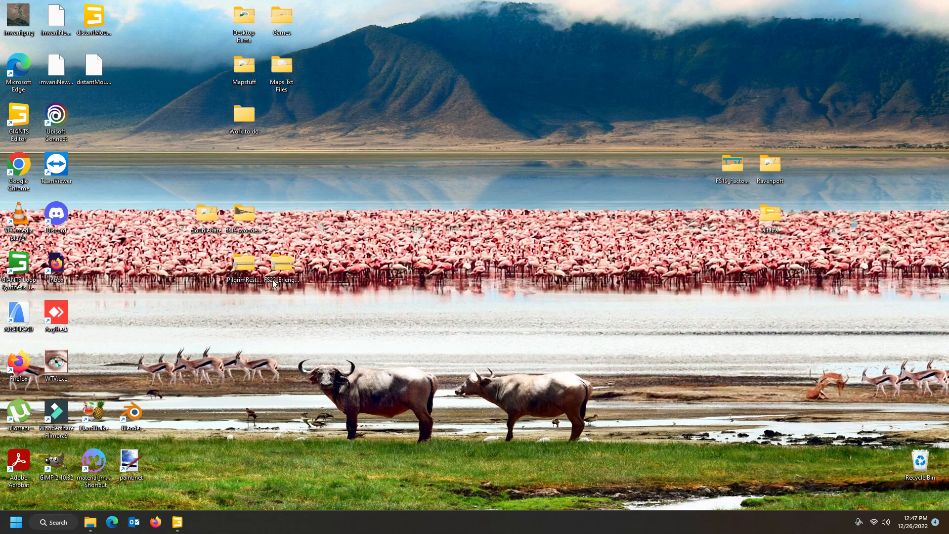
click(85, 526)
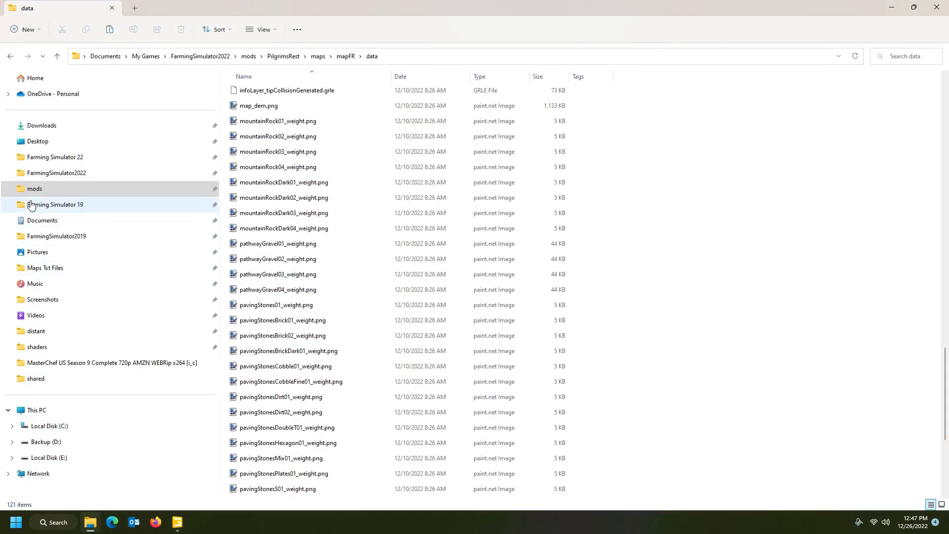
click(30, 142)
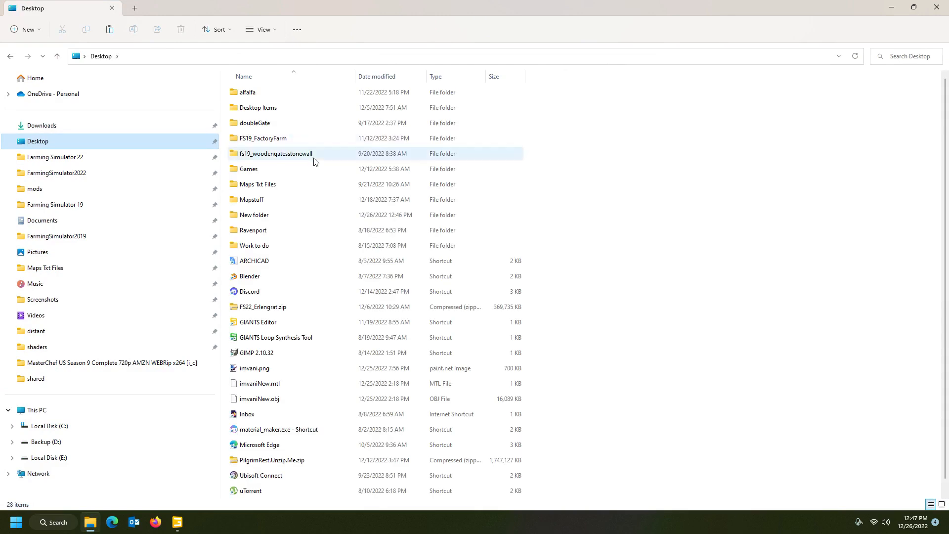
double_click(262, 216)
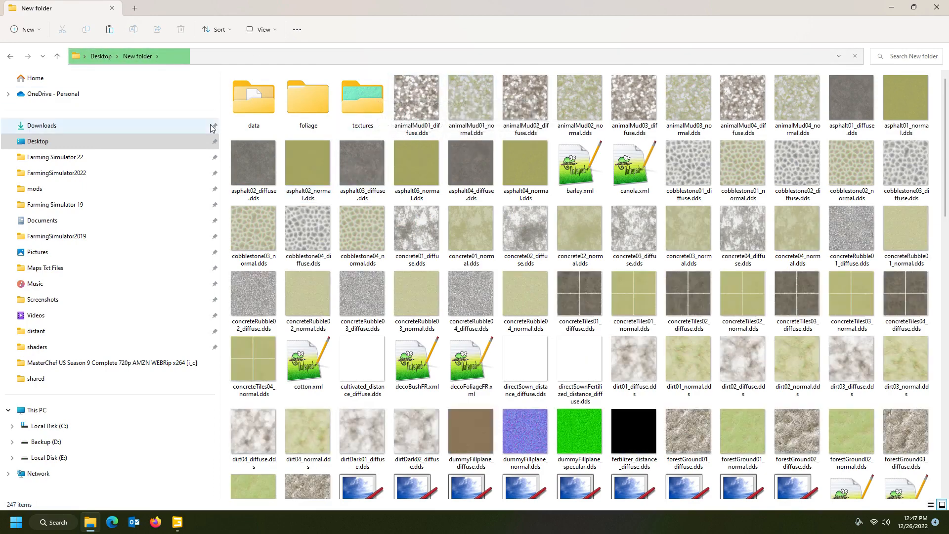
scroll(401, 200, down, 15)
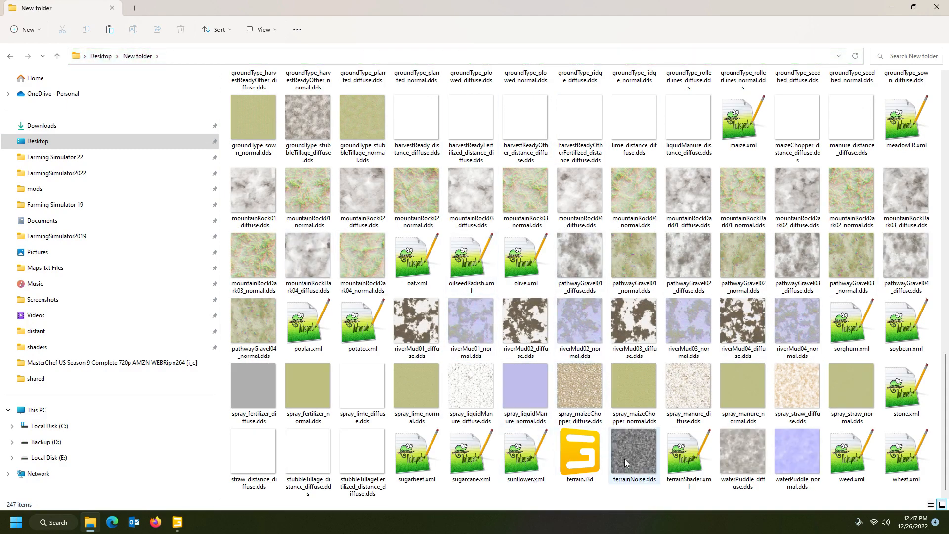
scroll(577, 381, up, 15)
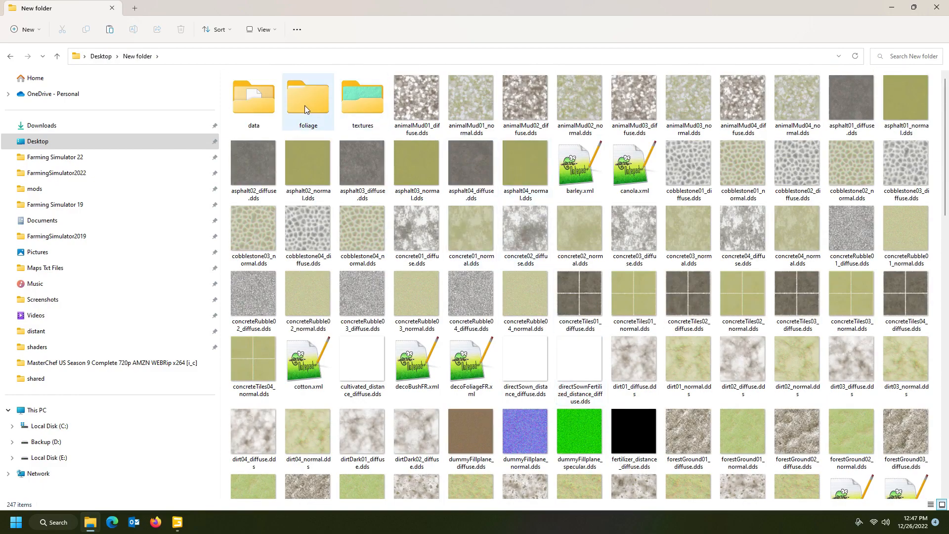
double_click(250, 105)
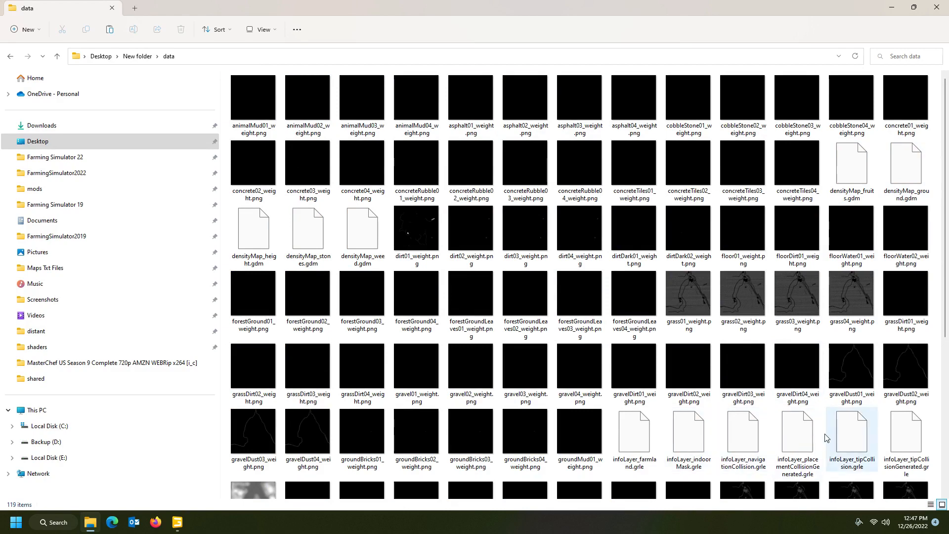
Examine the remaining exported weight maps, infoLayer files and map_dem.png in the data subfolder, then close the folder window.
scroll(741, 420, down, 4)
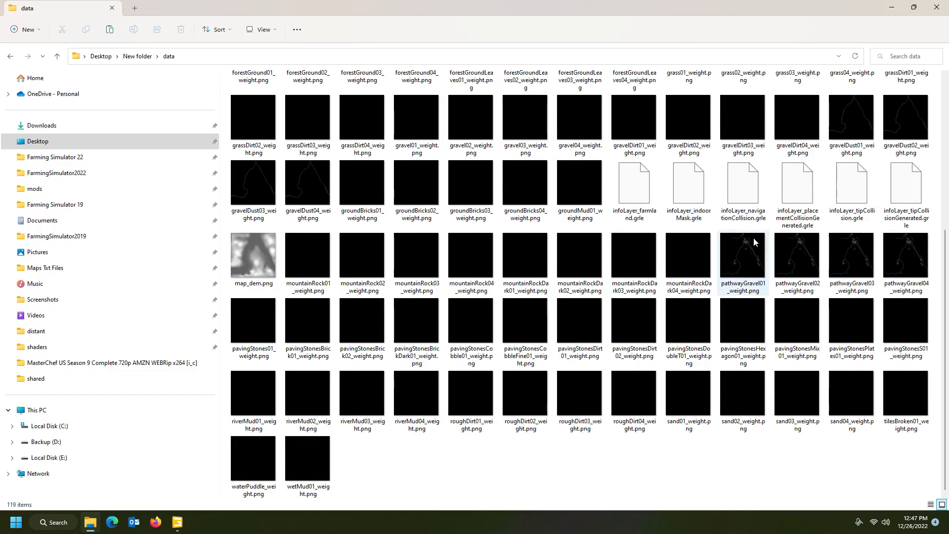
mouse_move(755, 242)
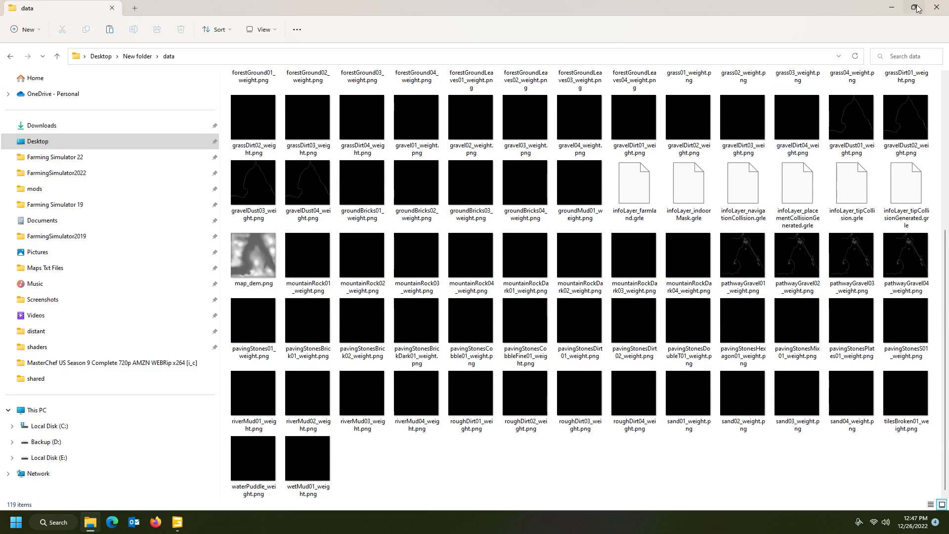
mouse_move(916, 7)
click(936, 8)
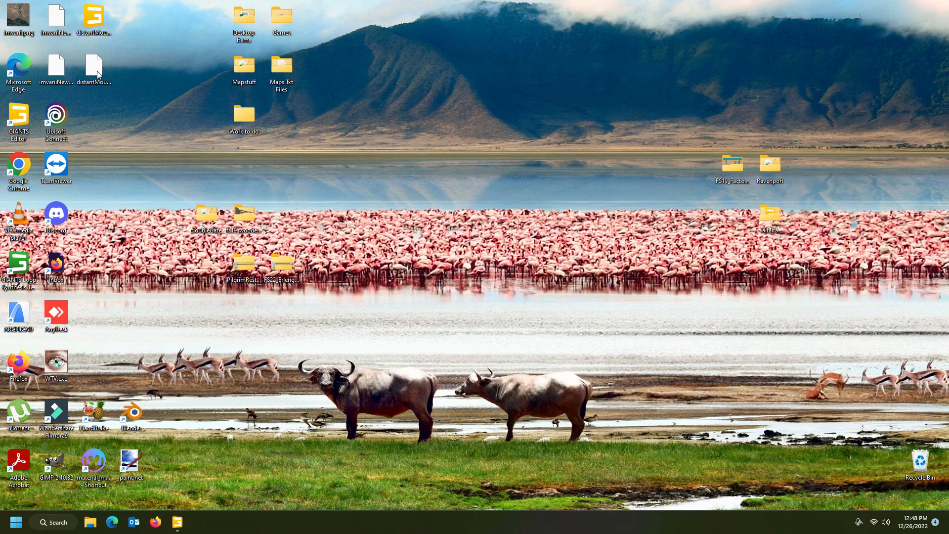
Delete the exported New folder from the Desktop in File Explorer and close the window.
click(90, 522)
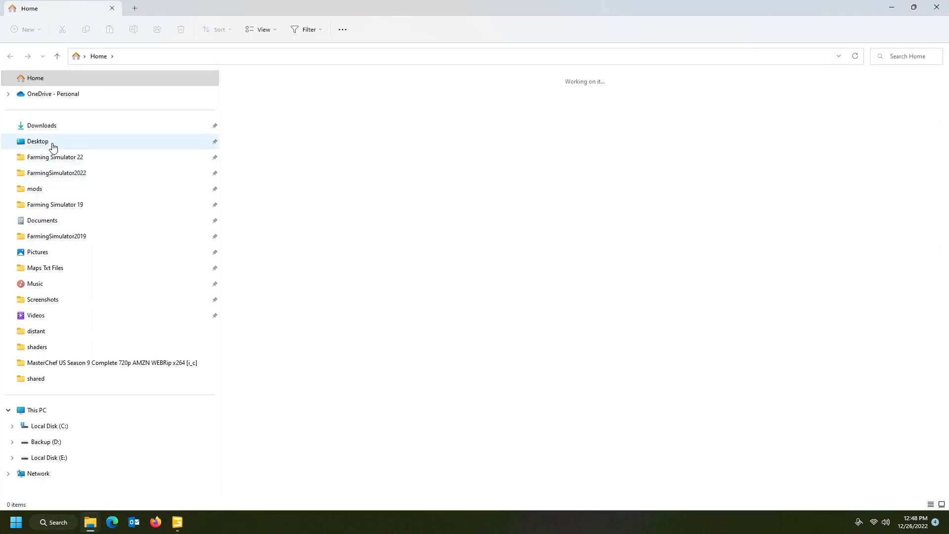
click(53, 146)
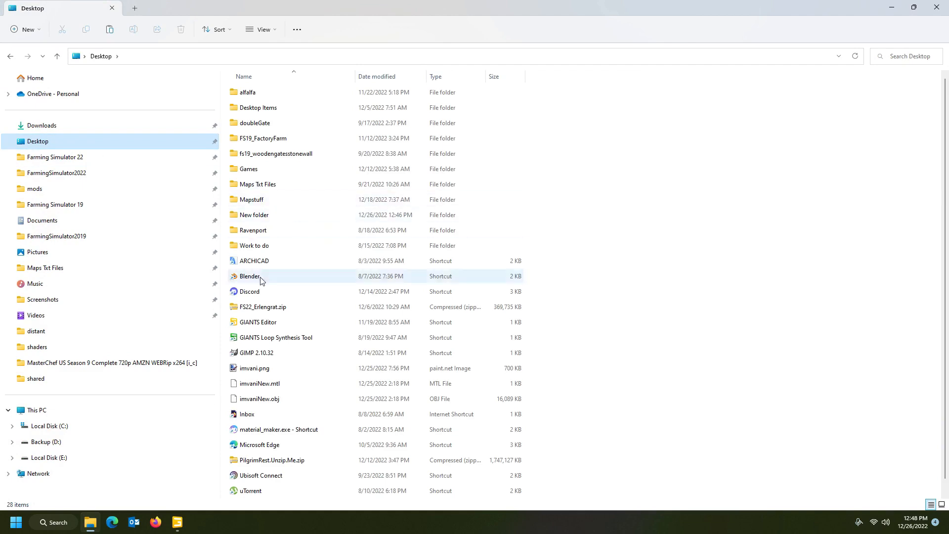
click(272, 216)
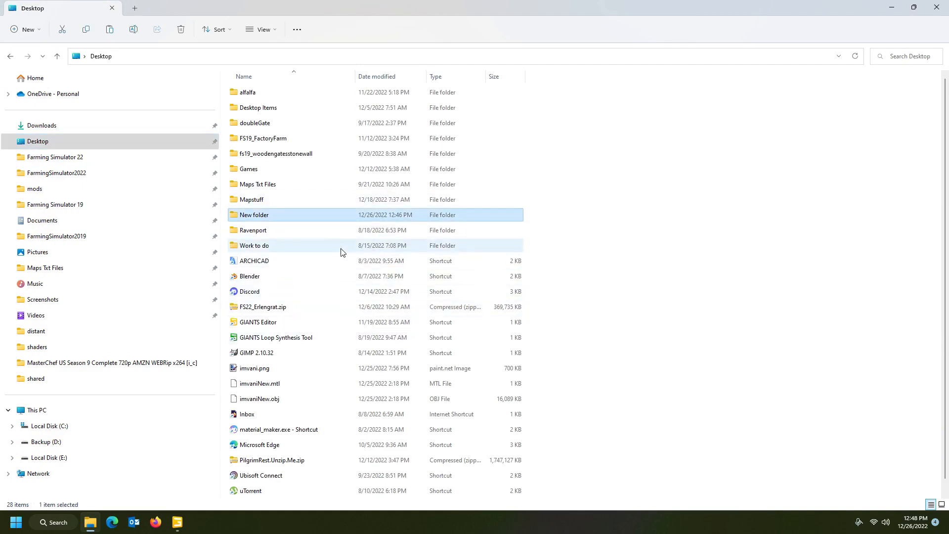
key(Delete)
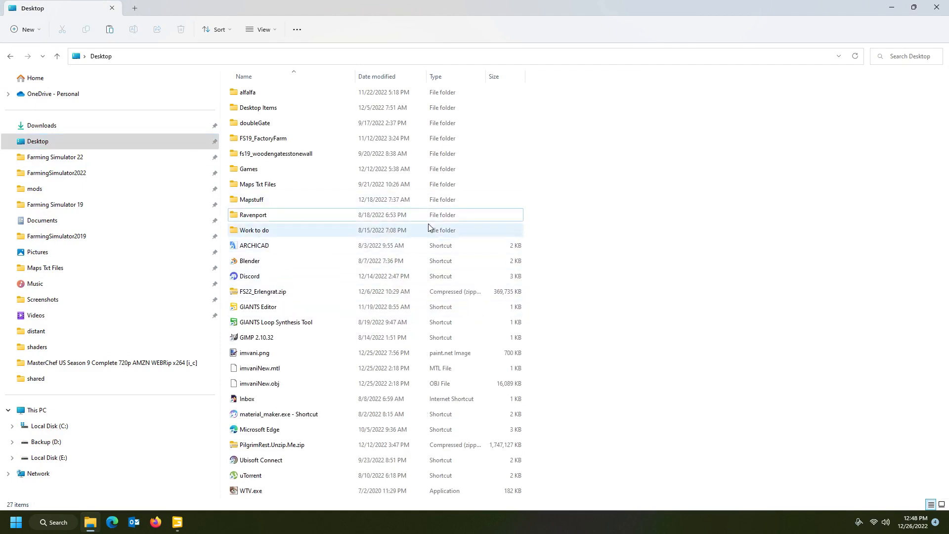
click(931, 8)
Switch to GIANTS Editor and close it along with the PilgrimsRest map.
click(177, 522)
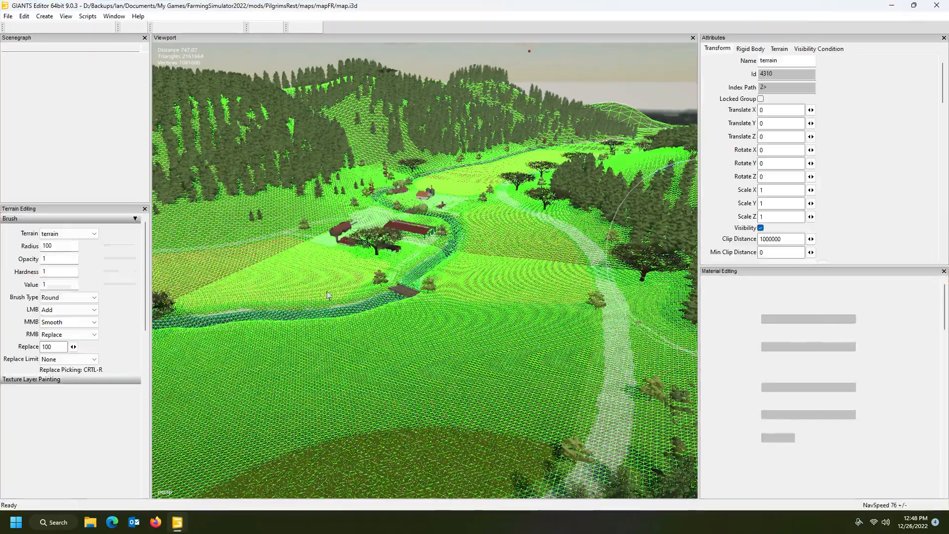
click(936, 5)
click(544, 262)
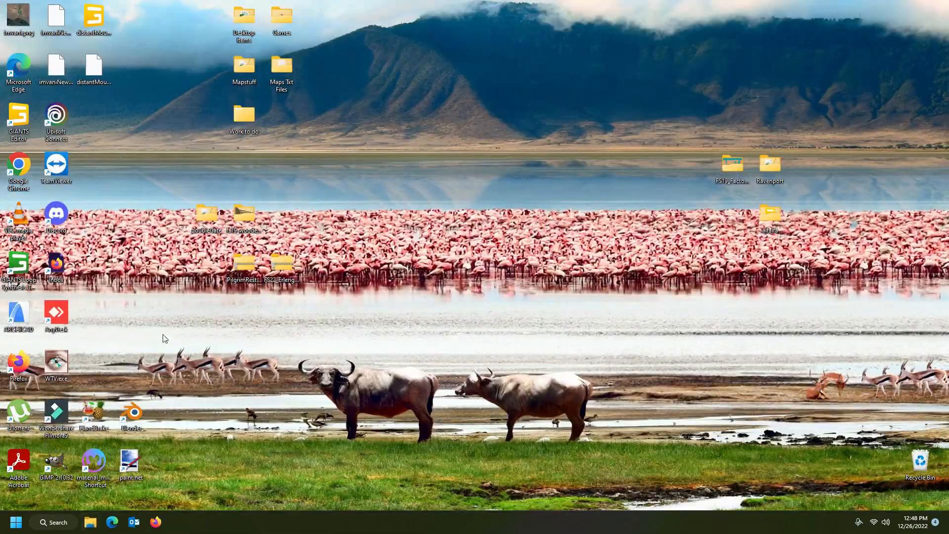
Open the PilgrimsRest mod's maps/mapFR/data folder from the mods folder in File Explorer.
key(super+e)
click(48, 193)
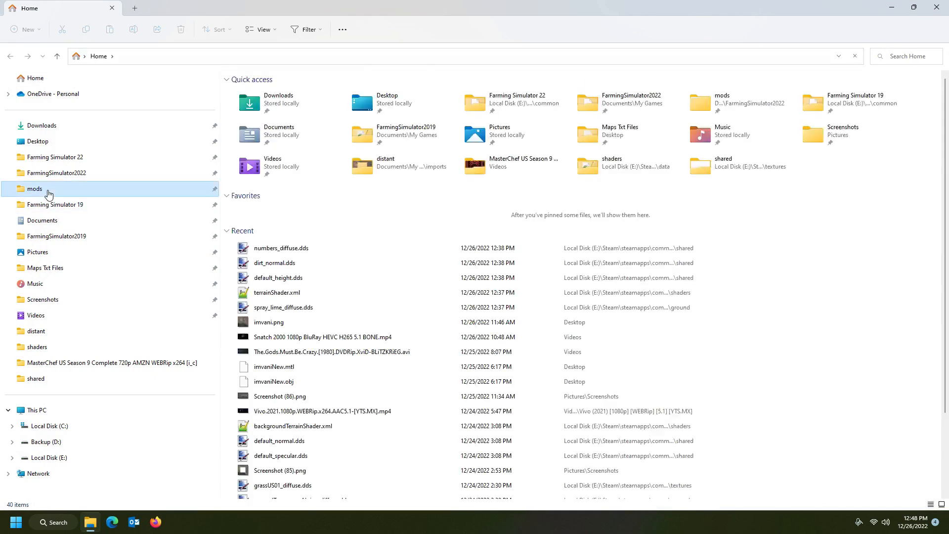
double_click(265, 110)
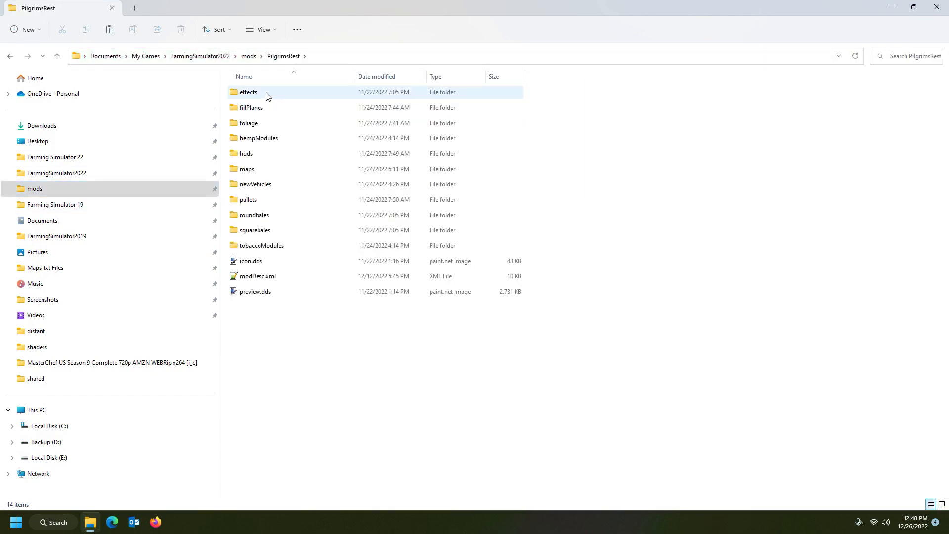
double_click(262, 170)
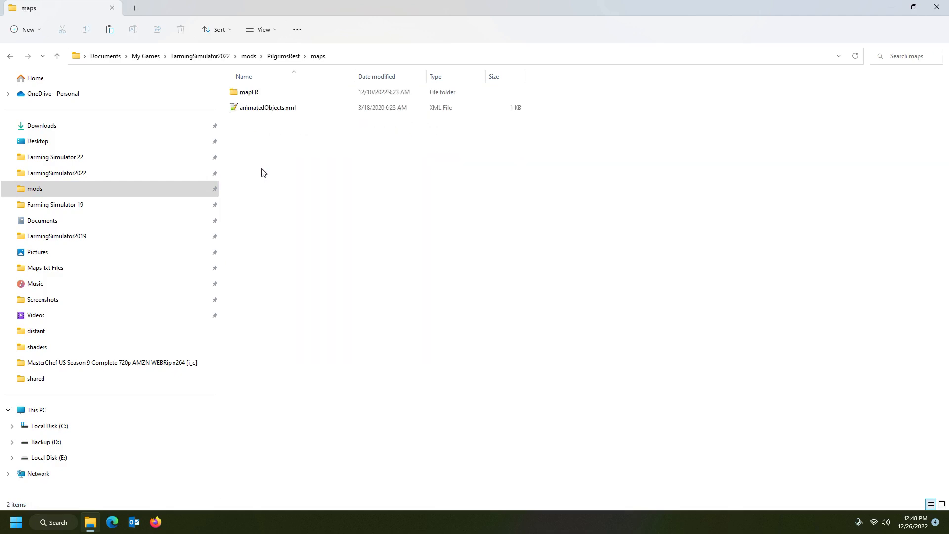
double_click(267, 95)
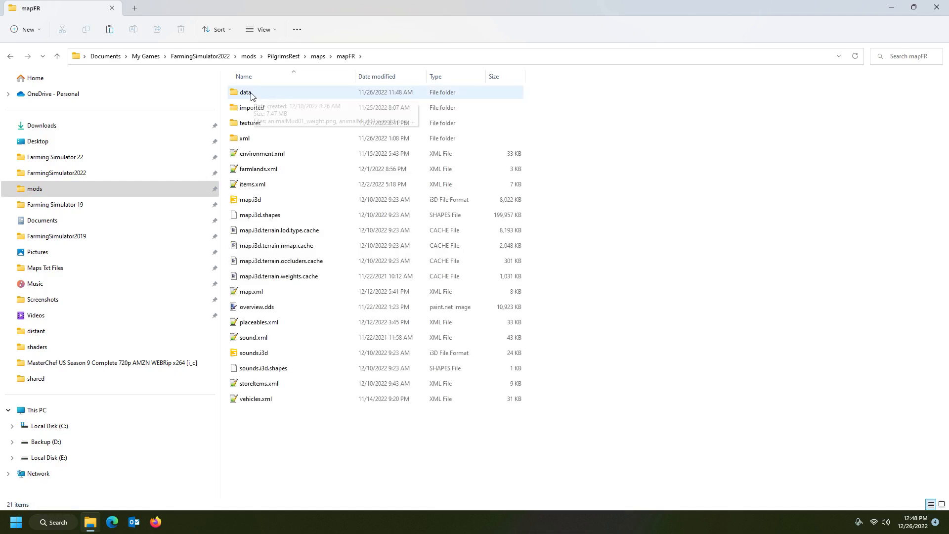
double_click(252, 94)
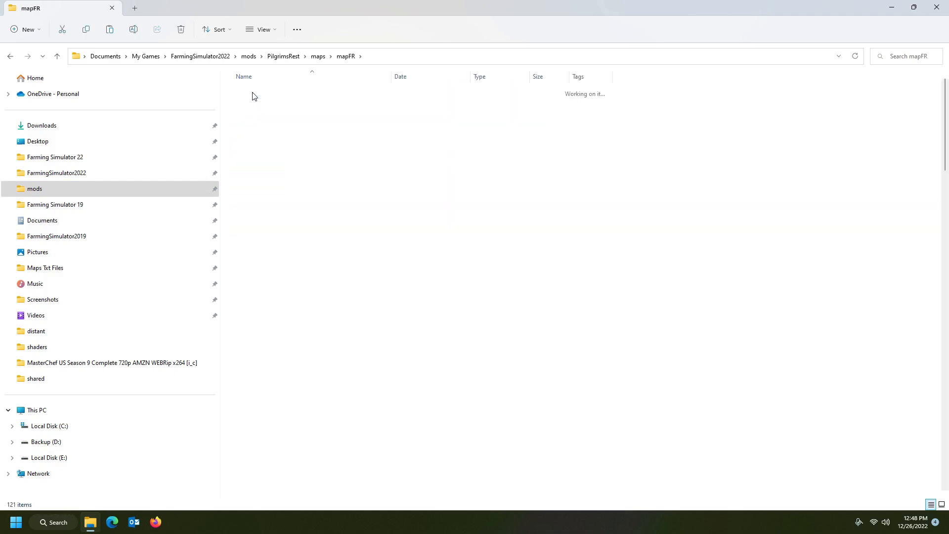
Shrink the PilgrimsRest data window, move it aside, and open the mods folder in a second window next to it.
click(914, 7)
drag(656, 40, 798, 37)
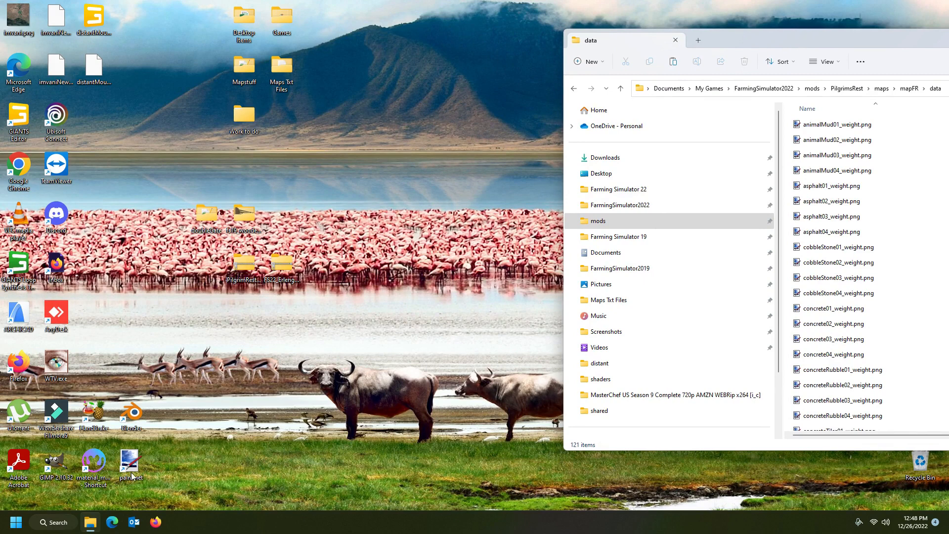
right_click(605, 225)
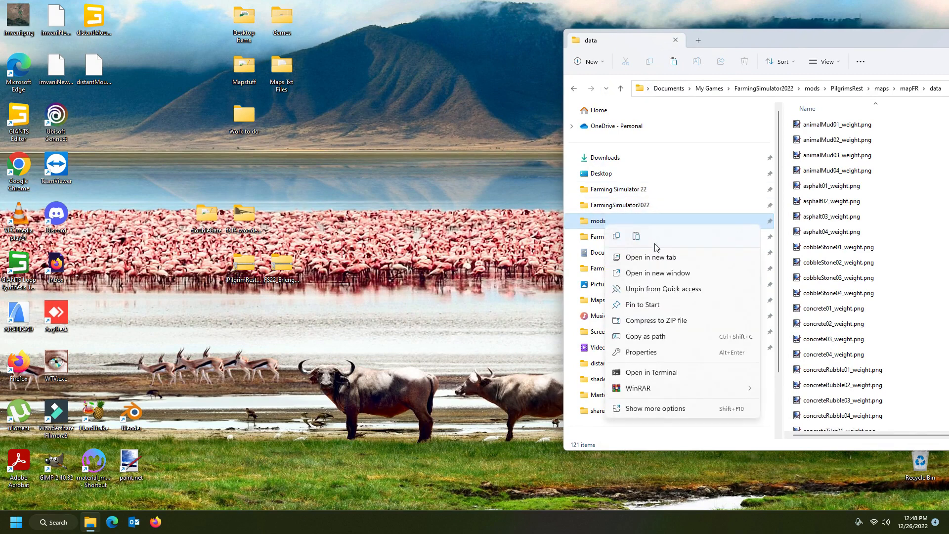
click(643, 273)
drag(340, 10, 354, 38)
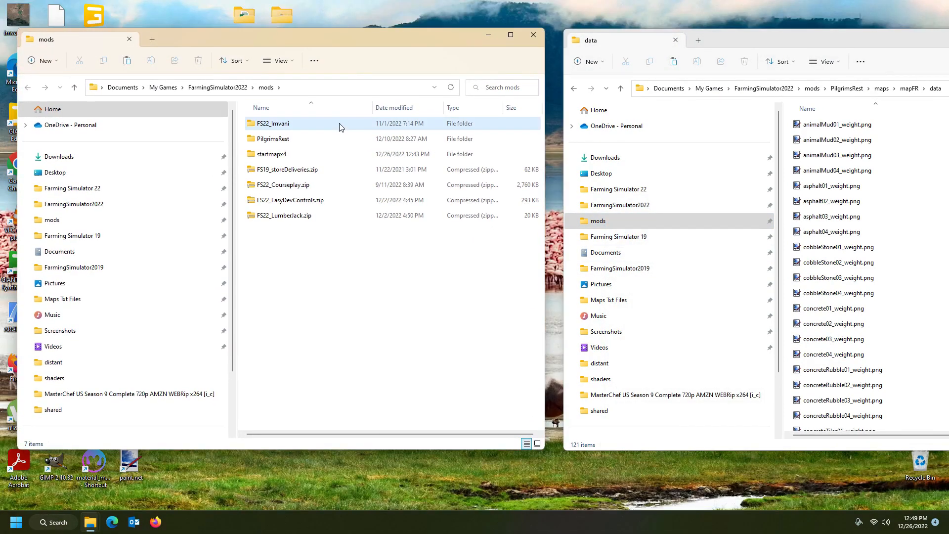
Open startmapx4's data folder in the second window and list its files in Details view with a wider Name column.
double_click(274, 157)
double_click(269, 139)
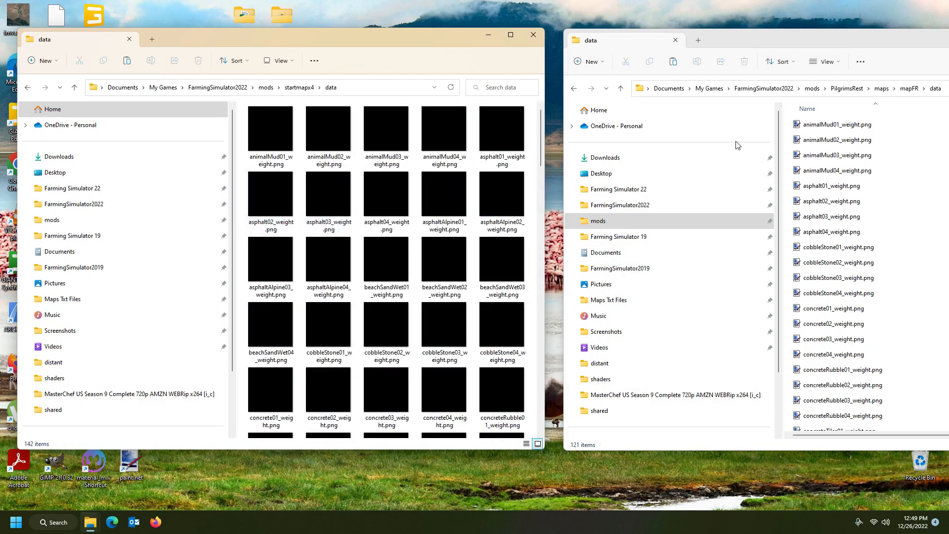
click(275, 61)
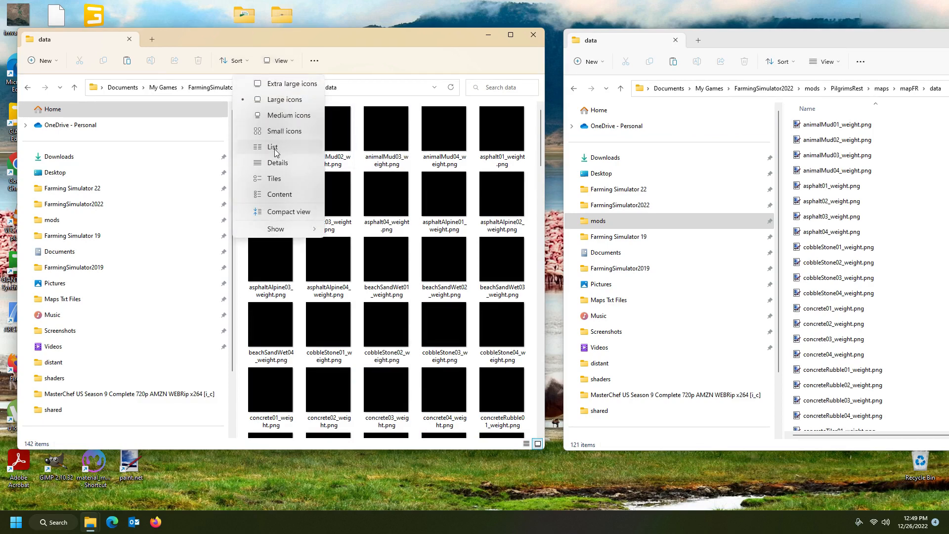
click(275, 164)
drag(317, 107, 365, 114)
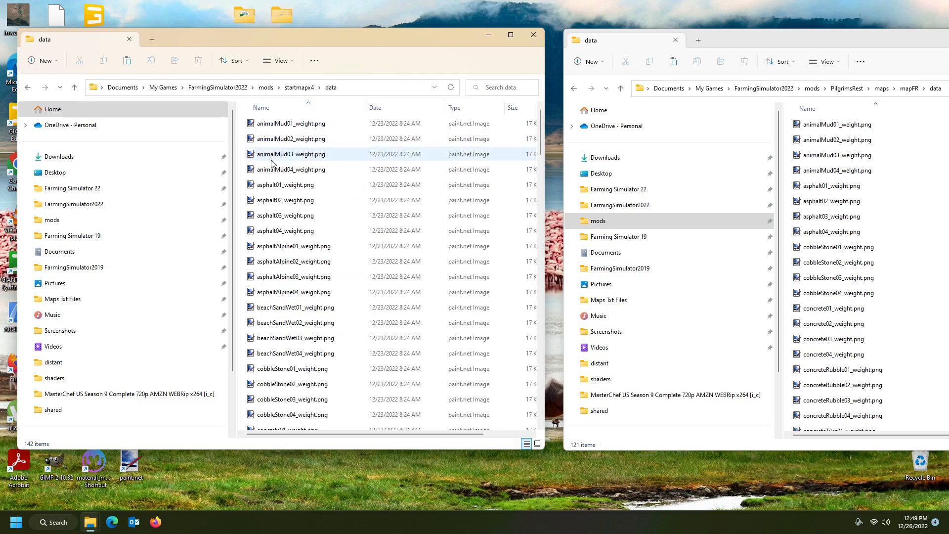
Compare the weight and densityMap files in the startmapx4 and PilgrimsRest data folders, with both windows side by side.
scroll(277, 217, down, 4)
scroll(282, 247, down, 4)
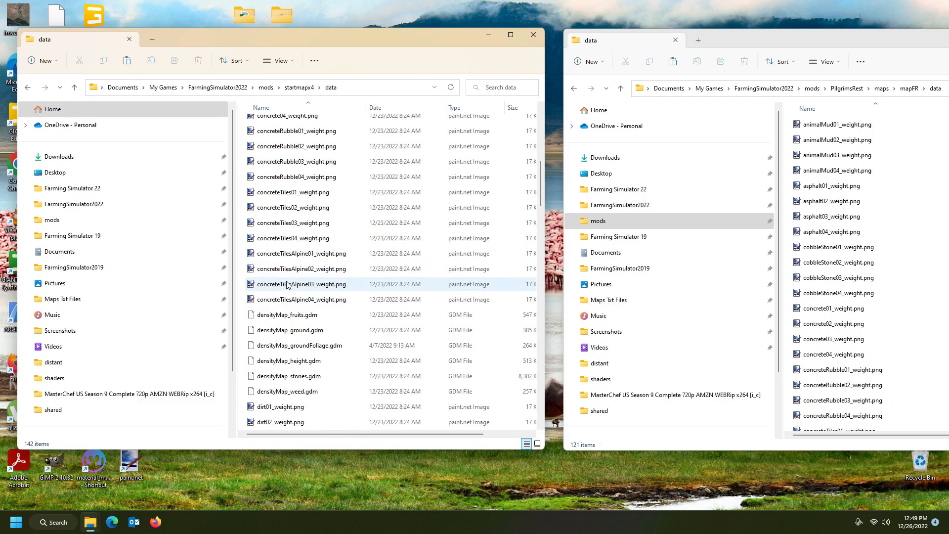
scroll(305, 287, down, 3)
scroll(305, 286, down, 5)
scroll(857, 223, down, 4)
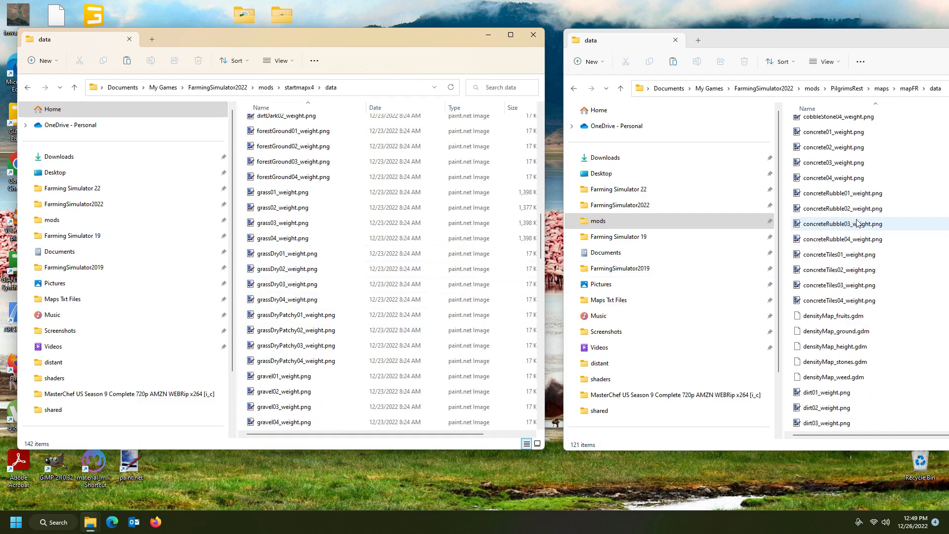
scroll(857, 223, down, 5)
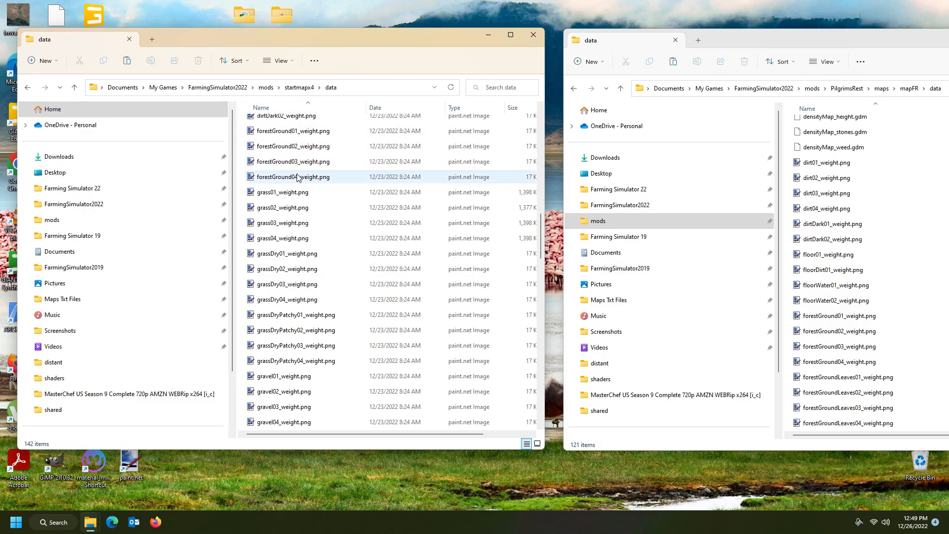
scroll(297, 177, up, 15)
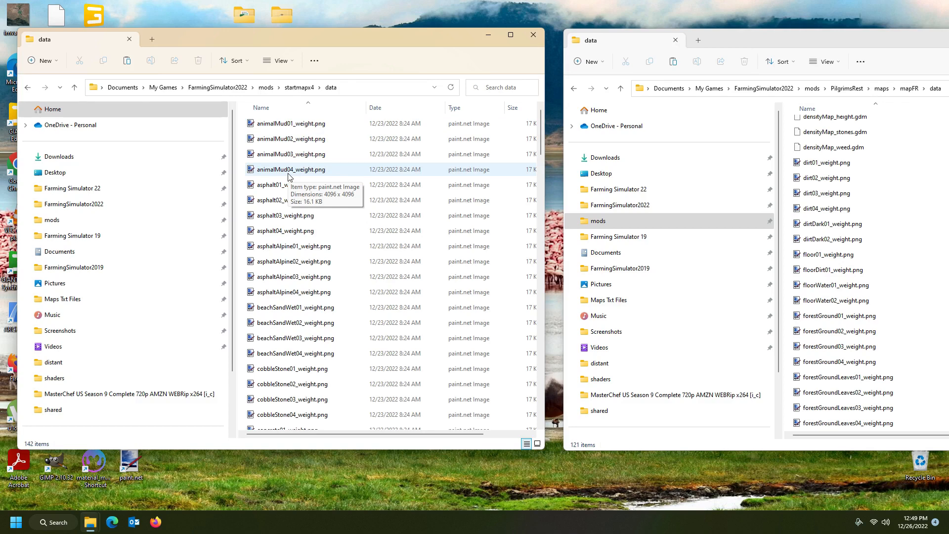
drag(375, 38, 387, 40)
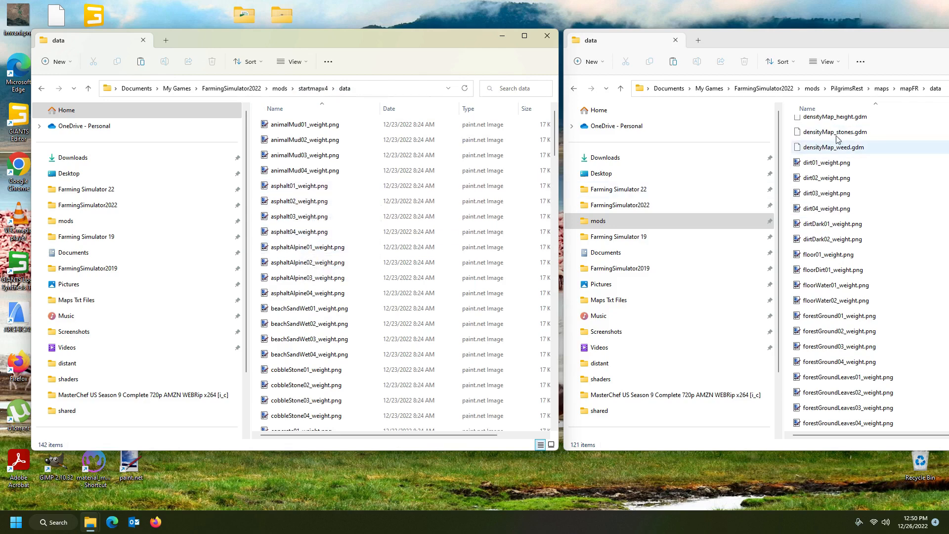
scroll(839, 140, up, 3)
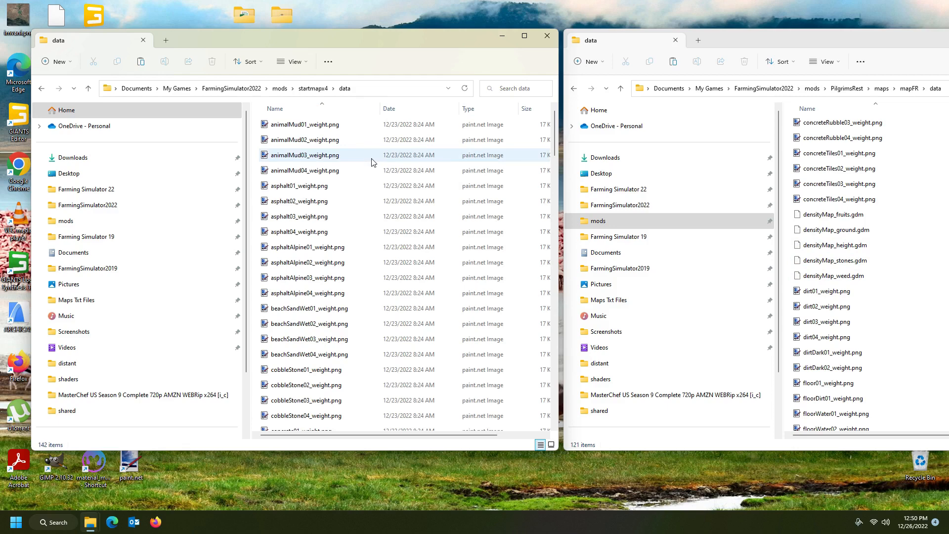
mouse_move(372, 163)
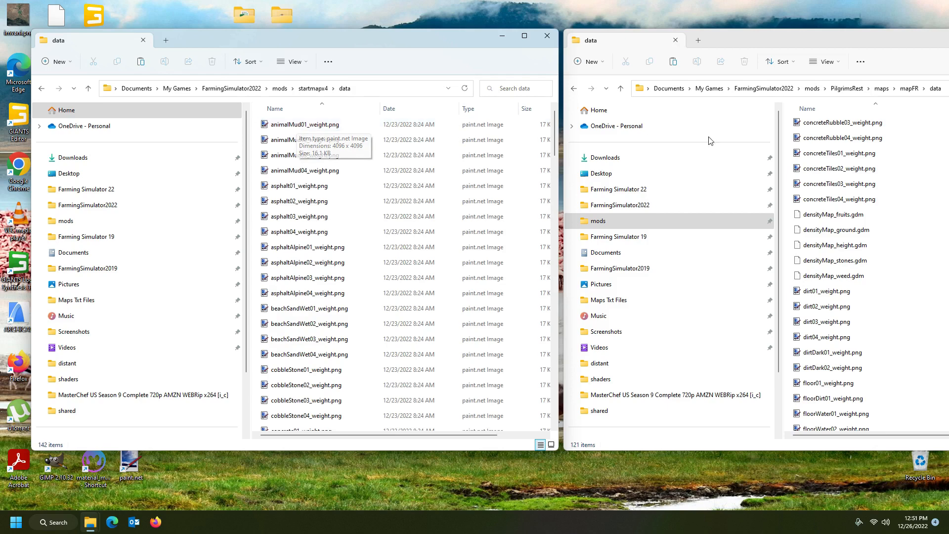
scroll(857, 187, up, 6)
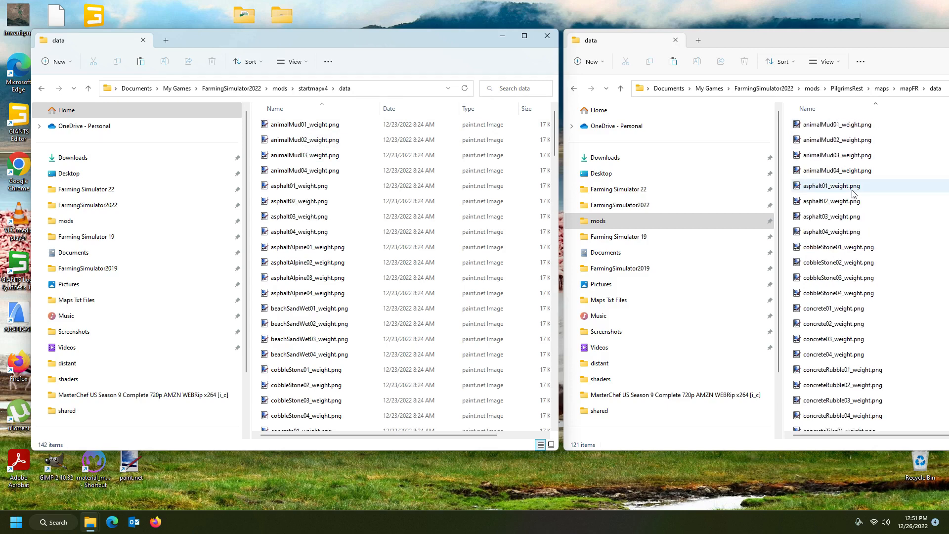
click(855, 135)
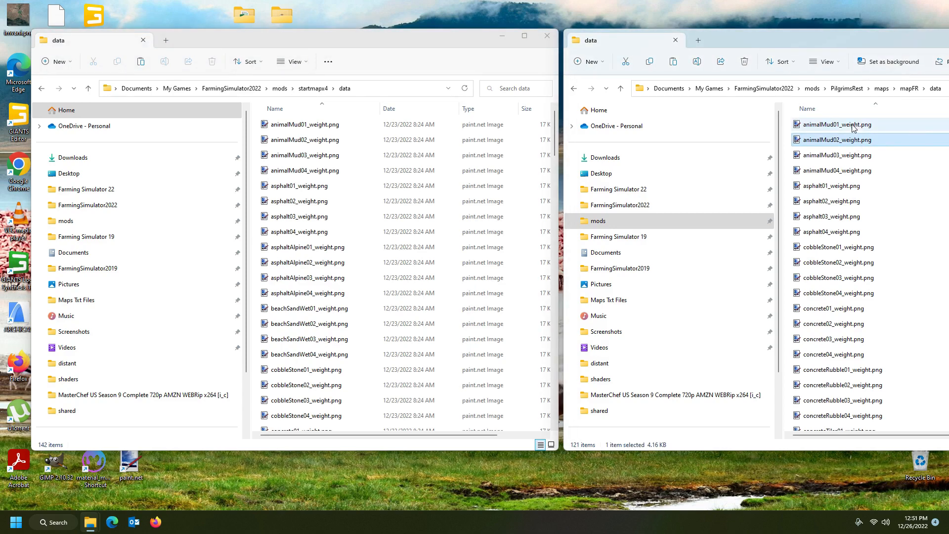
mouse_move(852, 128)
Open animalMud01_weight.png from startmapx4's data folder in GIMP.
click(286, 128)
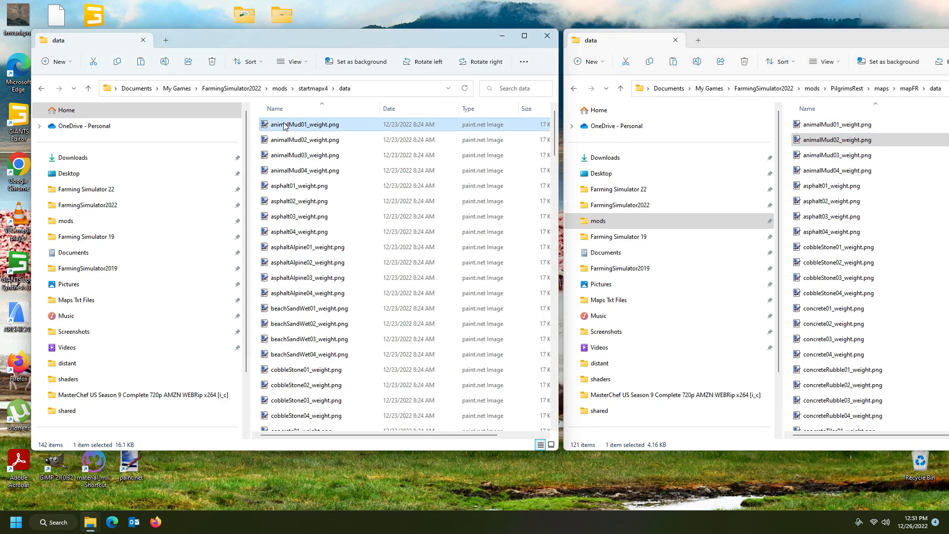
right_click(286, 126)
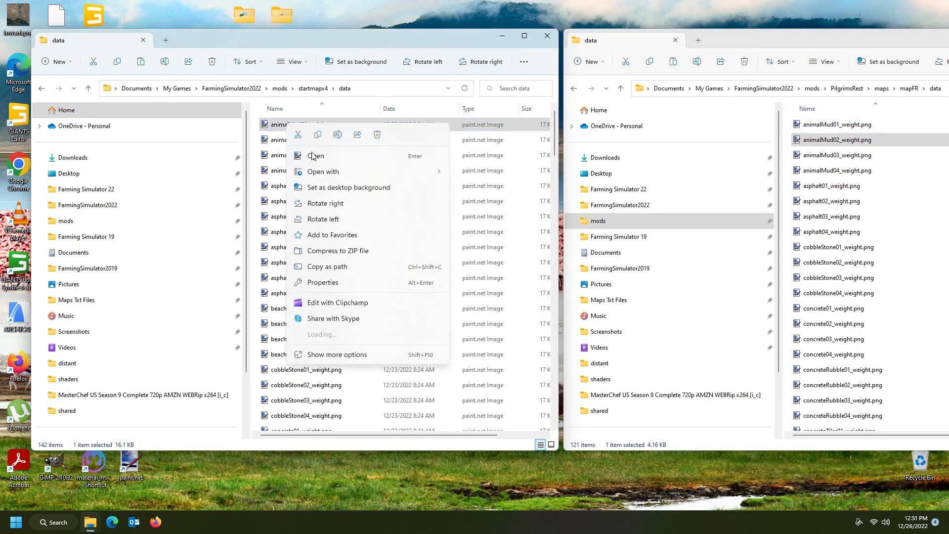
mouse_move(326, 173)
click(472, 189)
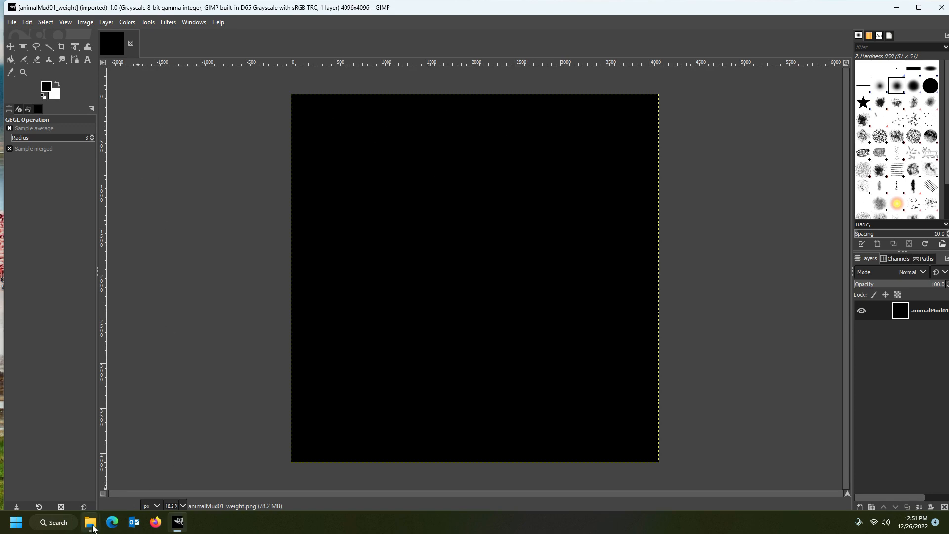
Open animalMud01_weight.png from the PilgrimsRest data folder in GIMP alongside startmapx4's image.
mouse_move(93, 526)
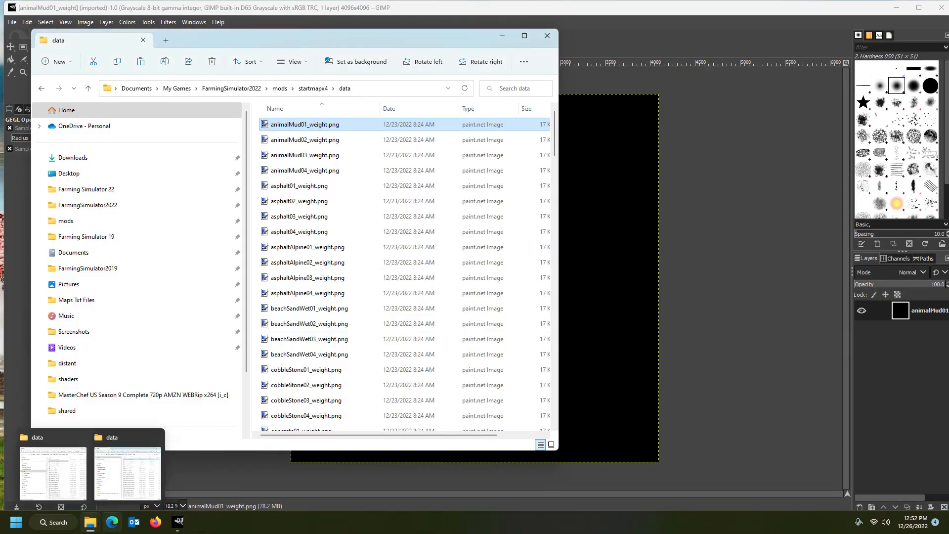
click(128, 474)
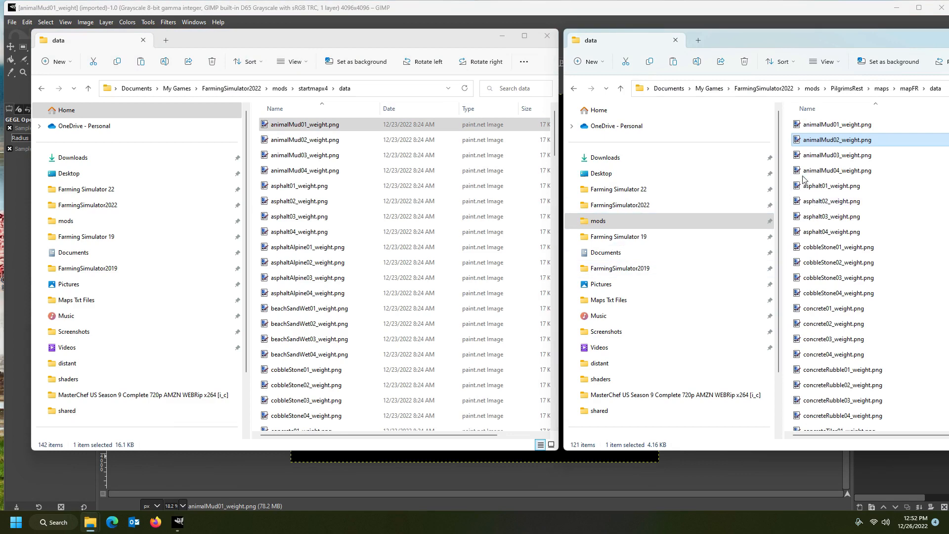
right_click(845, 126)
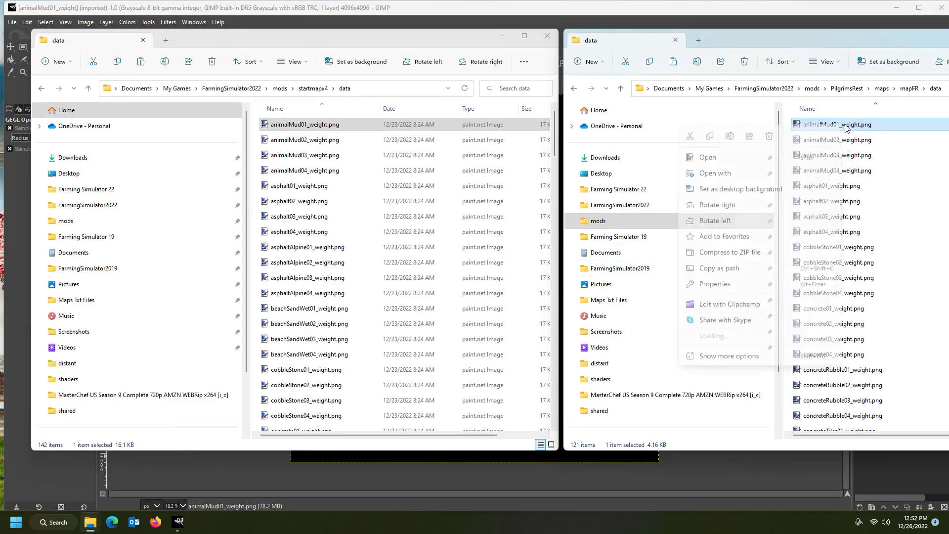
mouse_move(791, 174)
click(879, 197)
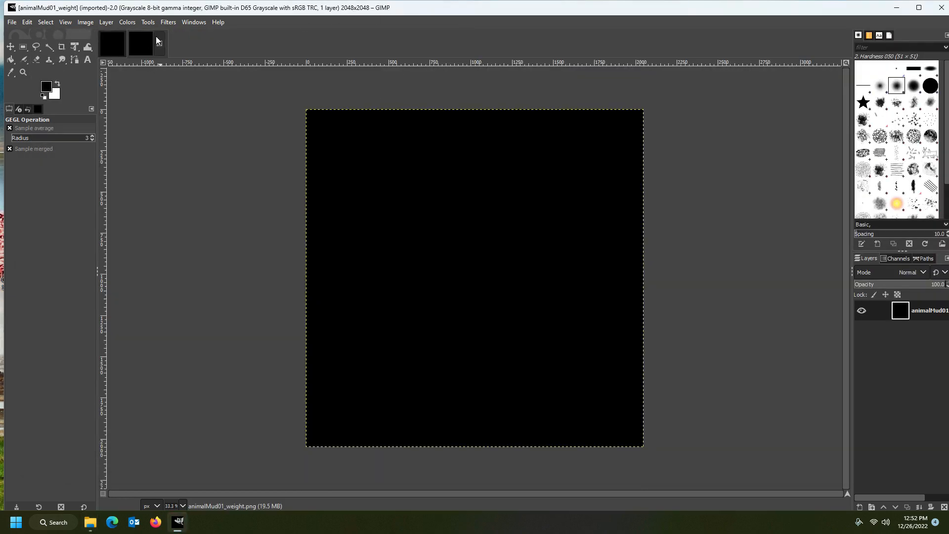
Copy the PilgrimsRest animalMud01_weight image and paste it into startmapx4's 4096x4096 animalMud01_weight image.
click(119, 48)
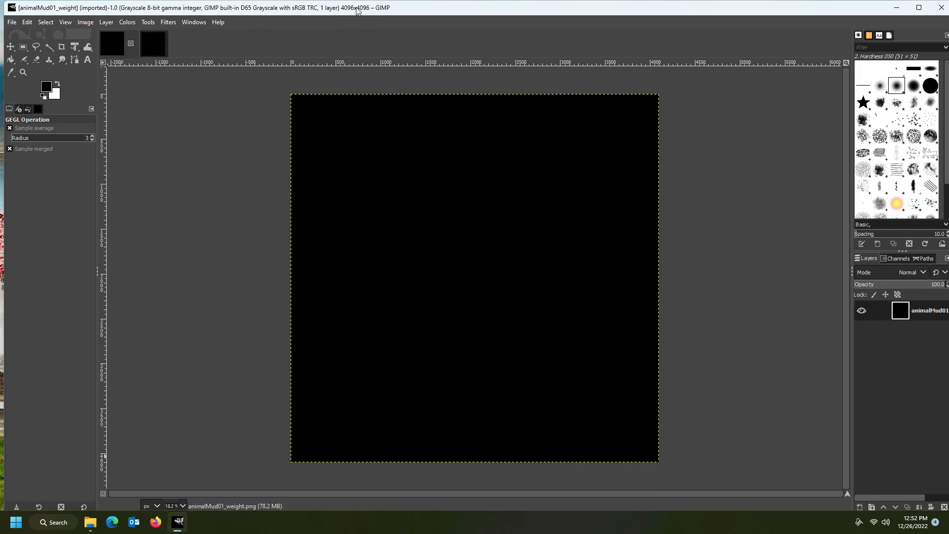
click(156, 47)
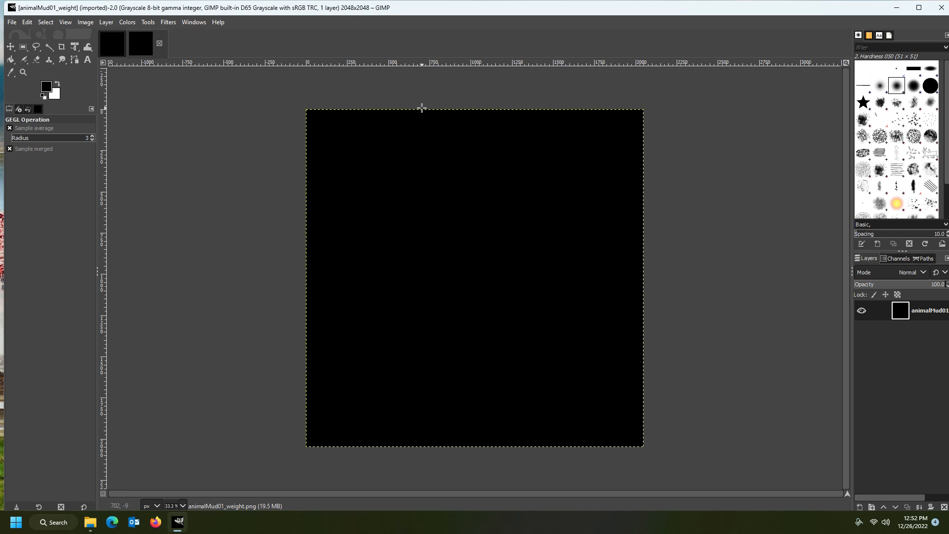
key(ctrl+c)
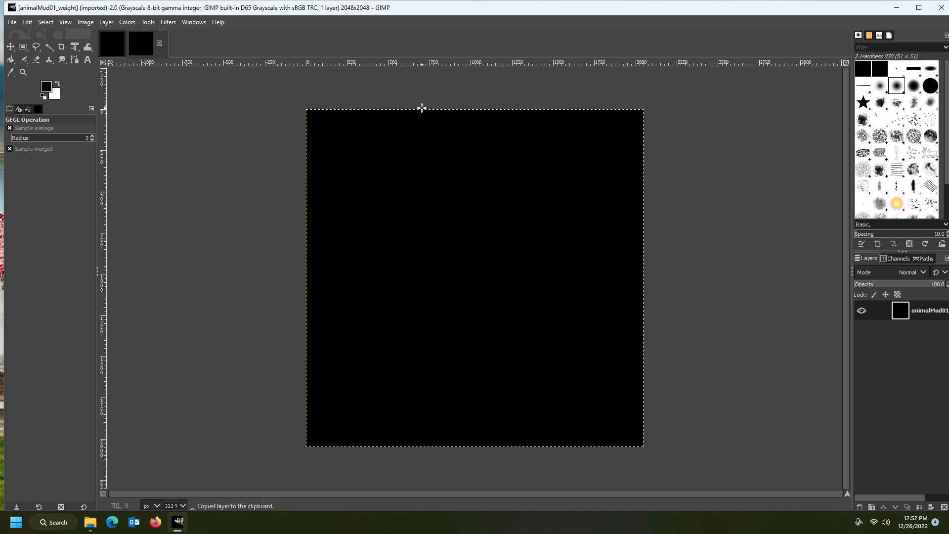
click(117, 48)
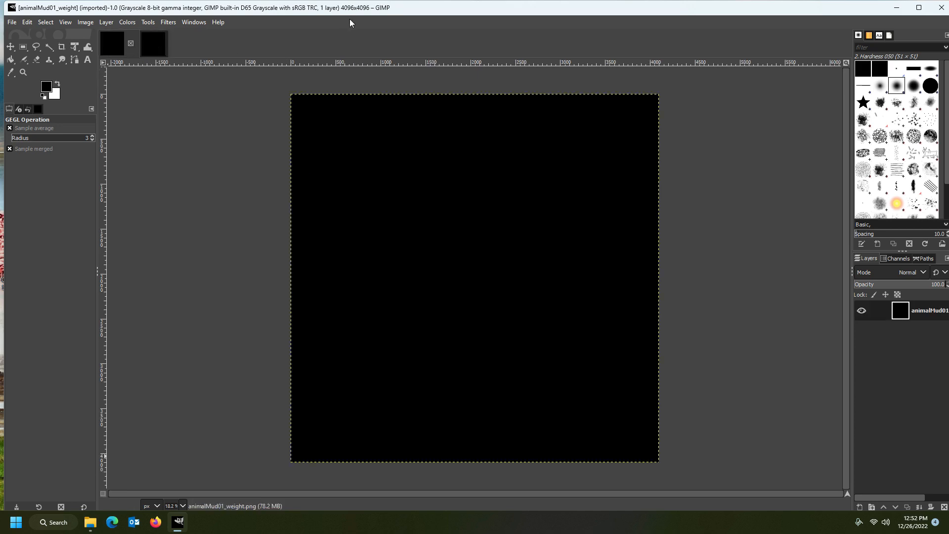
key(ctrl+v)
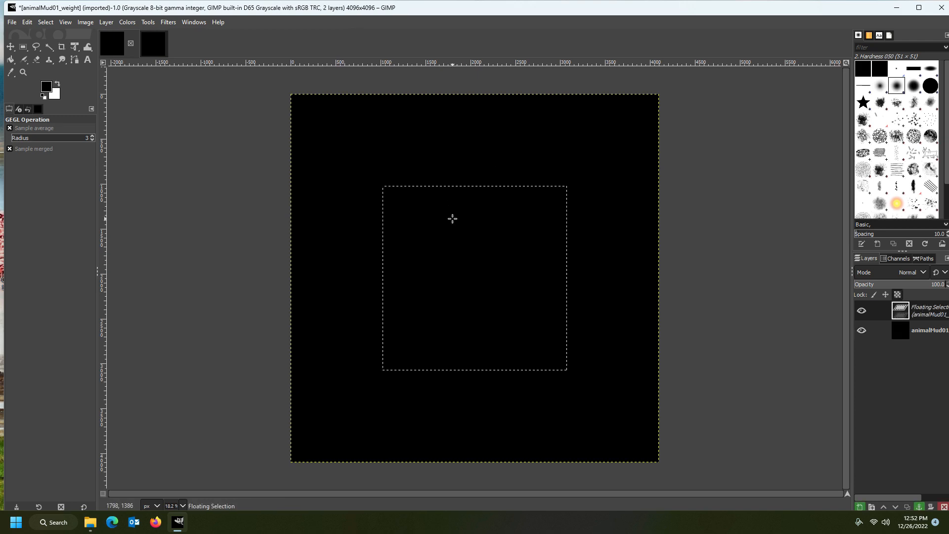
Save the combined image as animalMud01_weight.xcf in startmapx4's data folder and close GIMP.
click(11, 24)
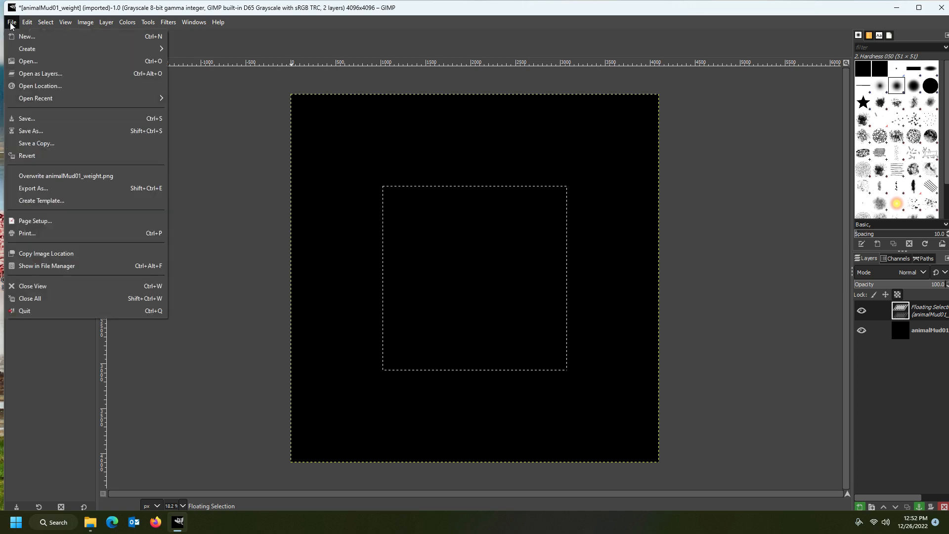
click(41, 120)
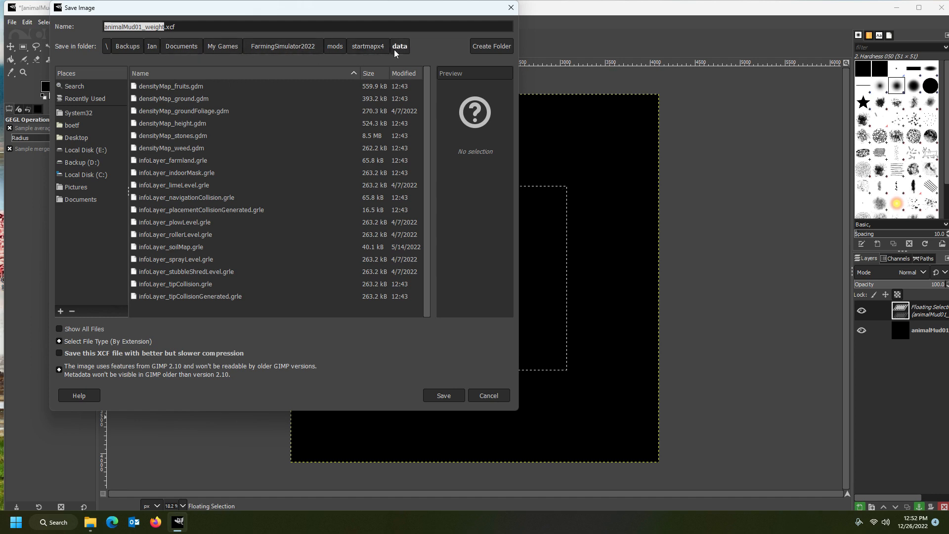
click(443, 396)
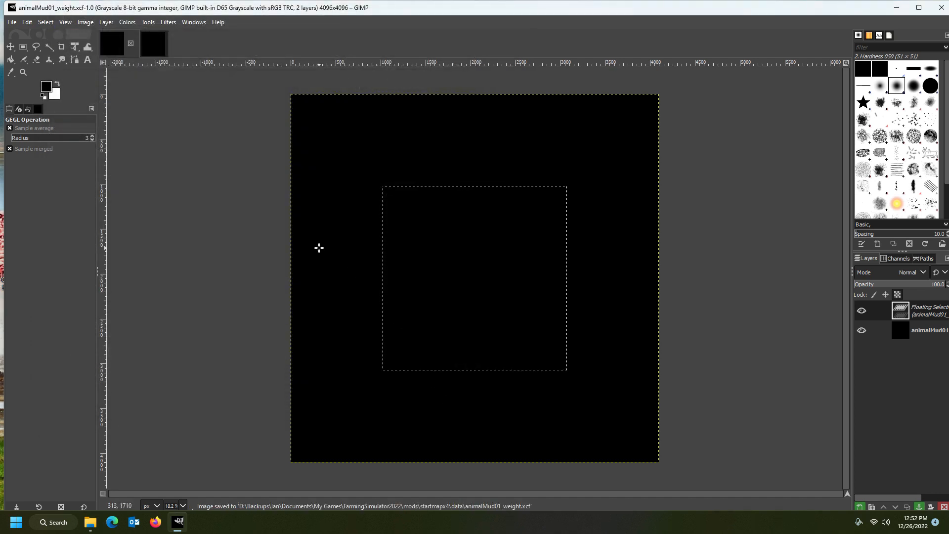
click(940, 8)
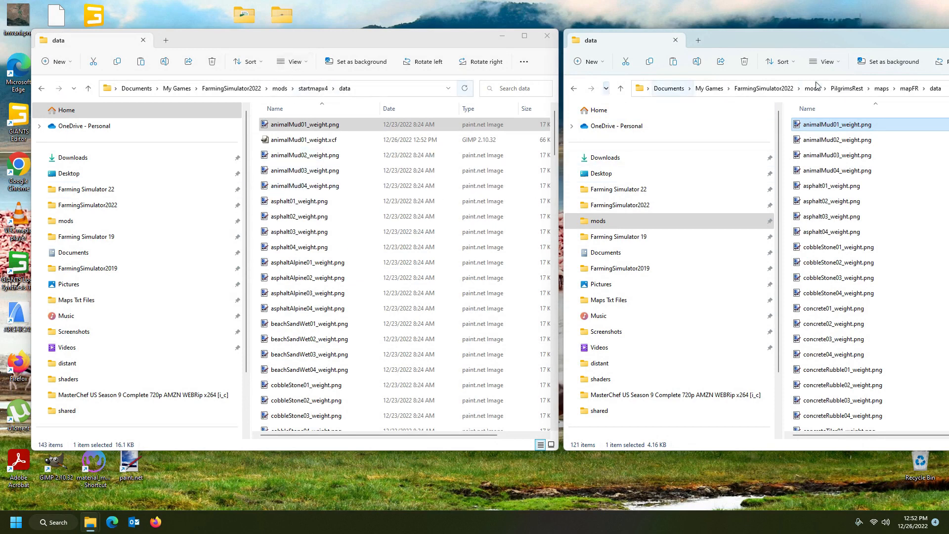
Find grass01_weight.png in the PilgrimsRest data folder and open it in GIMP.
scroll(830, 225, down, 1)
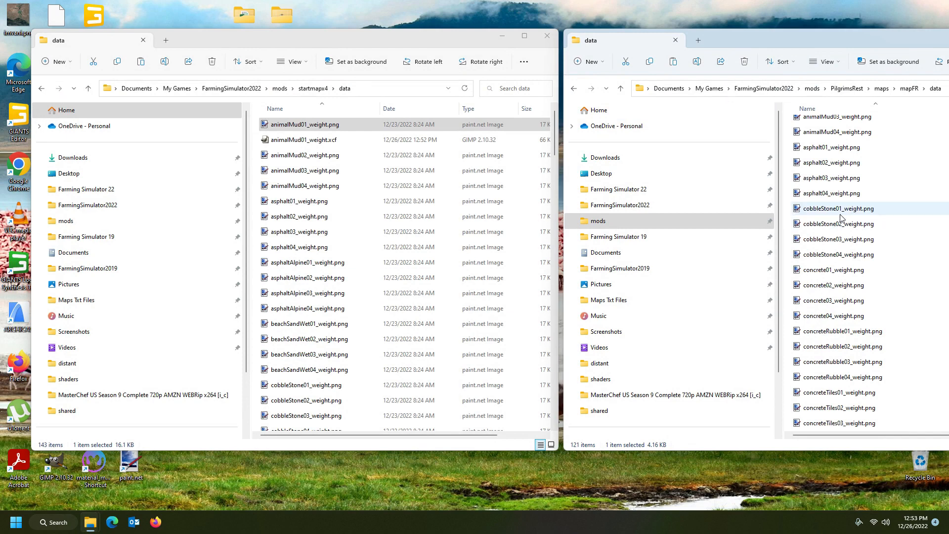
scroll(834, 213, down, 4)
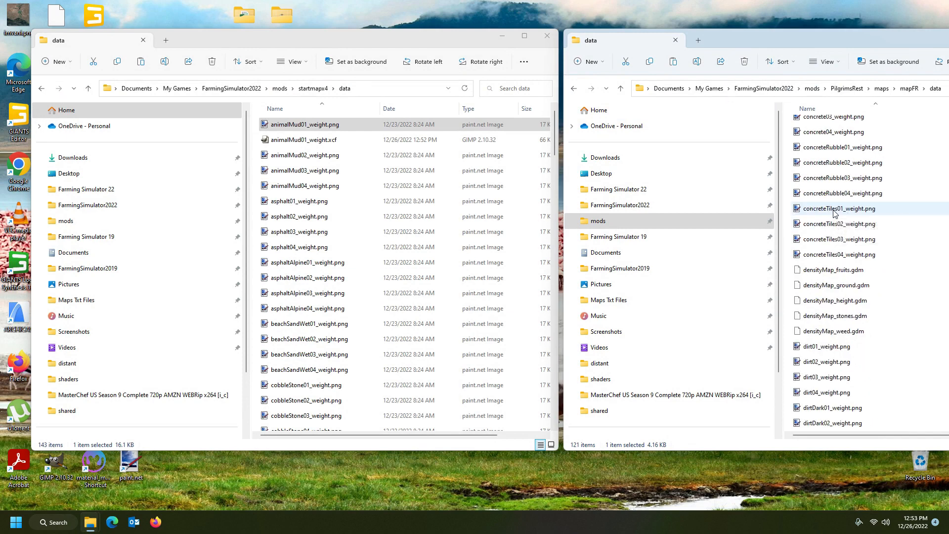
scroll(835, 212, down, 8)
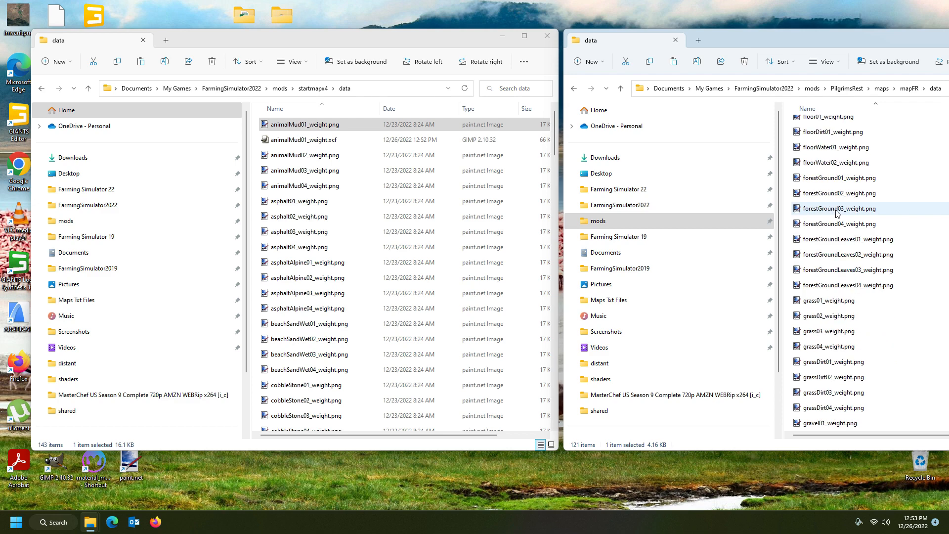
scroll(316, 242, down, 5)
scroll(317, 242, down, 10)
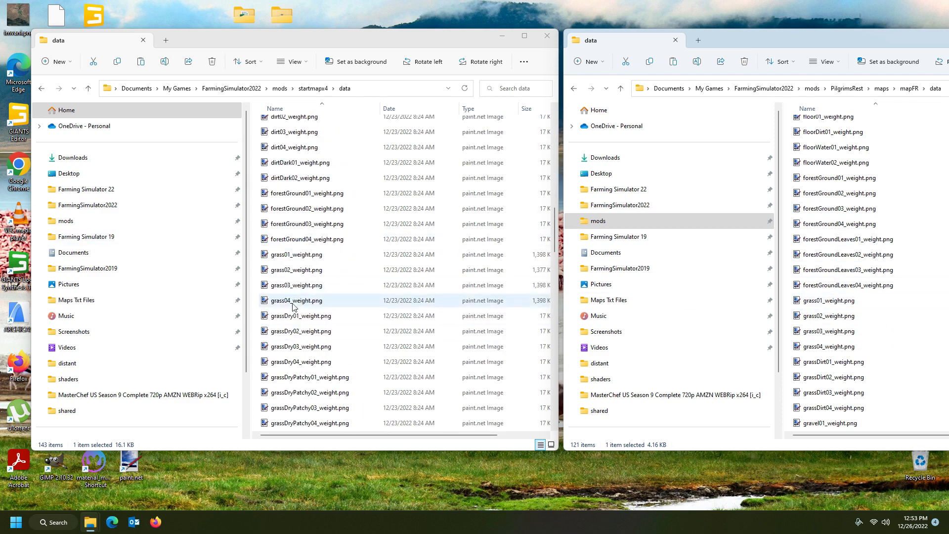
mouse_move(819, 302)
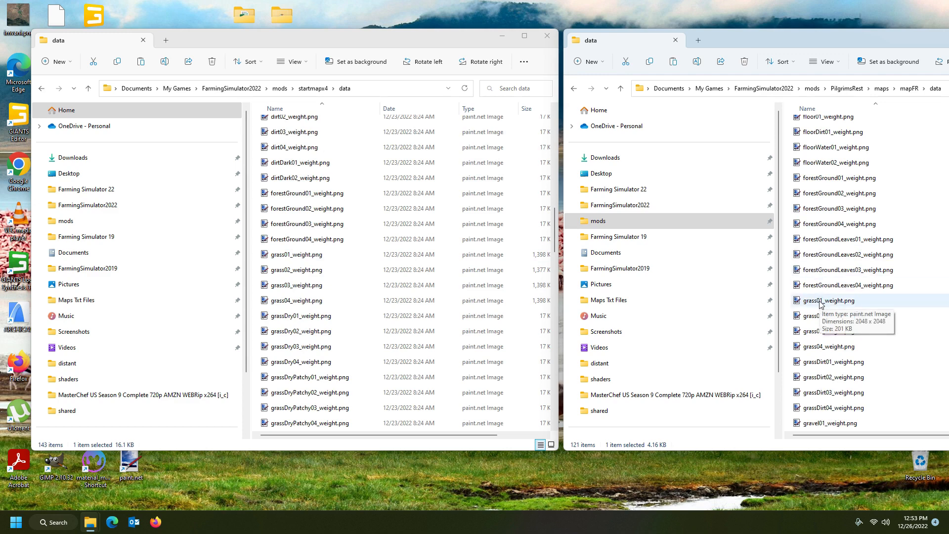
click(819, 302)
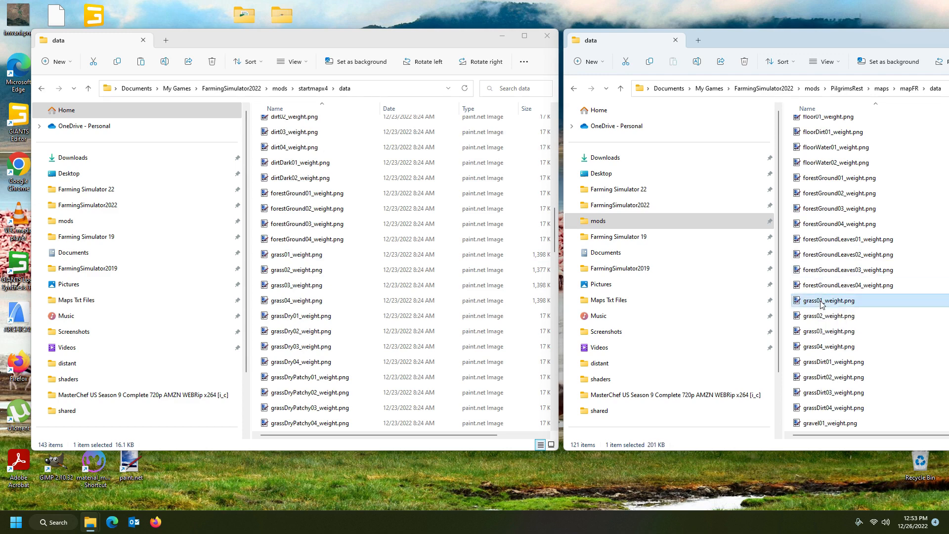
right_click(819, 302)
mouse_move(692, 111)
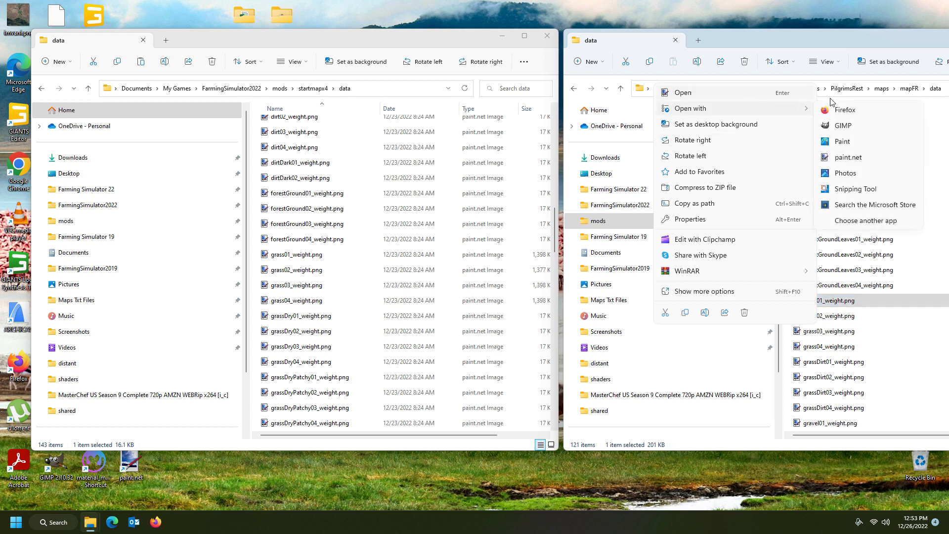
click(853, 126)
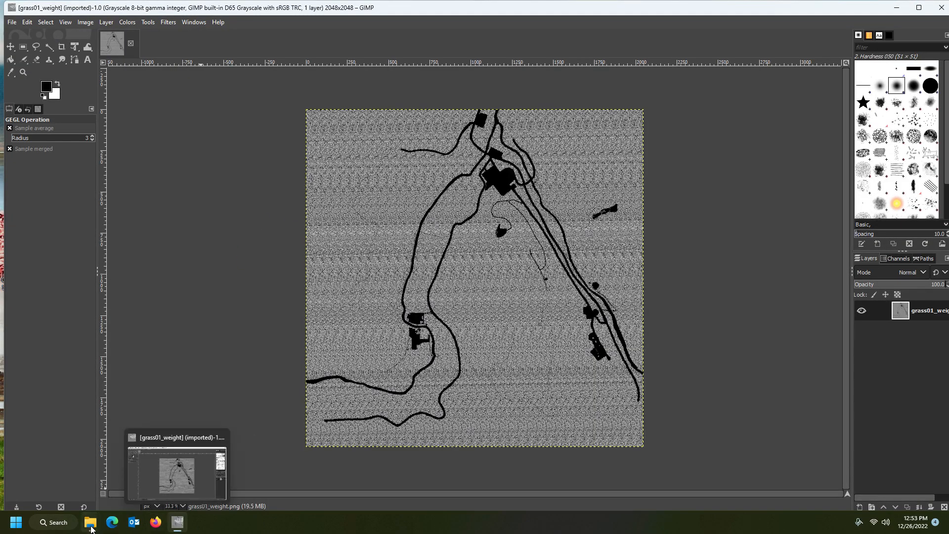
Bring back both data folder windows and open startmapx4's grass01_weight.png in GIMP as well.
click(53, 462)
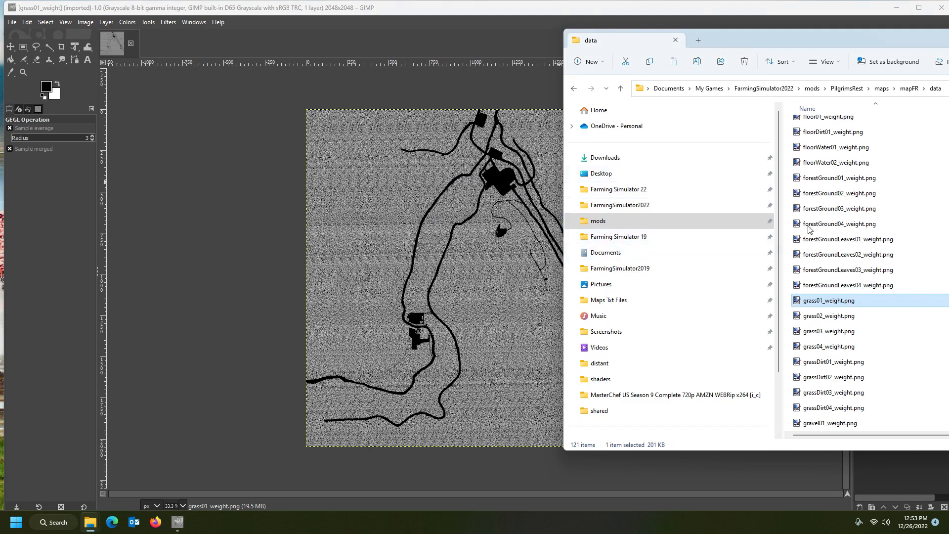
mouse_move(90, 522)
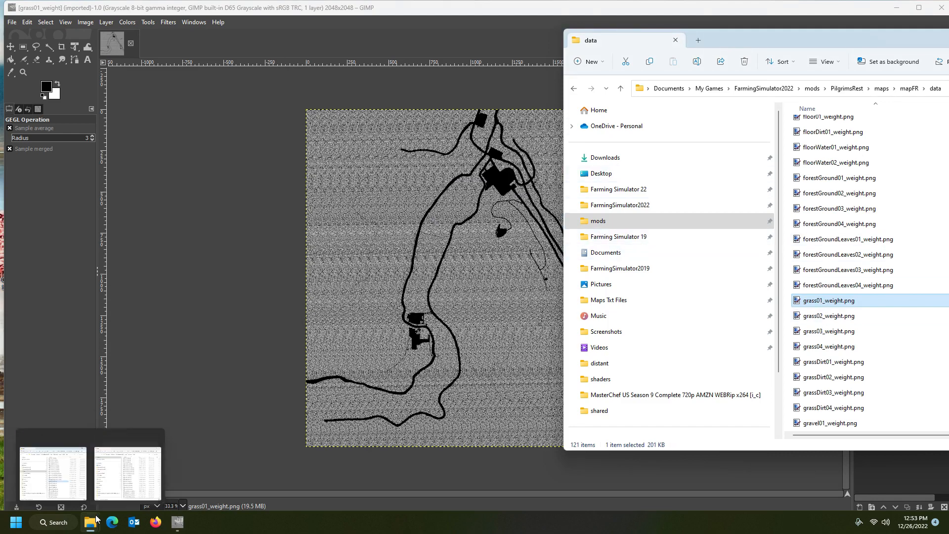
click(130, 472)
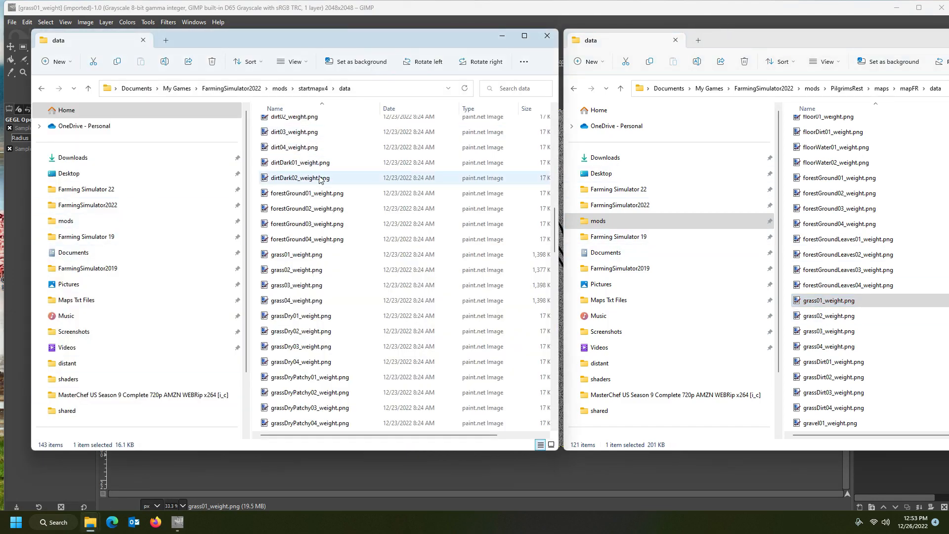
click(297, 255)
right_click(300, 254)
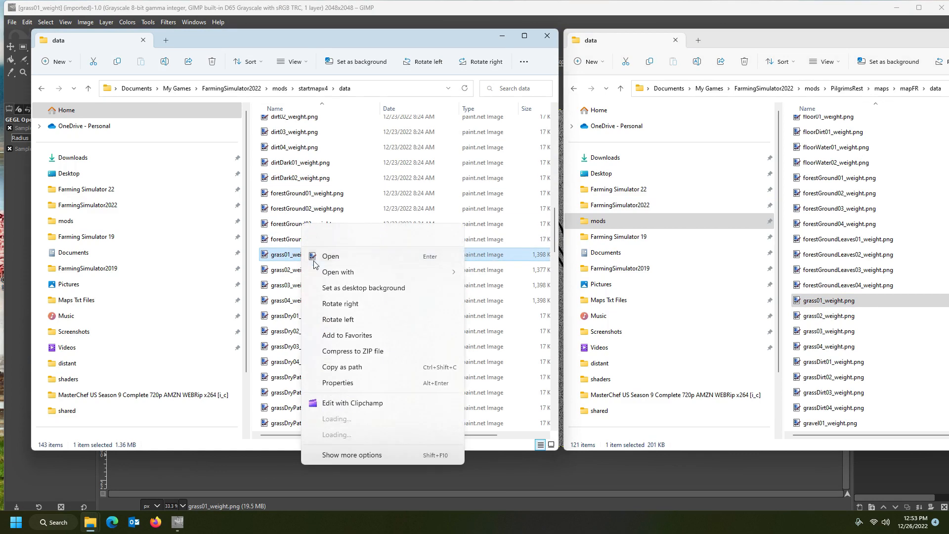
mouse_move(342, 276)
click(500, 291)
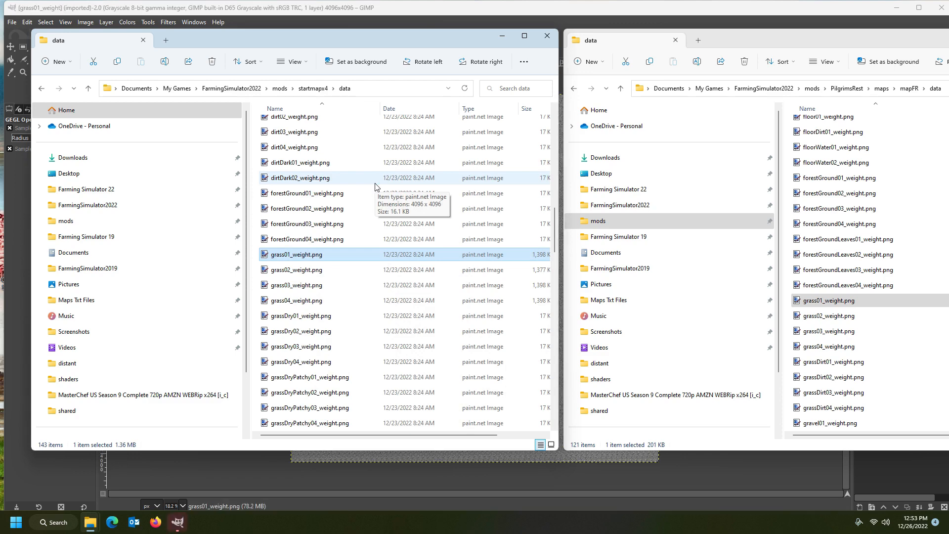
Copy the PilgrimsRest grass01_weight image and paste it into startmapx4's 4096x4096 grass01_weight image.
click(415, 4)
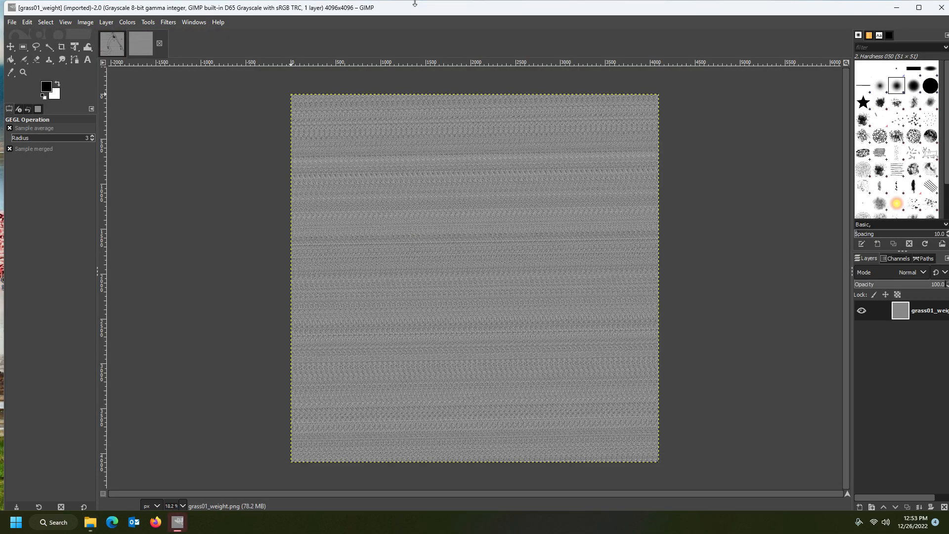
click(144, 50)
click(113, 45)
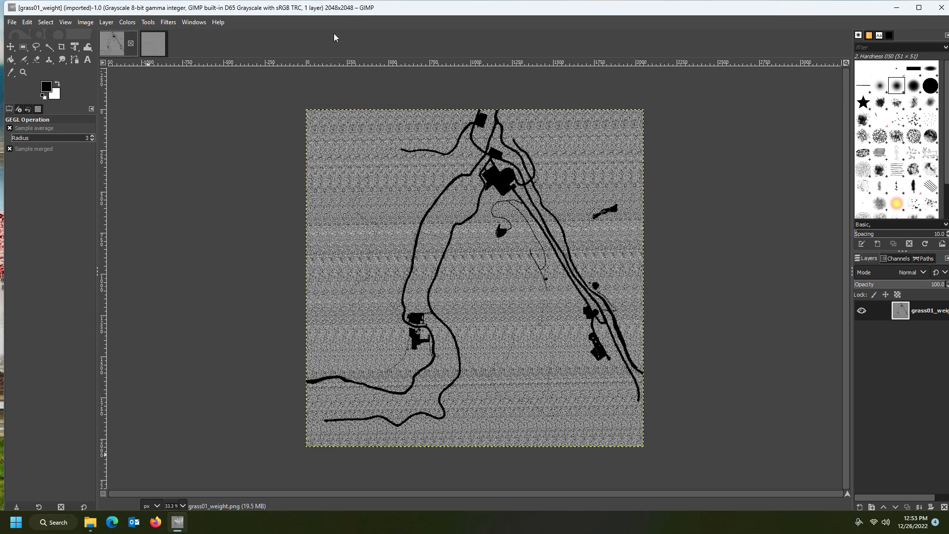
click(153, 46)
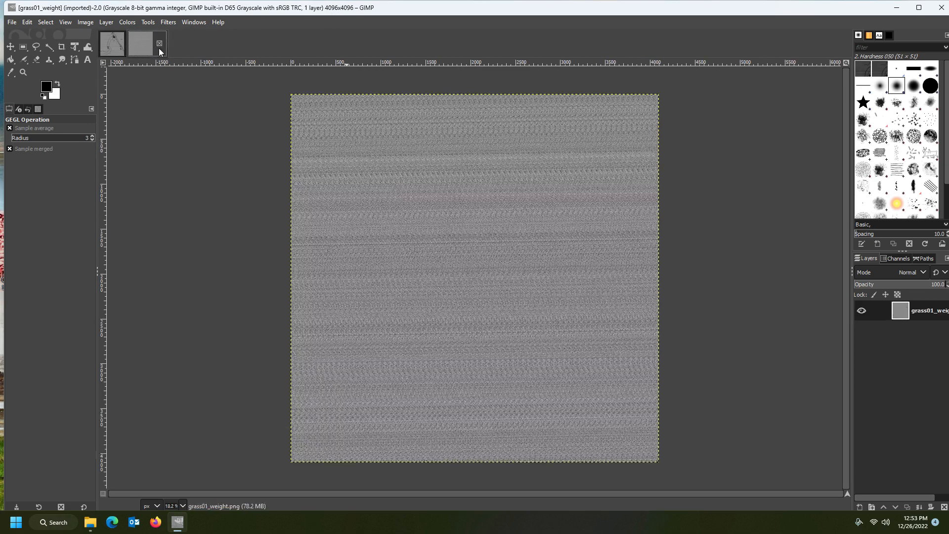
key(ctrl+v)
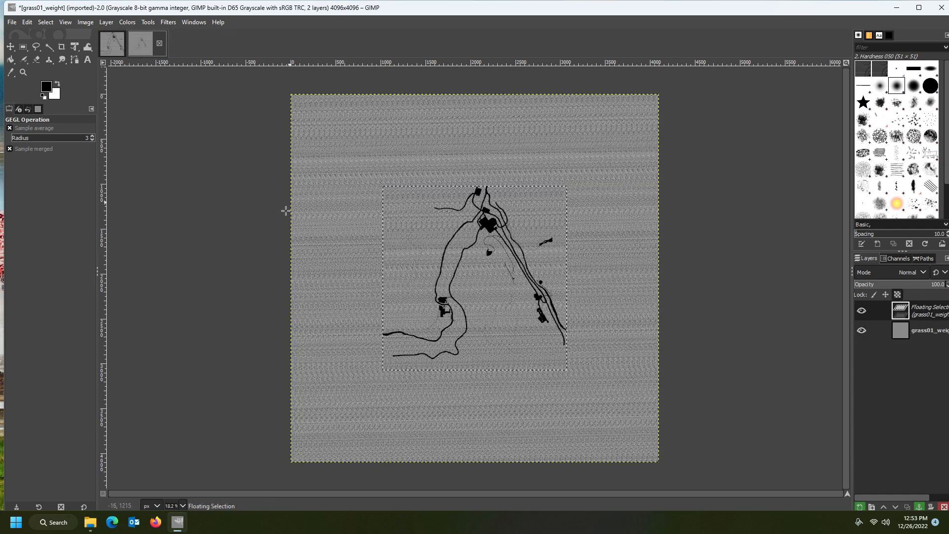
Save the combined grass image as grass01_weight.xcf in startmapx4's data folder.
click(11, 23)
click(27, 119)
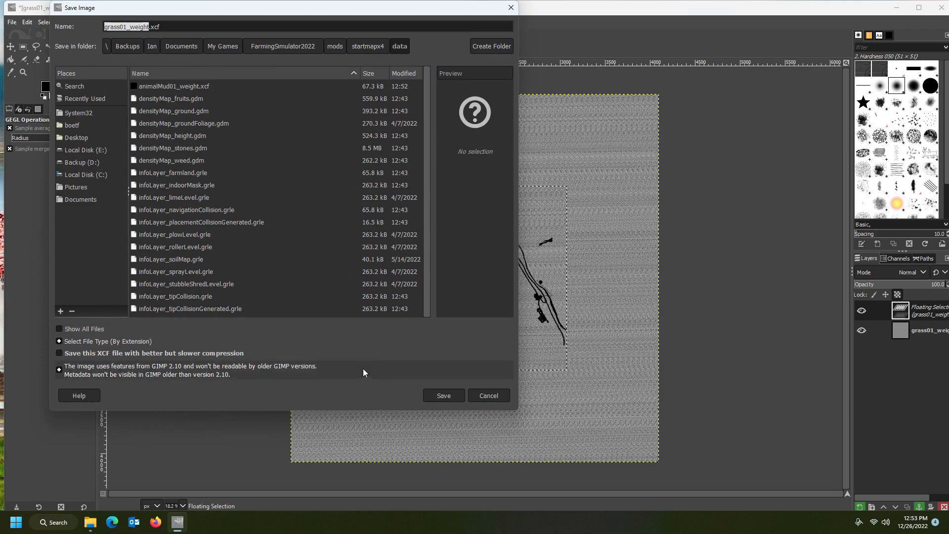
click(441, 395)
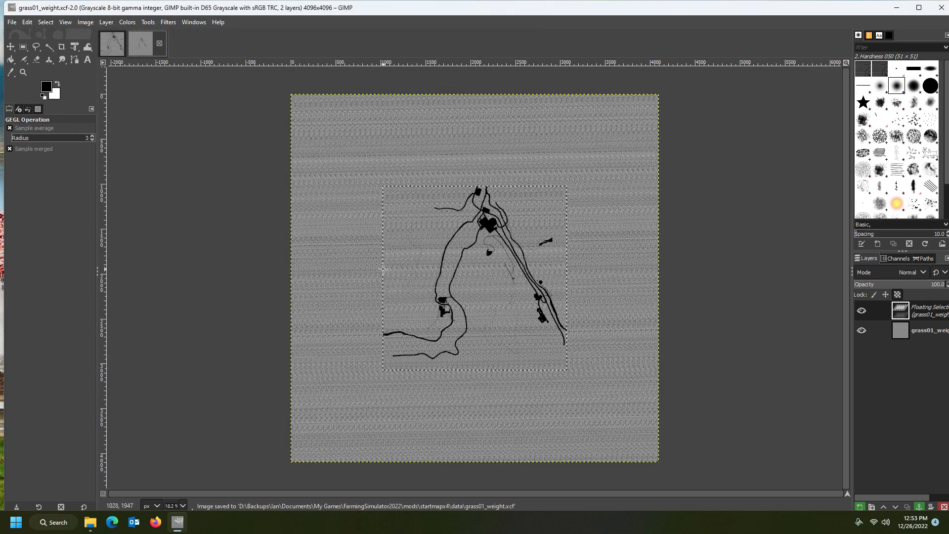
Close GIMP and review the saved .xcf files beside the original weight images in startmapx4's data folder.
click(941, 8)
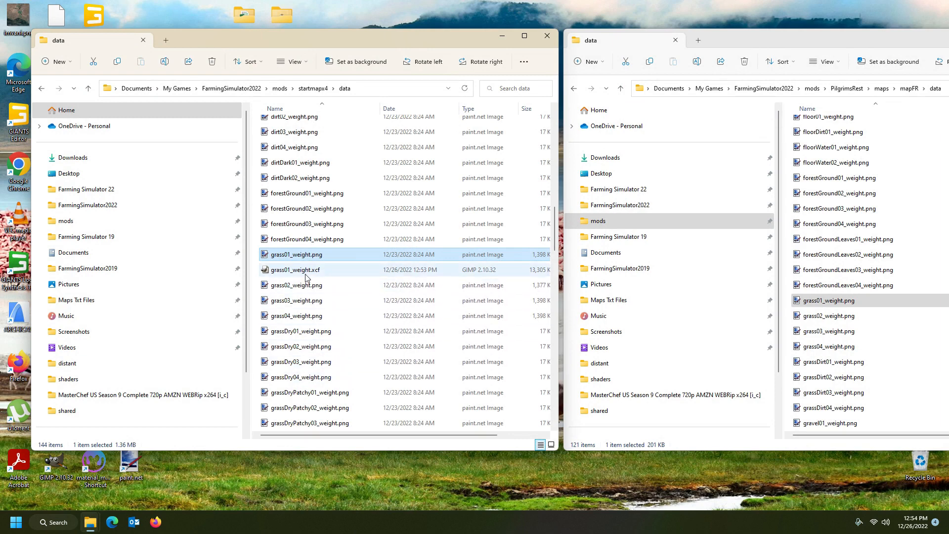
scroll(309, 277, up, 9)
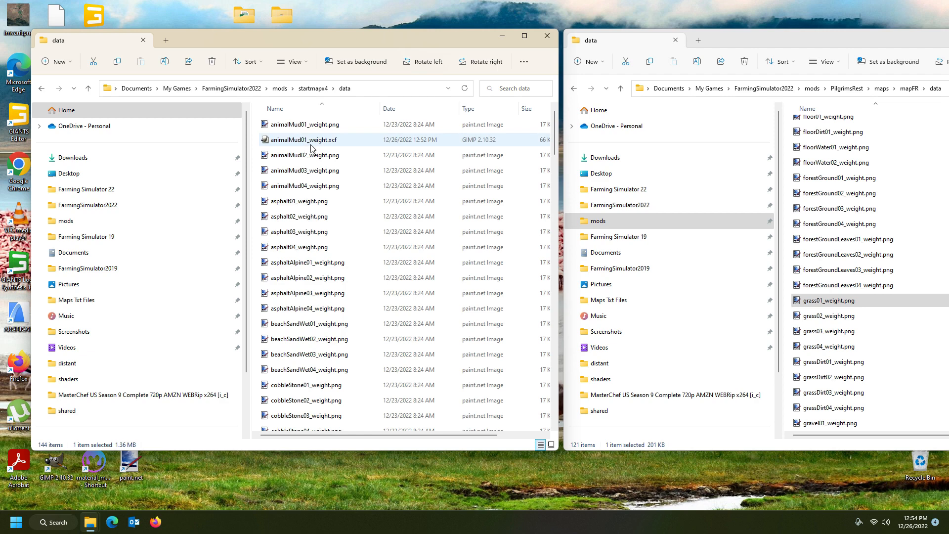
scroll(309, 222, down, 10)
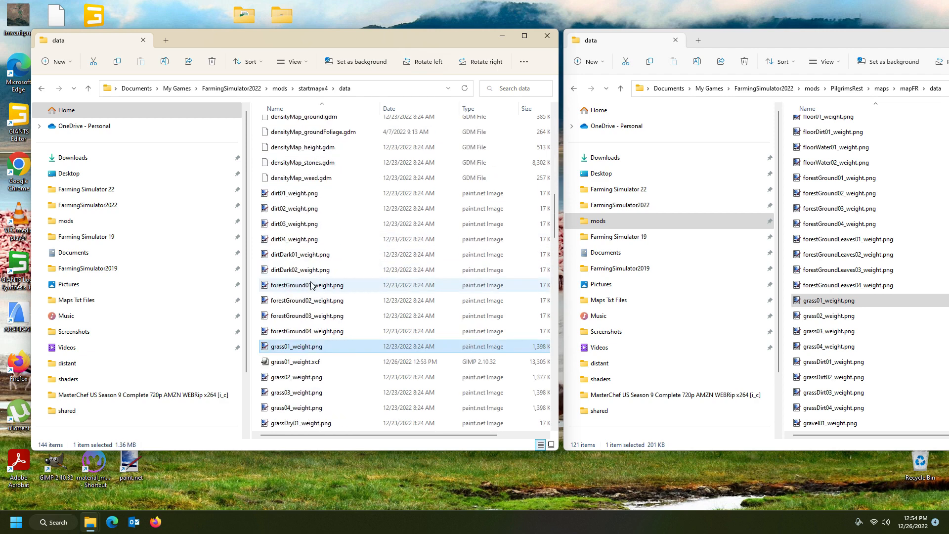
Open startmapx4's grass01_weight.xcf from the data folder in GIMP.
scroll(311, 285, down, 3)
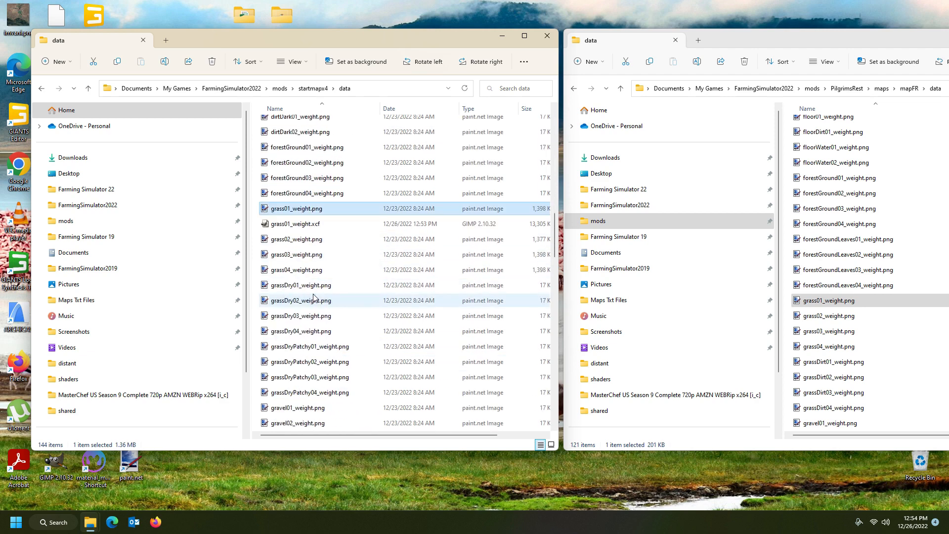
click(298, 228)
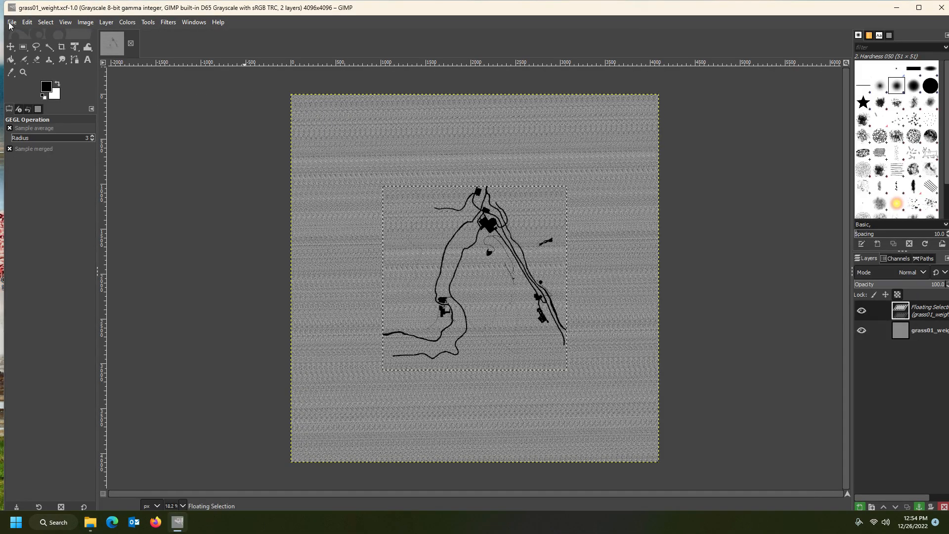
click(11, 22)
click(21, 131)
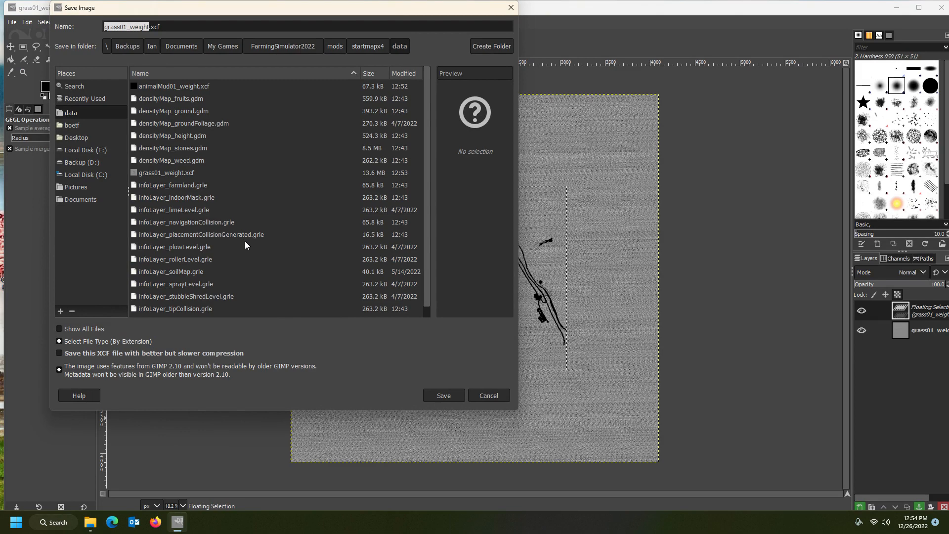
scroll(184, 214, down, 1)
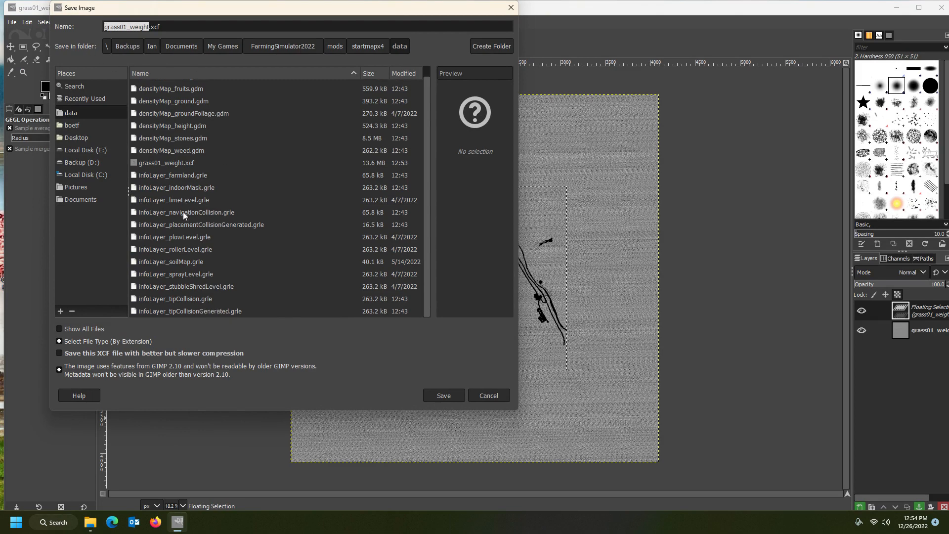
scroll(190, 190, up, 1)
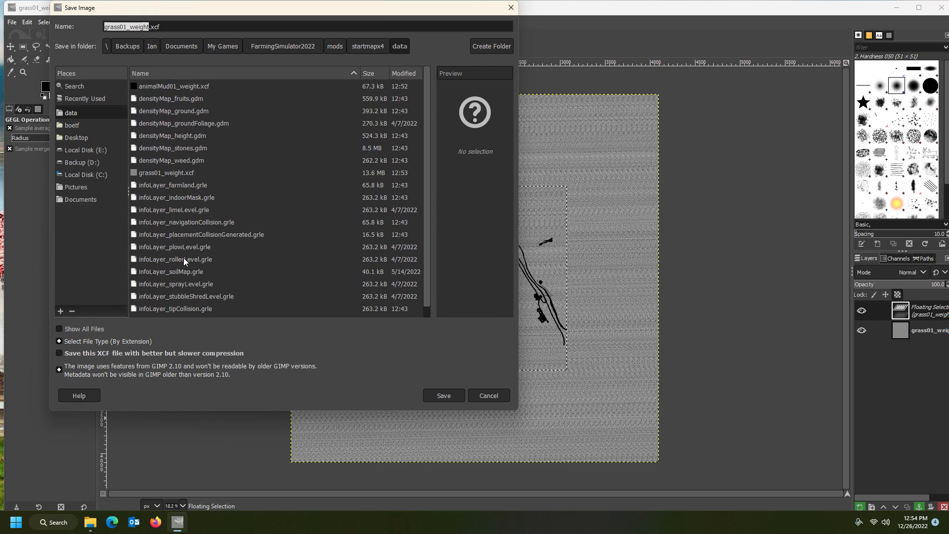
click(399, 49)
scroll(176, 162, down, 1)
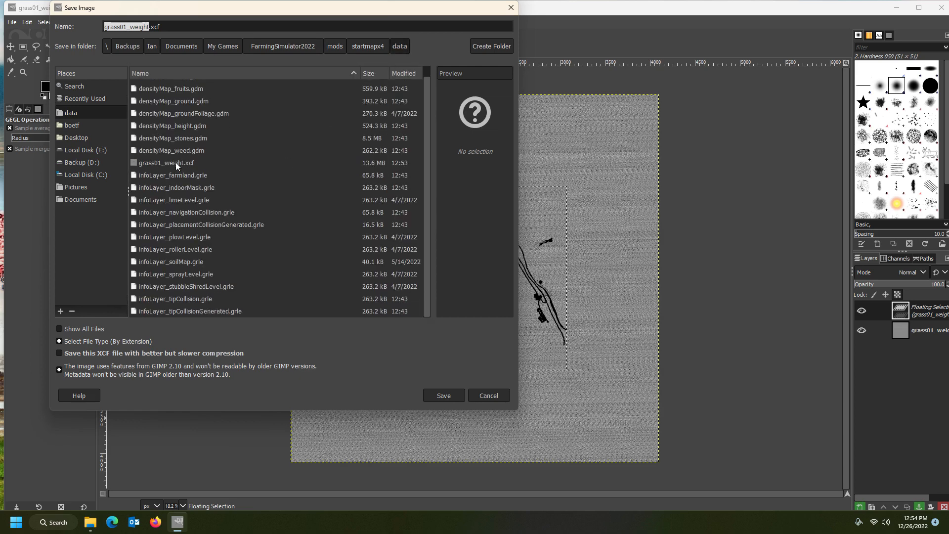
scroll(176, 162, up, 1)
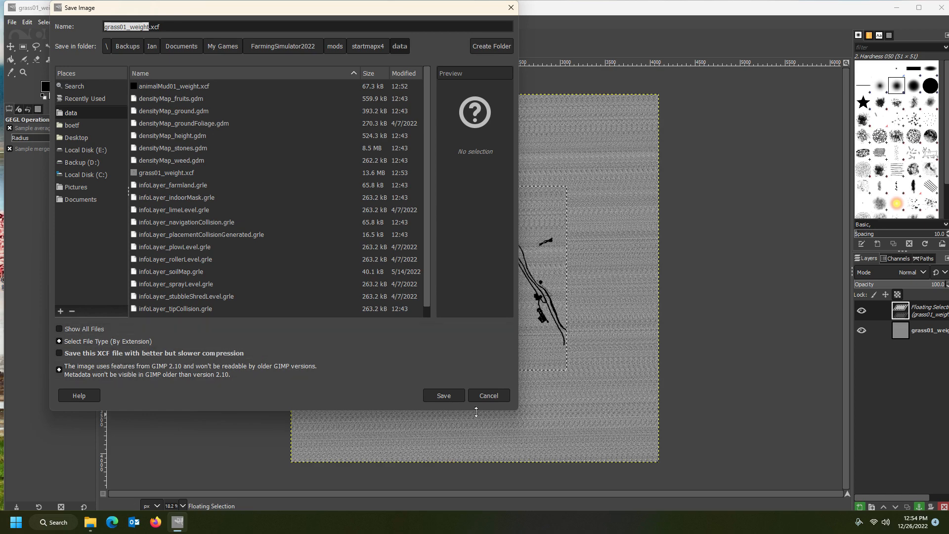
click(489, 395)
click(14, 24)
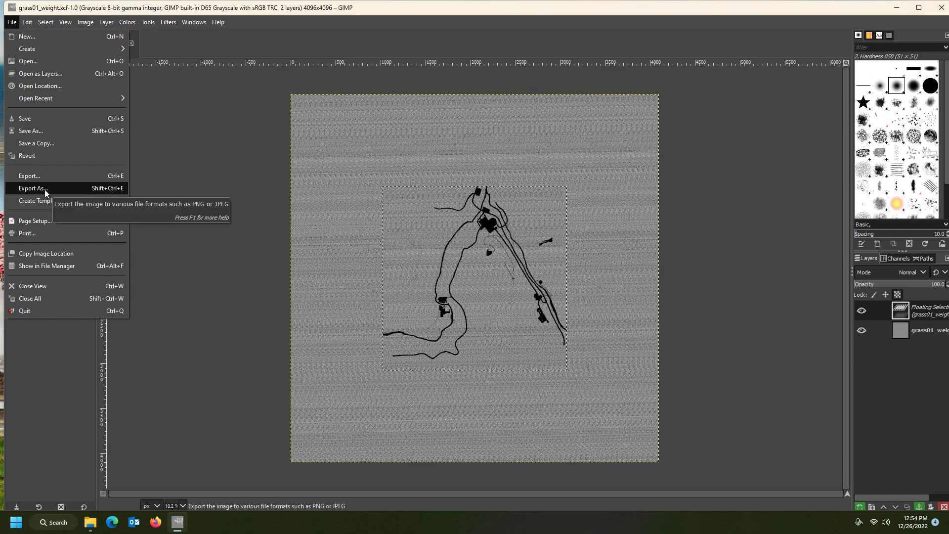
click(31, 131)
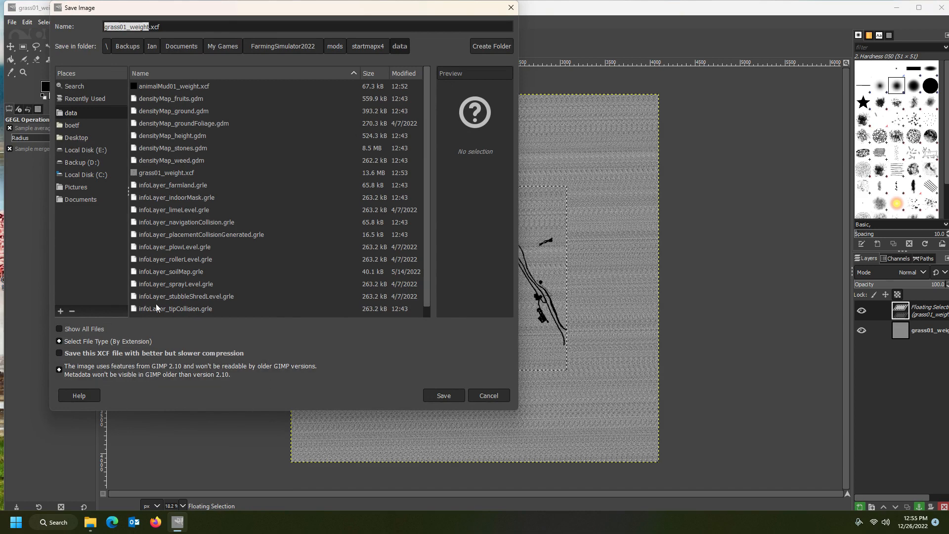
click(498, 396)
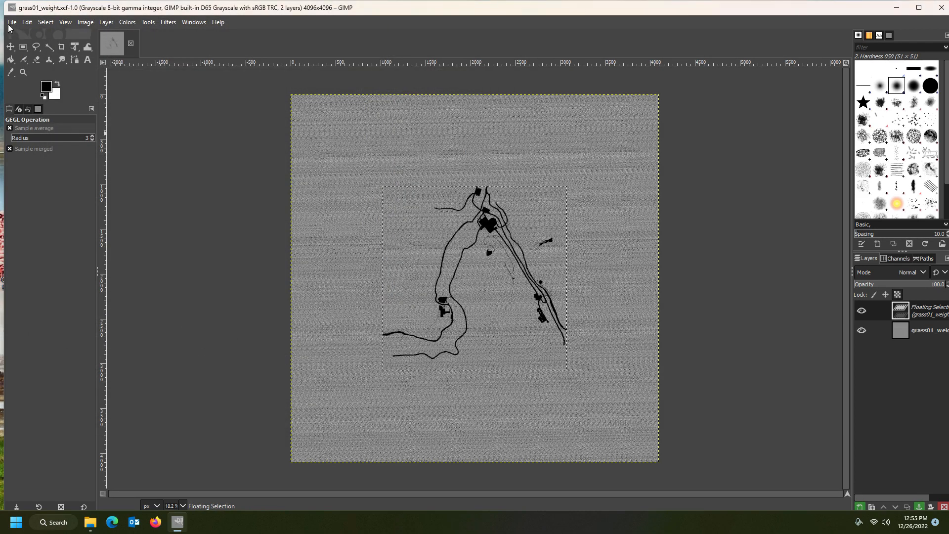
Export the combined grass image as PNG with the default options, replacing grass01_weight.png in startmapx4's data folder.
click(11, 22)
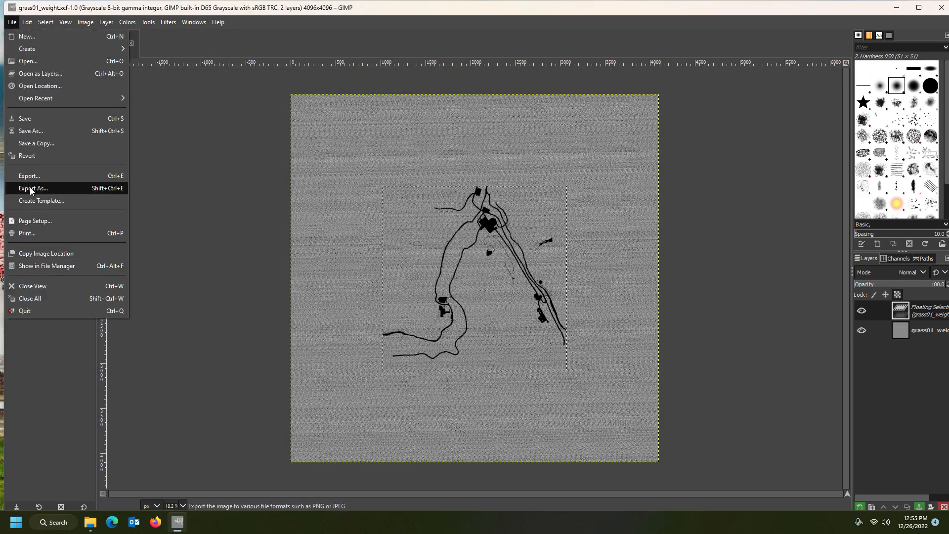
click(30, 190)
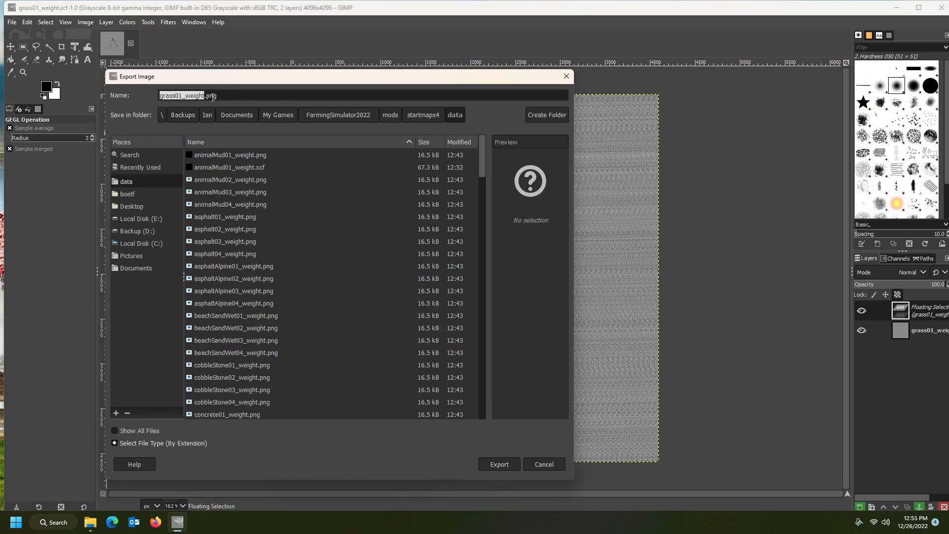
scroll(229, 268, down, 10)
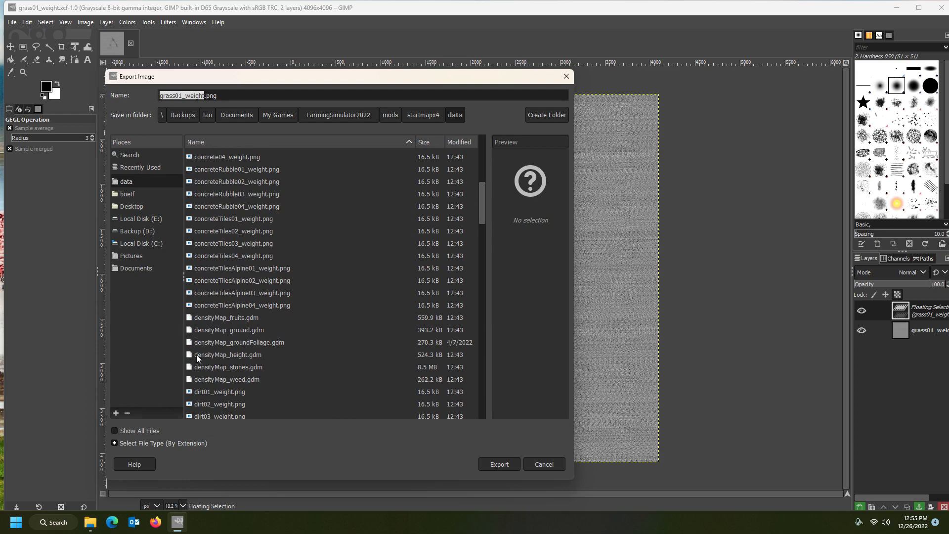
scroll(236, 303, down, 3)
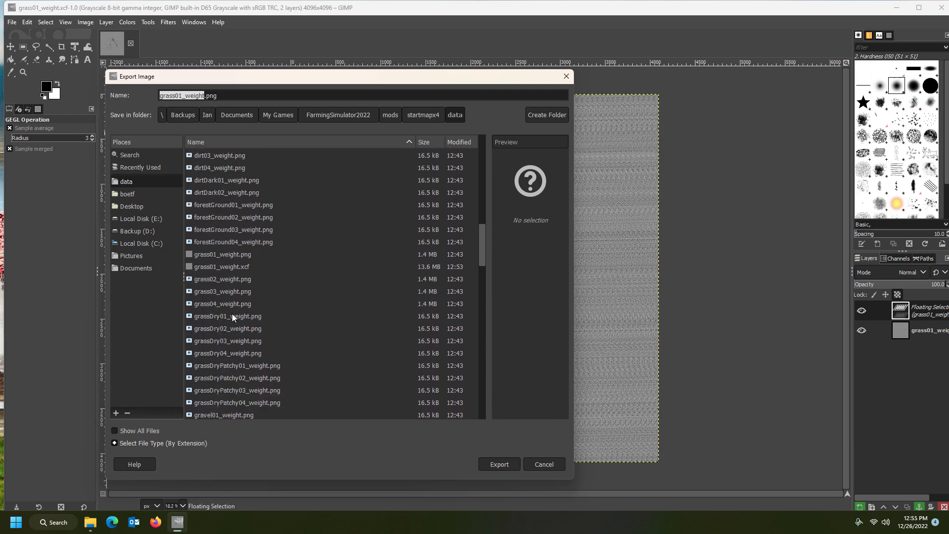
click(215, 254)
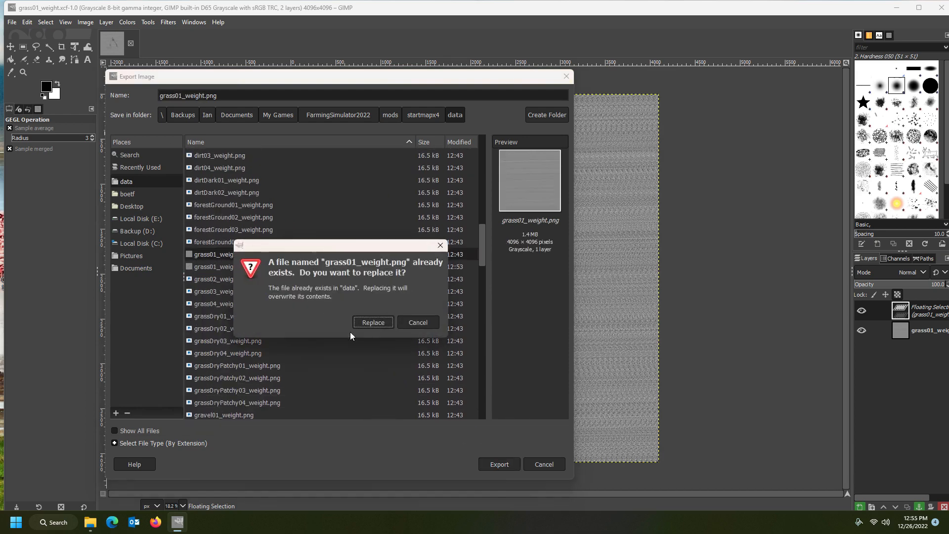
click(365, 321)
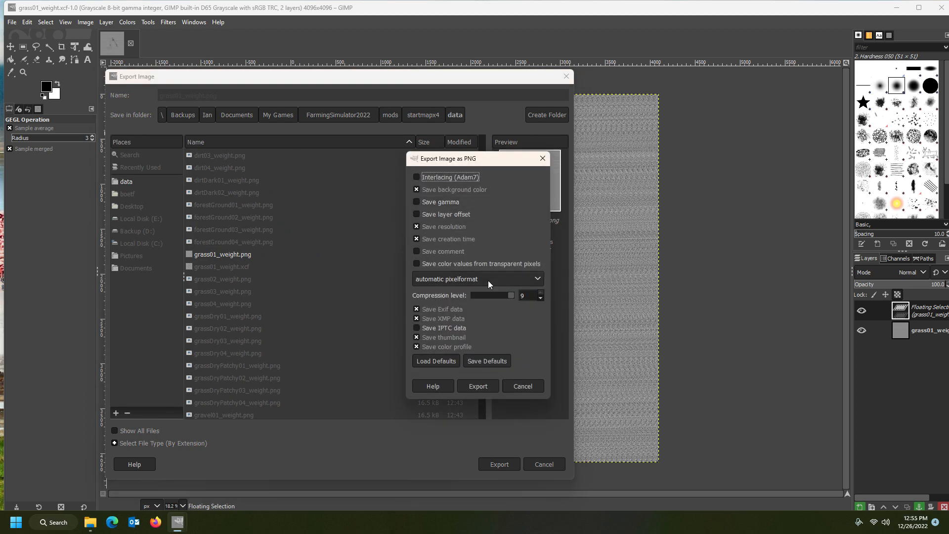
click(482, 385)
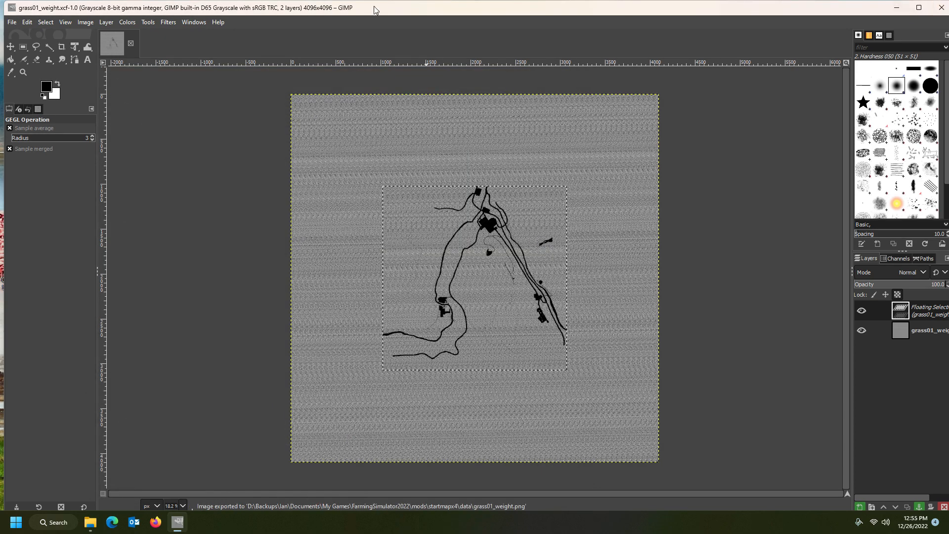
Close GIMP and delete grass01_weight.xcf from startmapx4's data folder.
click(936, 10)
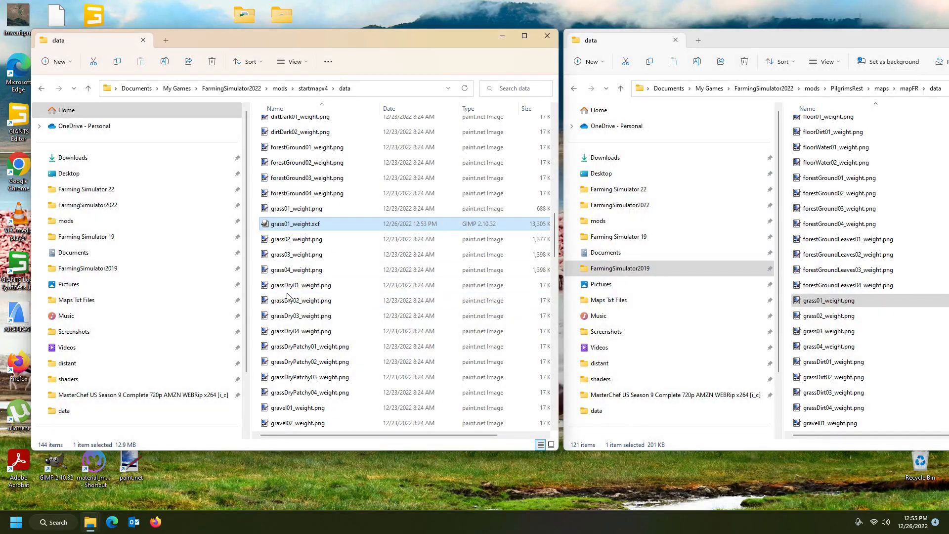
click(302, 239)
click(300, 231)
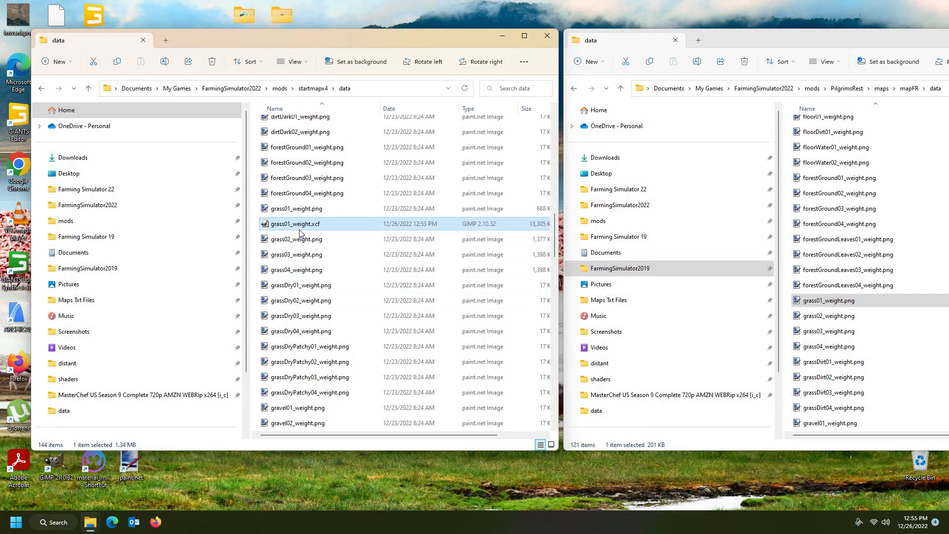
key(Delete)
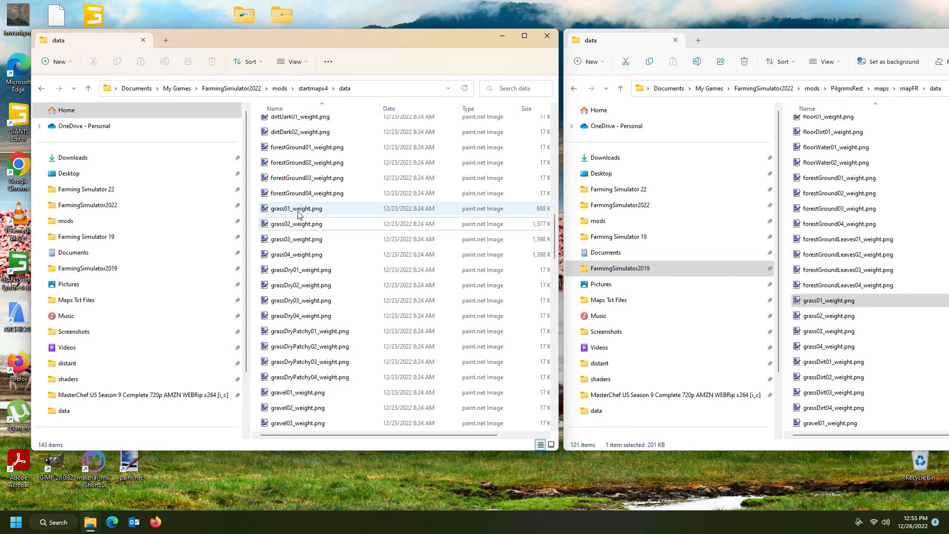
Widen the startmapx4 data window to examine the file sizes and inspect the exported grass01_weight.png in paint.net.
drag(558, 246, 587, 242)
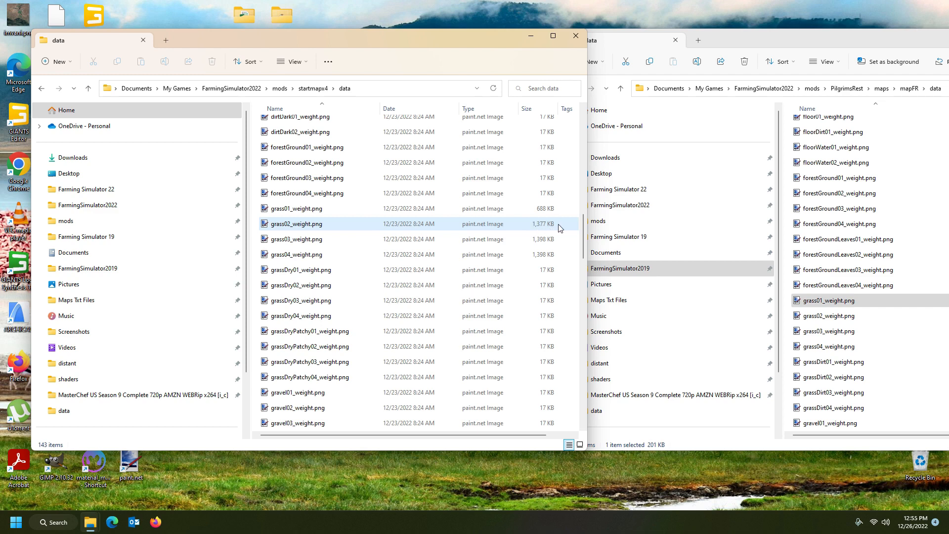
click(545, 211)
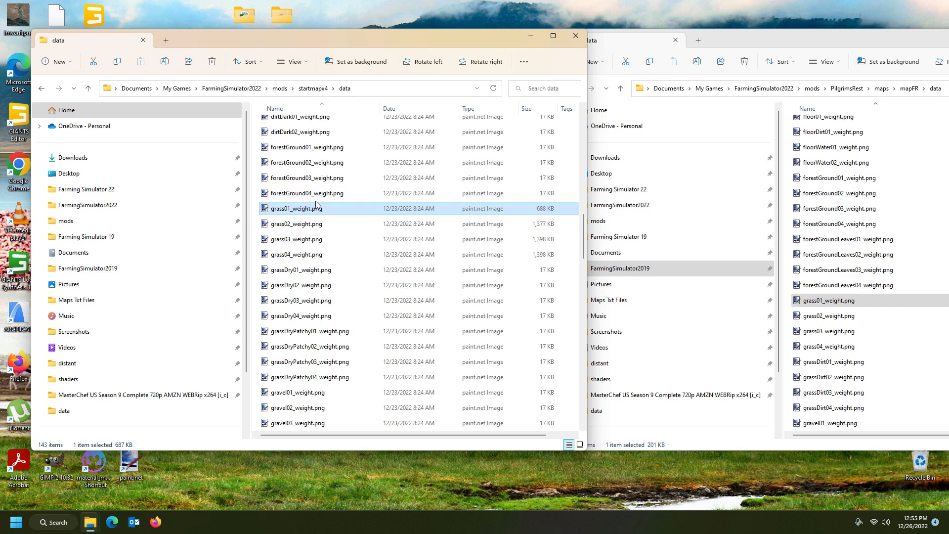
double_click(305, 214)
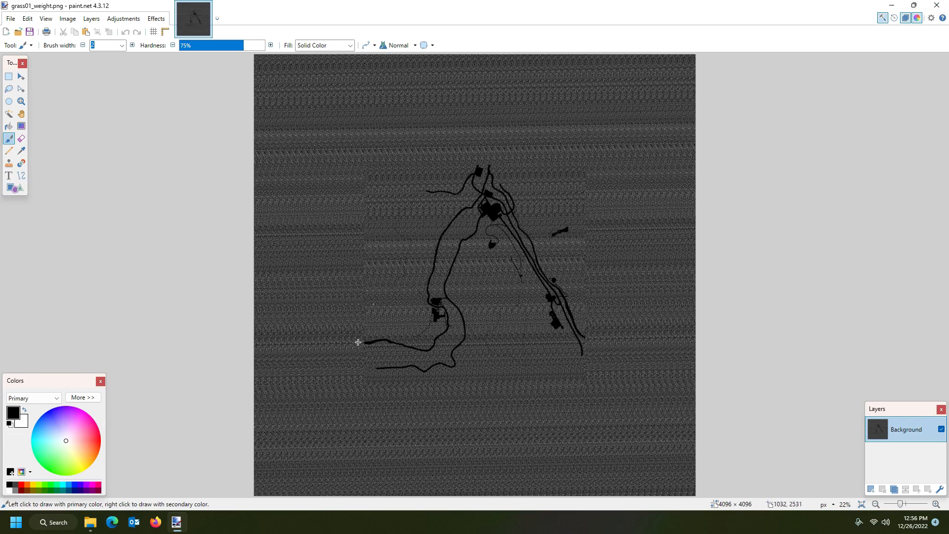
click(936, 6)
Open PilgrimsRest's grass02_weight.png from its data folder in GIMP.
scroll(409, 238, up, 12)
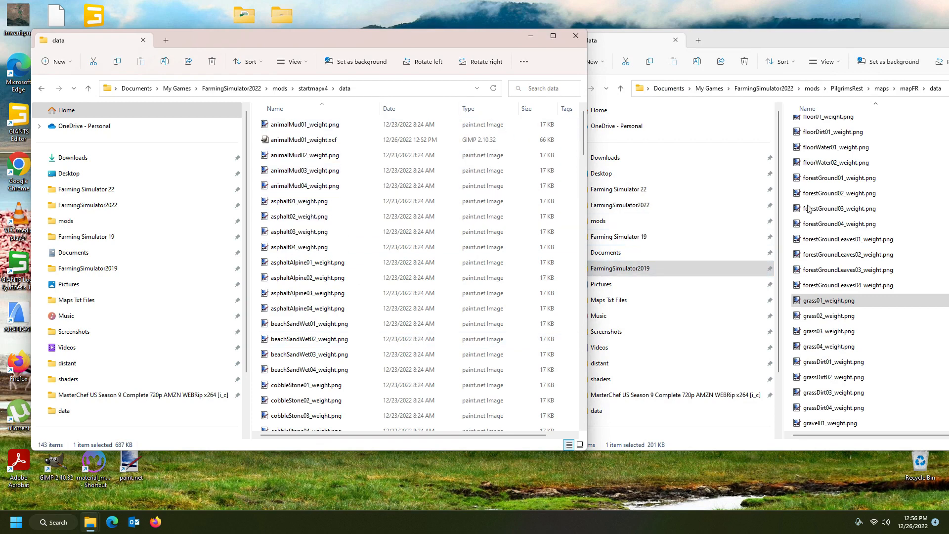
right_click(844, 319)
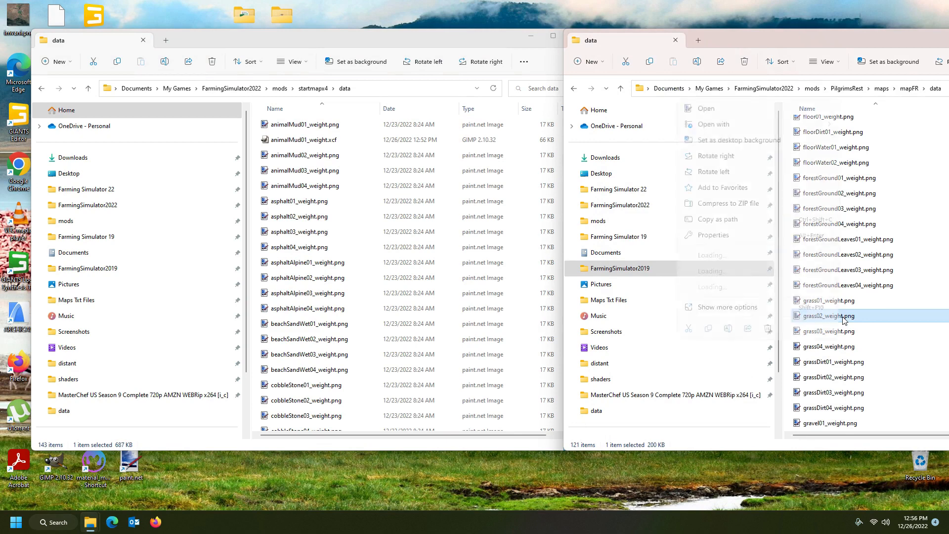
mouse_move(732, 123)
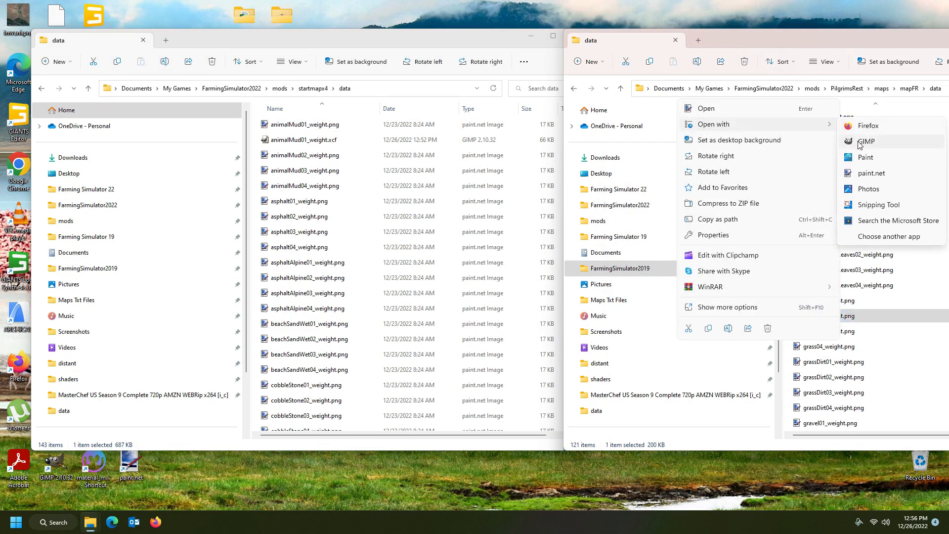
click(861, 142)
Bring the startmapx4 data folder forward and open its grass02_weight.png in GIMP as well.
click(289, 40)
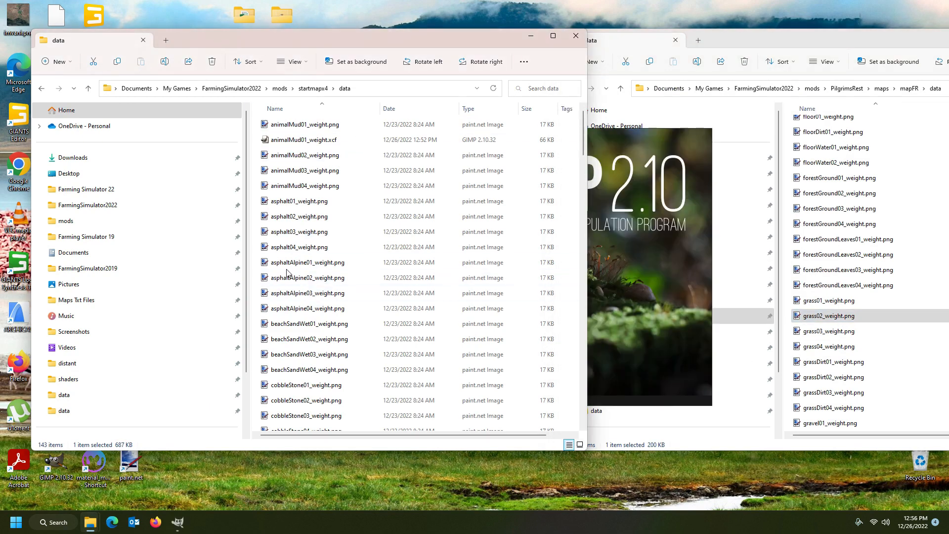
scroll(287, 270, down, 3)
scroll(291, 276, down, 10)
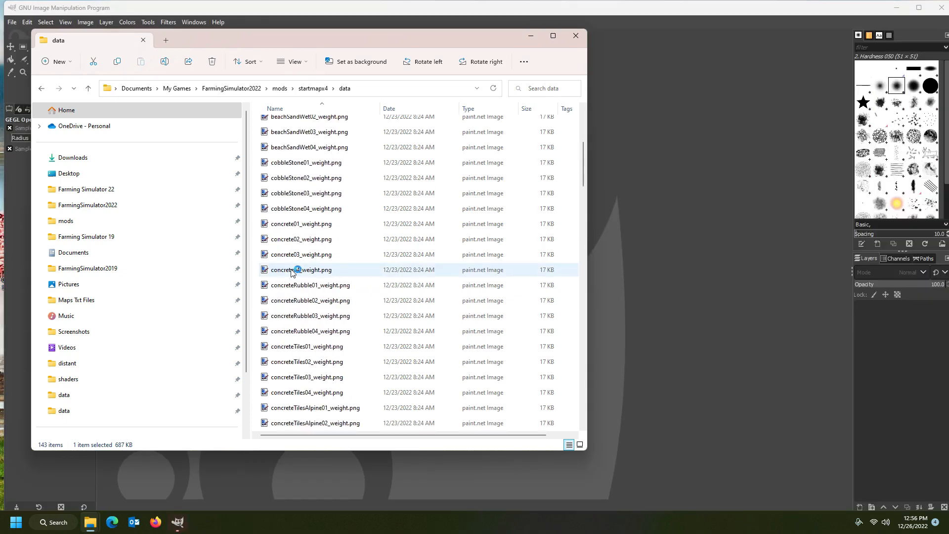
right_click(298, 319)
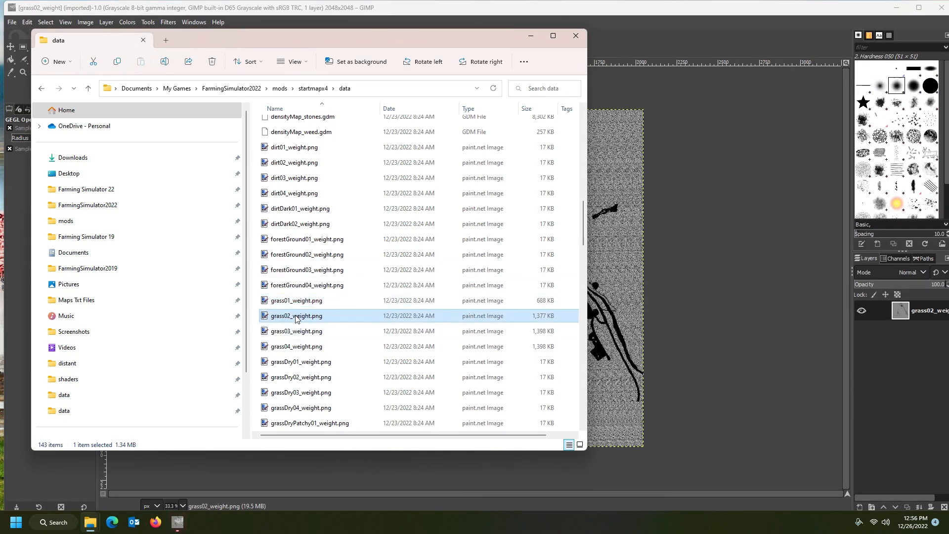
mouse_move(324, 123)
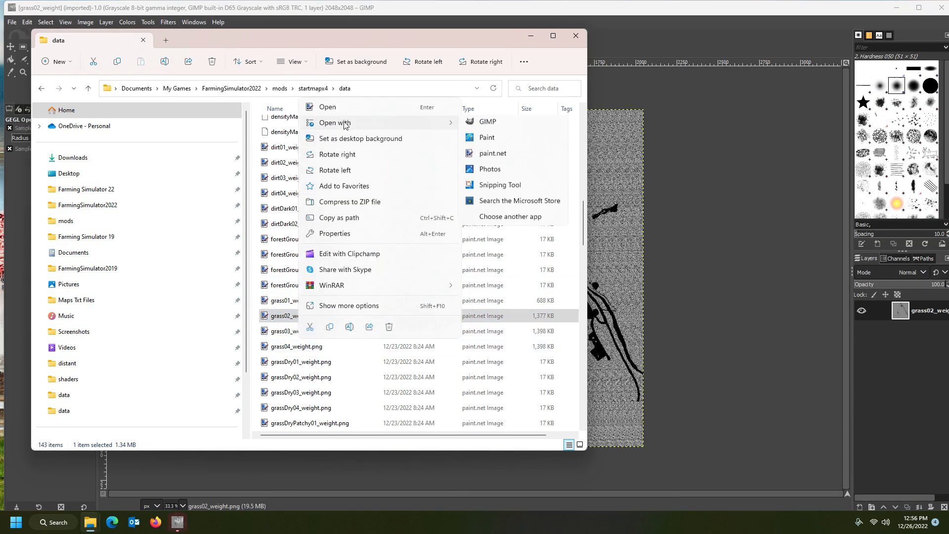
click(472, 142)
Copy the 2048x2048 PilgrimsRest grass02_weight image and paste it into startmapx4's 4096x4096 grass02_weight image.
click(273, 5)
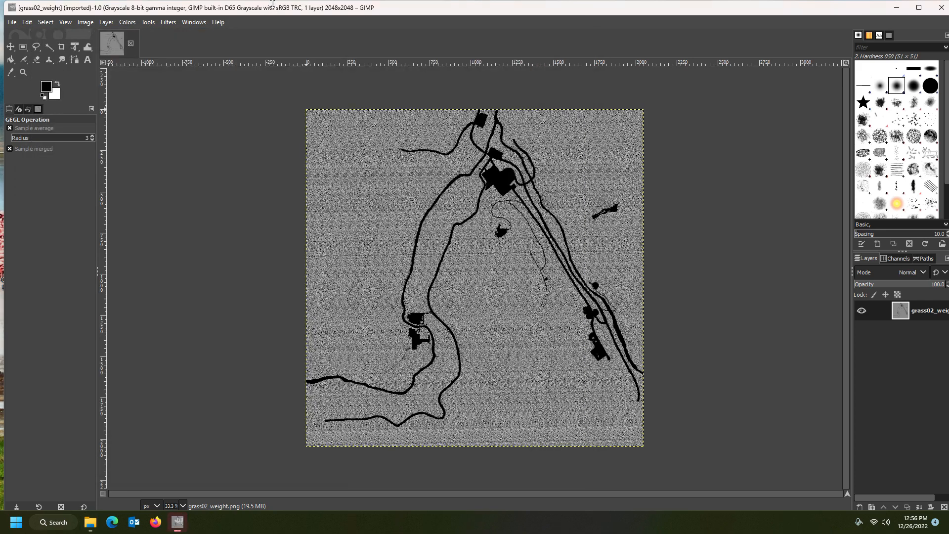
click(112, 44)
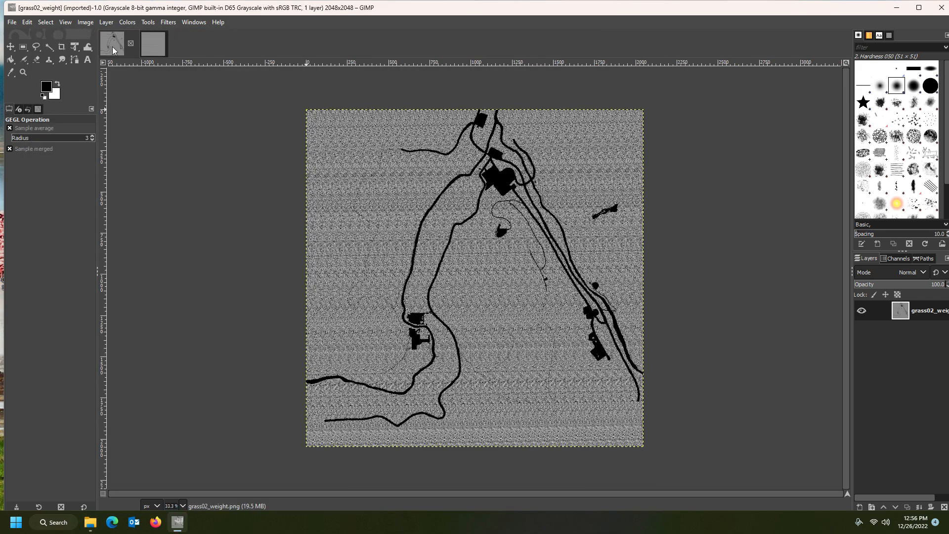
key(ctrl+c)
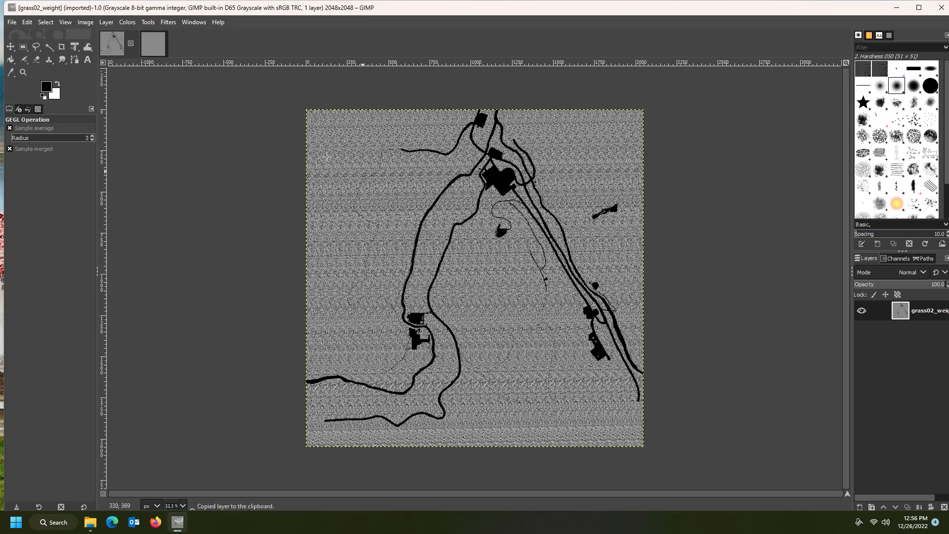
click(164, 55)
key(ctrl+v)
Export the combined grass02_weight image over startmapx4's grass02_weight.png with the offered PNG options, and quit GIMP discarding the unsaved changes.
click(10, 22)
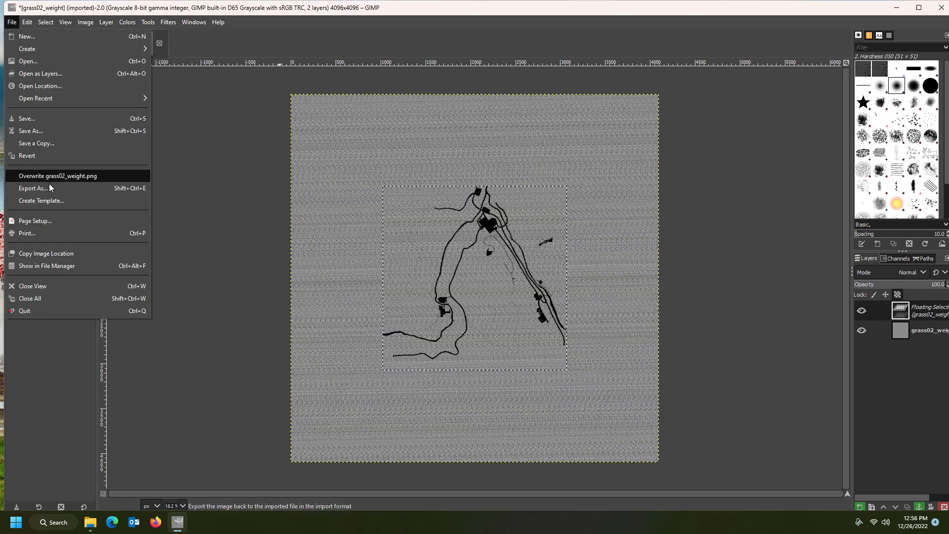
click(50, 186)
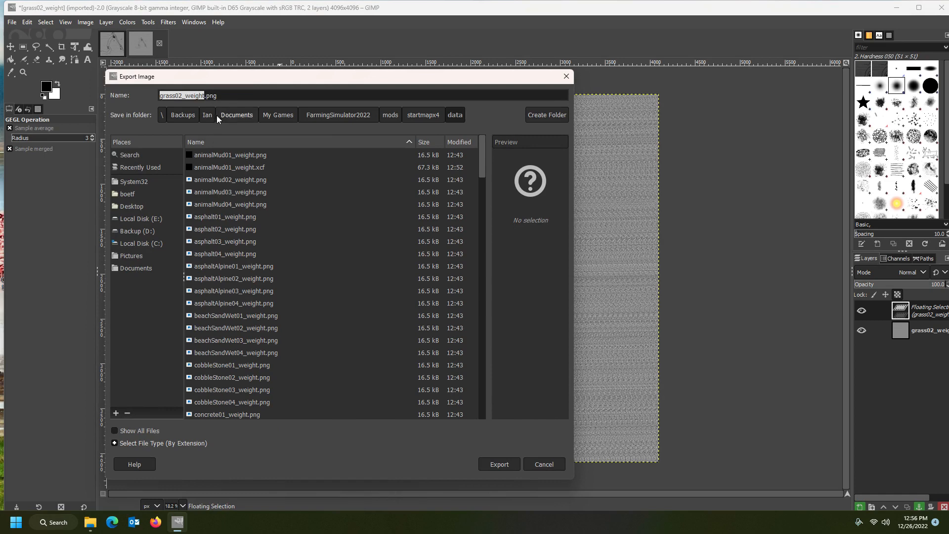
click(499, 464)
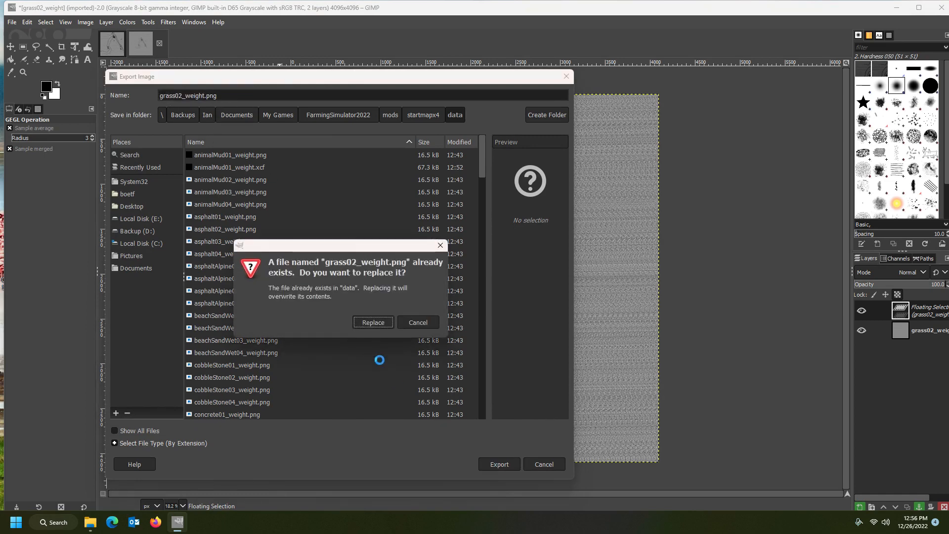
click(372, 323)
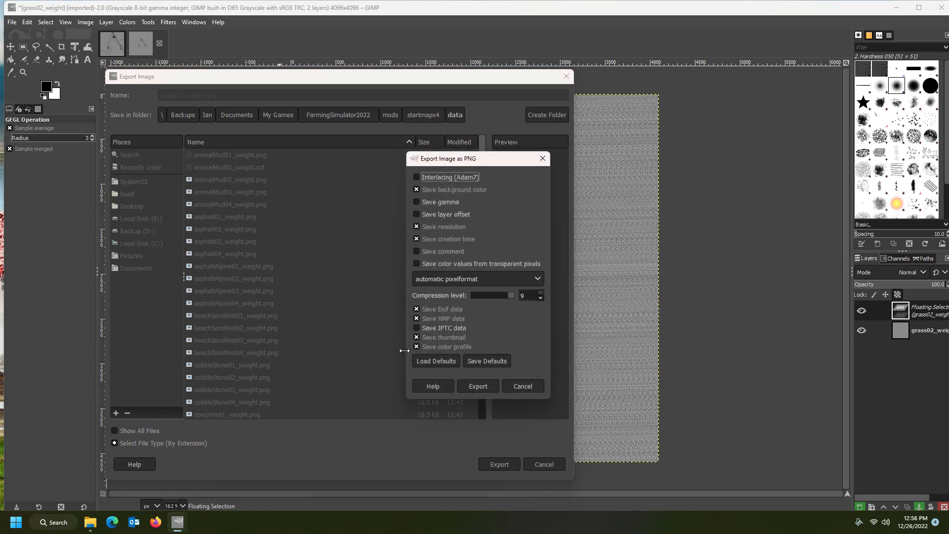
click(478, 386)
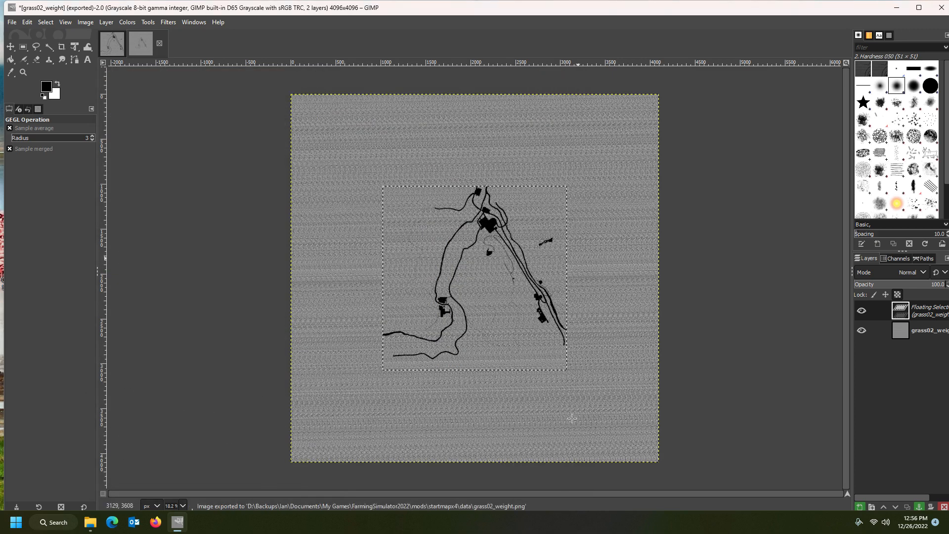
click(941, 8)
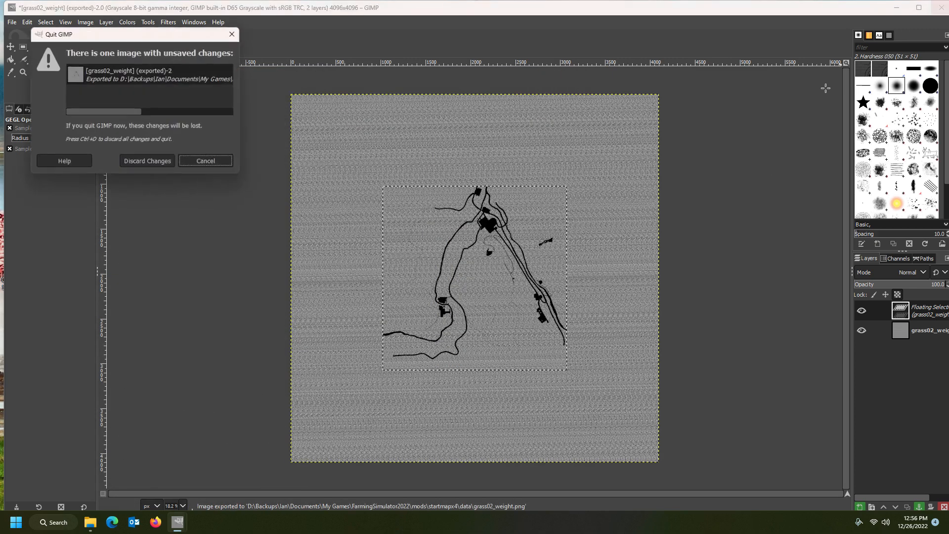
click(148, 162)
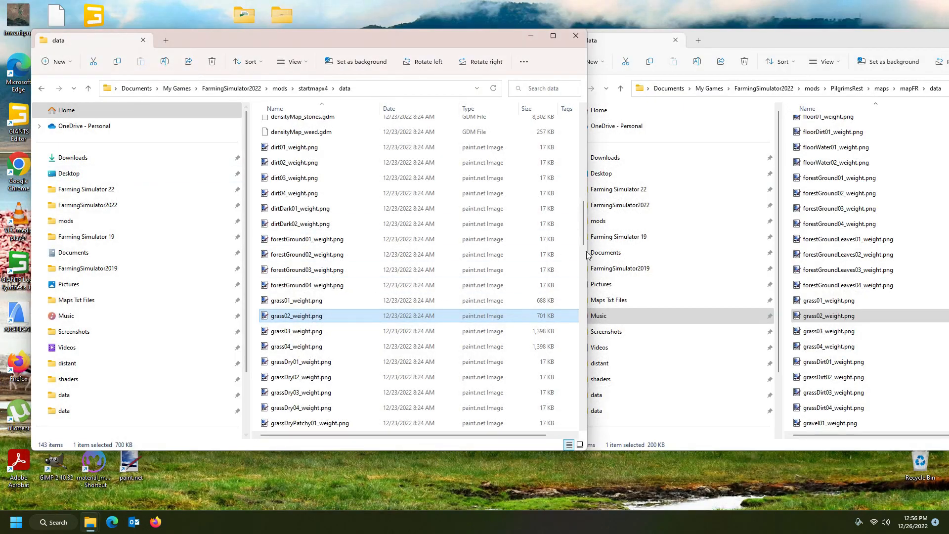
Open grass03_weight.png from both the PilgrimsRest and startmapx4 data folders in GIMP and bring GIMP to the front.
right_click(831, 332)
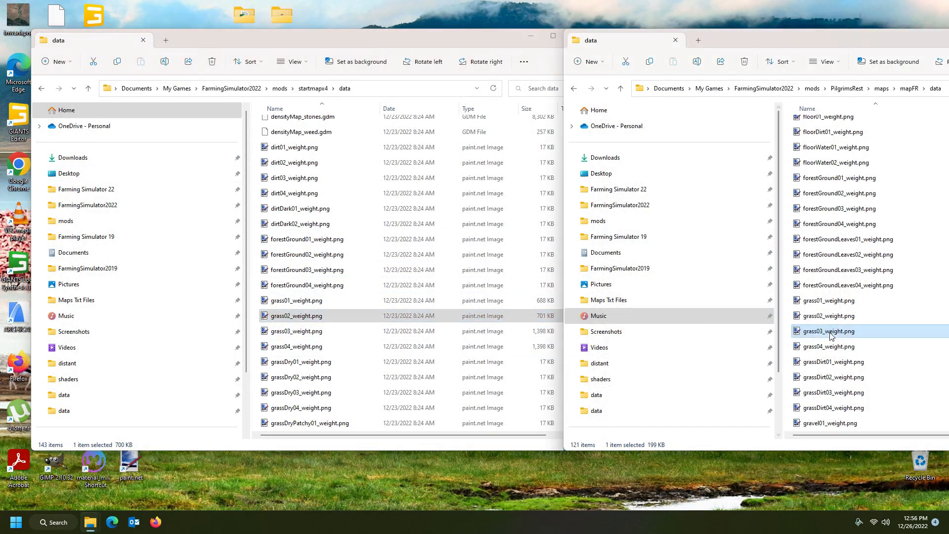
mouse_move(786, 140)
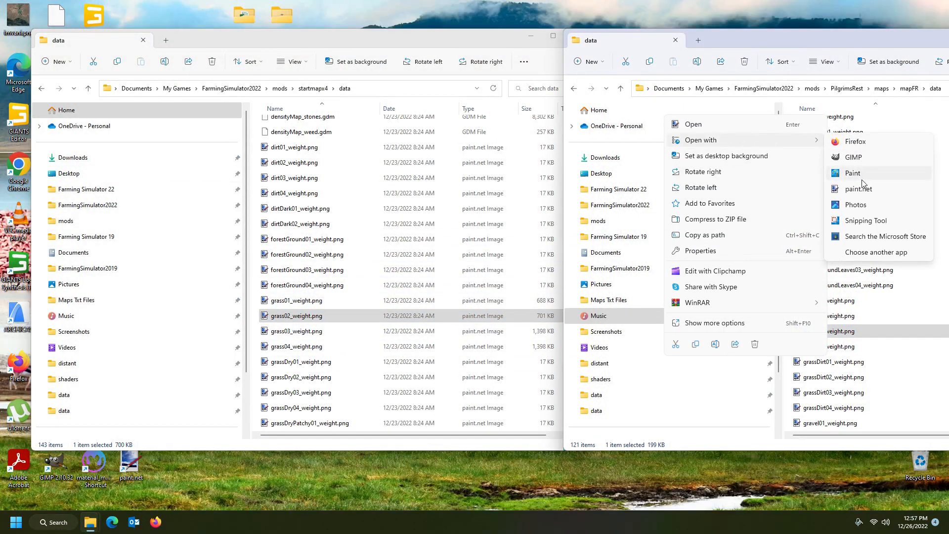
click(855, 158)
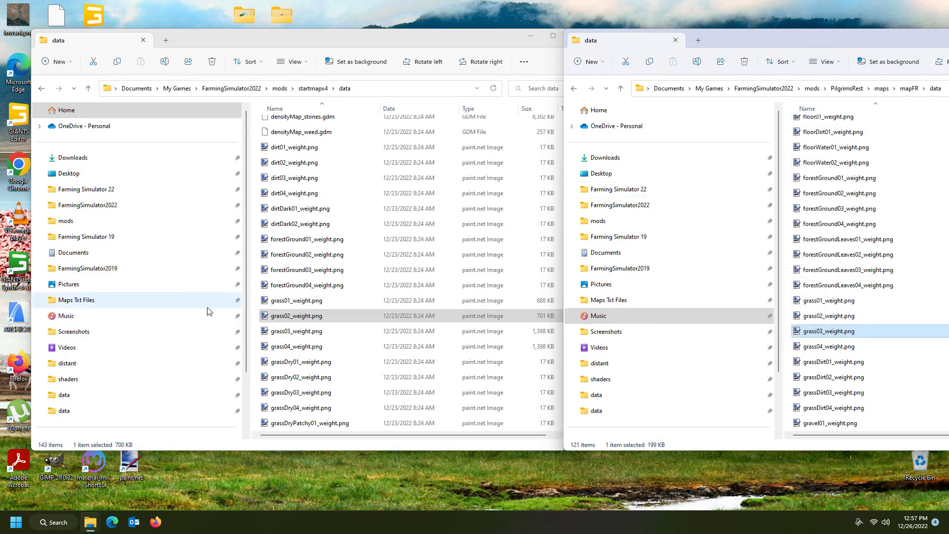
click(294, 332)
right_click(294, 332)
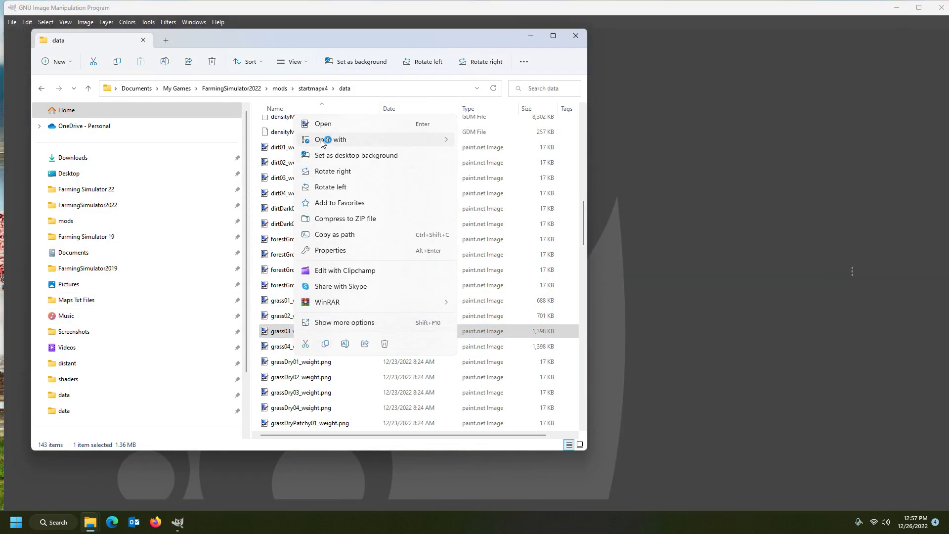
mouse_move(322, 142)
click(501, 157)
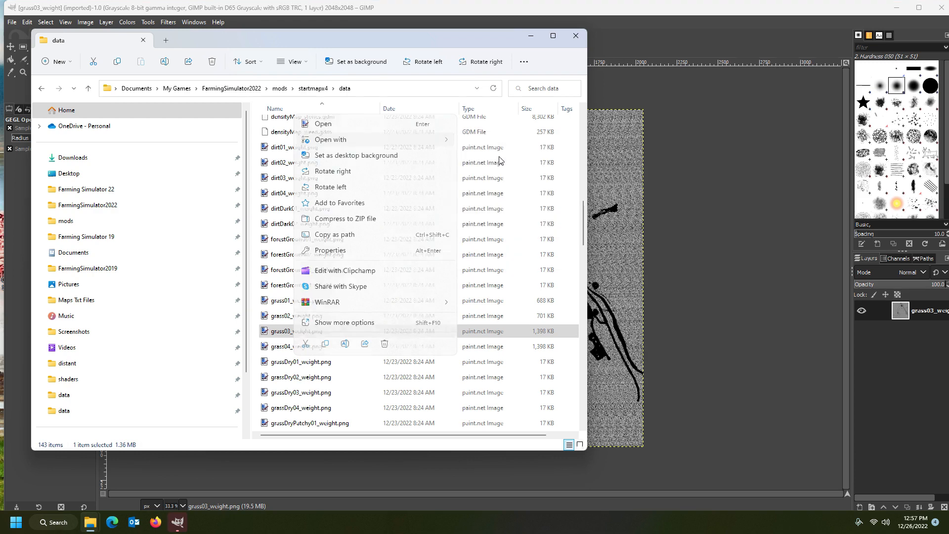
click(617, 8)
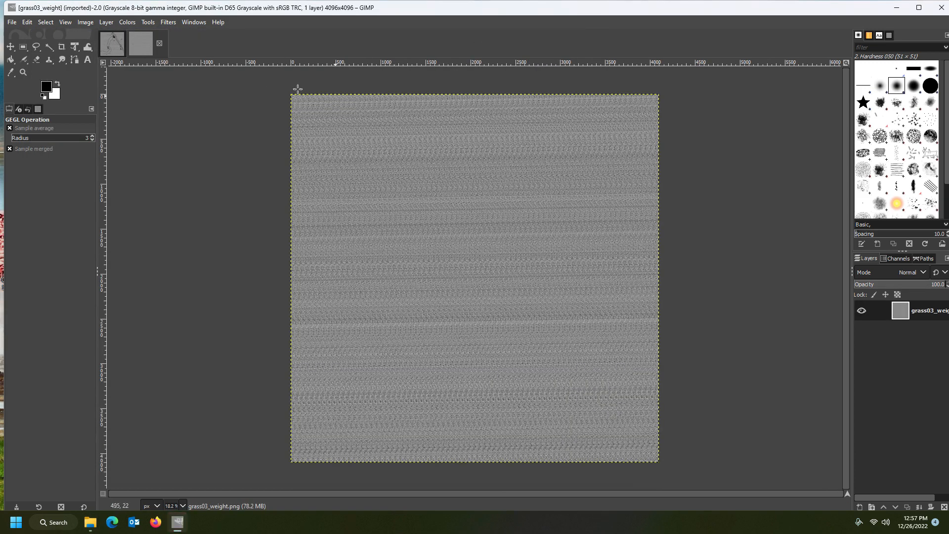
Copy the 2048x2048 PilgrimsRest grass03_weight image and paste it into startmapx4's 4096x4096 grass03_weight image.
click(113, 44)
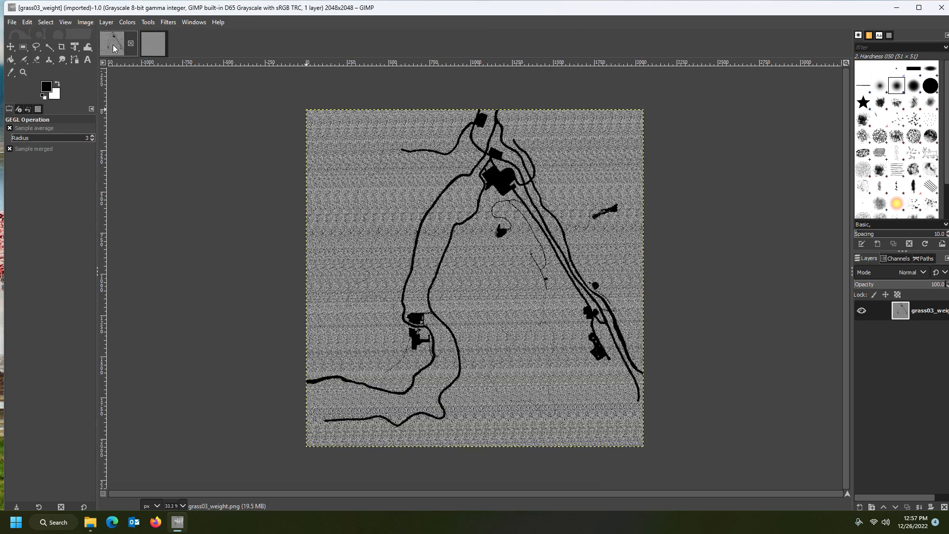
click(151, 48)
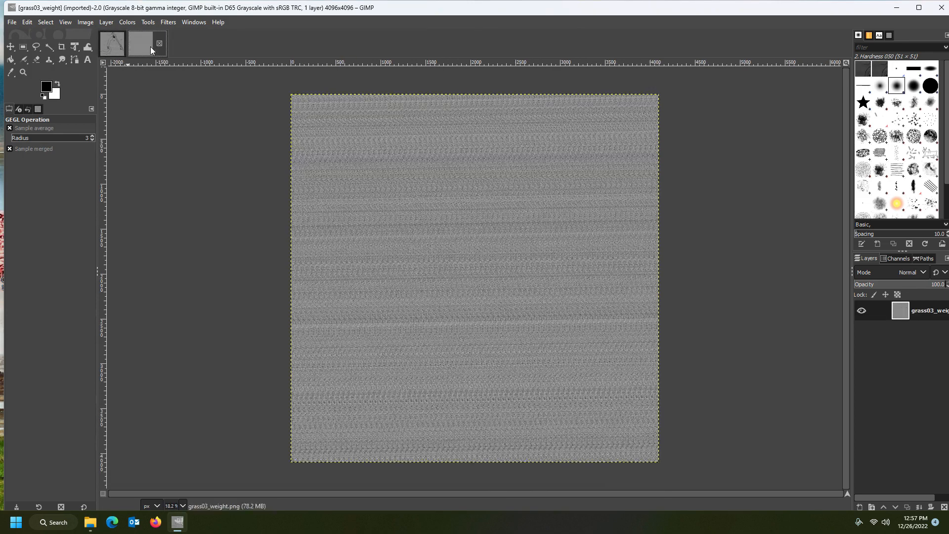
key(ctrl+v)
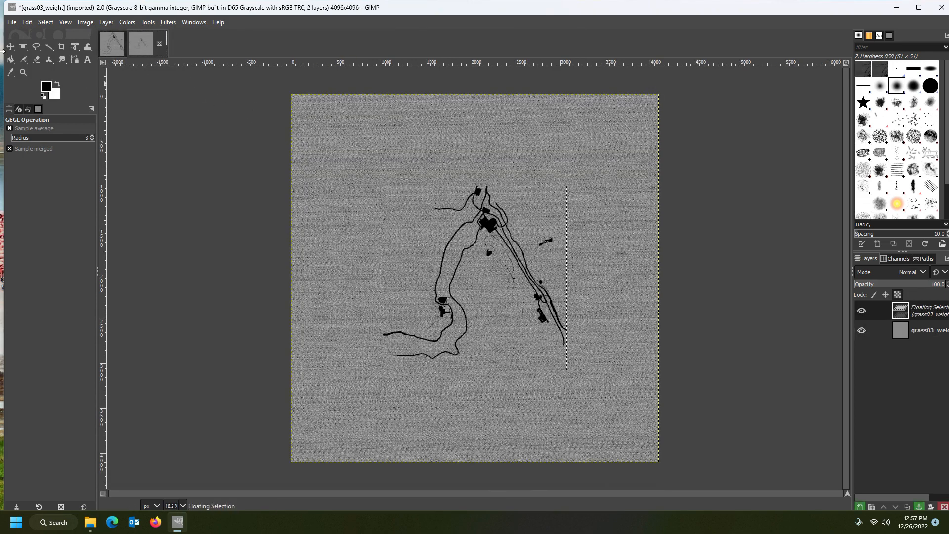
Export the combined grass03_weight image over startmapx4's grass03_weight.png, and quit GIMP discarding the unsaved changes.
click(12, 22)
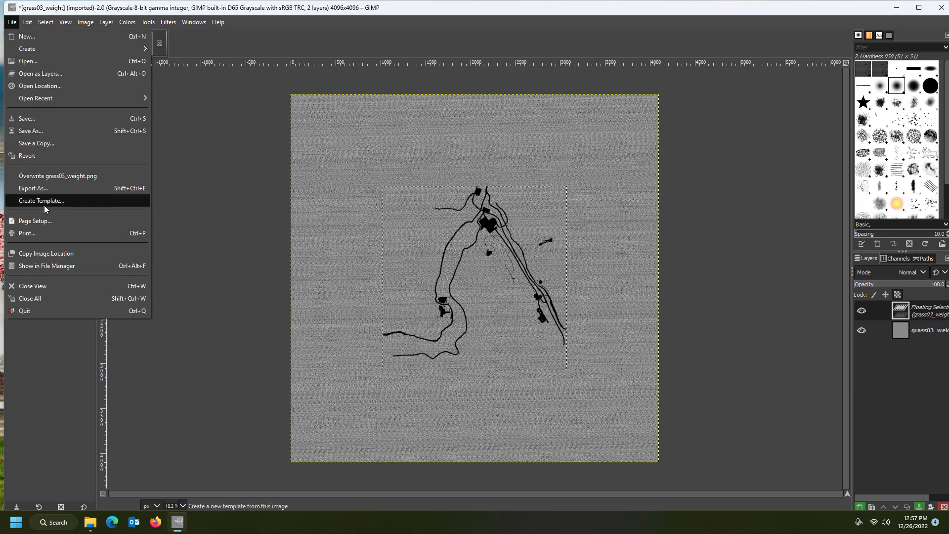
click(47, 188)
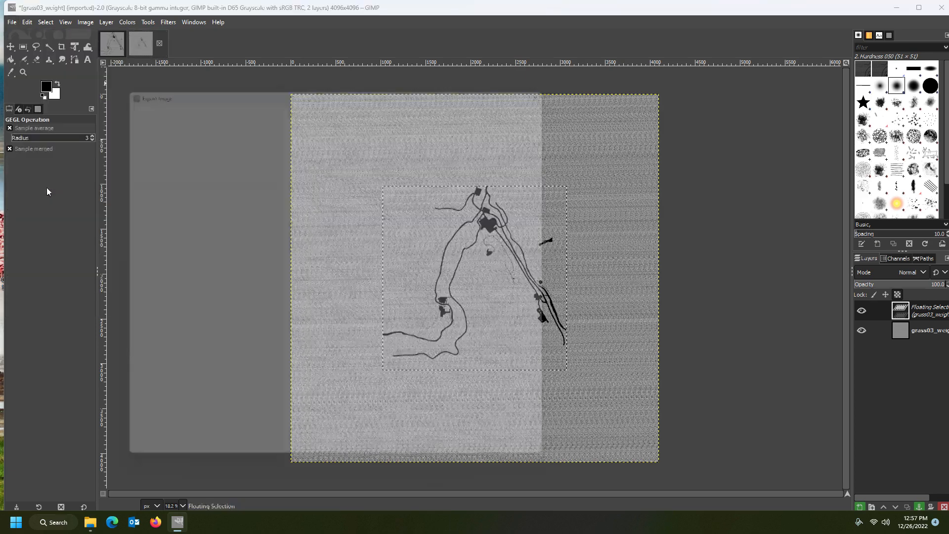
click(497, 466)
click(372, 324)
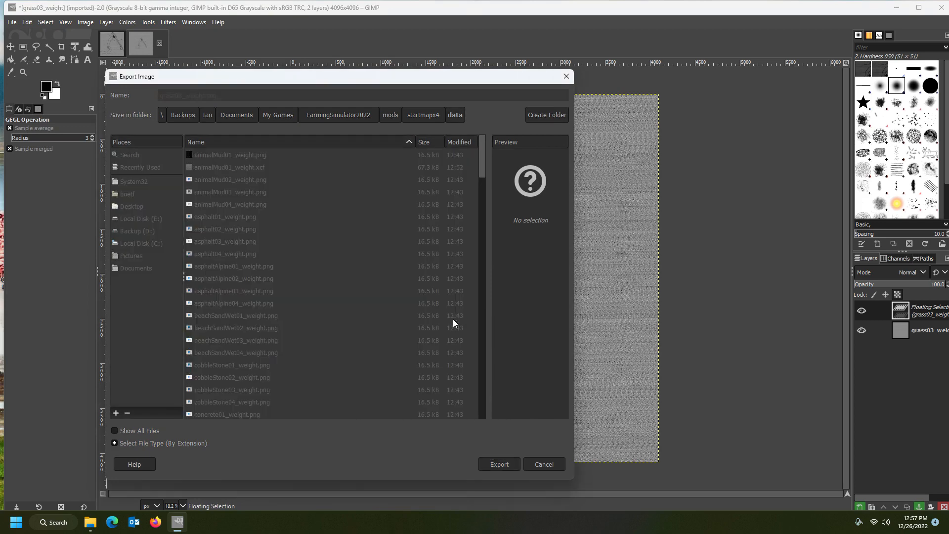
click(471, 388)
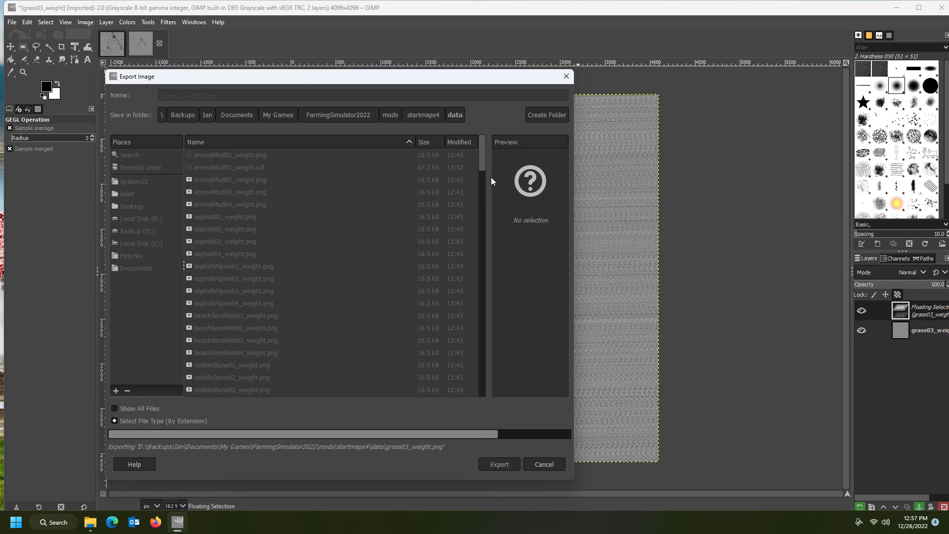
click(941, 7)
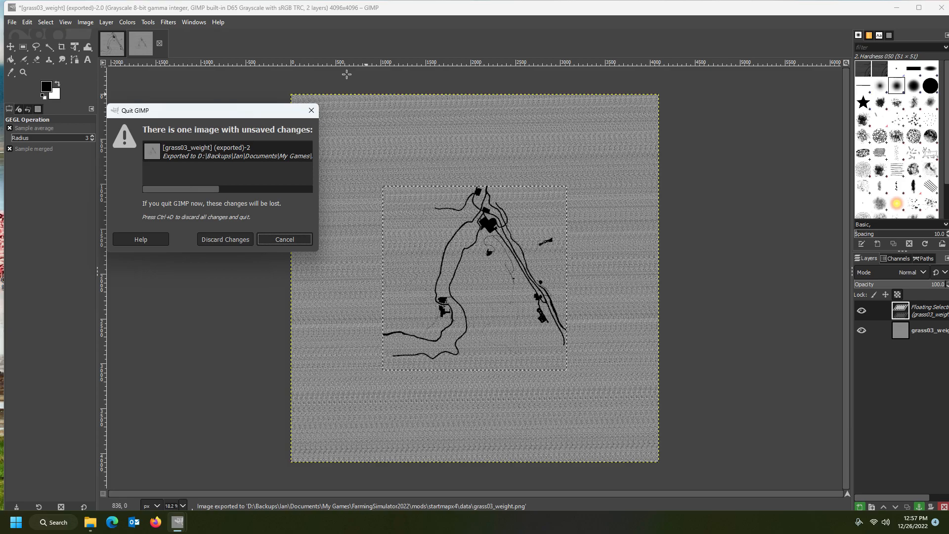
click(209, 239)
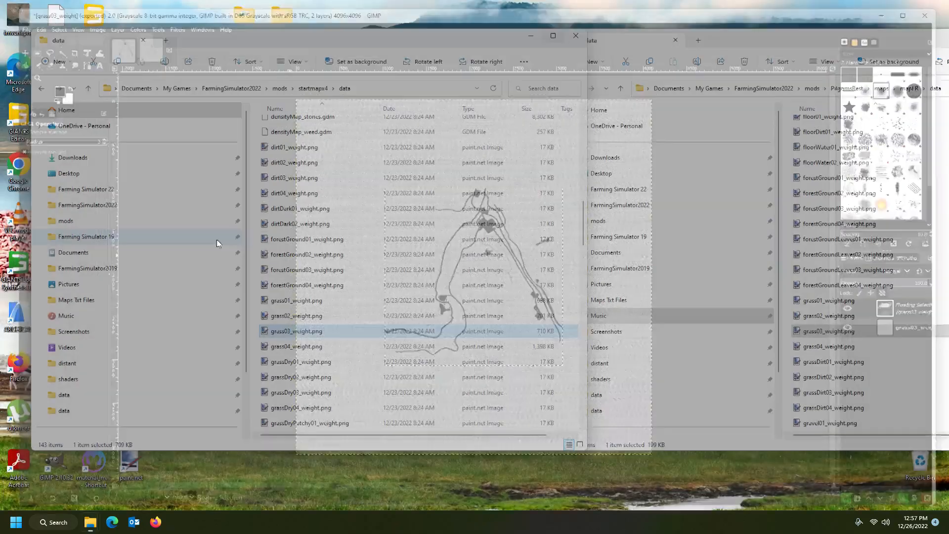
Open grass04_weight.png from both the PilgrimsRest and startmapx4 data folders in GIMP.
click(833, 348)
right_click(833, 348)
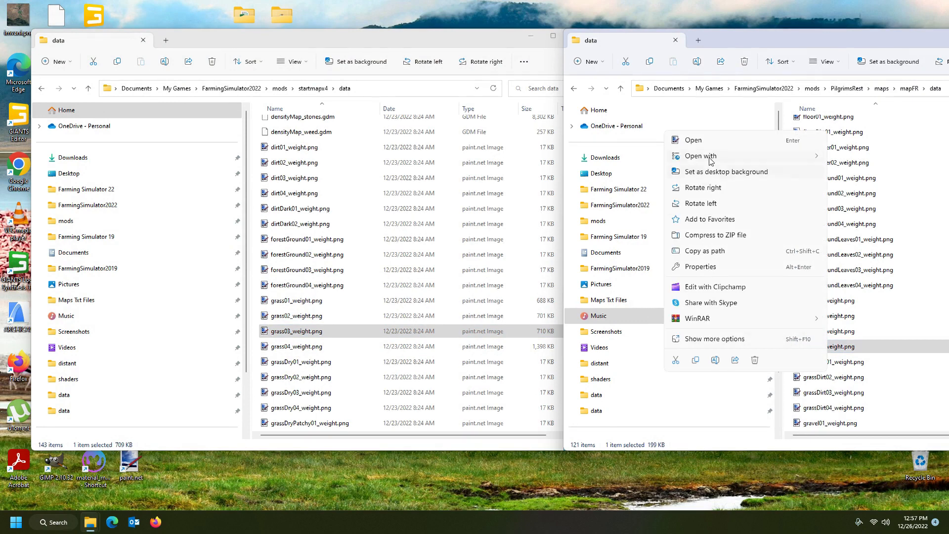
mouse_move(711, 156)
click(853, 174)
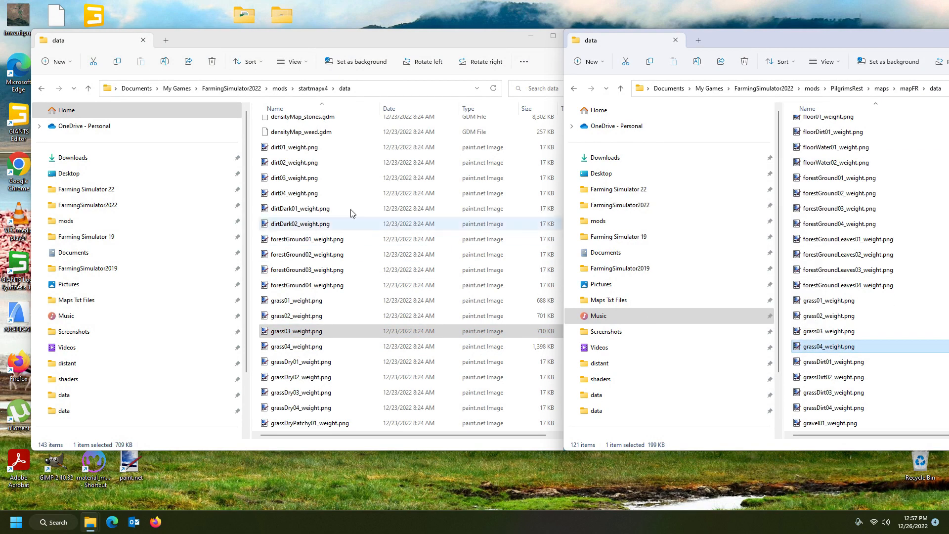
click(302, 347)
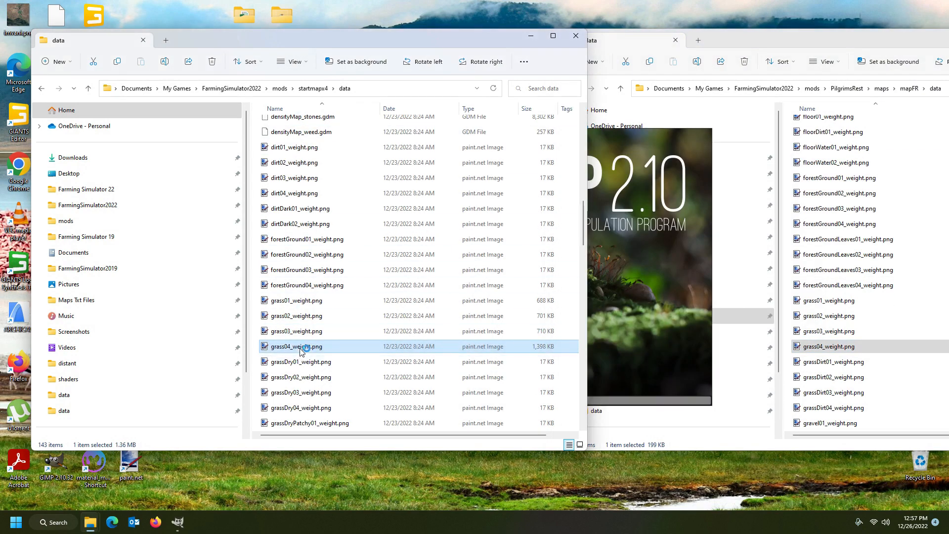
right_click(304, 348)
mouse_move(339, 155)
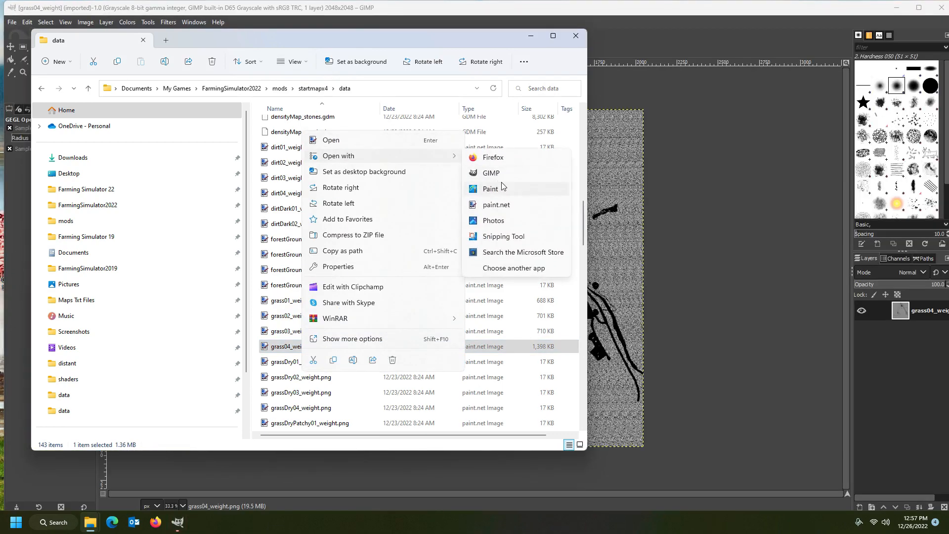
click(497, 186)
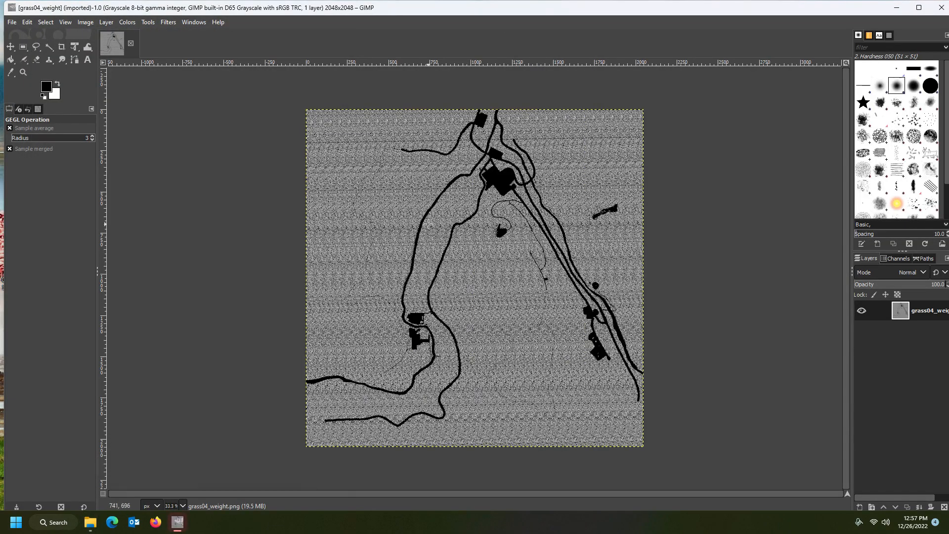
Copy the 2048x2048 PilgrimsRest grass04_weight image and paste it into startmapx4's 4096x4096 grass04_weight image.
click(112, 43)
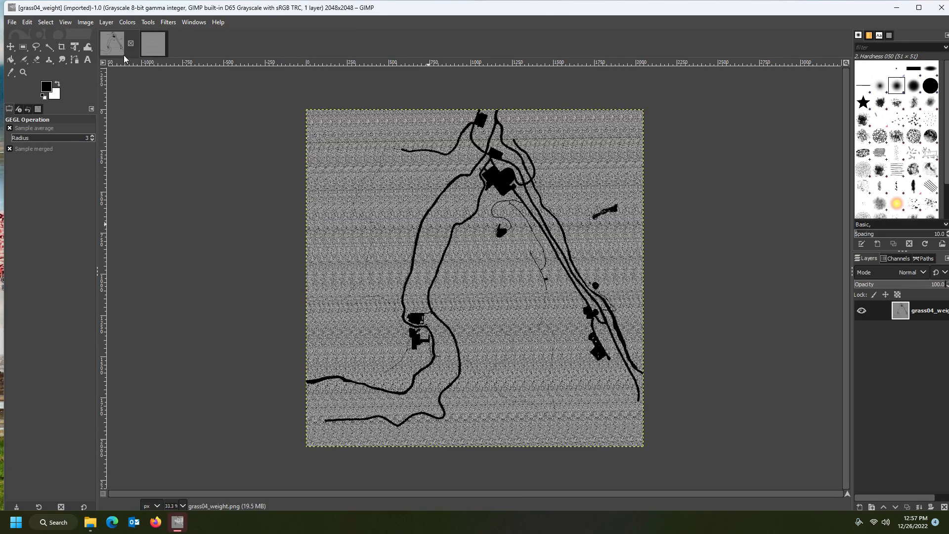
click(141, 44)
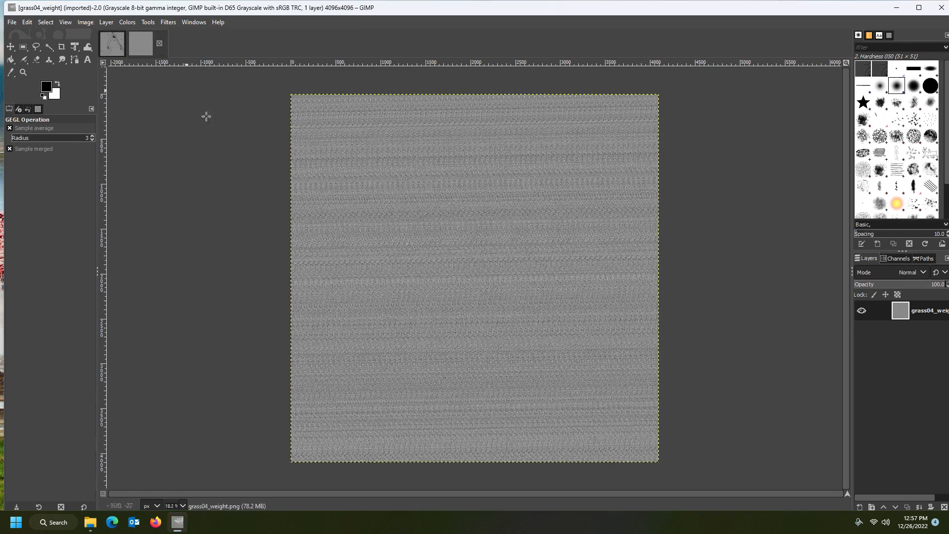
key(ctrl+v)
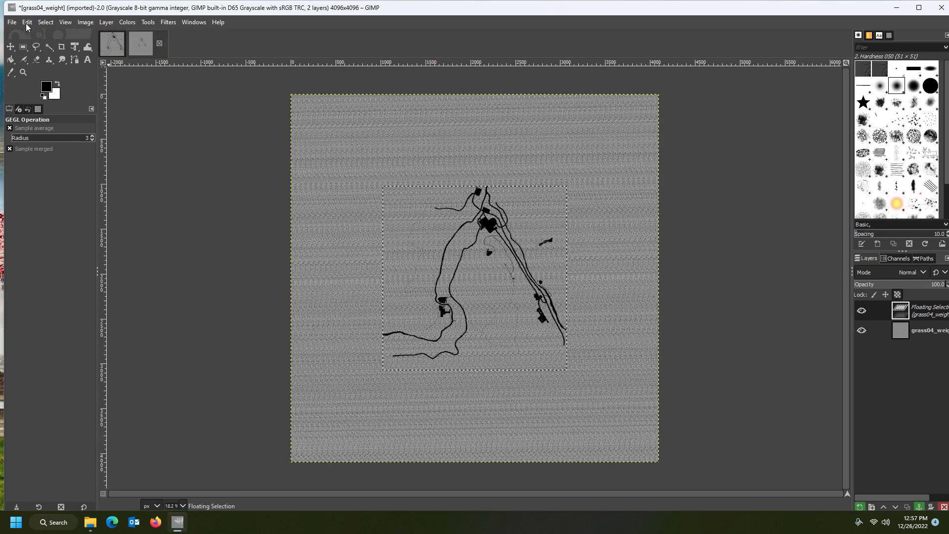
Export the combined grass04_weight image over startmapx4's grass04_weight.png, and quit GIMP discarding the unsaved changes.
click(12, 23)
click(33, 188)
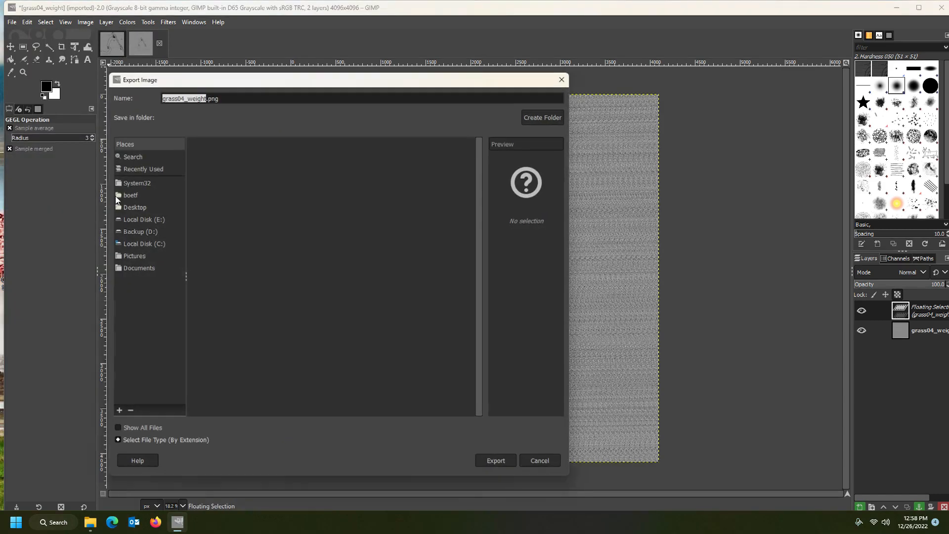
click(491, 466)
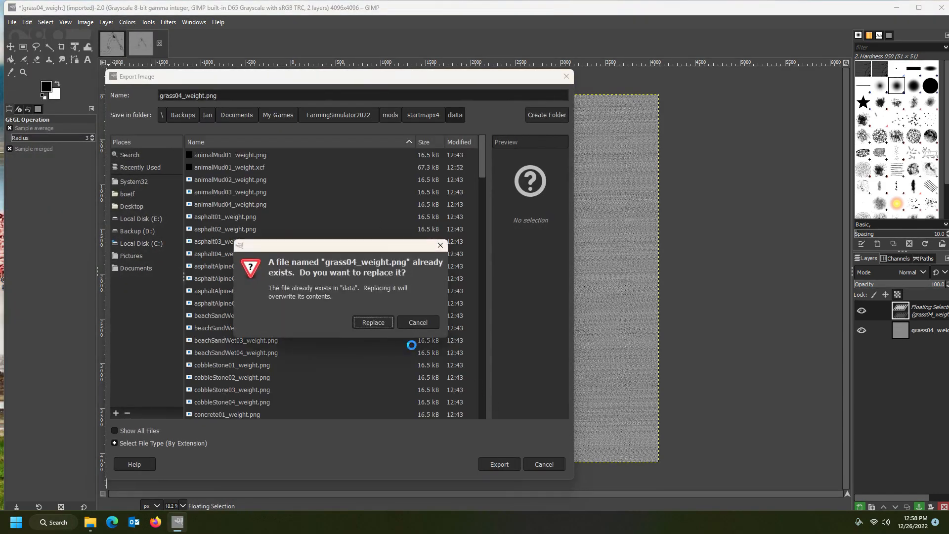
click(373, 322)
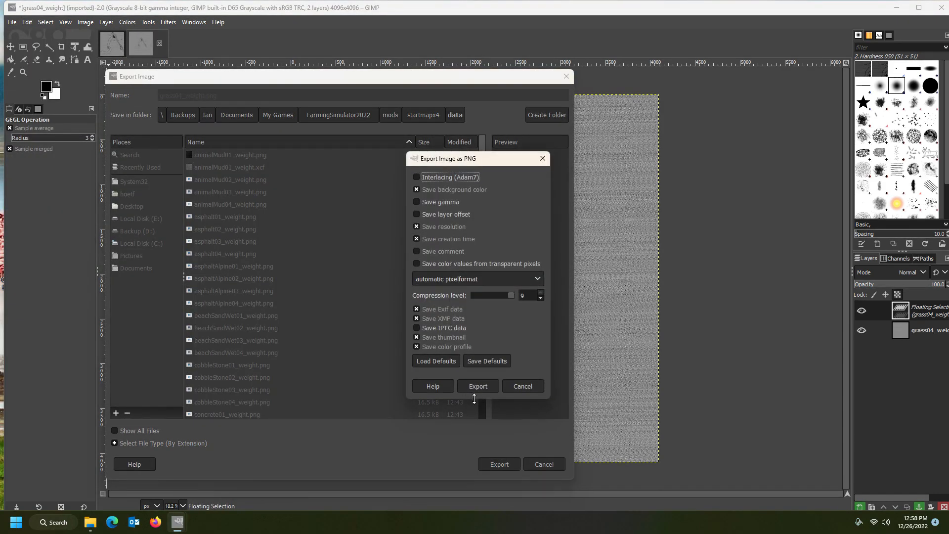
click(481, 390)
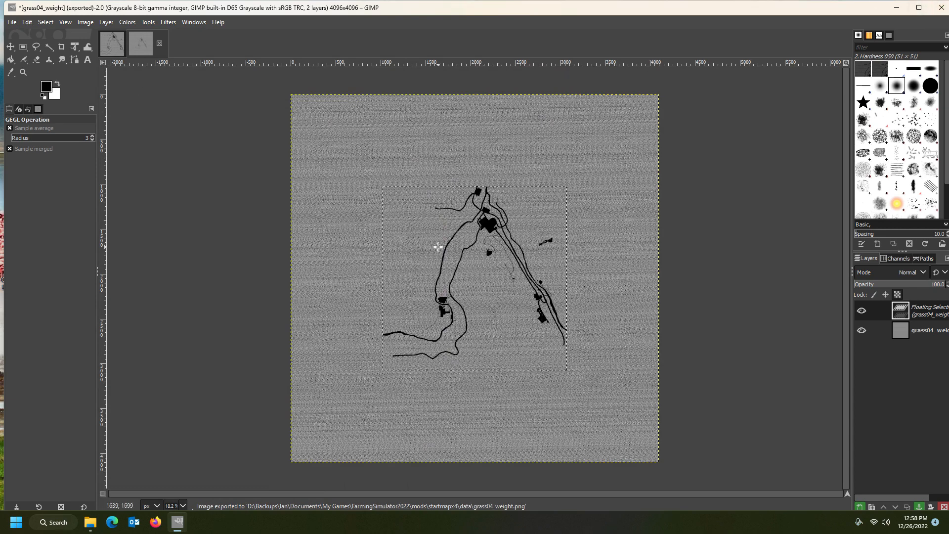
click(941, 9)
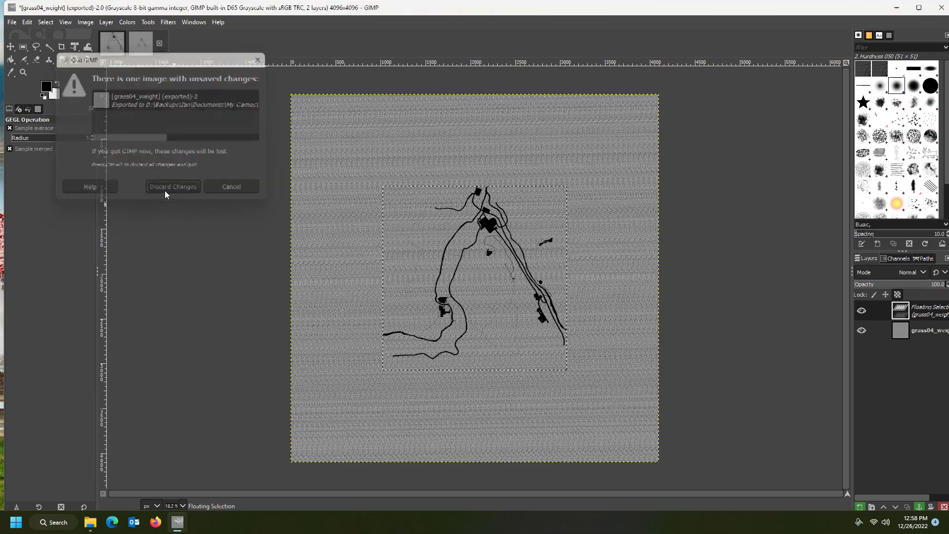
click(165, 190)
Open startmapx4's map.i3d in GIANTS Editor and inspect the ground textures on the terrain.
click(313, 88)
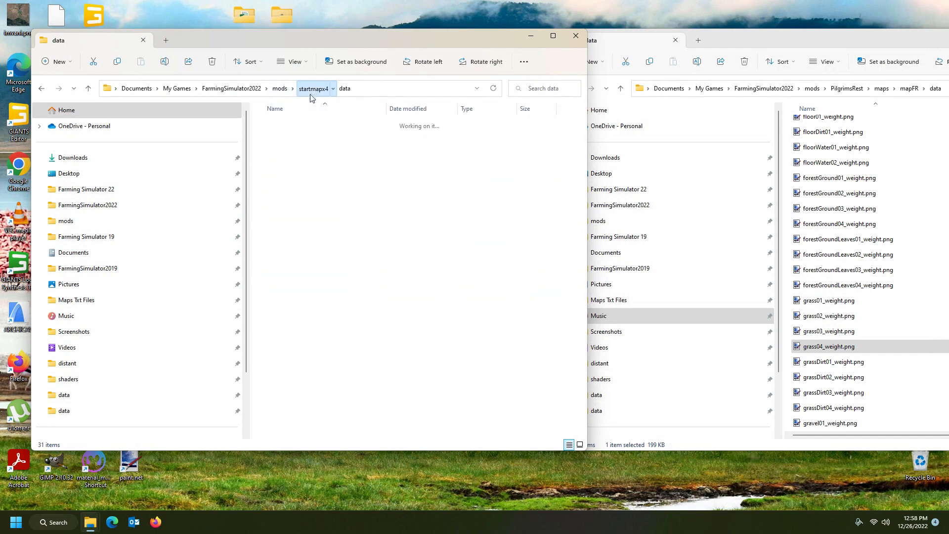
scroll(307, 244, down, 3)
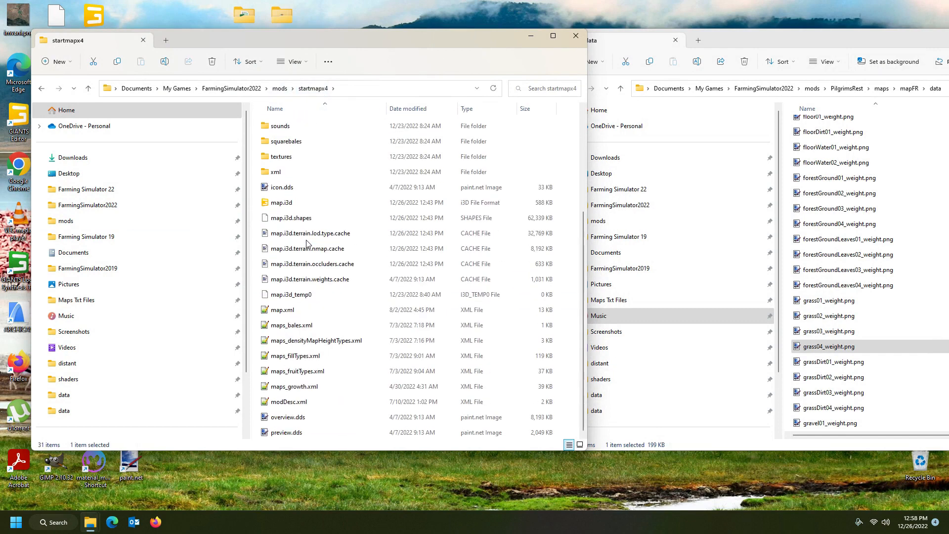
double_click(299, 203)
click(450, 320)
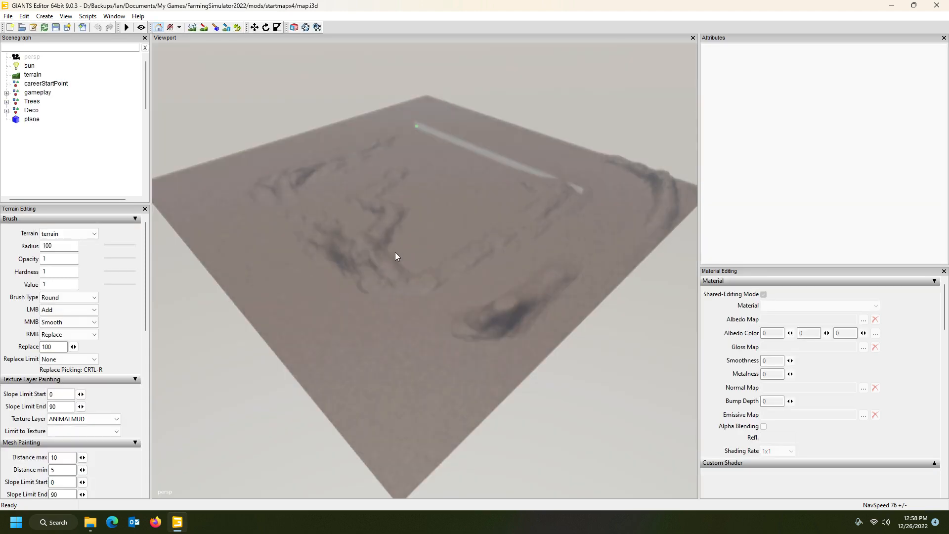
alt+drag(396, 252, 409, 266)
scroll(391, 237, up, 5)
scroll(409, 263, down, 5)
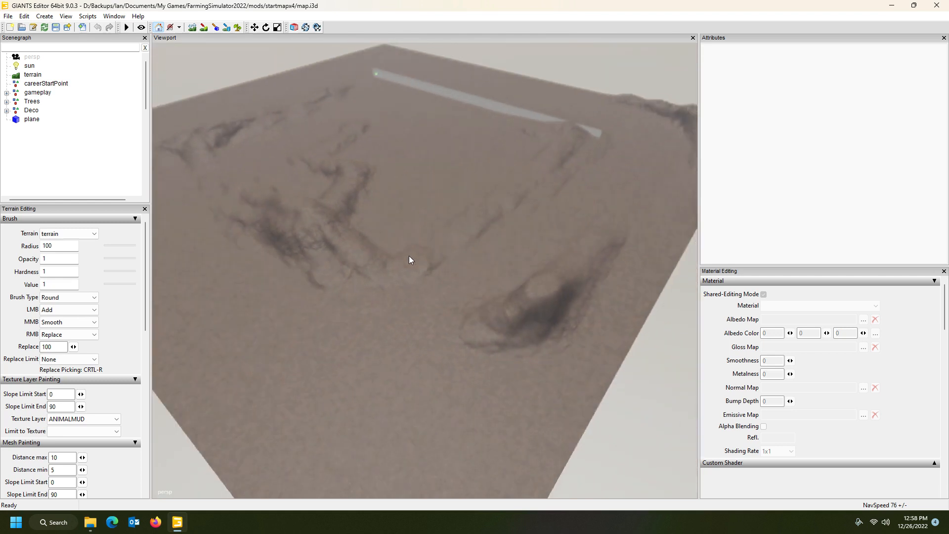
Check the editor's console log for terrain weight map errors, and close GIANTS Editor without saving the map.
click(115, 18)
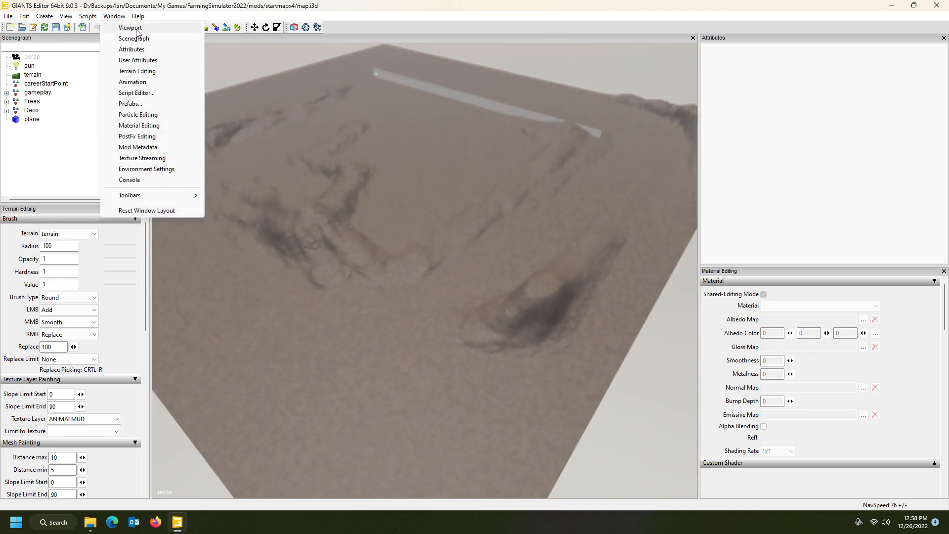
click(153, 181)
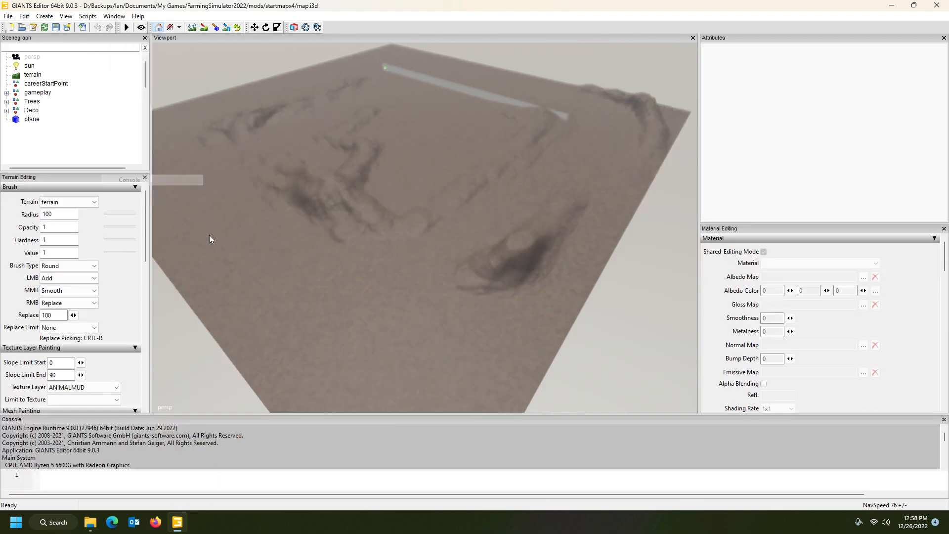
drag(404, 198, 404, 199)
scroll(72, 325, down, 12)
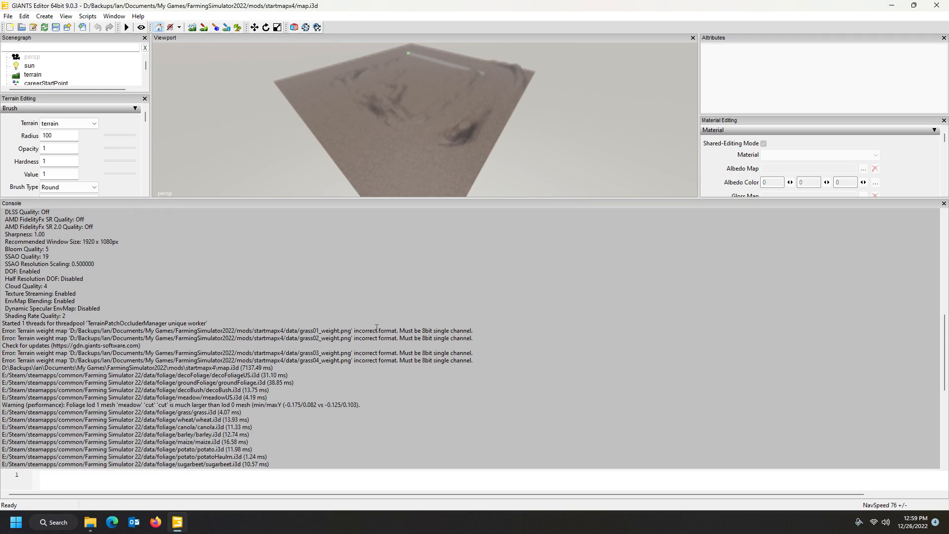
click(944, 202)
click(937, 5)
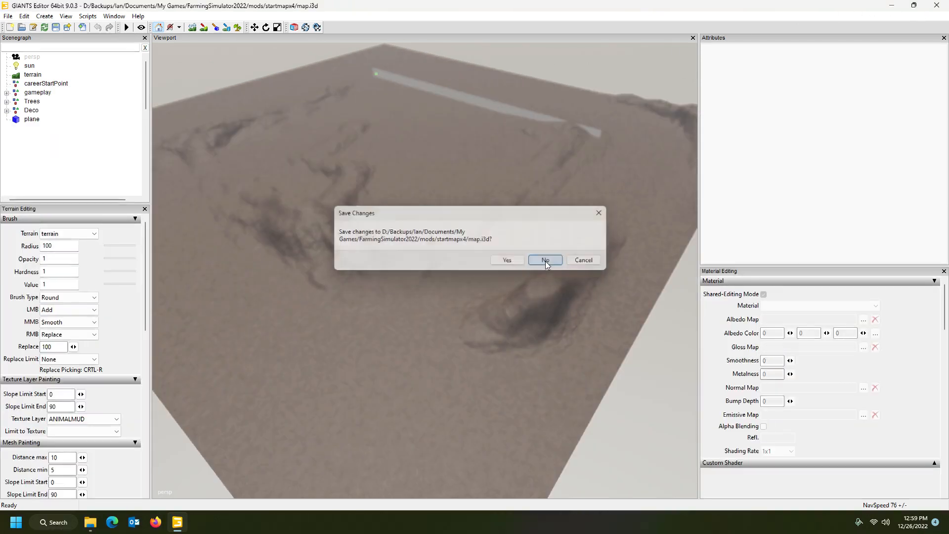
click(544, 260)
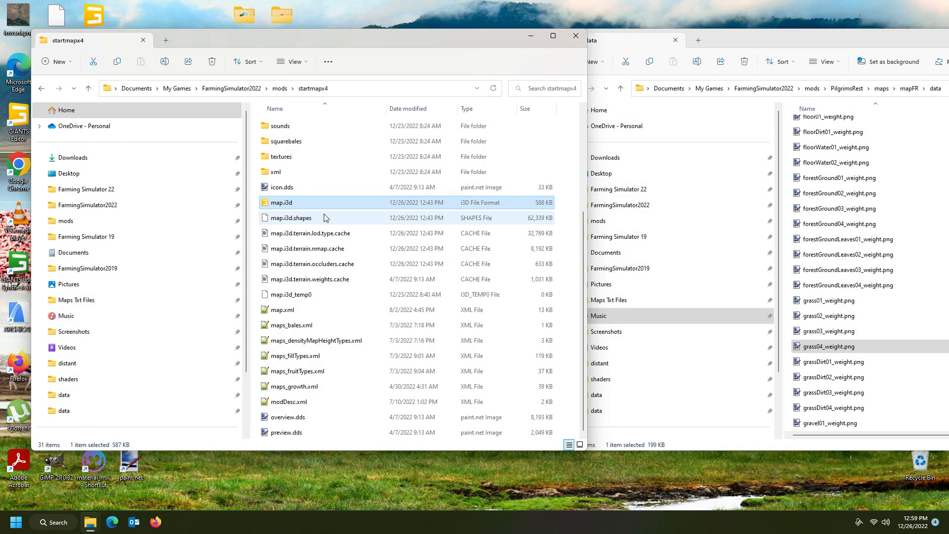
Delete the stray animalMud01_weight.xcf file from startmapx4's data folder.
scroll(331, 218, up, 4)
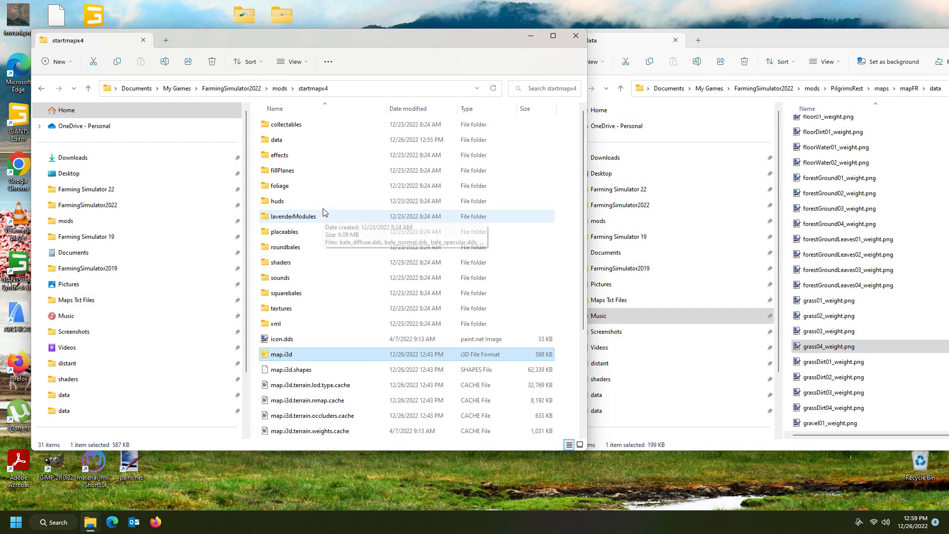
double_click(277, 140)
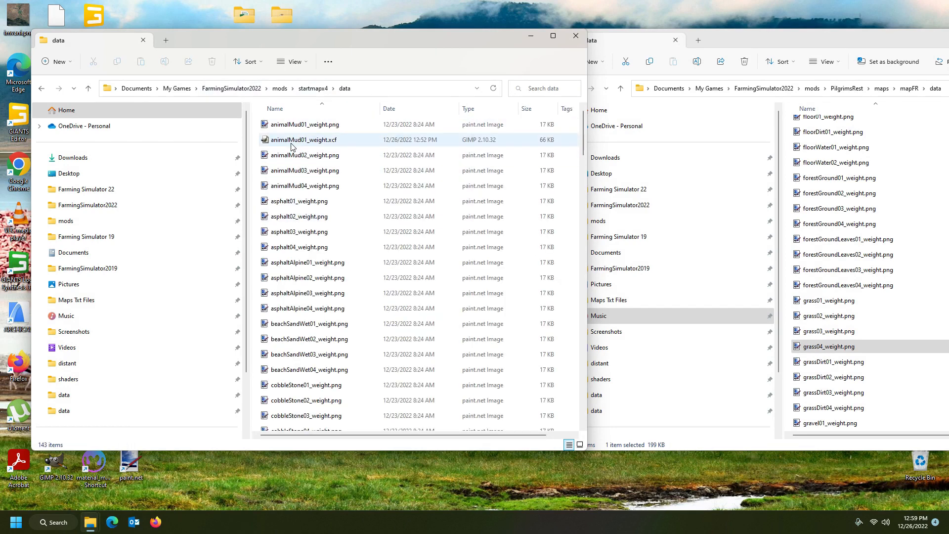
click(292, 143)
key(Delete)
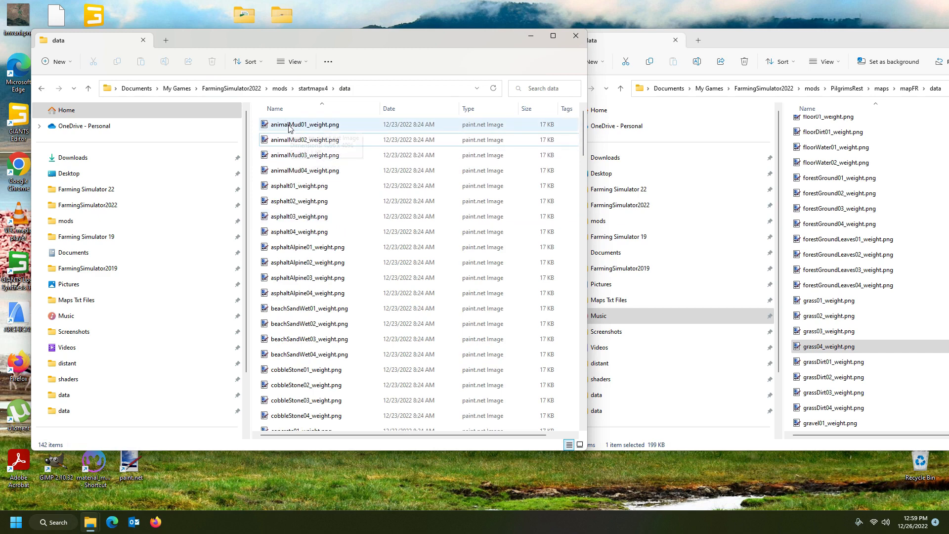
Open grass01_weight.png from startmapx4's data folder in GIMP.
scroll(290, 148, down, 8)
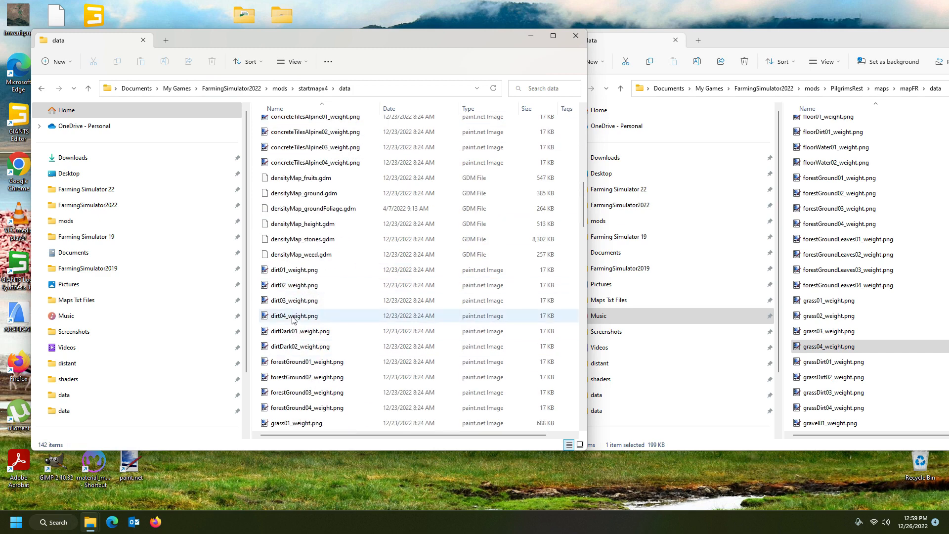
scroll(293, 297, down, 5)
scroll(312, 374, down, 2)
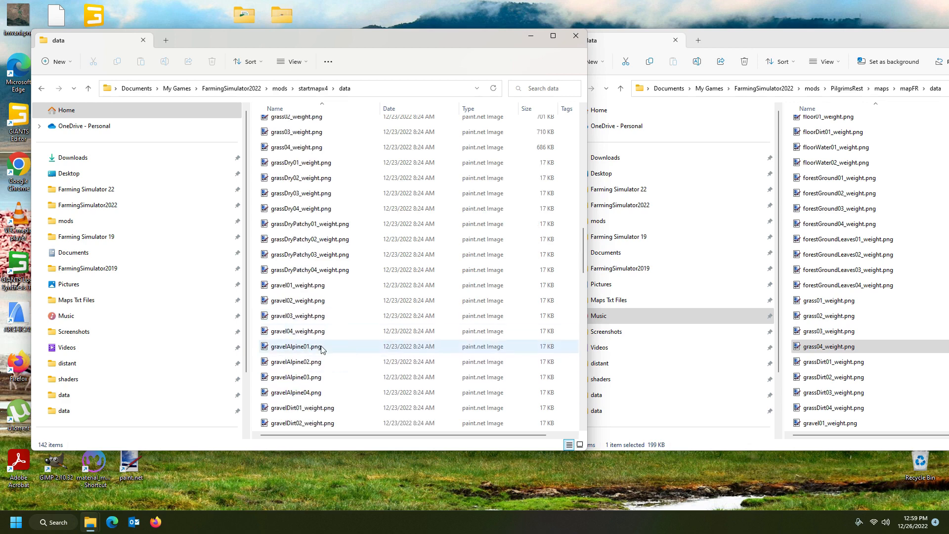
scroll(297, 287, up, 2)
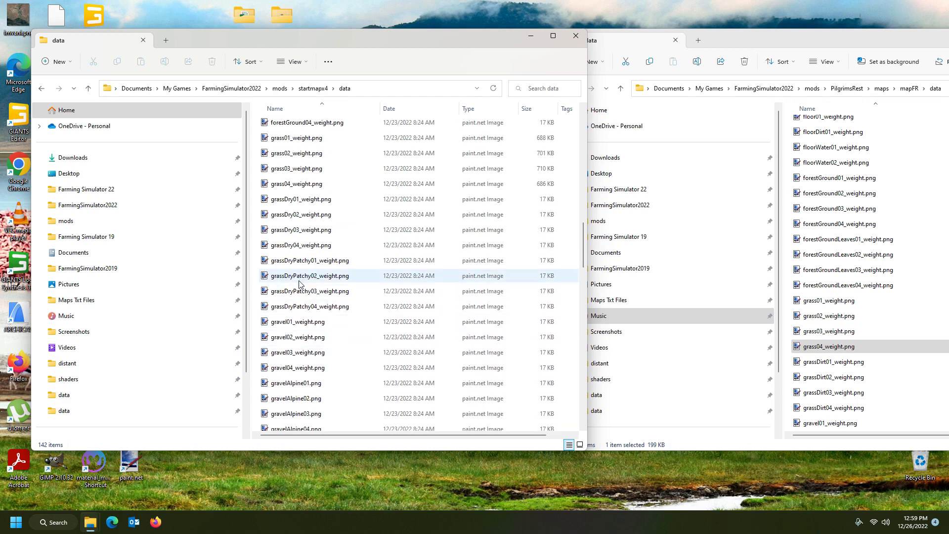
click(297, 190)
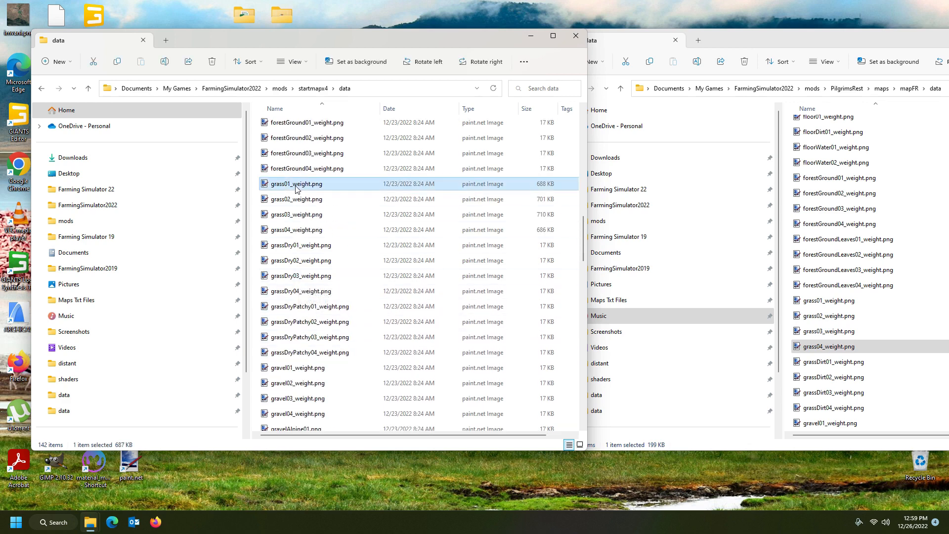
right_click(297, 189)
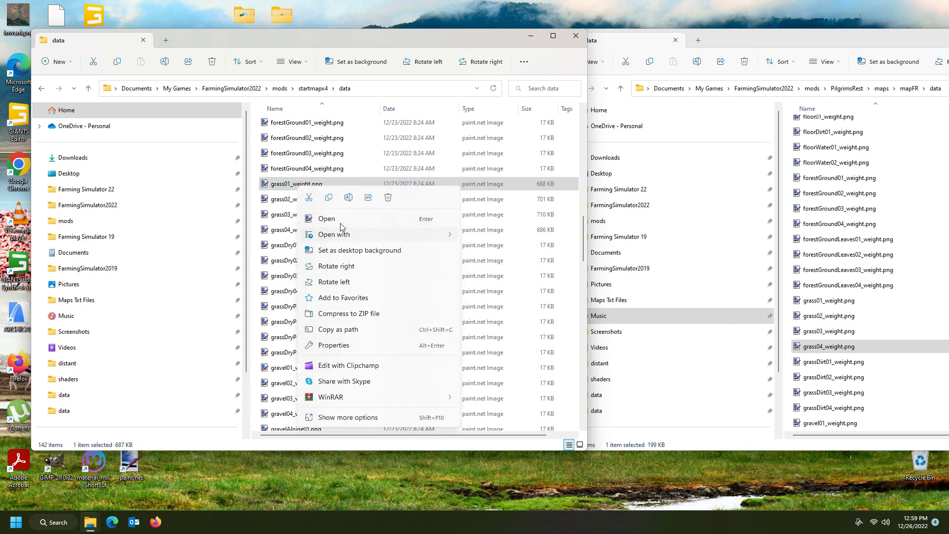
mouse_move(386, 239)
click(503, 252)
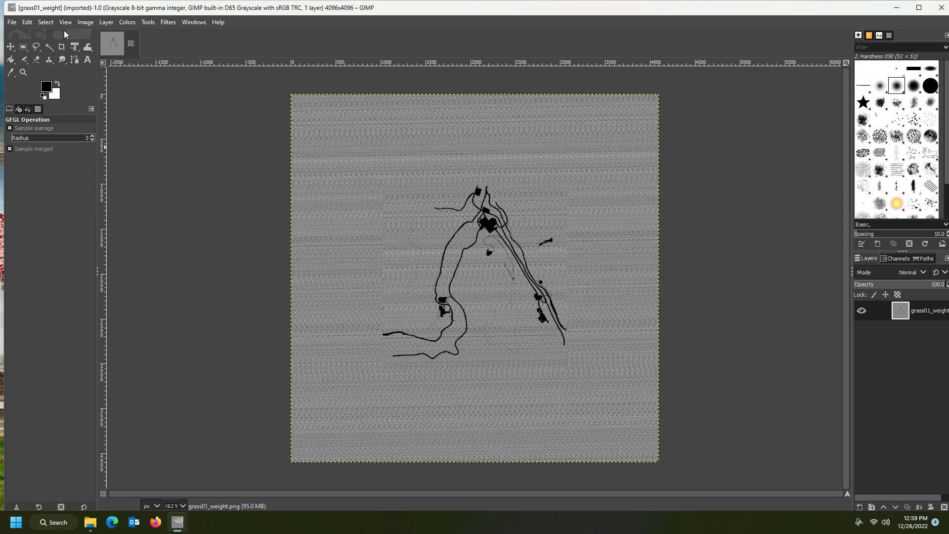
Export the grass01_weight image over the original PNG with the pixel format set to 8bpc GRAY.
click(12, 22)
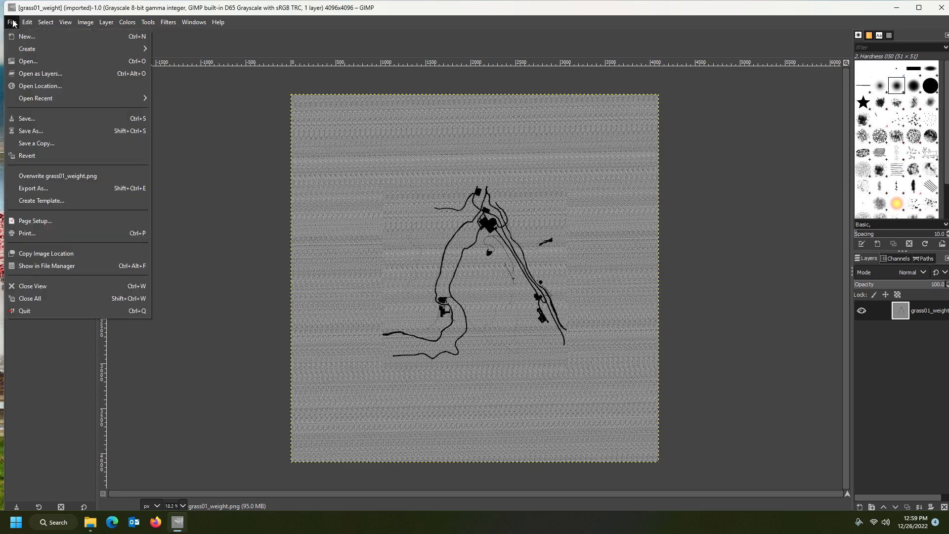
click(29, 189)
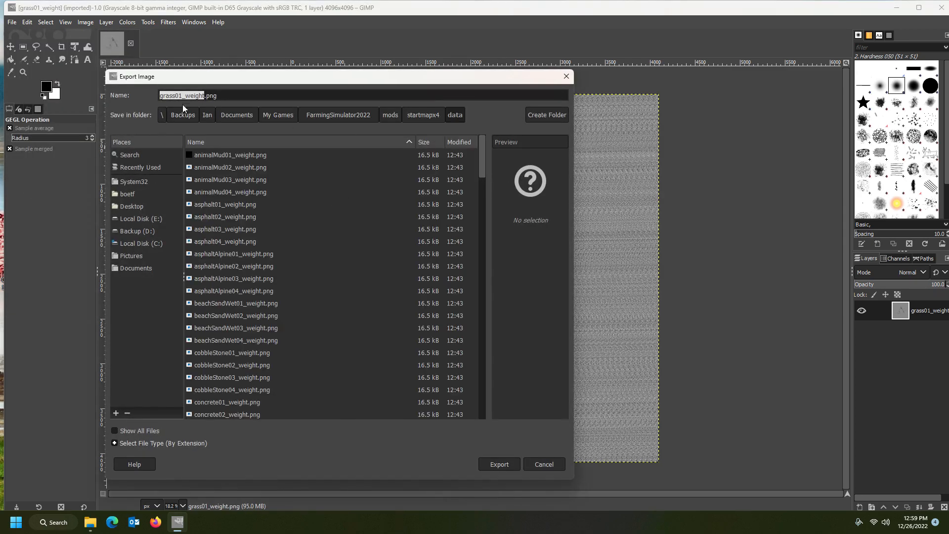
click(499, 464)
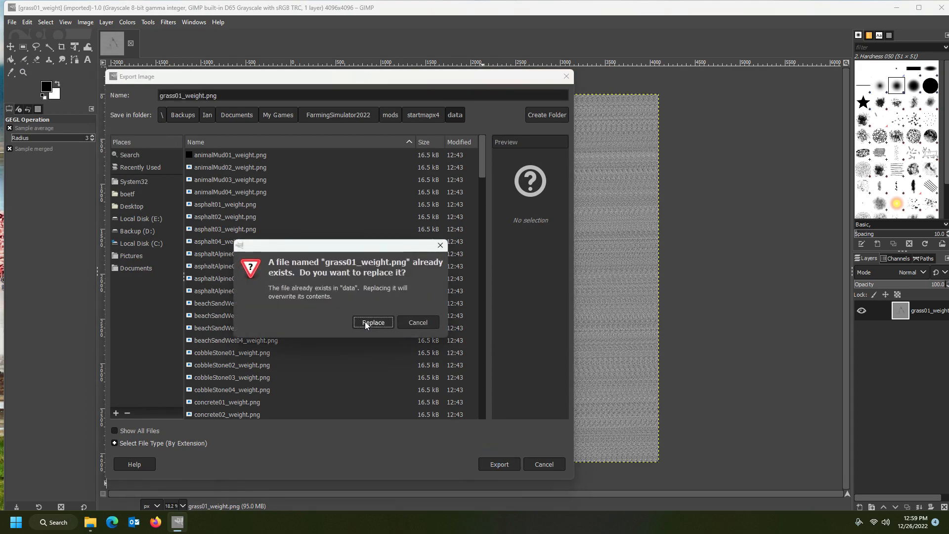
click(366, 322)
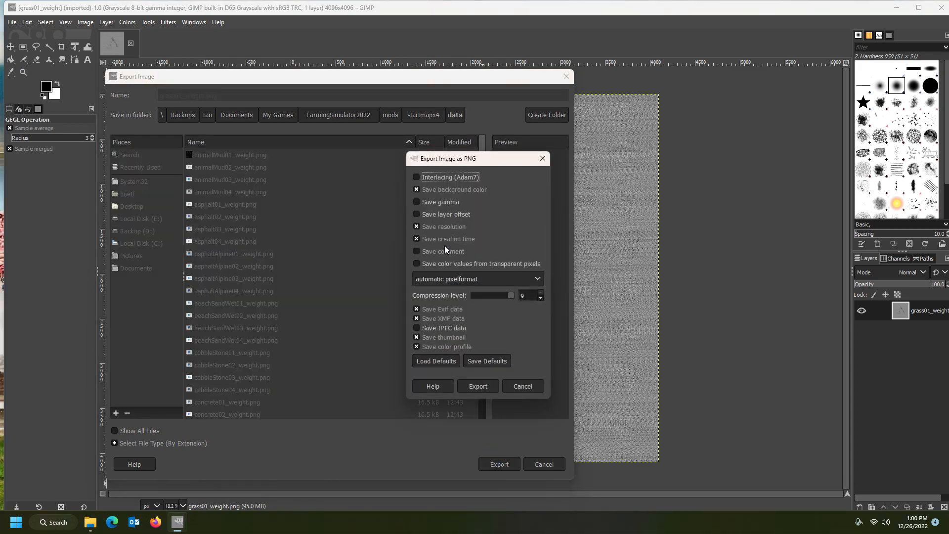
click(446, 279)
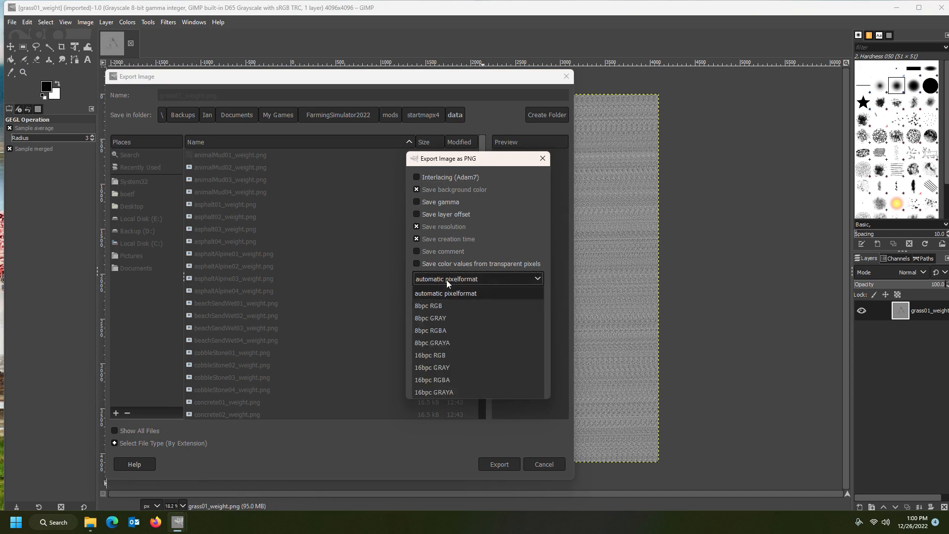
click(446, 320)
click(478, 386)
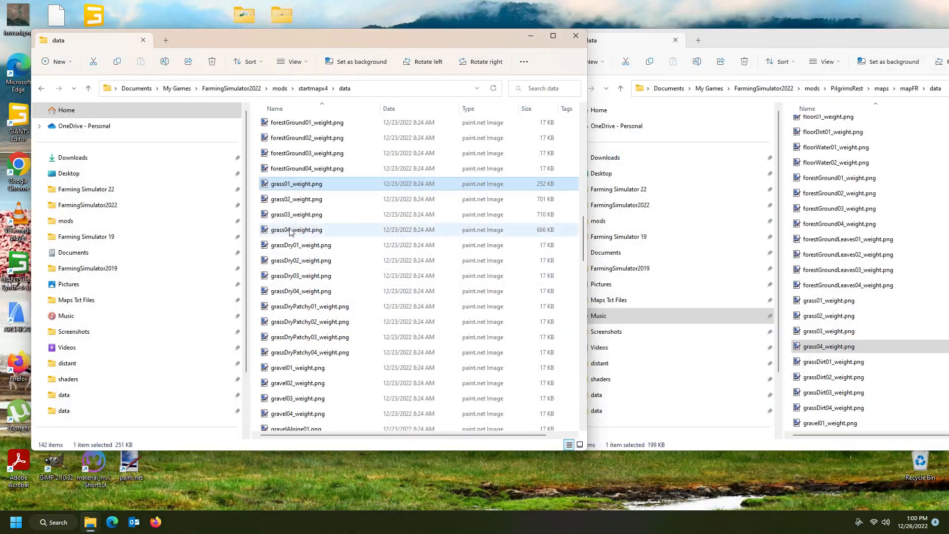
Open startmapx4's grass02_weight.png in GIMP, export it over the original PNG with pixel format 8bpc GRAY, and close GIMP.
right_click(291, 200)
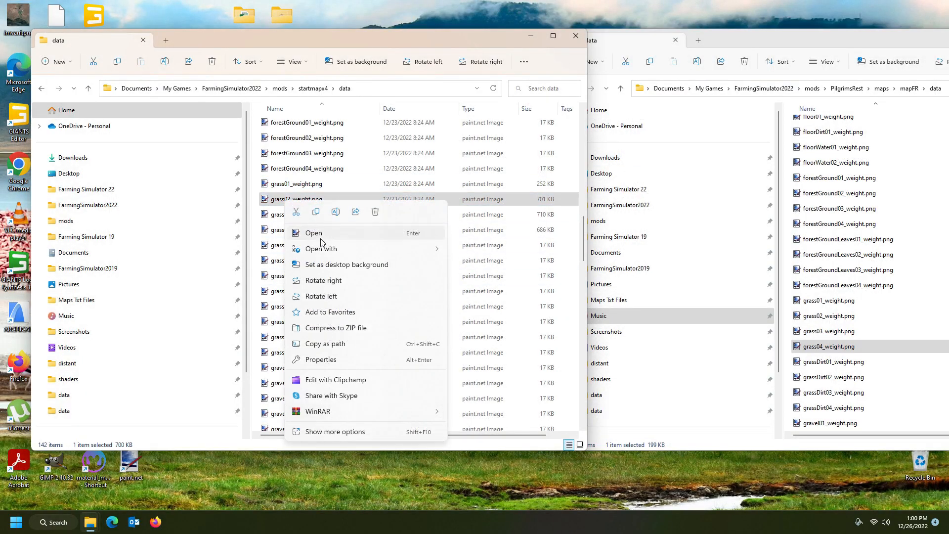
click(485, 266)
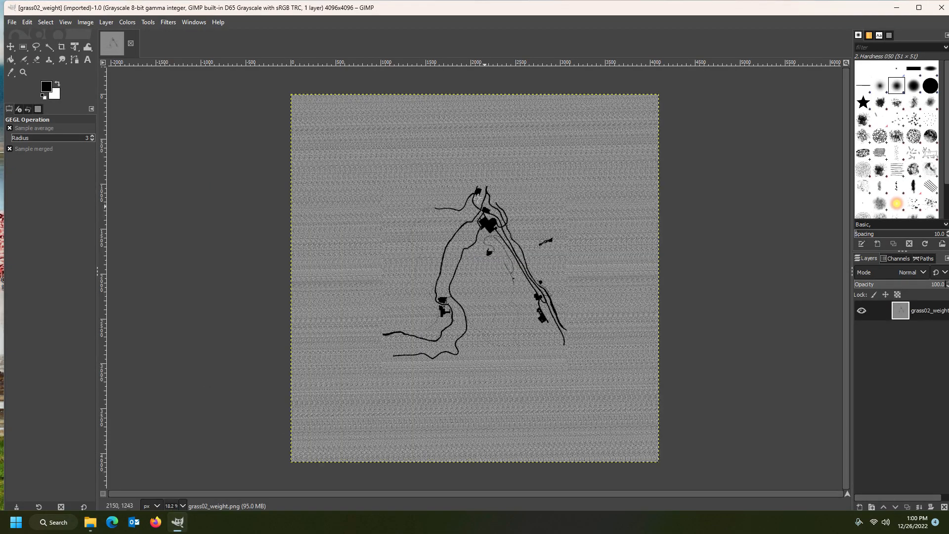
click(11, 23)
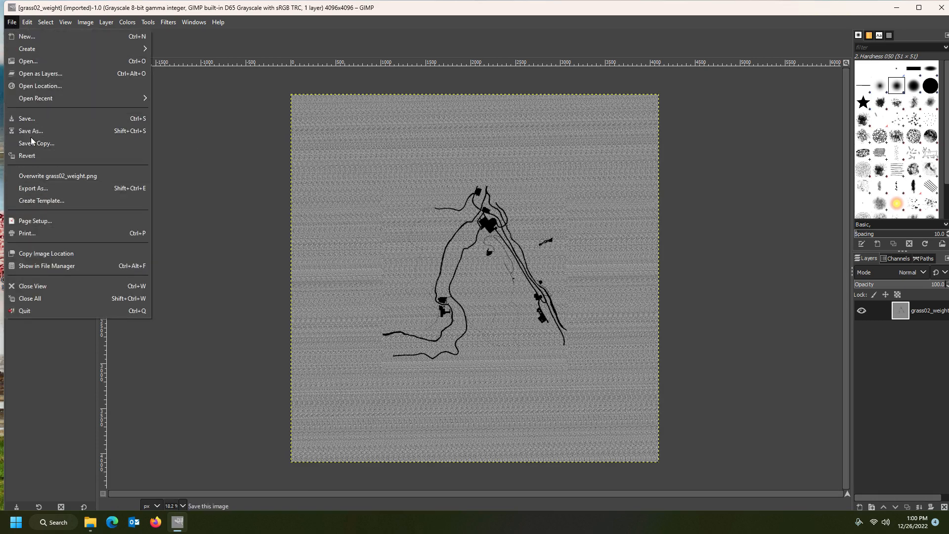
click(41, 188)
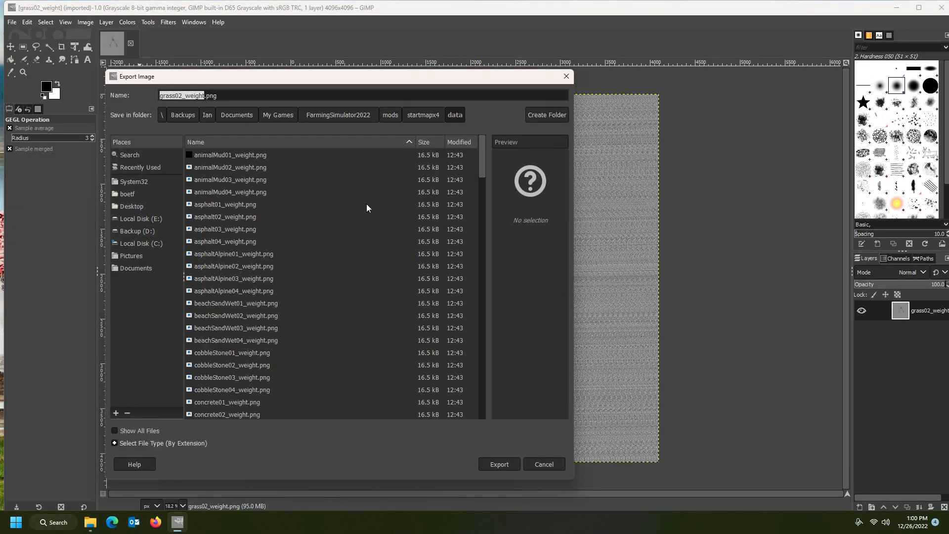
click(499, 464)
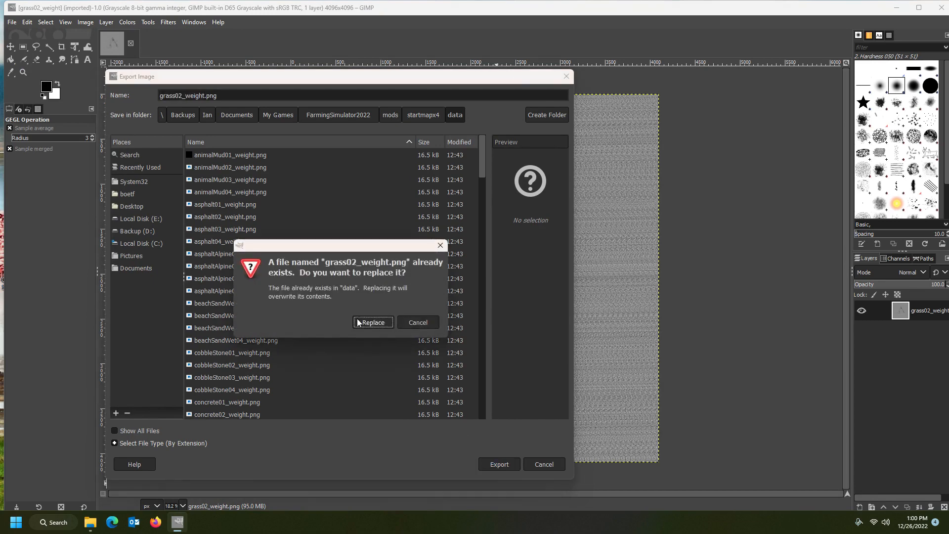
click(369, 319)
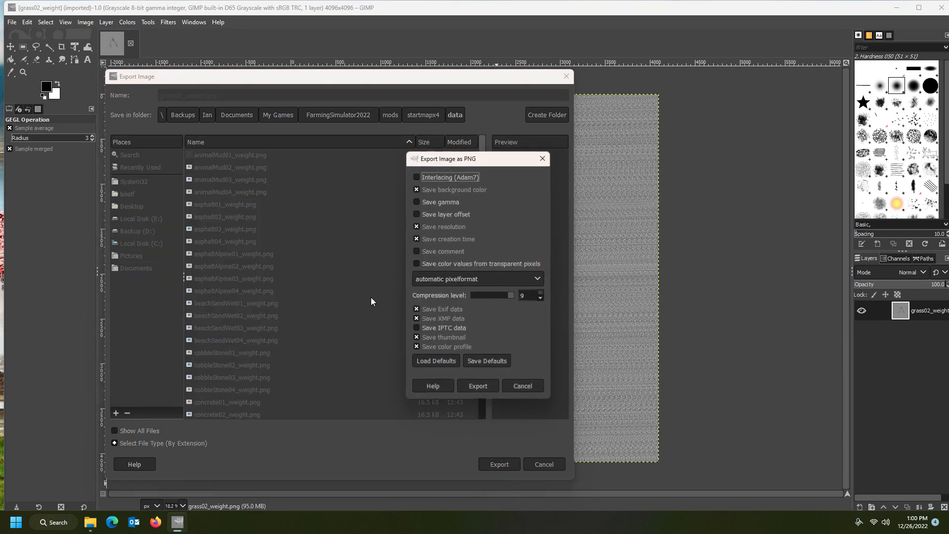
click(445, 284)
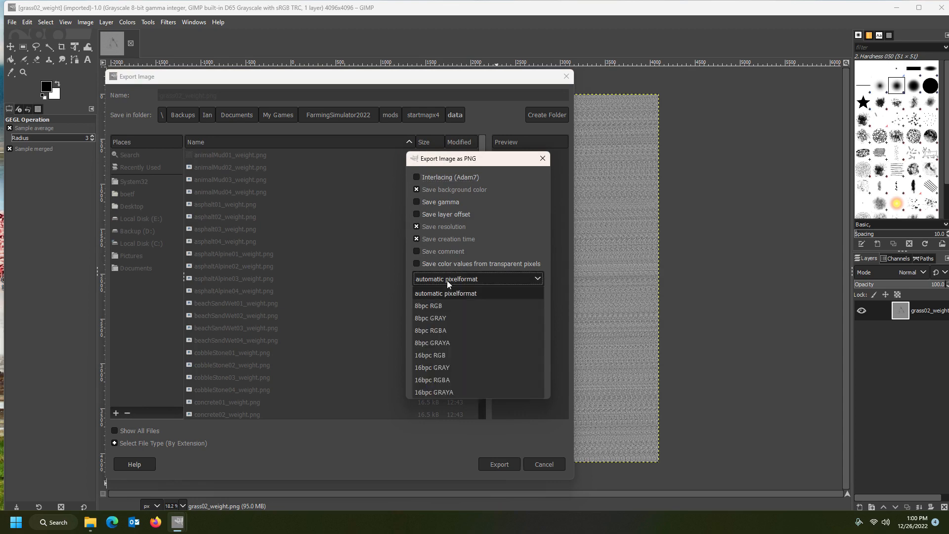
click(448, 317)
click(482, 388)
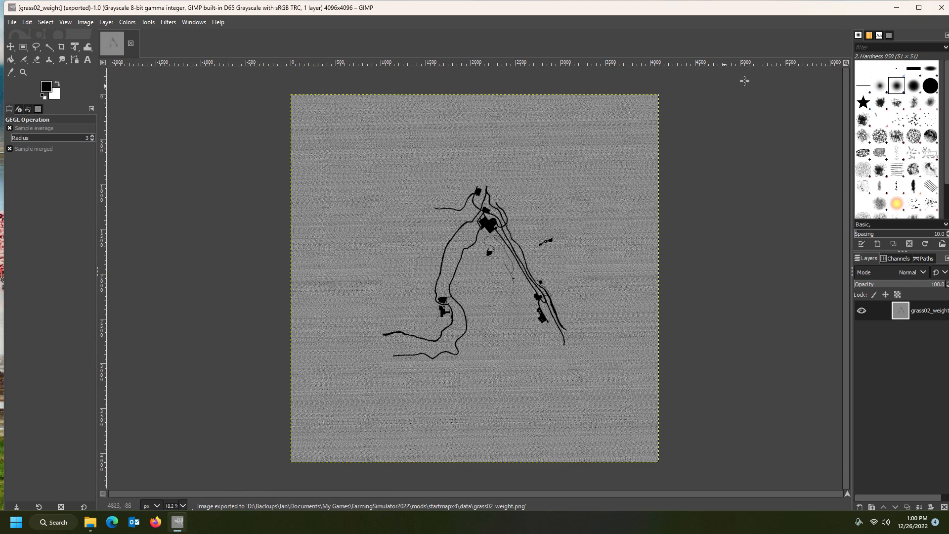
click(941, 8)
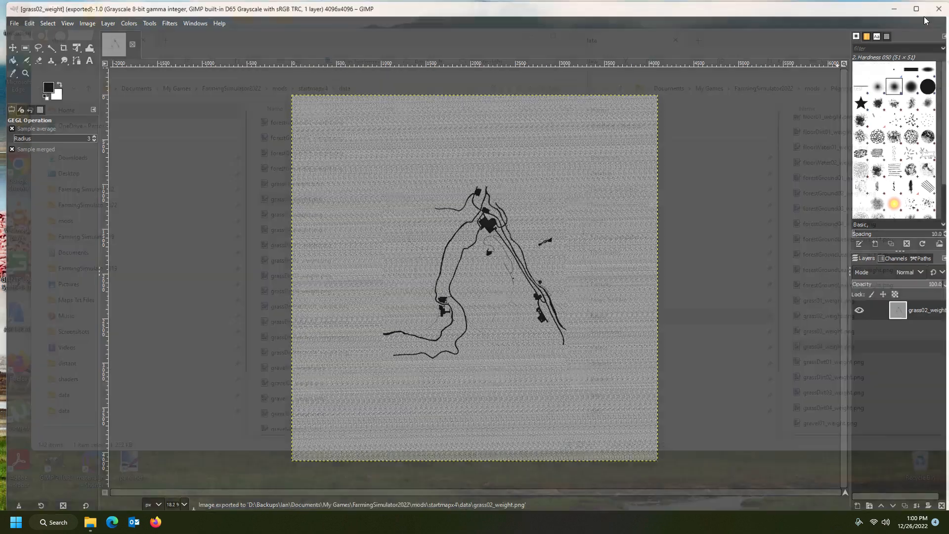
Open startmapx4's grass03_weight.png in GIMP, export it over the original PNG with pixel format 8bpc GRAY, and close GIMP.
right_click(324, 219)
mouse_move(352, 266)
click(528, 283)
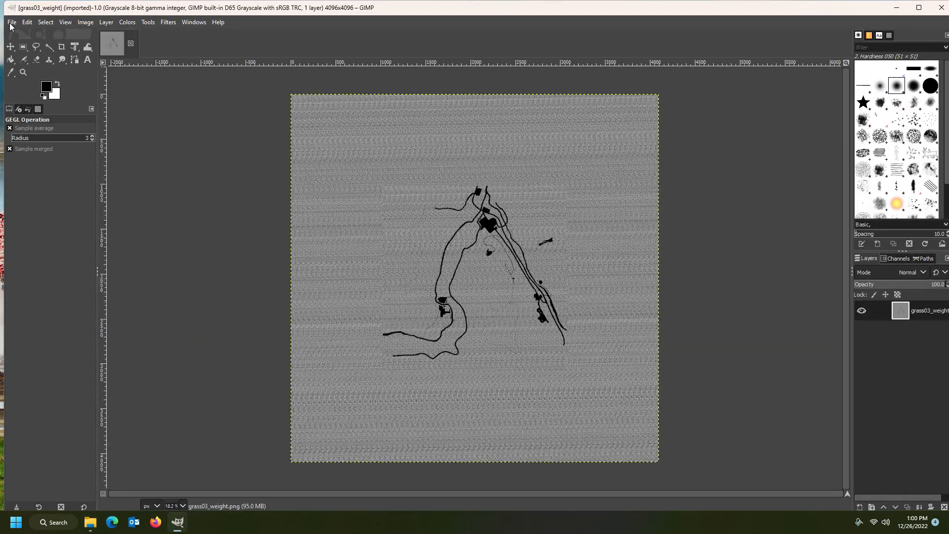
click(11, 22)
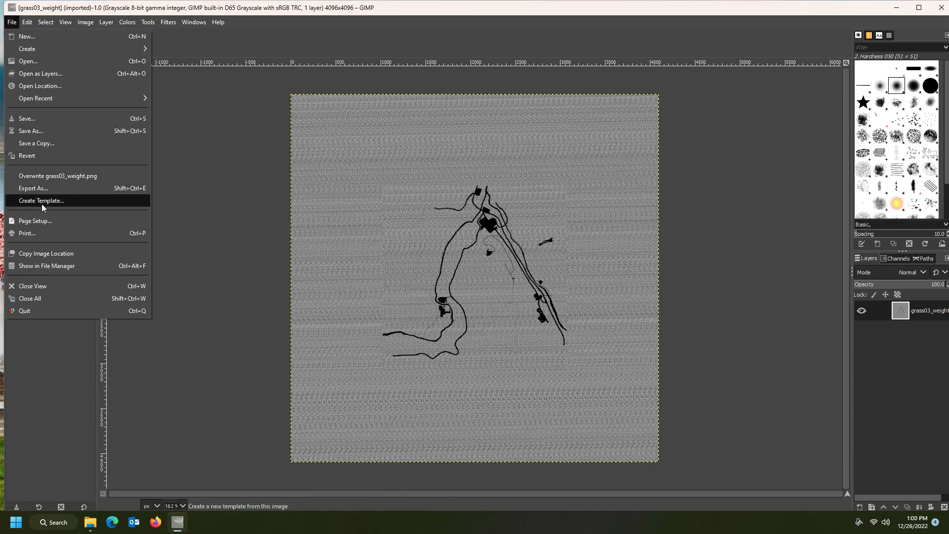
click(44, 188)
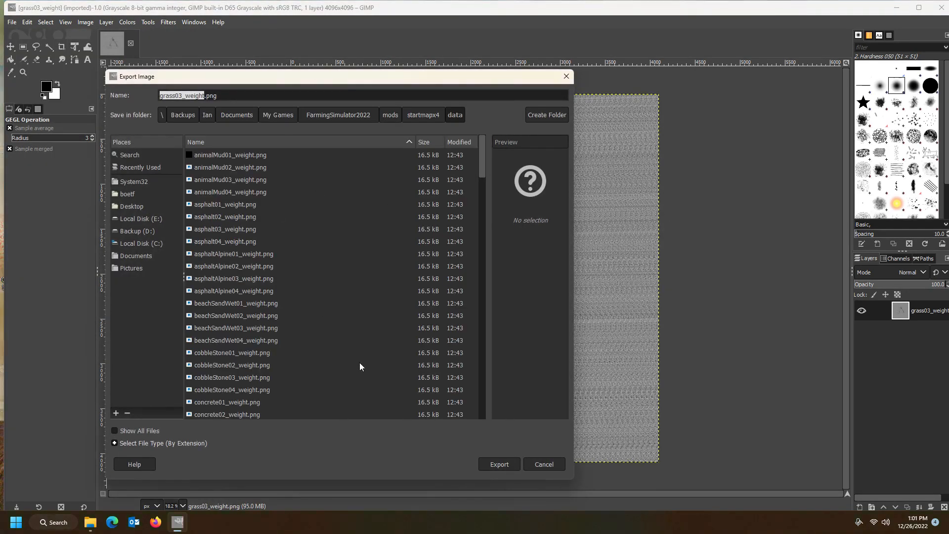
click(500, 464)
click(375, 323)
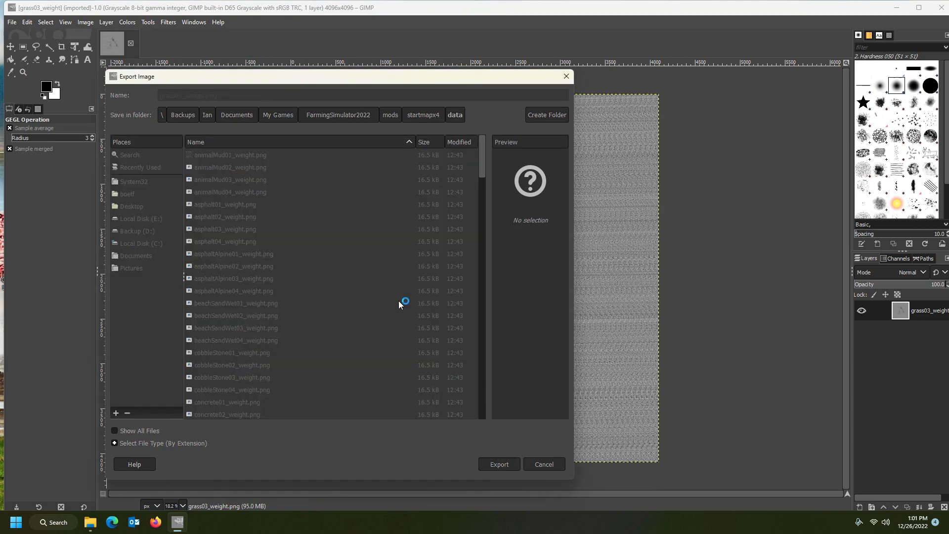
click(470, 280)
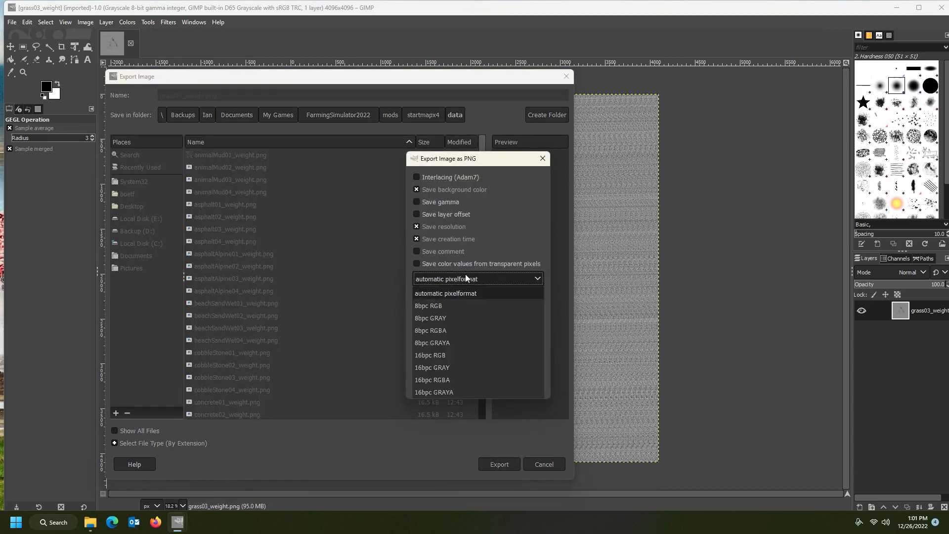
click(451, 318)
click(482, 386)
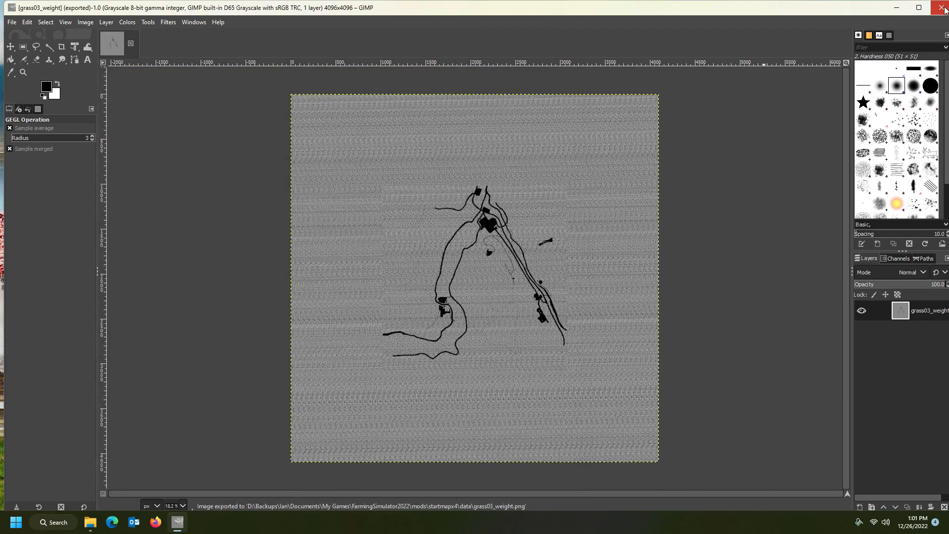
click(942, 7)
Open startmapx4's grass04_weight.png in GIMP, export it over the original PNG with pixel format 8bpc GRAY, and close GIMP.
click(292, 229)
right_click(297, 229)
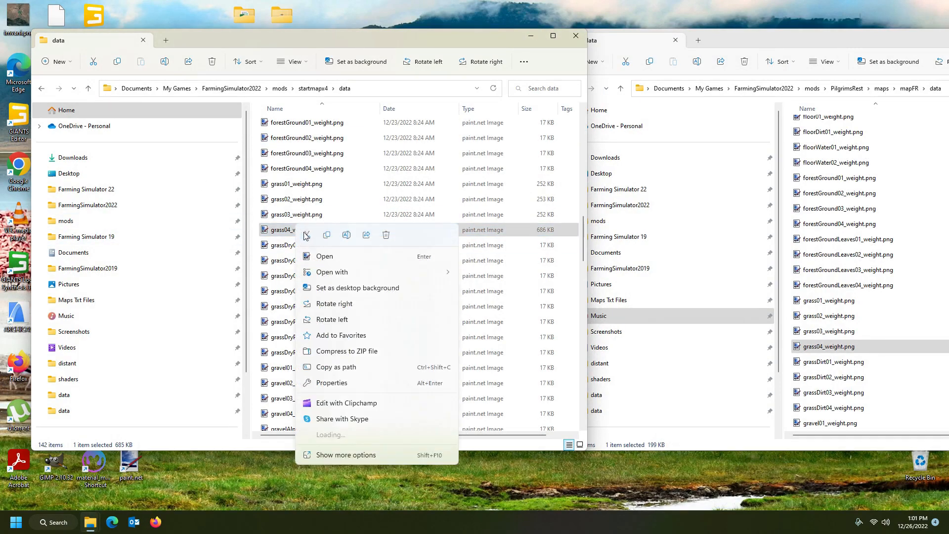
mouse_move(339, 271)
click(490, 289)
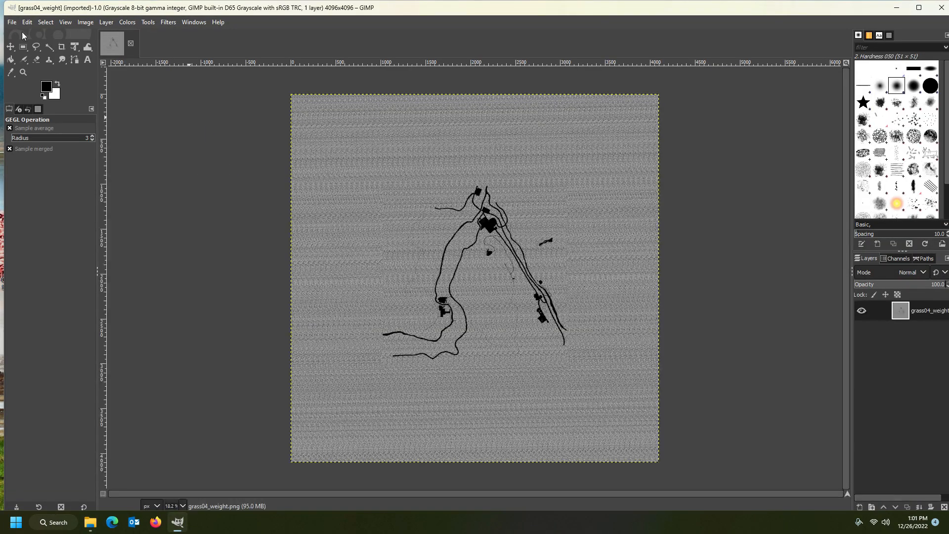
click(11, 22)
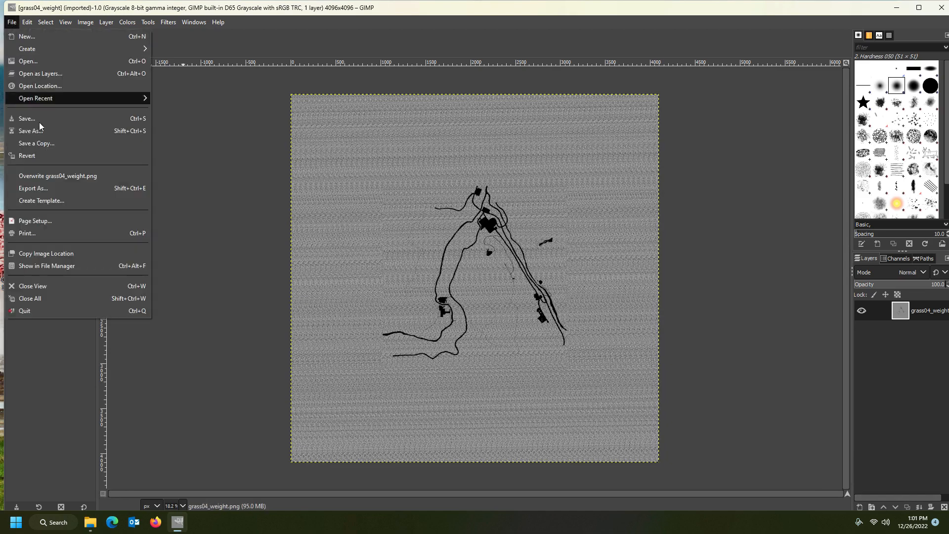
click(35, 201)
click(499, 464)
click(374, 322)
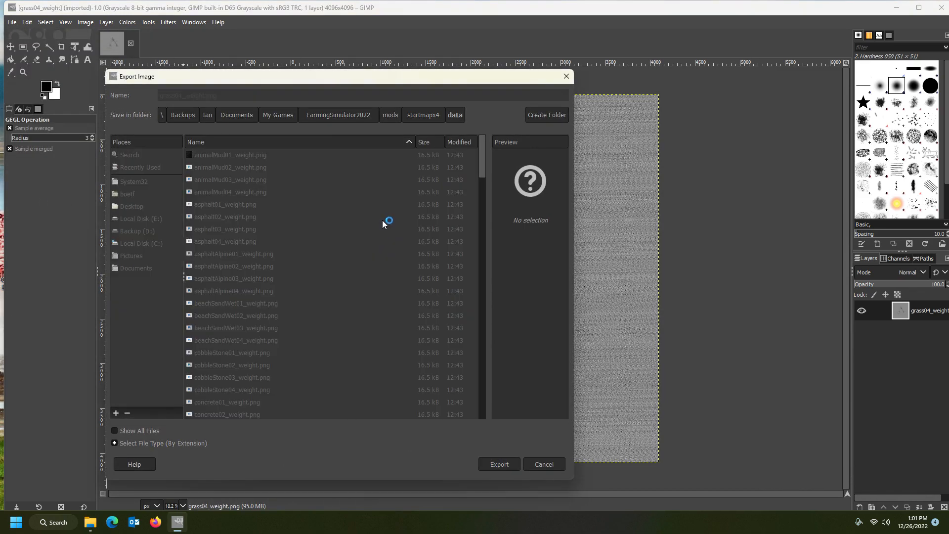
click(461, 280)
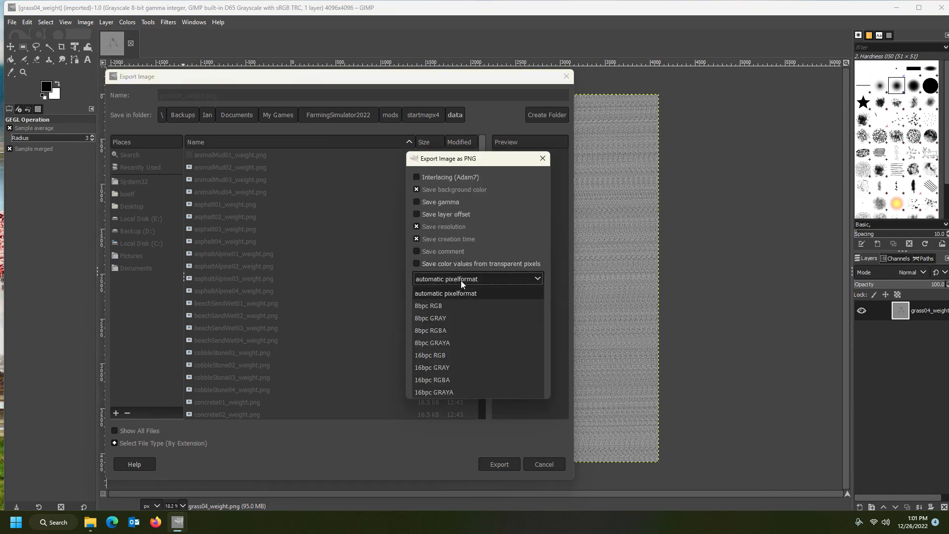
click(451, 318)
click(477, 387)
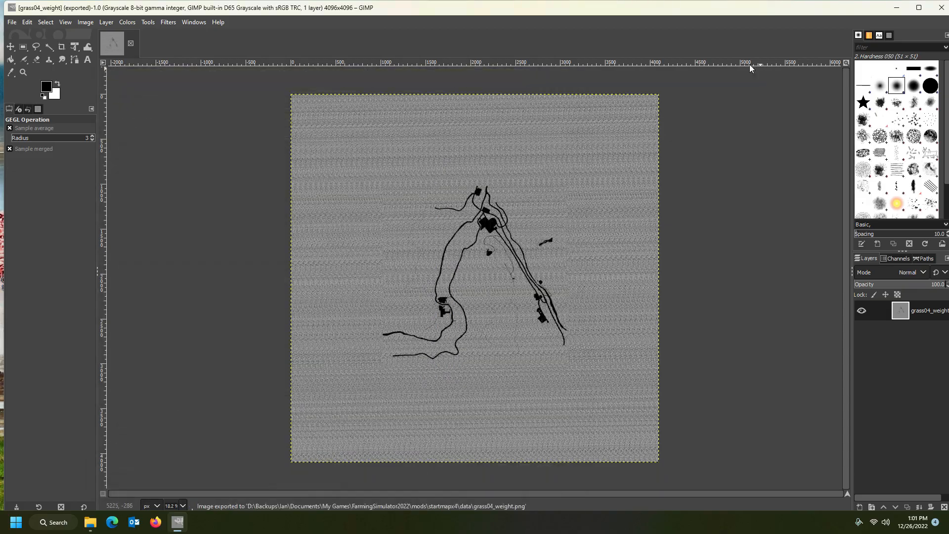
click(941, 8)
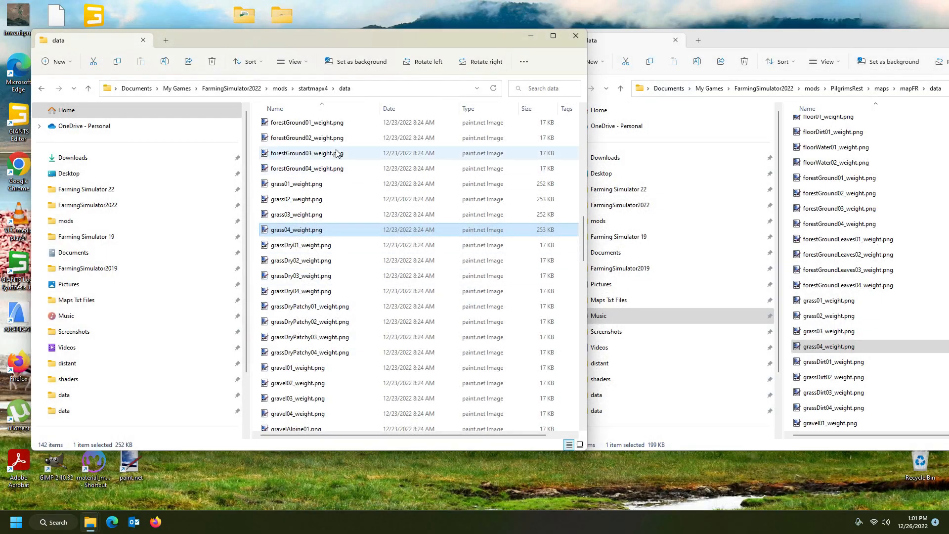
Open map.i3d from the startmapx4 folder in GIANTS Editor.
click(314, 89)
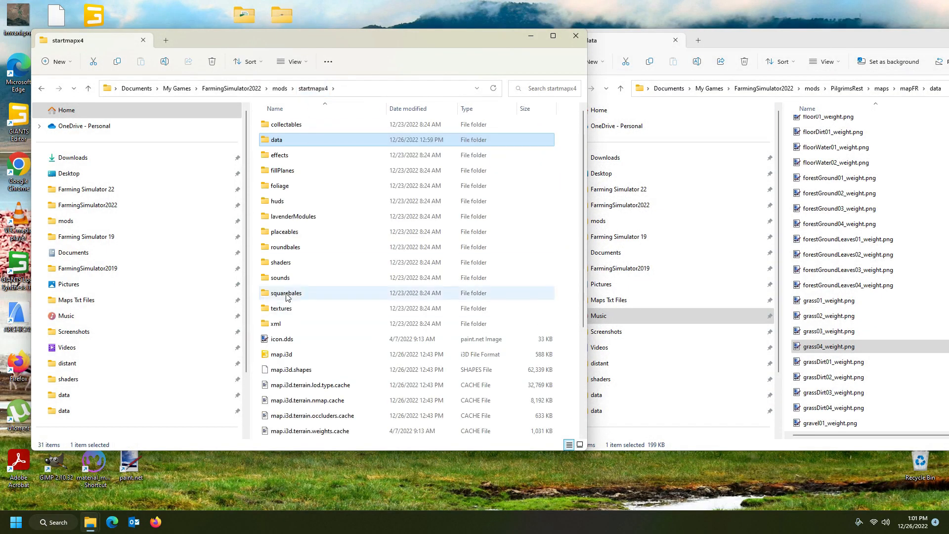
double_click(294, 355)
click(449, 322)
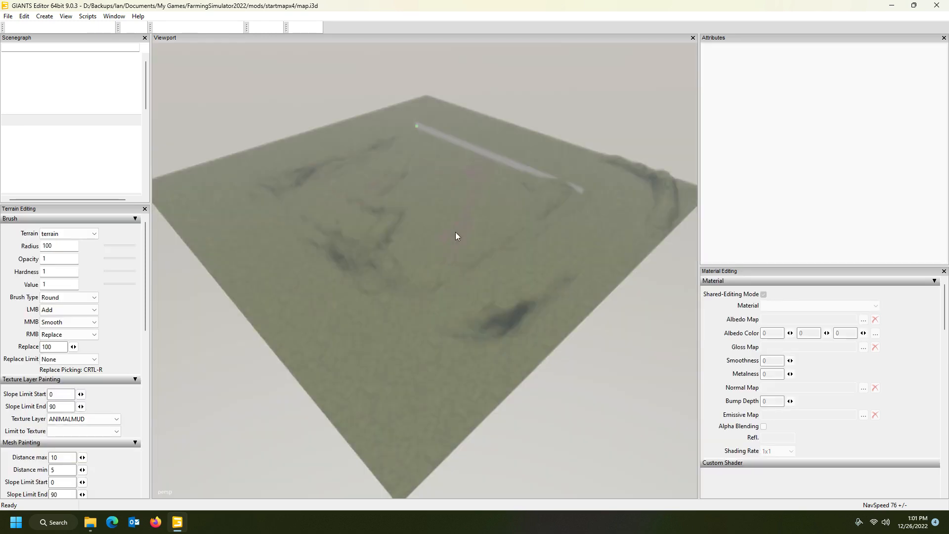
Examine the terrain around the map to check how the grass textures and unpainted paths render, and close GIANTS Editor without saving.
alt+drag(358, 197, 458, 269)
scroll(375, 232, up, 3)
scroll(390, 232, up, 3)
alt+drag(460, 231, 445, 210)
alt+drag(444, 209, 339, 256)
scroll(433, 182, up, 10)
scroll(404, 244, down, 10)
scroll(360, 245, down, 5)
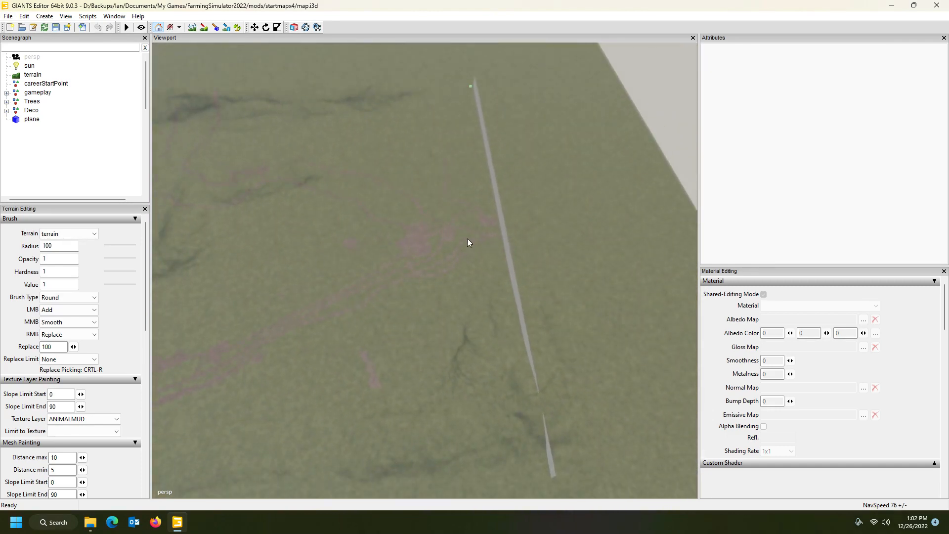
alt+drag(468, 241, 245, 292)
scroll(358, 253, up, 3)
alt+drag(502, 325, 426, 222)
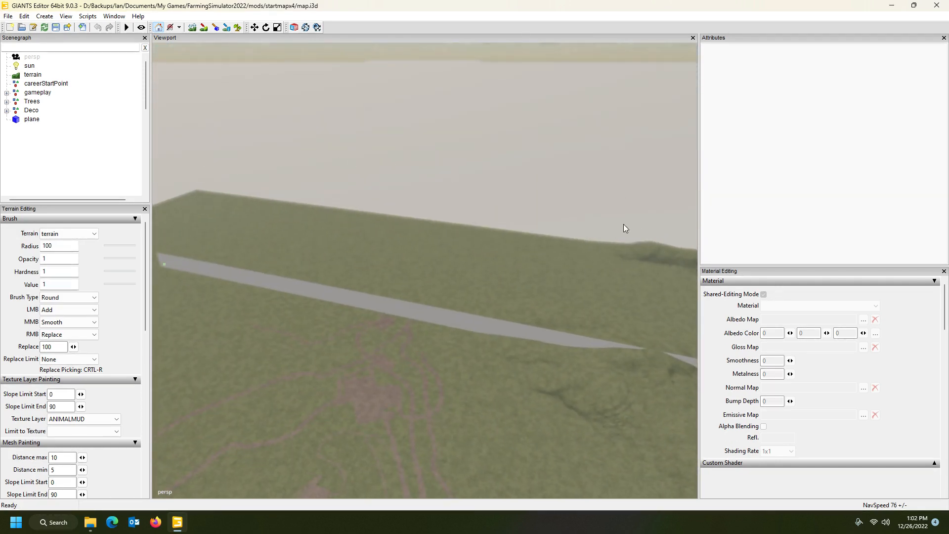
alt+drag(502, 231, 415, 302)
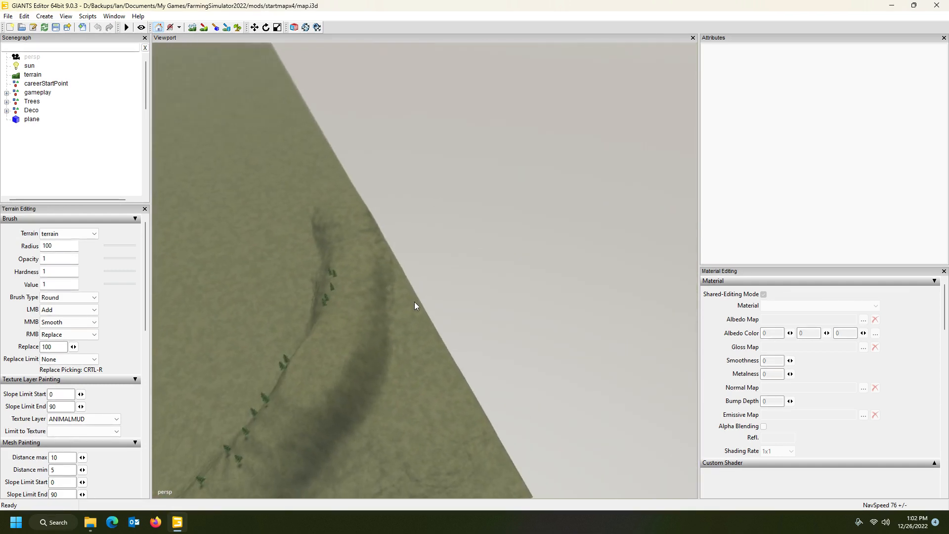
alt+drag(359, 221, 402, 168)
alt+drag(555, 186, 446, 95)
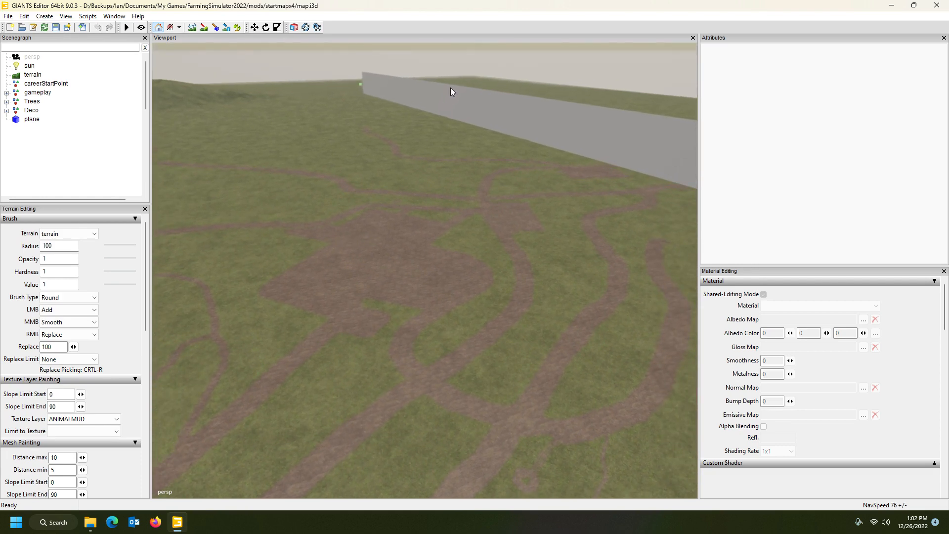
alt+drag(634, 83, 376, 146)
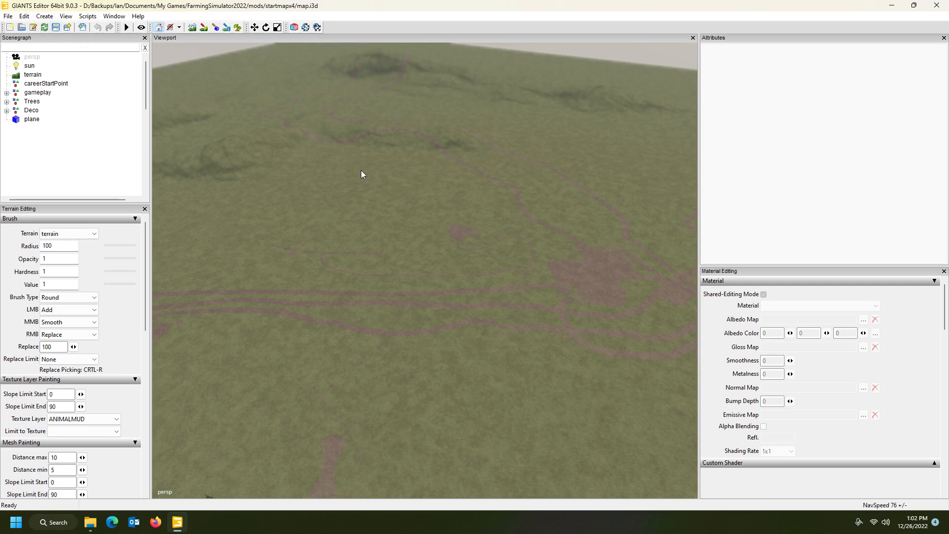
click(937, 5)
click(547, 260)
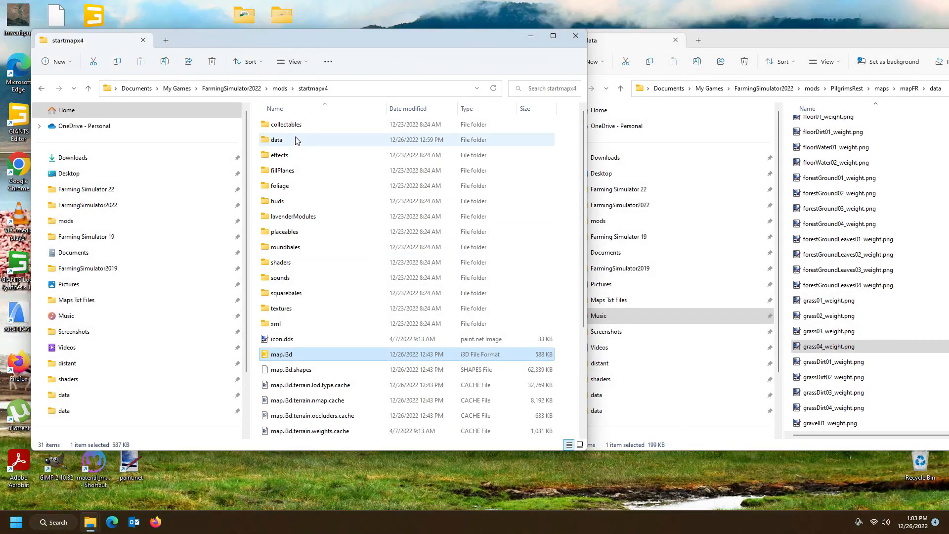
Open startmapx4's data folder and look through its weight maps down to the roughDirt files.
double_click(297, 142)
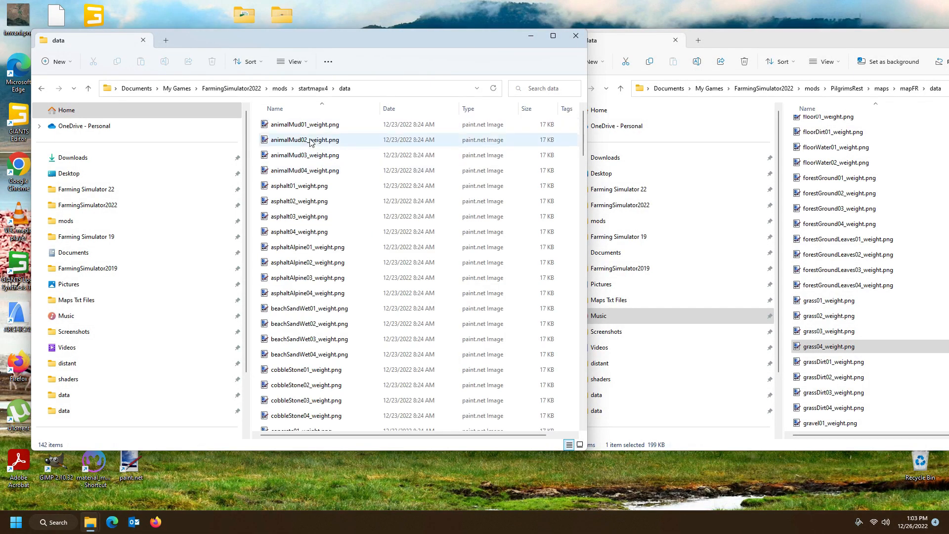
scroll(314, 285, down, 10)
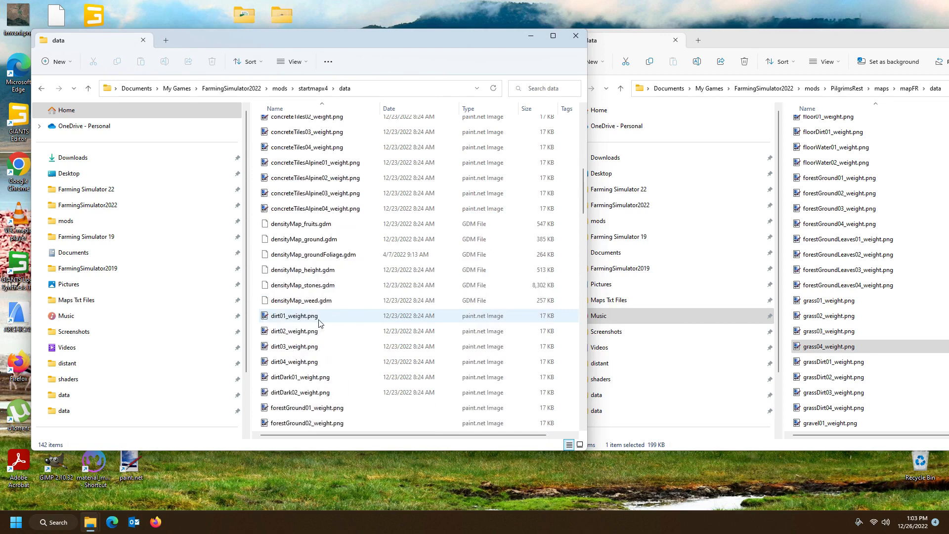
scroll(319, 333, down, 15)
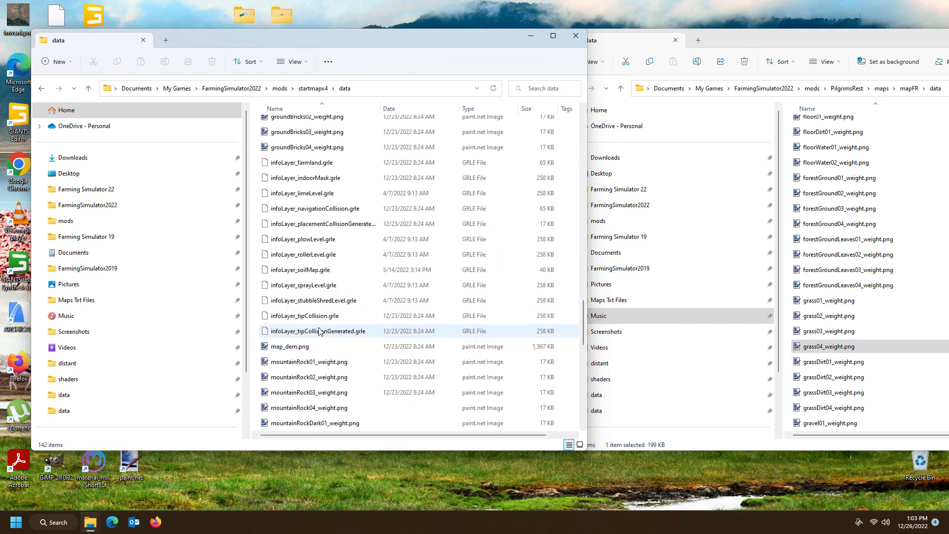
scroll(319, 333, down, 9)
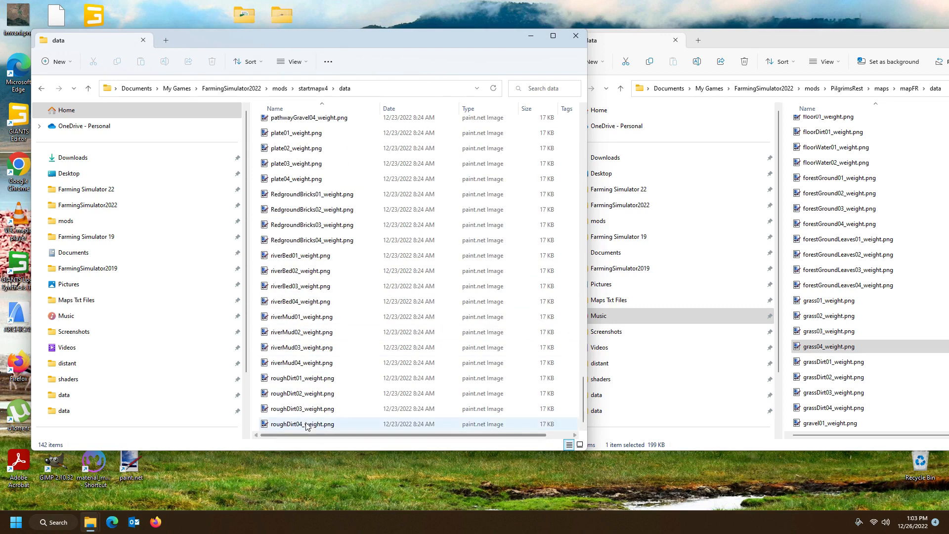
Arrange the startmapx4 and PilgrimsRest data folder windows side by side and locate map_dem.png in both.
scroll(400, 258, up, 12)
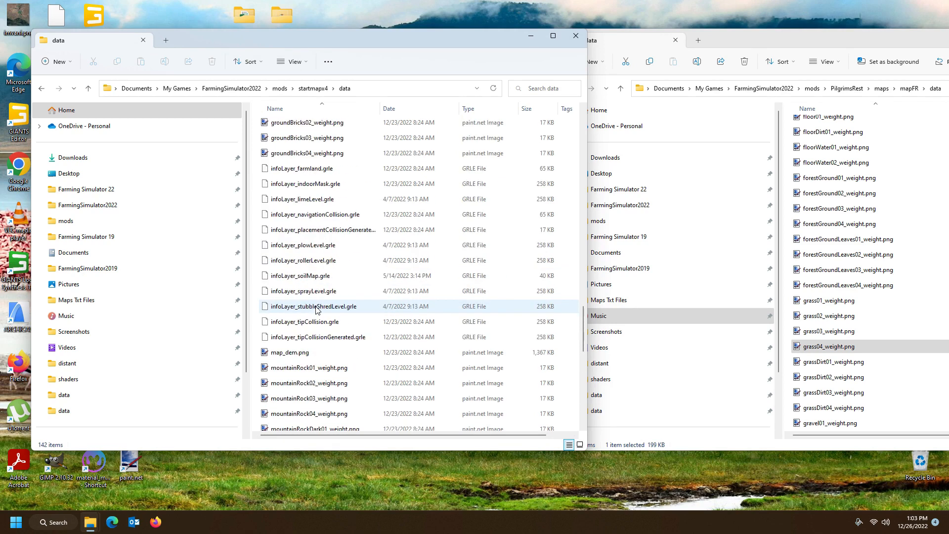
drag(475, 36, 443, 35)
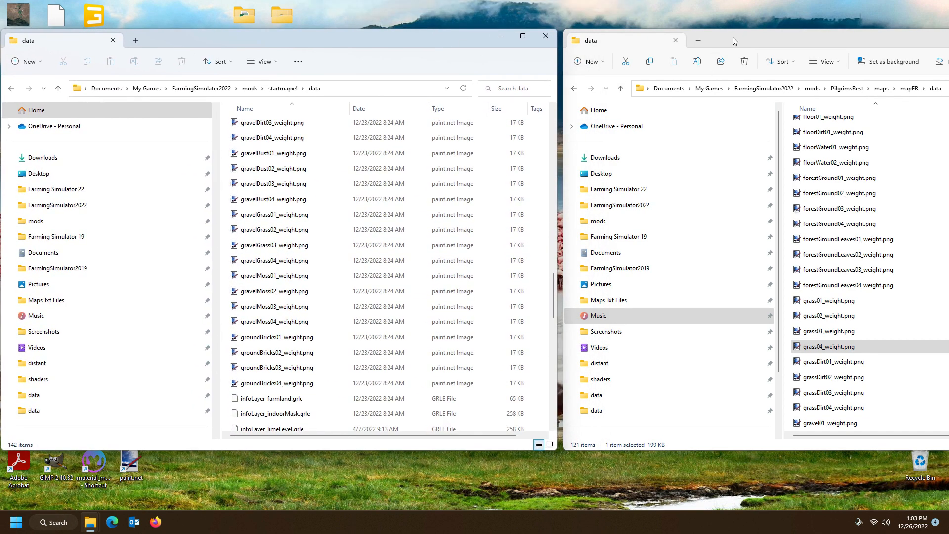
drag(787, 41, 782, 40)
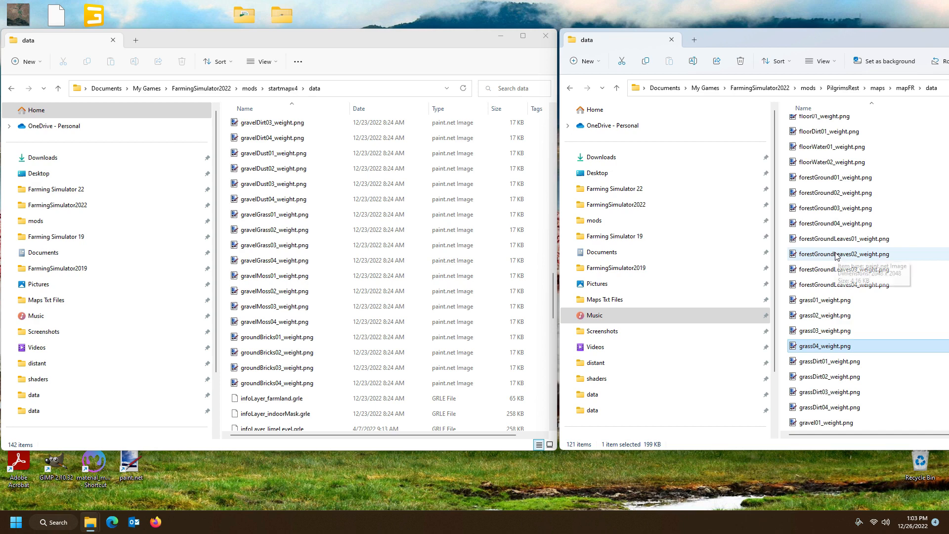
scroll(835, 256, down, 13)
scroll(837, 257, down, 7)
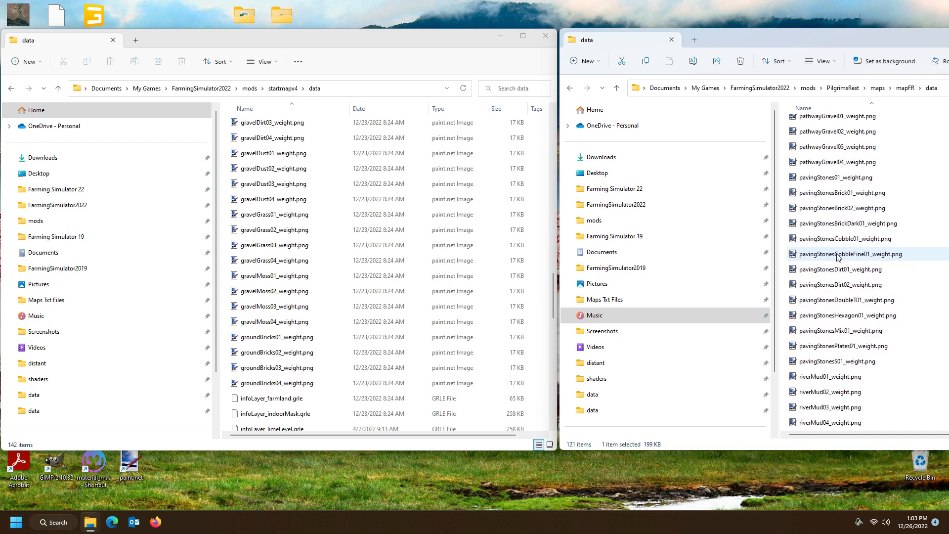
scroll(837, 257, up, 5)
click(817, 201)
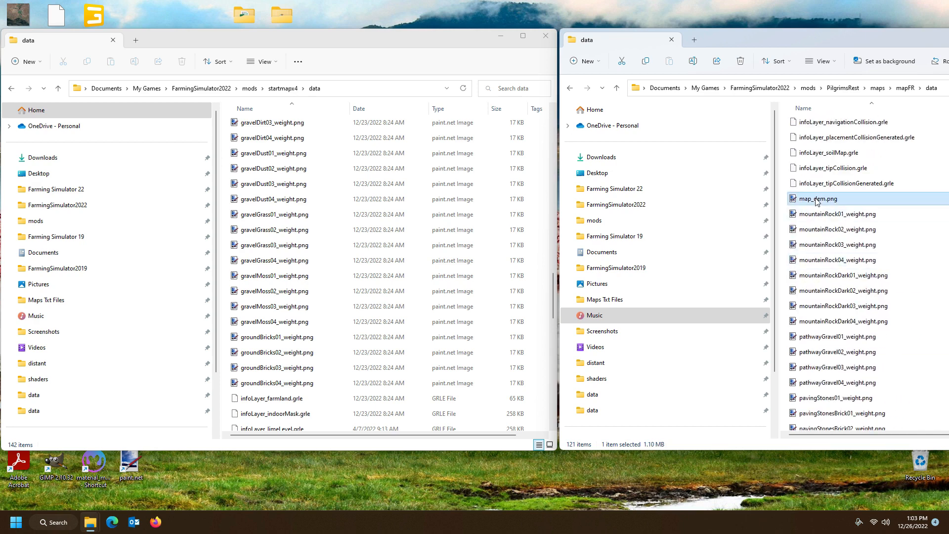
scroll(260, 270, down, 9)
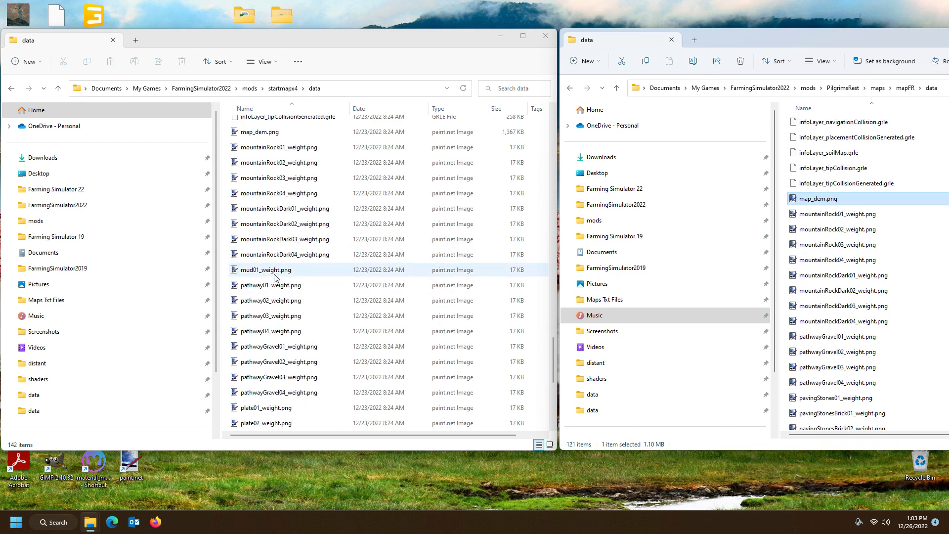
scroll(269, 237, up, 1)
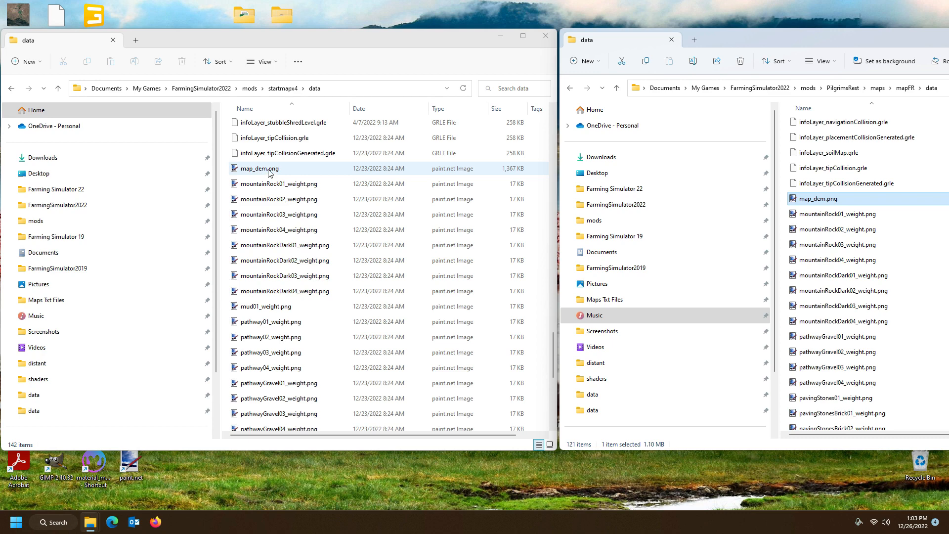
Open map_dem.png from the startmapx4 and PilgrimsRest data folders in paint.net and check their canvas sizes.
double_click(270, 169)
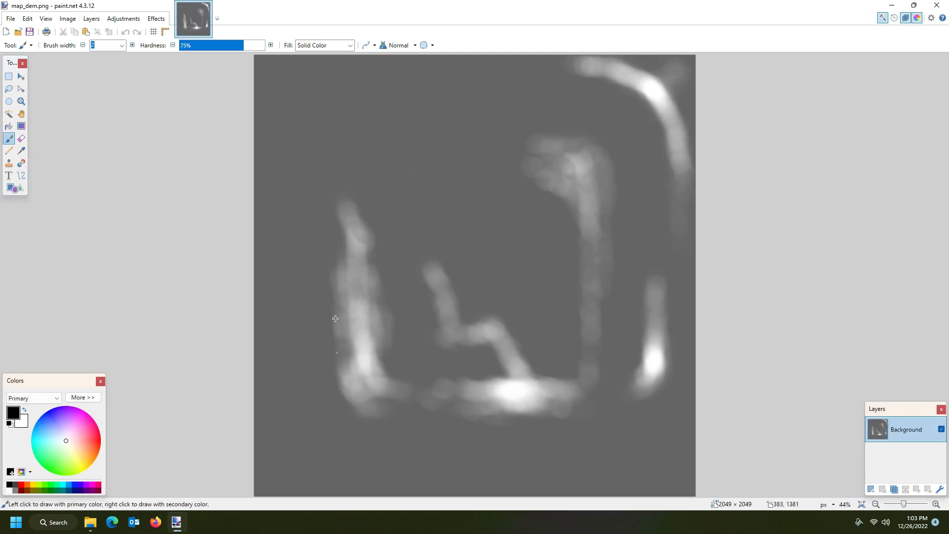
click(938, 6)
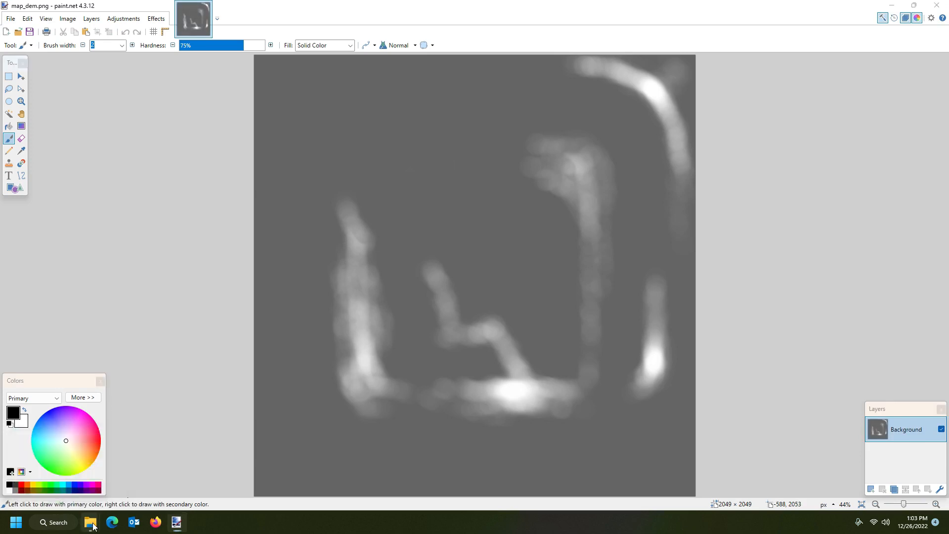
mouse_move(92, 526)
click(127, 466)
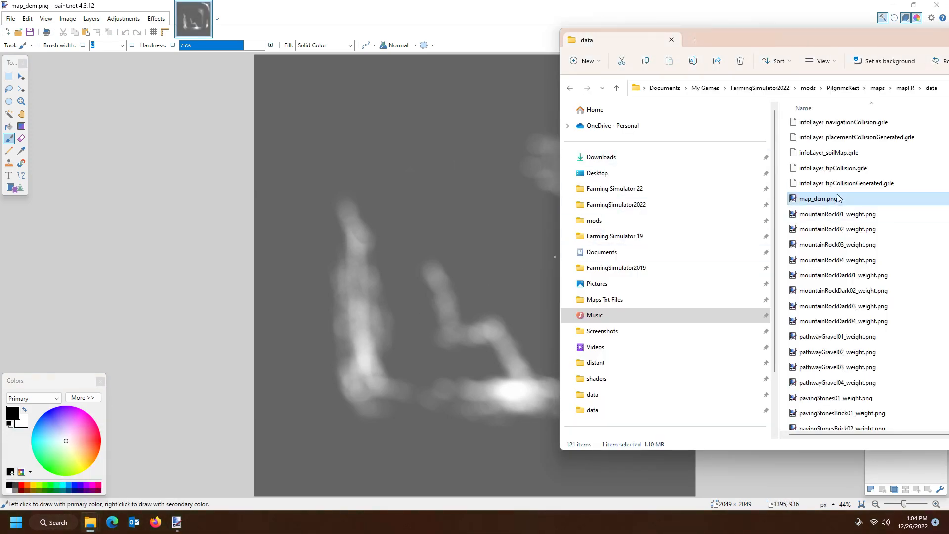
double_click(818, 199)
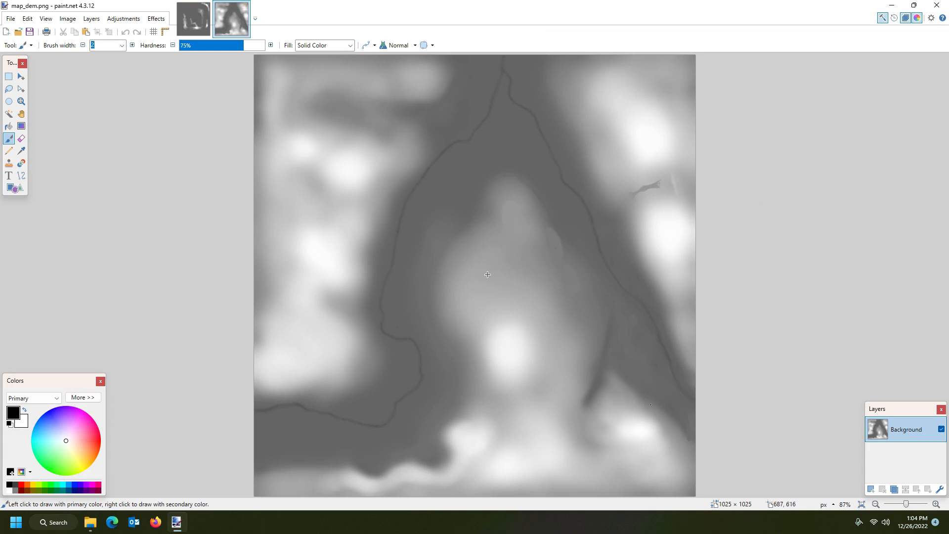
click(194, 21)
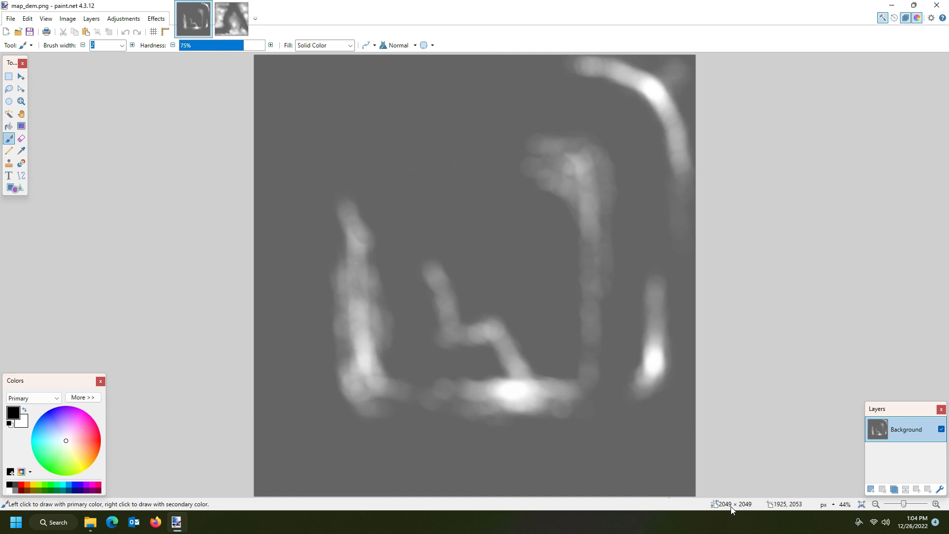
Try pasting the PilgrimsRest heightmap into the startmapx4 heightmap, and close both images without saving.
click(236, 21)
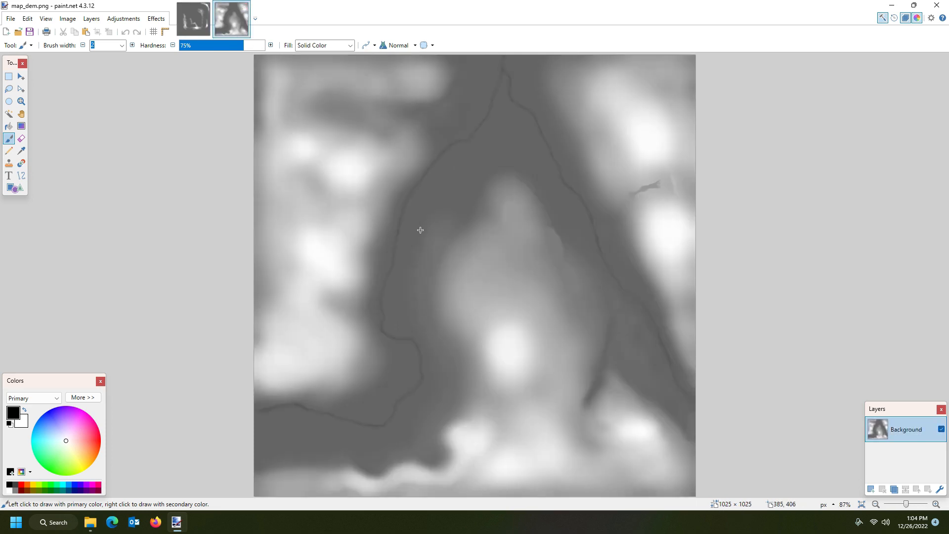
click(179, 12)
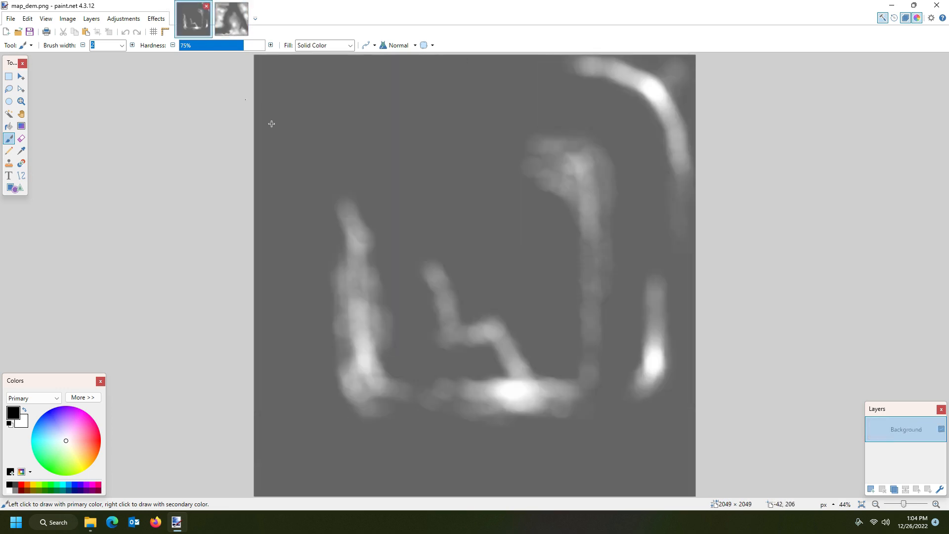
key(ctrl+v)
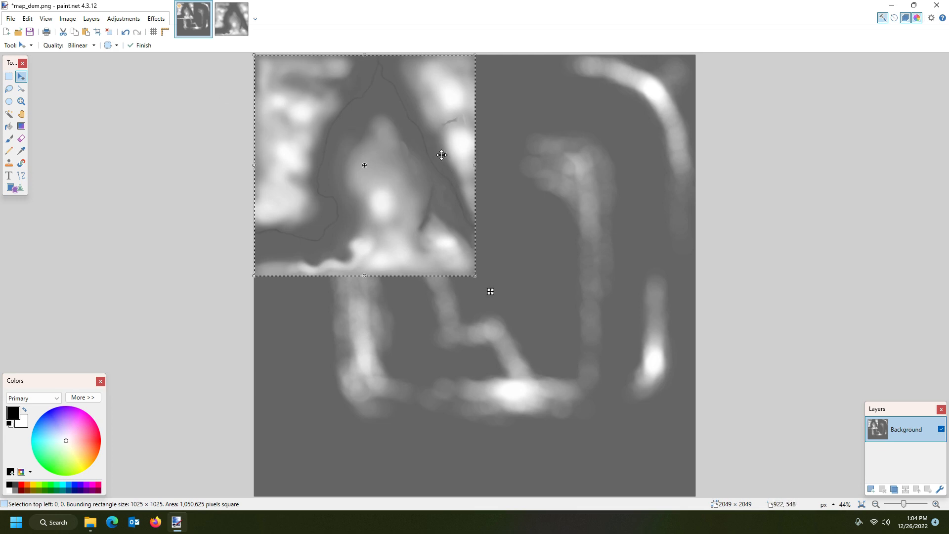
click(936, 5)
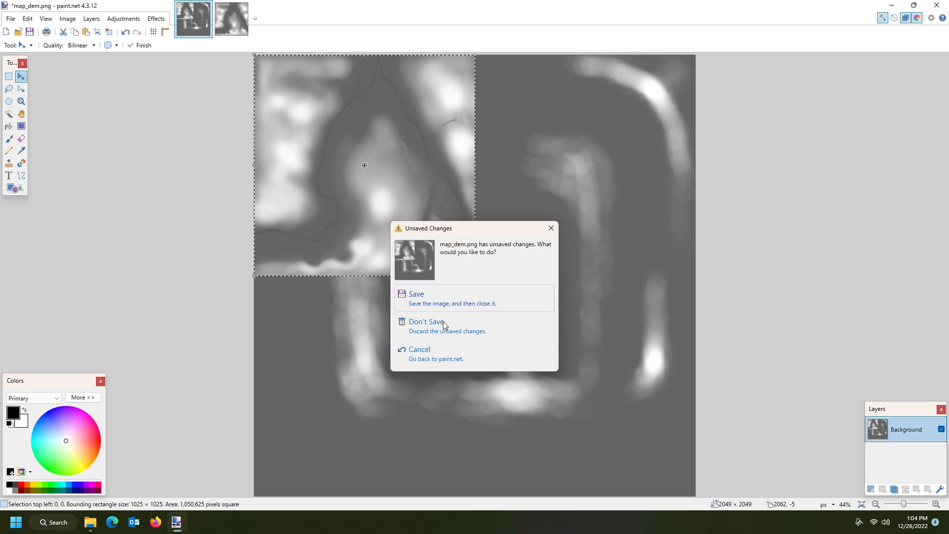
click(453, 322)
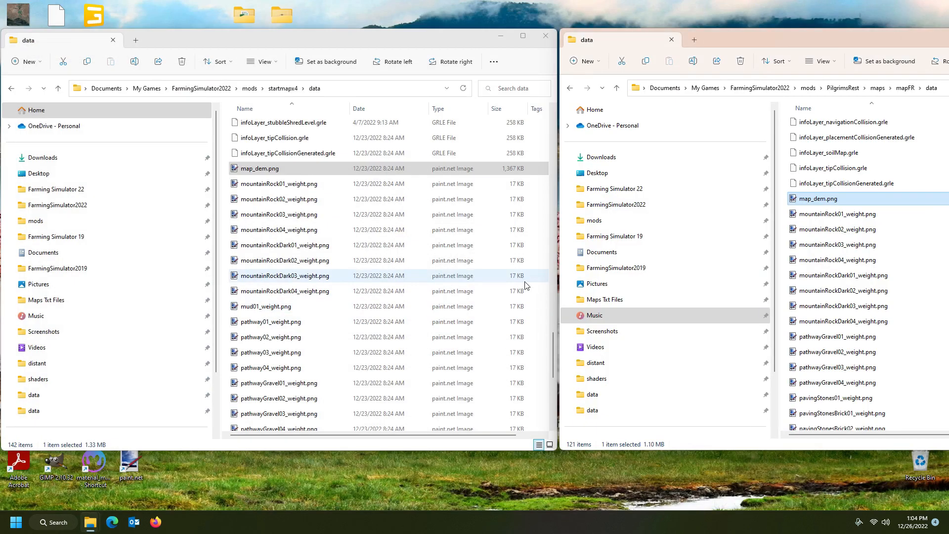
Open map_dem.png from the startmapx4 data folder and map_dem.png from the PilgrimsRest data folder in GIMP.
right_click(265, 170)
mouse_move(304, 219)
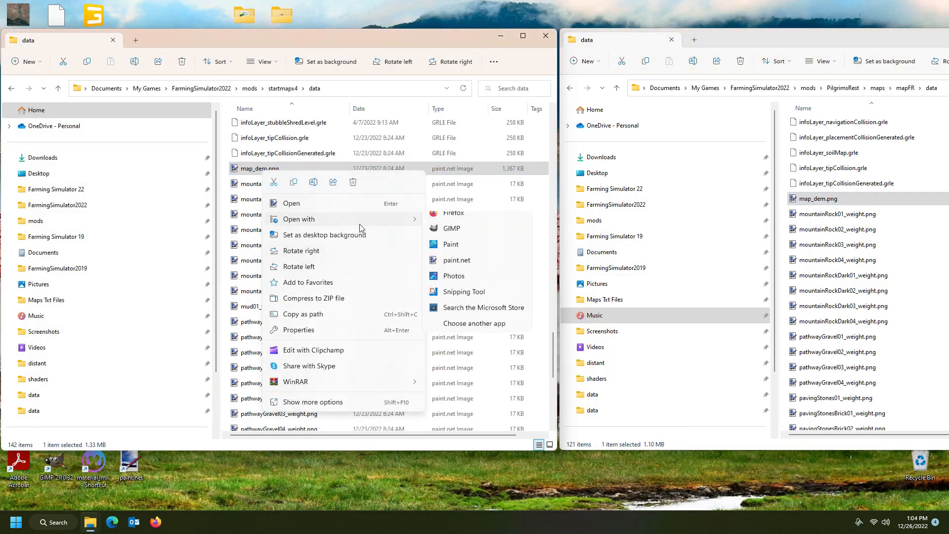
click(477, 239)
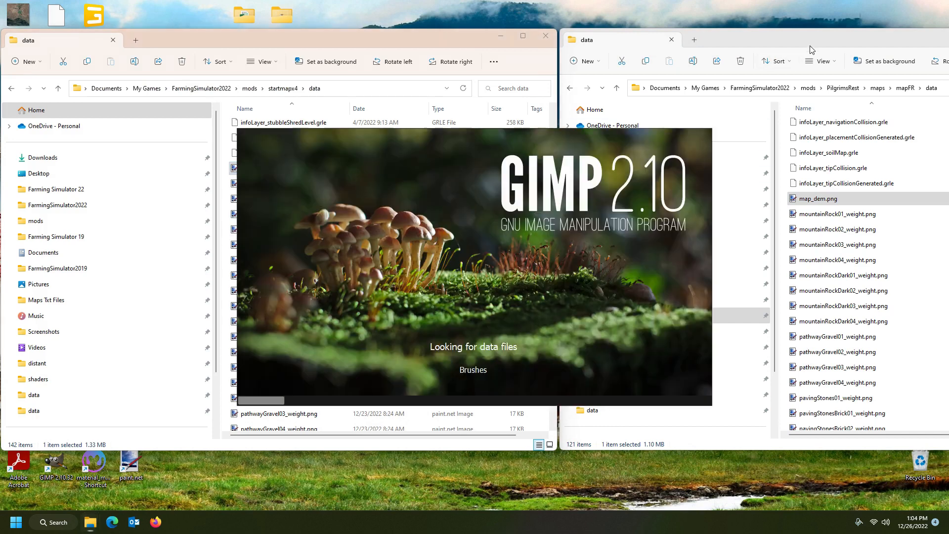
click(810, 45)
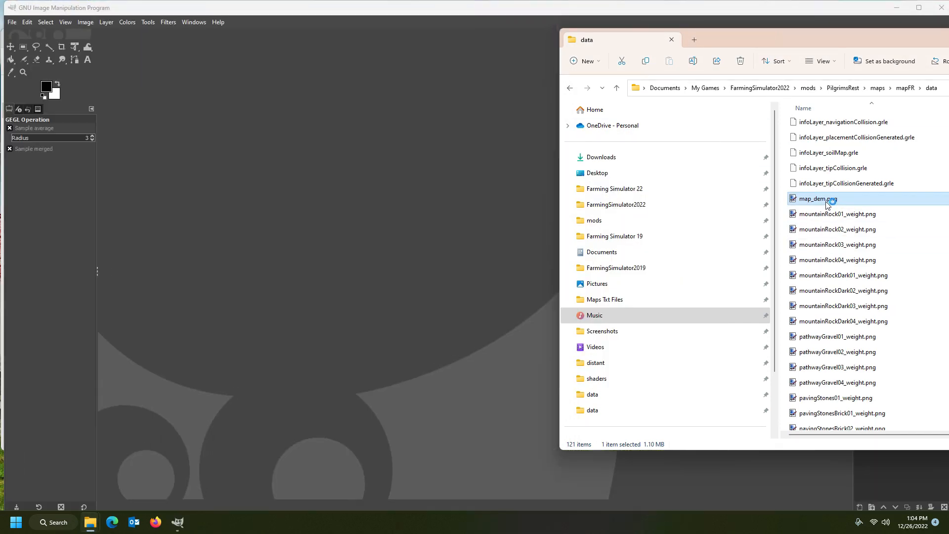
right_click(828, 200)
mouse_move(723, 255)
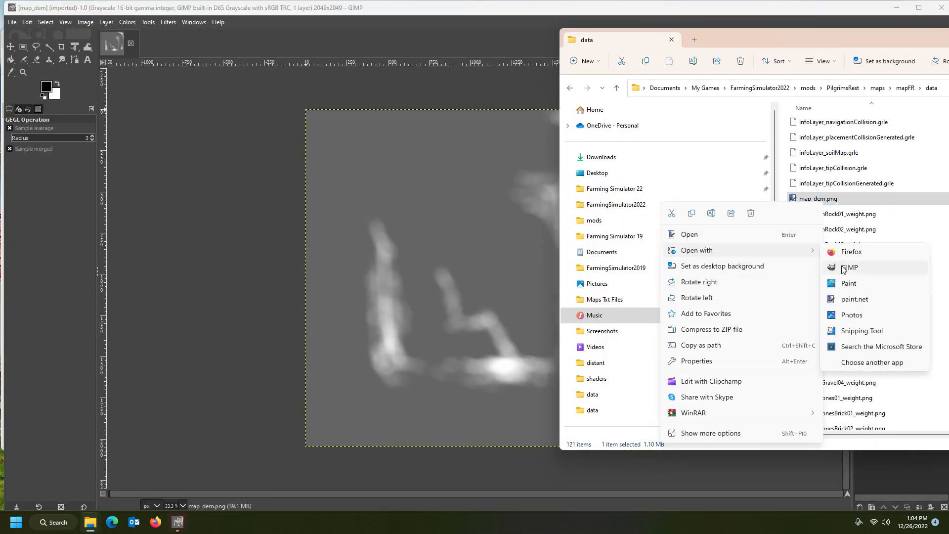
click(844, 268)
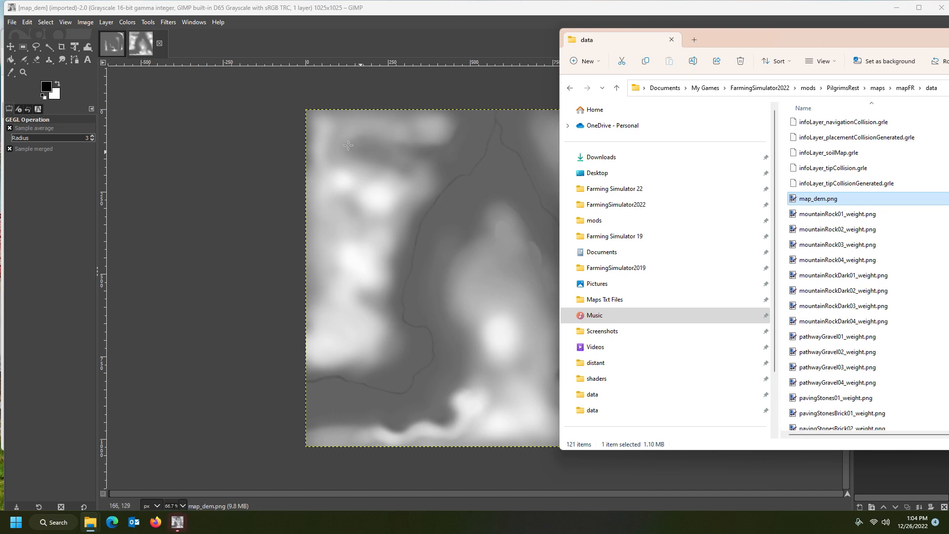
Copy the PilgrimsRest heightmap and paste it into the startmapx4 heightmap as a floating selection.
click(561, 7)
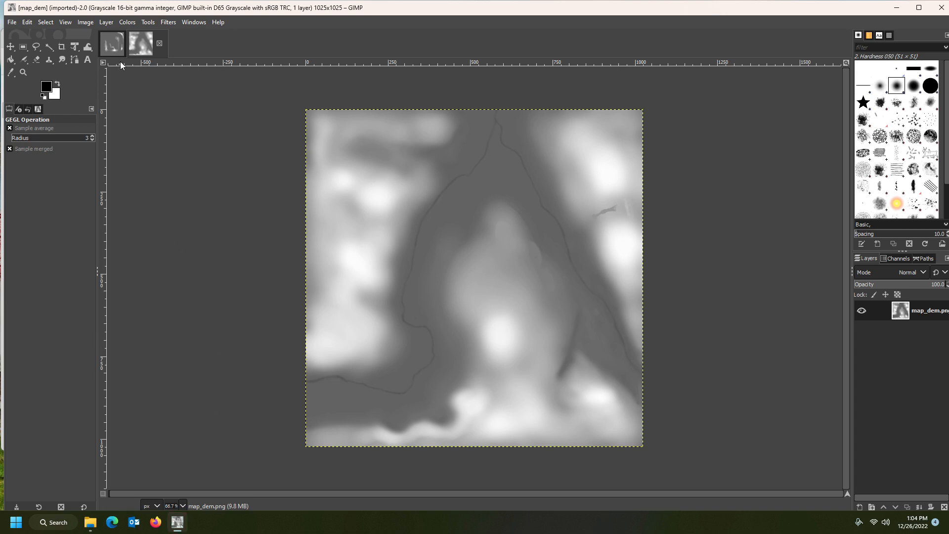
click(146, 47)
click(113, 52)
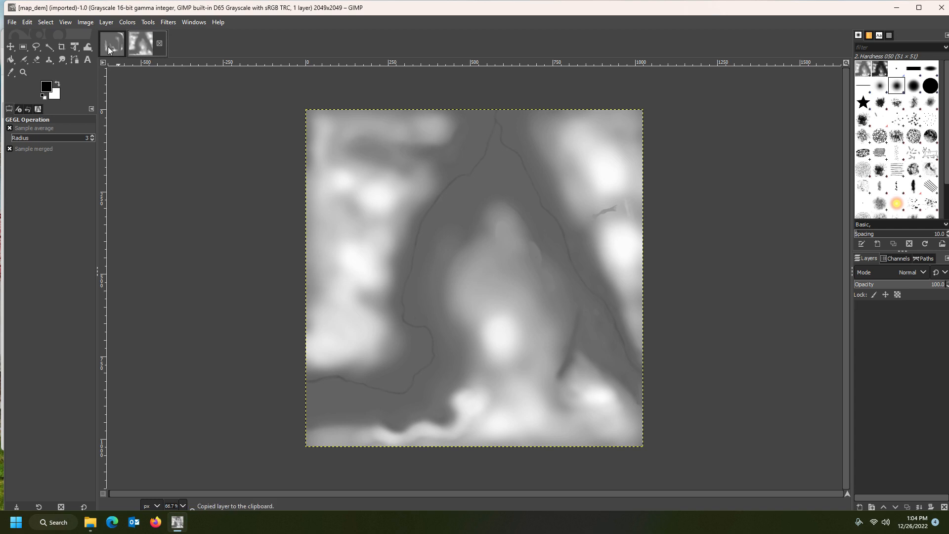
key(ctrl+v)
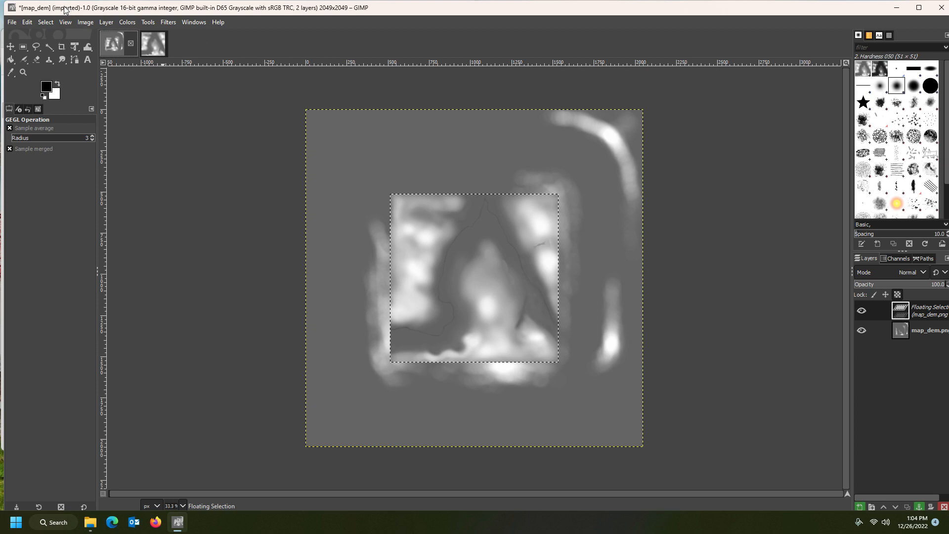
Export the combined heightmap as map_dem.png with automatic pixel format, replacing the existing file in the startmapx4 data folder.
click(11, 22)
click(26, 188)
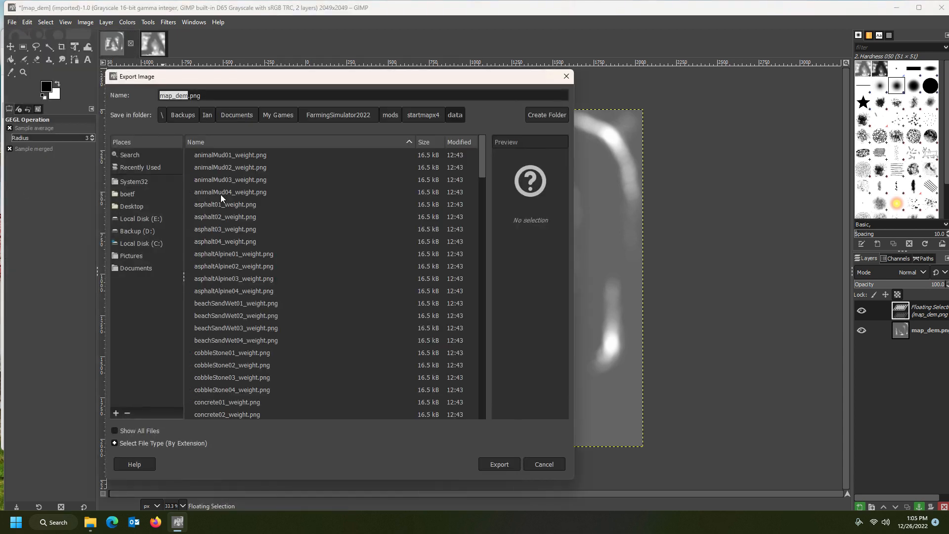
click(494, 462)
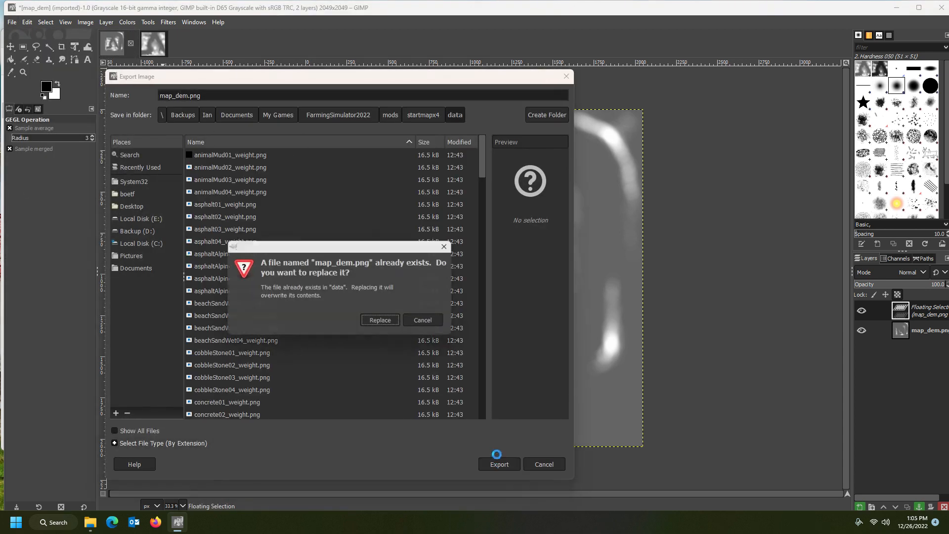
click(384, 322)
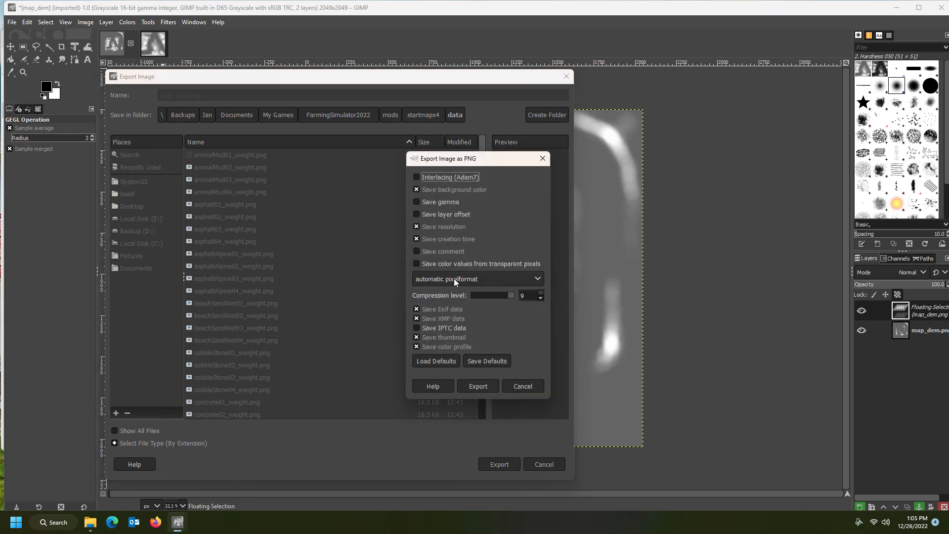
click(477, 386)
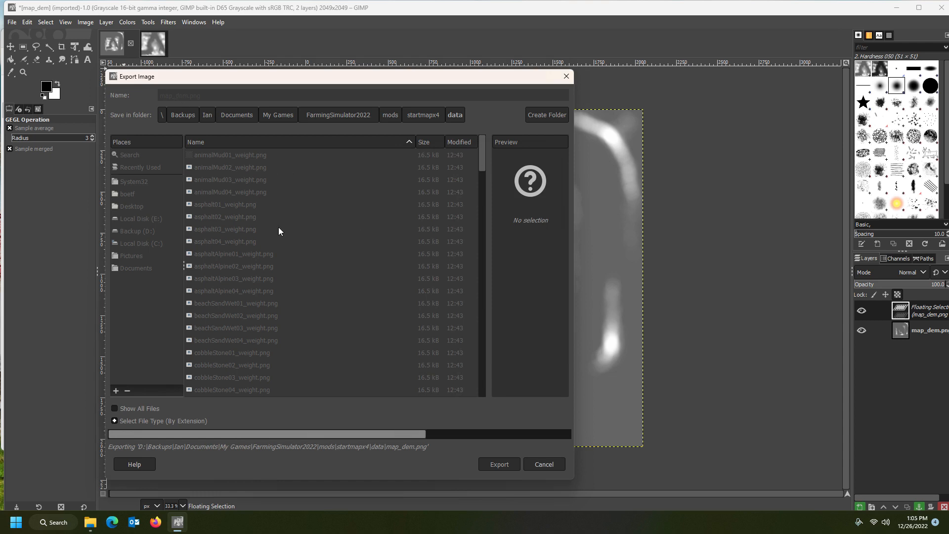
Open map.i3d from the startmapx4 folder in GIANTS Editor and examine the terrain.
click(896, 9)
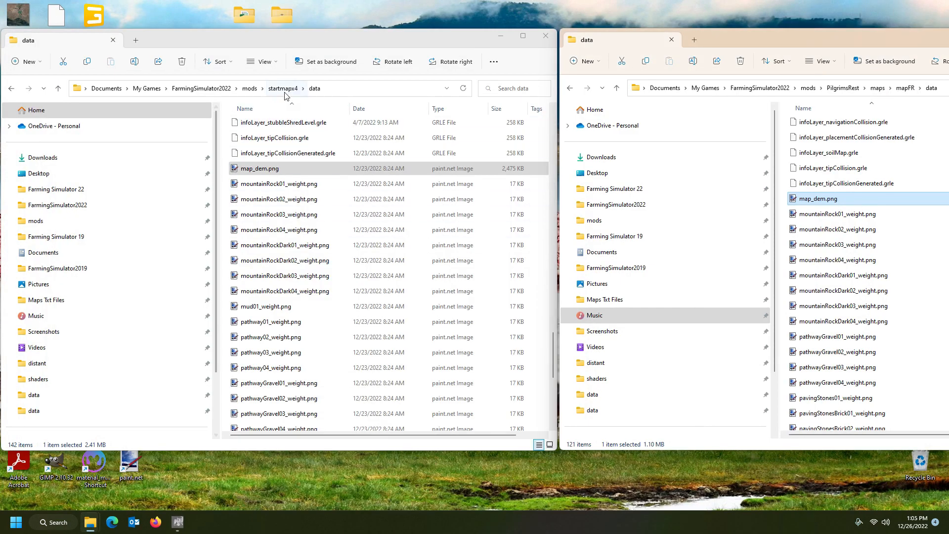
click(286, 90)
scroll(305, 270, down, 3)
double_click(279, 206)
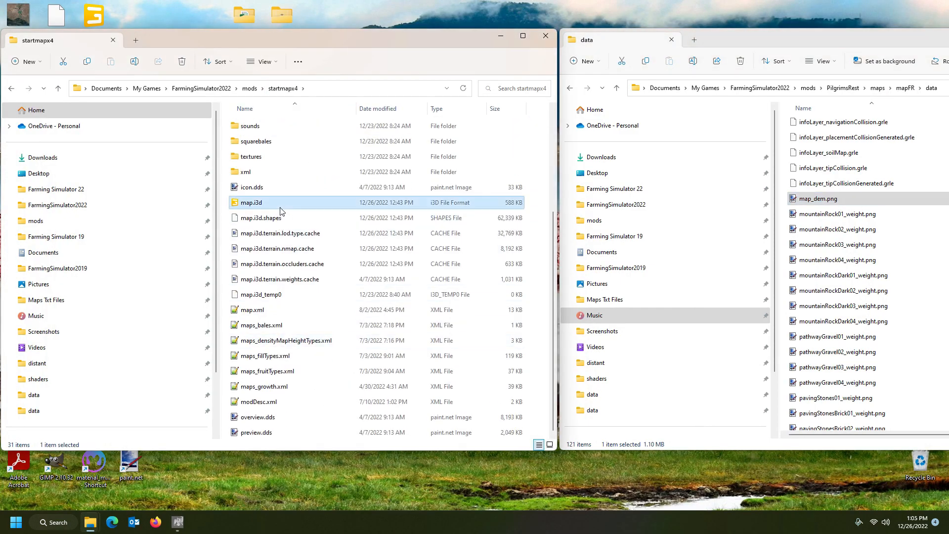
click(450, 319)
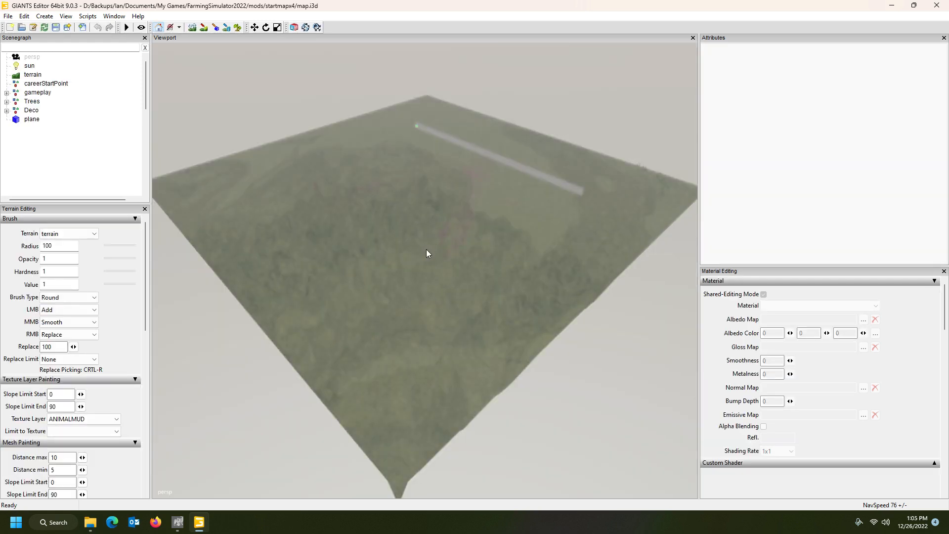
right_drag(426, 249, 366, 204)
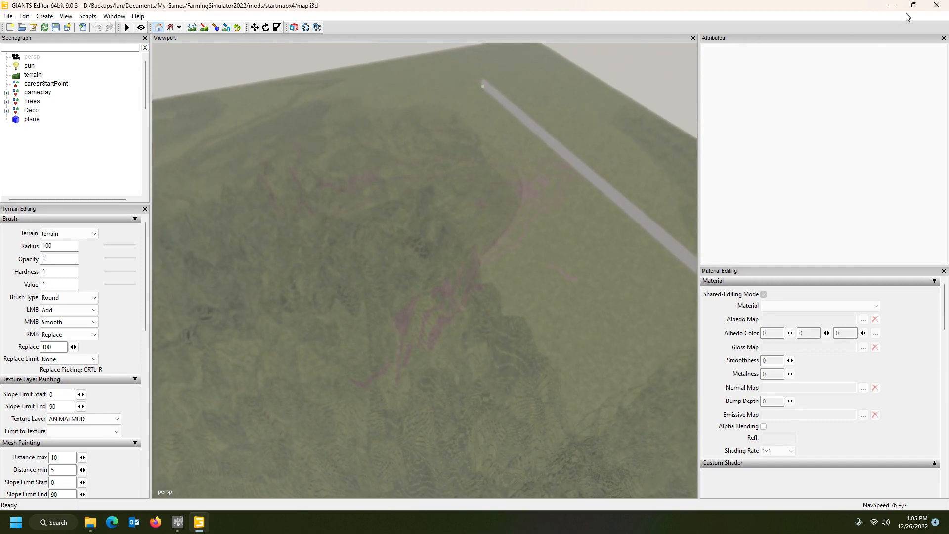
Close GIANTS Editor and switch back to the combined heightmap in GIMP.
click(937, 5)
click(548, 262)
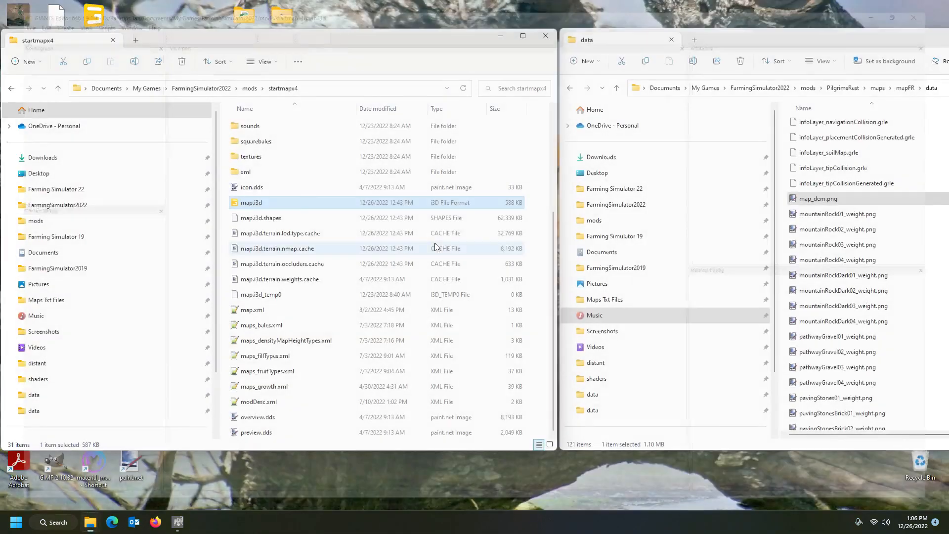
click(178, 522)
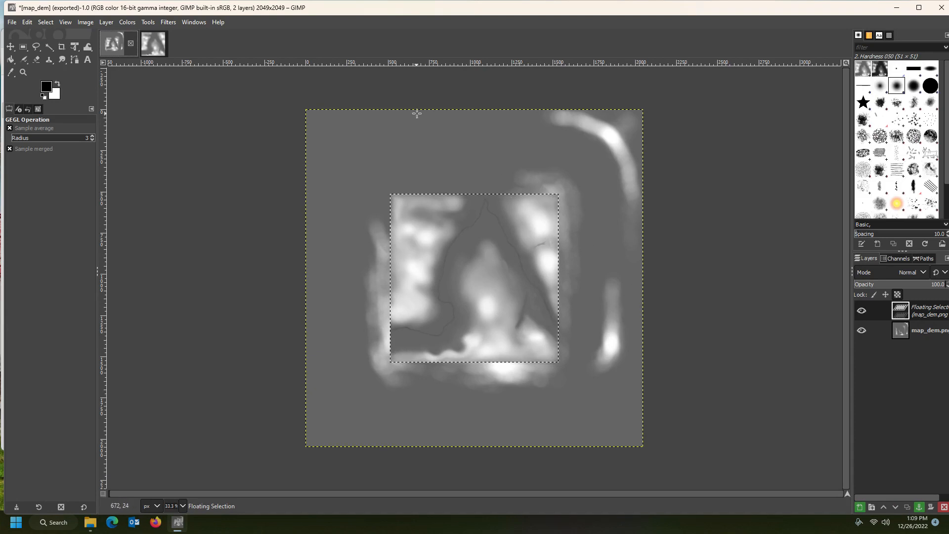
Export the combined heightmap as map_dem.png in 8bpc RGB pixel format, replacing the existing file in the startmapx4 data folder.
click(12, 23)
click(25, 190)
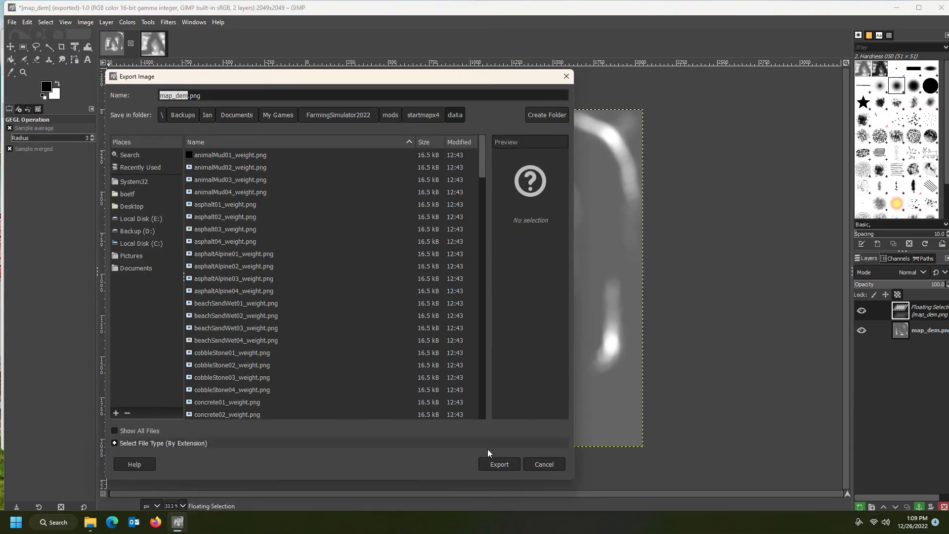
click(498, 463)
click(383, 322)
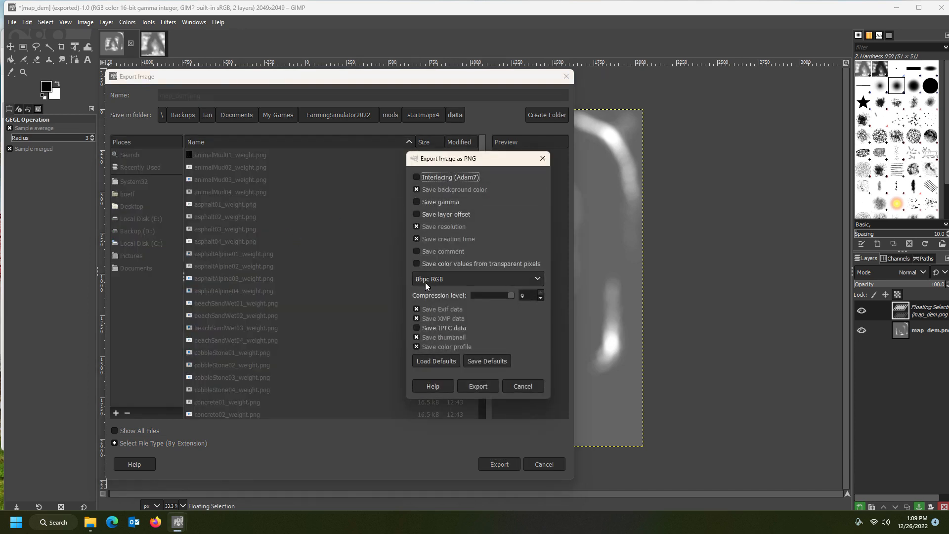
click(449, 280)
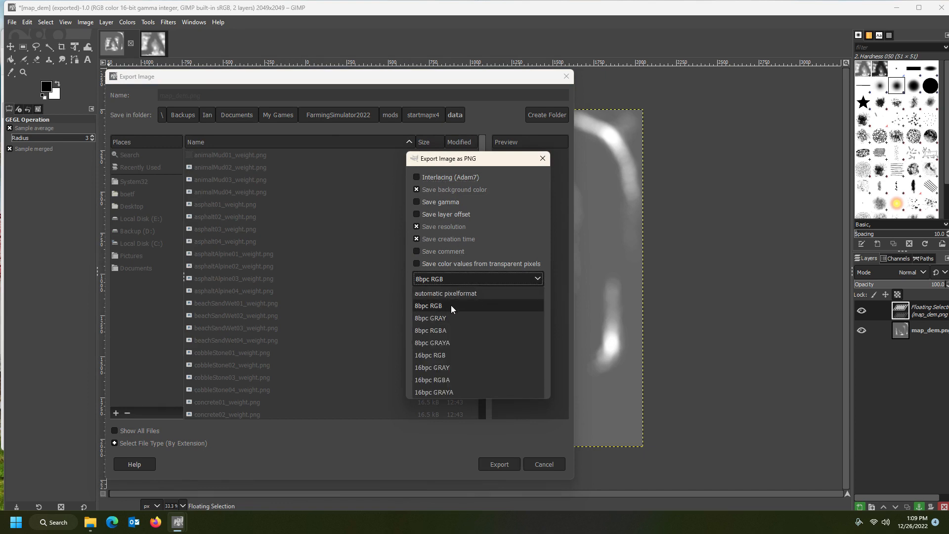
click(451, 305)
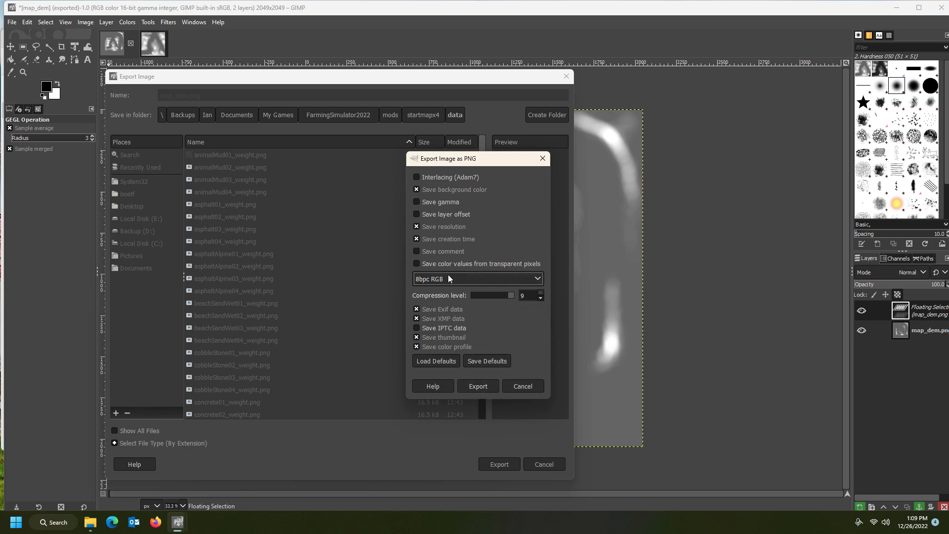
click(478, 386)
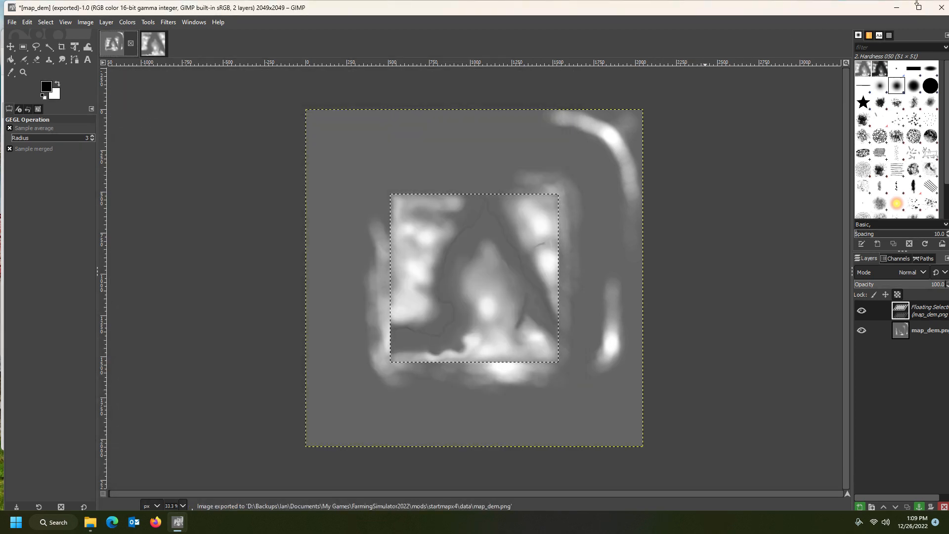
Minimize GIMP and open map.i3d from the startmapx4 folder in GIANTS Editor version 9.0.3.
click(896, 8)
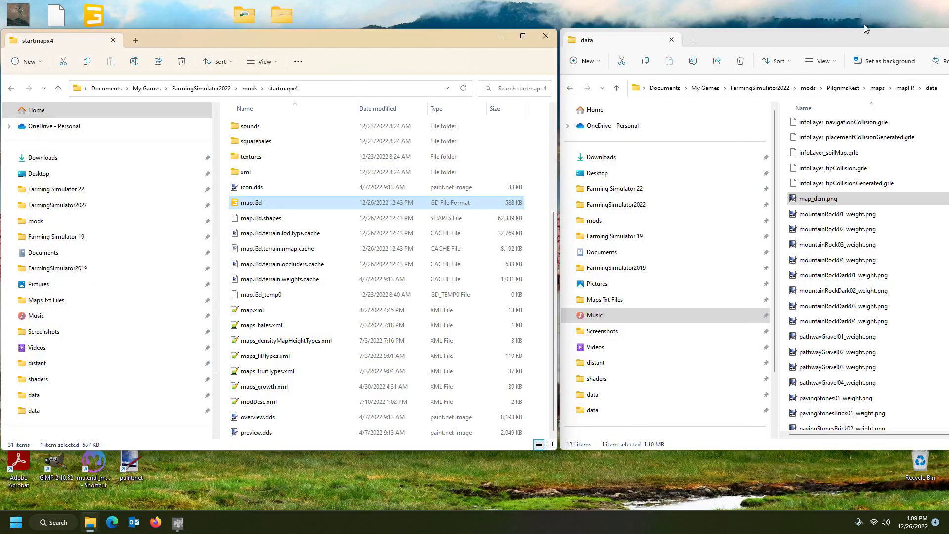
double_click(273, 206)
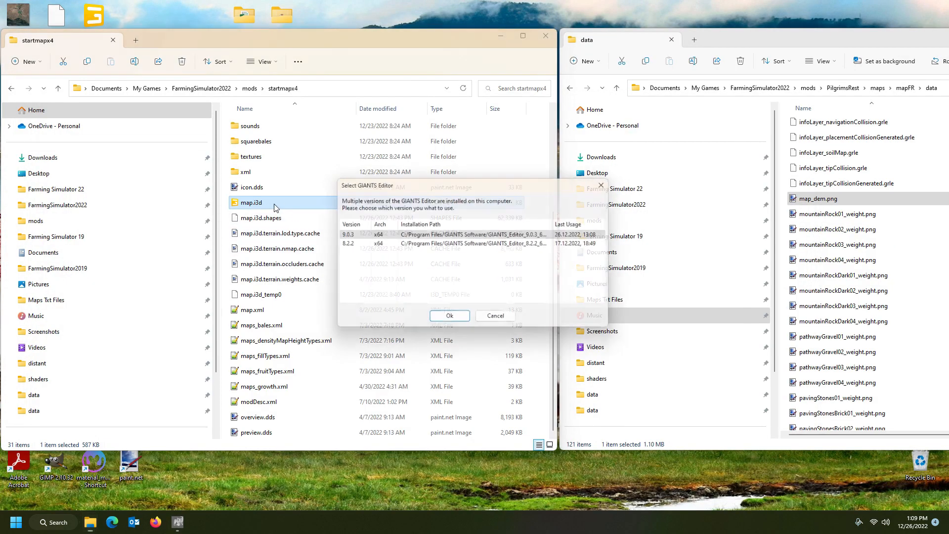
click(449, 320)
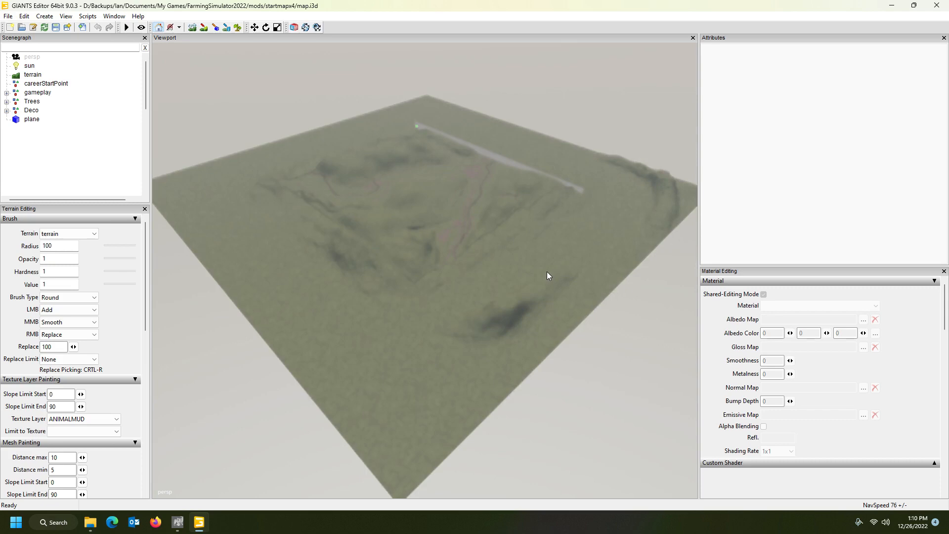
Examine the terrain and the height steps along the pasted area's edges, and close GIANTS Editor without saving changes.
mouse_move(546, 272)
alt+mouse_down()
mouse_move(517, 285)
mouse_move(529, 254)
mouse_move(597, 262)
mouse_move(590, 256)
mouse_move(608, 242)
mouse_move(581, 271)
mouse_move(598, 225)
mouse_move(607, 230)
mouse_move(584, 257)
mouse_move(544, 265)
mouse_move(585, 235)
mouse_move(565, 216)
mouse_move(585, 185)
mouse_move(597, 197)
mouse_move(600, 266)
mouse_move(487, 241)
mouse_move(565, 277)
mouse_move(586, 258)
mouse_move(571, 232)
mouse_move(538, 236)
mouse_move(542, 251)
mouse_move(444, 247)
mouse_move(523, 235)
mouse_move(547, 271)
mouse_move(574, 262)
mouse_move(576, 244)
mouse_move(605, 230)
mouse_move(576, 230)
mouse_move(579, 206)
mouse_move(470, 274)
mouse_move(455, 322)
mouse_move(447, 304)
mouse_move(327, 268)
mouse_move(281, 180)
alt+mouse_up()
scroll(514, 278, up, 4)
scroll(514, 275, up, 6)
scroll(608, 242, up, 3)
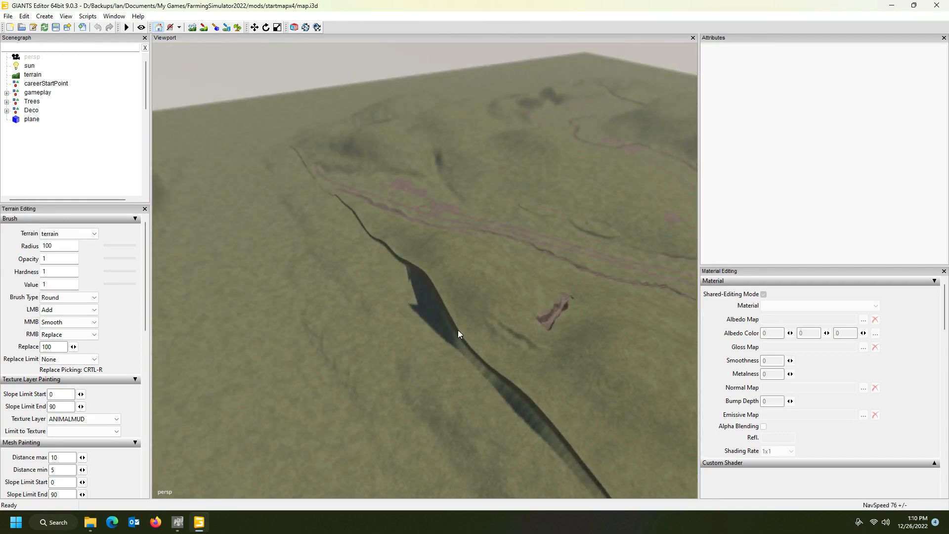
alt+drag(559, 387, 536, 304)
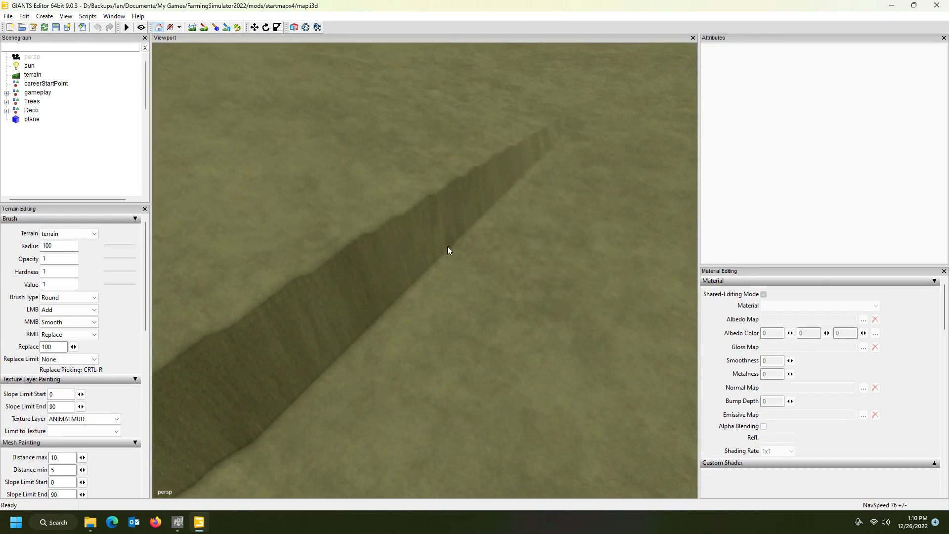
alt+drag(453, 269, 550, 182)
scroll(602, 227, down, 5)
scroll(557, 180, up, 10)
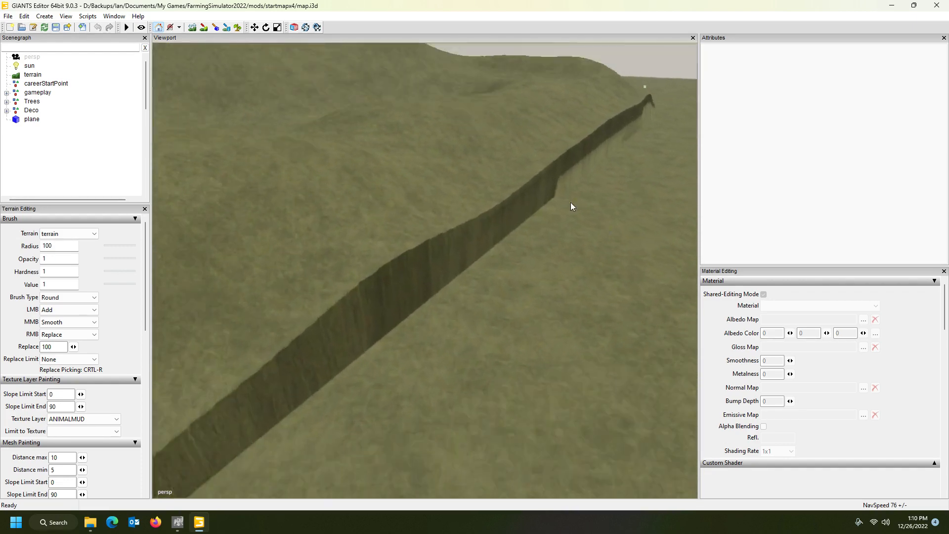
scroll(562, 183, up, 4)
alt+drag(570, 194, 680, 221)
alt+drag(521, 279, 324, 242)
alt+drag(478, 216, 531, 123)
click(943, 6)
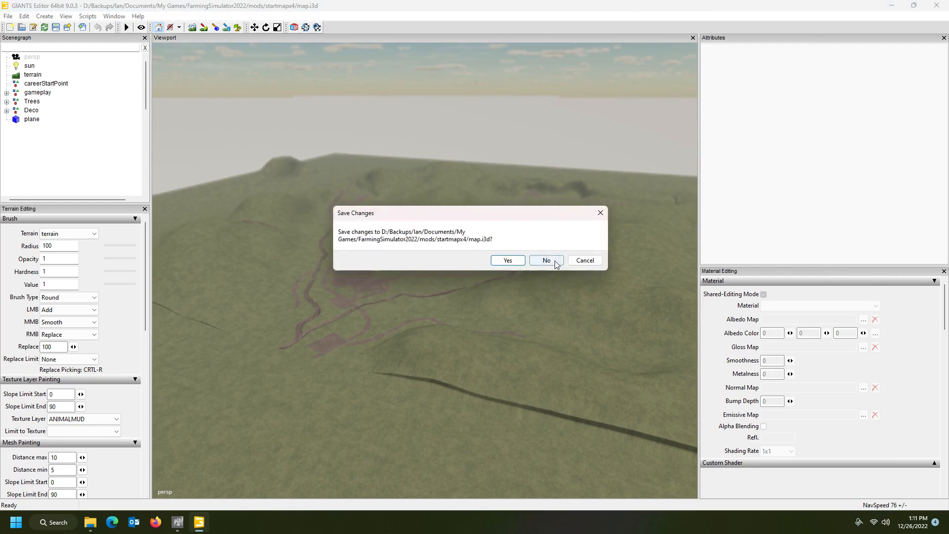
click(554, 262)
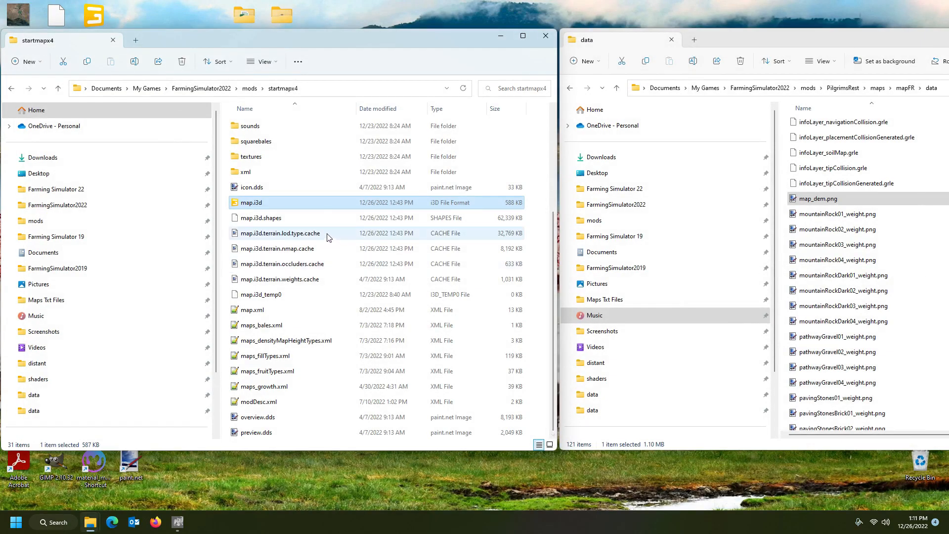
Open the startmapx4 data folder and compare its densityMap files with those in the PilgrimsRest data folder.
scroll(313, 201, up, 4)
double_click(292, 142)
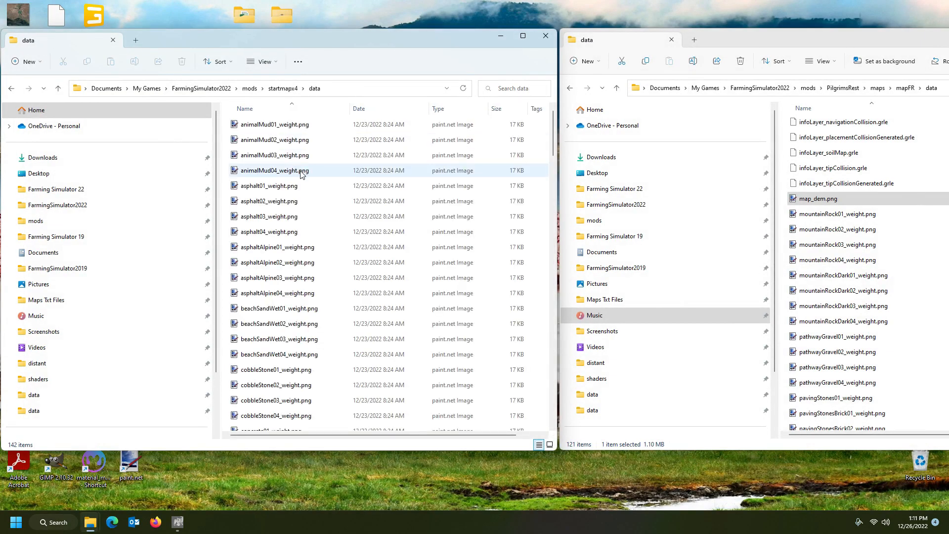
click(831, 202)
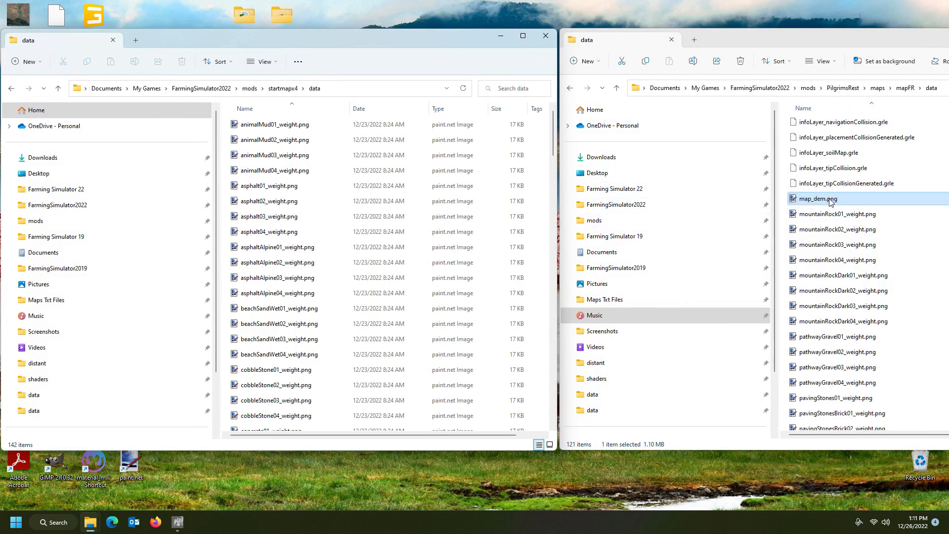
scroll(833, 225, up, 10)
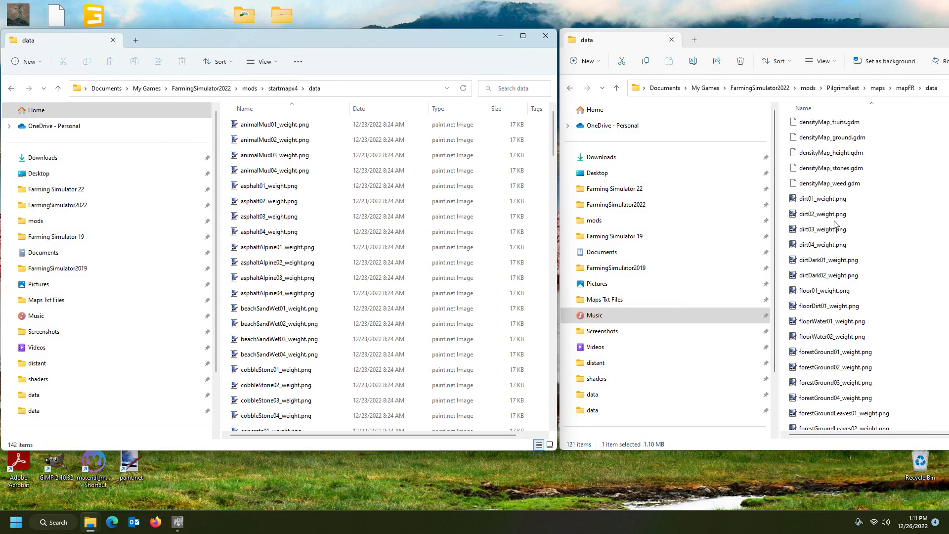
scroll(835, 224, up, 8)
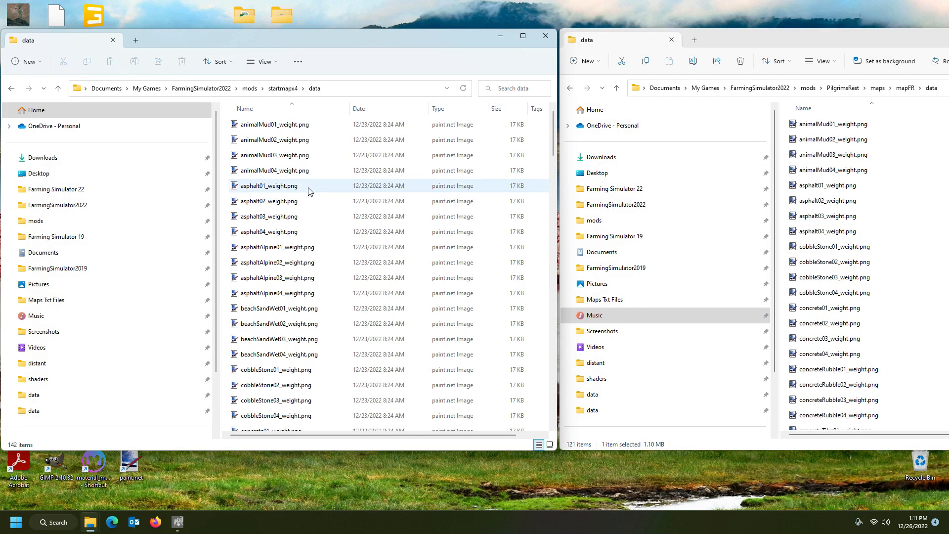
scroll(312, 187, down, 7)
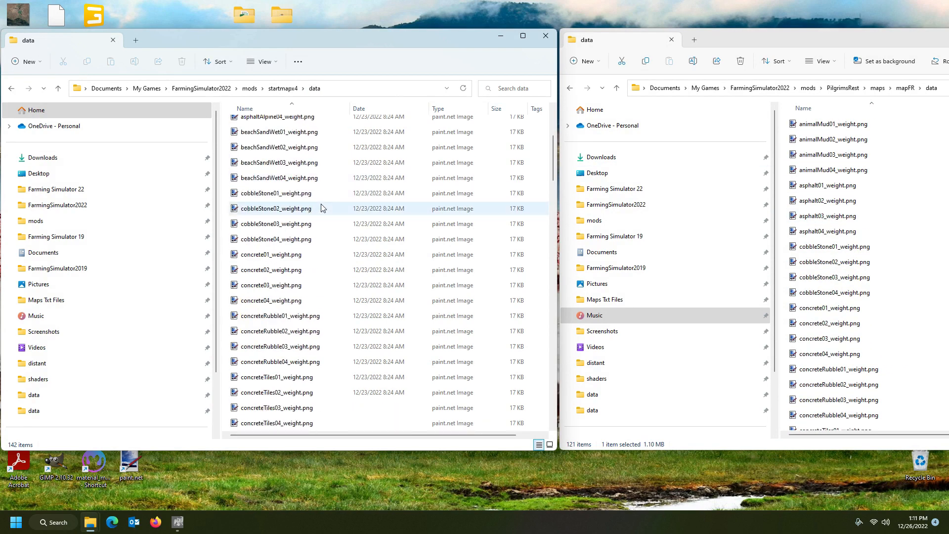
scroll(331, 207, down, 3)
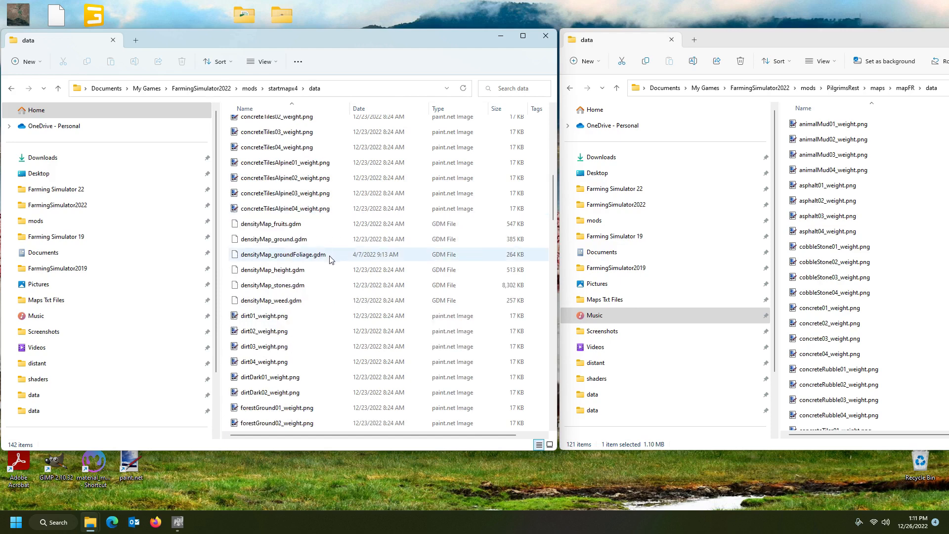
click(267, 225)
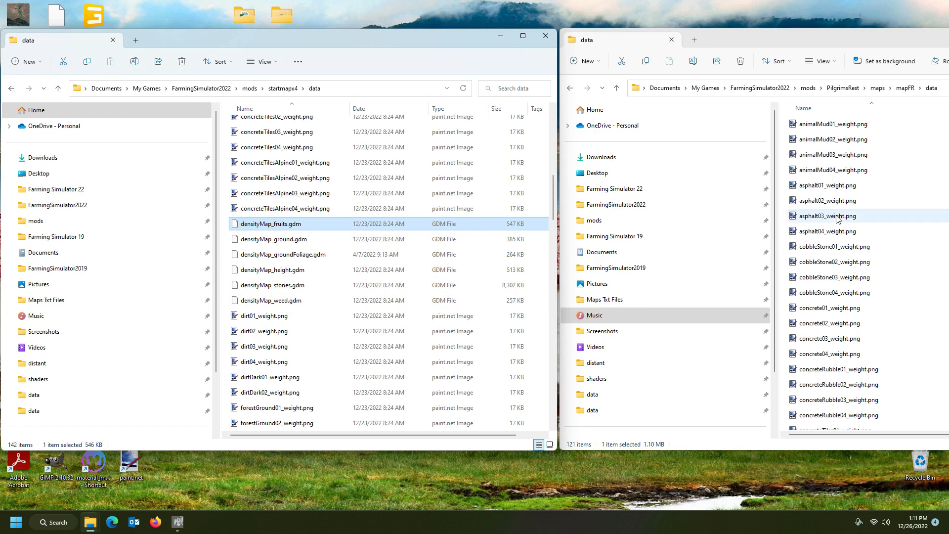
scroll(837, 219, down, 3)
scroll(836, 220, down, 3)
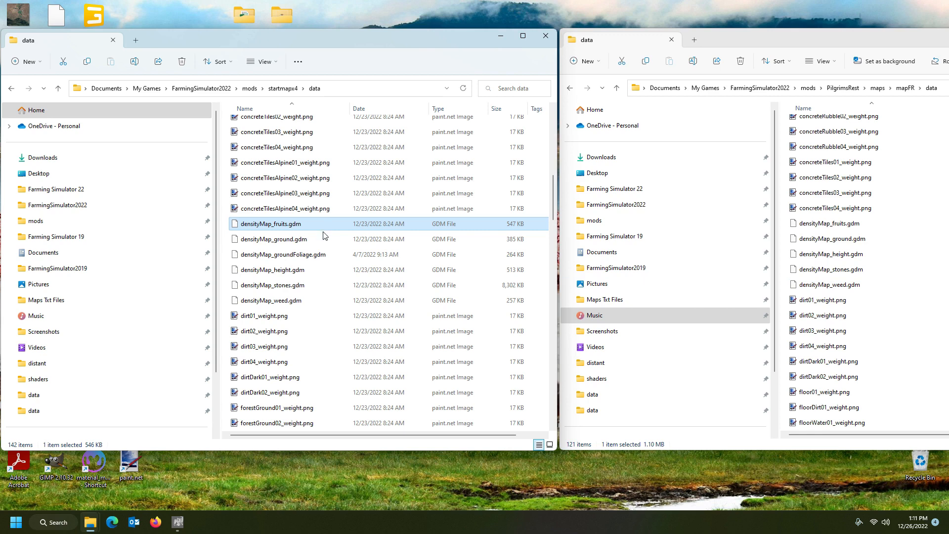
click(283, 241)
click(284, 257)
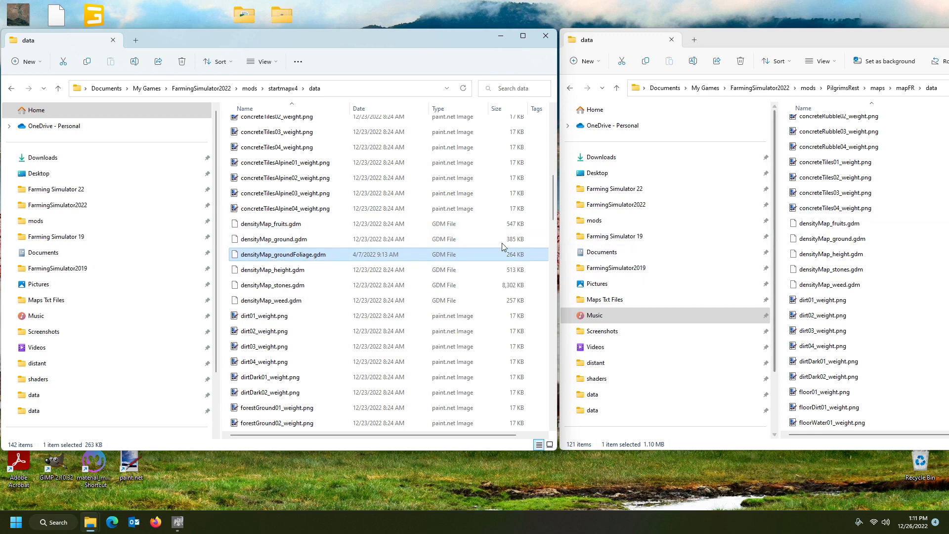
Copy the file name densityMap_groundFoliage and open map.i3d from the startmapx4 folder in Notepad++.
click(298, 256)
key(ctrl+c)
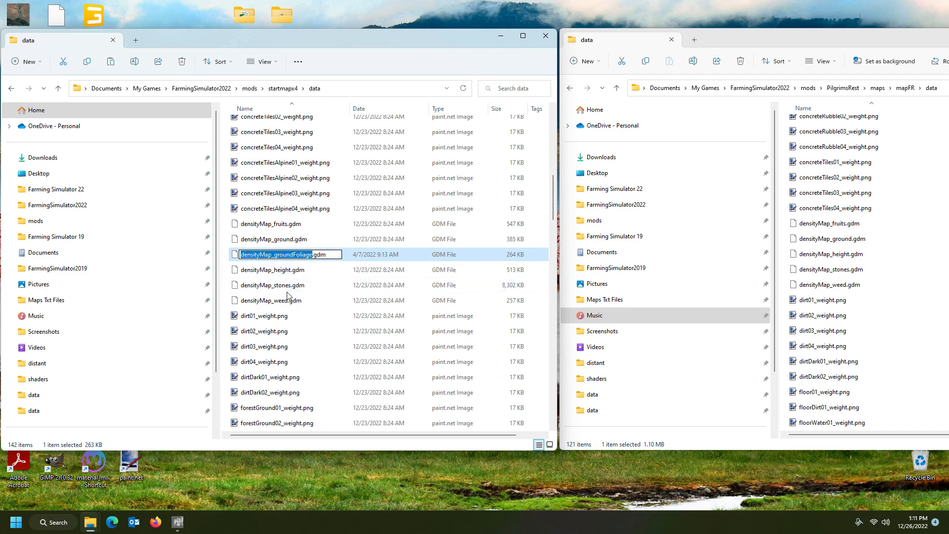
click(283, 88)
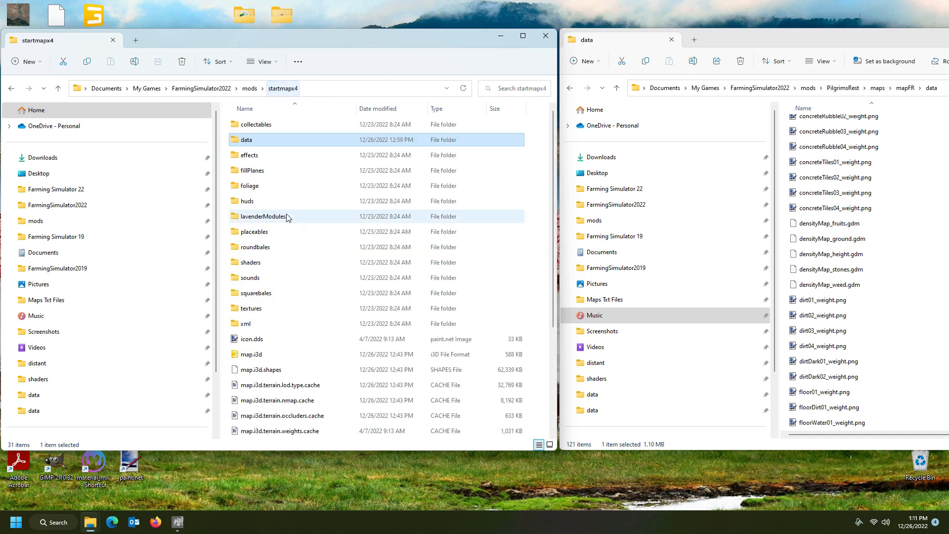
right_click(264, 356)
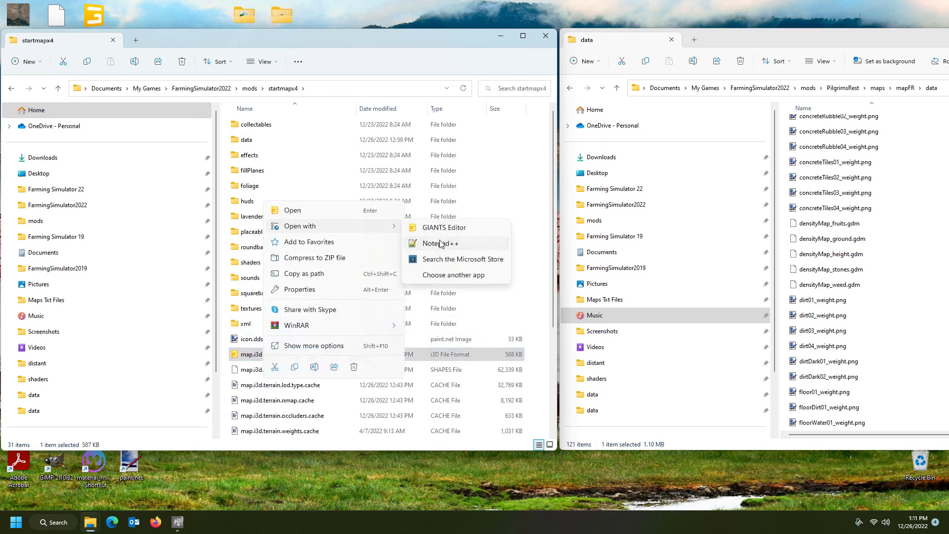
click(440, 243)
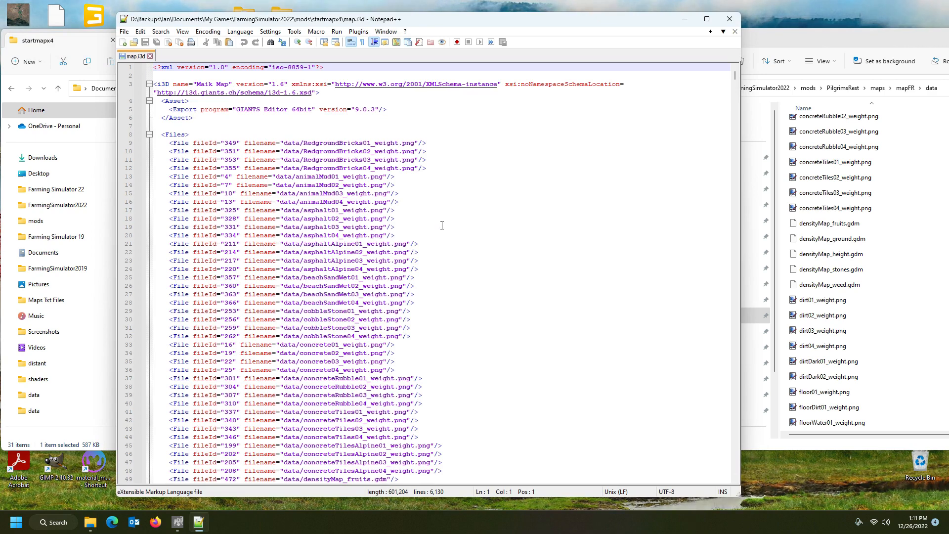
Search map.i3d for densityMap_groundFoliage using the copied name, and close the file.
key(ctrl+f)
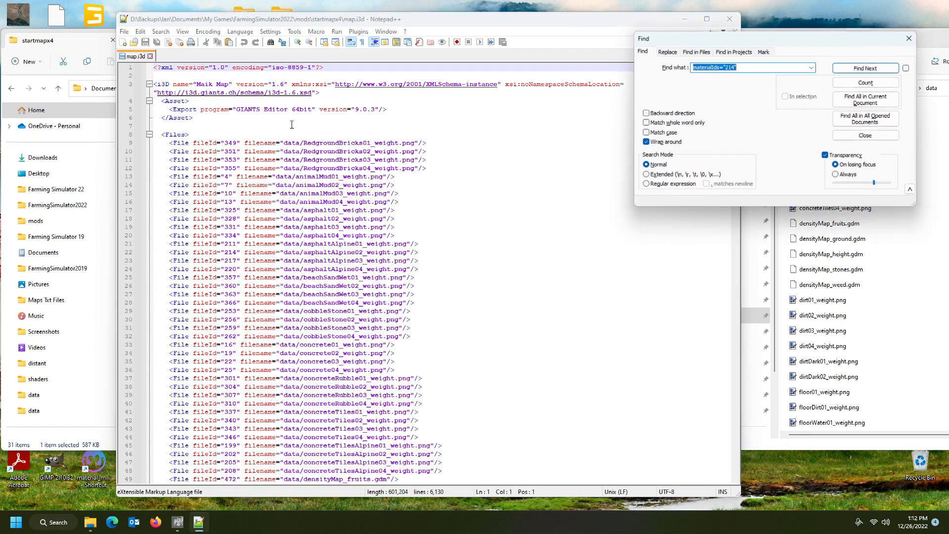
key(ctrl+v)
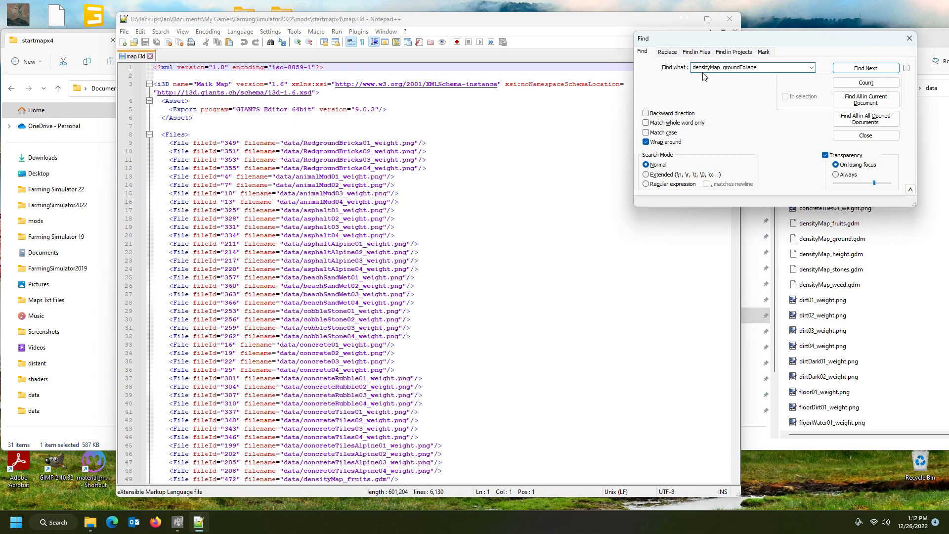
click(847, 67)
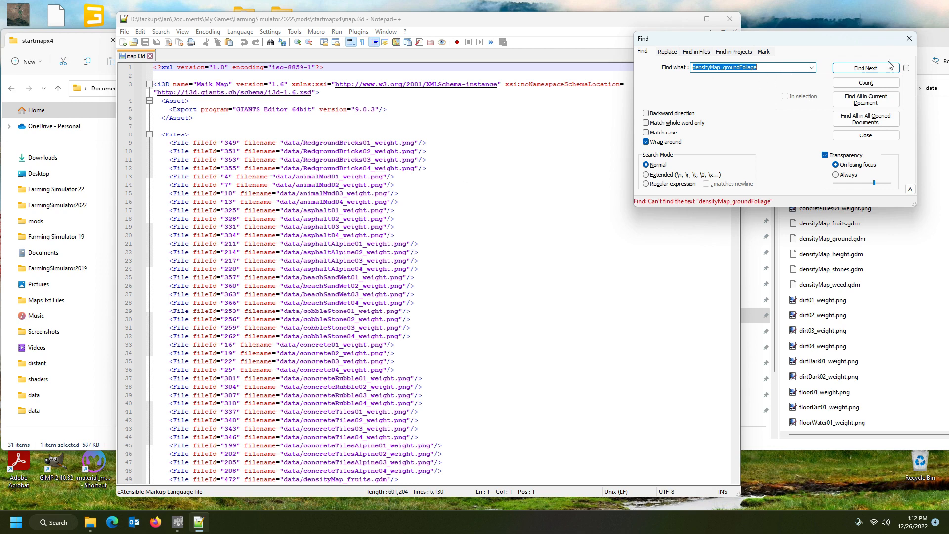
click(909, 38)
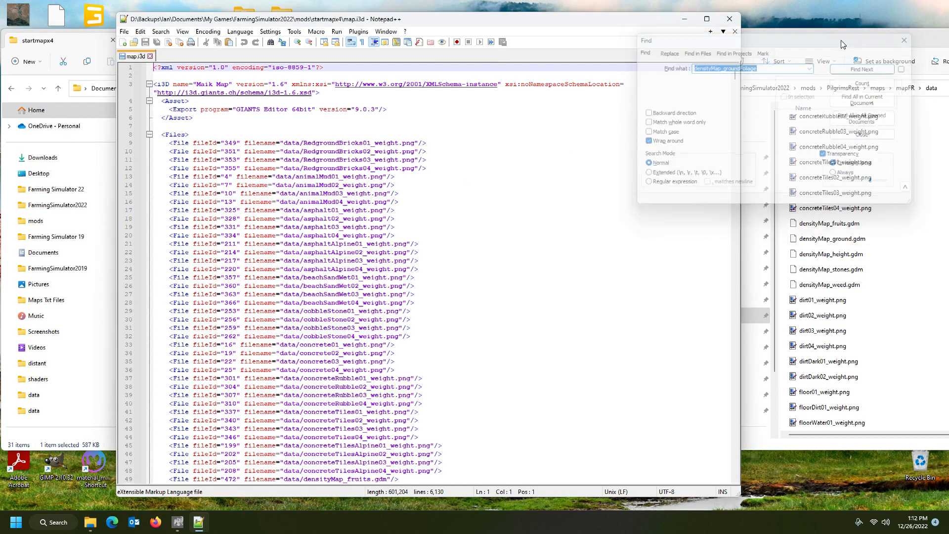
click(735, 32)
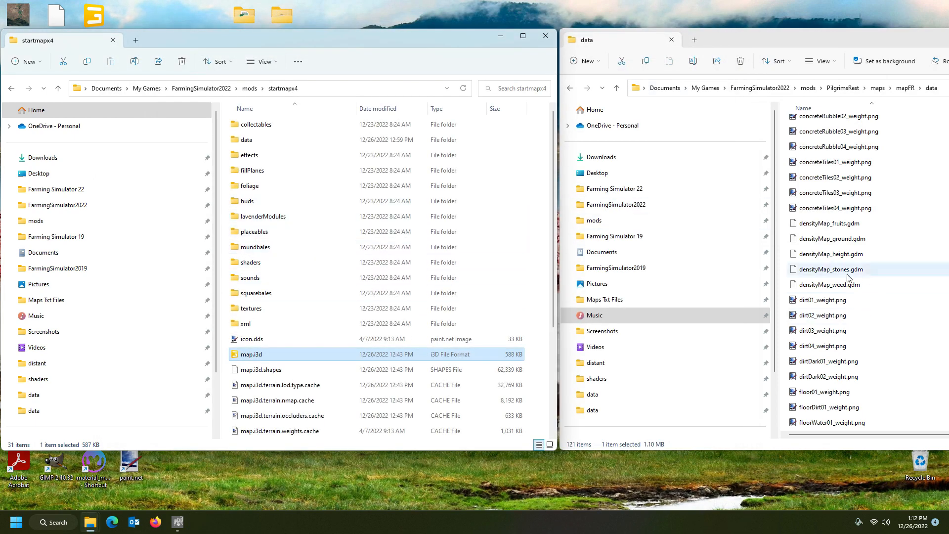
scroll(408, 287, down, 3)
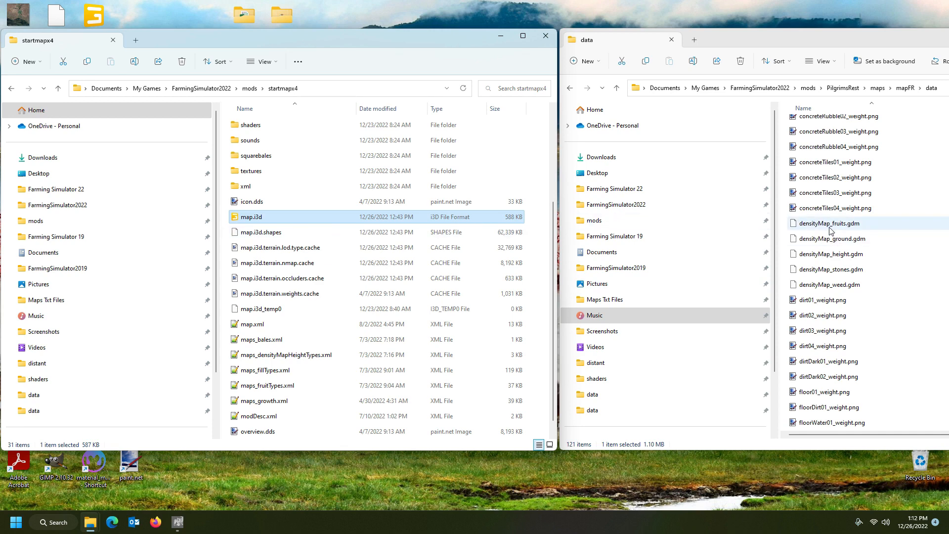
scroll(293, 223, down, 1)
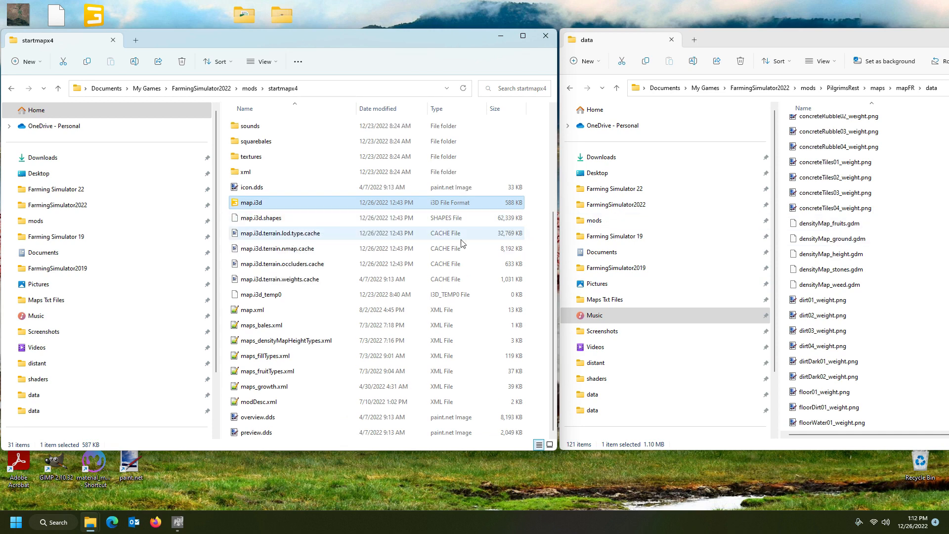
scroll(340, 232, up, 3)
scroll(343, 235, down, 3)
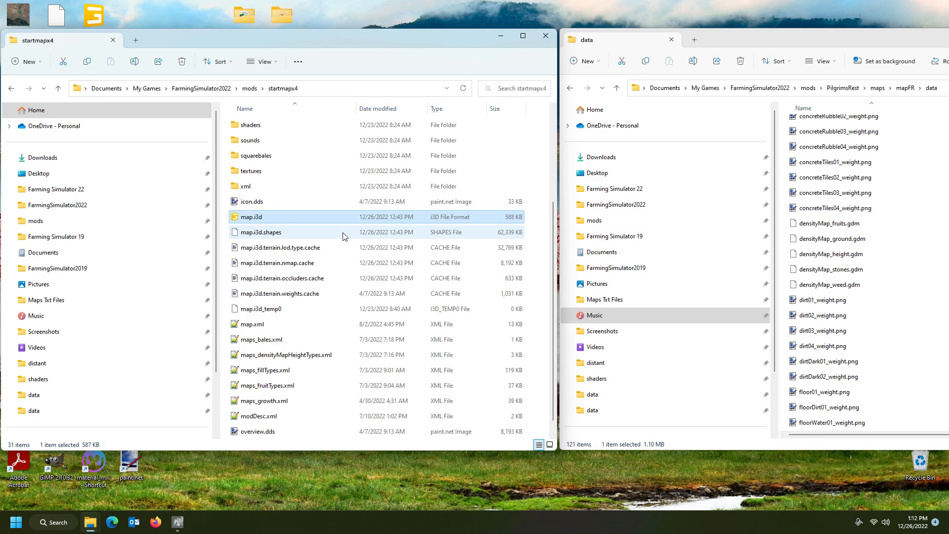
scroll(346, 265, up, 3)
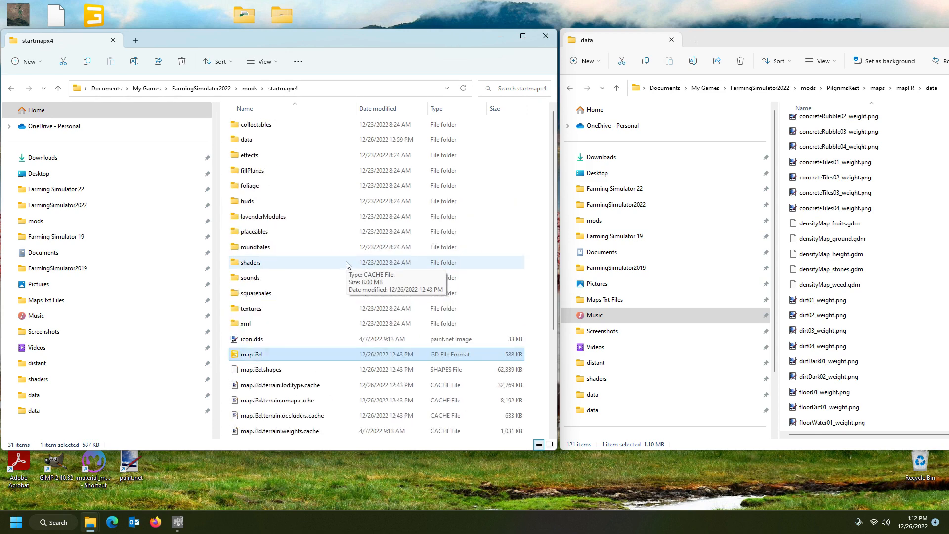
Open the startmapx4 data folder and compare its densityMap and infoLayer files with those in the PilgrimsRest data folder.
double_click(252, 140)
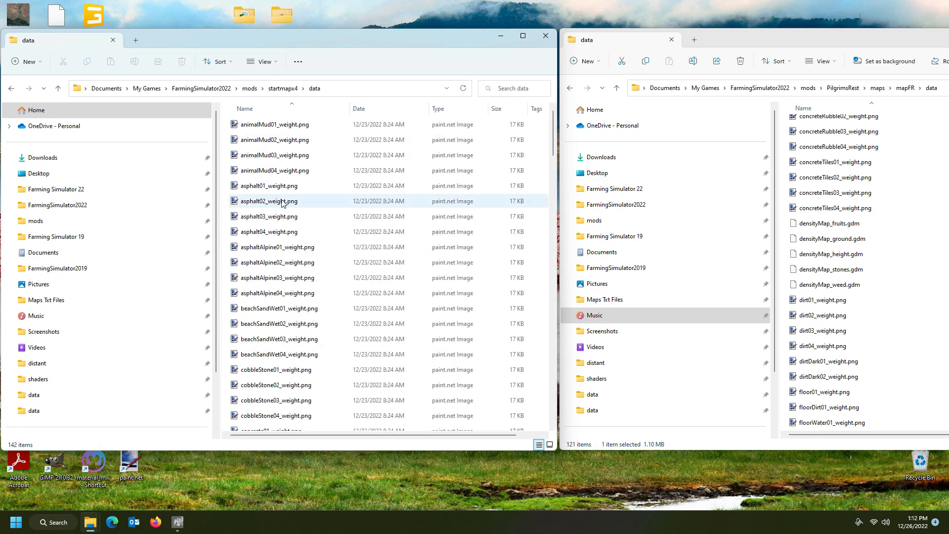
scroll(283, 203, down, 3)
scroll(283, 200, down, 6)
click(284, 182)
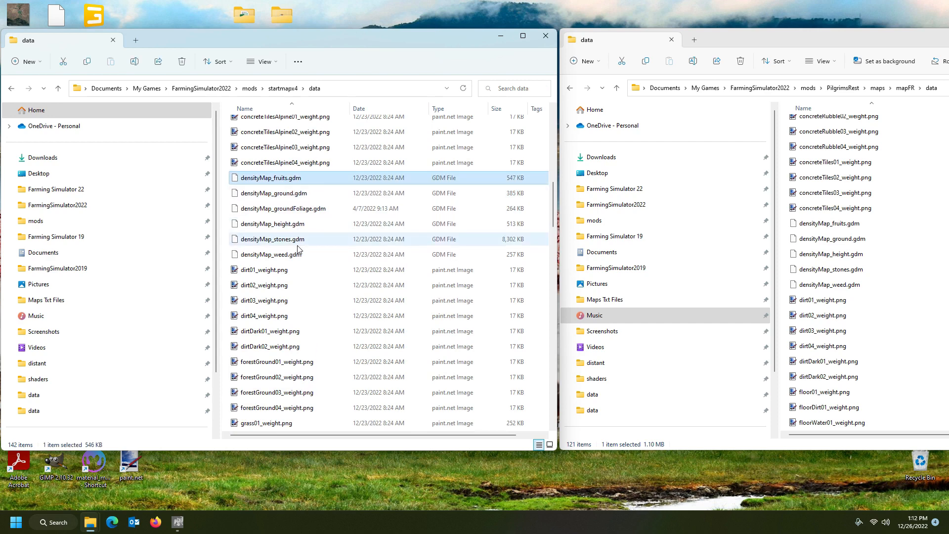
scroll(298, 248, down, 12)
scroll(298, 248, down, 10)
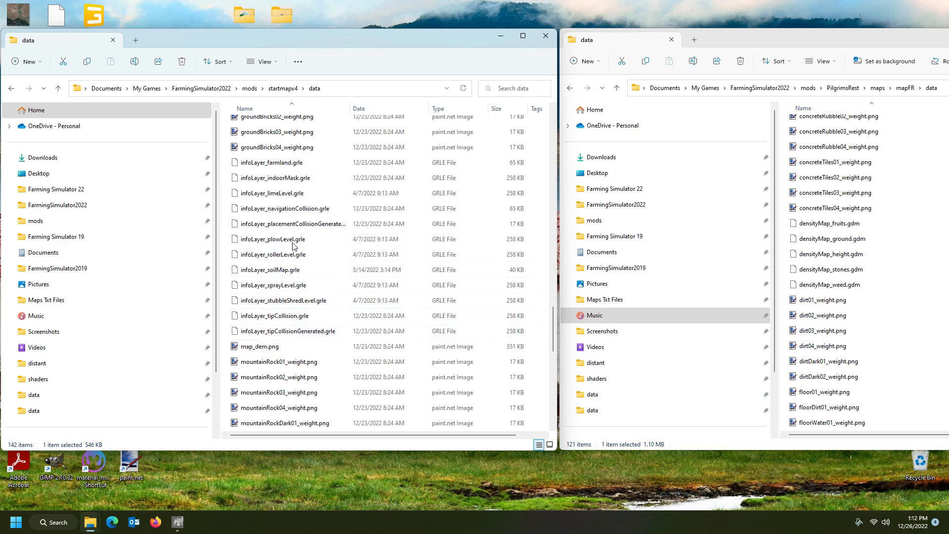
scroll(824, 178, down, 10)
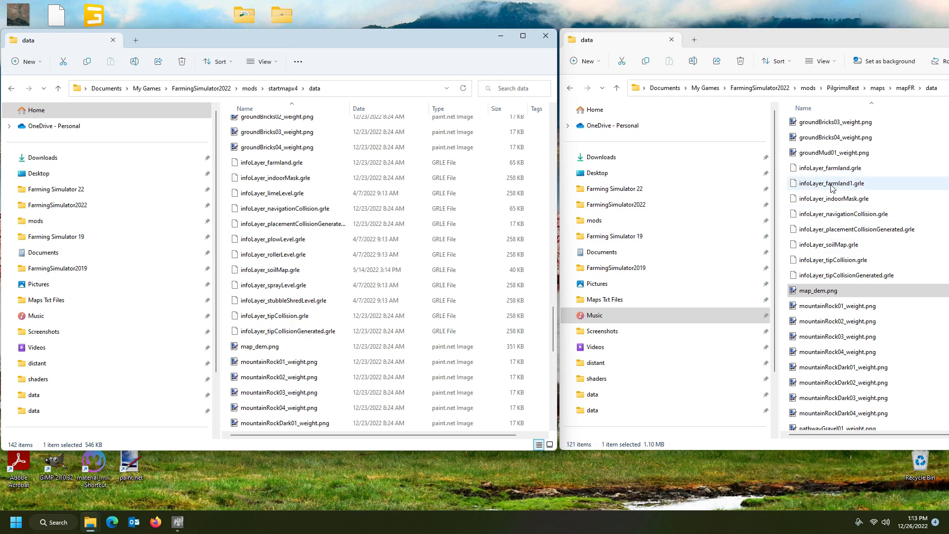
click(828, 170)
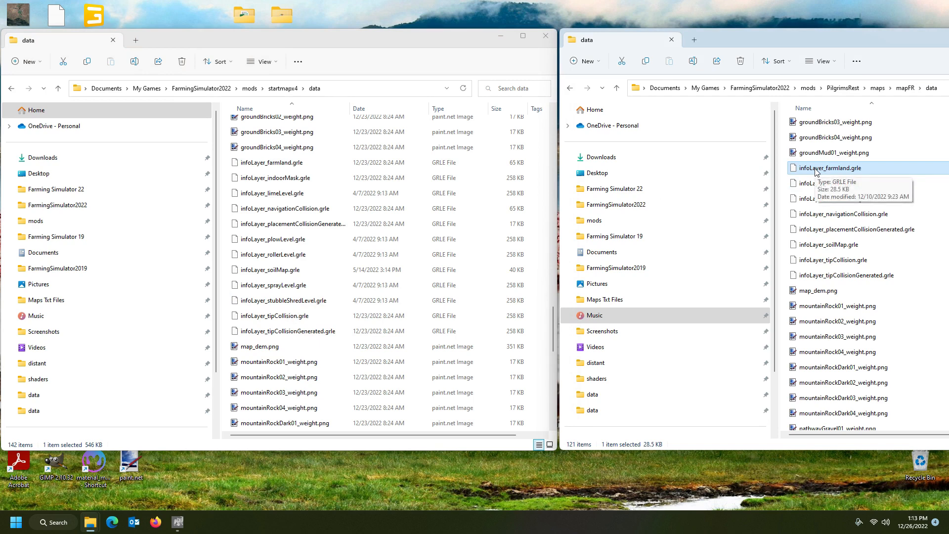
Return to the startmapx4 folder and open map.i3d in GIANTS Editor.
click(275, 44)
scroll(287, 188, up, 5)
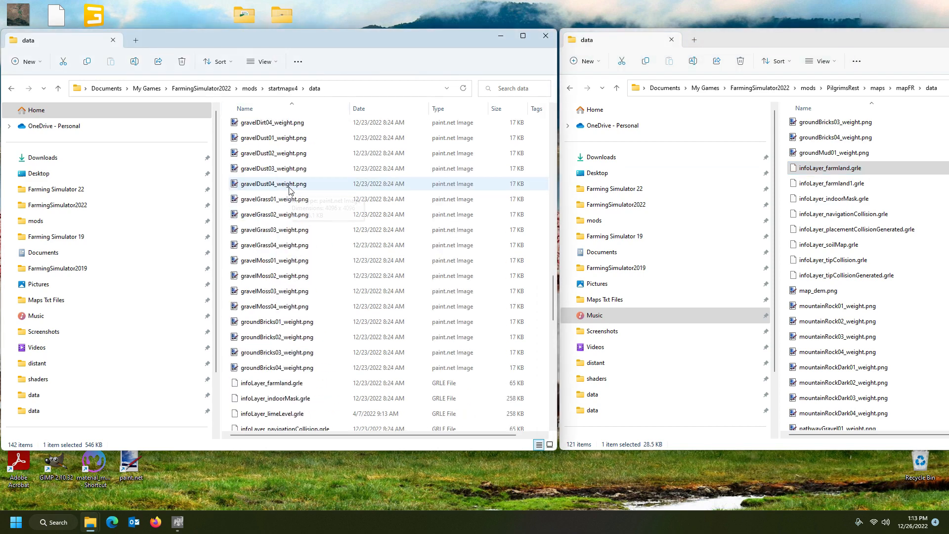
click(282, 88)
double_click(257, 263)
click(439, 319)
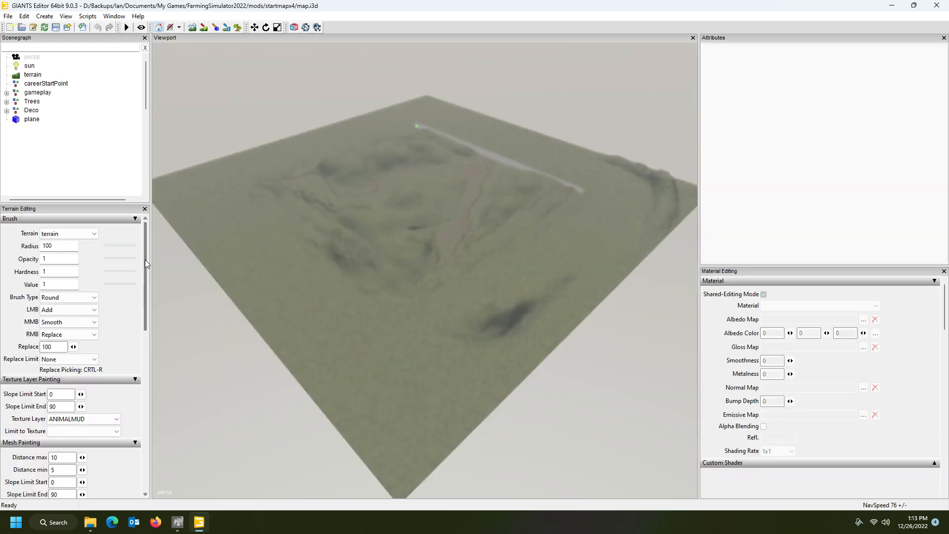
Choose Farmland 1 for the farmland info layer and turn on info layer painting to show it on the terrain.
drag(145, 263, 154, 379)
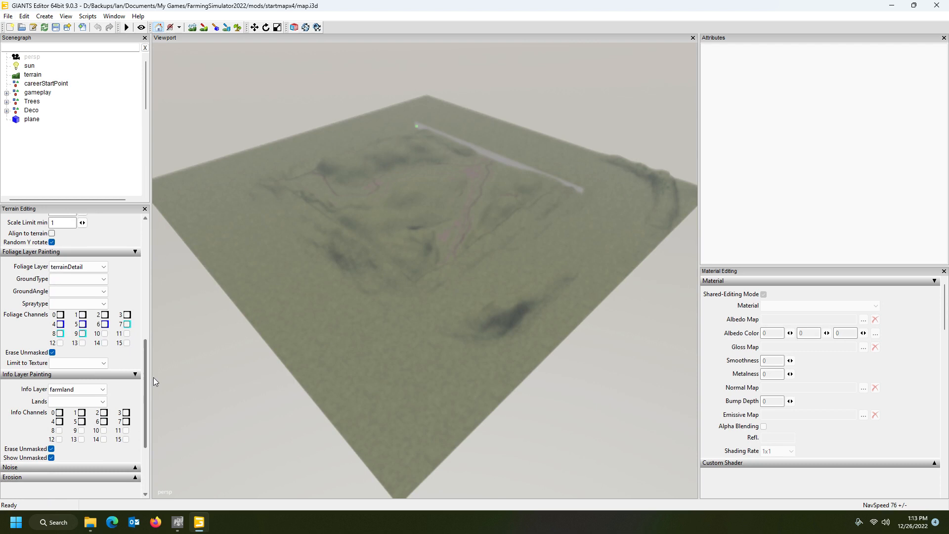
click(77, 401)
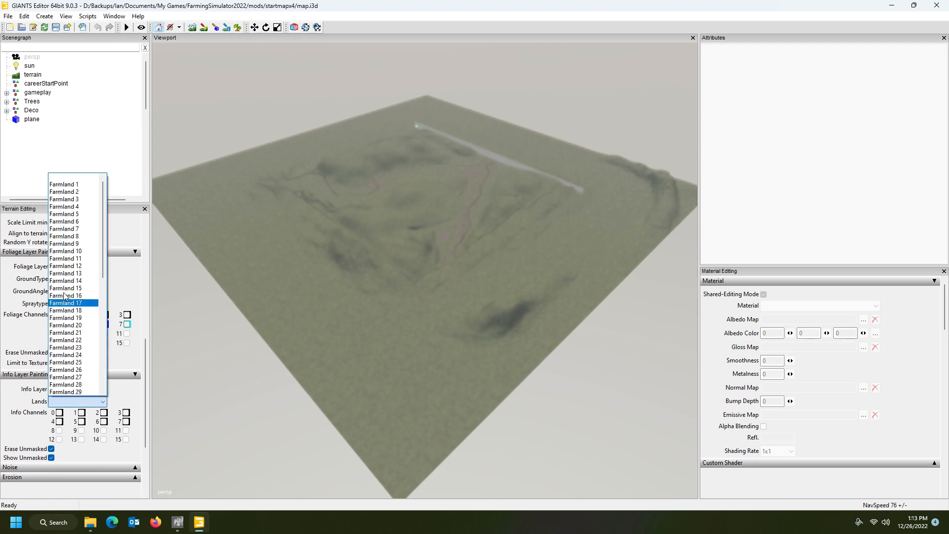
click(78, 191)
click(227, 27)
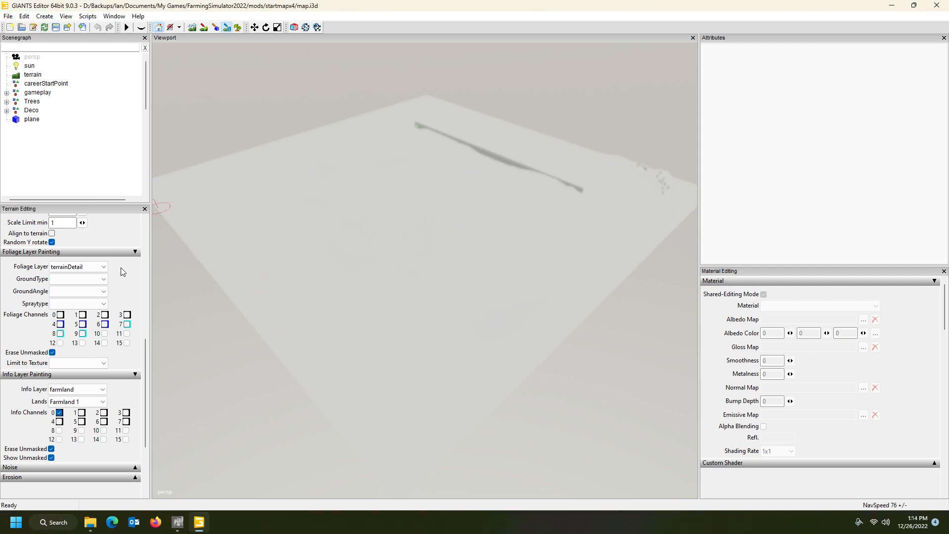
View the Farmland 2 overlay, switch back to Farmland 1, and turn off info layer painting before closing GIANTS Editor.
click(80, 401)
click(74, 186)
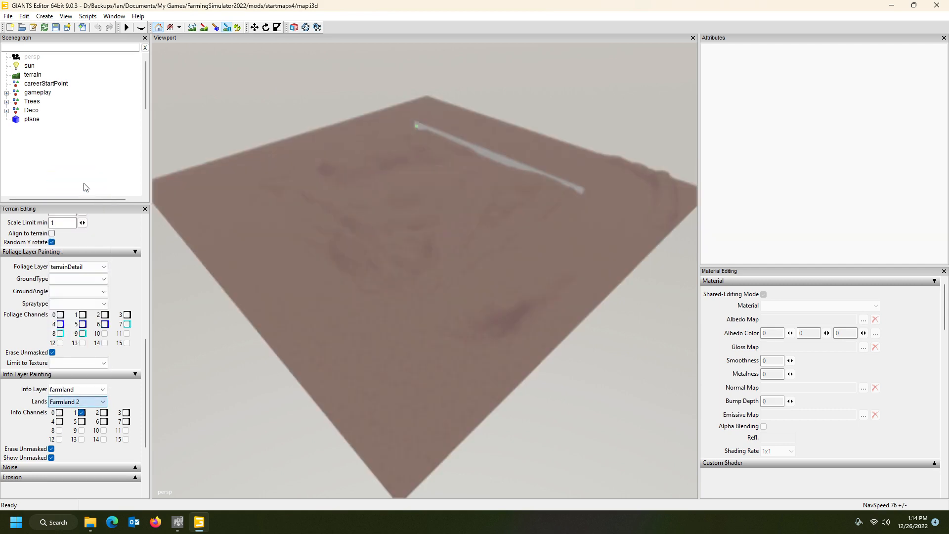
click(71, 404)
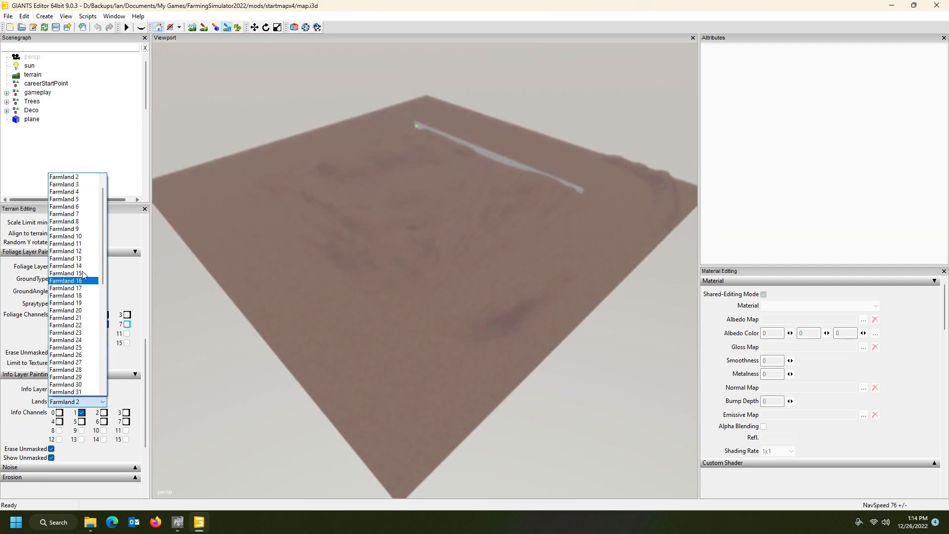
scroll(85, 179, up, 1)
click(74, 177)
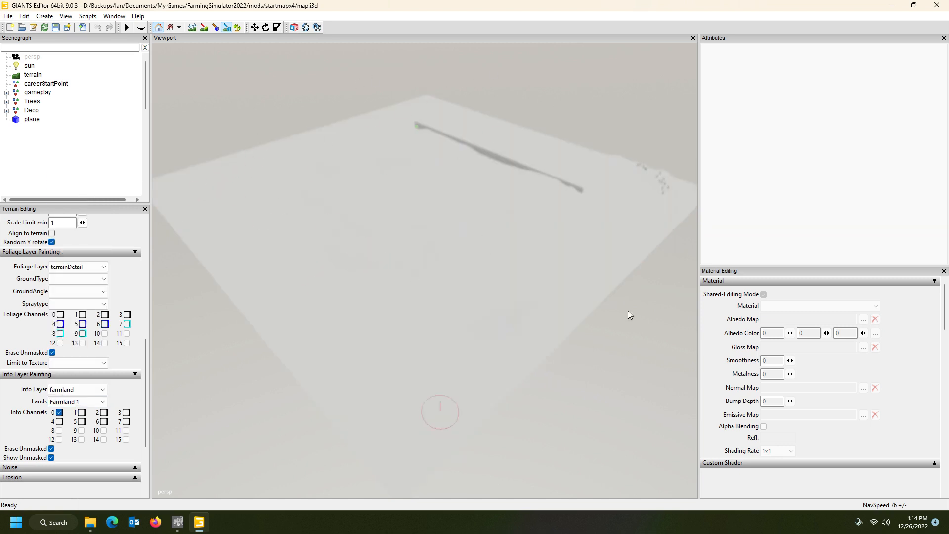
click(226, 27)
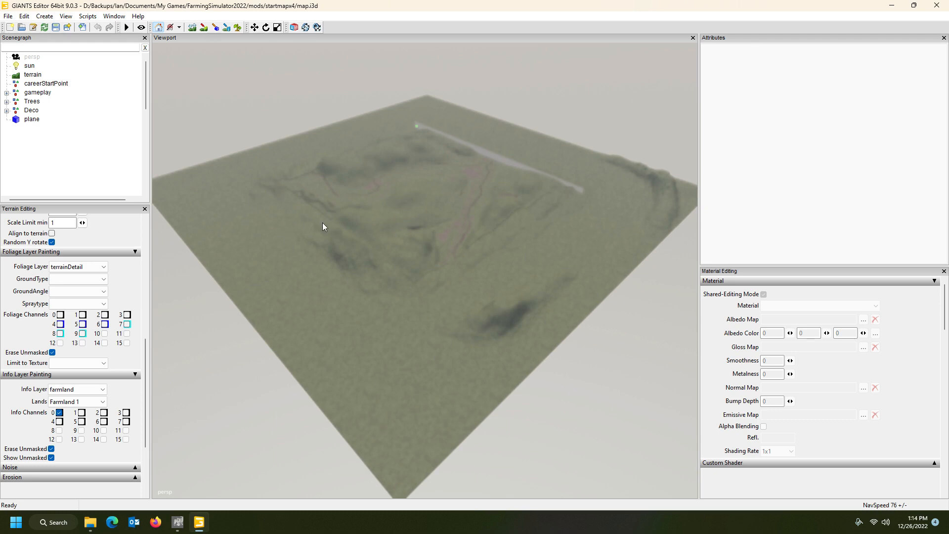
click(937, 5)
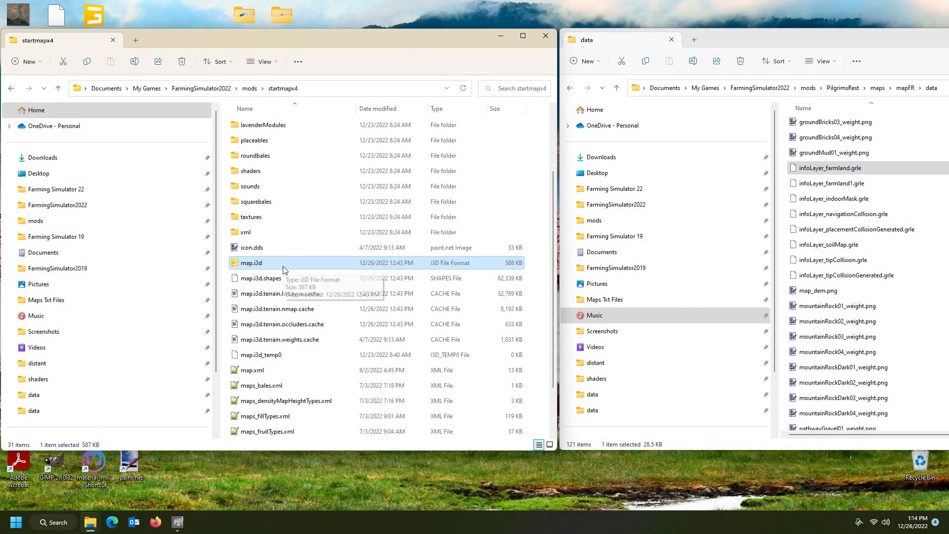
Open the startmapx4 data folder again and select densityMap_fruits.gdm.
scroll(284, 269, up, 2)
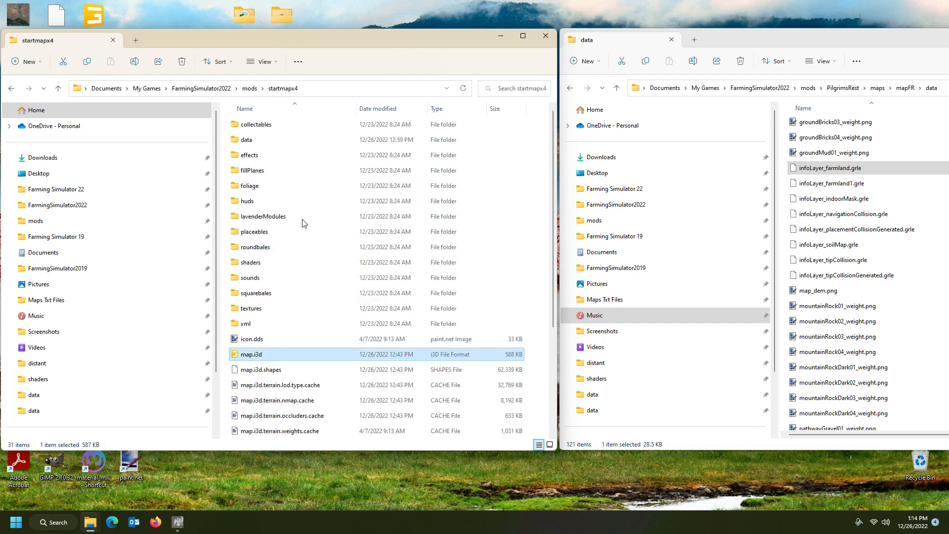
double_click(248, 141)
scroll(267, 237, down, 9)
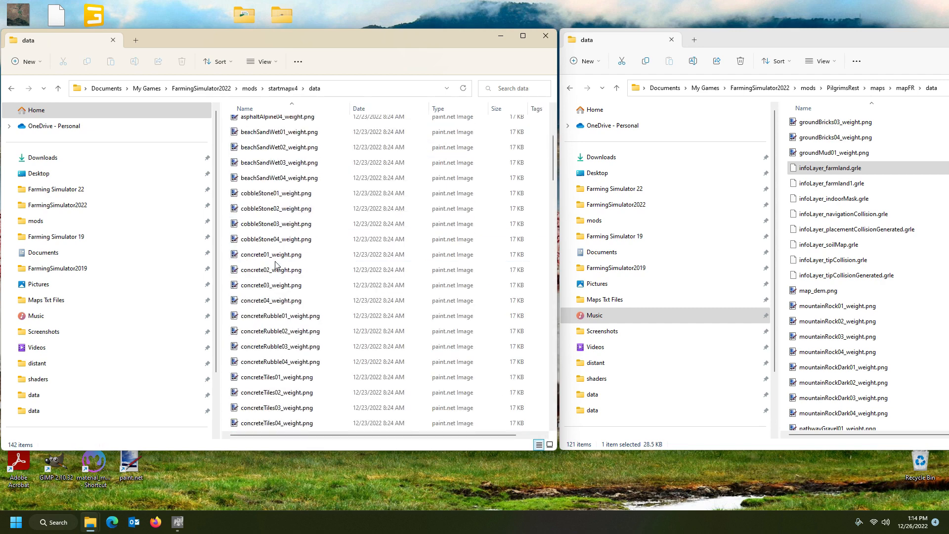
scroll(277, 264, up, 3)
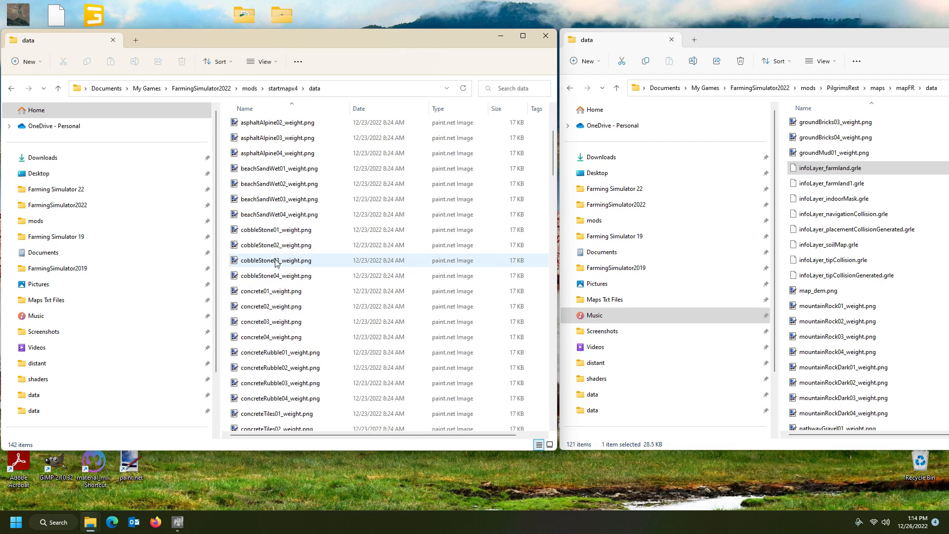
scroll(279, 262, down, 4)
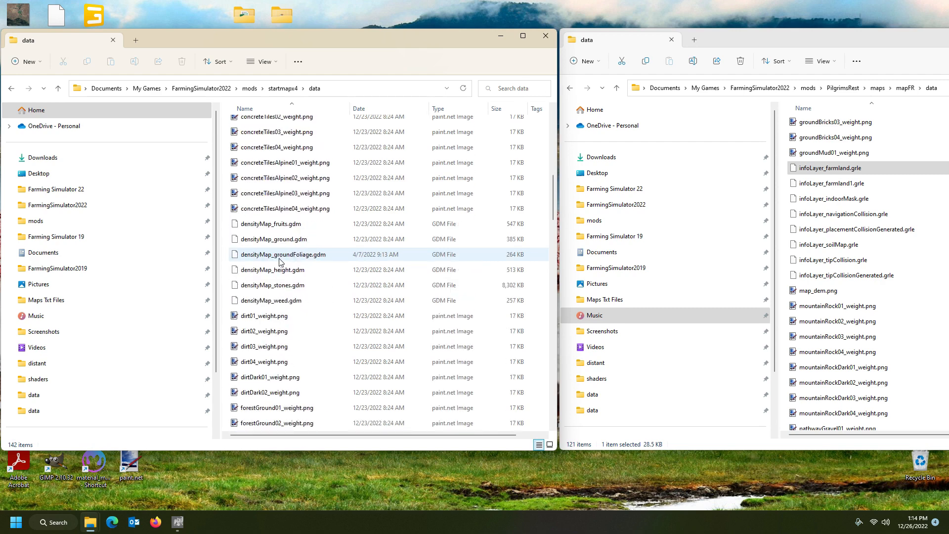
click(279, 225)
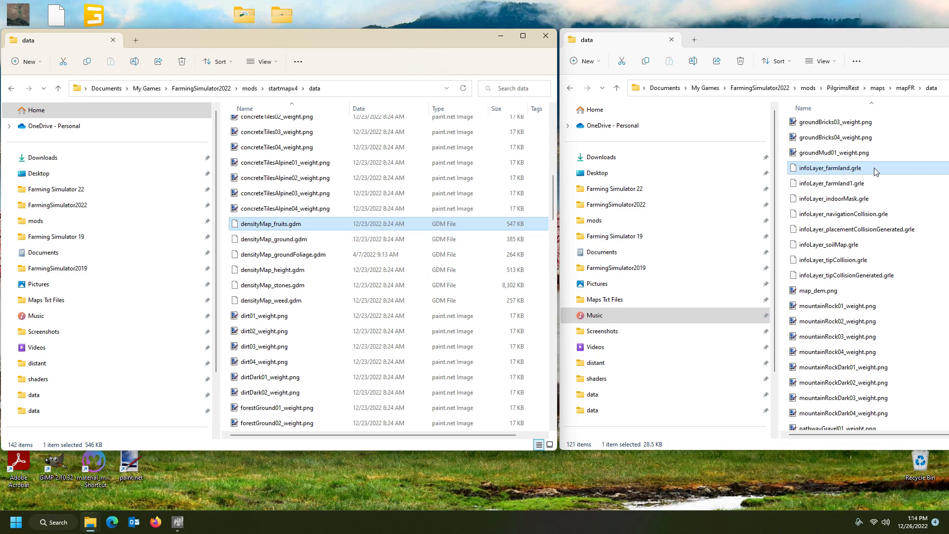
Compare the infoLayer files of both data folders and select infoLayer_farmland.grle in the startmapx4 data folder.
scroll(870, 215, down, 3)
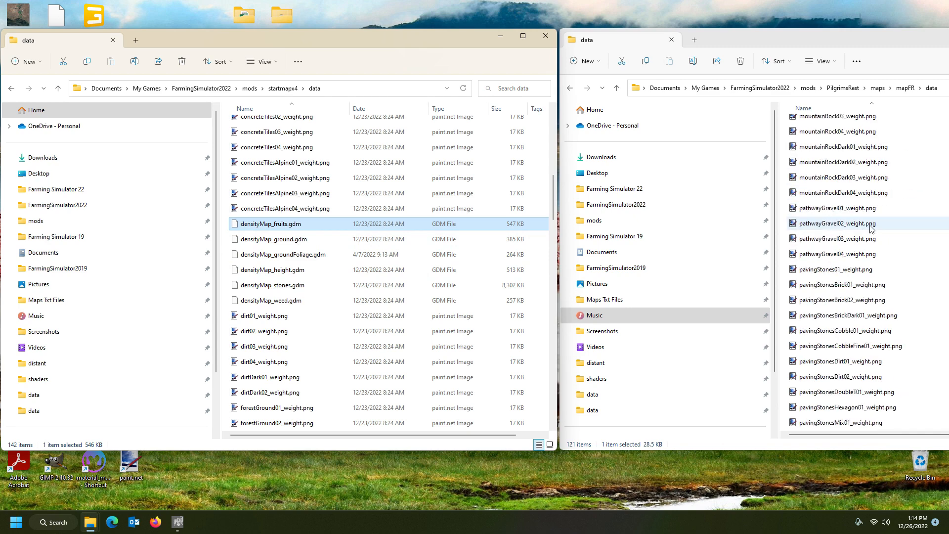
scroll(872, 228, up, 3)
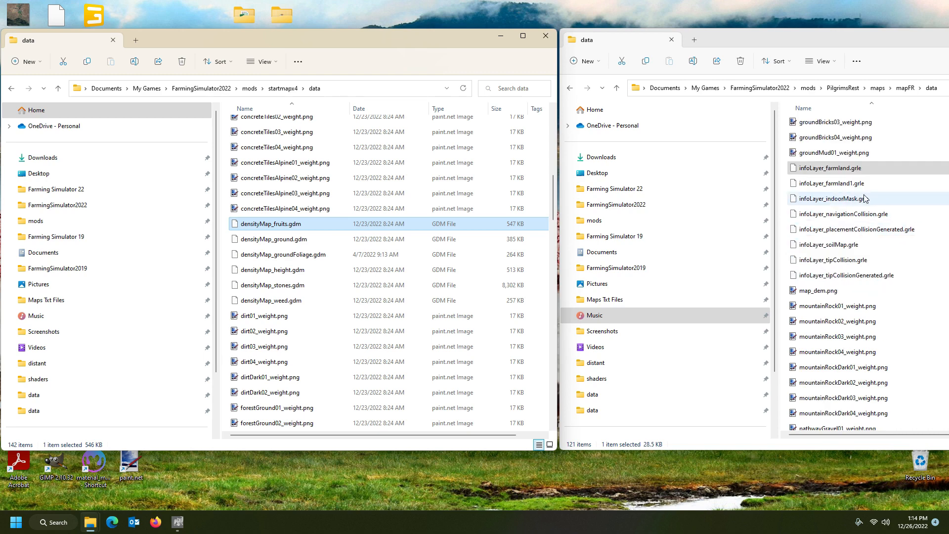
scroll(316, 280, down, 10)
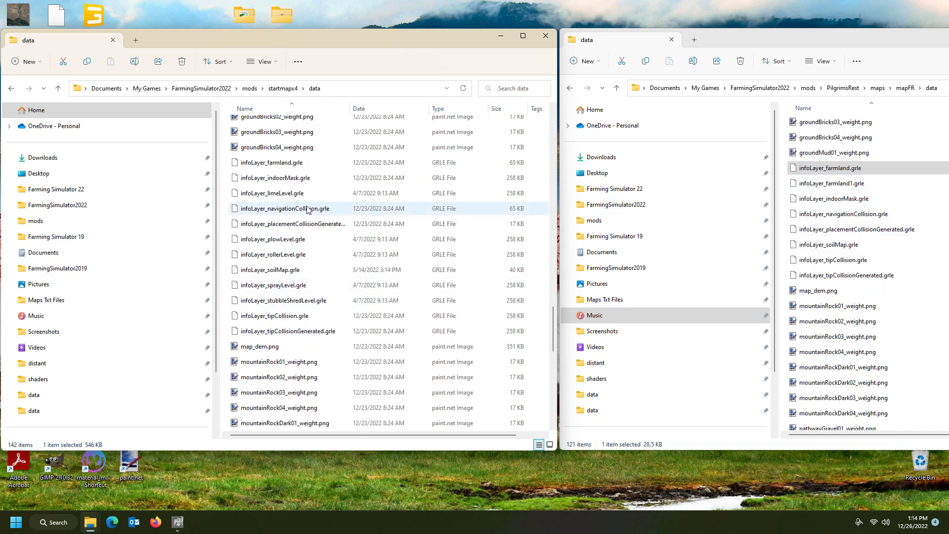
click(297, 164)
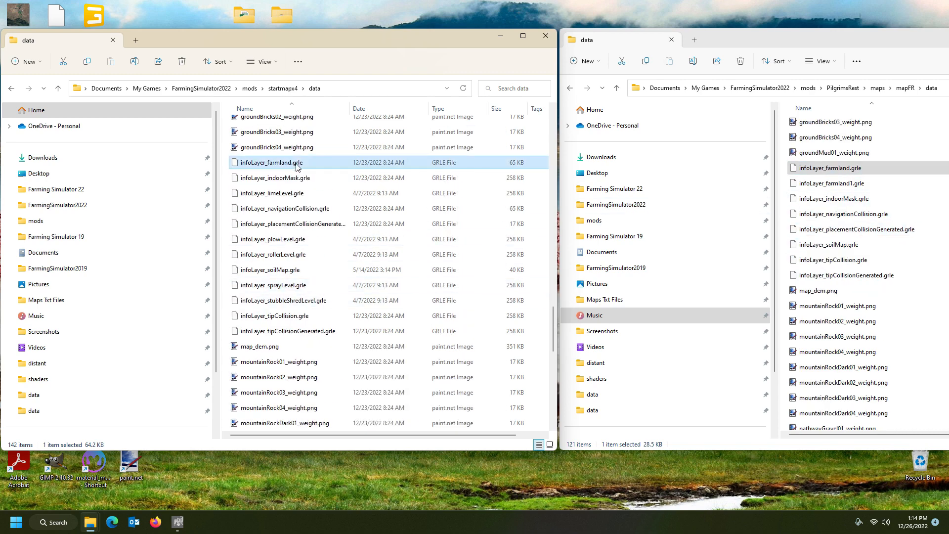
Open the grleconverter folder inside the desktop's Mapstuff folder in a separate window.
double_click(245, 16)
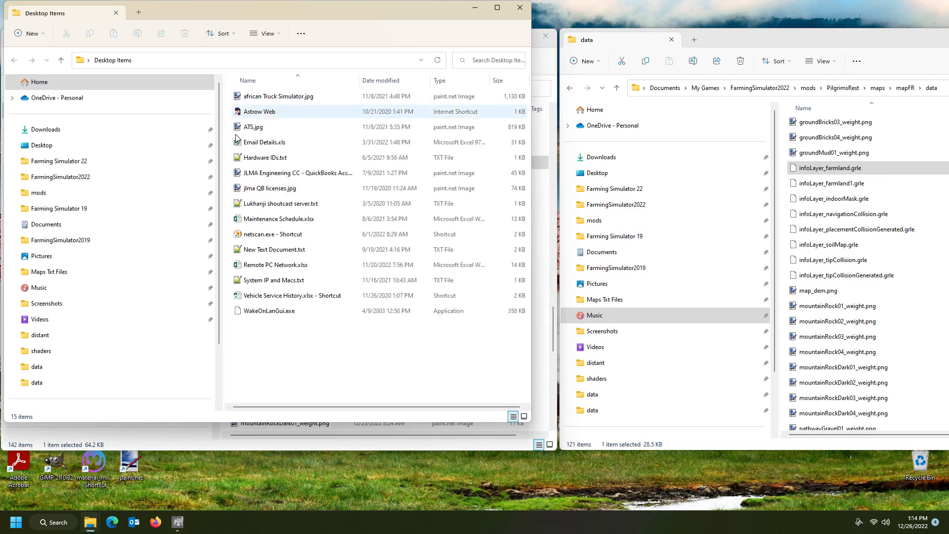
click(40, 144)
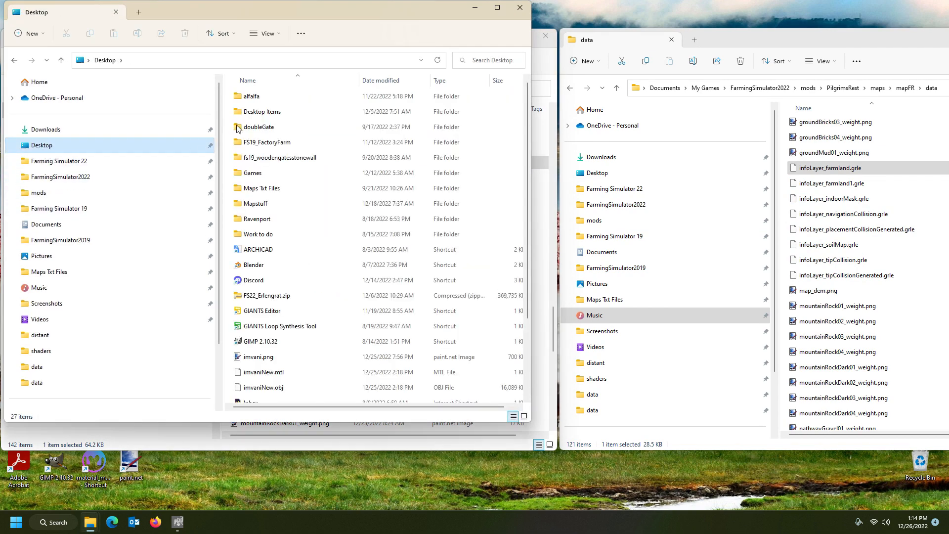
double_click(255, 204)
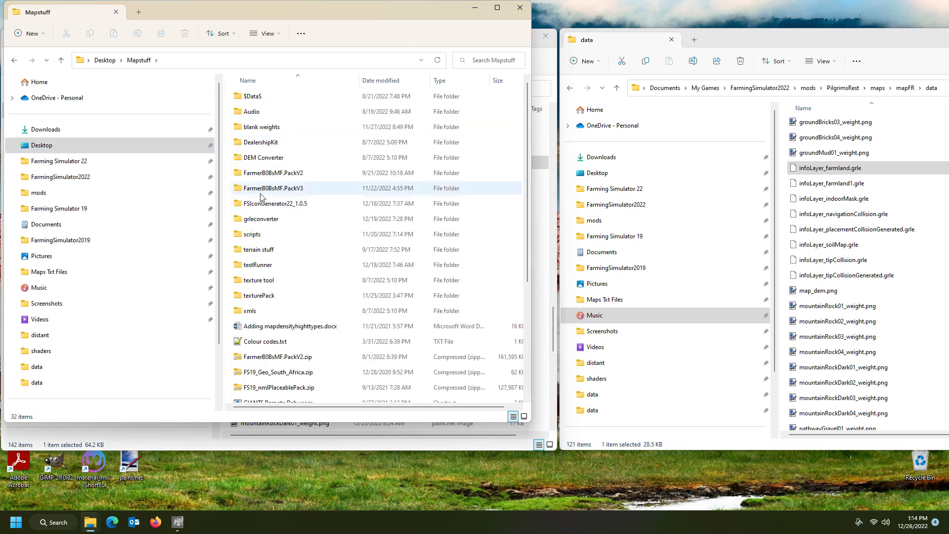
double_click(262, 219)
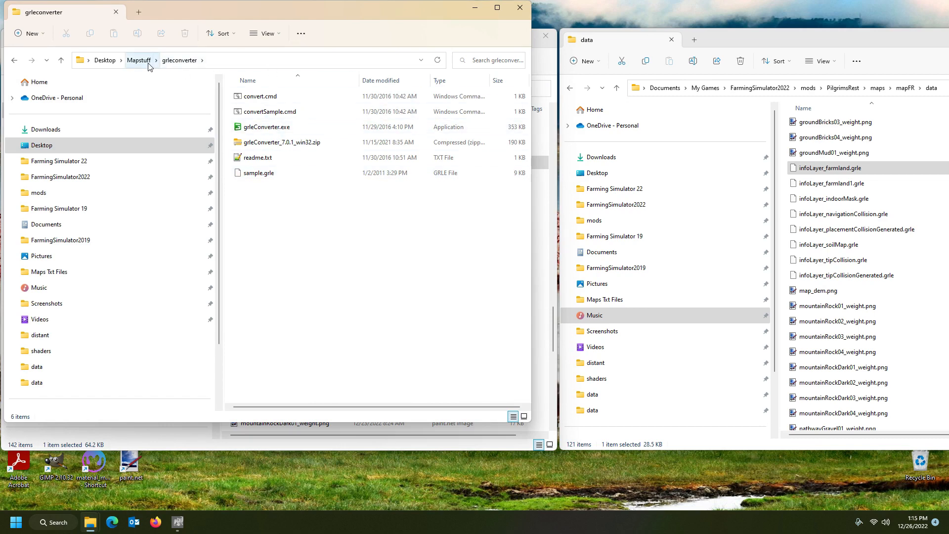
Switch to Firefox, open YouTube and go to the signed-in account's own channel.
click(156, 522)
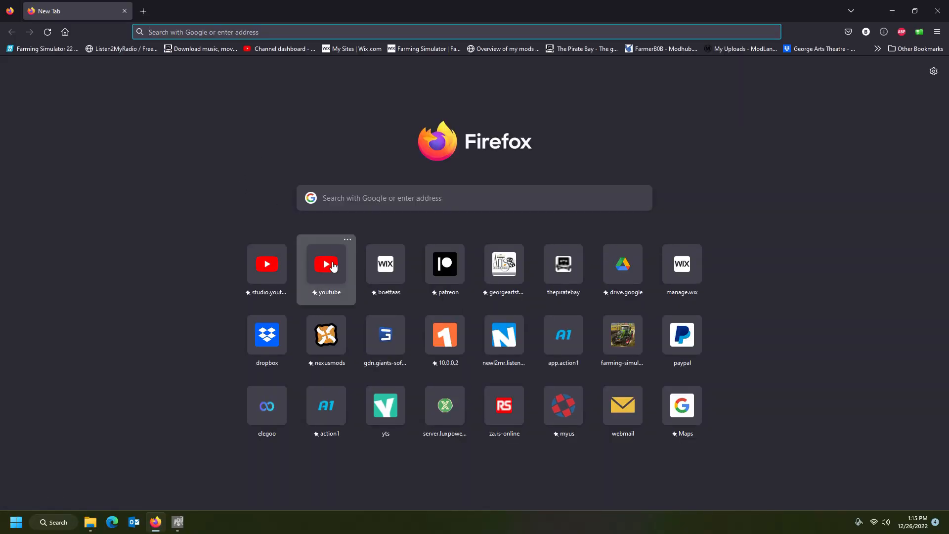
click(326, 266)
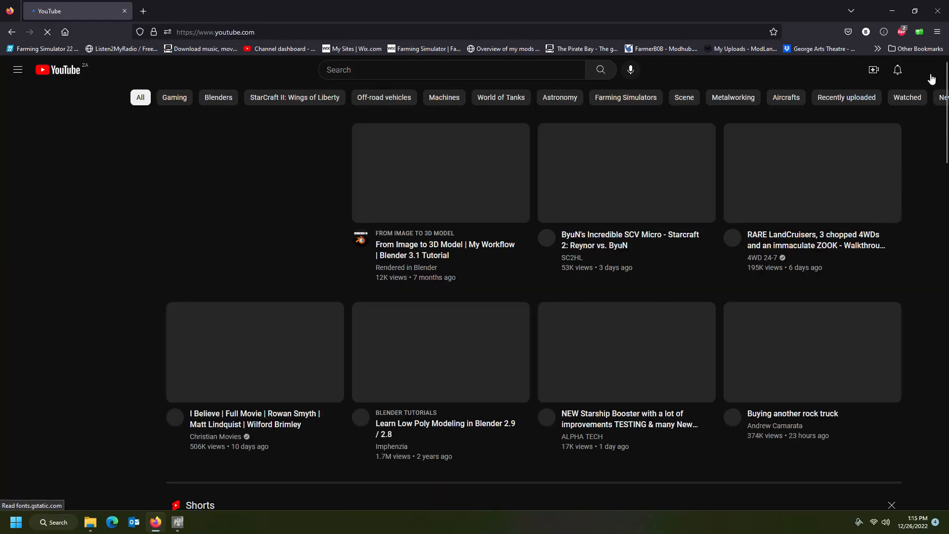
click(926, 70)
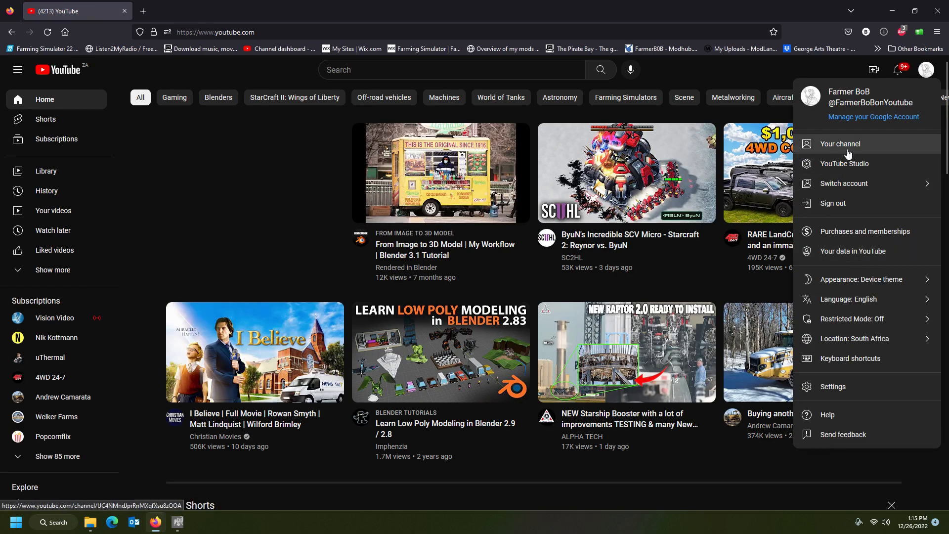
click(895, 144)
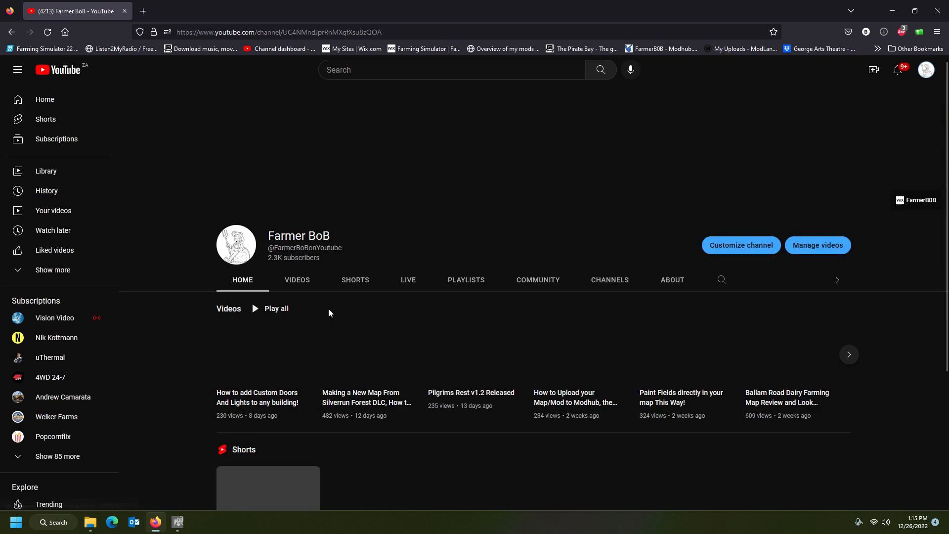
Open the video "How to add Custom Doors And Lights to any building!" and expand its description to show the useful links.
click(318, 307)
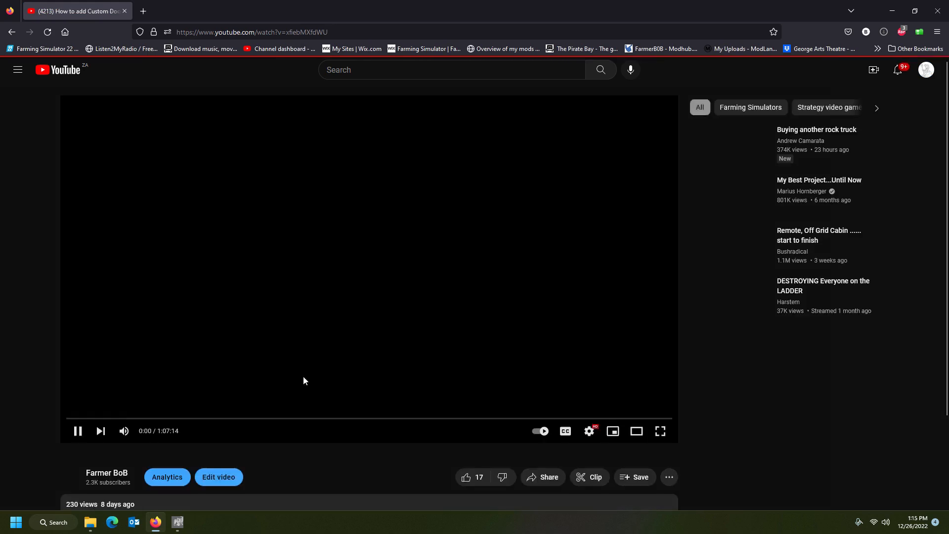
scroll(428, 326, down, 5)
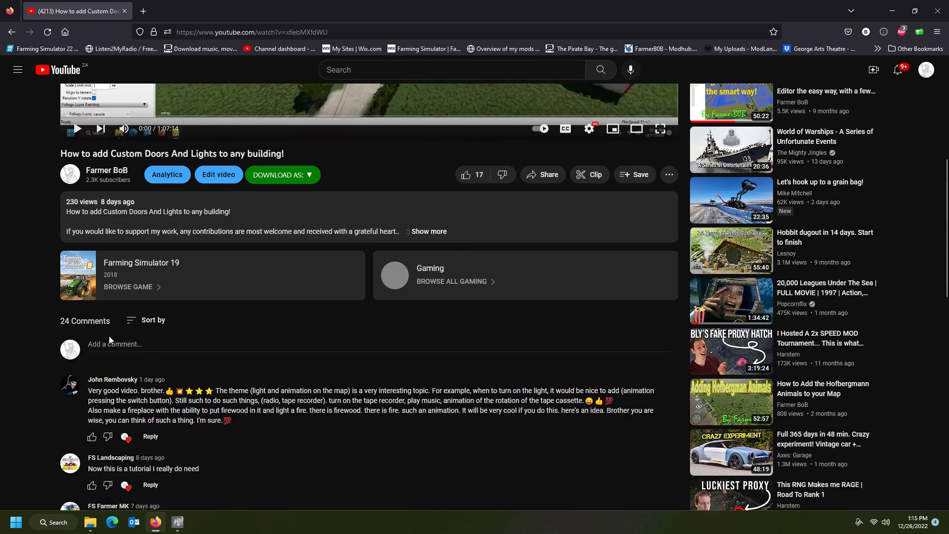
click(432, 231)
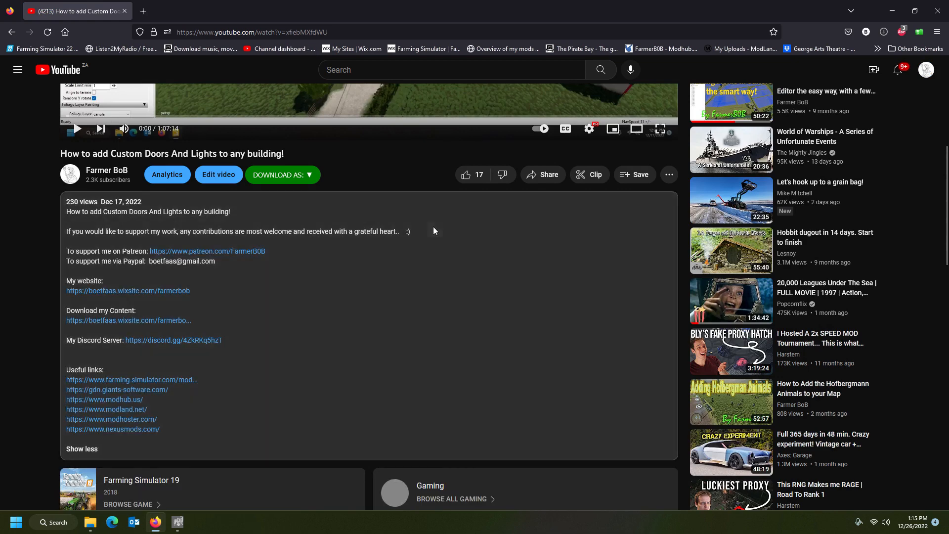
Open the gdn.giants-software.com link from the video's useful links and log in with the saved account credentials.
scroll(323, 283, down, 2)
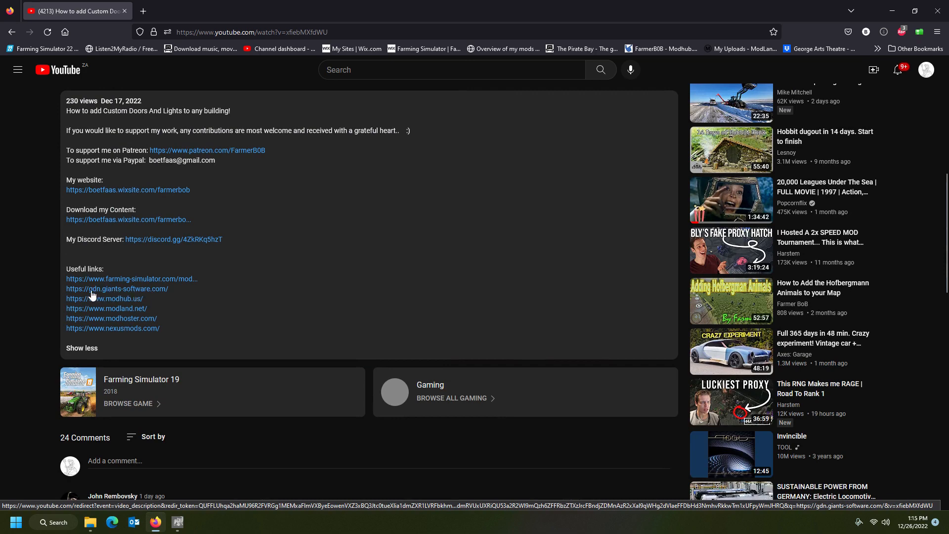
click(110, 290)
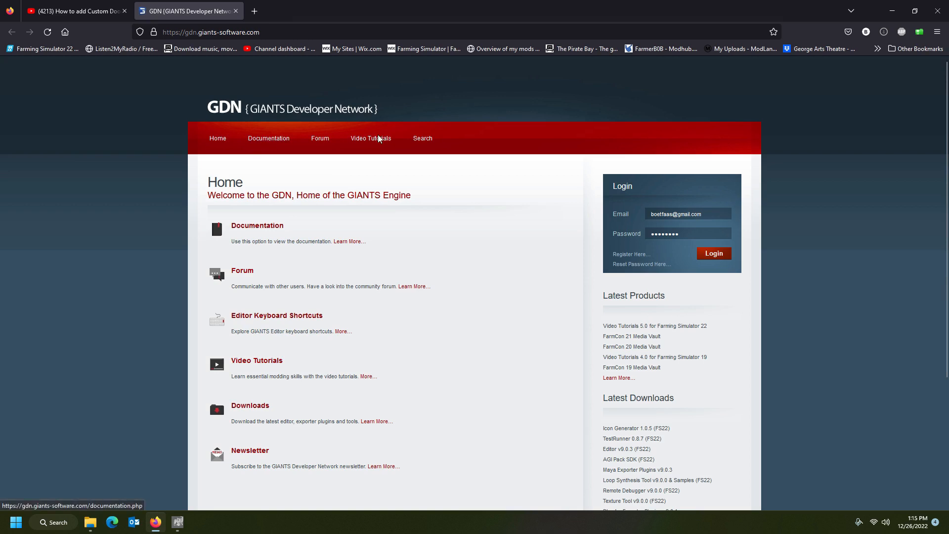
click(714, 254)
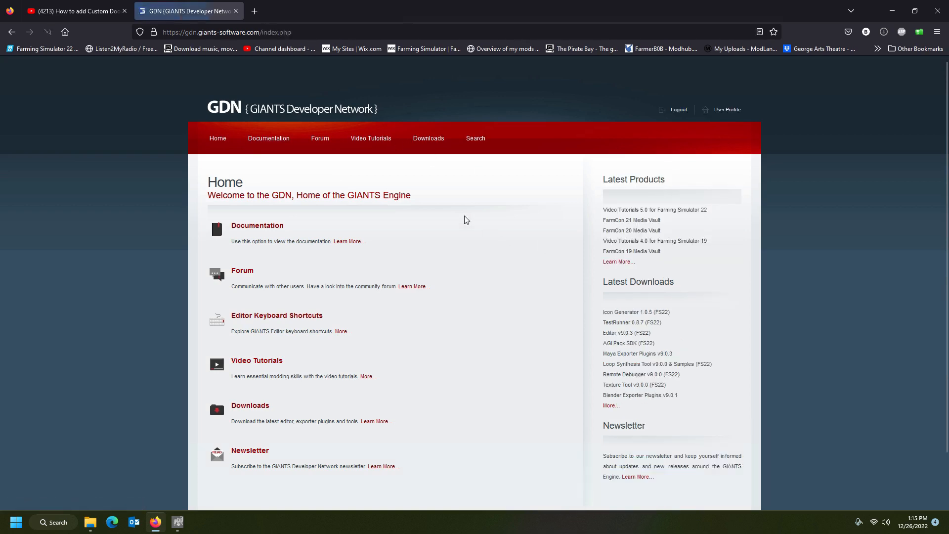
Look up GRLE Converter v7.0.1 among the other tools in the GDN downloads, then return to the folder windows.
click(421, 140)
scroll(259, 291, down, 5)
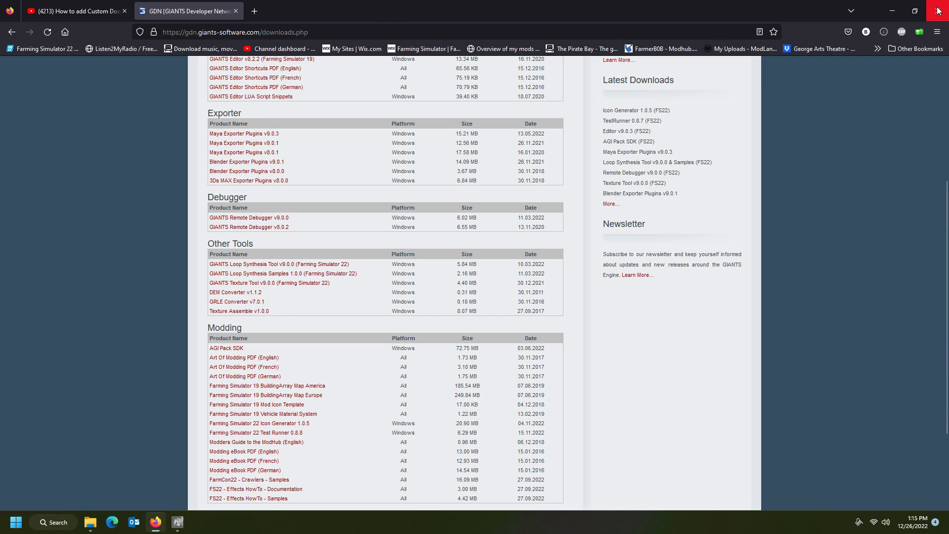
click(893, 11)
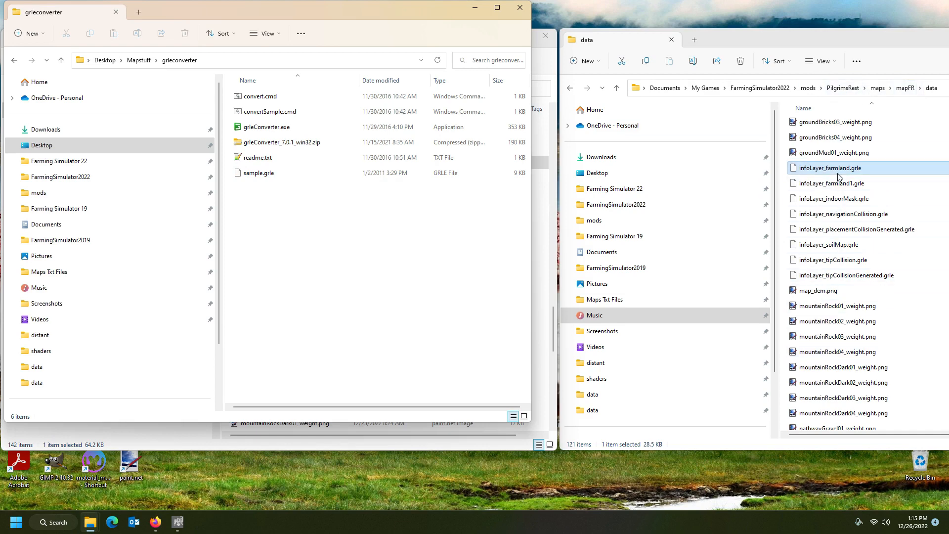
Convert infoLayer_farmland.grle from the PilgrimsRest data folder to PNG with convert.cmd and select the resulting infoLayer_farmland.png.
drag(839, 172, 265, 102)
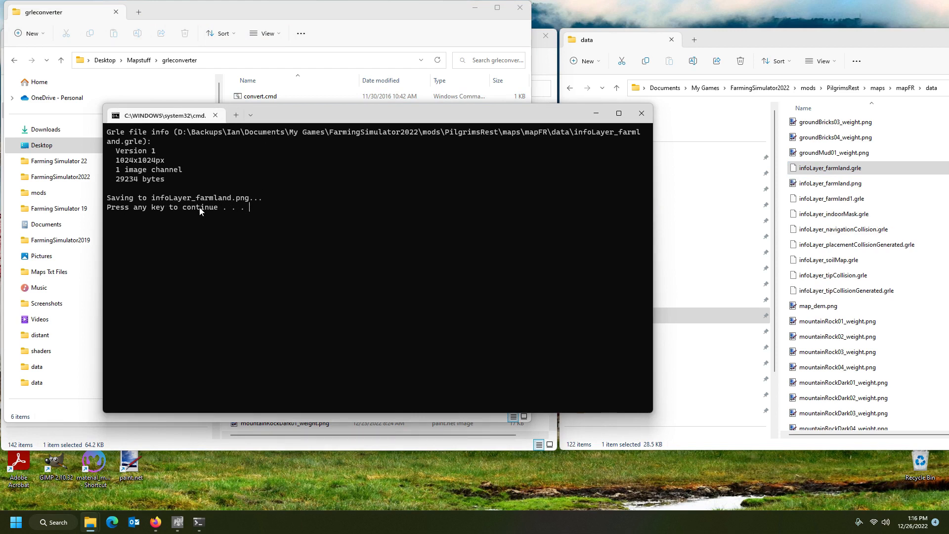
key(Return)
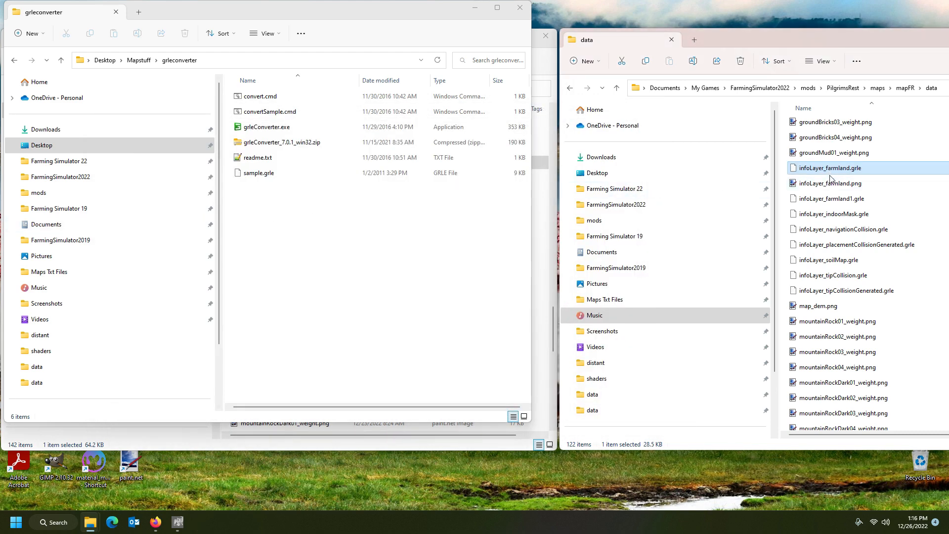
click(852, 188)
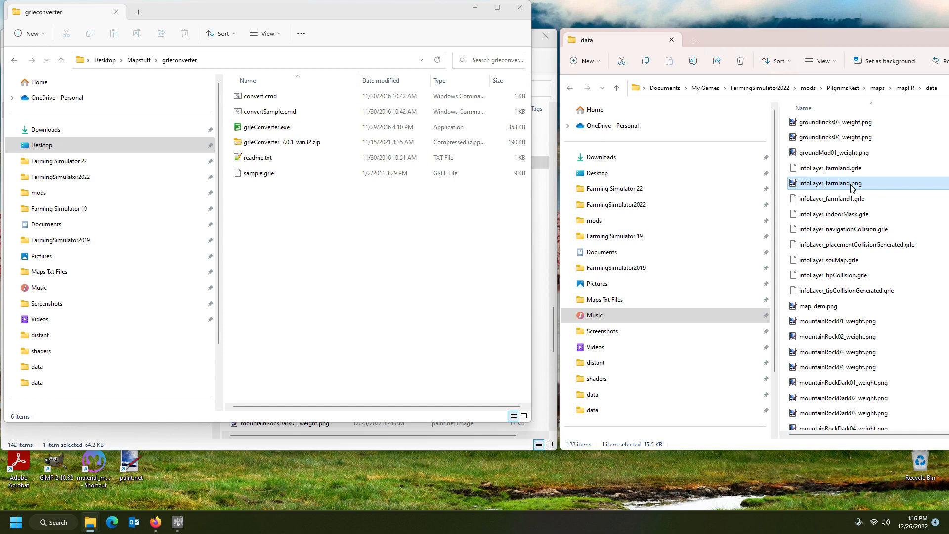
Convert the startmapx4 infoLayer_farmland.grle to PNG with convert.cmd, moving the converter window aside, and select the resulting PNG.
drag(428, 12, 282, 282)
click(309, 163)
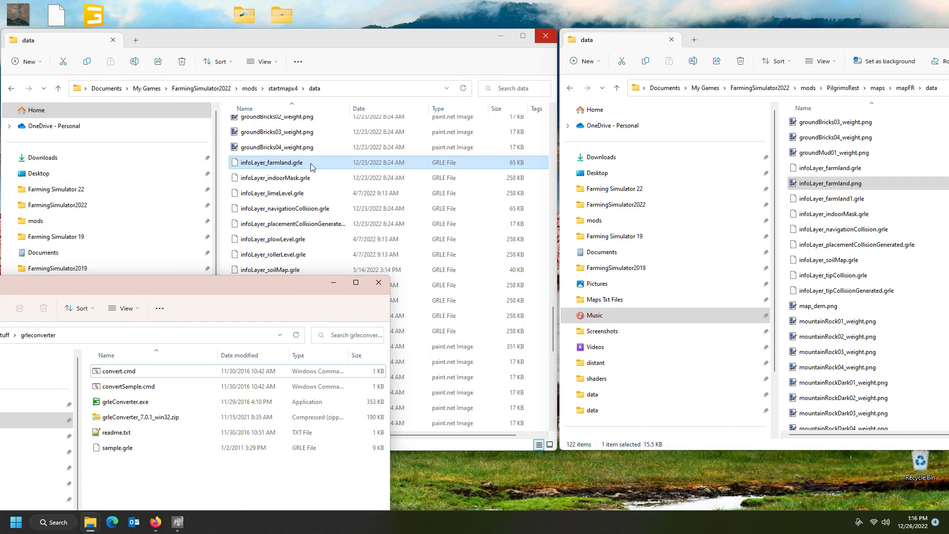
drag(311, 167, 130, 375)
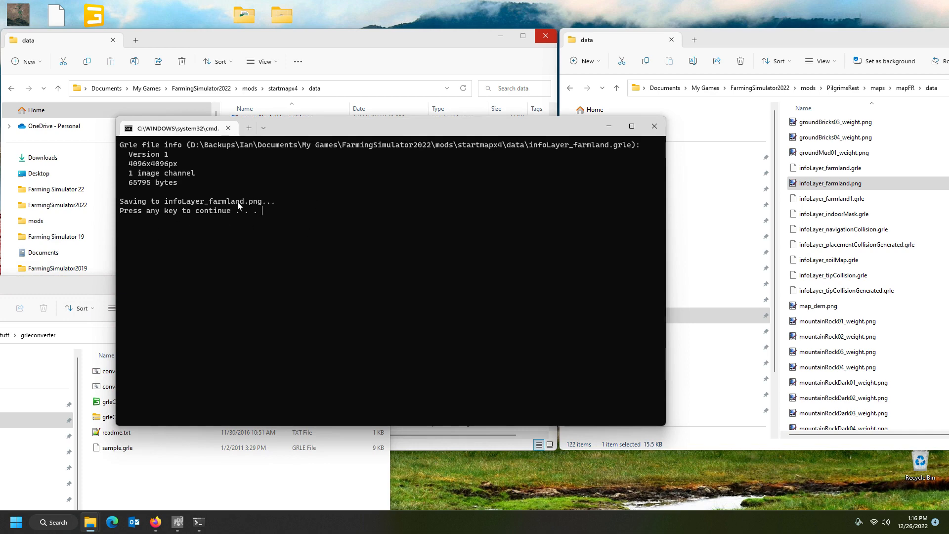
key(Return)
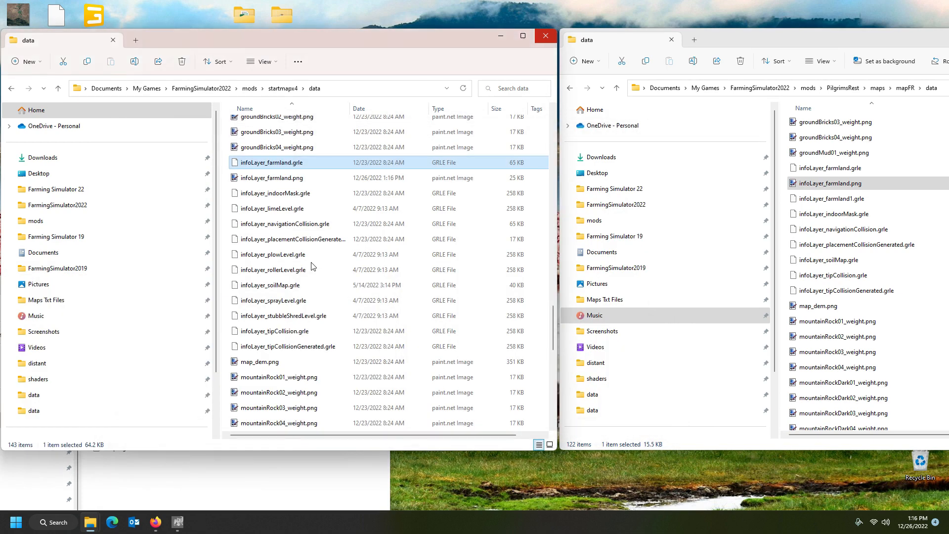
click(273, 180)
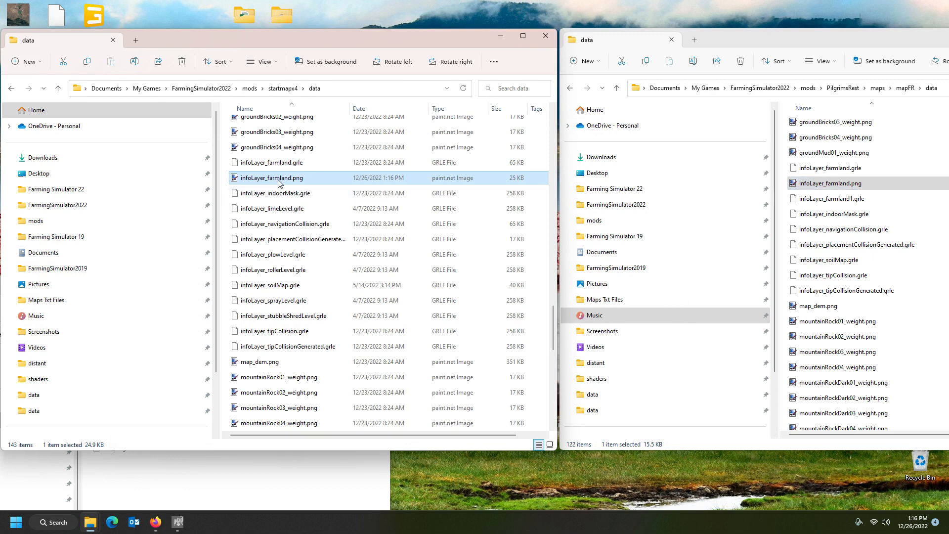
Open infoLayer_farmland.png from the PilgrimsRest data folder and the one from the startmapx4 data folder in GIMP.
right_click(815, 185)
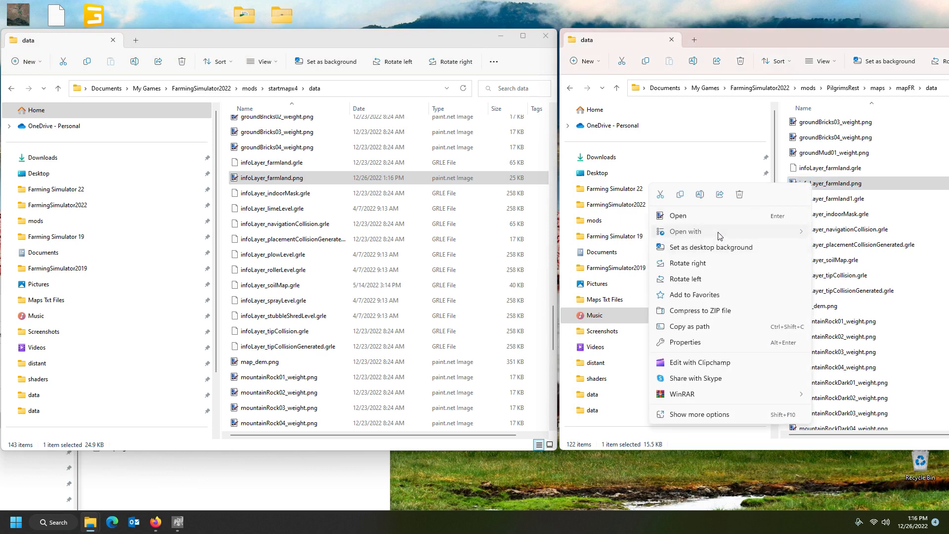
click(661, 216)
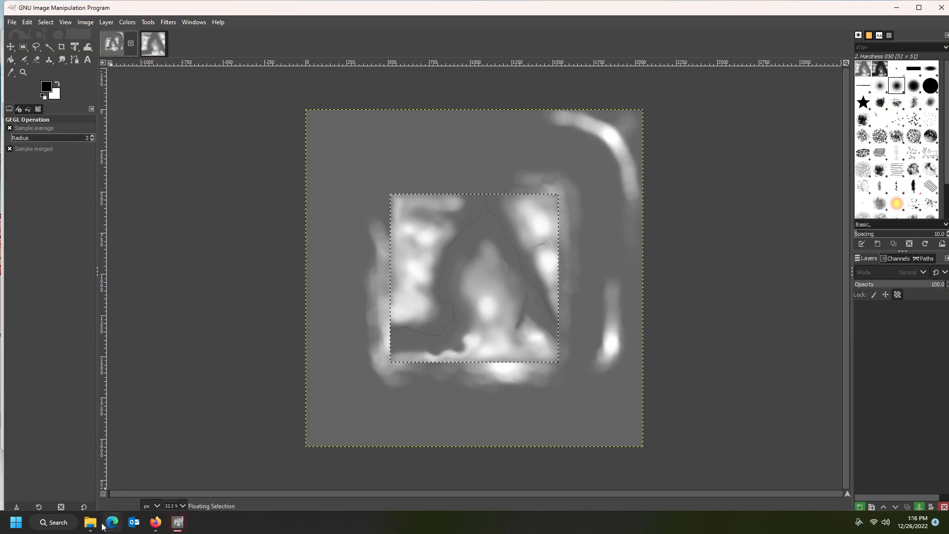
mouse_move(94, 524)
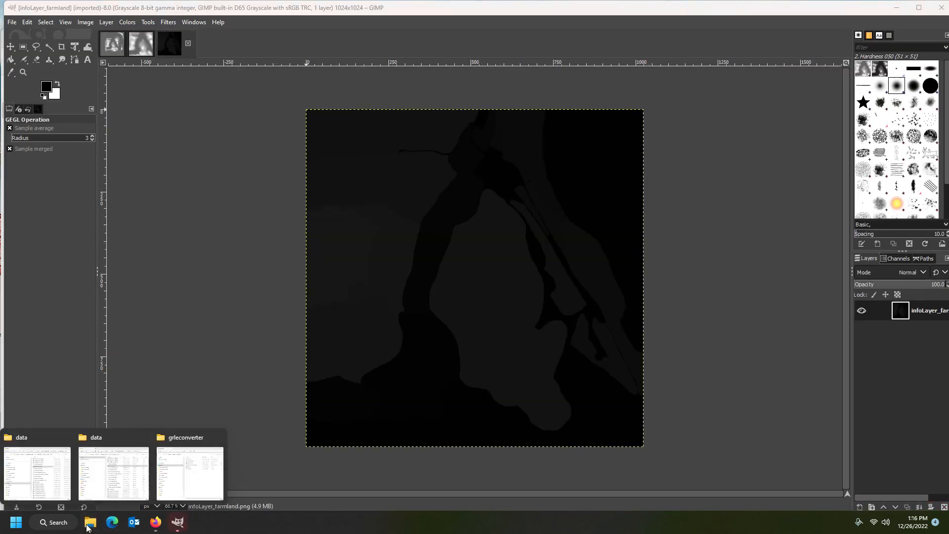
click(118, 482)
right_click(247, 183)
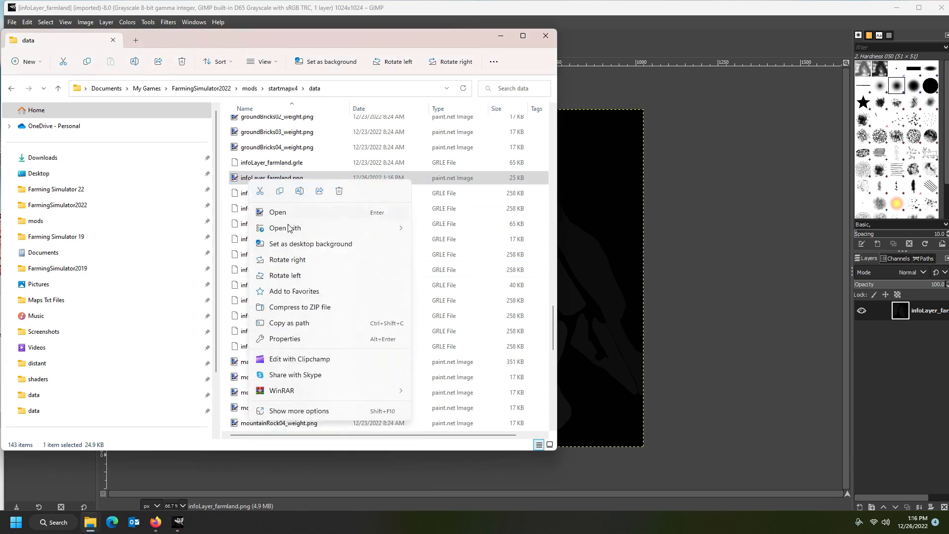
click(375, 208)
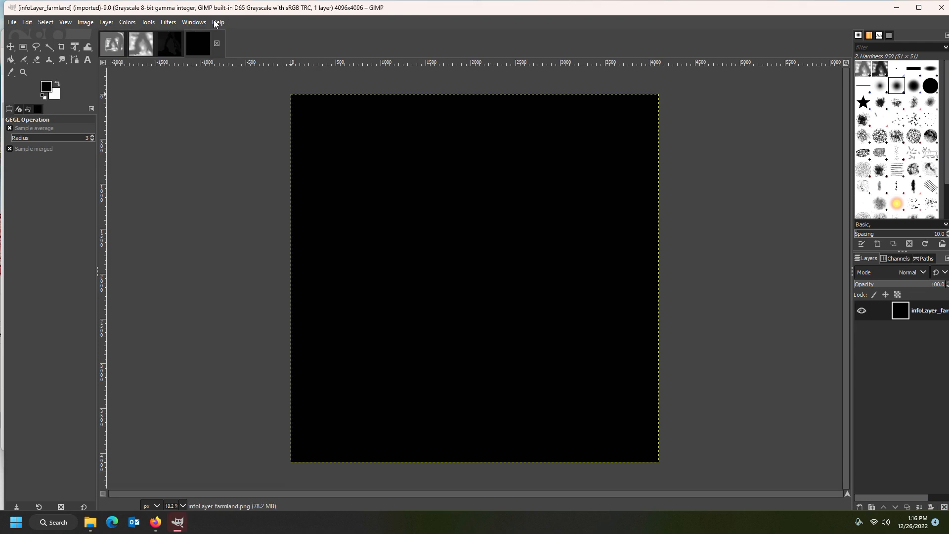
Close both old map_dem images, discarding the unsaved changes, so only the two farmland images stay open.
click(110, 49)
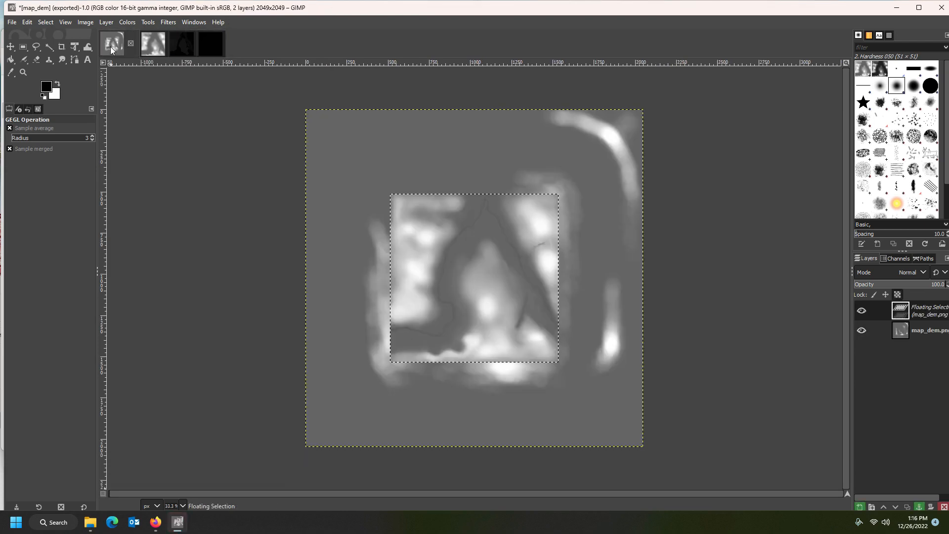
click(130, 45)
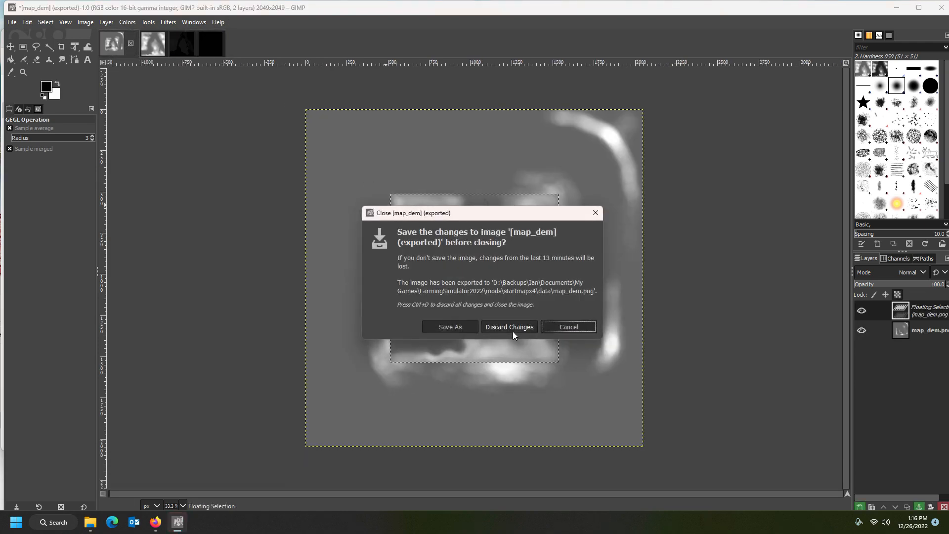
click(510, 327)
click(131, 44)
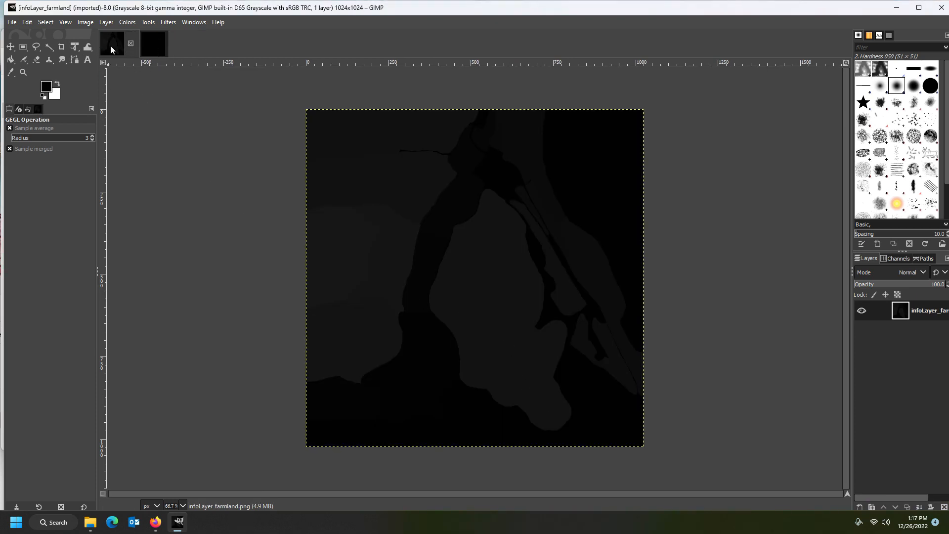
Copy the 1024x1024 PilgrimsRest farmland image and paste it into the centre of the 4096x4096 startmapx4 farmland image.
click(165, 44)
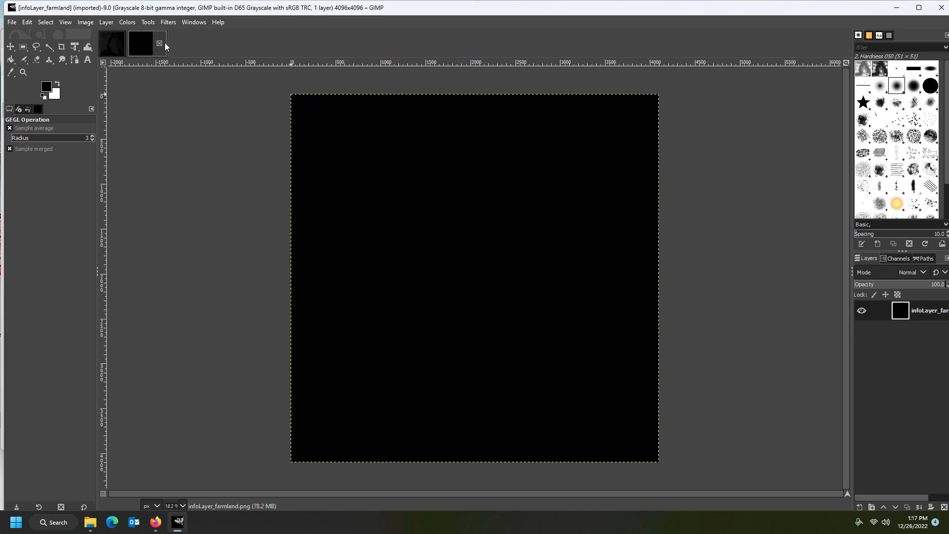
click(112, 47)
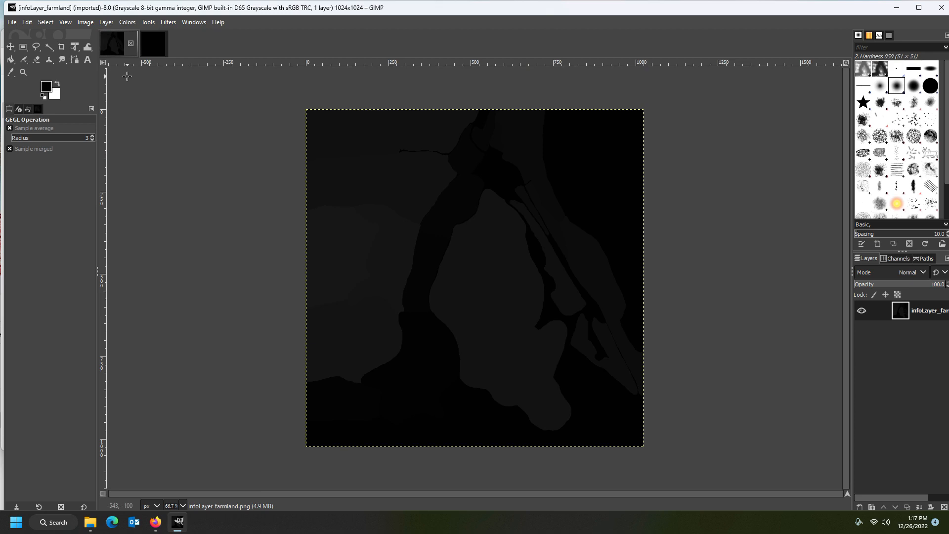
click(155, 45)
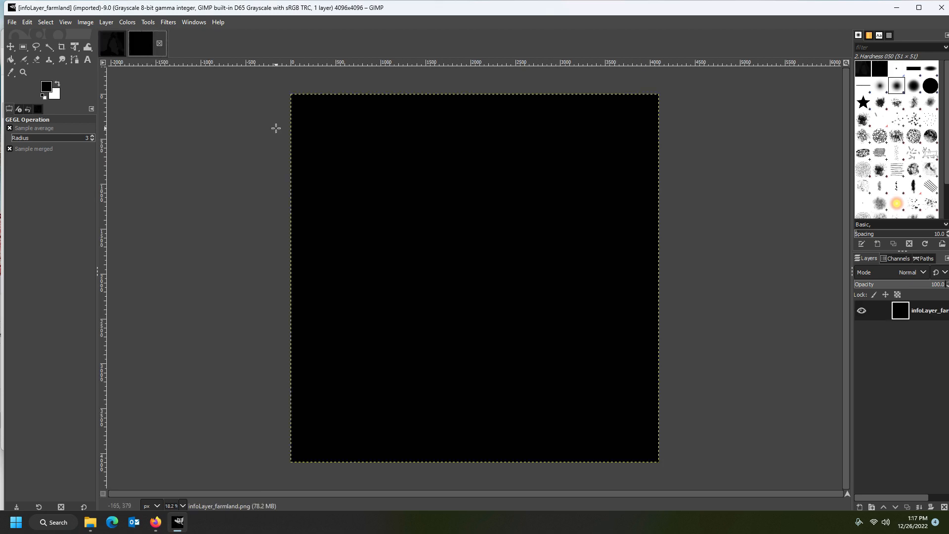
key(ctrl+v)
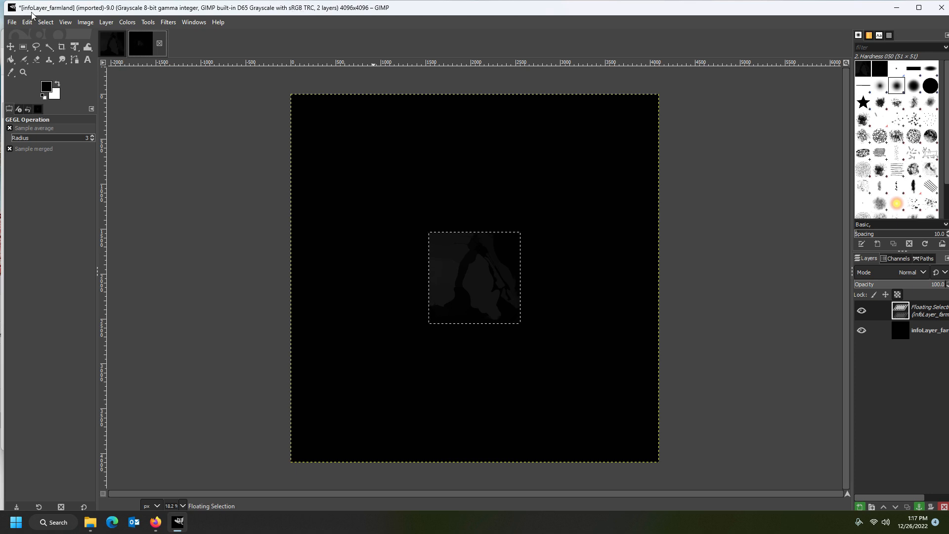
Export the combined image as an 8bpc RGB PNG over infoLayer_farmland.png in the startmapx4 data folder, then minimize GIMP.
click(12, 23)
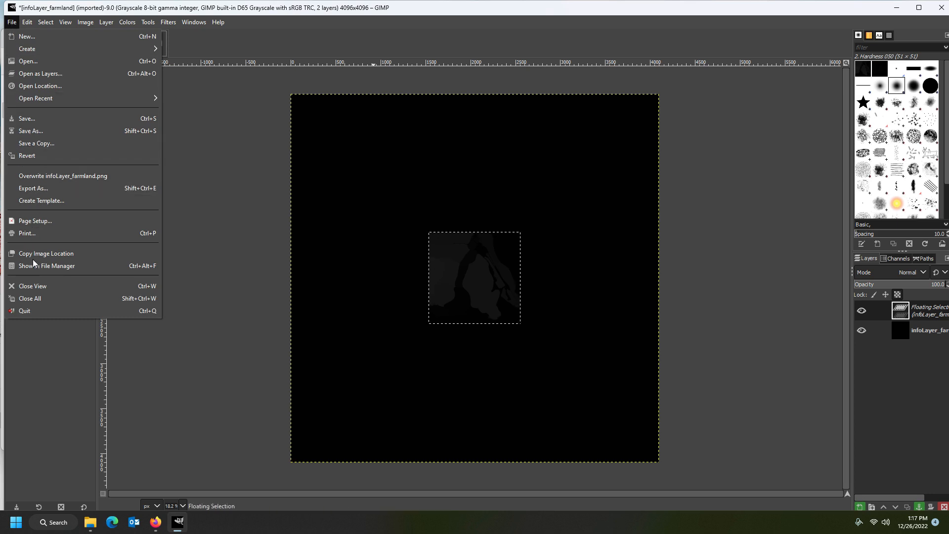
click(40, 190)
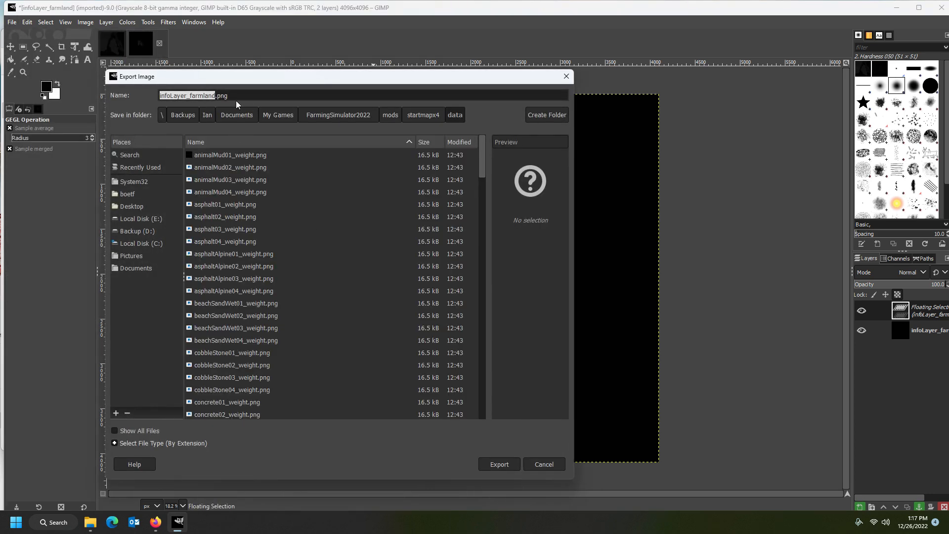
scroll(235, 229, down, 10)
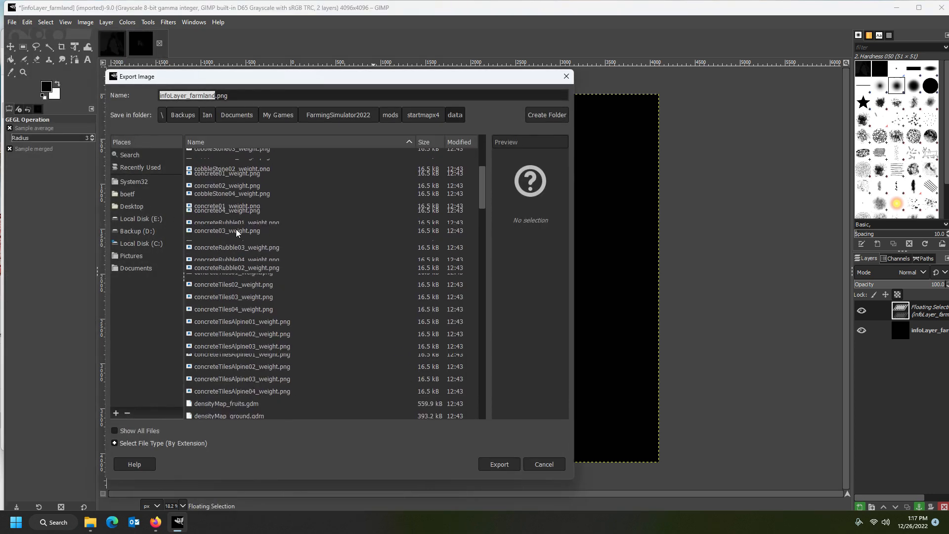
click(507, 467)
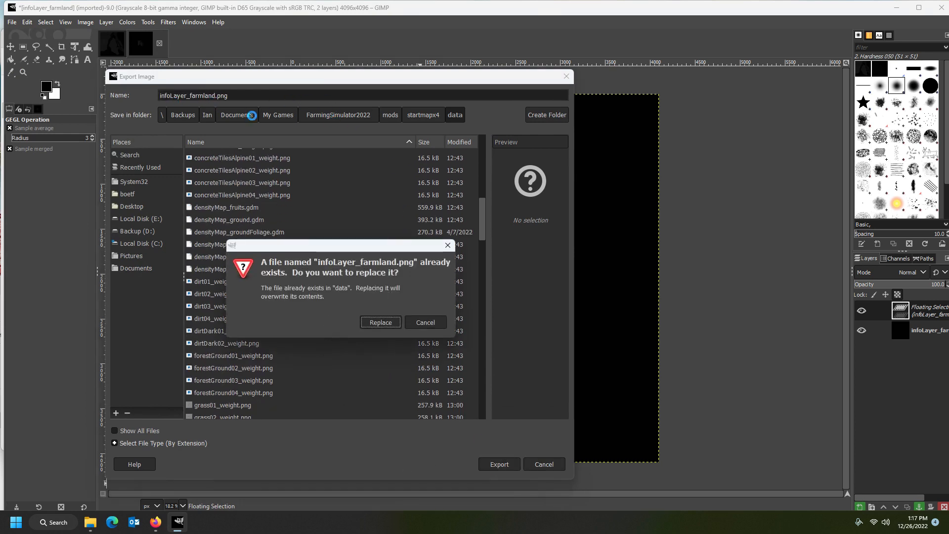
click(380, 323)
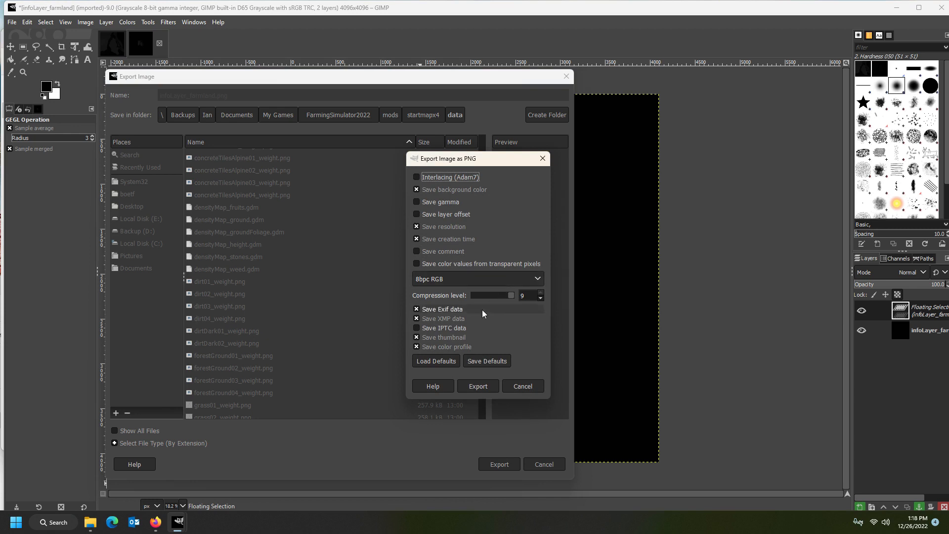
click(478, 386)
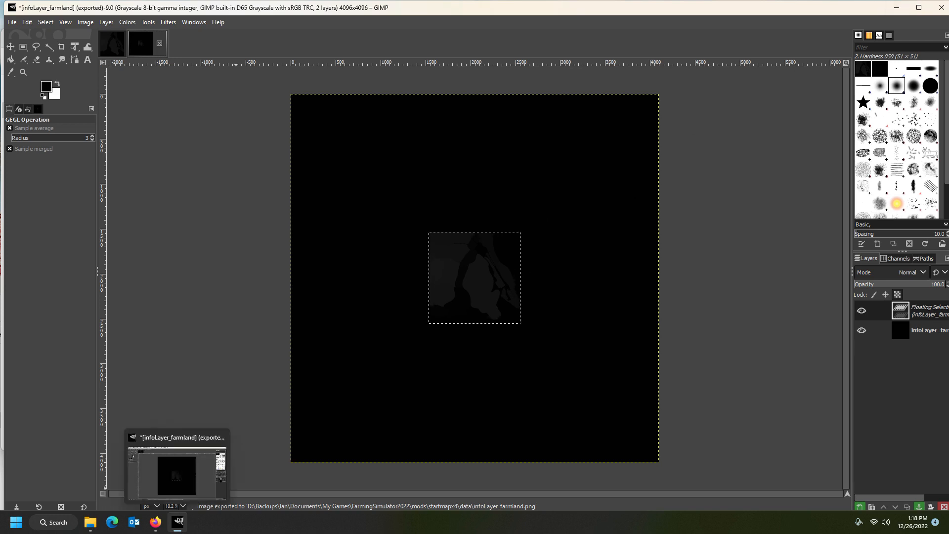
click(896, 7)
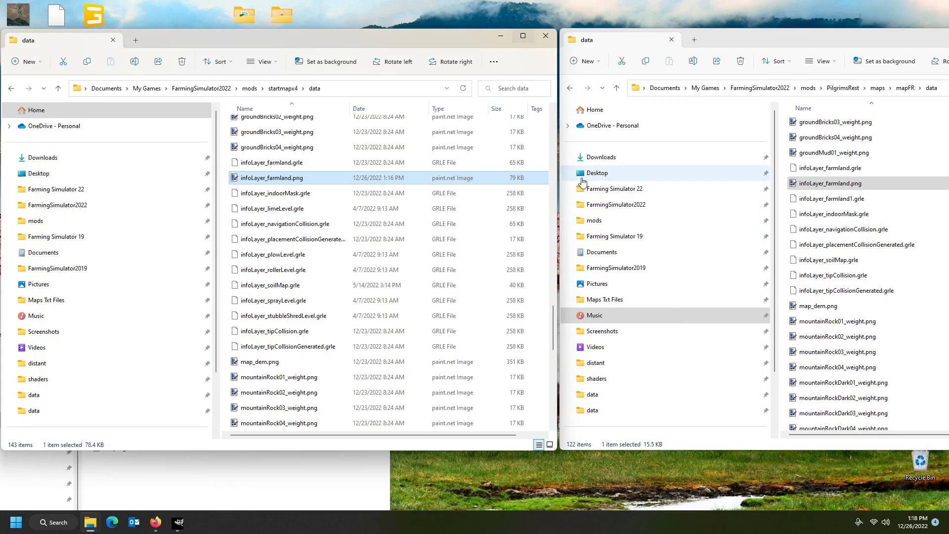
Open map.i3d from the startmapx4 folder in GIANTS Editor version 9.0.3.
scroll(299, 148, up, 5)
click(283, 88)
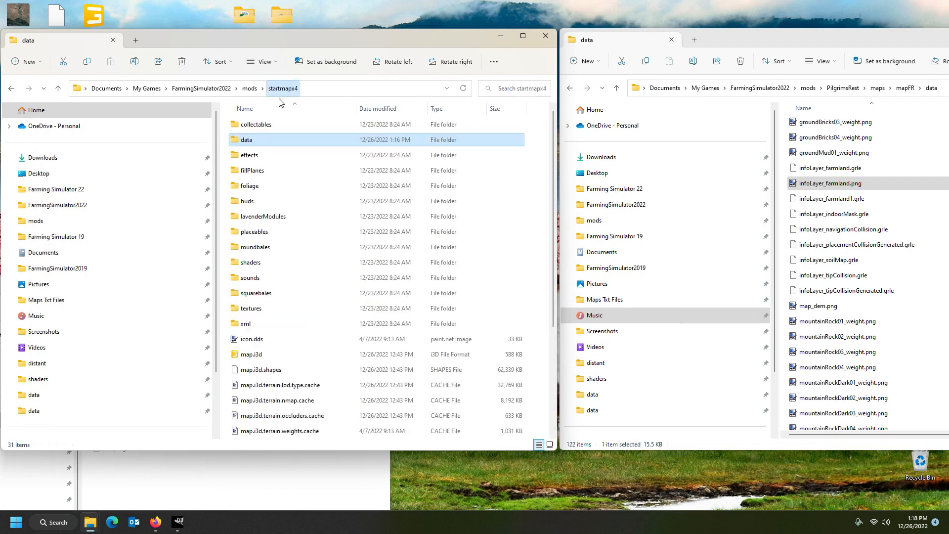
double_click(277, 354)
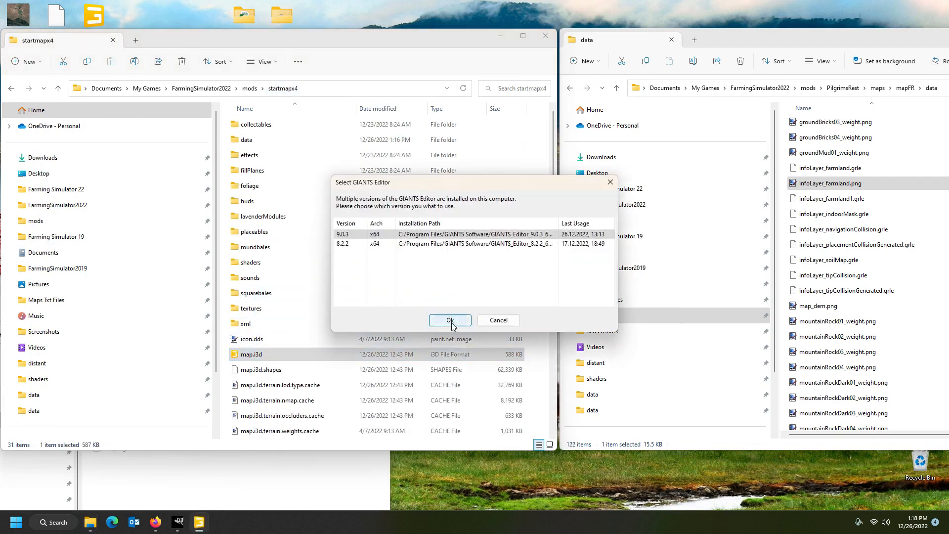
click(450, 320)
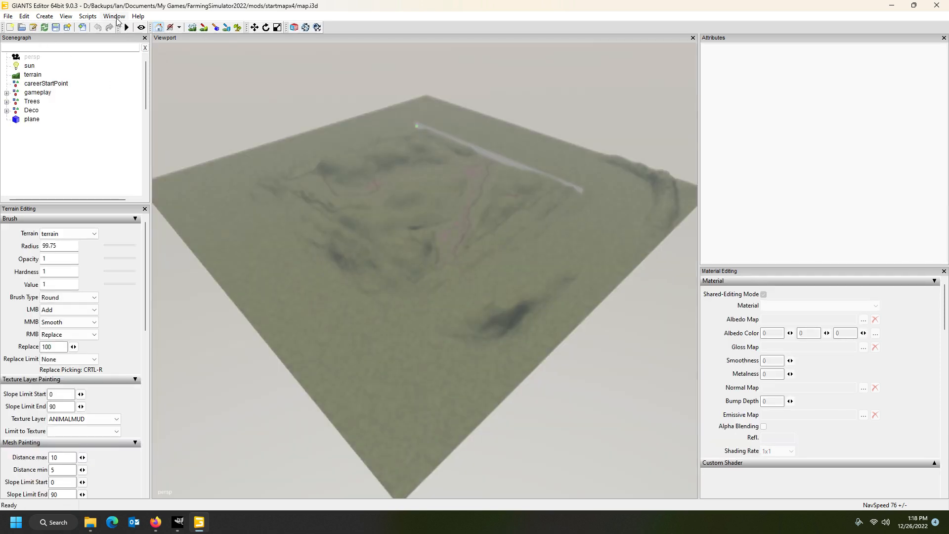
Show the console below the viewport, enlarge it and examine the map's loading log.
click(114, 16)
click(126, 180)
drag(294, 416, 326, 286)
scroll(235, 381, down, 10)
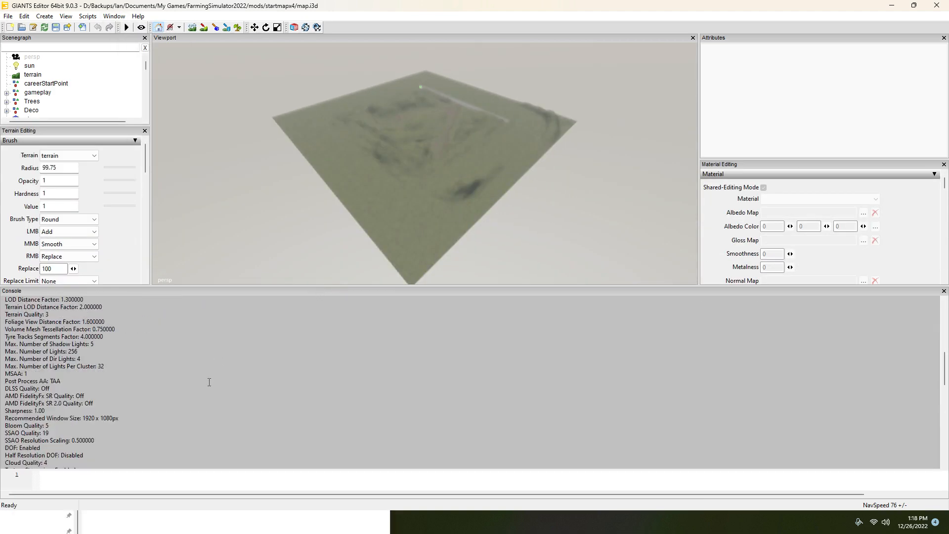
Examine the rest of the map's loading log in the console, then close the console.
scroll(139, 399, down, 4)
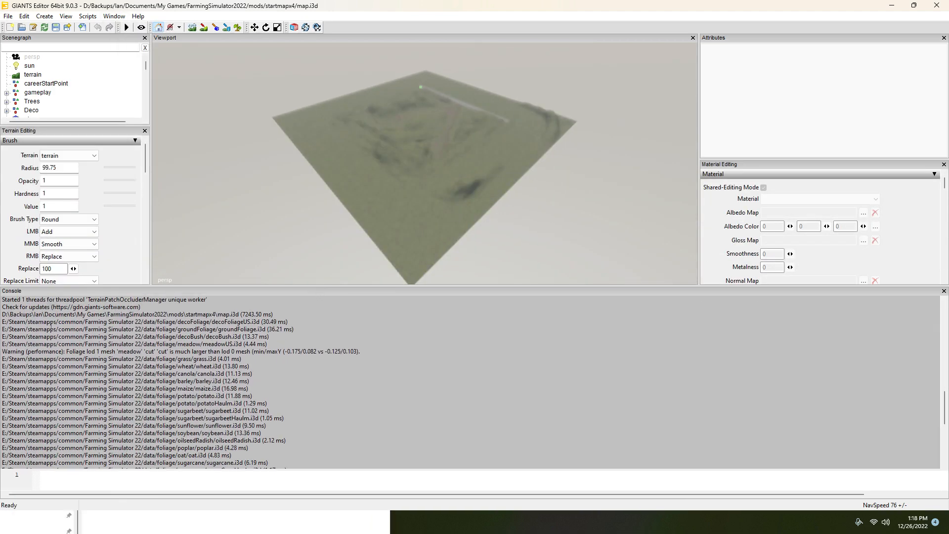
scroll(59, 390, down, 8)
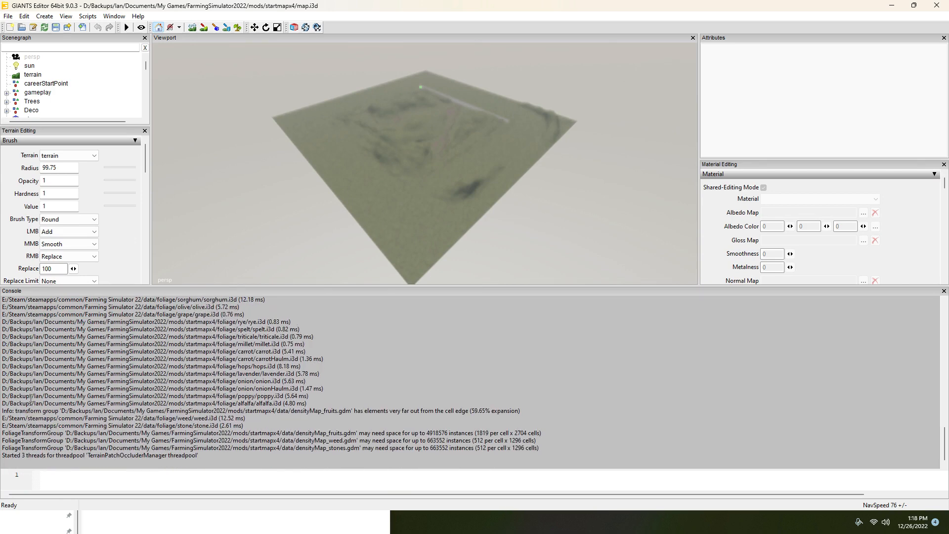
scroll(91, 435, up, 15)
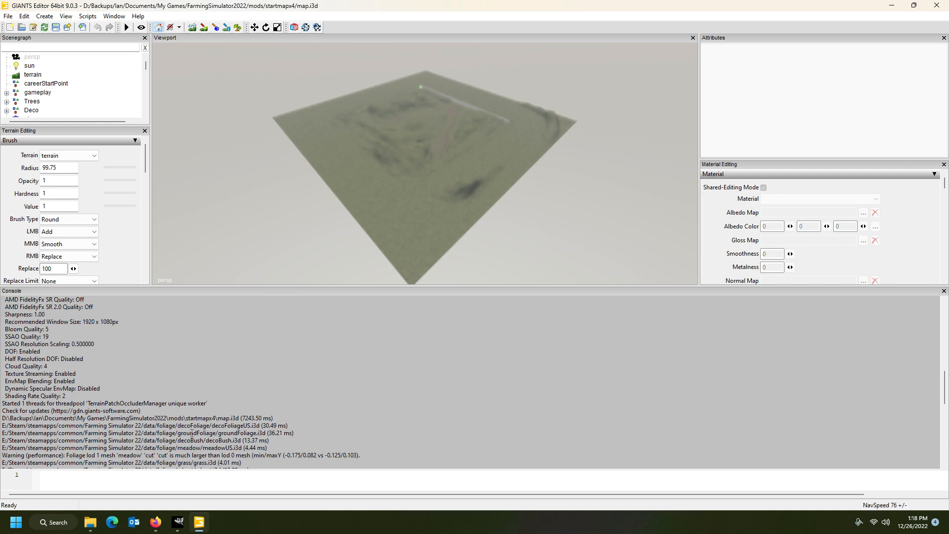
click(944, 291)
Show the farmland info layer over the terrain with Farmland 1 selected and inspect the map area.
scroll(515, 292, up, 5)
scroll(514, 262, up, 10)
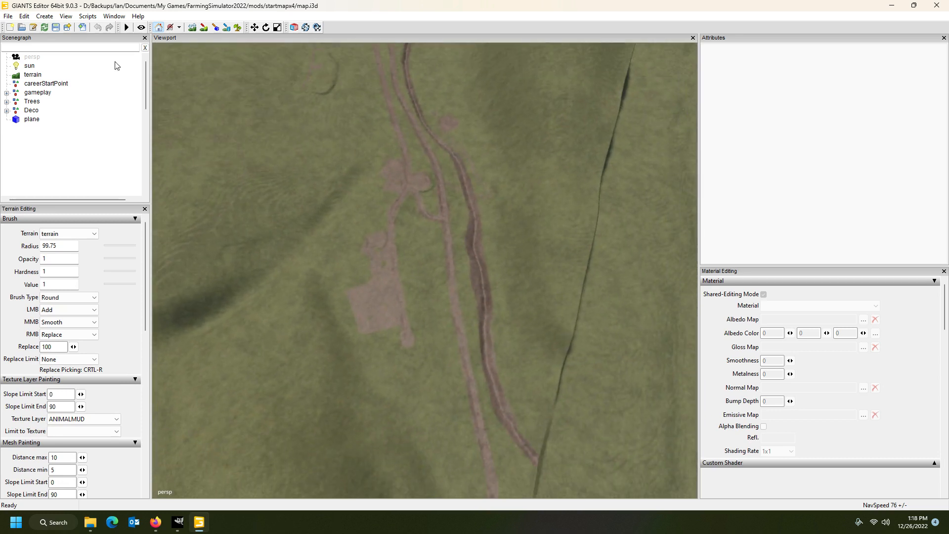
drag(147, 231, 141, 380)
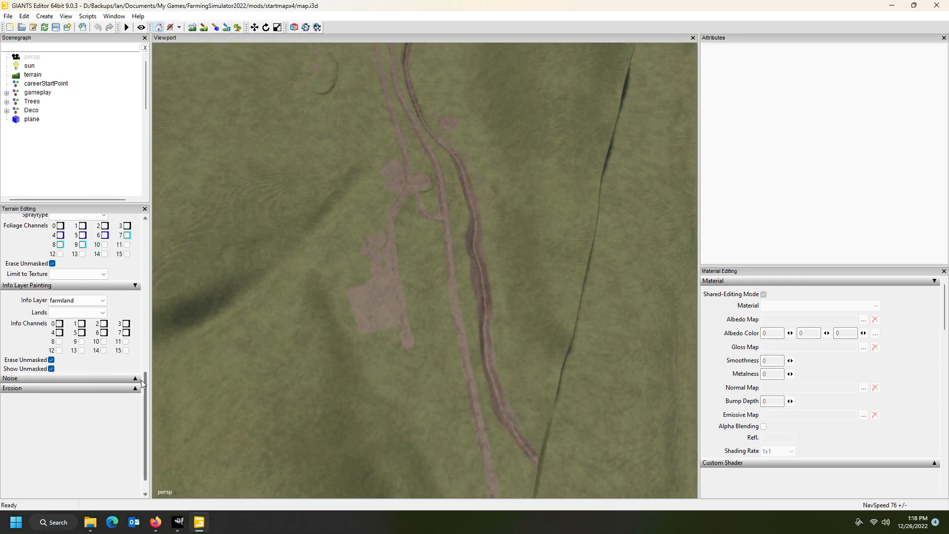
click(77, 313)
click(96, 95)
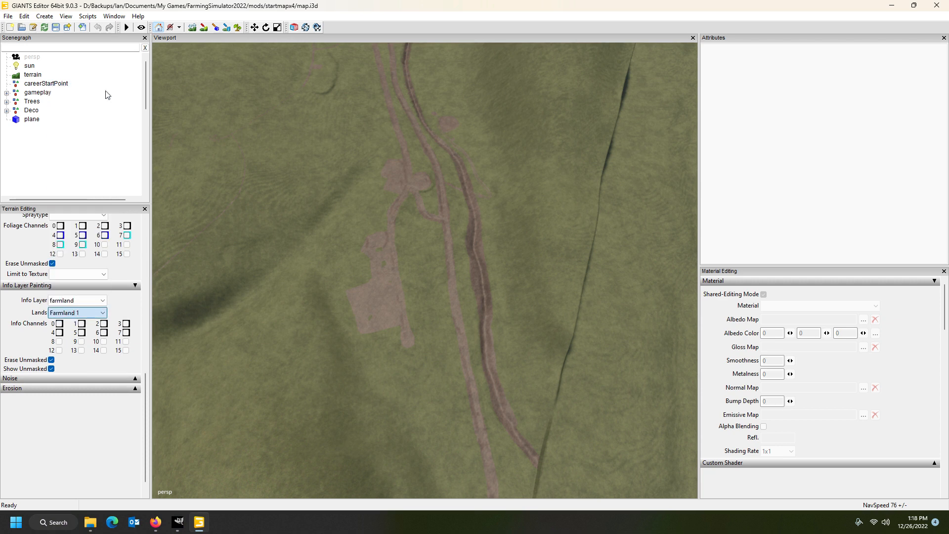
click(227, 27)
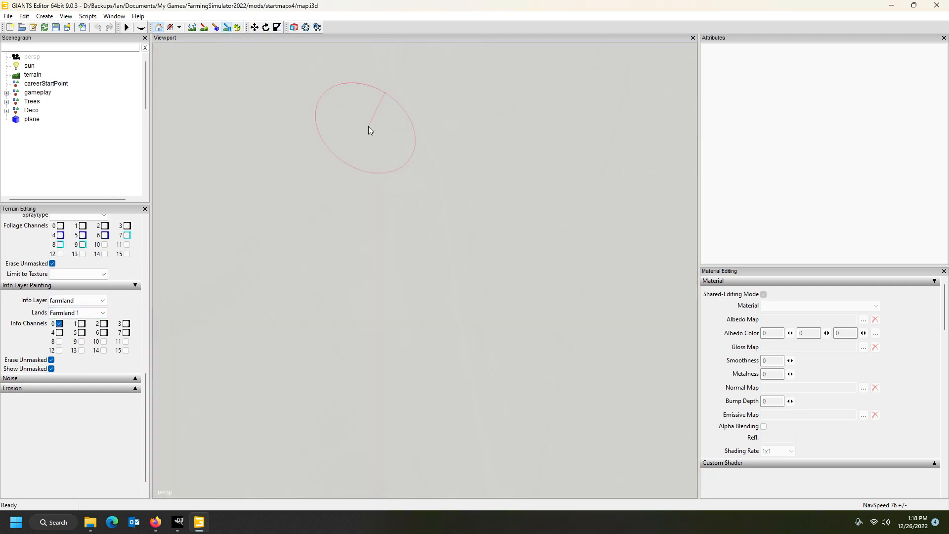
click(227, 28)
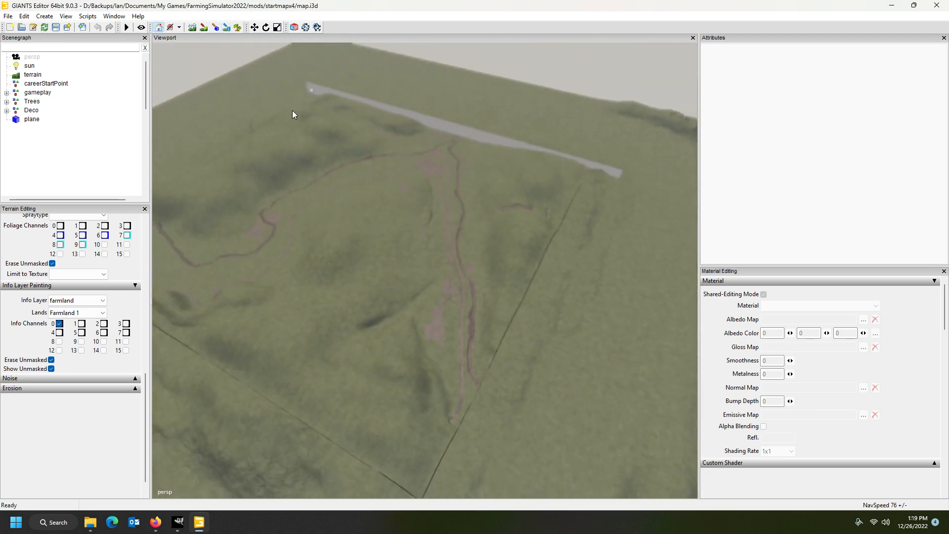
click(227, 27)
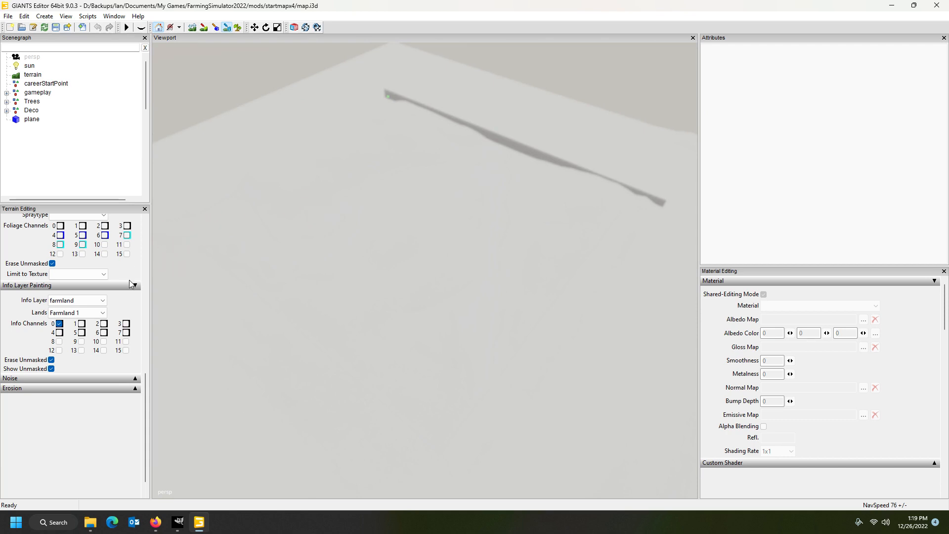
Check Farmland 2 in the farmland info layer, then close the editor without saving the changes to map.i3d.
click(89, 315)
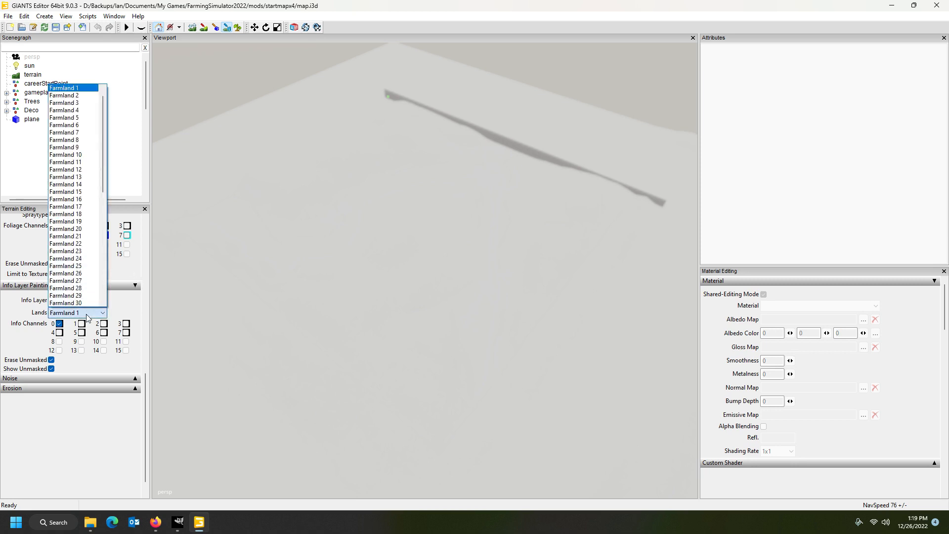
click(92, 96)
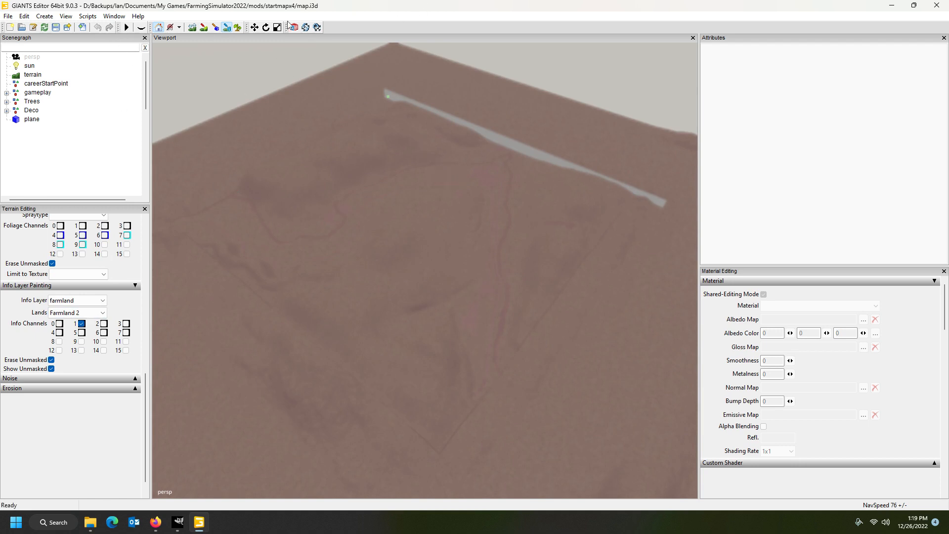
click(937, 6)
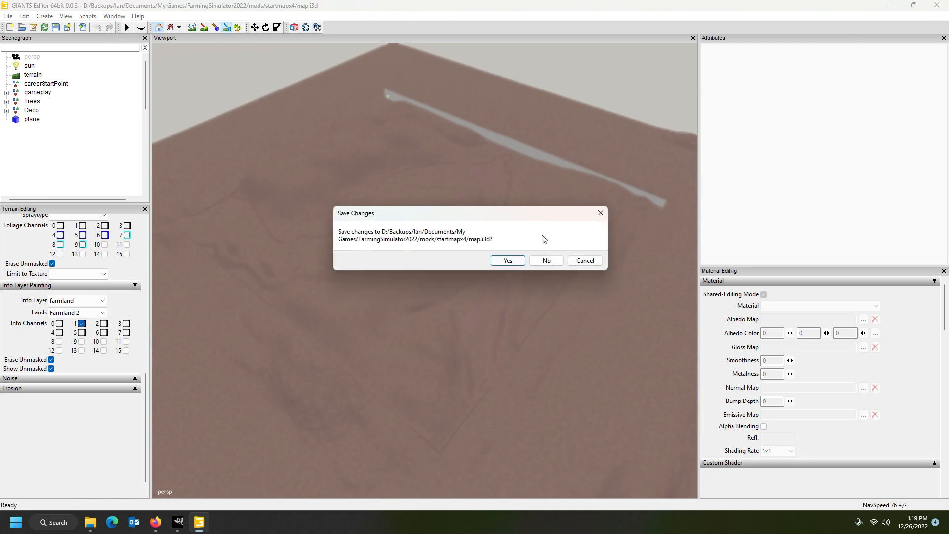
click(546, 260)
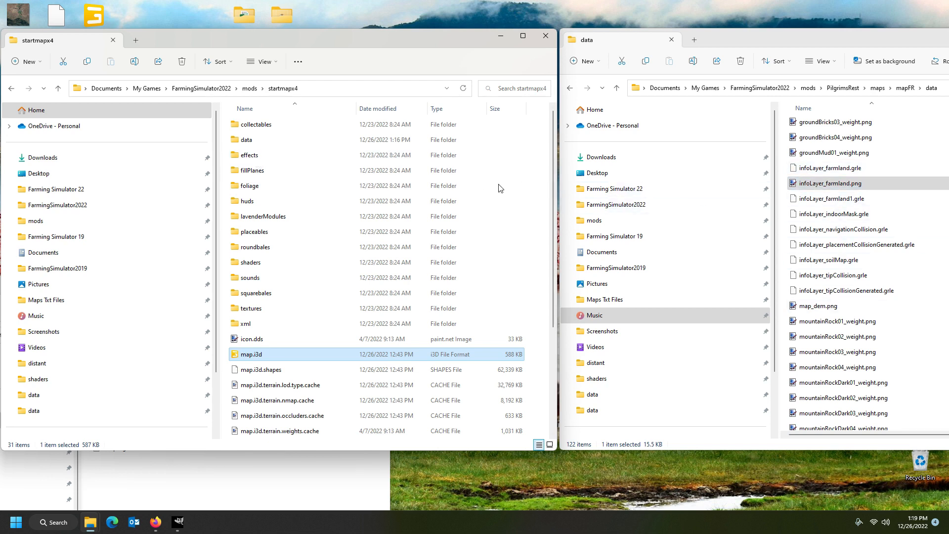
Open map.i3d from the startmapx4 folder in Notepad++ and search it for "farmland".
right_click(270, 357)
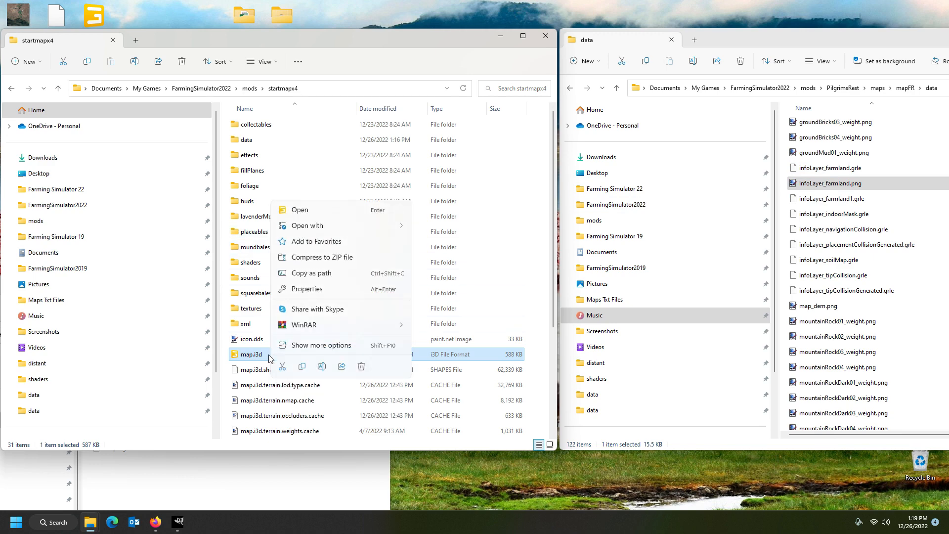
mouse_move(303, 227)
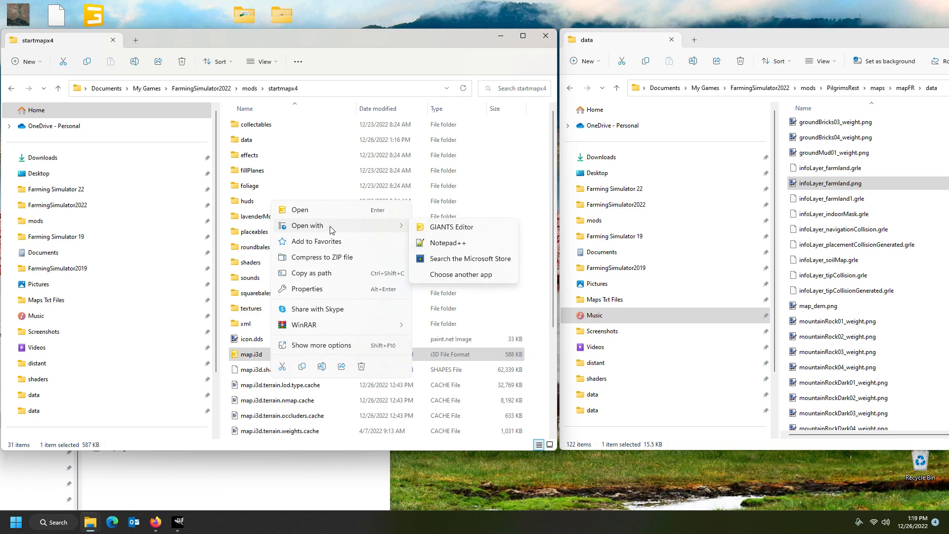
click(448, 247)
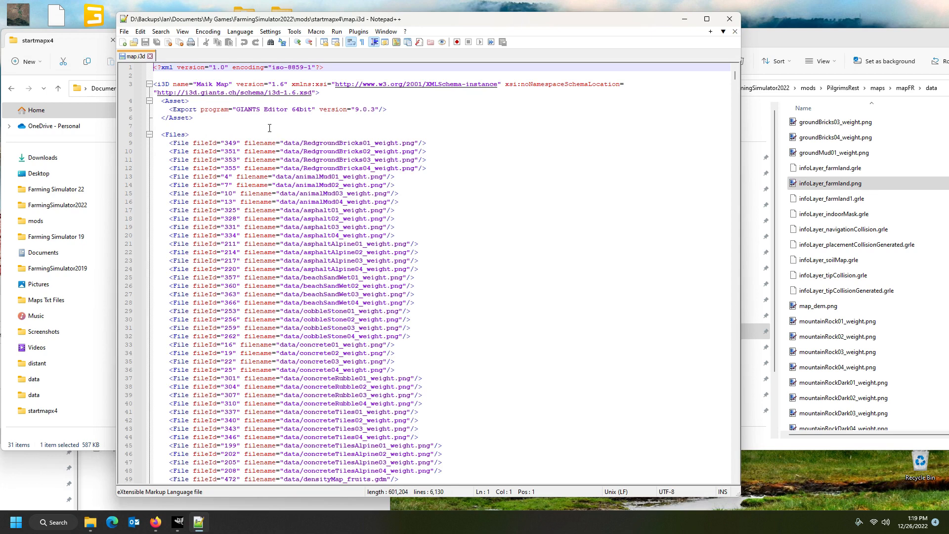
key(ctrl+f)
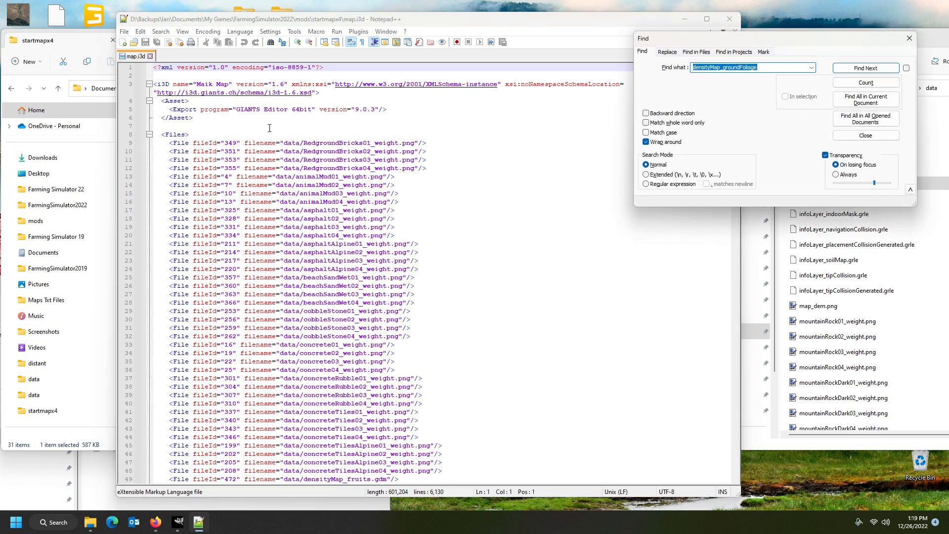
text(farmland)
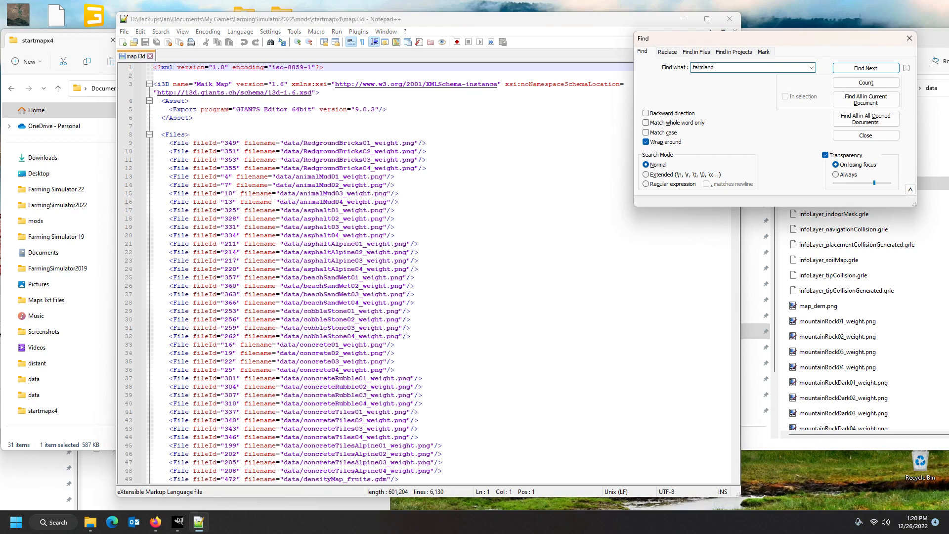
key(Return)
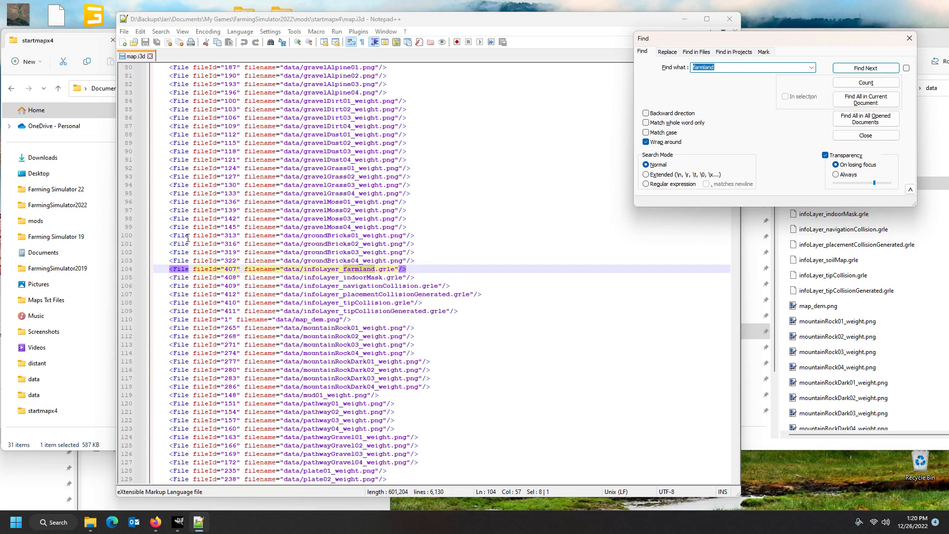
Change the infoLayer_farmland file reference from .grle to .png, save map.i3d and minimize the text editor.
double_click(387, 269)
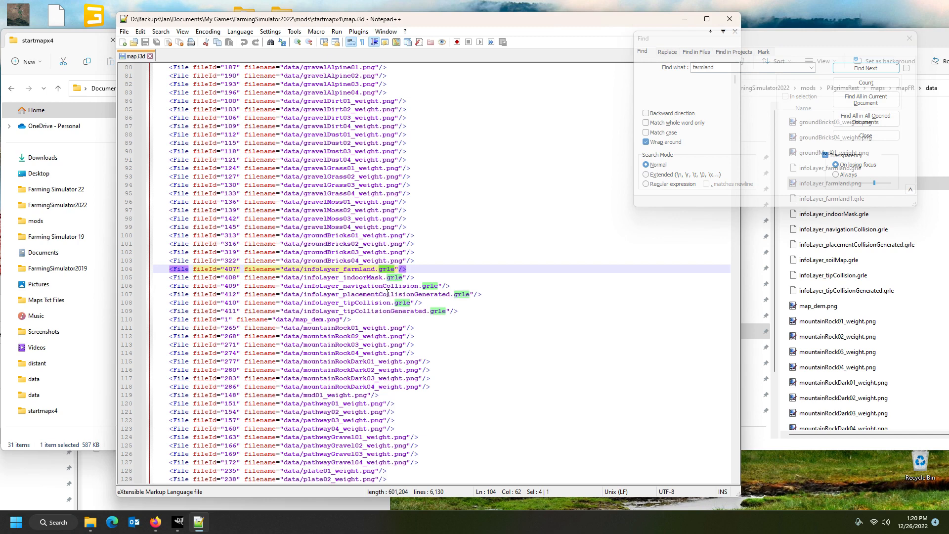
text(png)
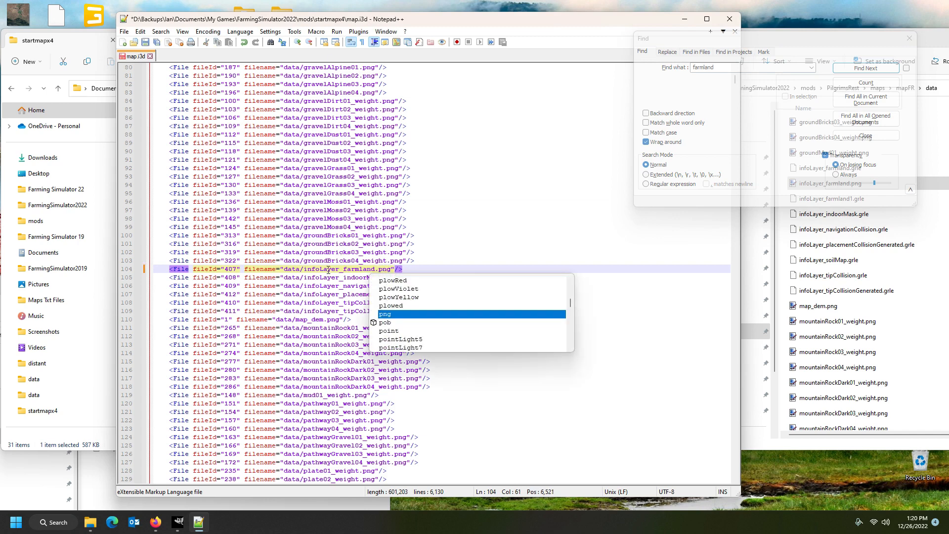
click(328, 270)
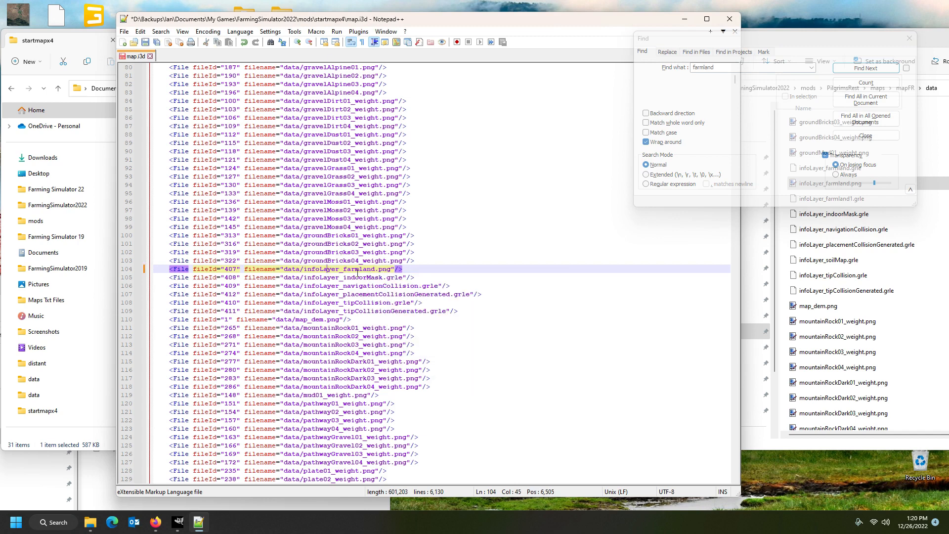
click(144, 43)
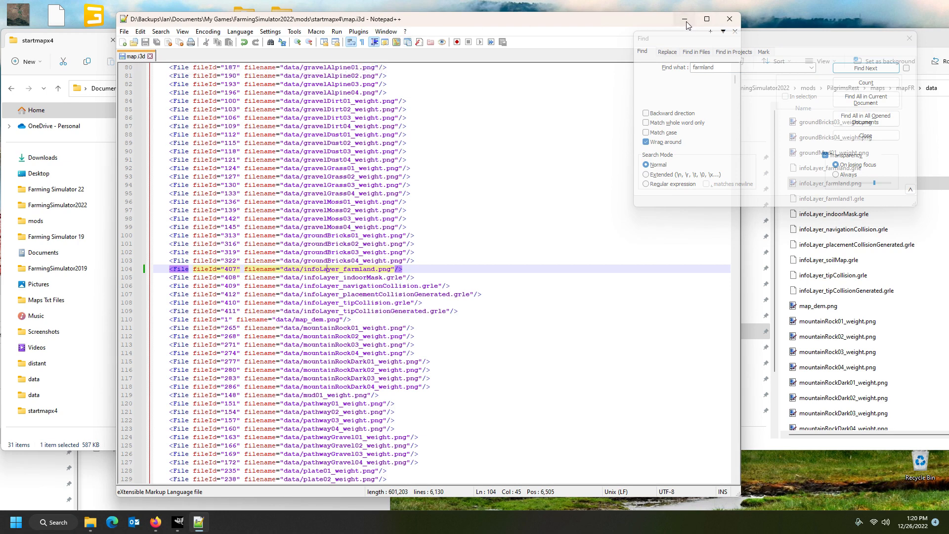
drag(856, 39, 648, 93)
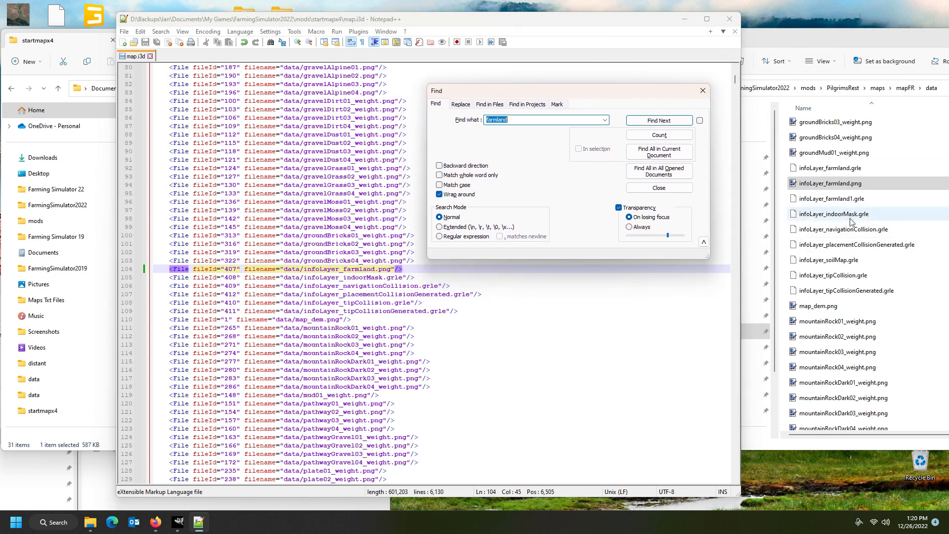
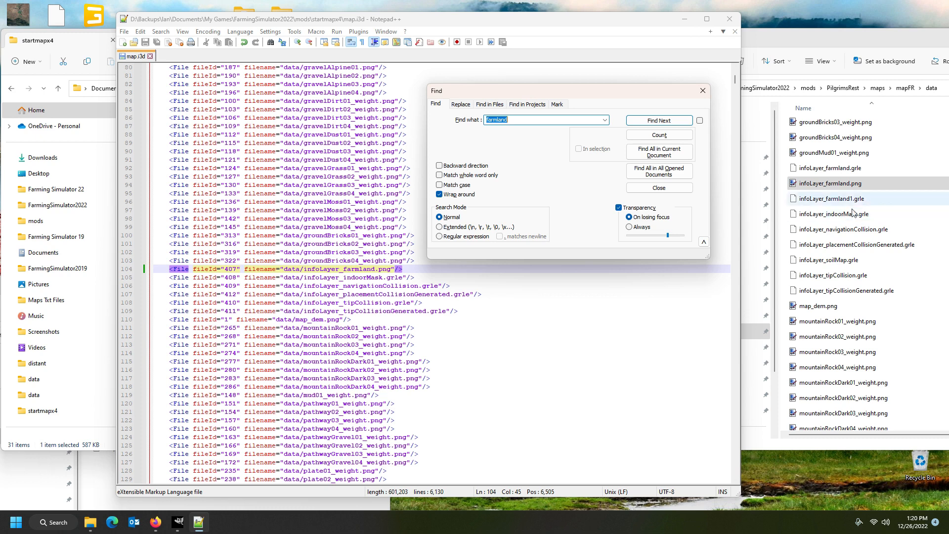
click(684, 18)
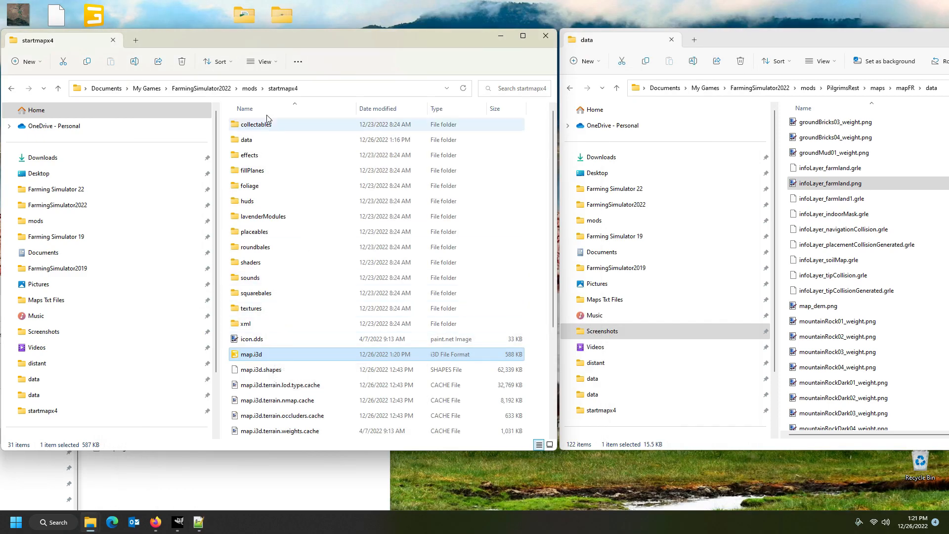
Rename infoLayer_farmland.grle in the startmapx4 data folder to infoLayer_farmland1.grle, then select infoLayer_farmland.png.
double_click(263, 141)
scroll(274, 198, down, 15)
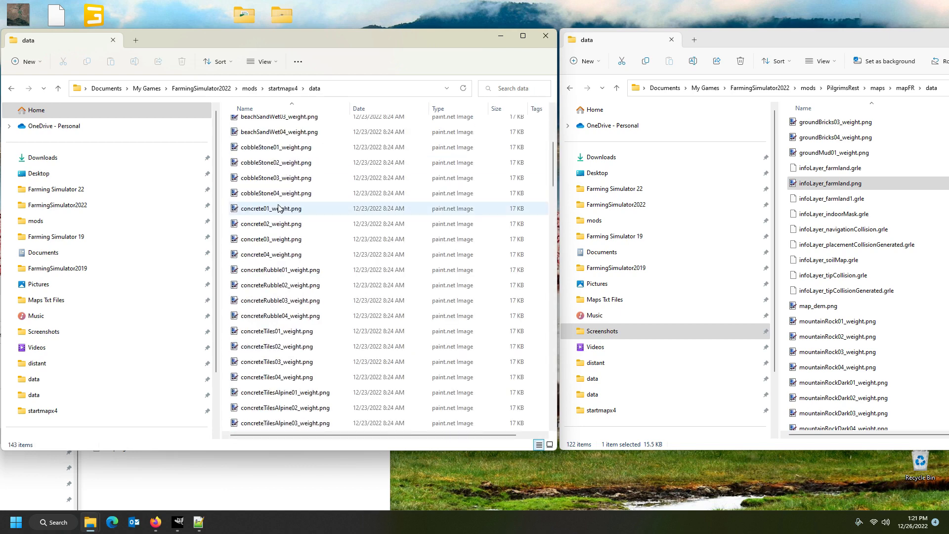
scroll(279, 211, down, 15)
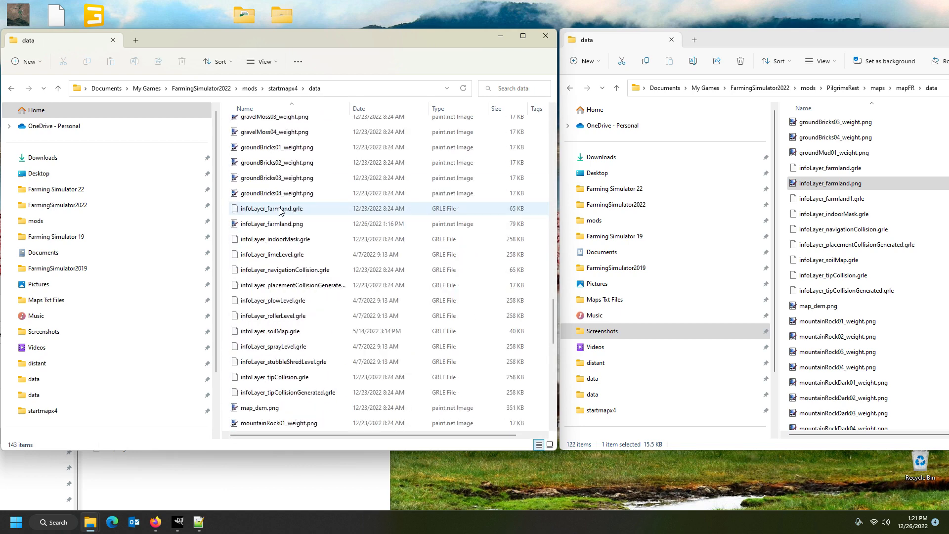
scroll(288, 227, up, 1)
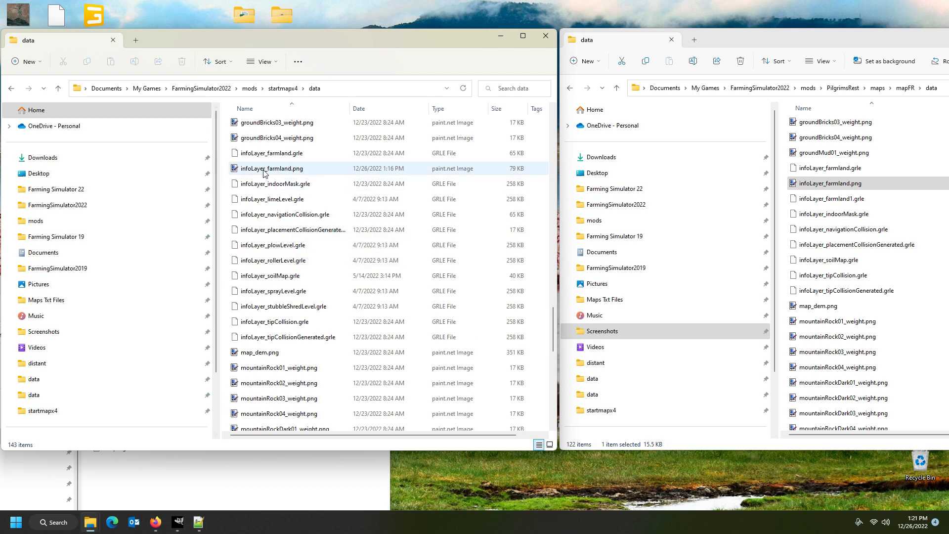
mouse_move(264, 173)
click(266, 156)
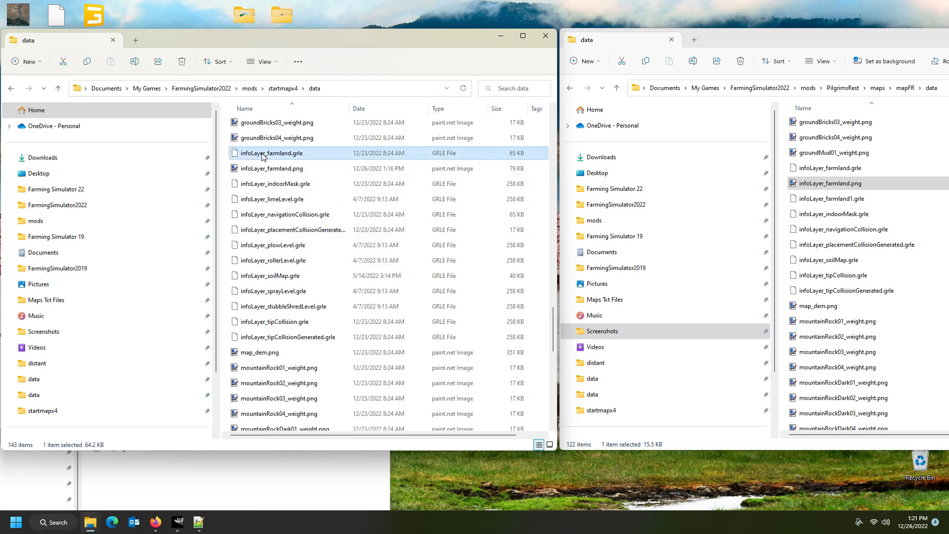
click(290, 154)
click(292, 155)
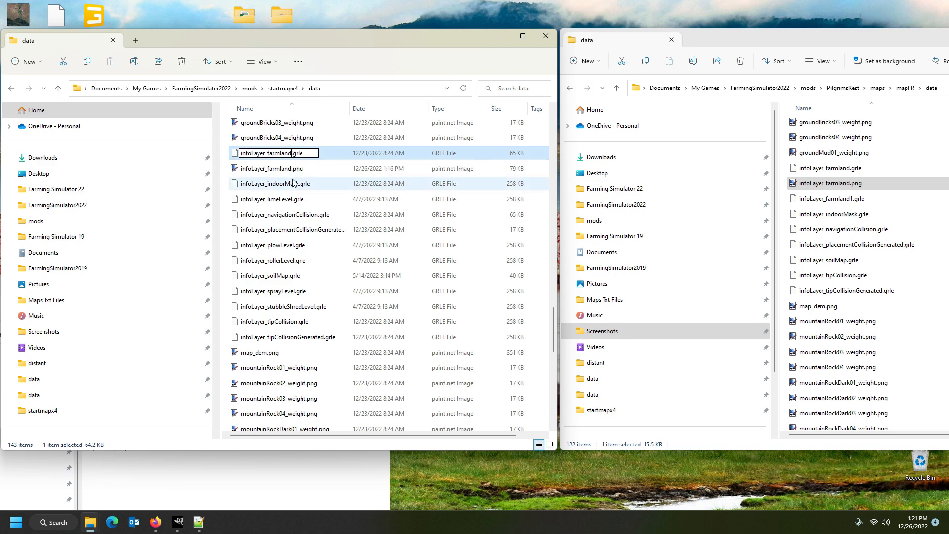
text(1)
key(Return)
click(281, 171)
click(286, 183)
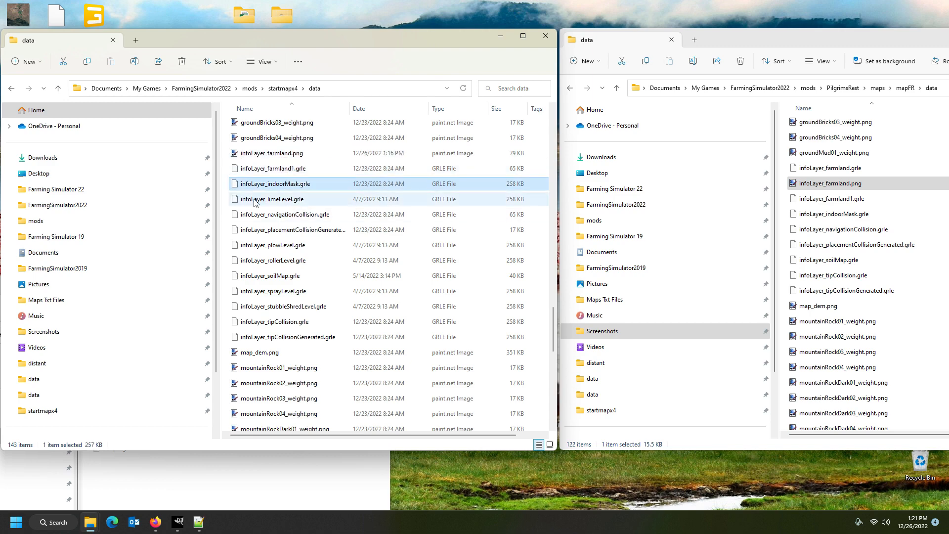
click(286, 154)
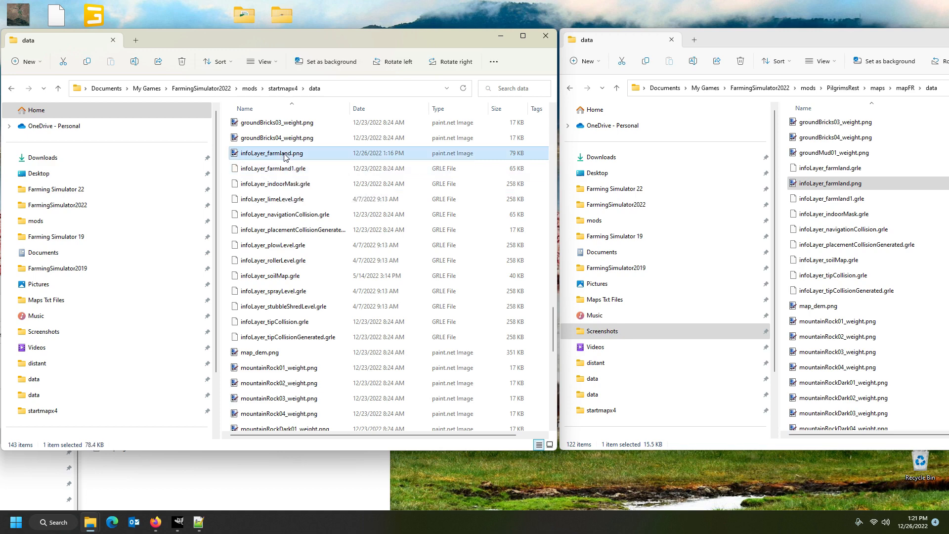
Open map.i3d from the startmapx4 folder in GIANTS Editor version 9.0.3.
click(281, 89)
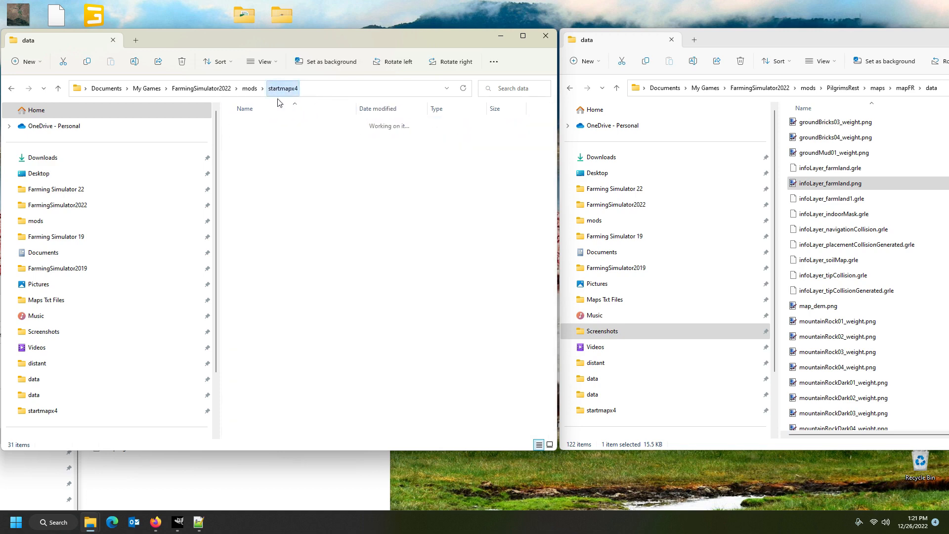
double_click(256, 360)
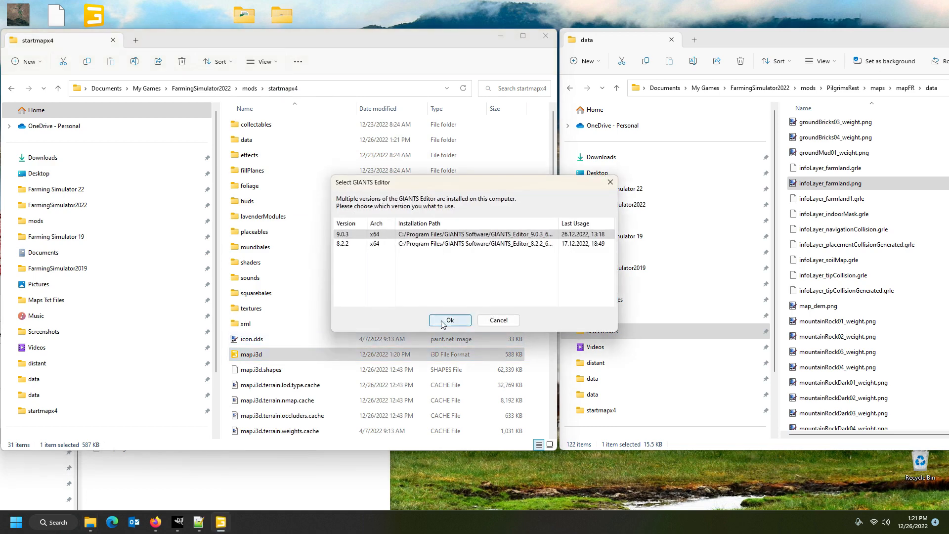
click(447, 322)
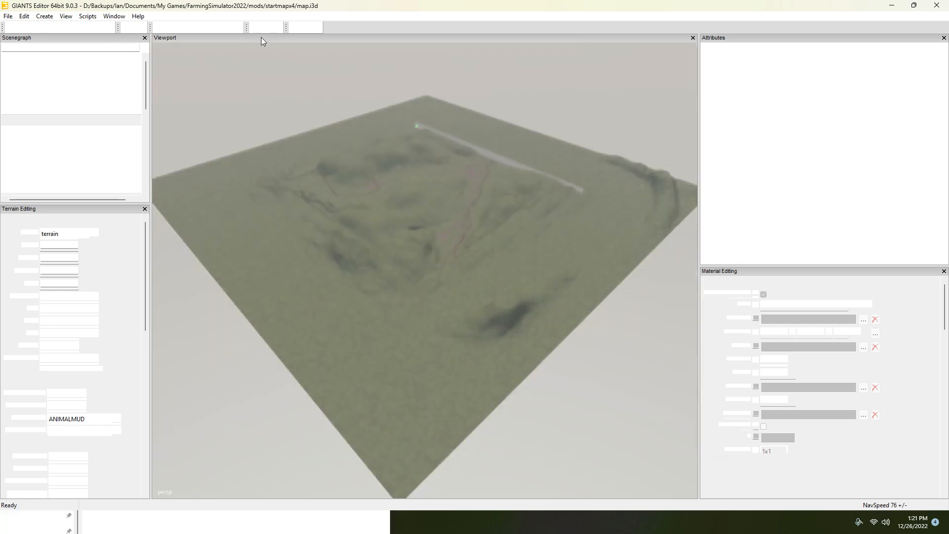
Show the console, read through the map's loading log for errors, then close the console.
click(113, 16)
click(129, 180)
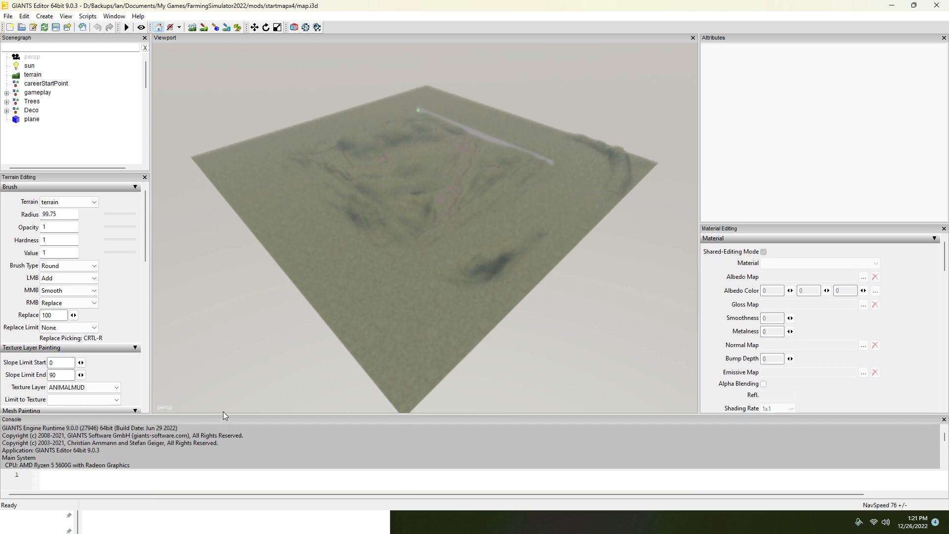
drag(232, 413, 236, 337)
scroll(215, 402, down, 4)
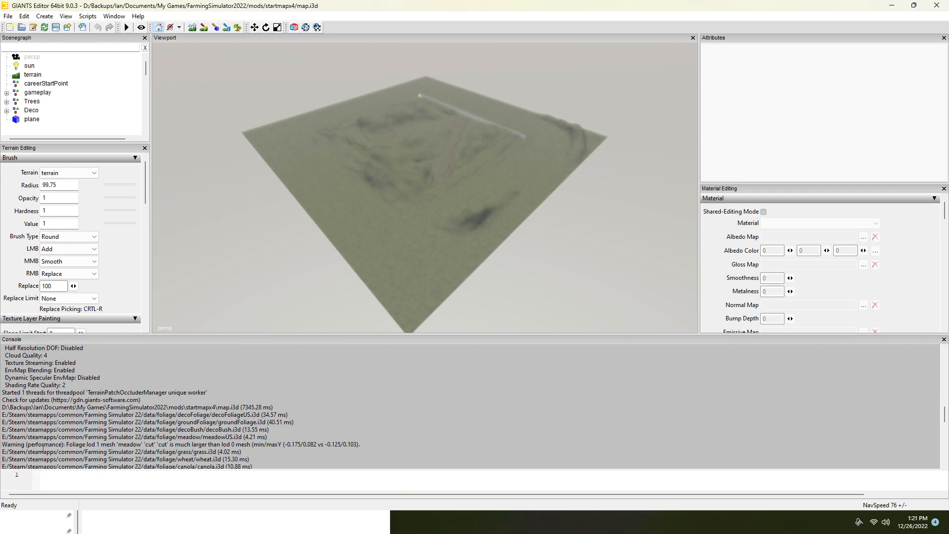
scroll(92, 420, down, 3)
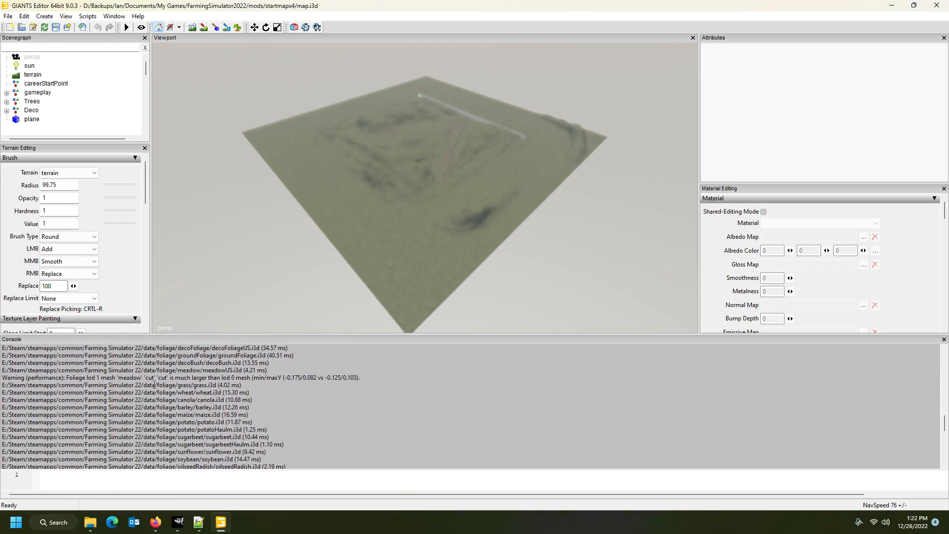
scroll(148, 391, down, 2)
scroll(86, 374, down, 8)
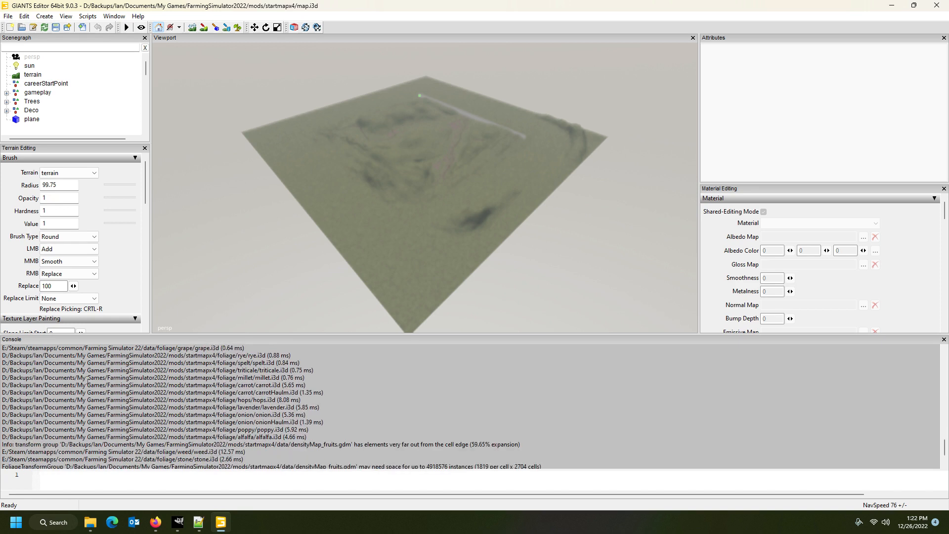
click(944, 339)
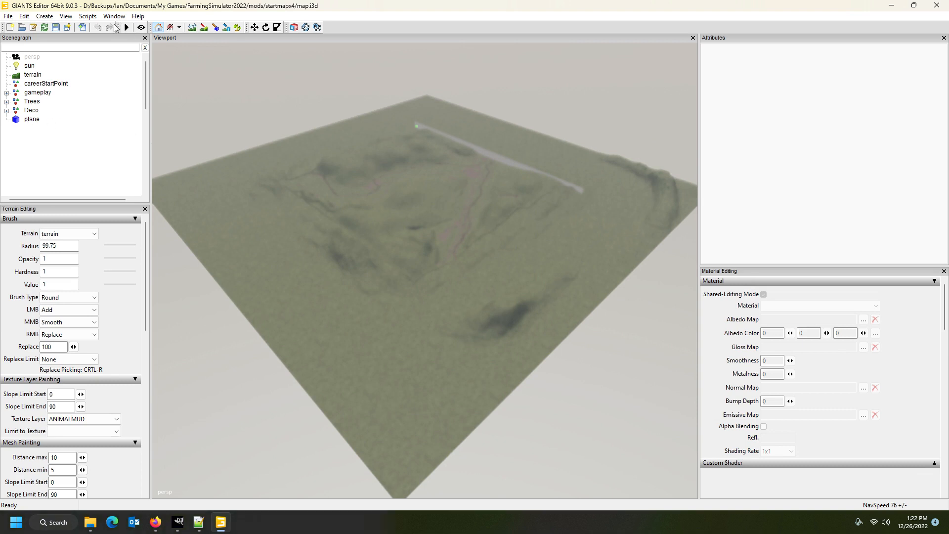
Inspect the farmland info layer overlay on the terrain from afar and close up, then turn the overlay off.
click(227, 27)
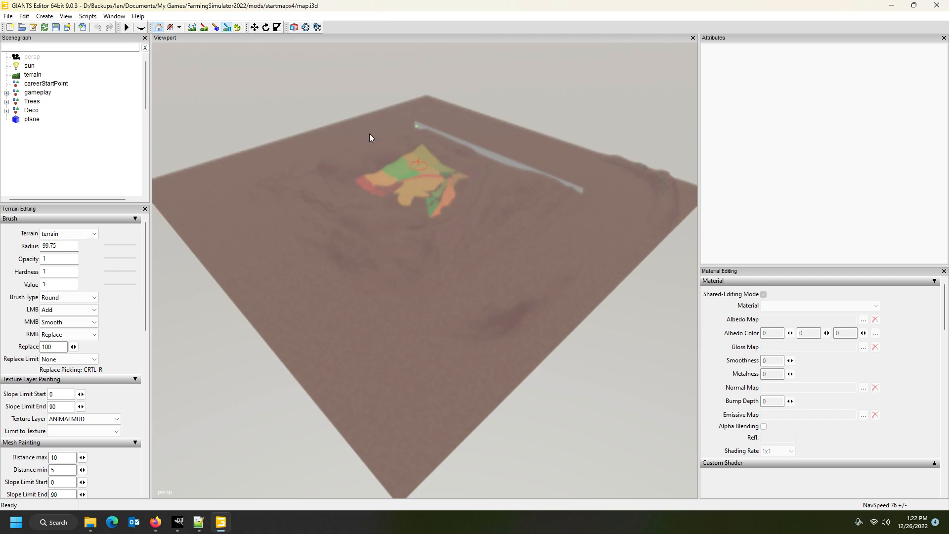
click(227, 29)
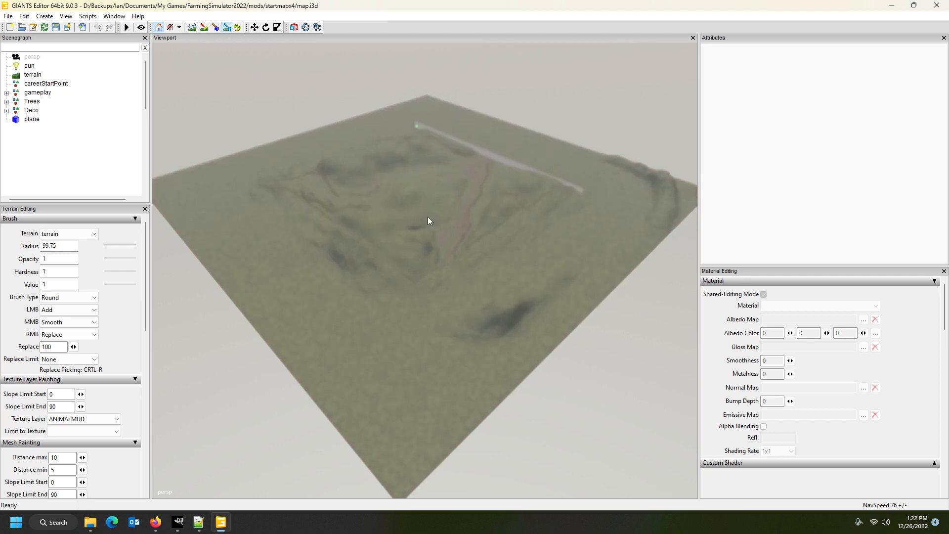
scroll(421, 180, up, 10)
alt+drag(421, 181, 405, 227)
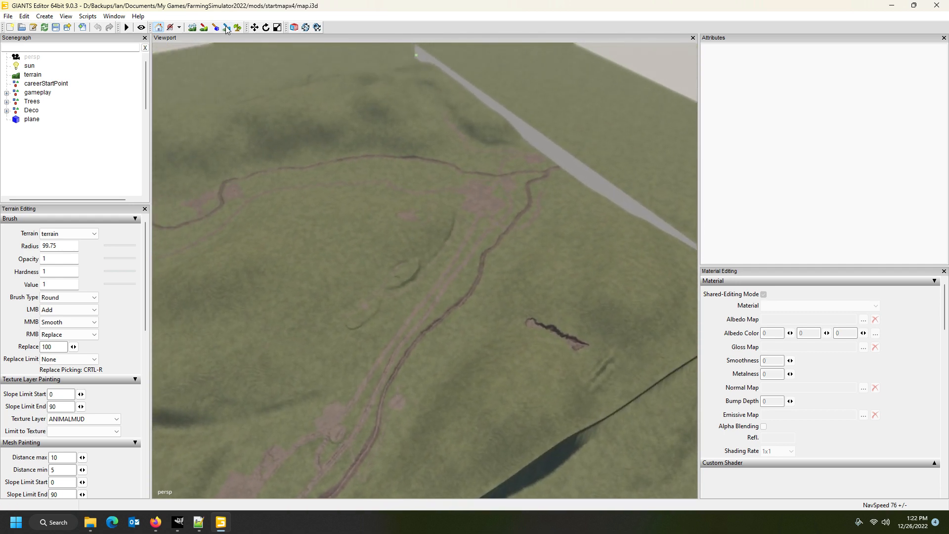
click(227, 27)
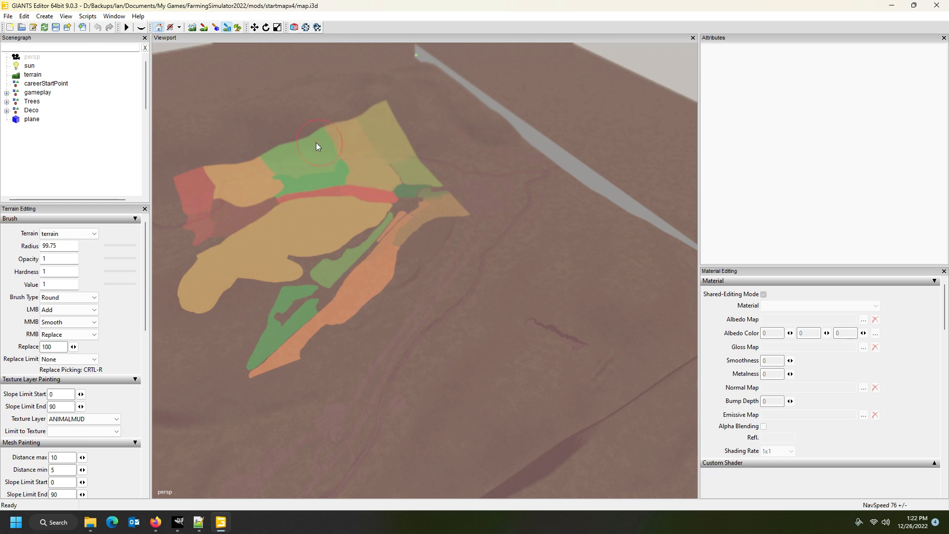
click(227, 28)
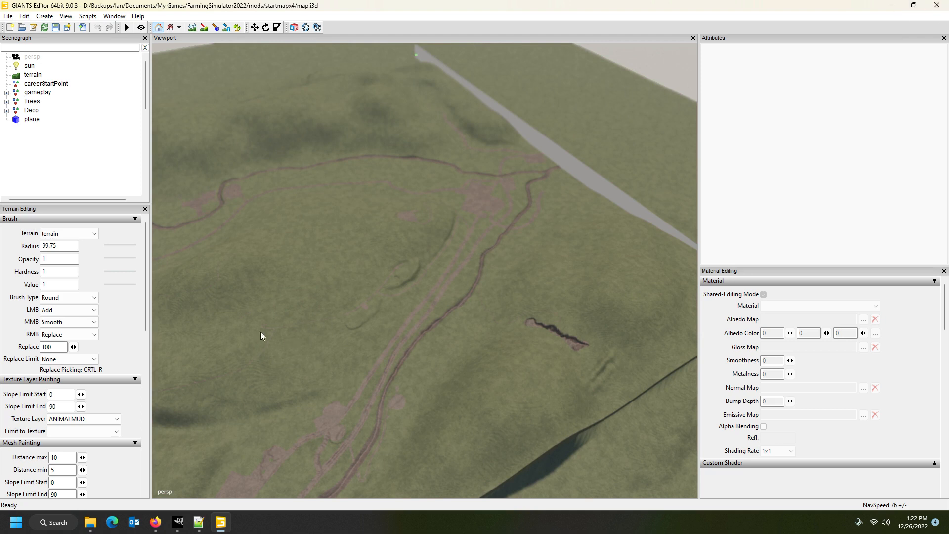
Check Farmland 1 in the farmland info layer overlay, then close the editor without saving map.i3d.
mouse_move(198, 528)
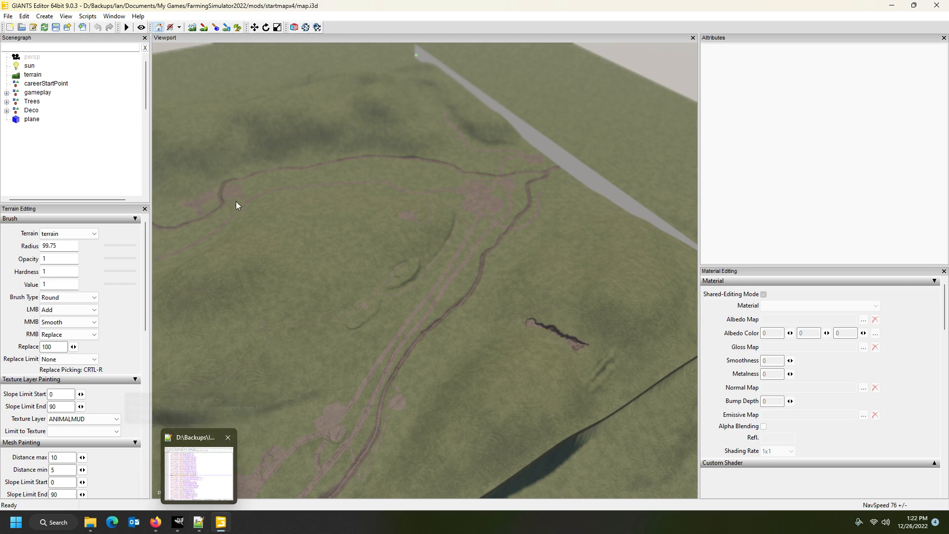
click(227, 28)
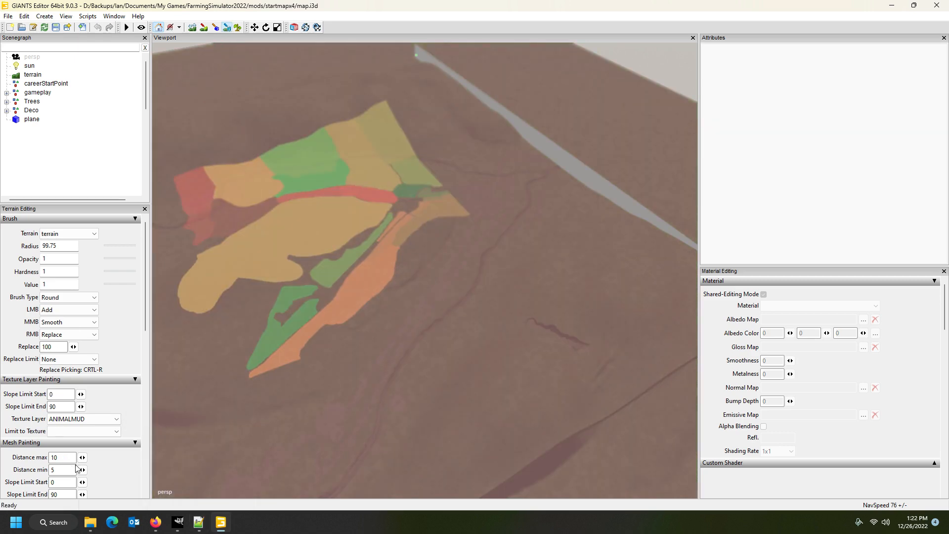
drag(143, 308, 167, 428)
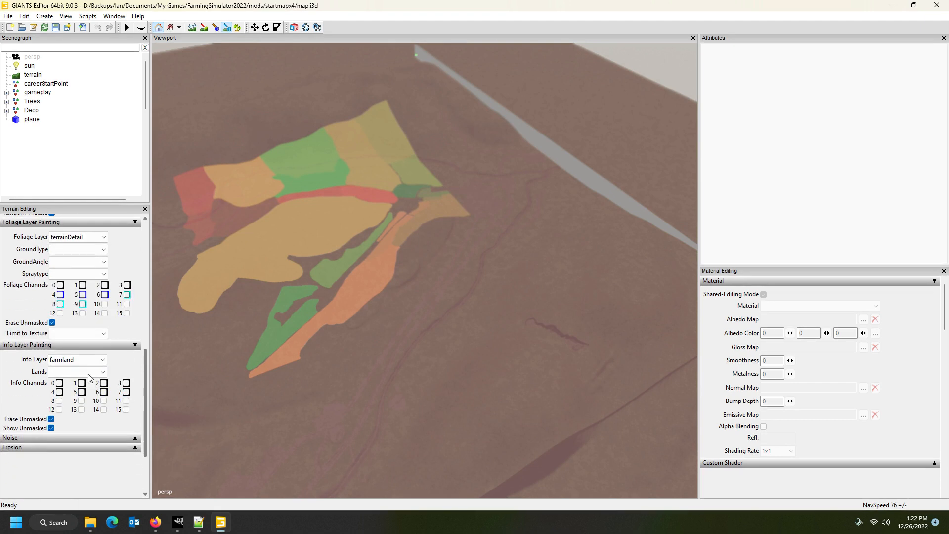
click(82, 373)
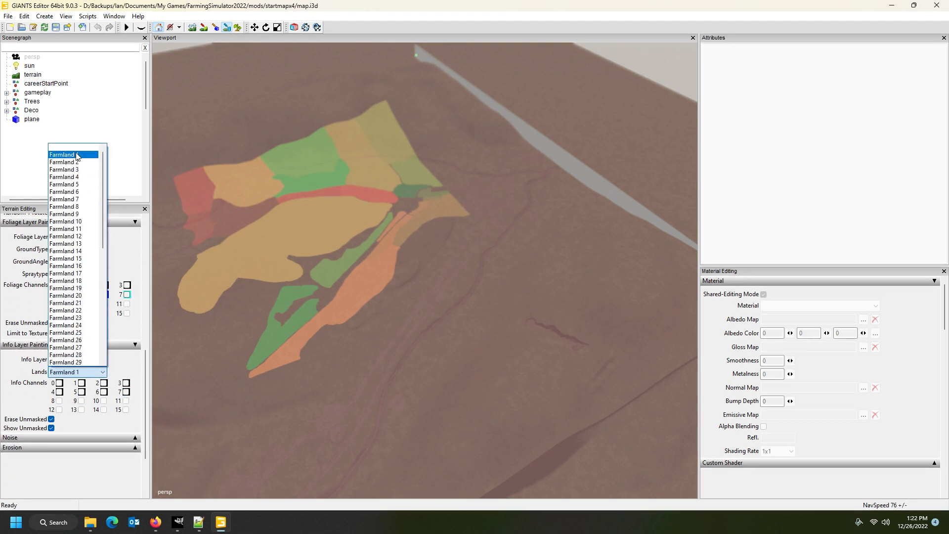
click(77, 154)
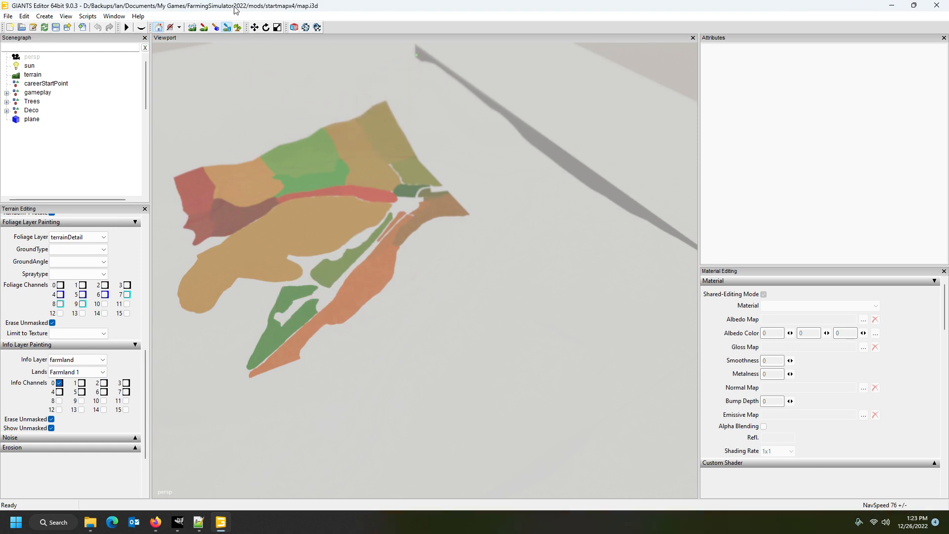
click(228, 28)
click(936, 5)
click(546, 260)
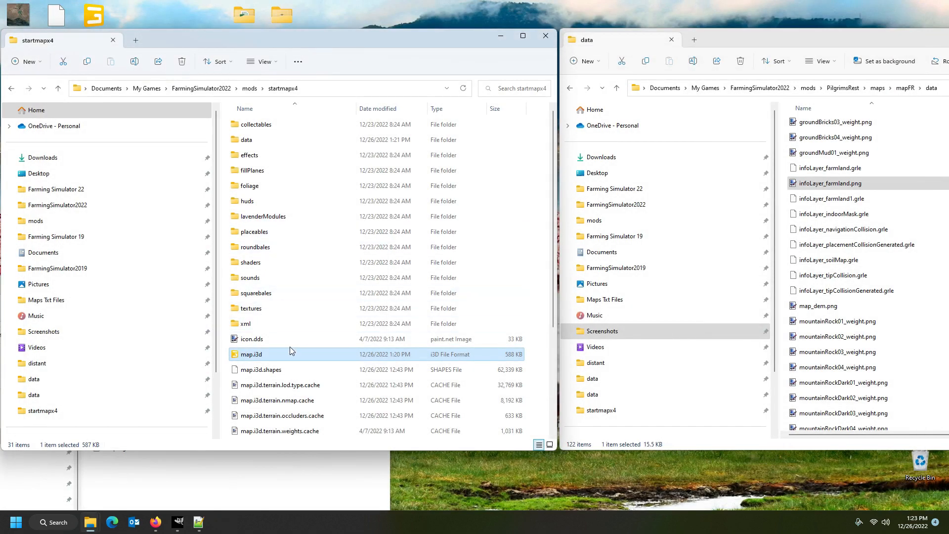
Delete infoLayer_farmland1.grle from the startmapx4 data folder and select infoLayer_farmland.png.
double_click(270, 140)
scroll(297, 266, down, 9)
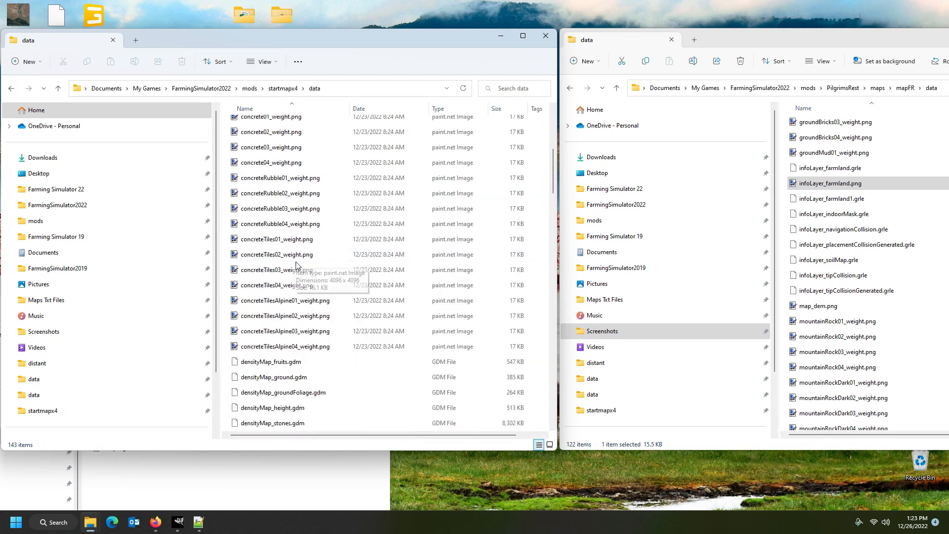
scroll(298, 267, down, 13)
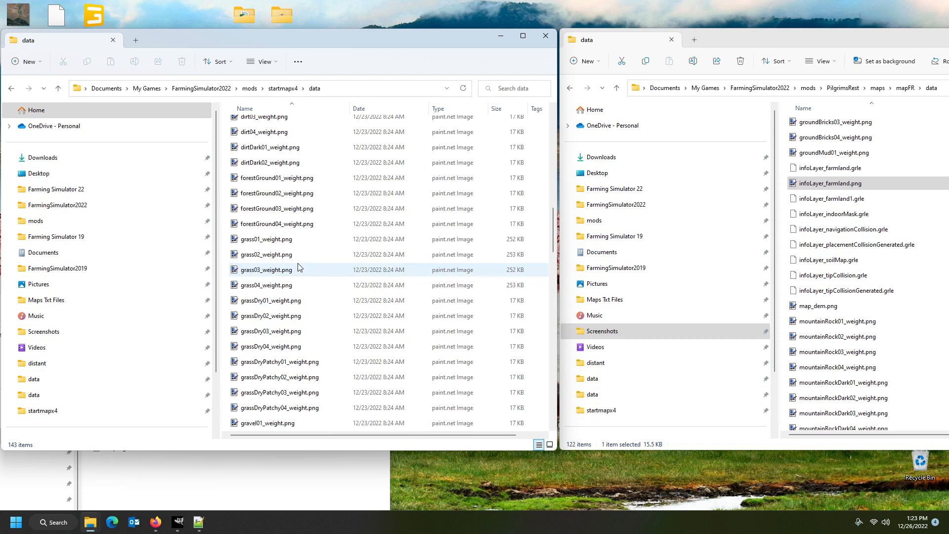
scroll(298, 267, down, 4)
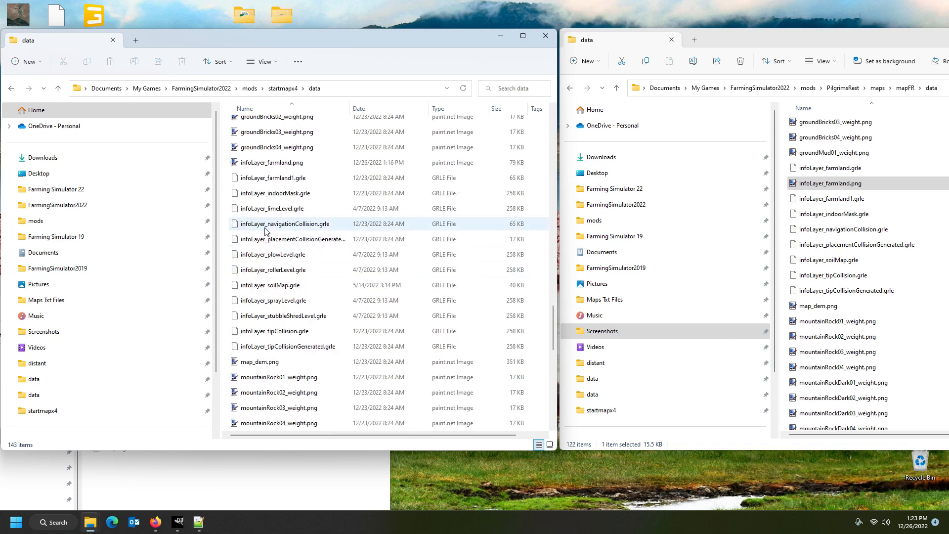
click(263, 179)
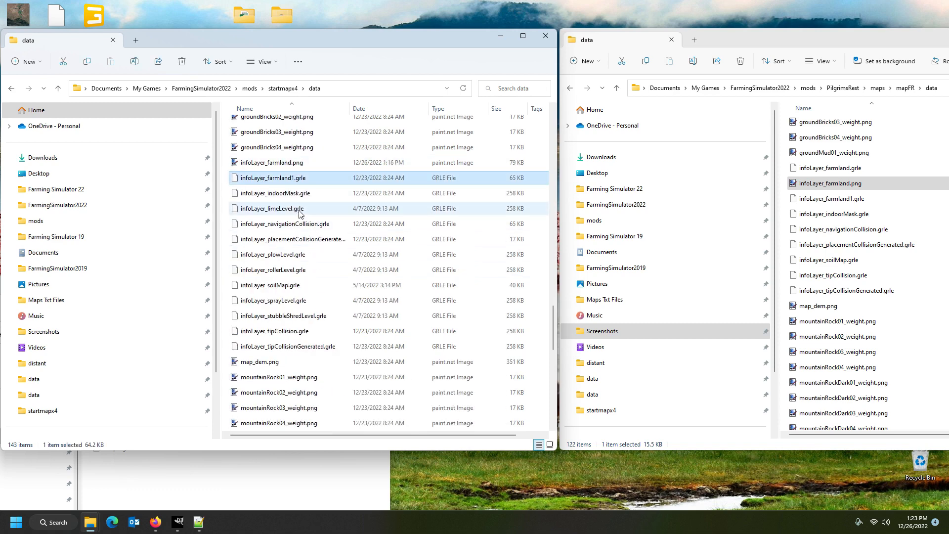
key(Delete)
click(304, 165)
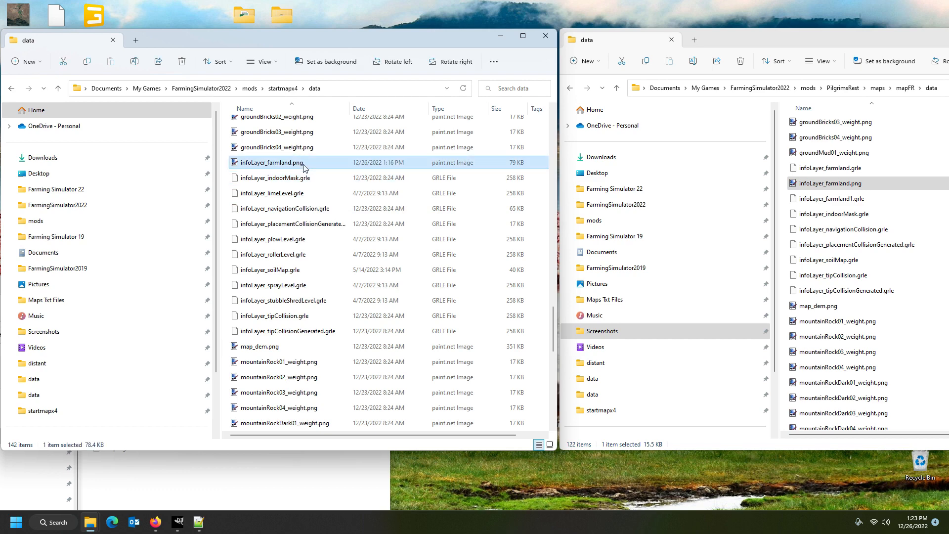
Switch to GIMP and compare the 1024x1024 infoLayer_farmland image with the merged 4096x4096 one.
click(178, 521)
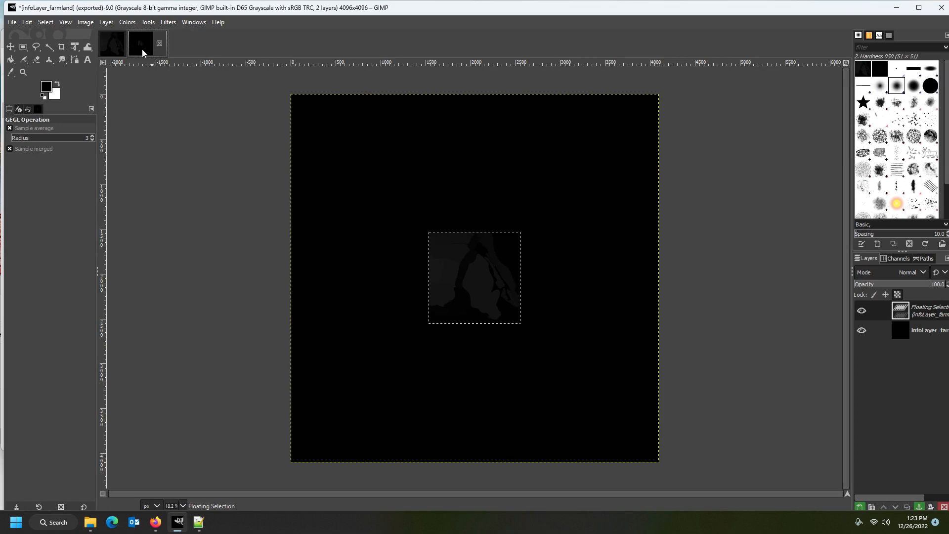
click(108, 47)
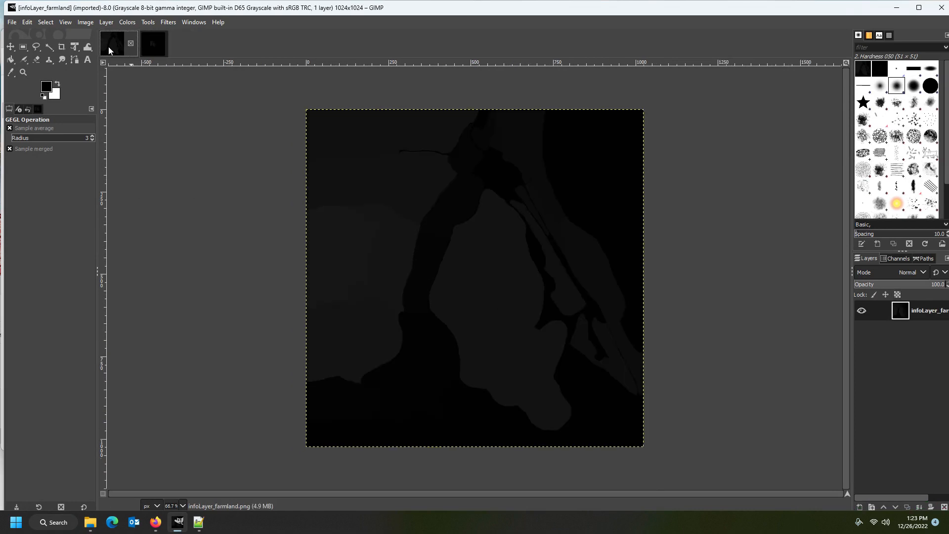
click(153, 47)
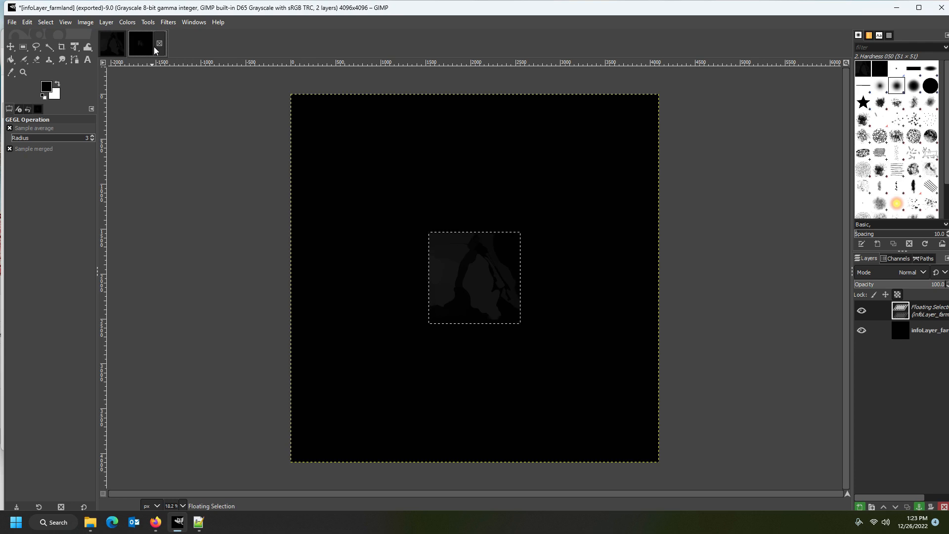
click(108, 42)
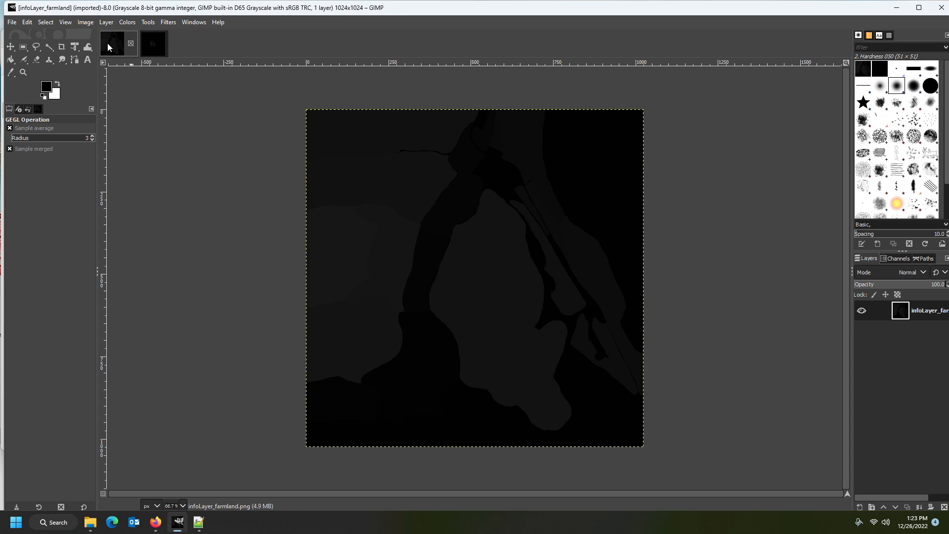
click(160, 47)
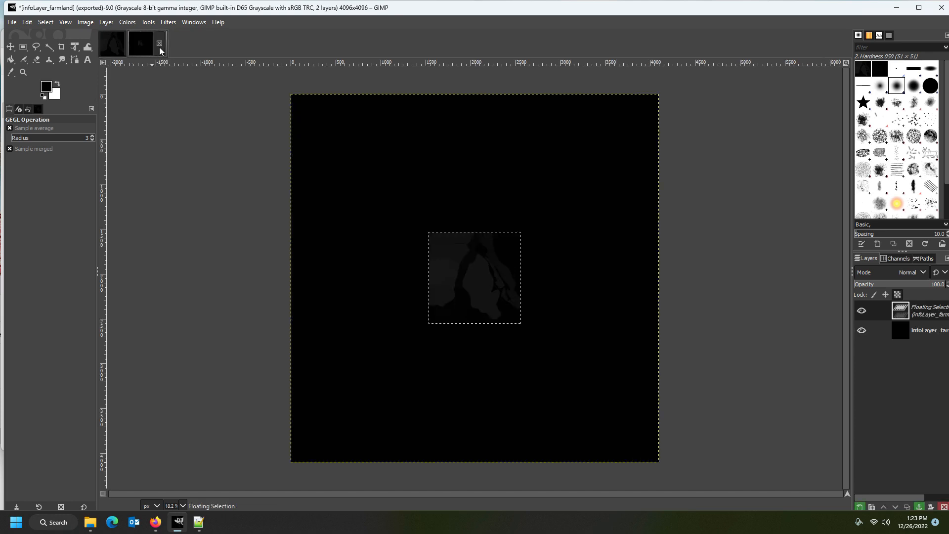
click(114, 52)
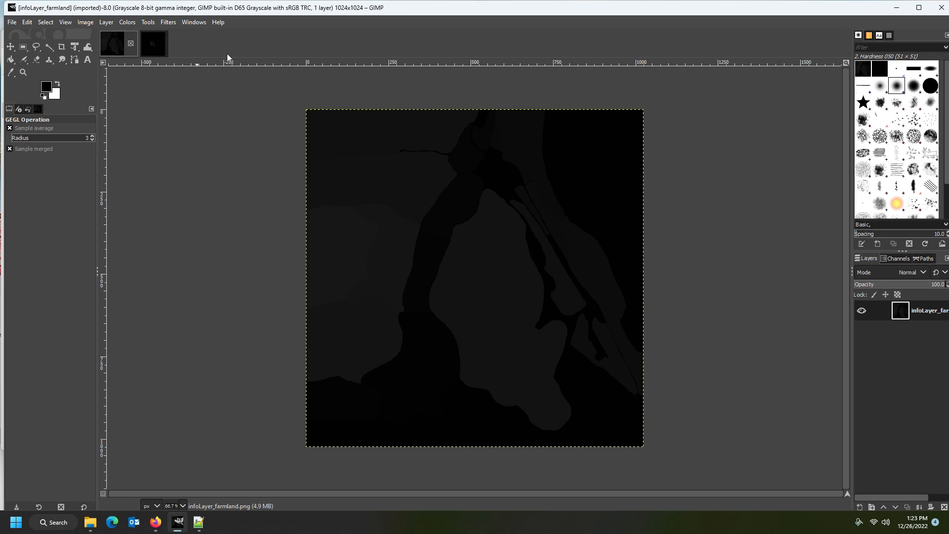
Scale the imported infoLayer_farmland image to 2048 × 2048 pixels with Linear interpolation.
click(89, 23)
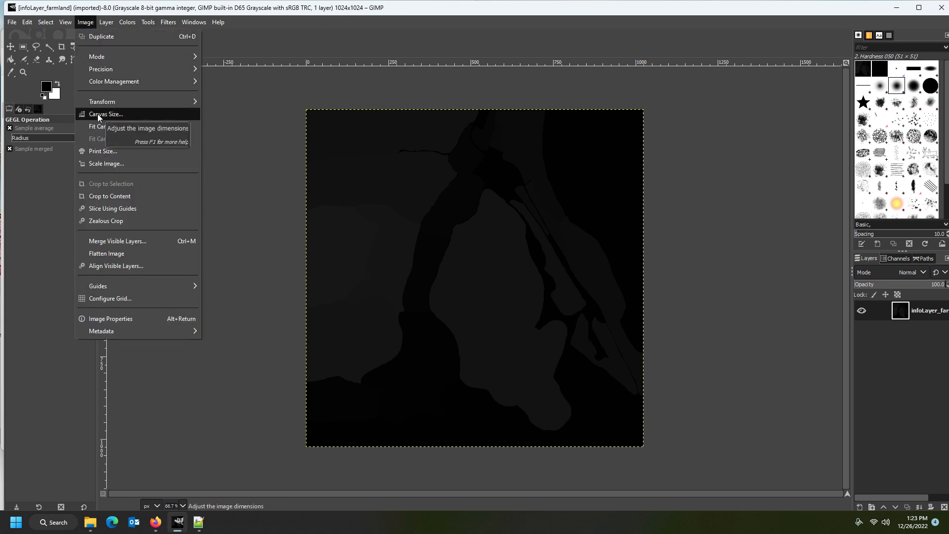
click(105, 163)
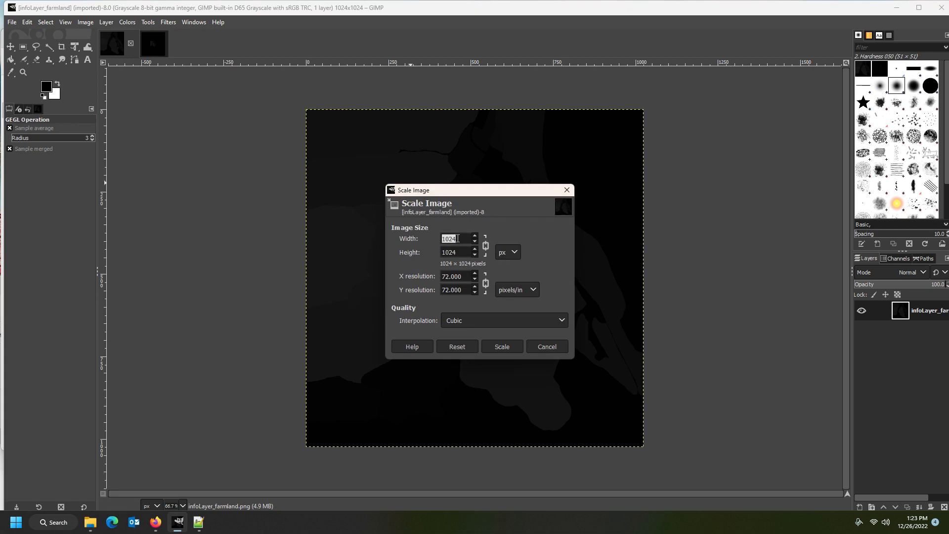
text(2048)
click(486, 246)
click(473, 323)
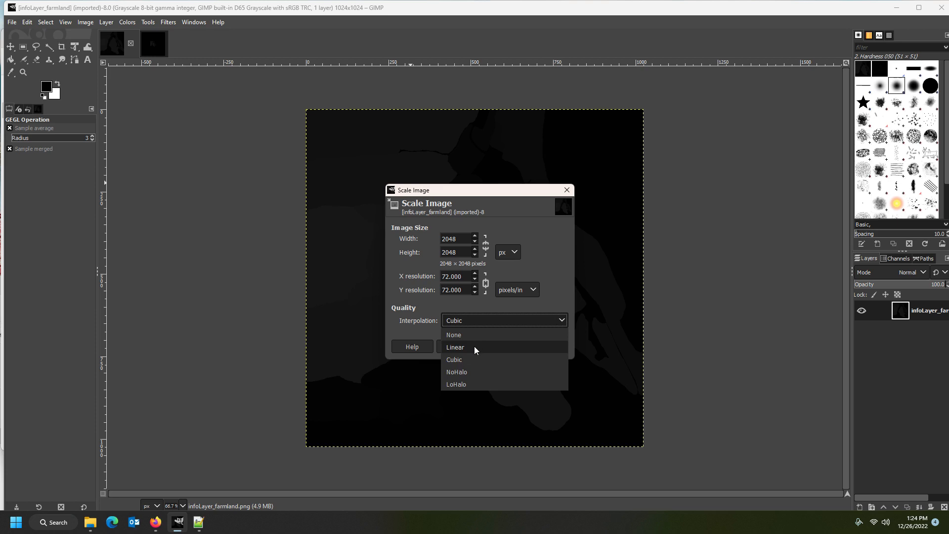
click(473, 346)
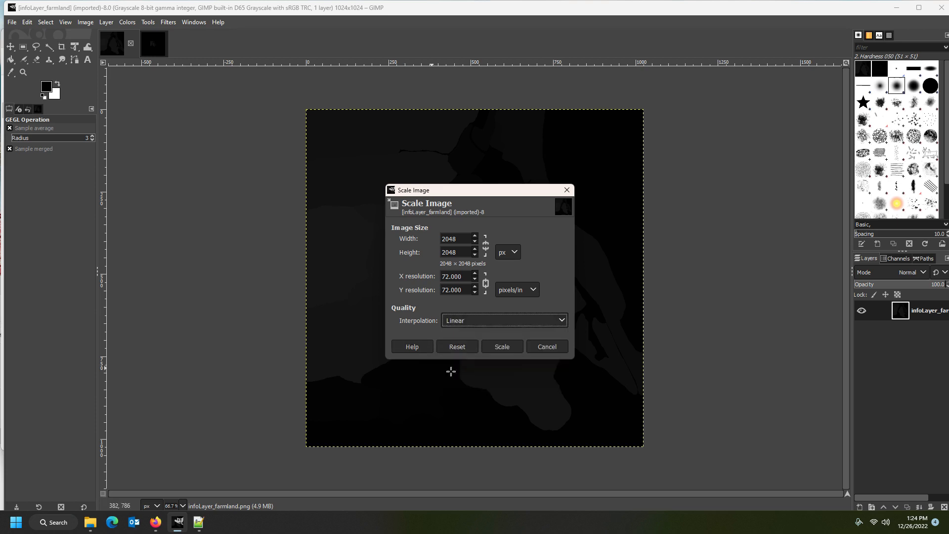
click(505, 348)
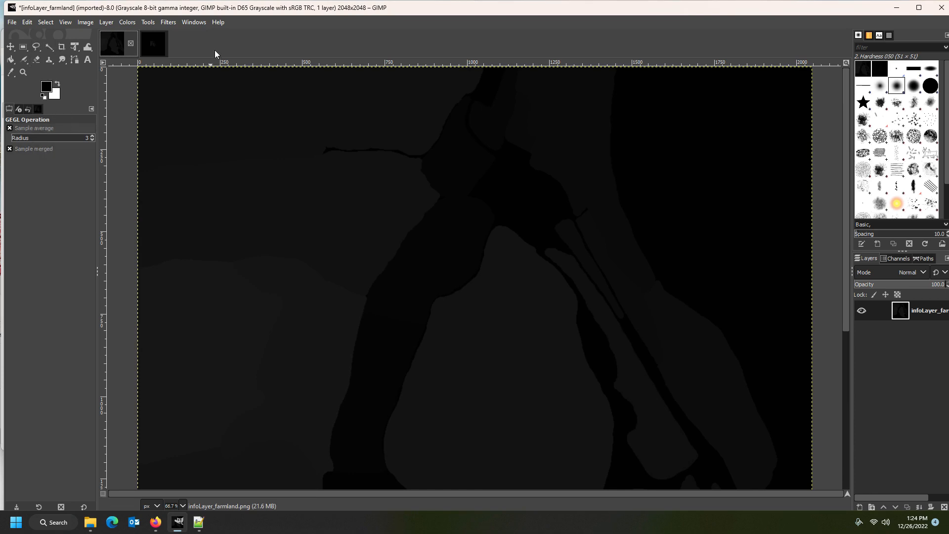
Examine the parcel edges of the Linear-scaled infoLayer_farmland image up close for intermediate shades.
scroll(511, 311, down, 2)
scroll(511, 311, up, 2)
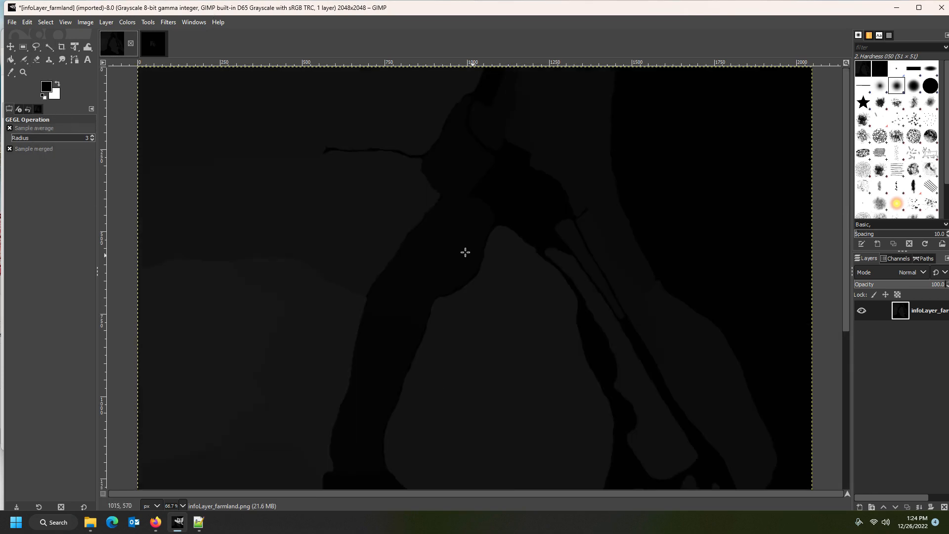
click(23, 72)
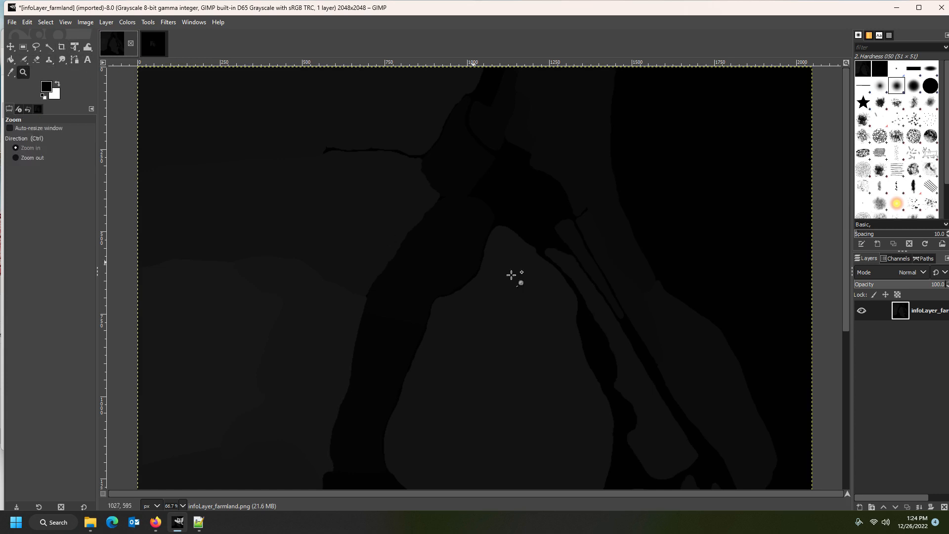
click(451, 259)
click(450, 259)
click(451, 259)
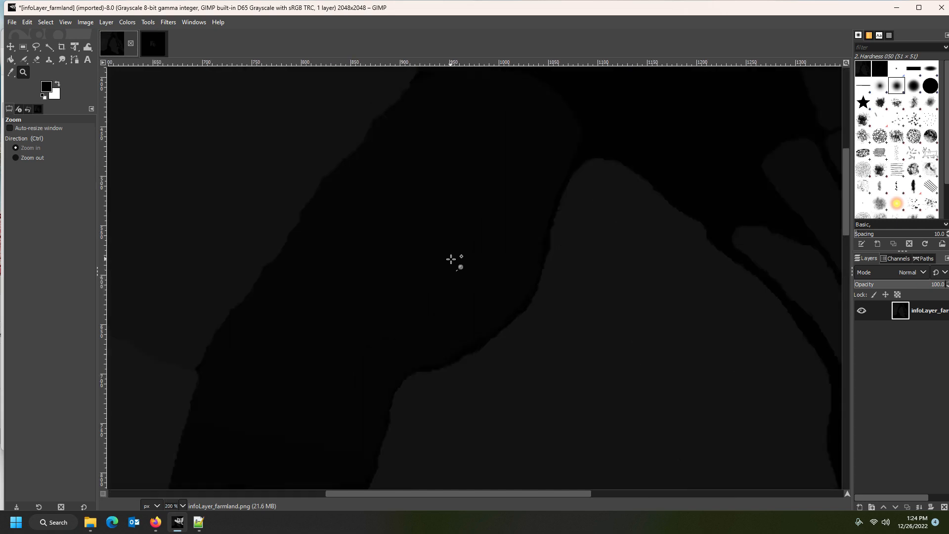
click(451, 259)
click(451, 260)
click(637, 301)
click(637, 301)
click(638, 302)
click(638, 301)
click(638, 302)
click(638, 301)
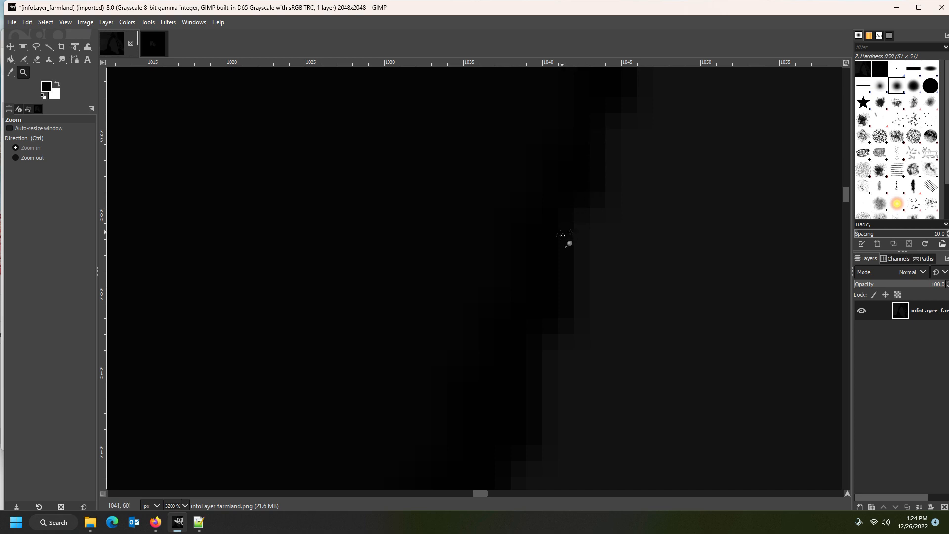
ctrl+scroll(544, 274, down, 11)
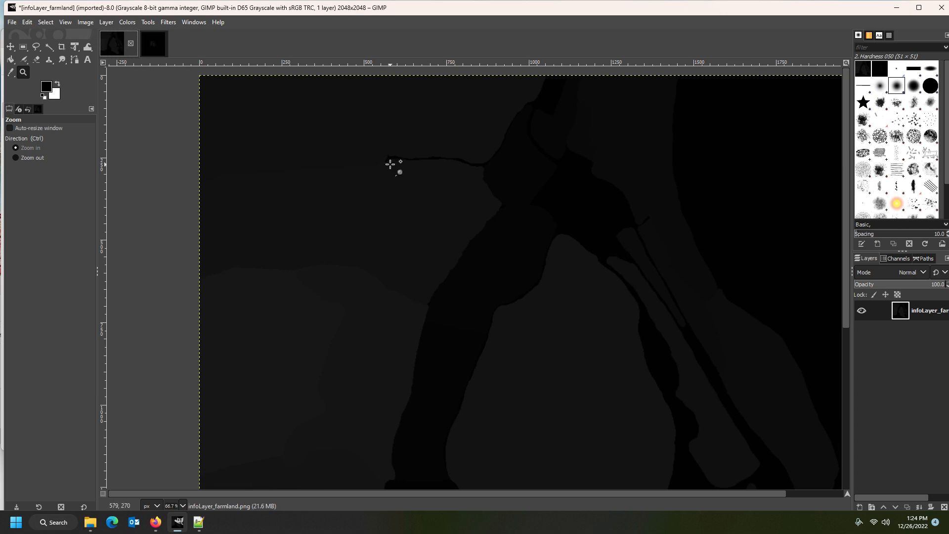
Undo the Linear scaling of infoLayer_farmland and inspect the parcel edges at the original size.
key(ctrl+z)
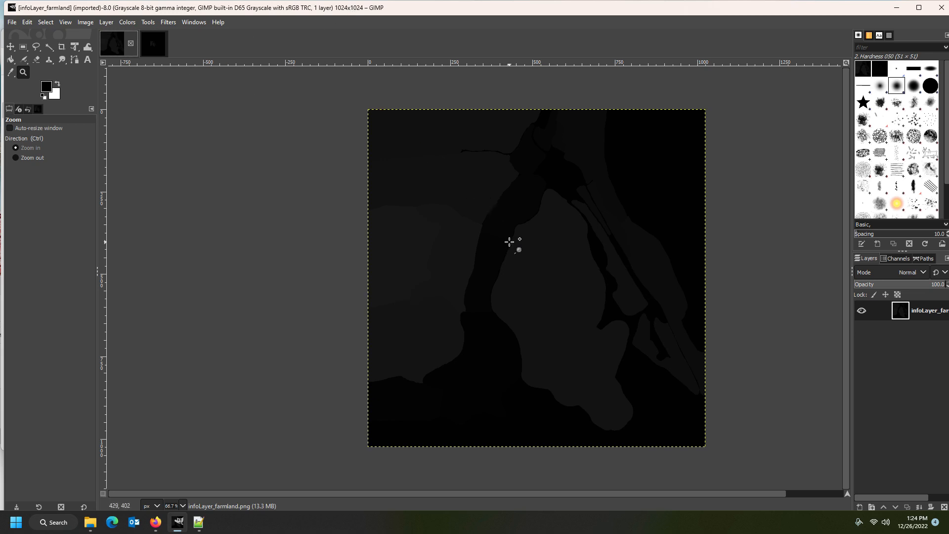
ctrl+scroll(509, 242, up, 15)
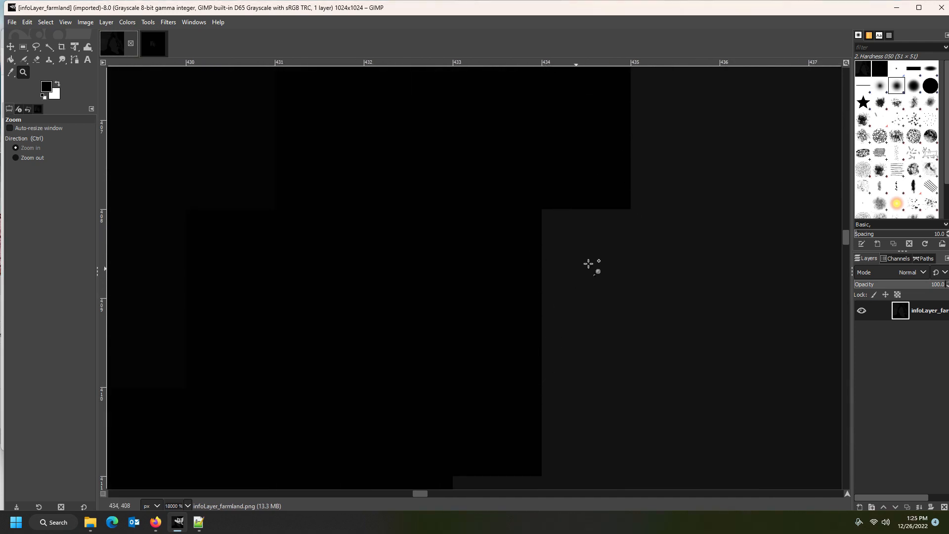
ctrl+scroll(577, 251, down, 17)
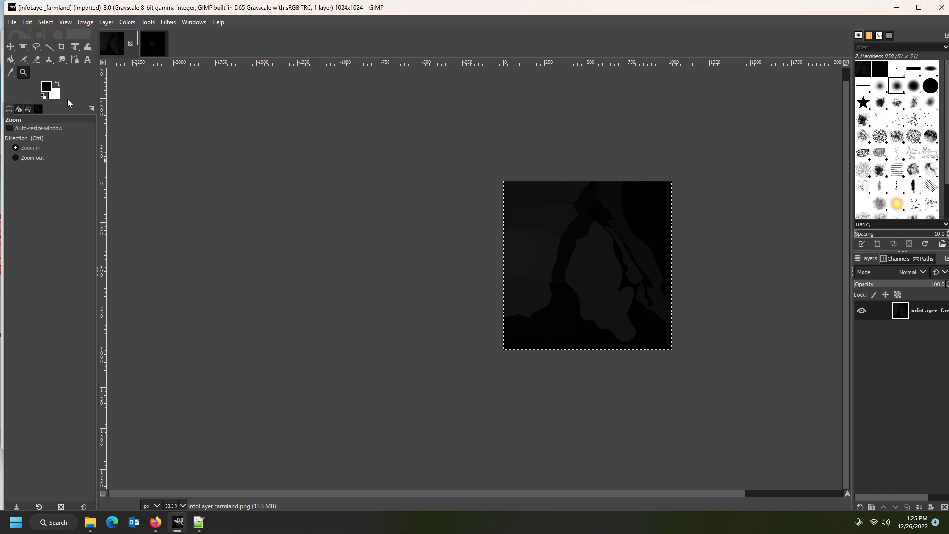
Scale the infoLayer_farmland image to 2048 × 2048 pixels at 150 pixels/in with interpolation set to None.
click(81, 22)
click(117, 164)
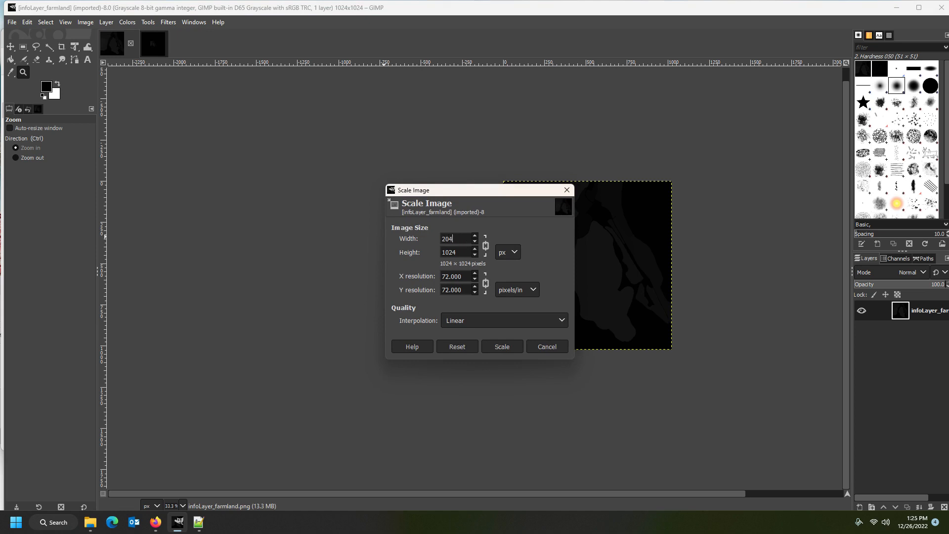
text(2048)
click(485, 245)
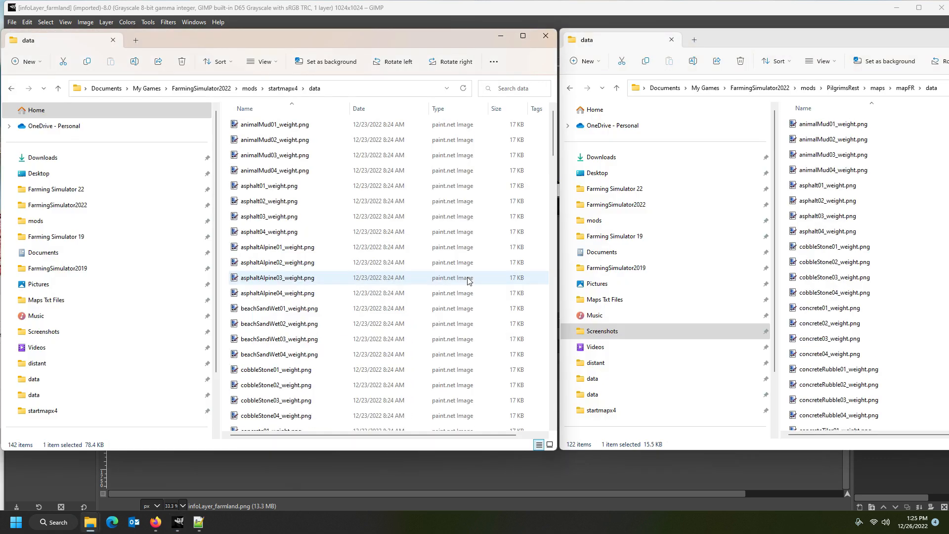
click(606, 4)
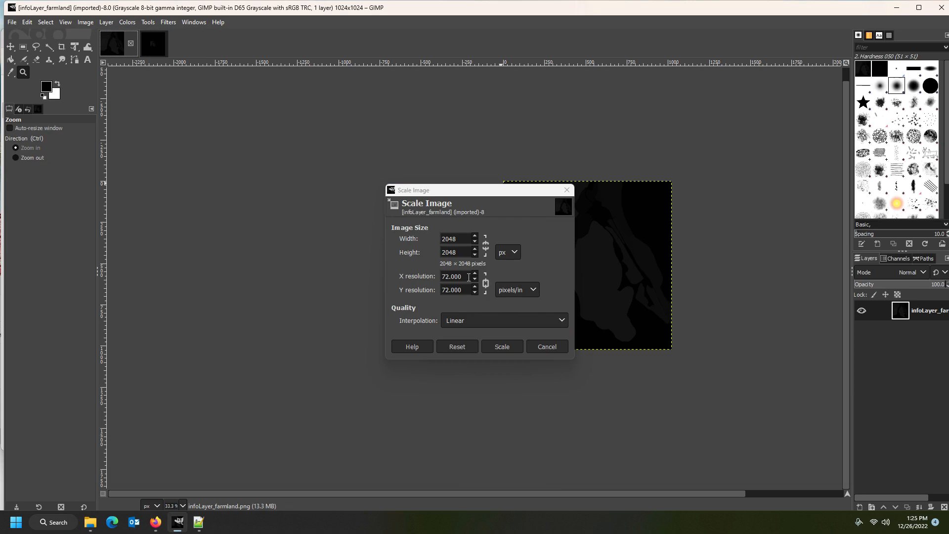
drag(469, 277, 438, 281)
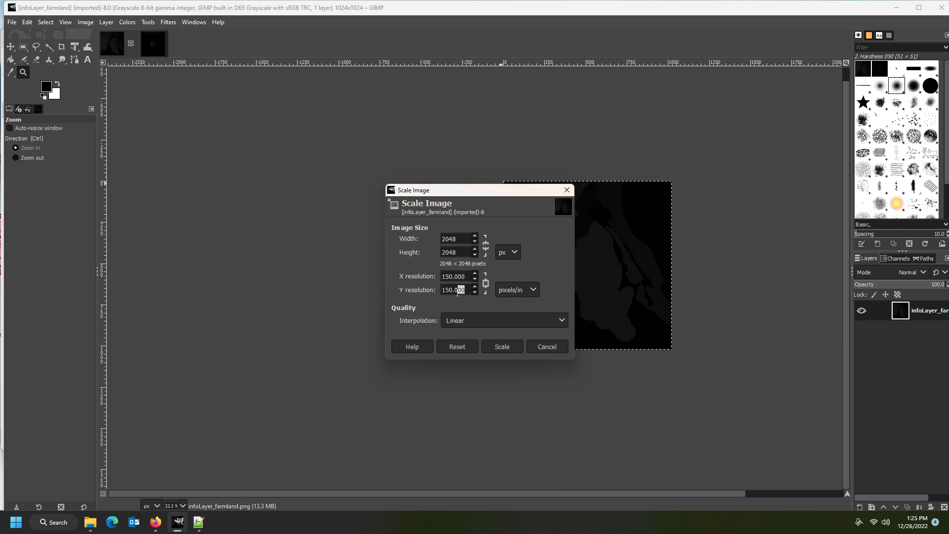
click(491, 322)
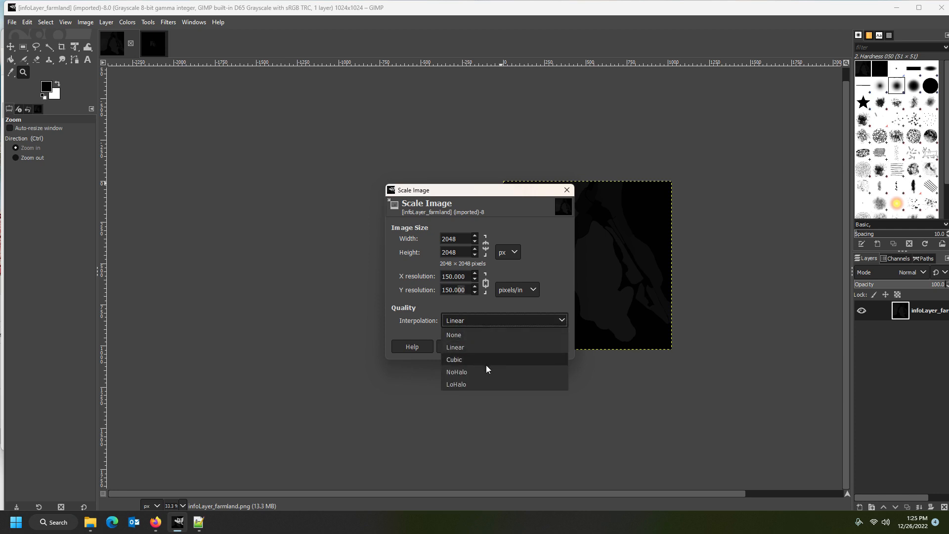
click(482, 336)
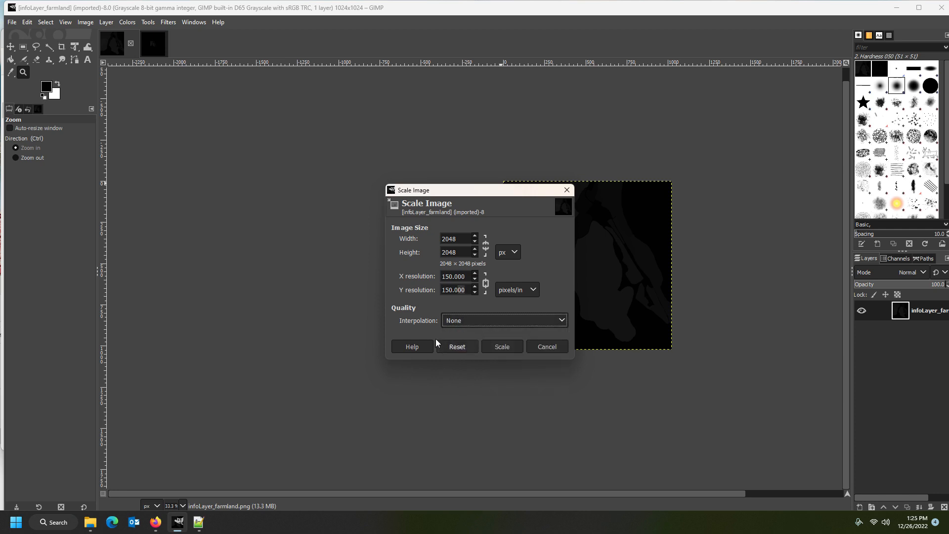
click(501, 347)
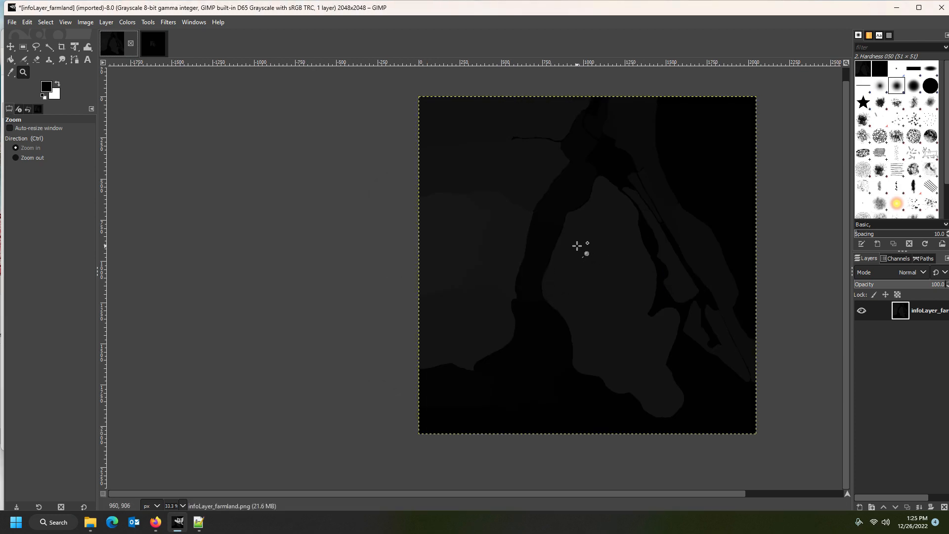
Examine the parcel edges across the rescaled farmland image up close for crisp, unblended pixel boundaries.
click(564, 239)
click(564, 239)
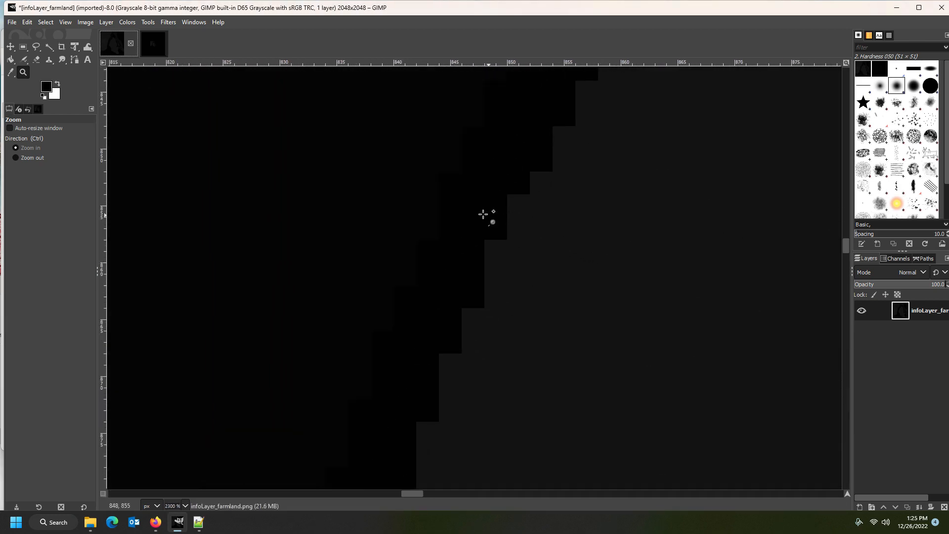
ctrl+scroll(492, 216, down, 4)
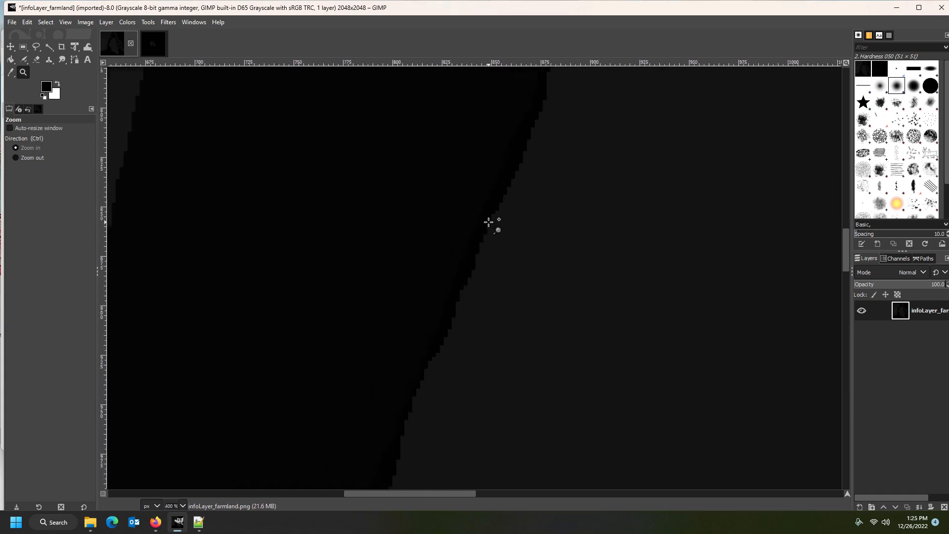
ctrl+scroll(488, 222, down, 6)
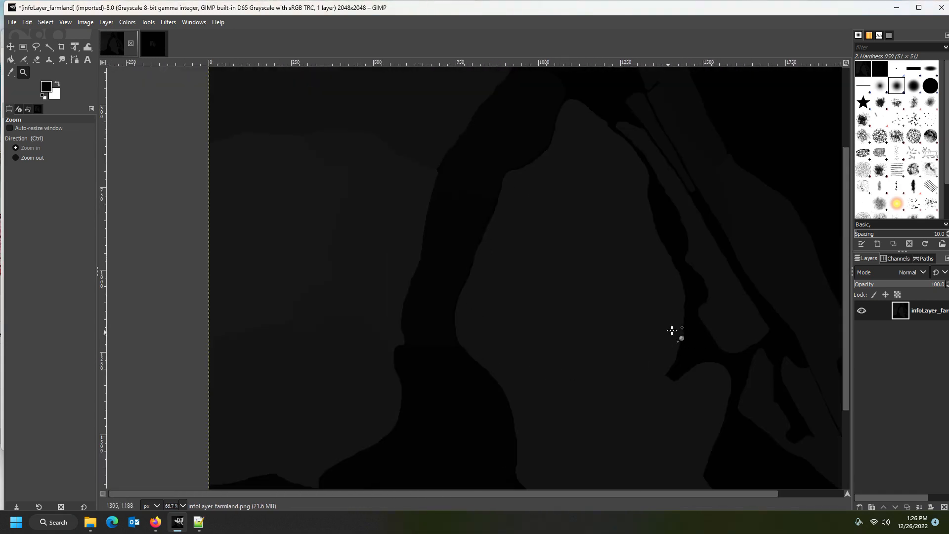
ctrl+scroll(682, 329, up, 10)
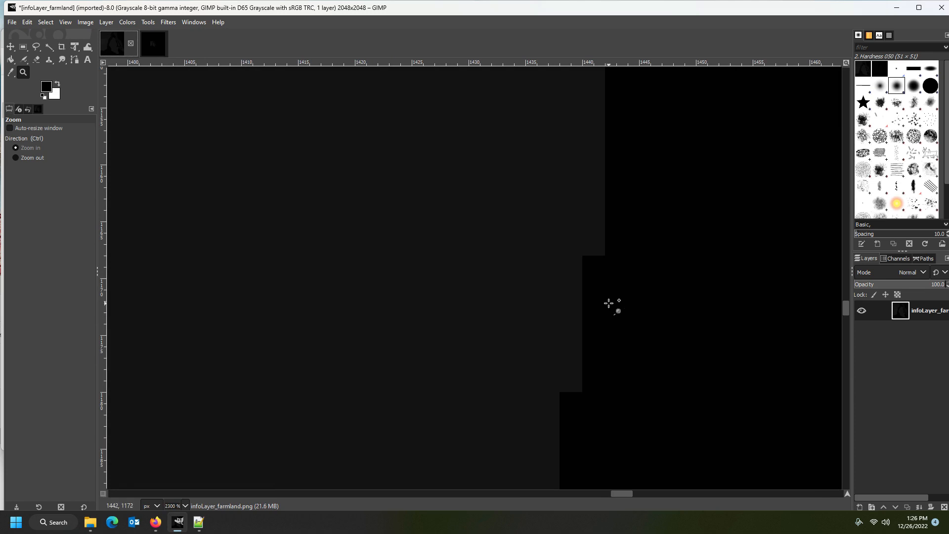
ctrl+scroll(608, 303, down, 12)
ctrl+scroll(457, 319, up, 1)
ctrl+scroll(458, 319, up, 14)
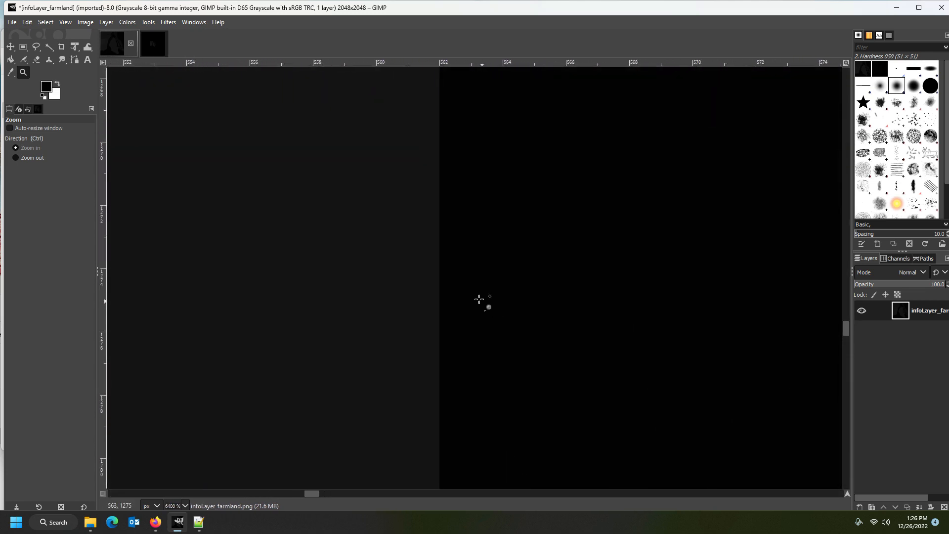
ctrl+scroll(488, 279, down, 9)
ctrl+scroll(512, 191, up, 4)
ctrl+scroll(469, 188, down, 8)
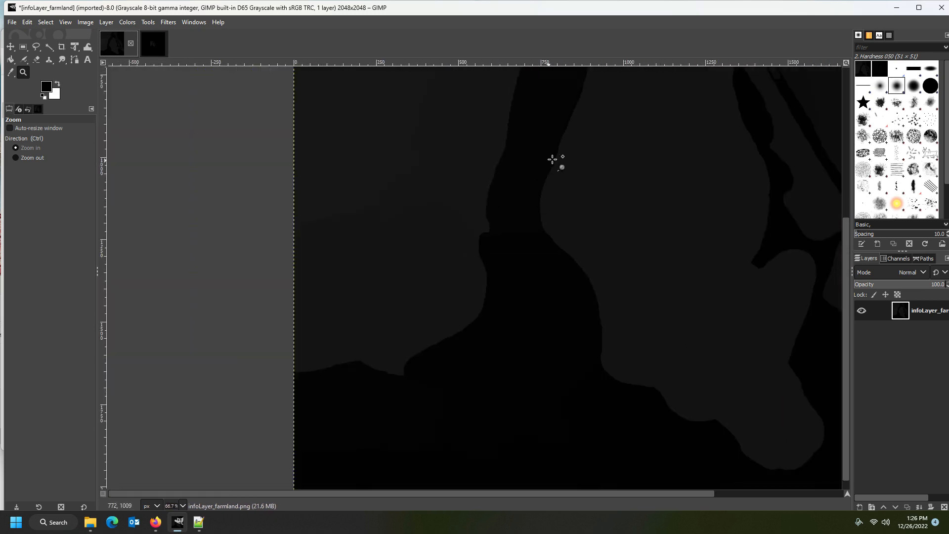
ctrl+scroll(546, 173, up, 9)
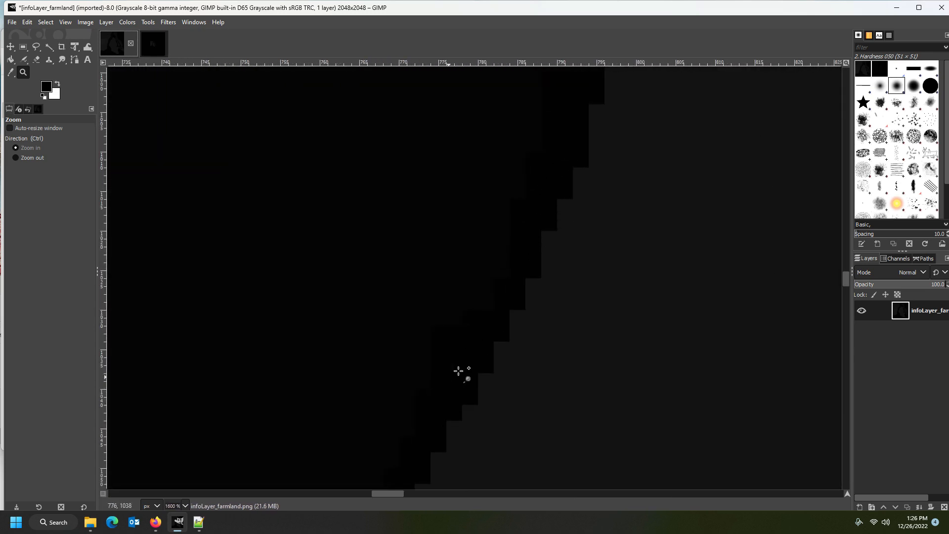
ctrl+scroll(556, 201, down, 12)
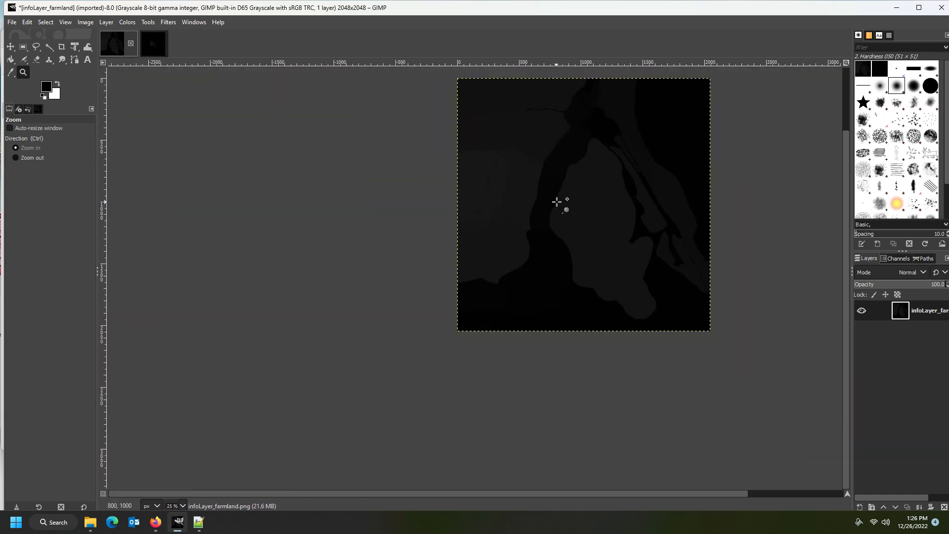
ctrl+scroll(579, 119, up, 14)
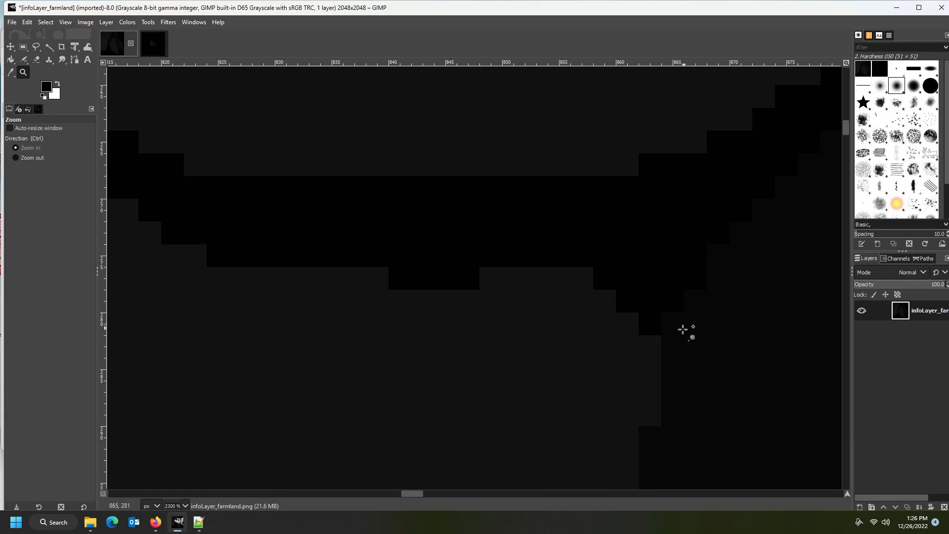
ctrl+scroll(650, 307, down, 13)
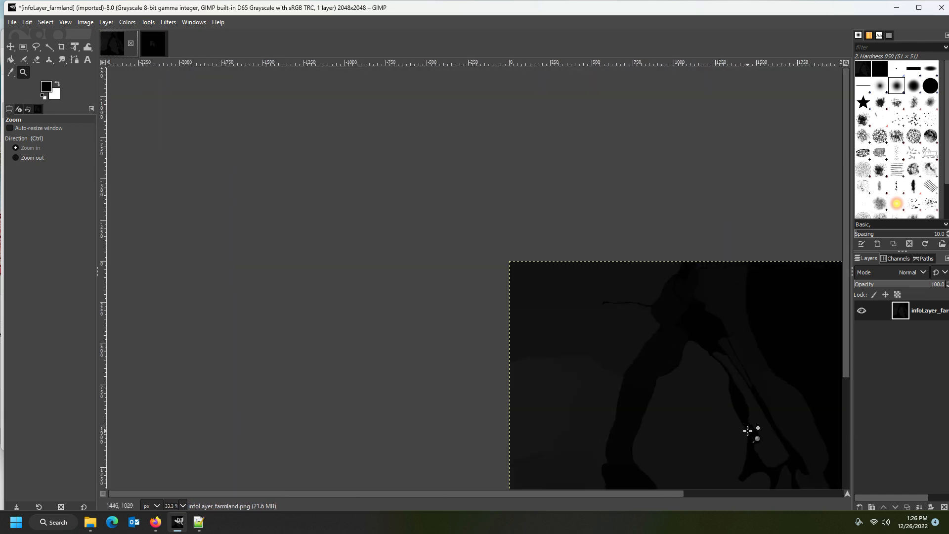
ctrl+scroll(747, 430, down, 5)
ctrl+scroll(799, 476, up, 5)
ctrl+scroll(419, 242, down, 3)
ctrl+scroll(395, 206, up, 3)
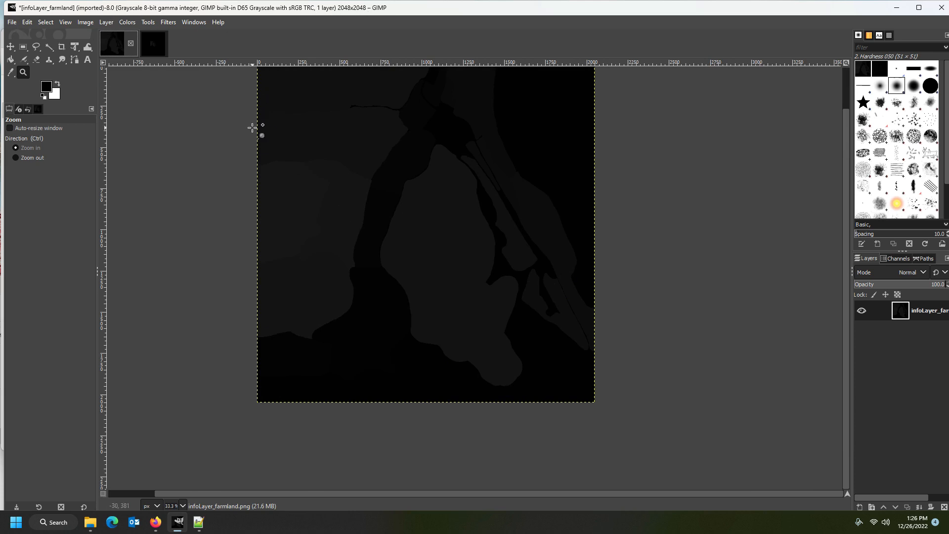
Undo the earlier paste in the 4096x4096 infoLayer_farmland image and paste the rescaled 2048x2048 farmland image at its centre.
click(153, 43)
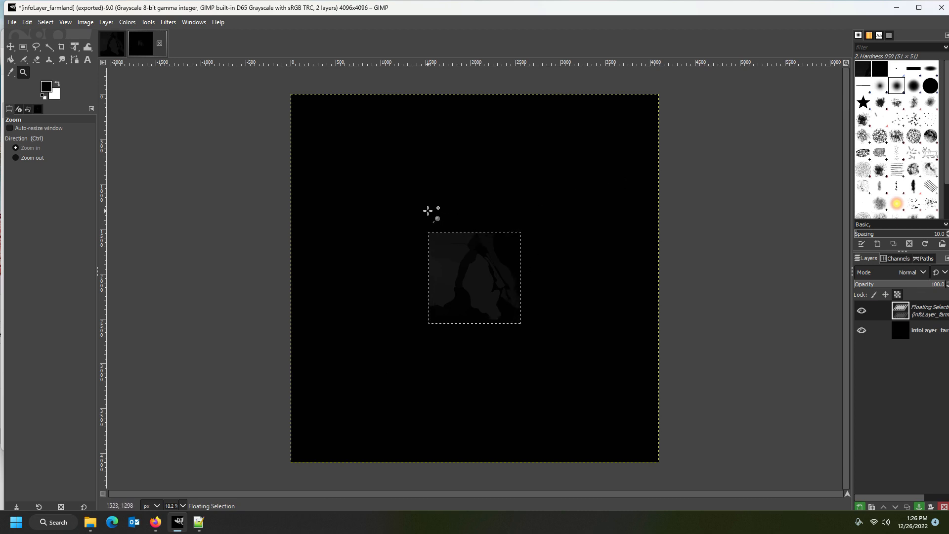
key(ctrl+z)
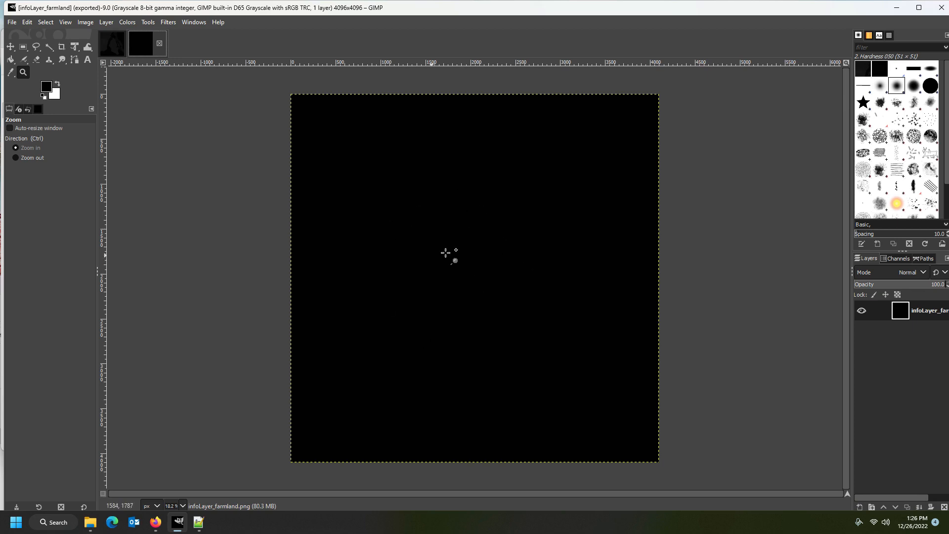
key(ctrl+v)
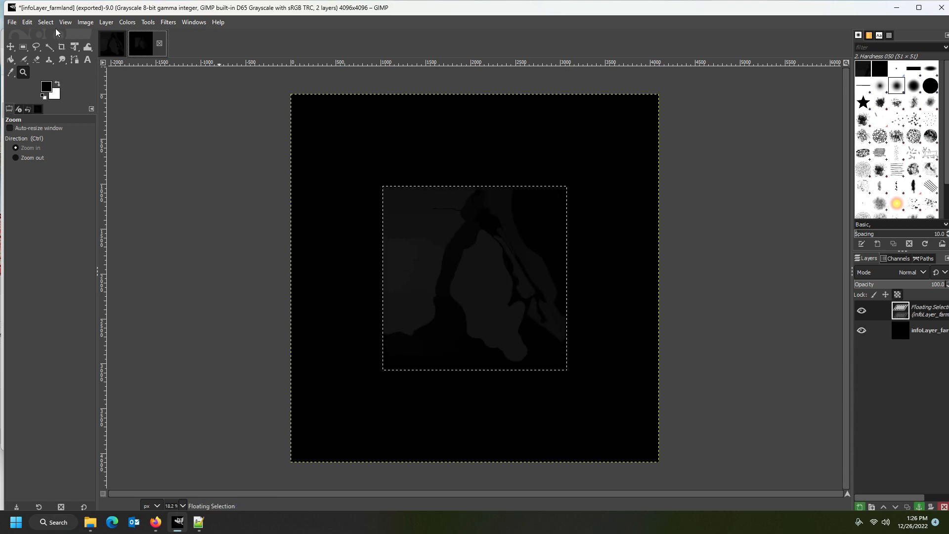
Export the merged image as infoLayer_farmland.png in the startmapx4 data folder, replacing the existing file with 8bpc RGB format.
click(9, 24)
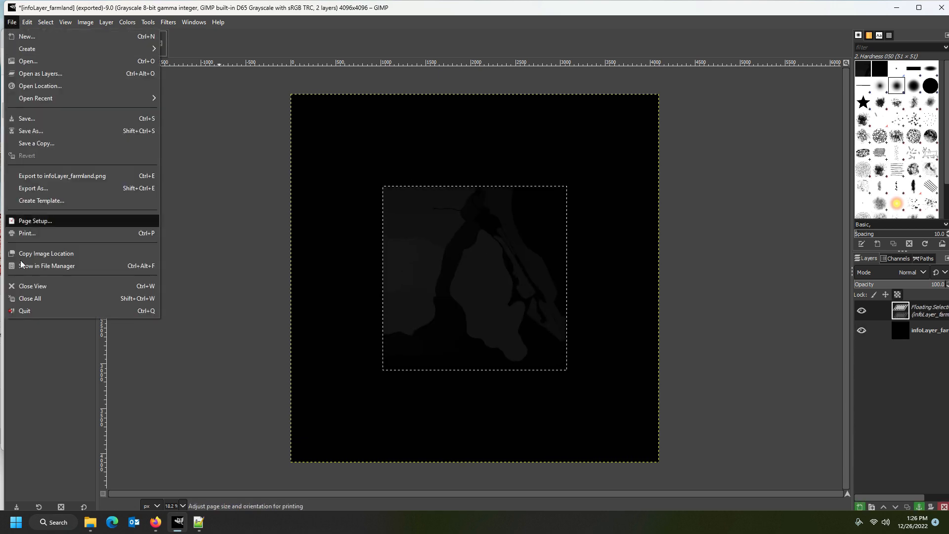
click(42, 186)
click(499, 465)
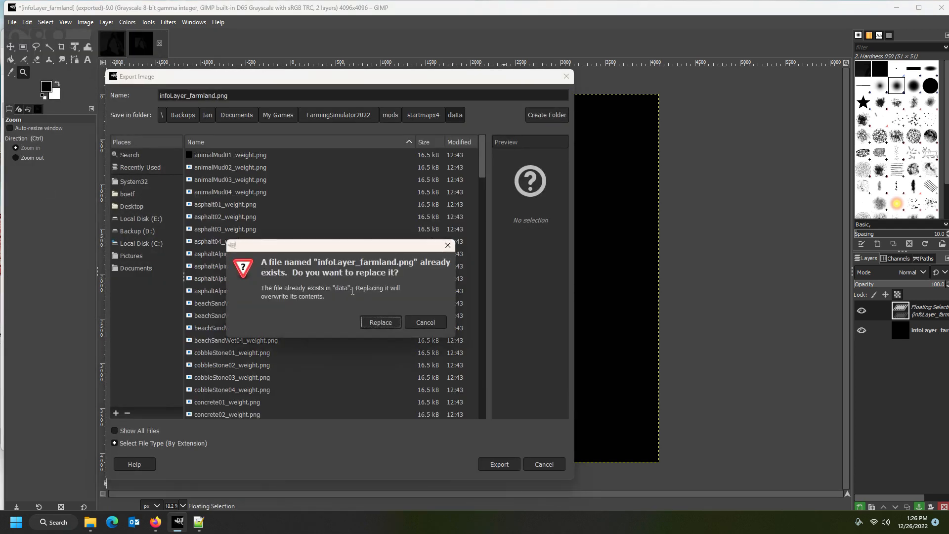
click(378, 321)
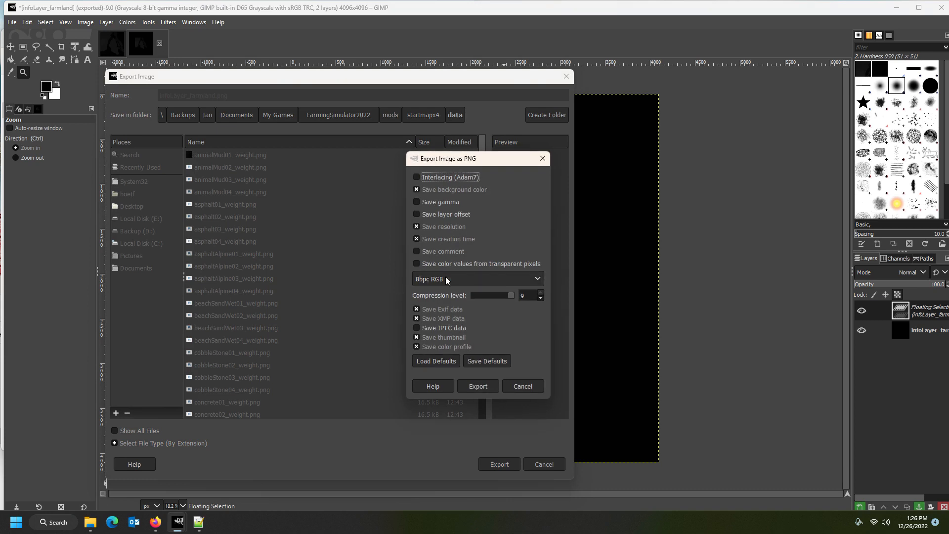
click(478, 386)
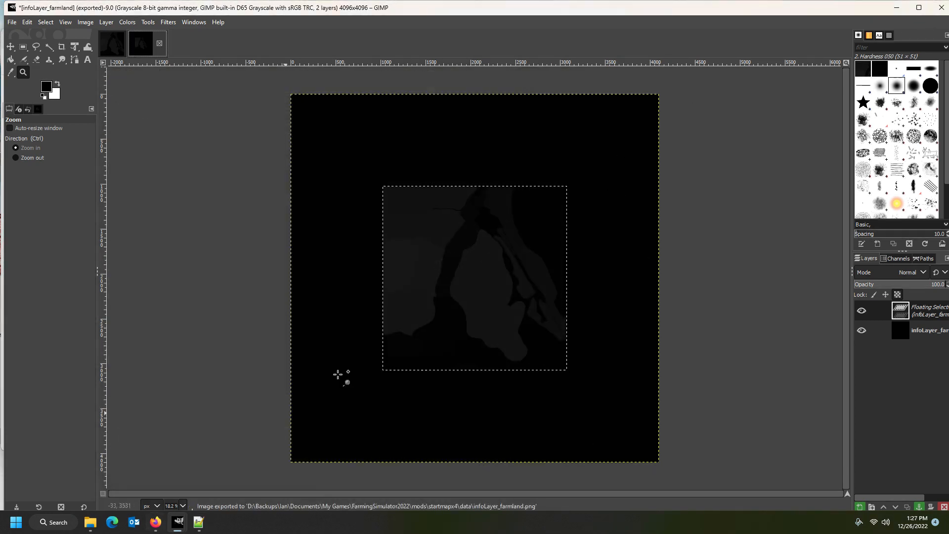
Open map.i3d from the startmapx4 folder in GIANTS Editor and display the coloured farmland info layer over the terrain.
click(896, 8)
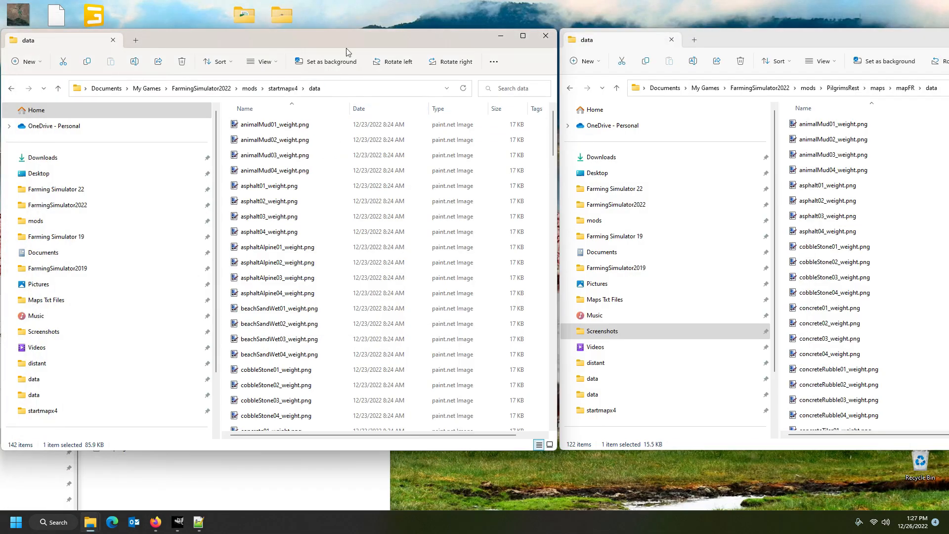
click(282, 88)
click(253, 355)
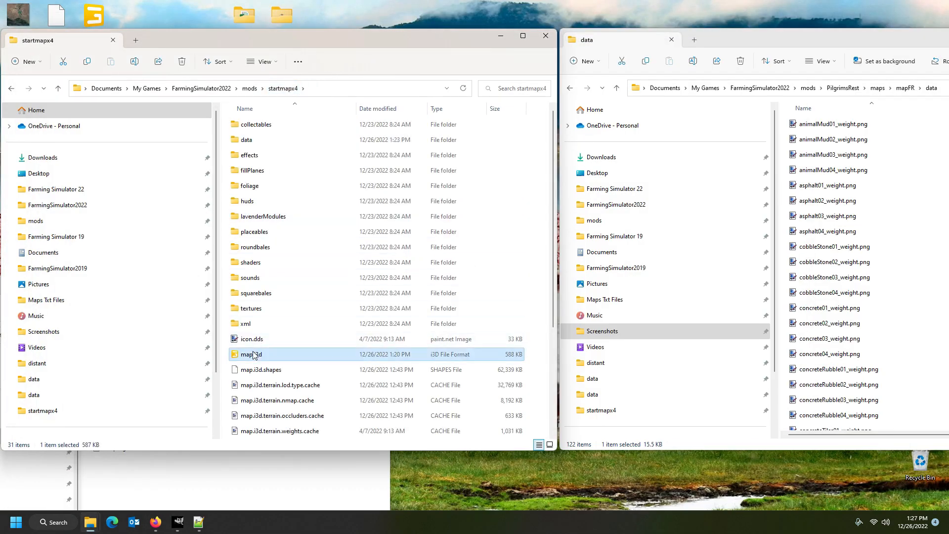
double_click(253, 354)
click(450, 321)
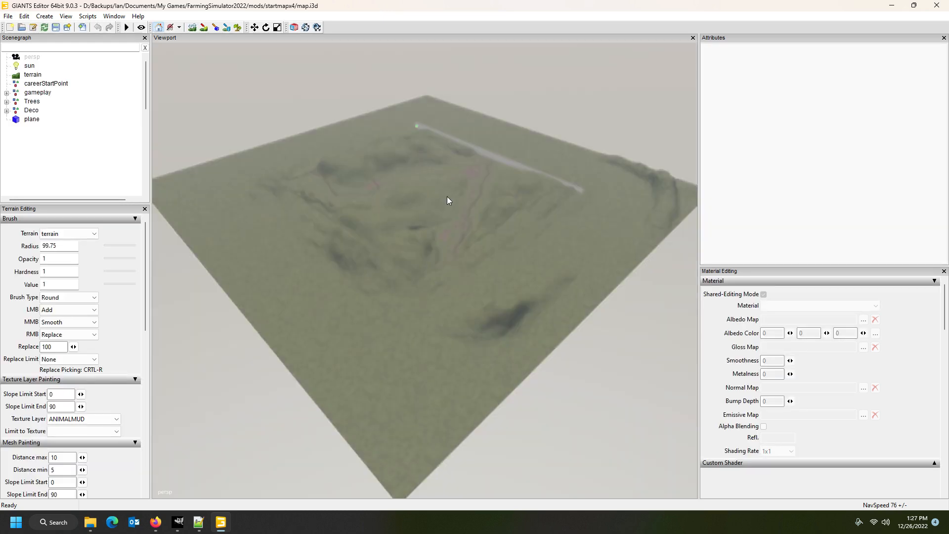
click(226, 27)
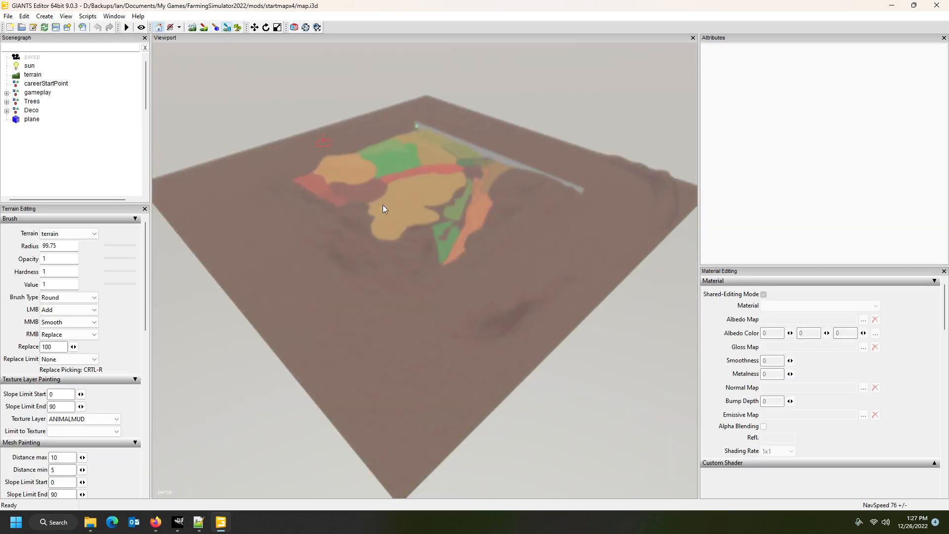
Hide the farmland overlay and examine the painted roads and ditch on the terrain up close.
click(229, 30)
alt+drag(452, 193, 513, 271)
scroll(444, 168, up, 3)
scroll(461, 173, up, 4)
alt+middle_drag(512, 271, 496, 262)
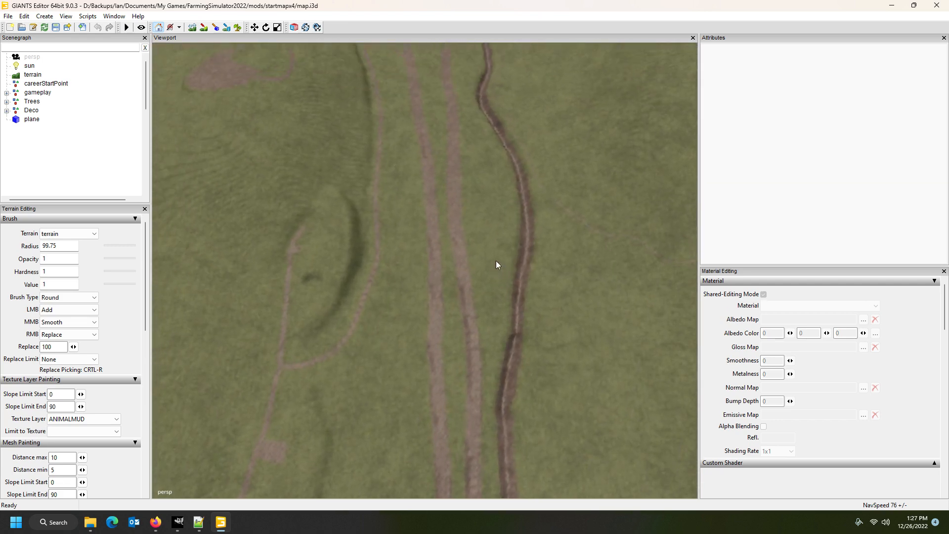
alt+drag(496, 262, 477, 224)
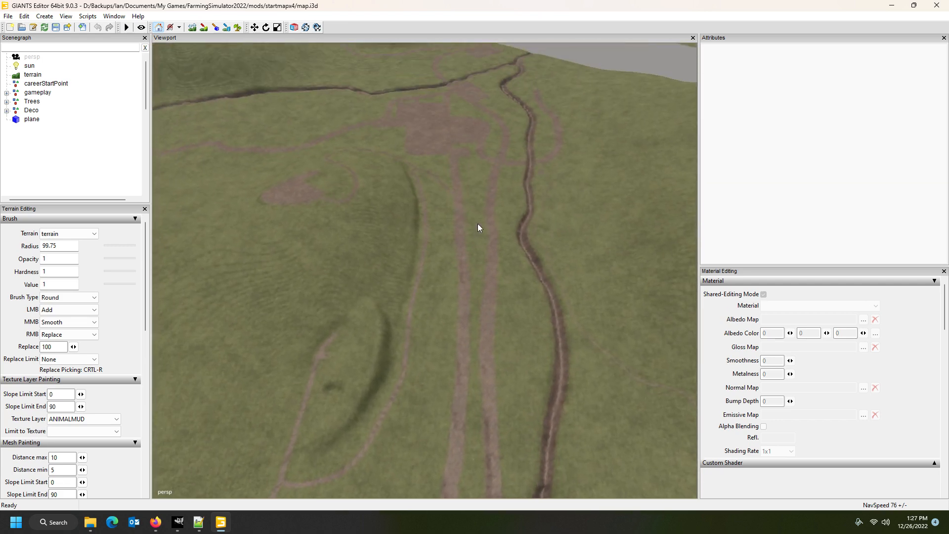
Redisplay the farmland overlay, inspect how its parcel boundaries follow the roads and ditch, and close the editor.
click(227, 27)
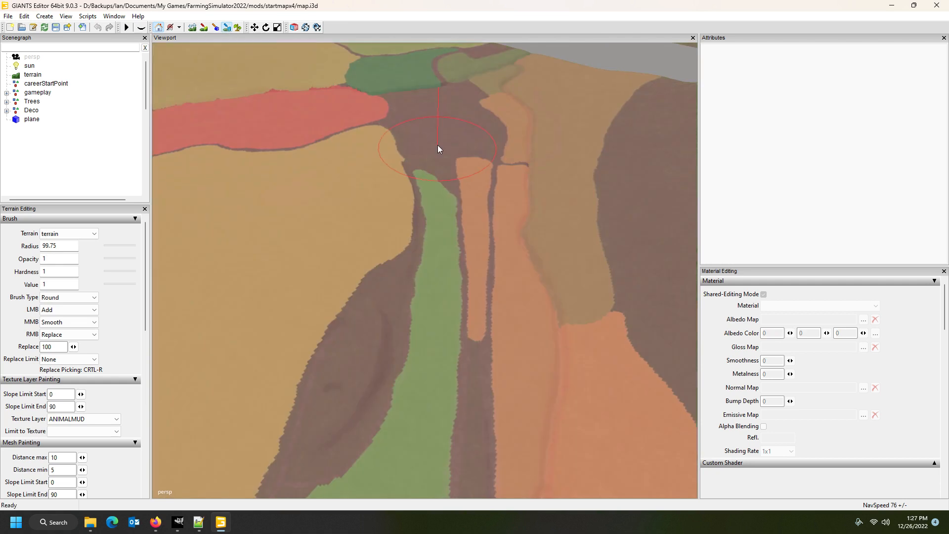
scroll(473, 345, down, 1)
alt+right_drag(430, 327, 836, 321)
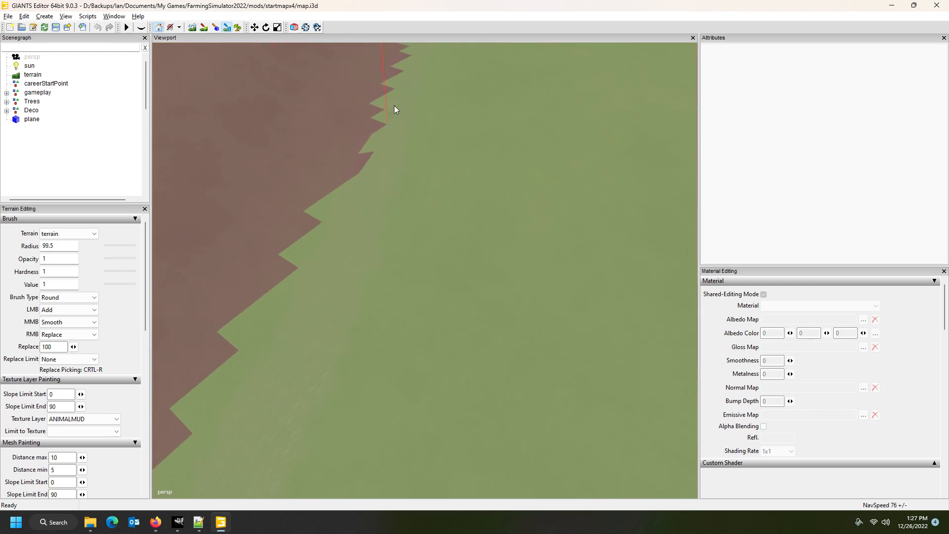
alt+right_drag(358, 254, 293, 280)
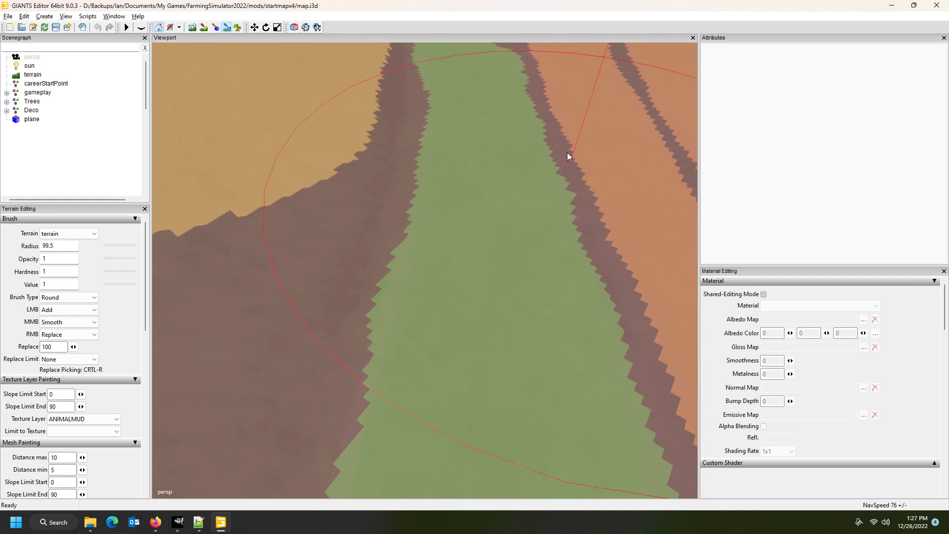
alt+right_drag(579, 159, 403, 196)
alt+drag(403, 197, 512, 189)
alt+right_drag(512, 189, 252, 242)
alt+drag(398, 228, 495, 194)
alt+right_drag(478, 203, 287, 237)
alt+right_drag(569, 199, 182, 308)
mouse_move(494, 252)
alt+right_down()
mouse_move(222, 297)
mouse_move(502, 270)
alt+right_up()
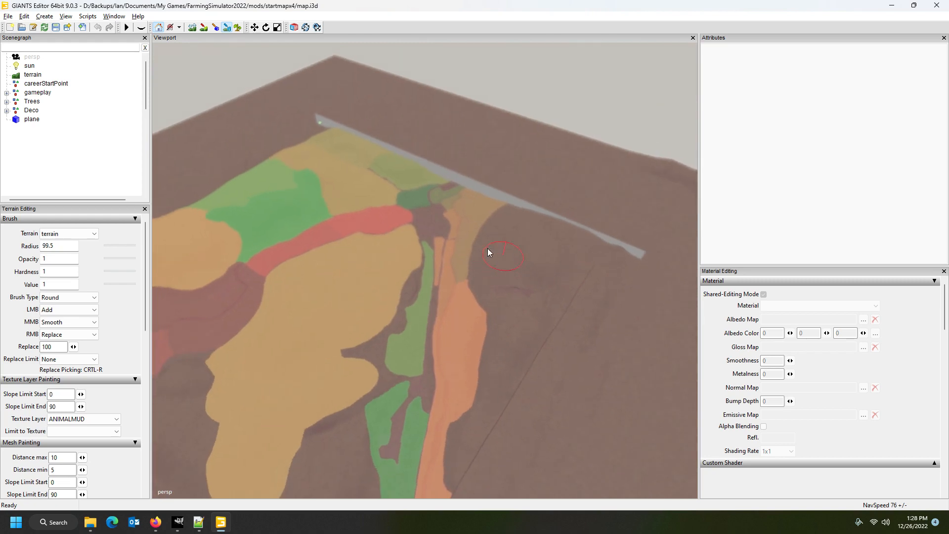
click(937, 5)
click(557, 261)
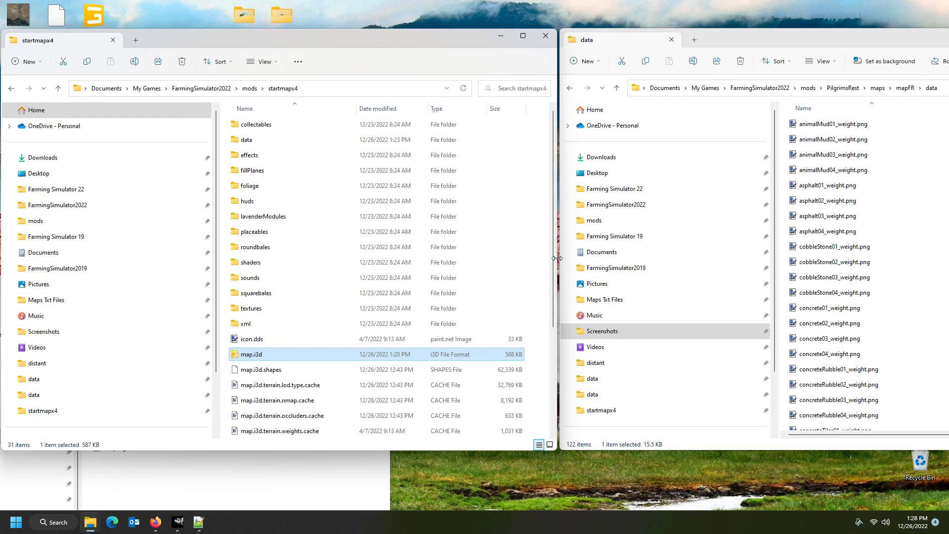
Convert densityMap_fruits.gdm from the PilgrimsRest data folder to PNG using convert.cmd in the grleconverter folder.
double_click(261, 141)
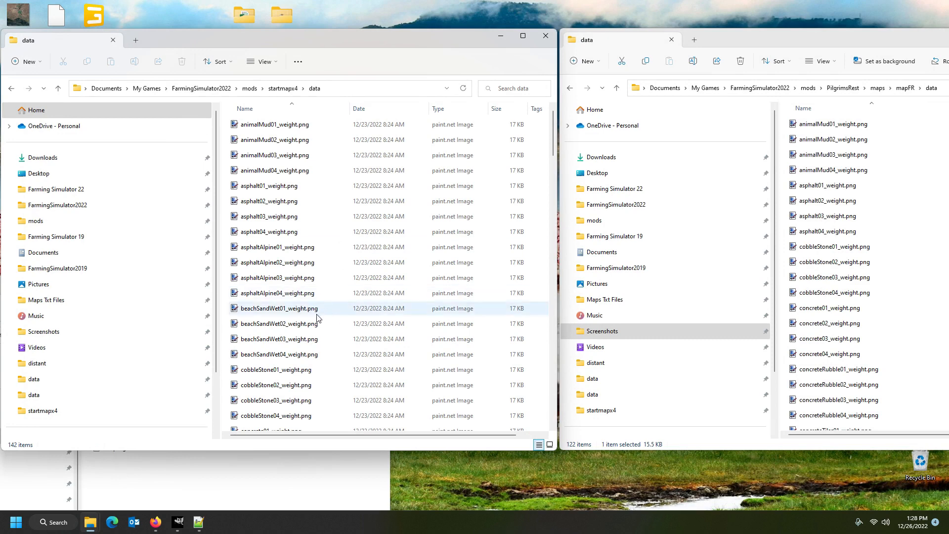
scroll(325, 313, down, 10)
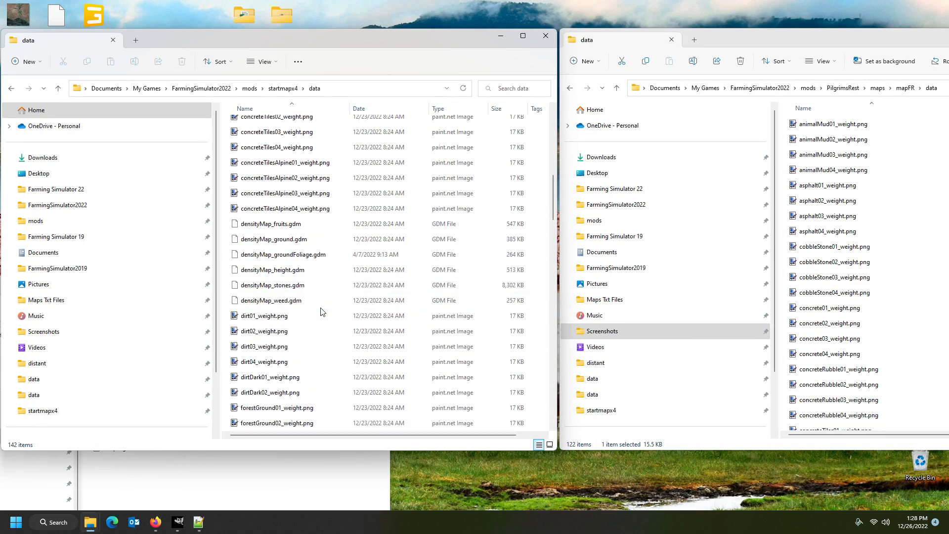
click(275, 229)
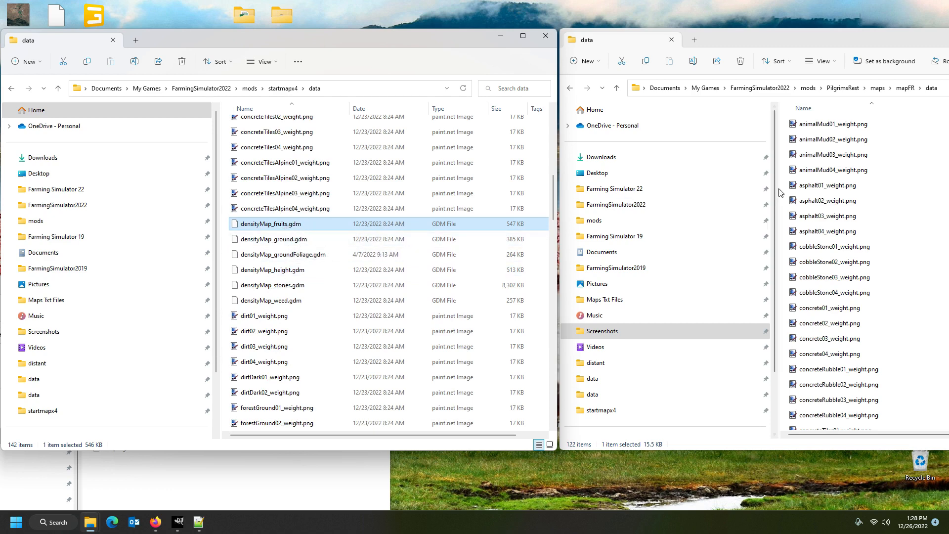
scroll(830, 228, down, 6)
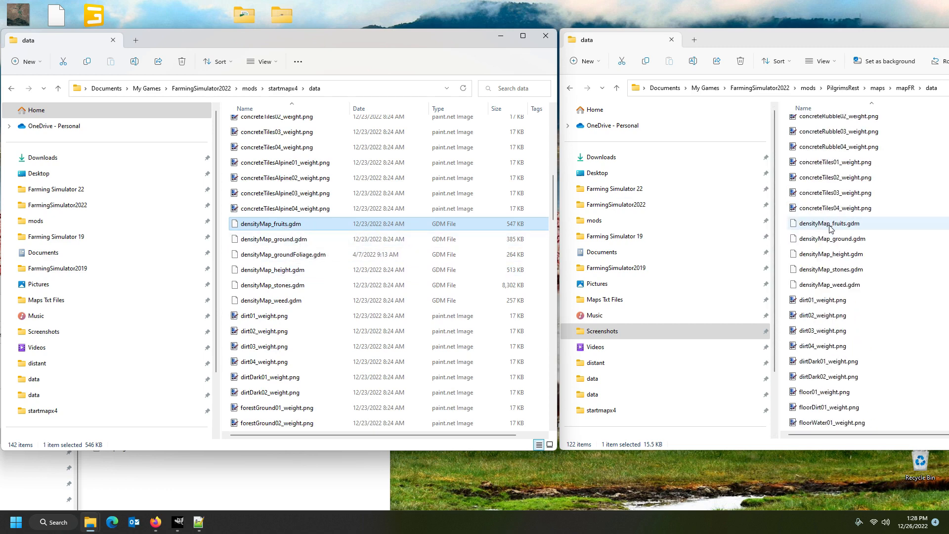
click(824, 223)
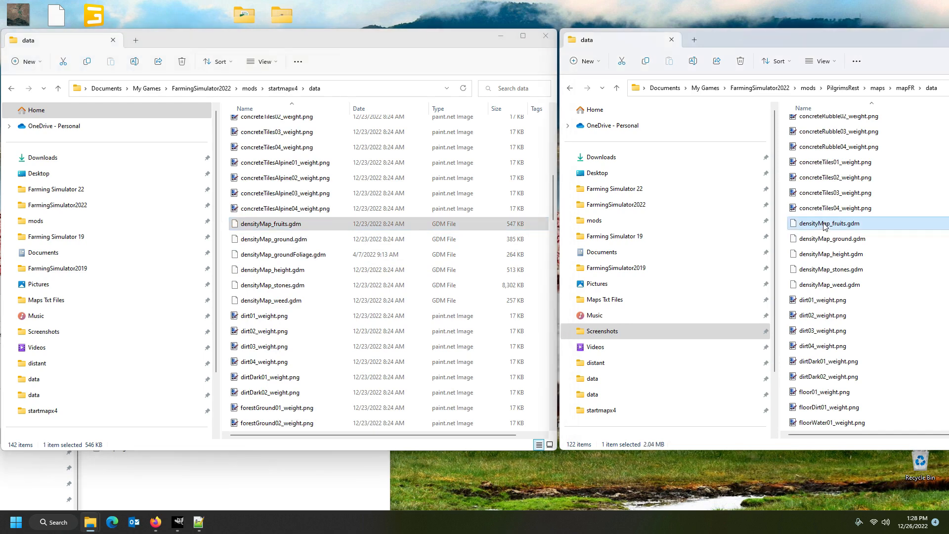
click(289, 472)
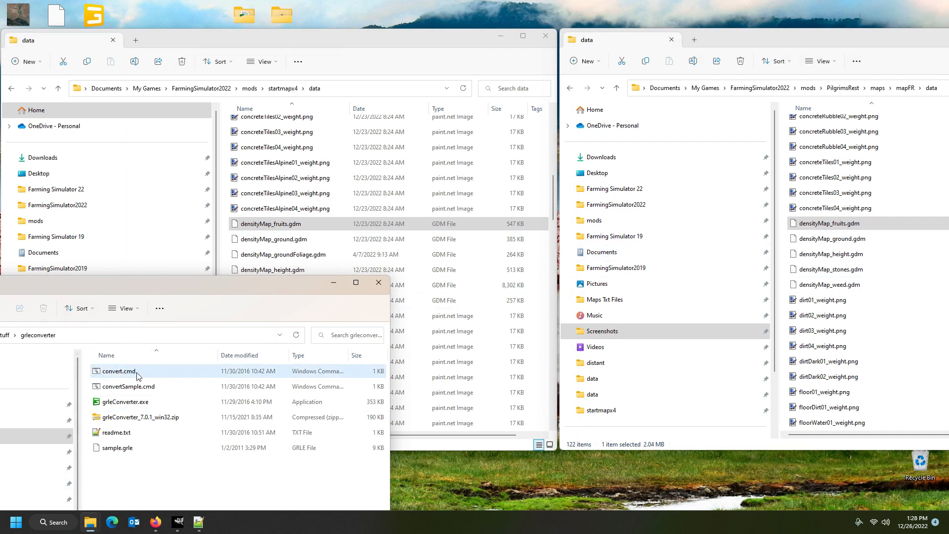
drag(823, 223, 133, 375)
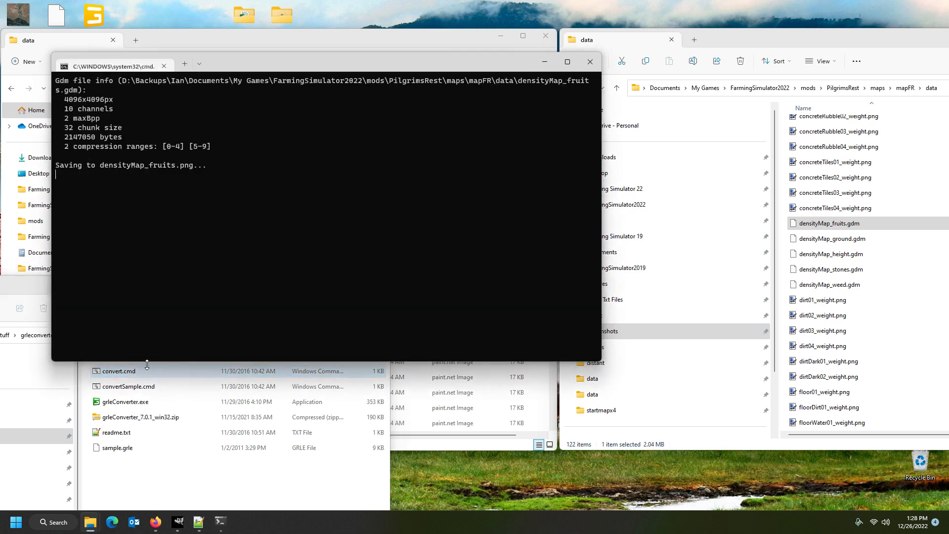
key(Return)
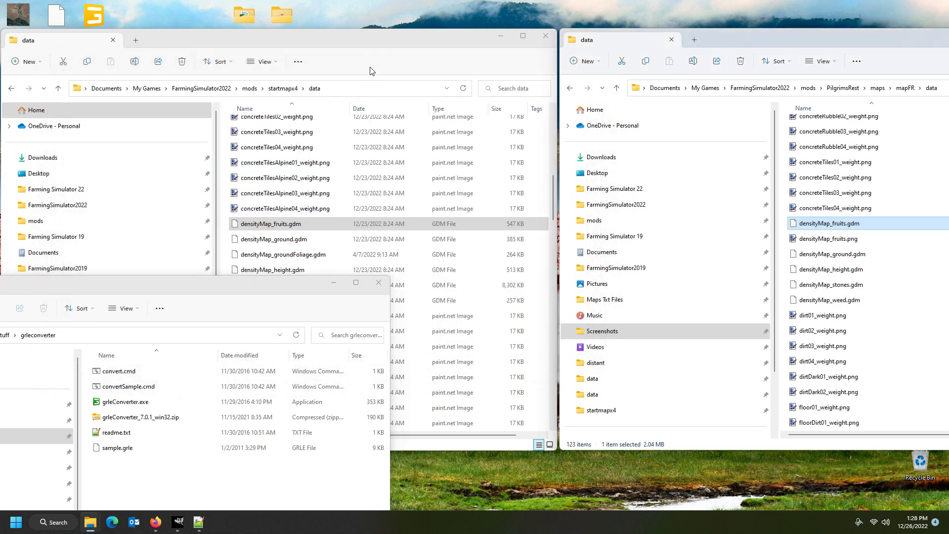
Convert densityMap_fruits.gdm from the startmapx4 data folder to PNG with convert.cmd.
click(372, 35)
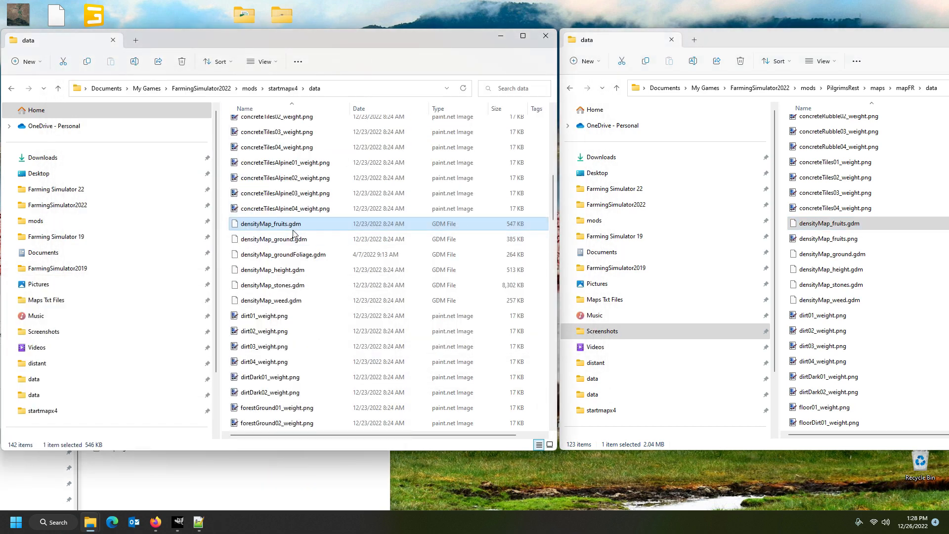
click(266, 466)
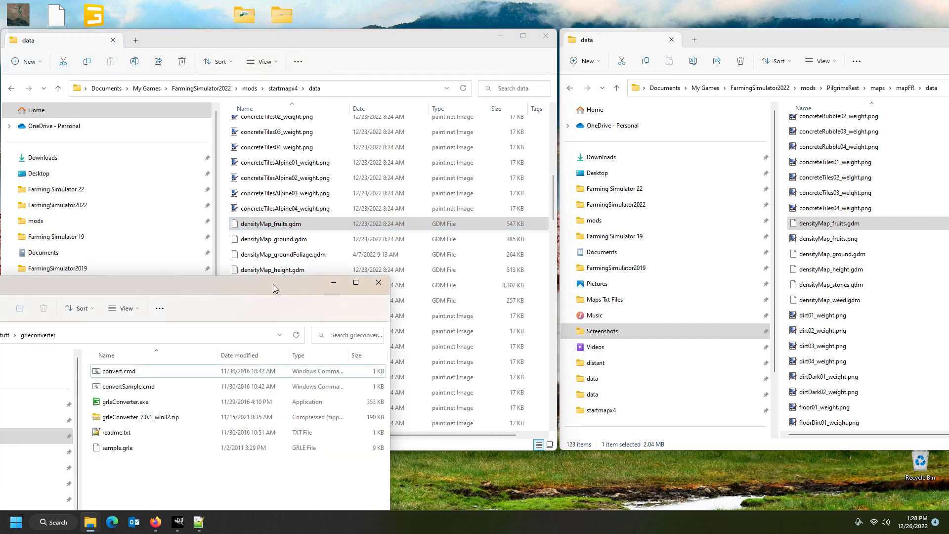
drag(273, 284, 818, 283)
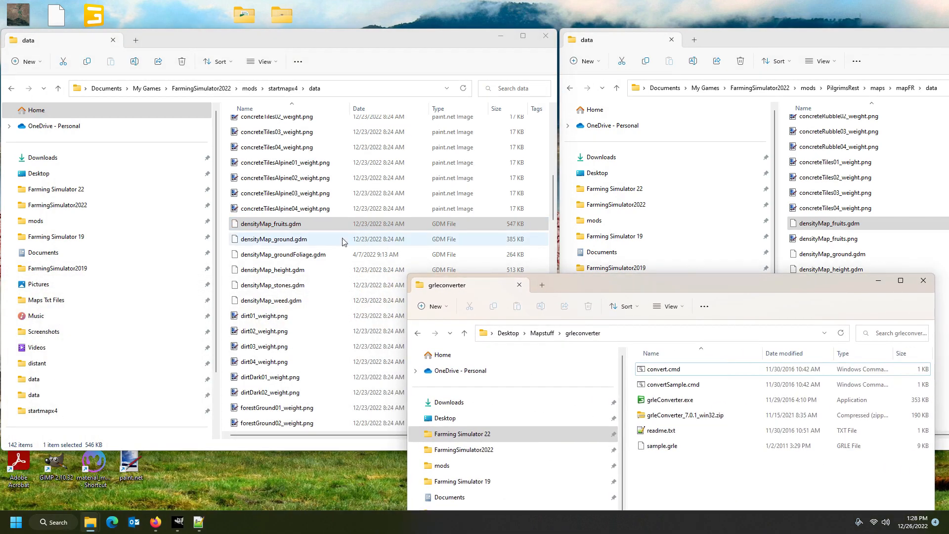
drag(277, 229, 665, 372)
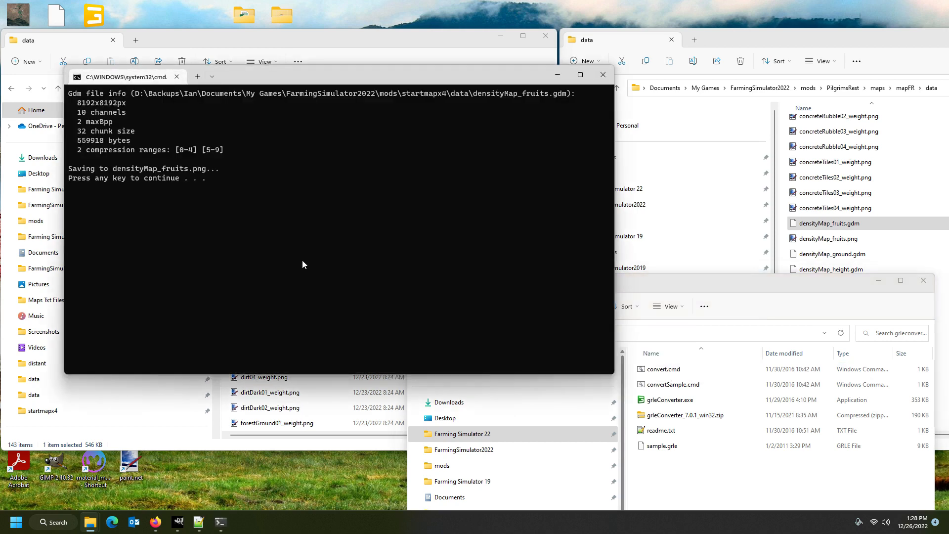
key(Return)
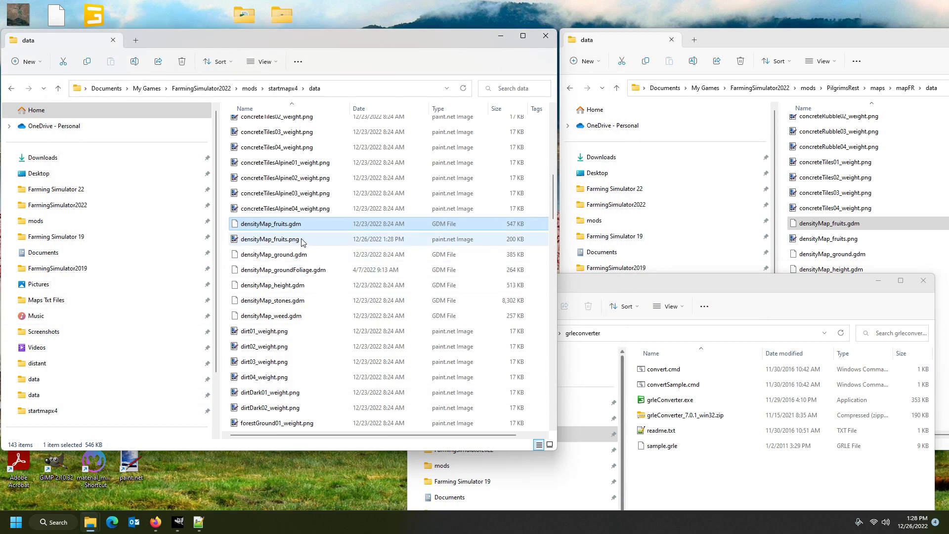
Rename the original densityMap_fruits.gdm in the startmapx4 data folder to densityMap_fruits1.gdm.
click(296, 239)
click(287, 227)
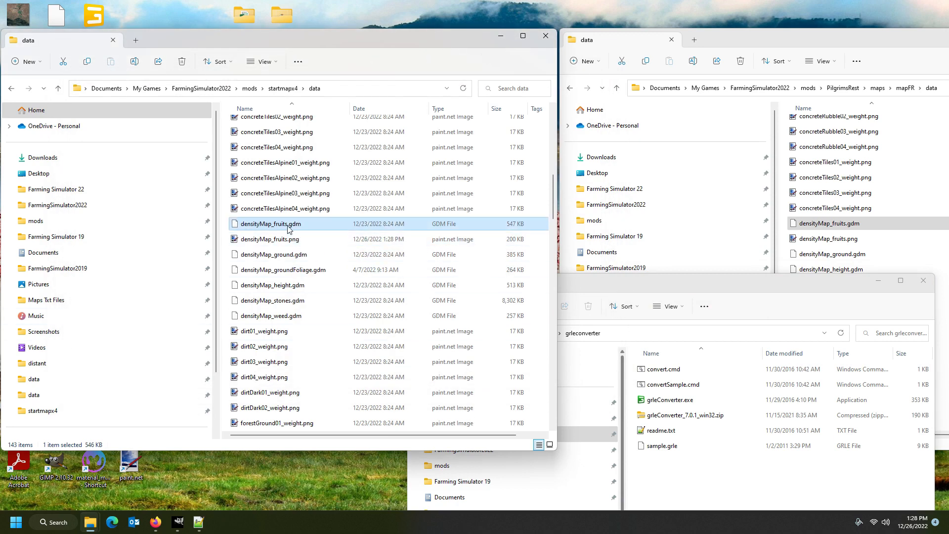
click(290, 227)
click(290, 225)
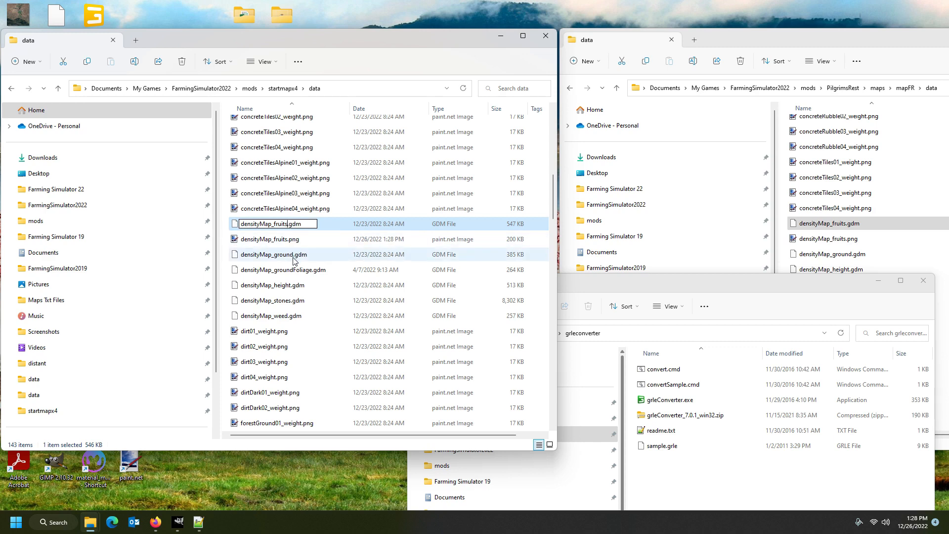
text(1)
key(Return)
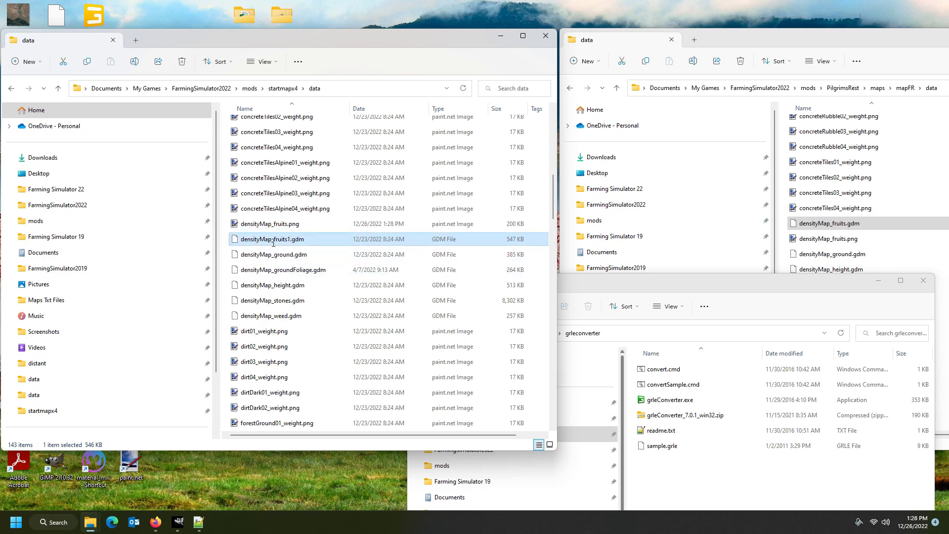
click(273, 241)
click(294, 255)
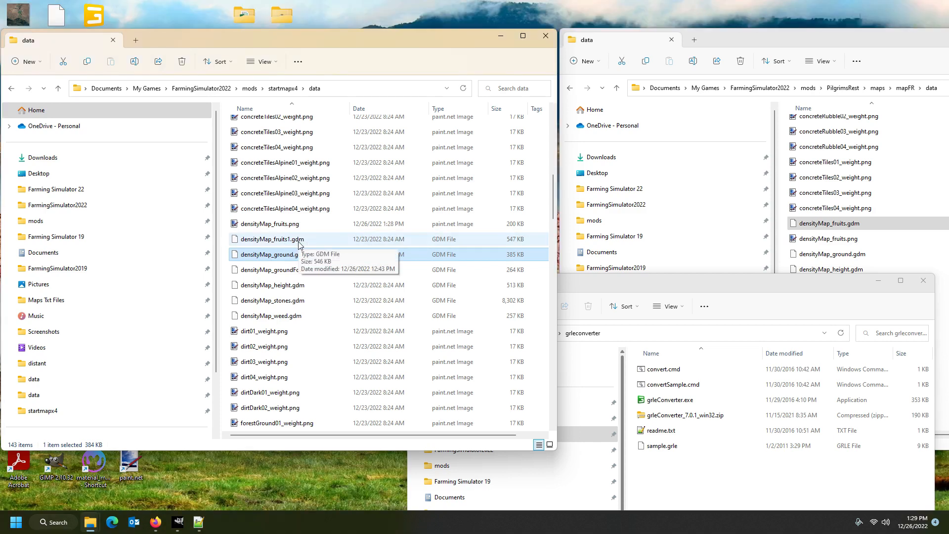
Open the converted densityMap_fruits.png from the PilgrimsRest data folder in GIMP.
click(678, 283)
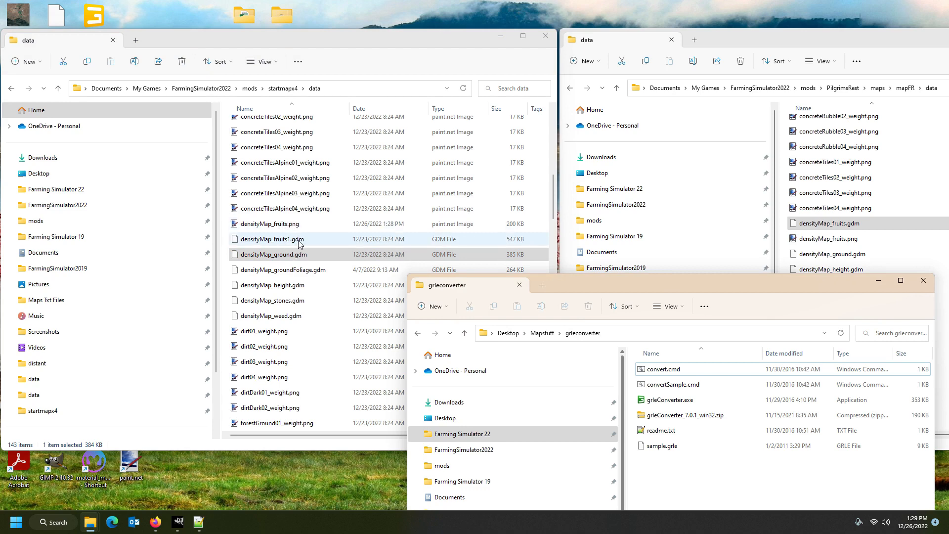
click(743, 40)
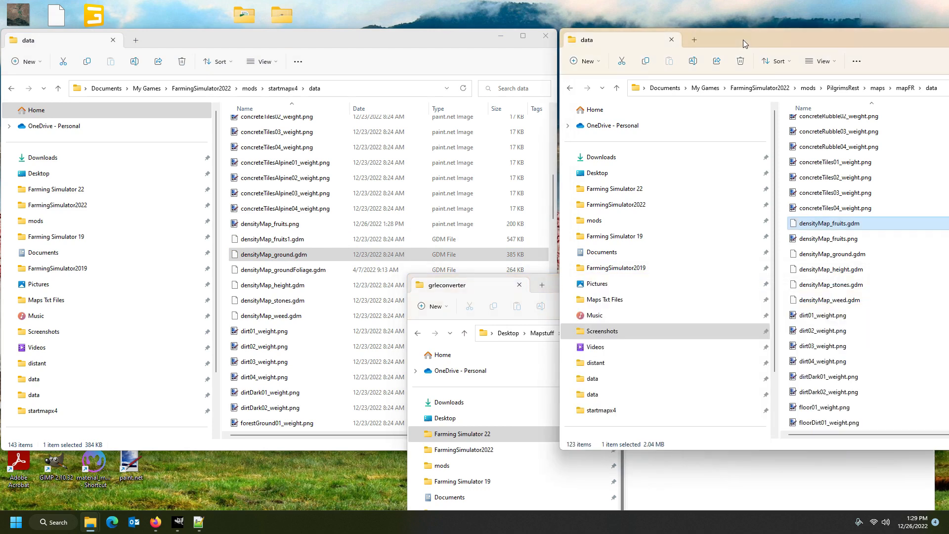
click(822, 240)
right_click(820, 240)
mouse_move(735, 273)
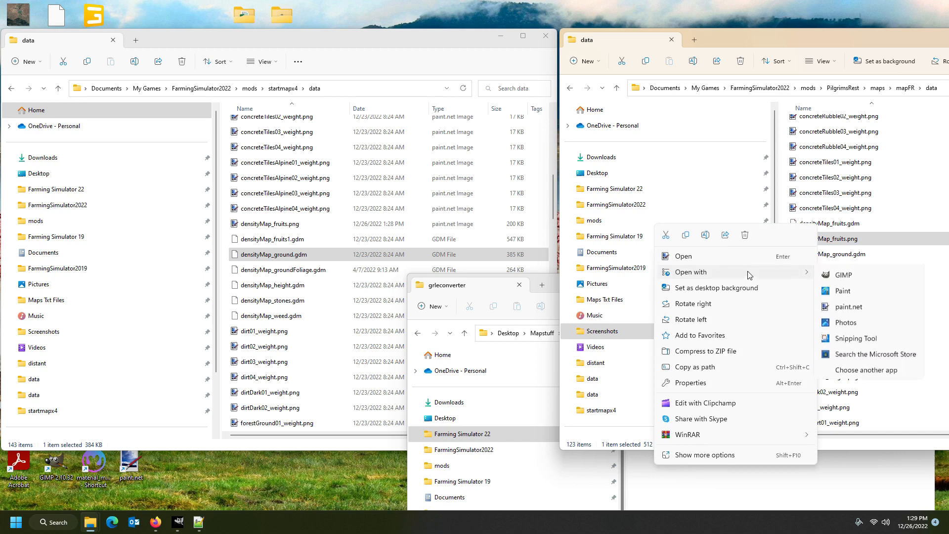
click(859, 287)
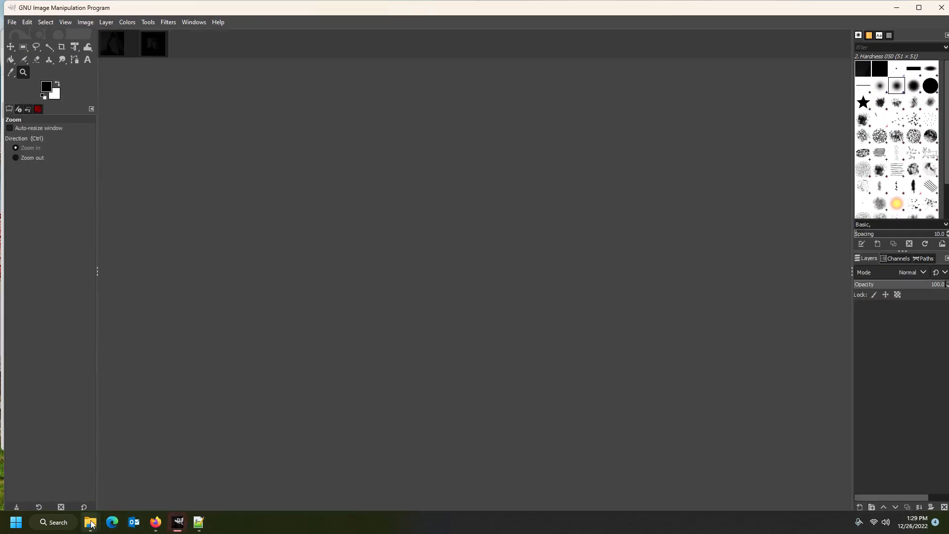
Open the converted densityMap_fruits.png from the startmapx4 data folder in GIMP.
mouse_move(91, 524)
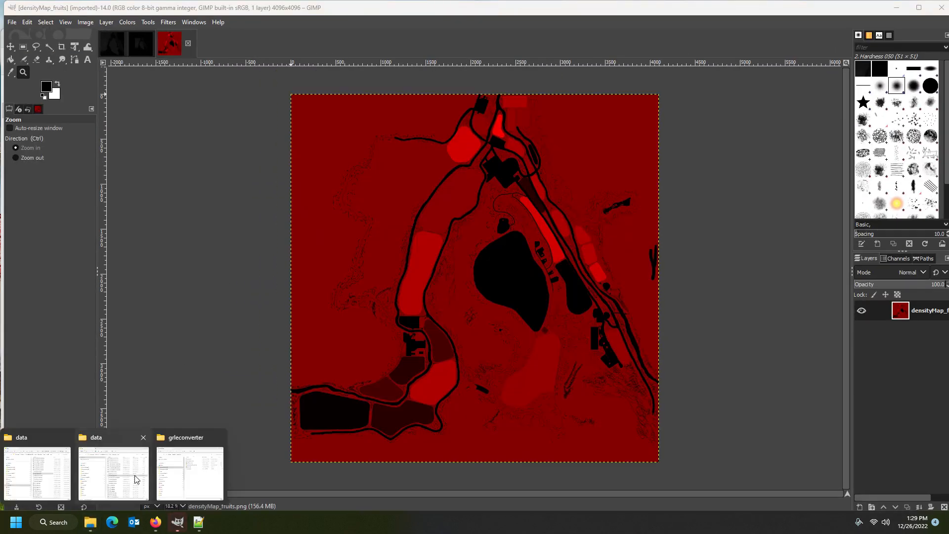
click(133, 483)
click(290, 227)
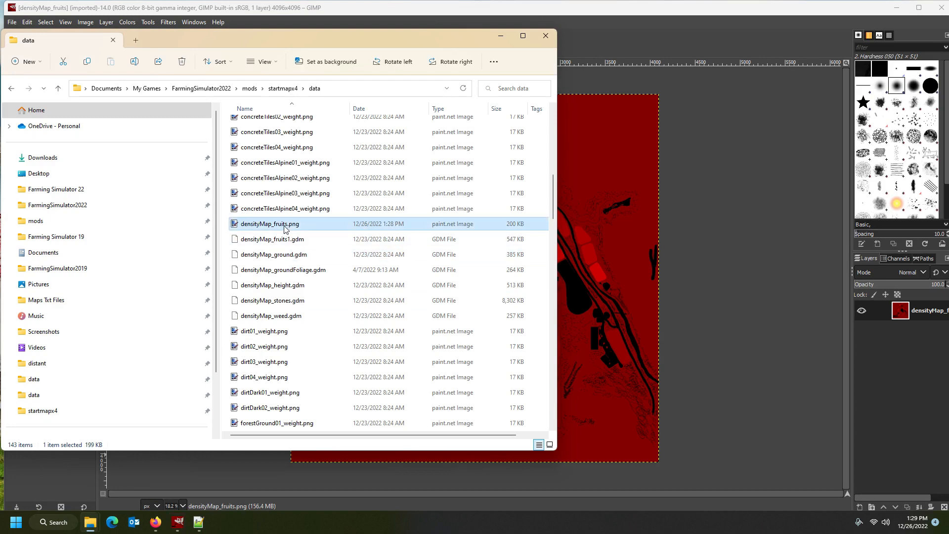
right_click(267, 228)
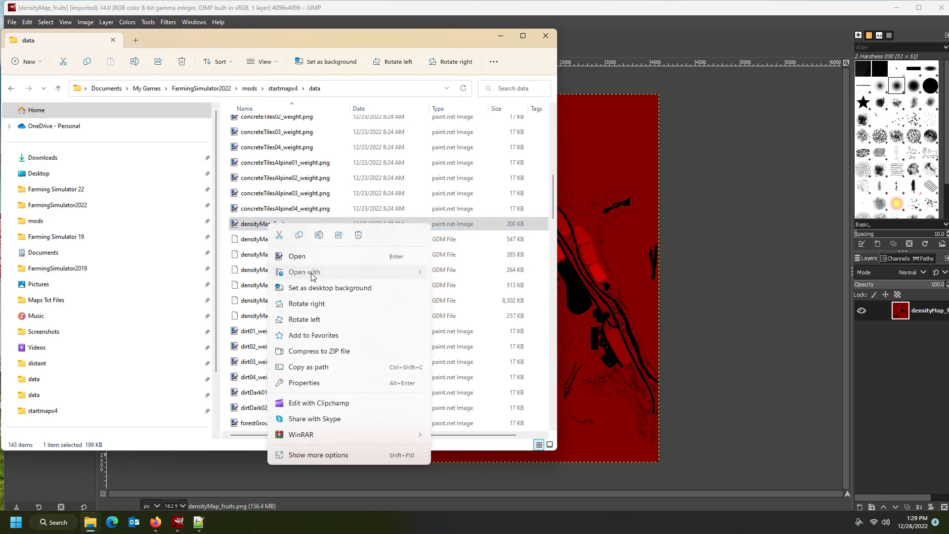
mouse_move(309, 271)
click(455, 290)
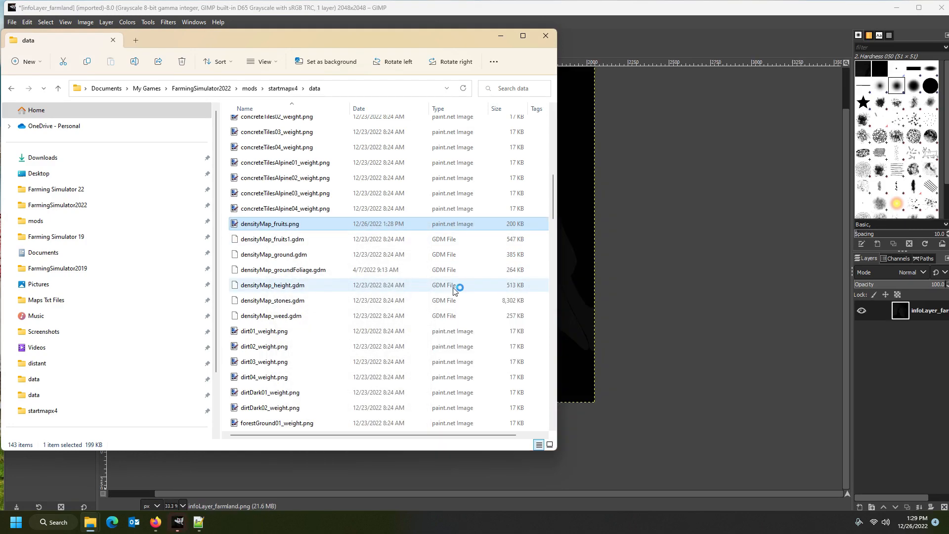
click(479, 9)
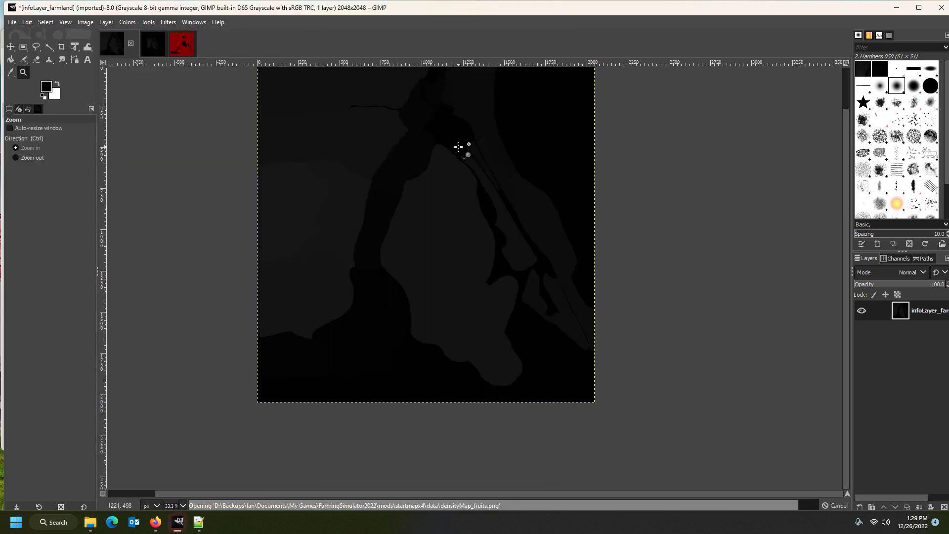
Close both infoLayer_farmland images, discarding their changes.
click(116, 49)
click(131, 45)
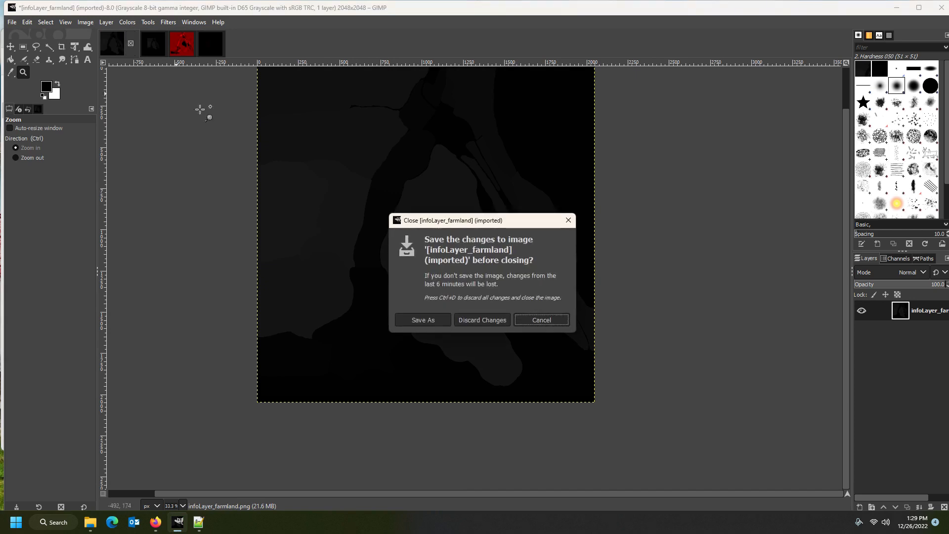
click(471, 317)
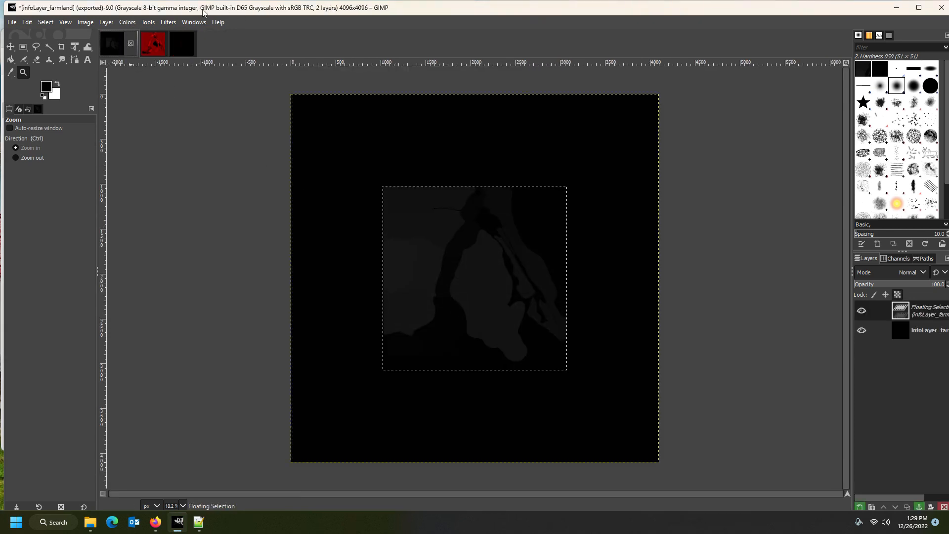
click(130, 43)
click(514, 328)
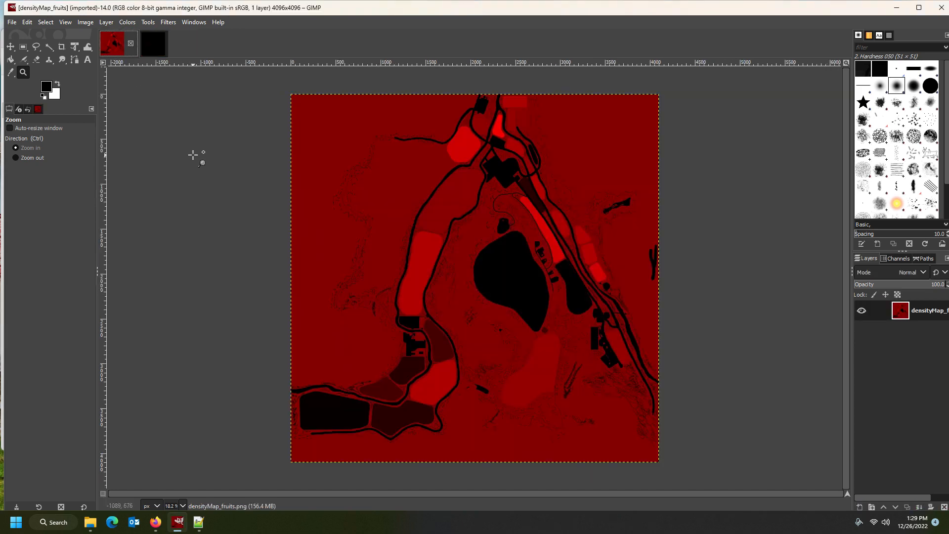
Copy the 4096x4096 PilgrimsRest densityMap_fruits layer and paste it into the 8192x8192 startmapx4 densityMap_fruits image.
click(151, 44)
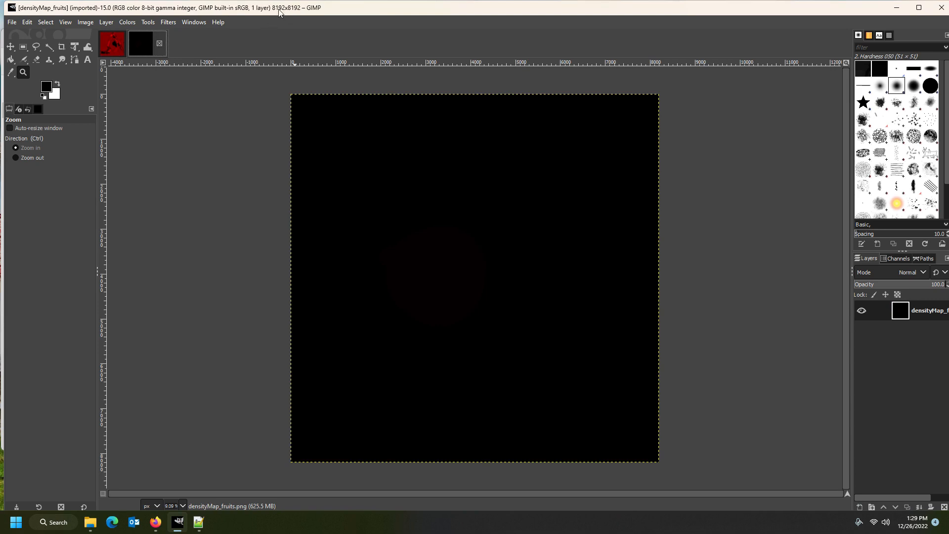
click(113, 45)
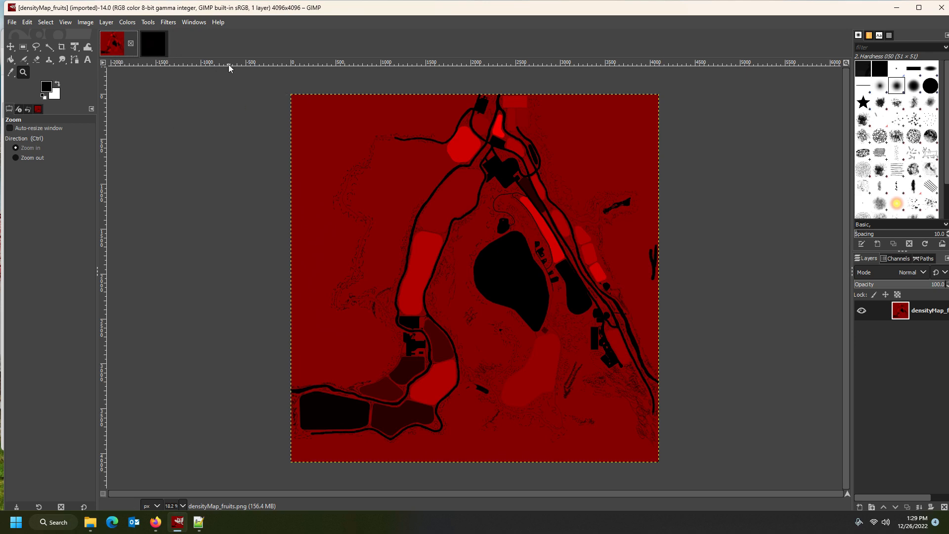
key(ctrl+c)
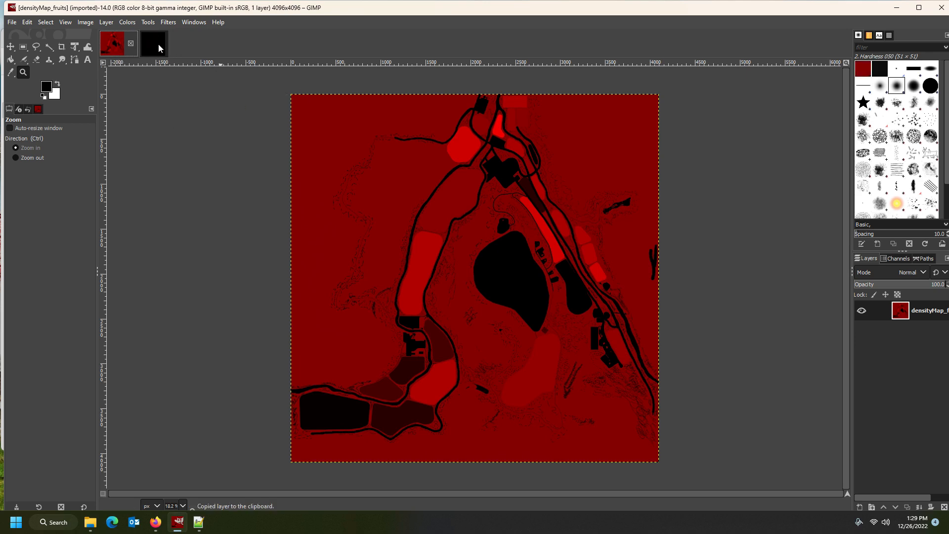
click(158, 43)
key(ctrl+v)
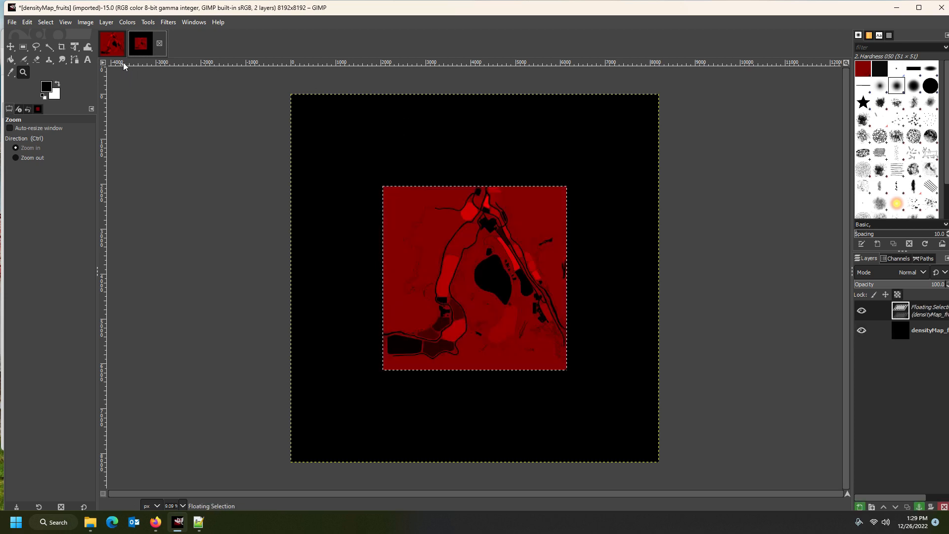
Export the merged image as an 8bpc RGB PNG, replacing densityMap_fruits.png in the startmapx4 data folder.
click(11, 22)
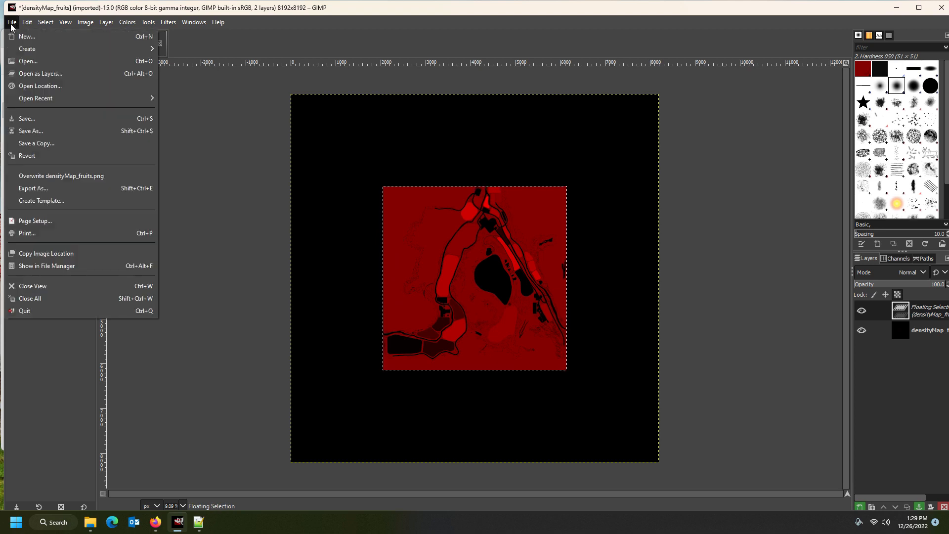
click(27, 188)
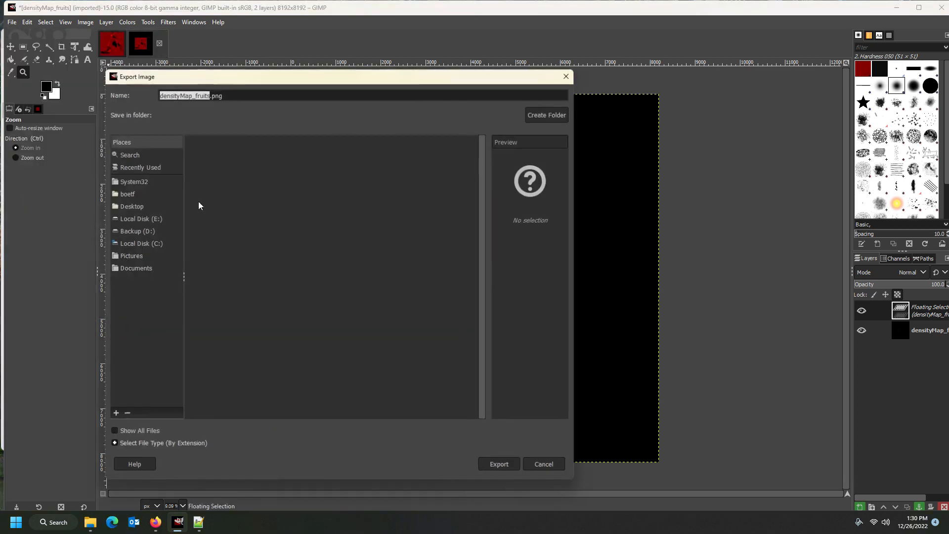
click(495, 465)
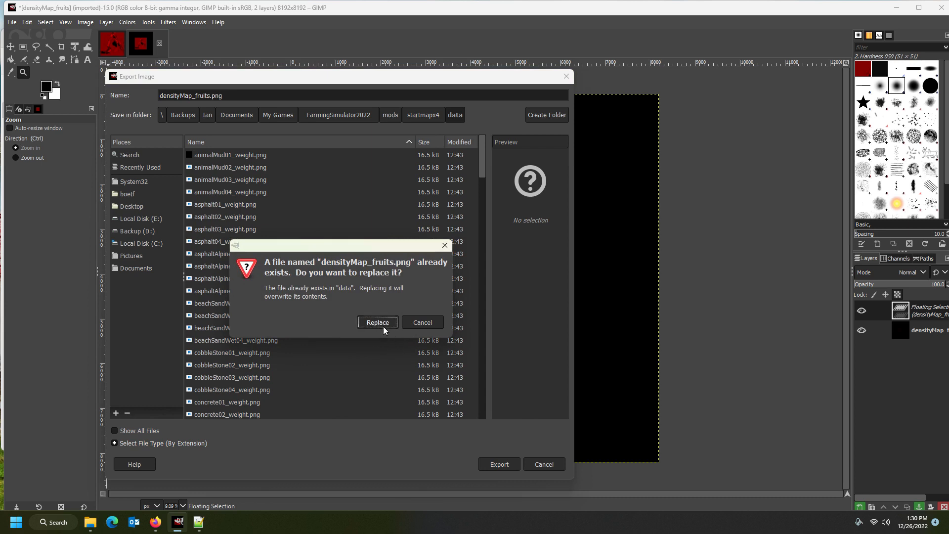
click(374, 321)
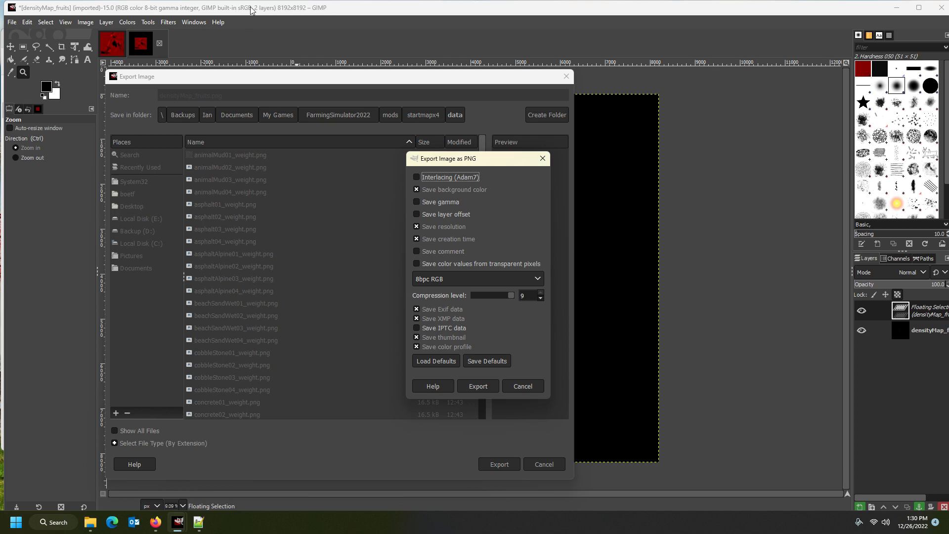
click(476, 388)
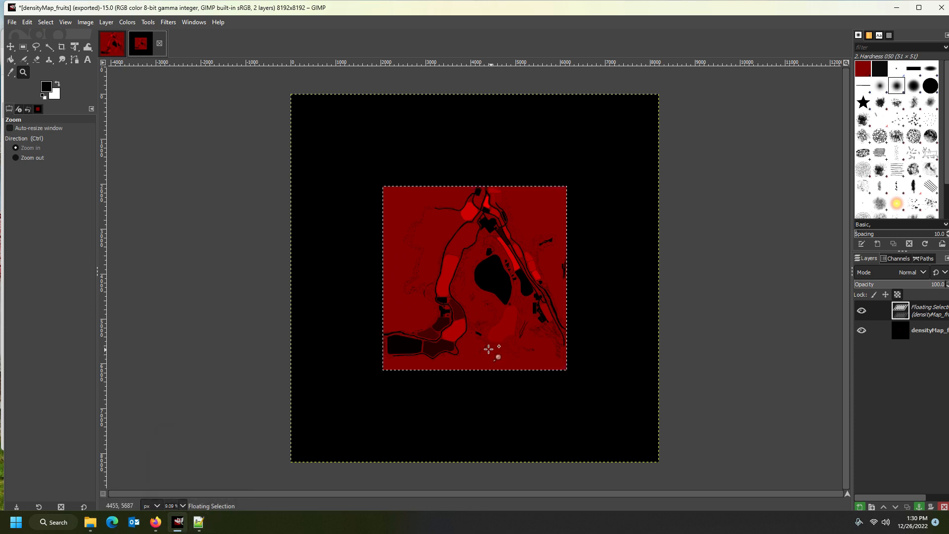
In Notepad++, find densitymap_fruit in the startmapx4 map.i3d, change that entry's file extension to png and save the file.
mouse_move(195, 523)
mouse_move(155, 527)
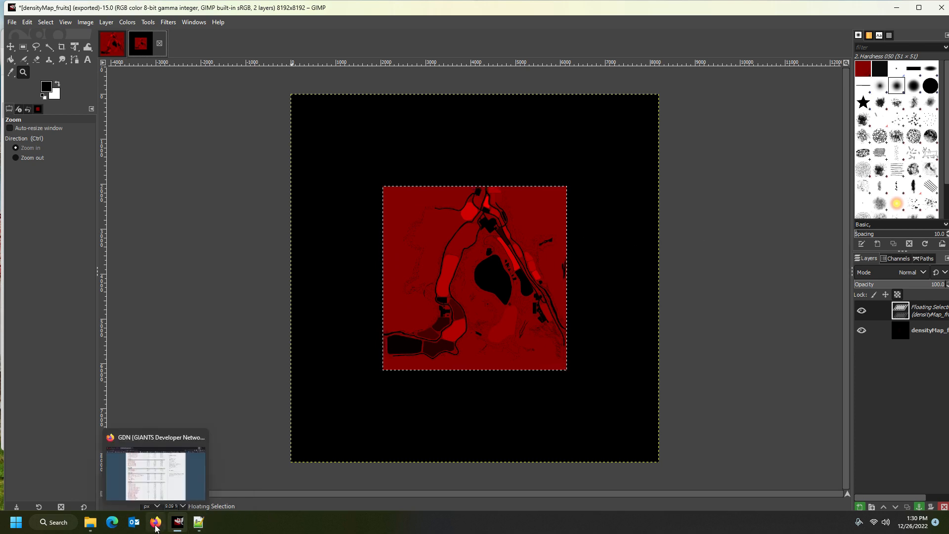
mouse_move(90, 531)
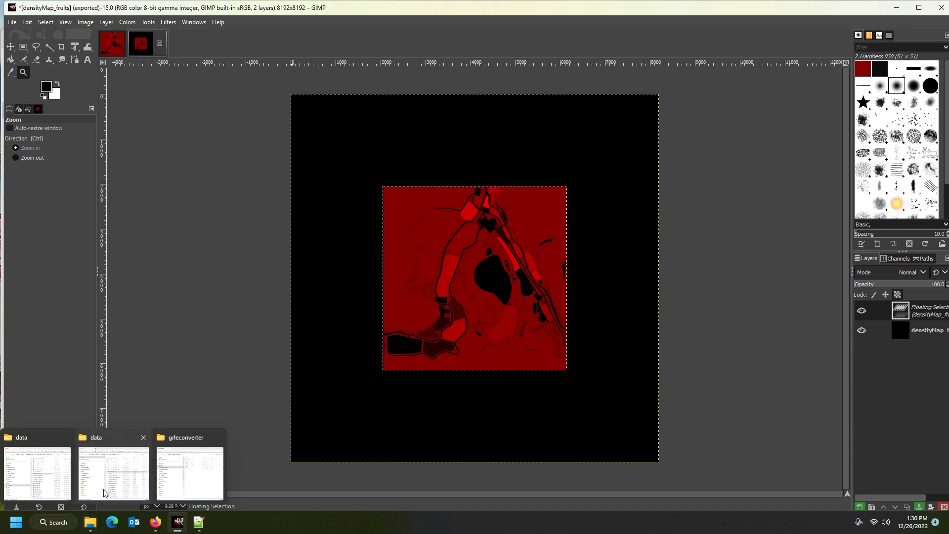
click(114, 473)
click(283, 89)
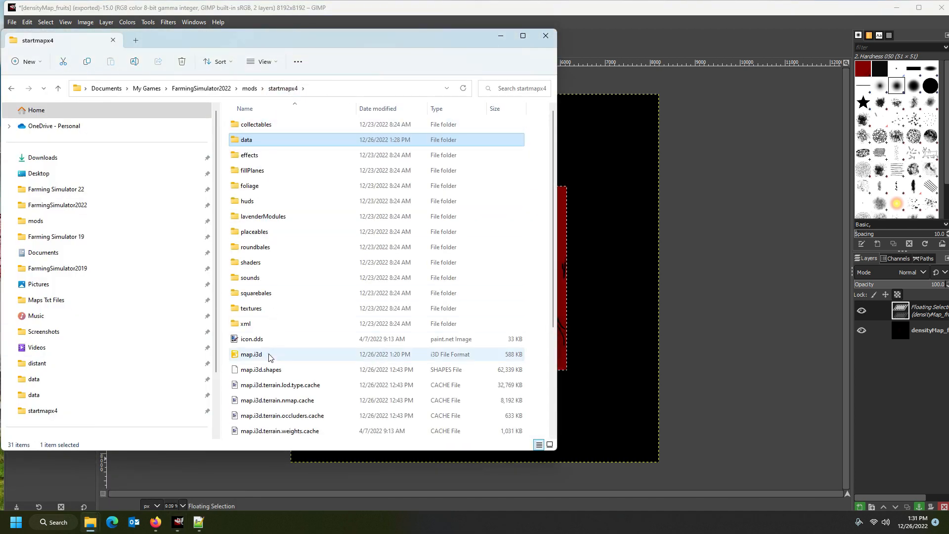
click(198, 522)
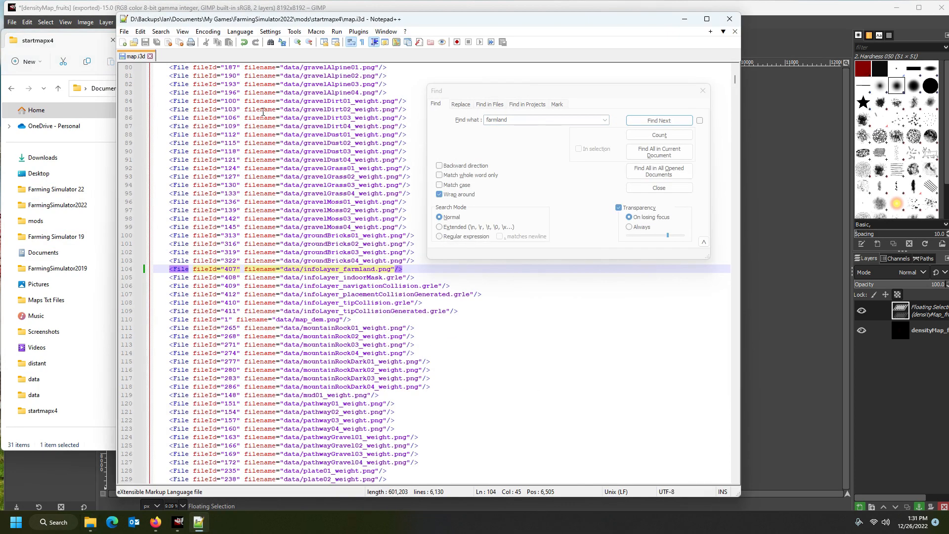
drag(574, 93, 607, 79)
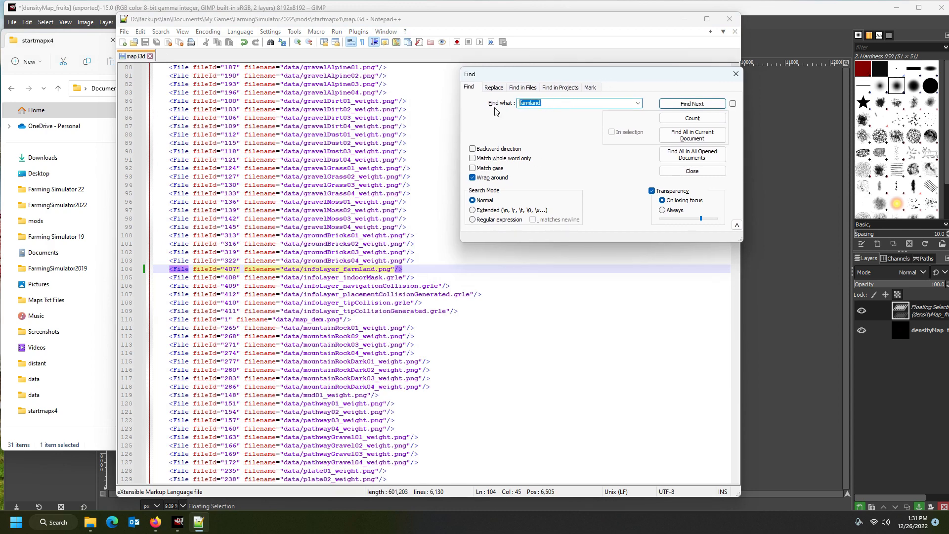
text(de)
text(nsitymap_fruit)
key(Return)
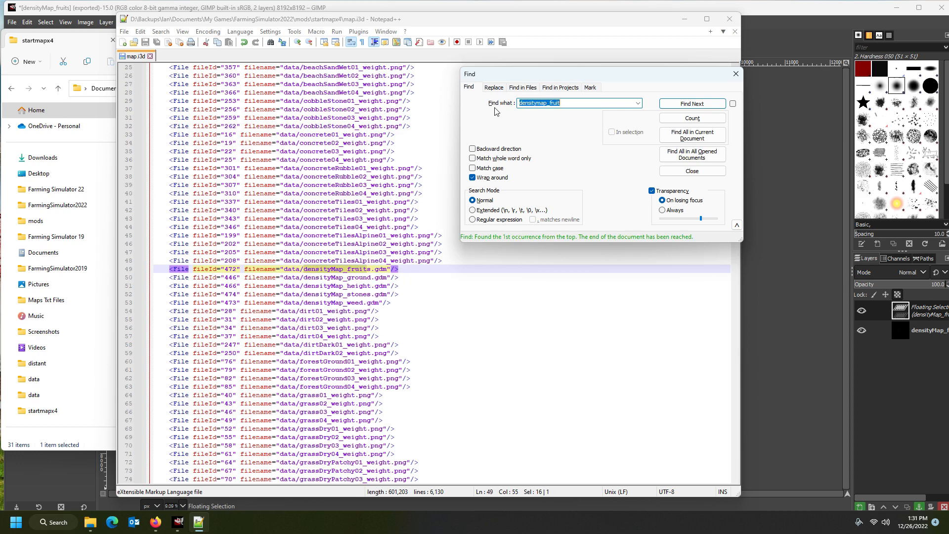
click(359, 270)
double_click(381, 270)
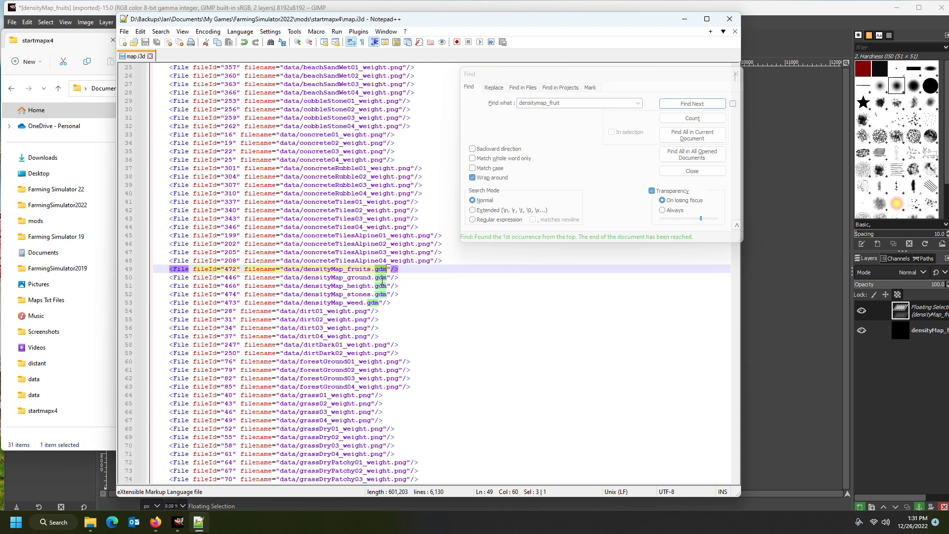
text(png)
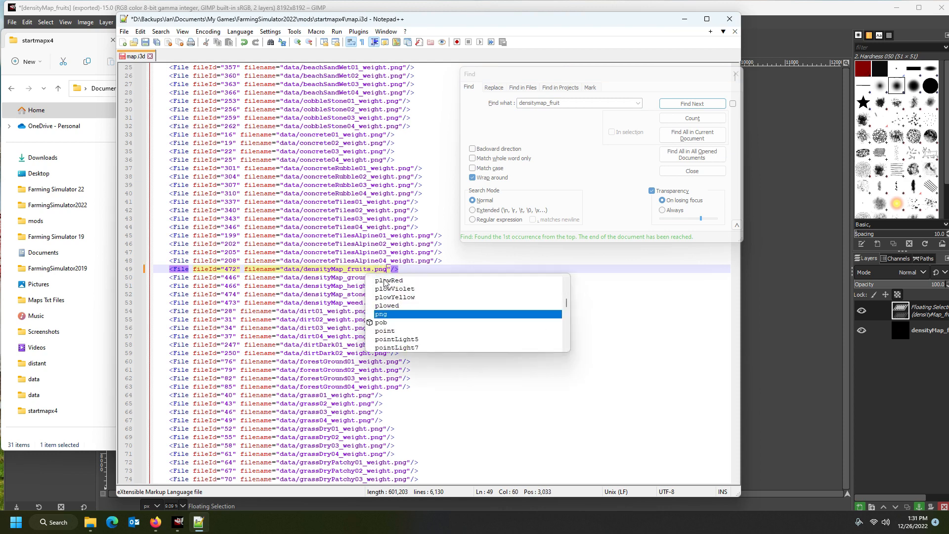
click(145, 43)
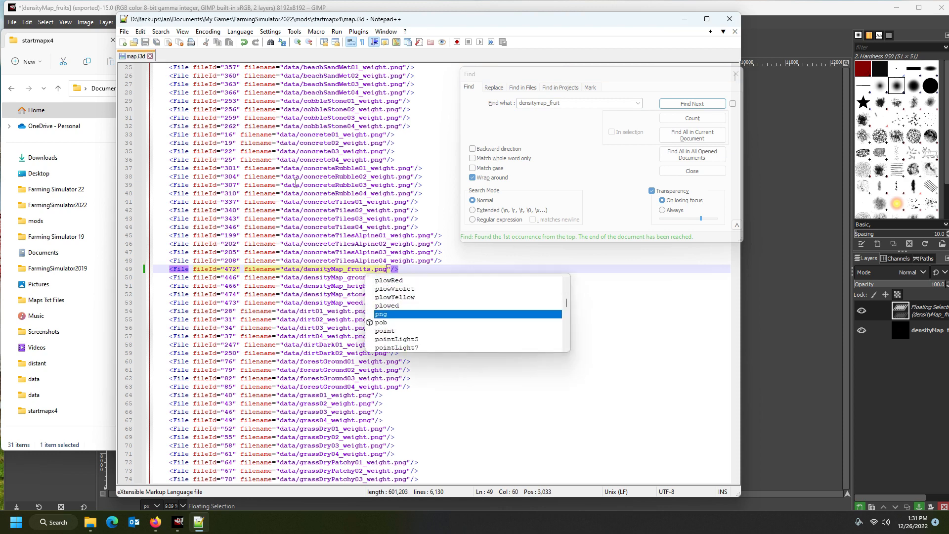
click(333, 270)
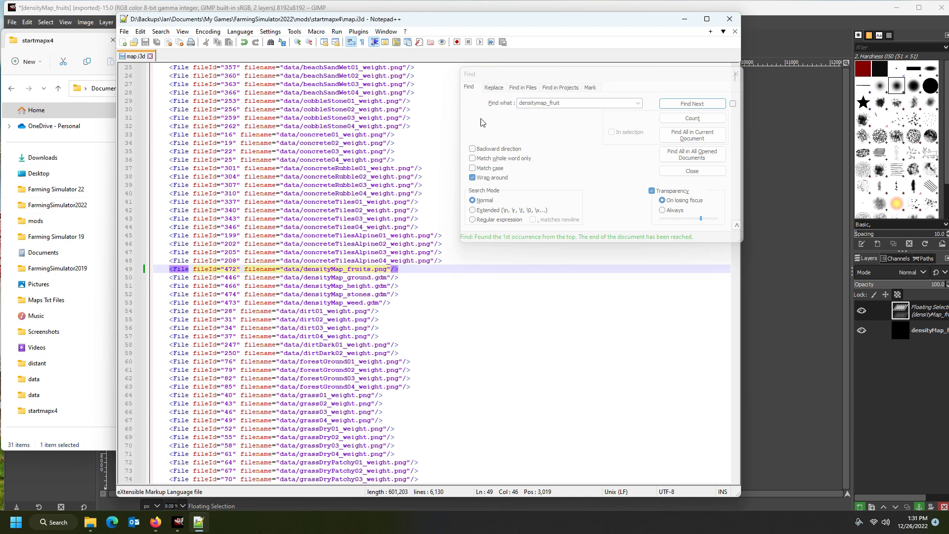
Open map.i3d from the startmapx4 folder in GIANTS Editor 9.0.3.
mouse_move(90, 522)
click(113, 470)
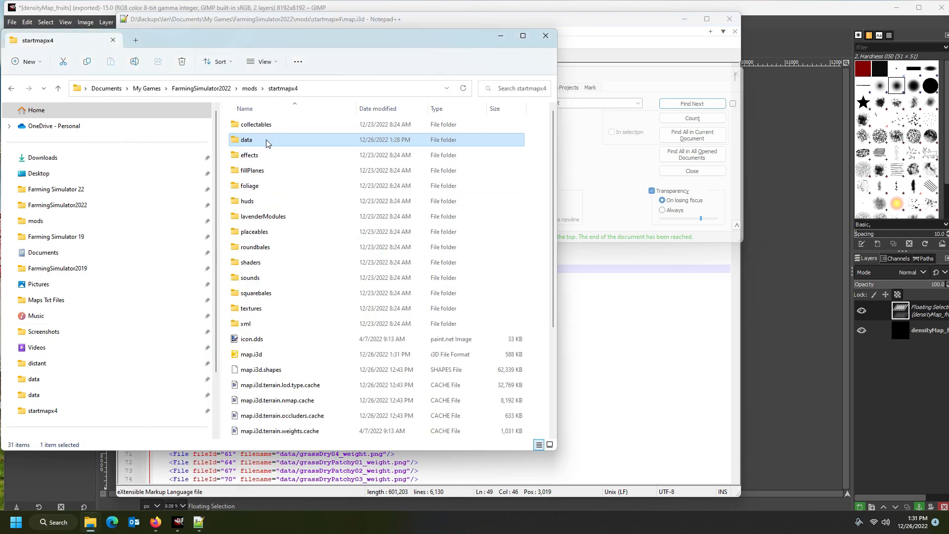
click(253, 356)
double_click(254, 355)
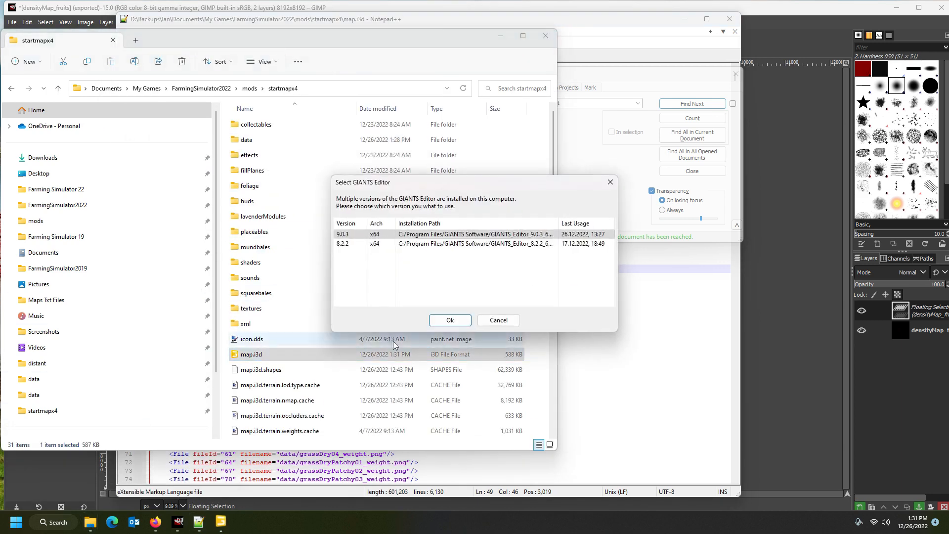
click(445, 321)
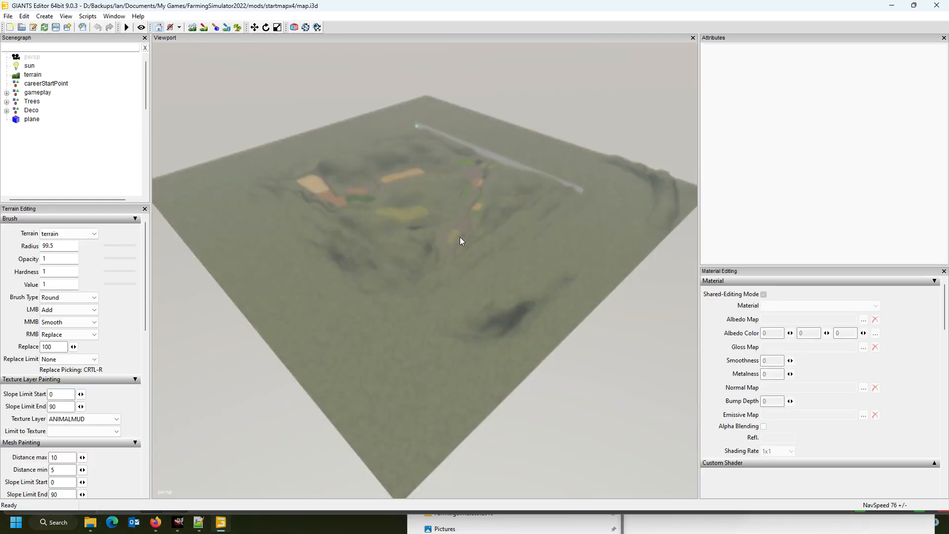
Examine the transferred fields and foliage across the map's terrain, and close GIANTS Editor without saving changes.
mouse_move(460, 236)
alt+mouse_down()
mouse_move(445, 220)
mouse_move(434, 240)
mouse_move(477, 201)
mouse_move(467, 185)
mouse_move(473, 229)
mouse_move(449, 209)
mouse_move(437, 260)
mouse_move(398, 138)
mouse_move(392, 201)
mouse_move(378, 195)
mouse_move(387, 243)
mouse_move(479, 259)
mouse_move(491, 237)
mouse_move(459, 188)
mouse_move(500, 214)
mouse_move(599, 212)
mouse_move(582, 179)
mouse_move(538, 221)
mouse_move(460, 233)
mouse_move(320, 197)
mouse_move(377, 218)
mouse_move(291, 207)
mouse_move(264, 183)
mouse_move(287, 250)
mouse_move(340, 208)
mouse_move(409, 232)
mouse_move(393, 213)
mouse_move(447, 267)
mouse_move(458, 251)
mouse_move(452, 236)
mouse_move(461, 265)
mouse_move(570, 252)
mouse_move(408, 246)
mouse_move(468, 266)
mouse_move(501, 260)
alt+mouse_up()
scroll(435, 239, up, 3)
scroll(435, 240, up, 5)
scroll(449, 209, up, 5)
scroll(435, 251, up, 2)
scroll(435, 243, down, 5)
scroll(398, 138, up, 5)
scroll(384, 229, up, 3)
scroll(460, 232, up, 3)
scroll(460, 233, down, 3)
scroll(263, 198, up, 4)
scroll(288, 250, down, 4)
scroll(398, 216, up, 5)
scroll(447, 268, down, 4)
scroll(457, 250, down, 5)
scroll(463, 265, down, 4)
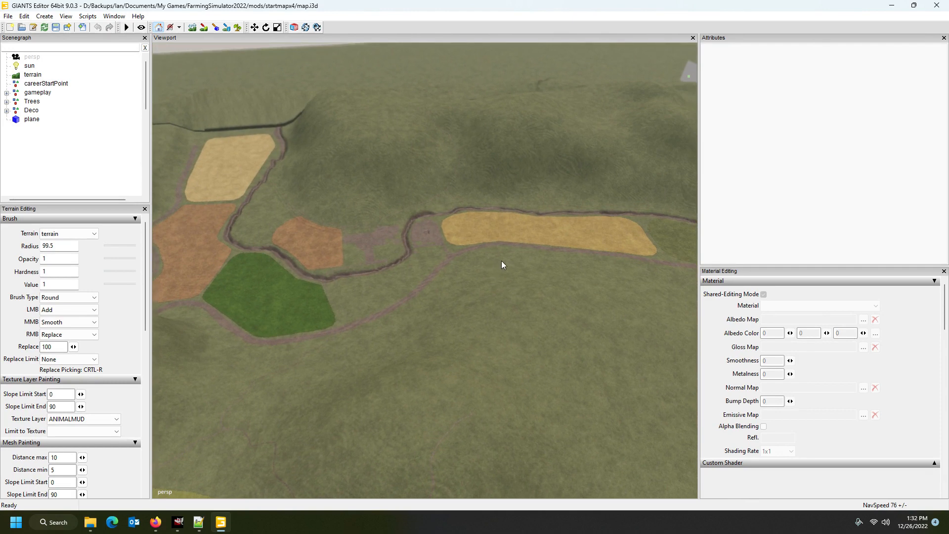
click(937, 6)
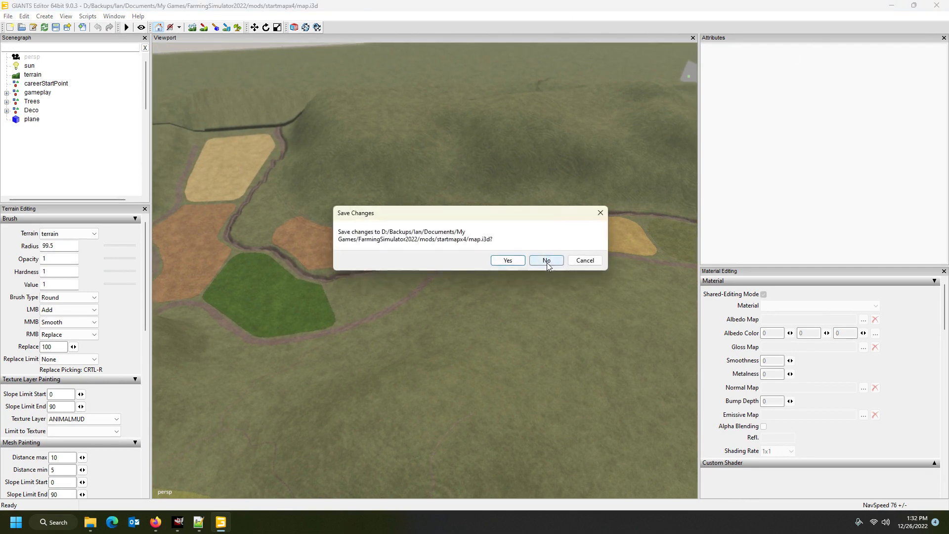
click(547, 261)
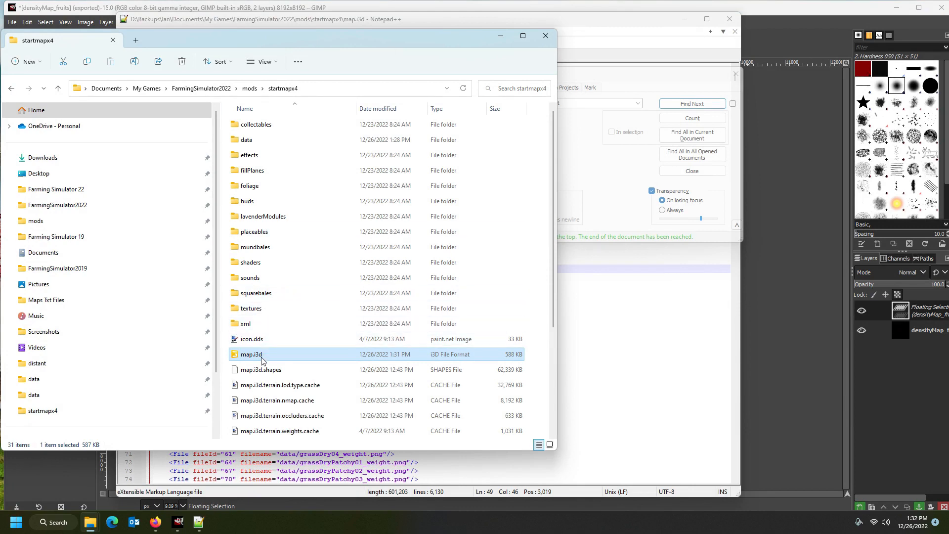
Return to map.i3d in Notepad++ and check the densityMap_fruits and densityMap_ground file entries.
click(621, 353)
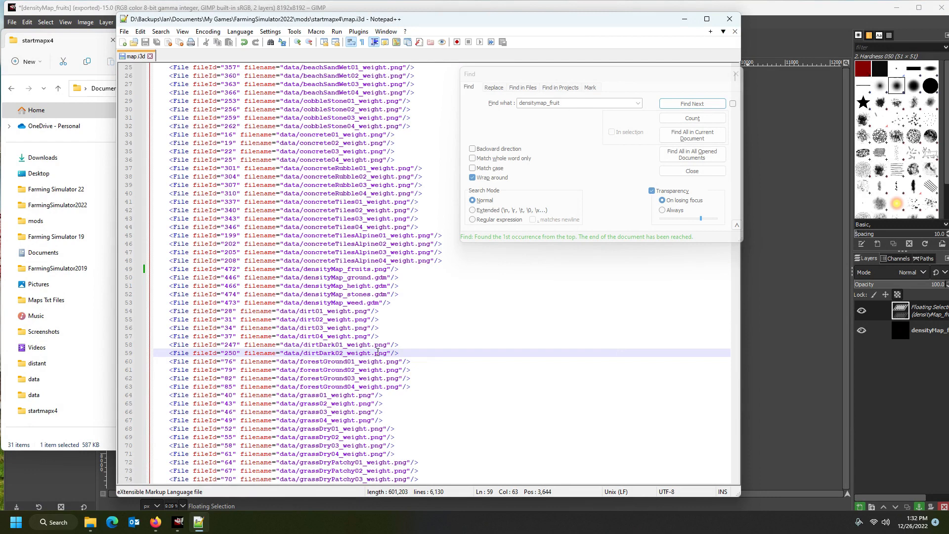
click(354, 269)
click(356, 277)
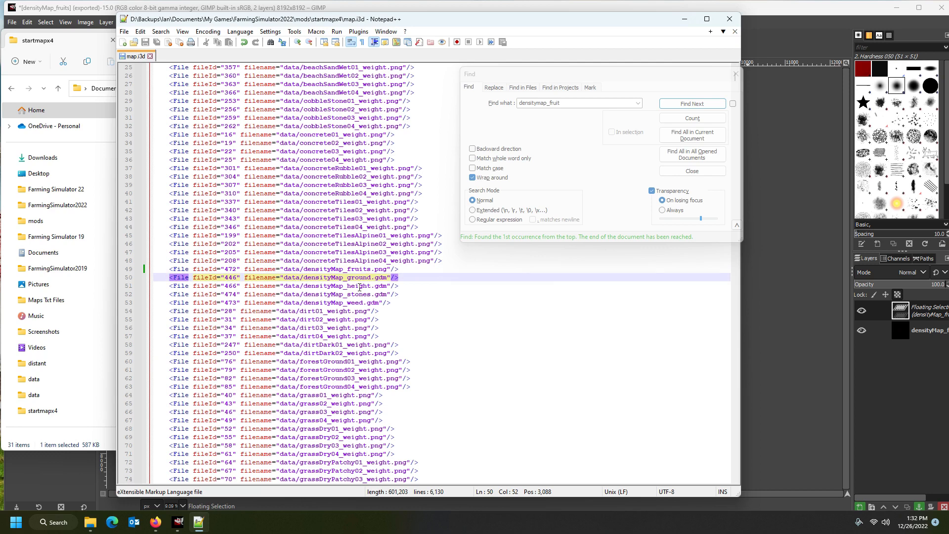
Check the remaining densityMap entries and the infoLayer entries in map.i3d, closing the search dialog and minimizing Notepad++ when finished.
click(359, 287)
click(362, 295)
click(354, 303)
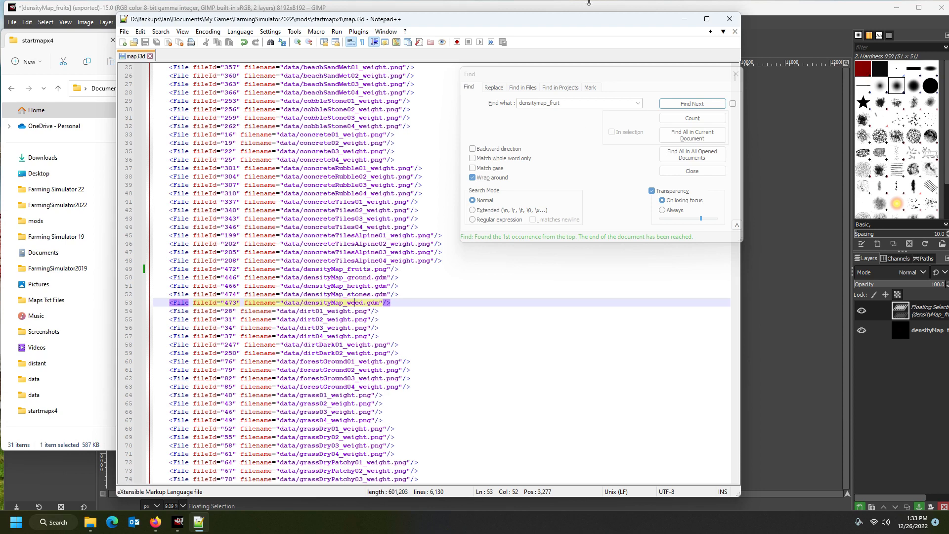
click(735, 73)
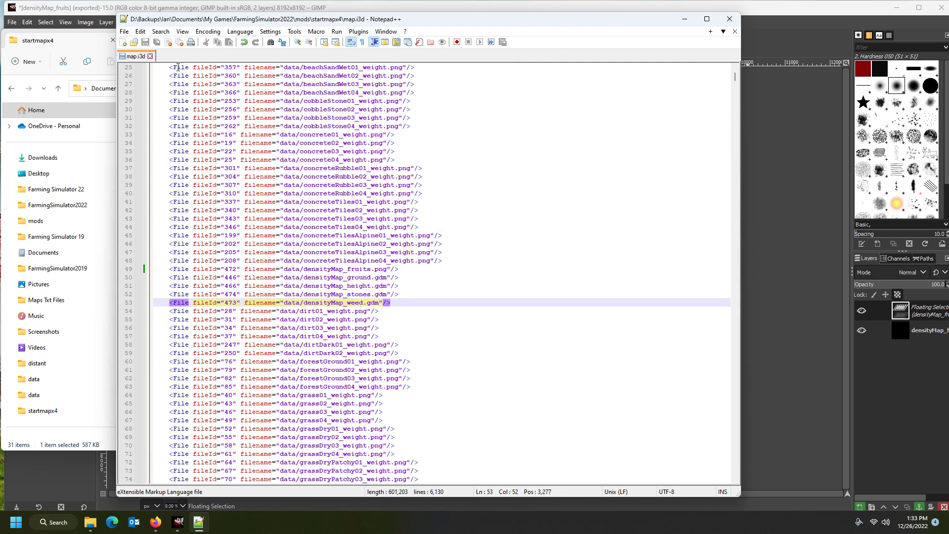
scroll(398, 241, down, 14)
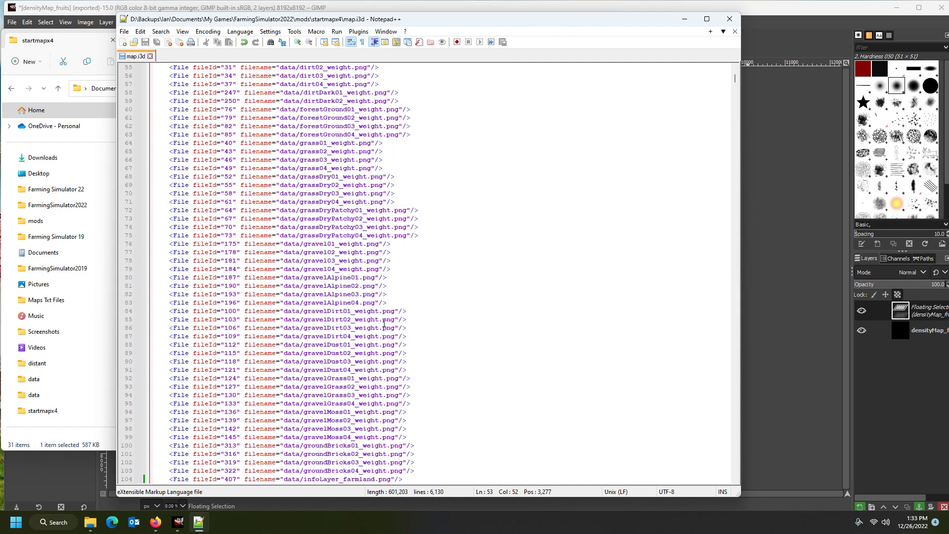
scroll(365, 249, down, 5)
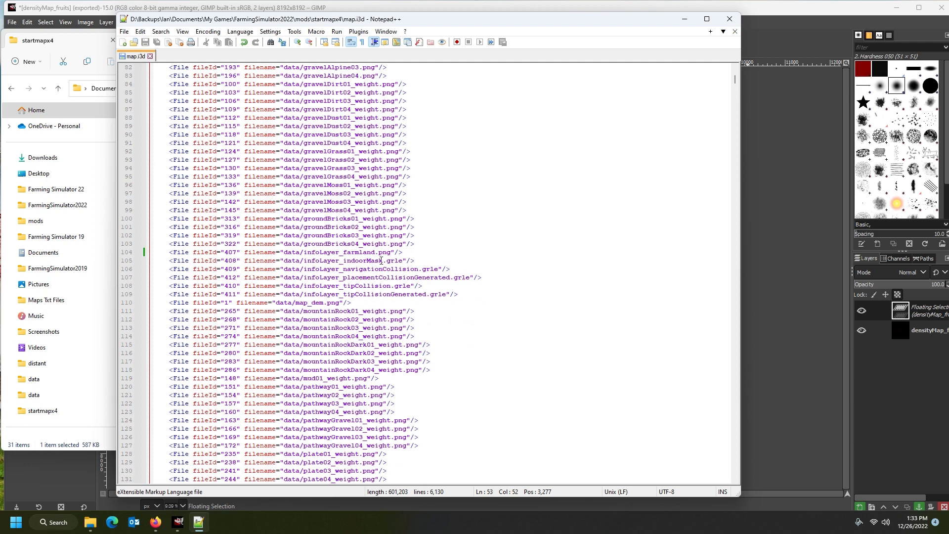
scroll(378, 276, up, 16)
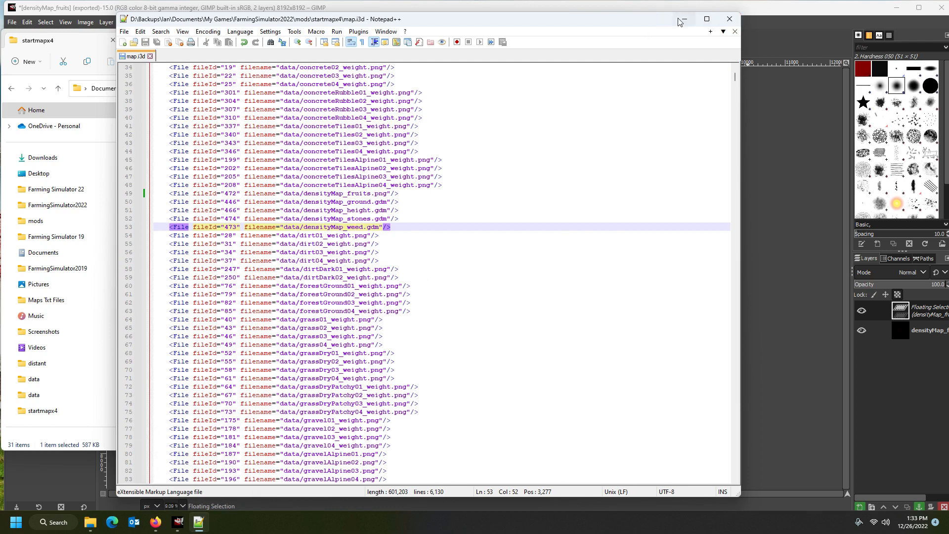
click(734, 23)
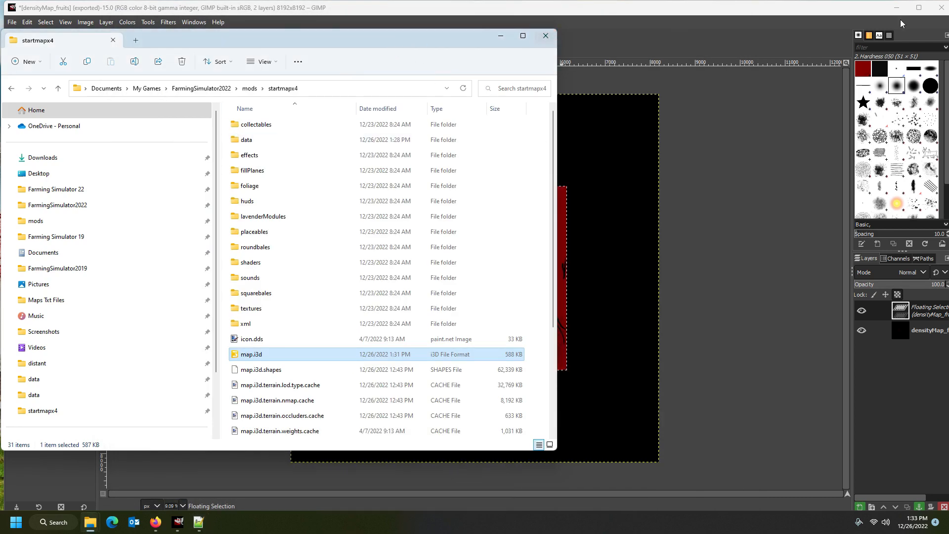
In GIMP, close both densityMap_fruits images, discarding changes to the exported one, and exit the program.
click(766, 13)
click(122, 46)
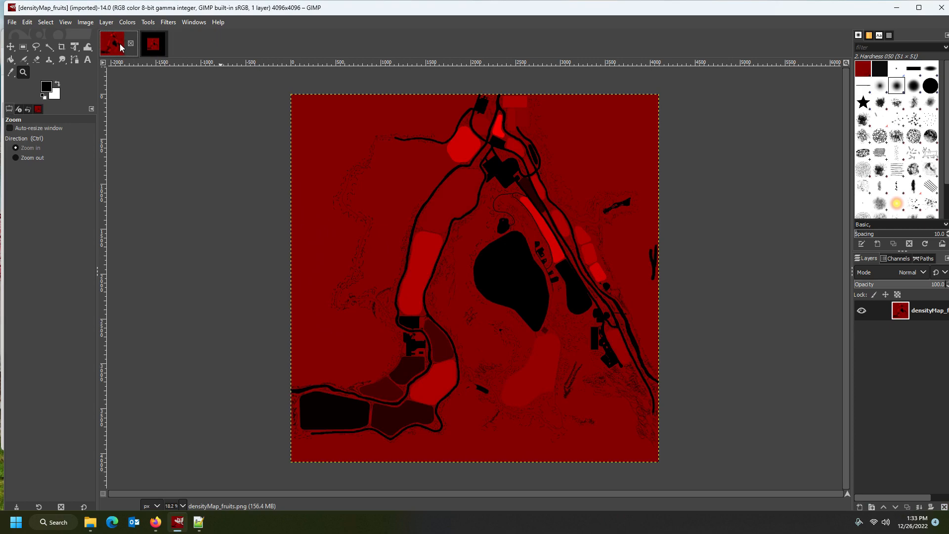
click(130, 43)
click(131, 44)
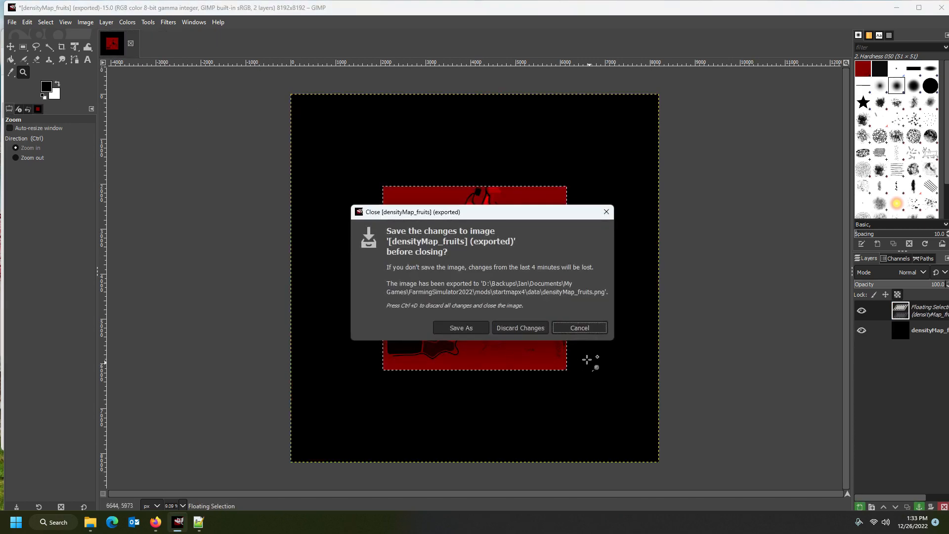
click(532, 329)
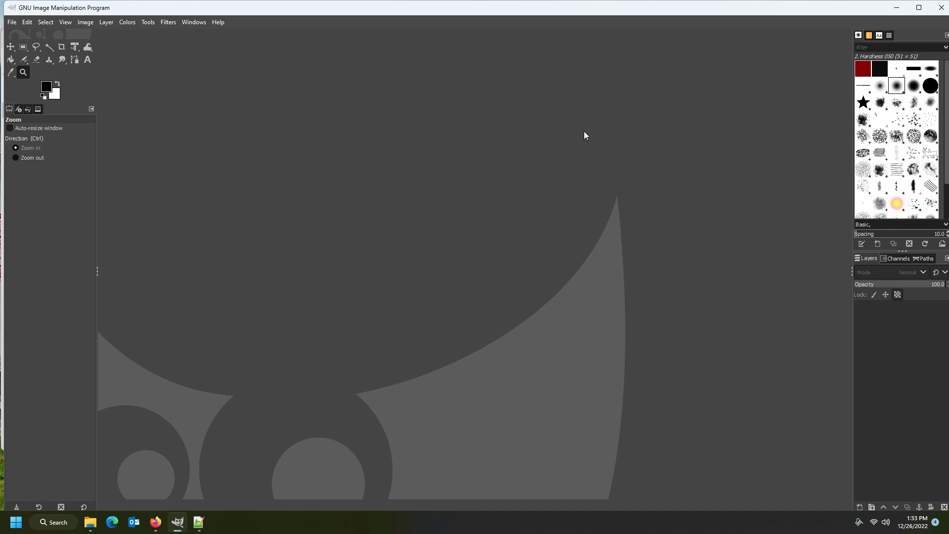
click(941, 8)
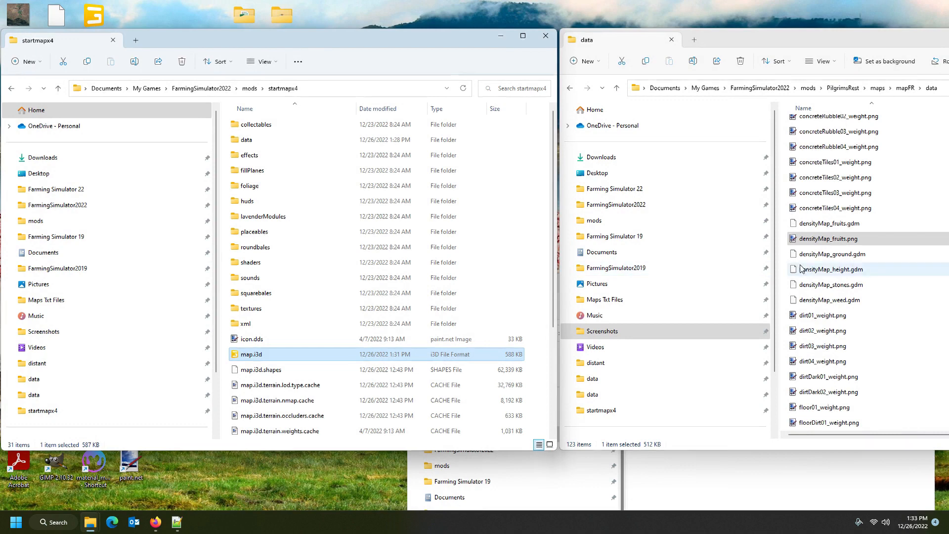
Open map.i3d from the startmapx4 folder in GIANTS Editor 9.0.3.
scroll(836, 267, up, 6)
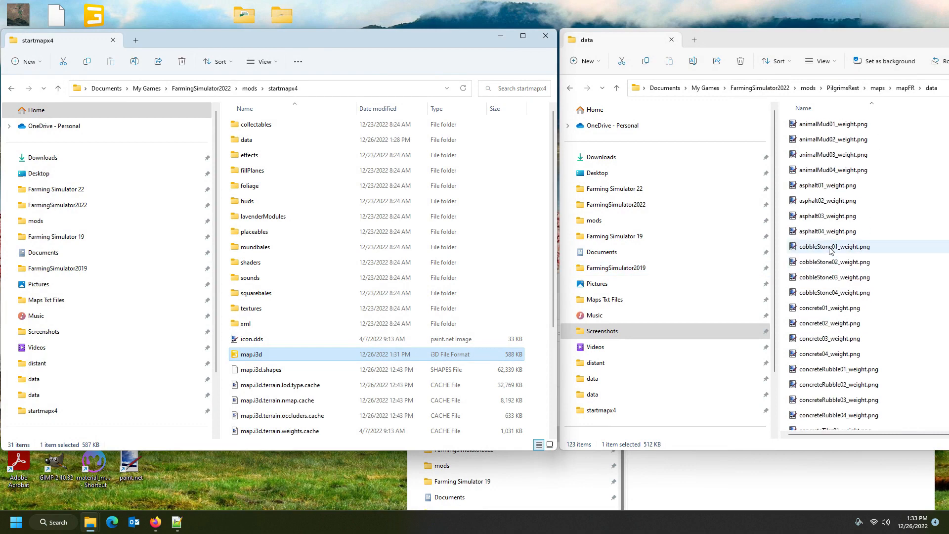
drag(400, 39, 388, 42)
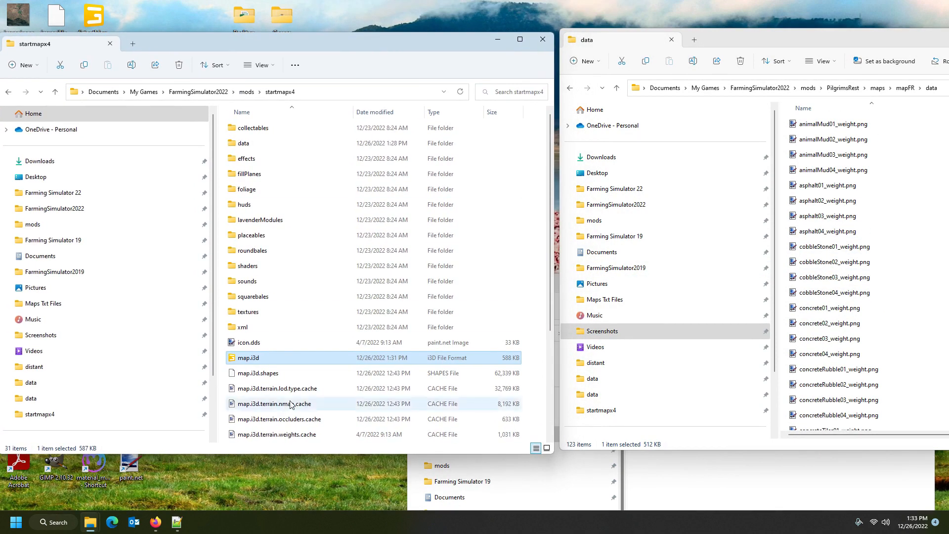
double_click(271, 358)
click(449, 320)
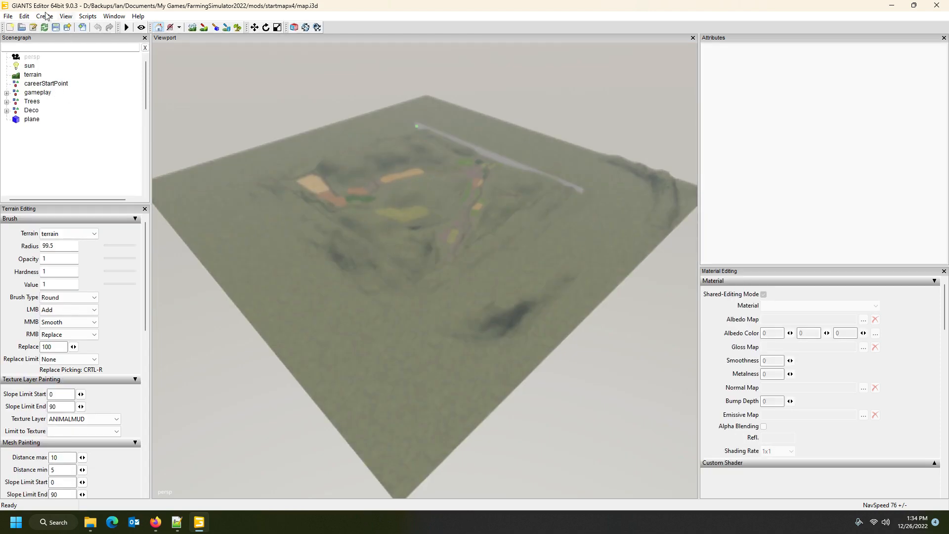
Save the startmapx4 map in GIANTS Editor and close the editor.
click(8, 16)
click(251, 3)
click(58, 28)
mouse_move(90, 522)
mouse_move(127, 477)
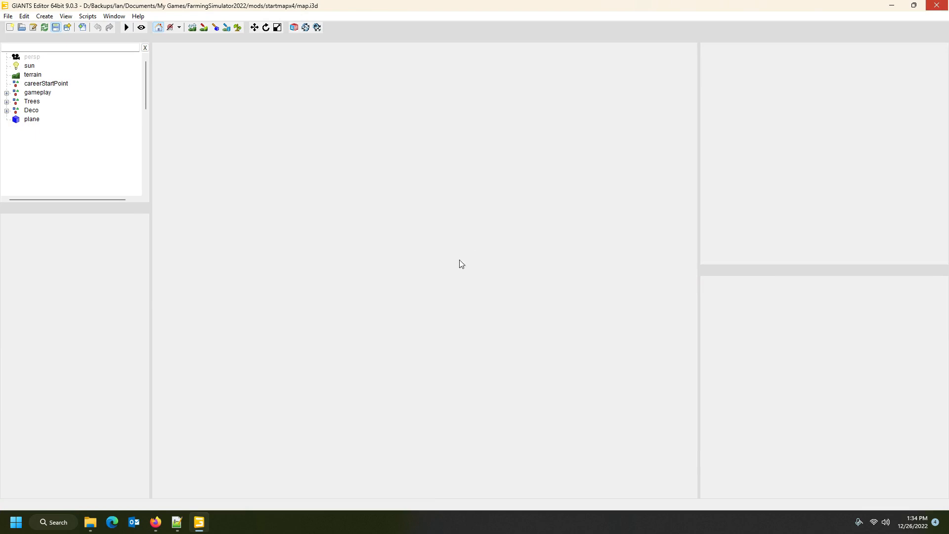
scroll(274, 236, down, 2)
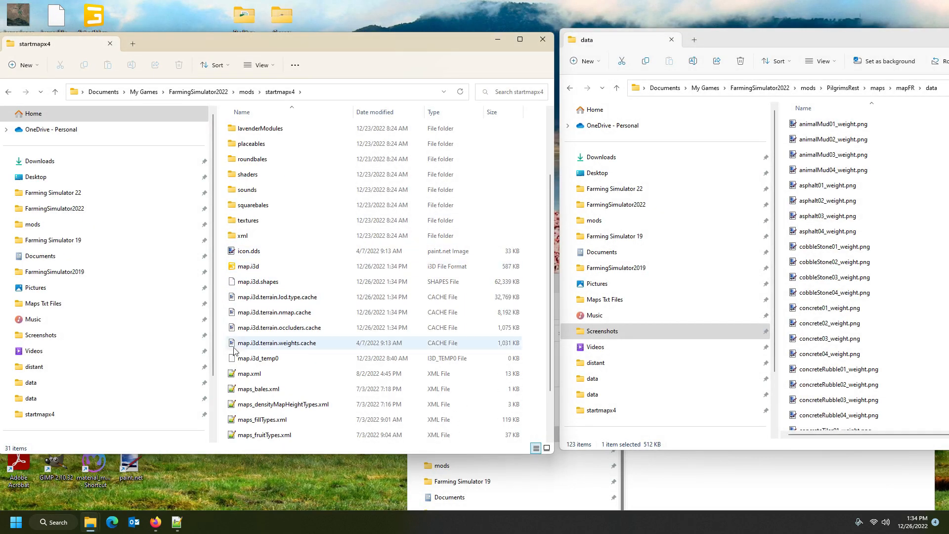
Reload map.i3d in Notepad++, change the densityMap_fruits entry's file extension to gdm, save the file and minimize the window.
click(176, 522)
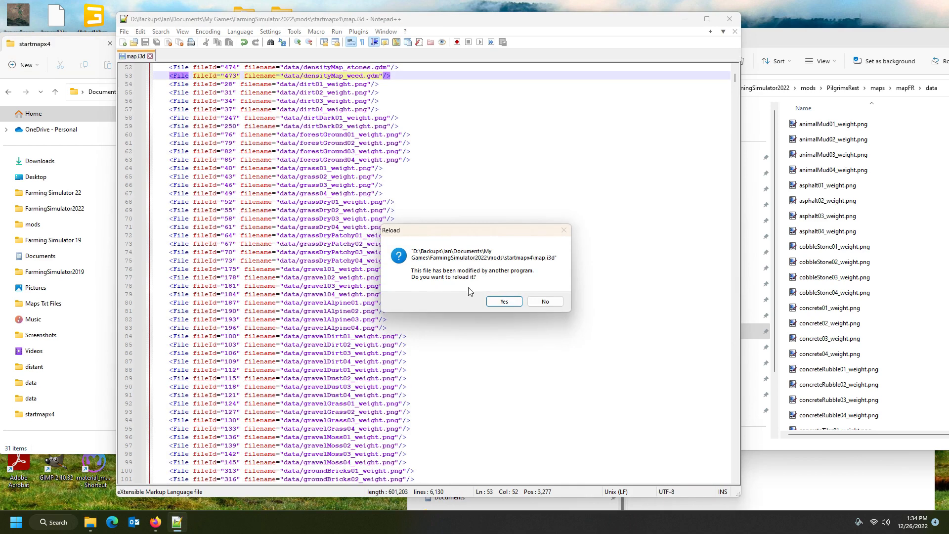
click(504, 302)
scroll(358, 229, up, 4)
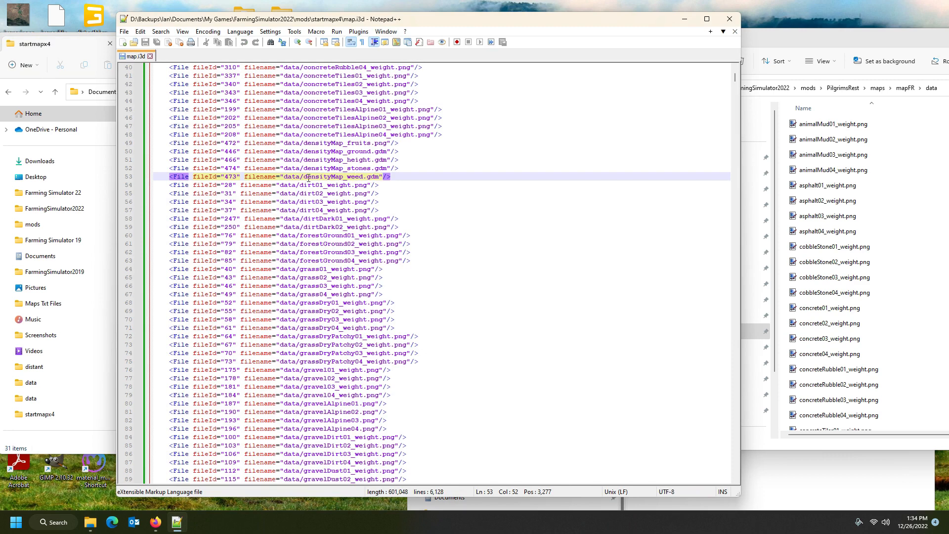
click(384, 143)
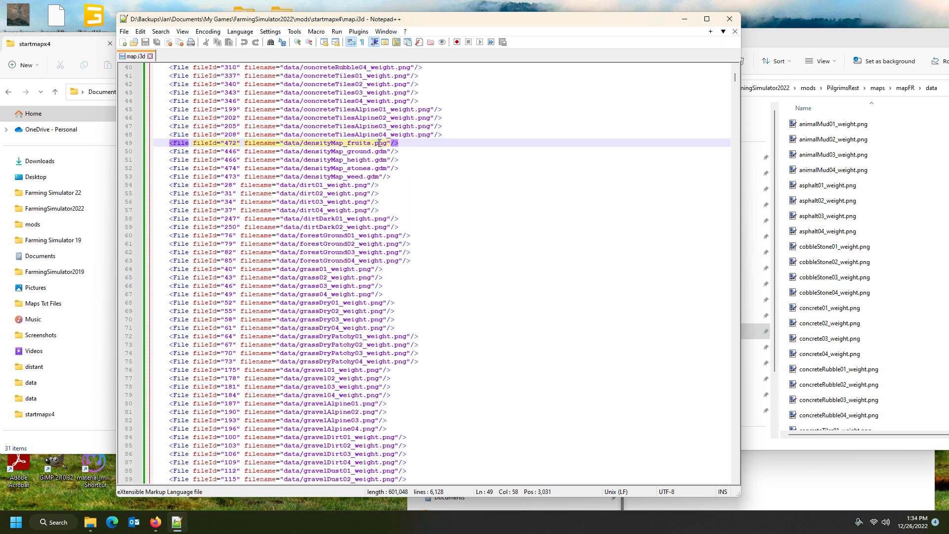
double_click(379, 143)
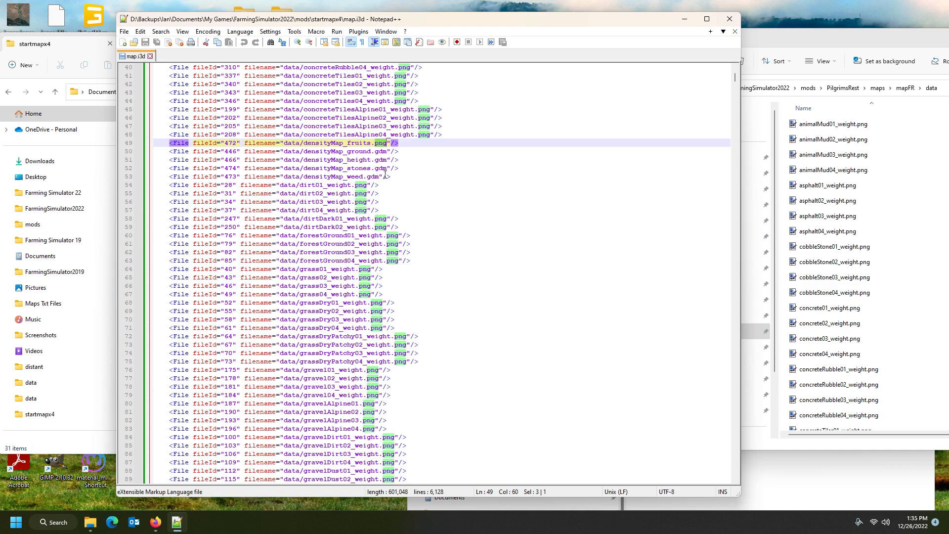
text(gdm)
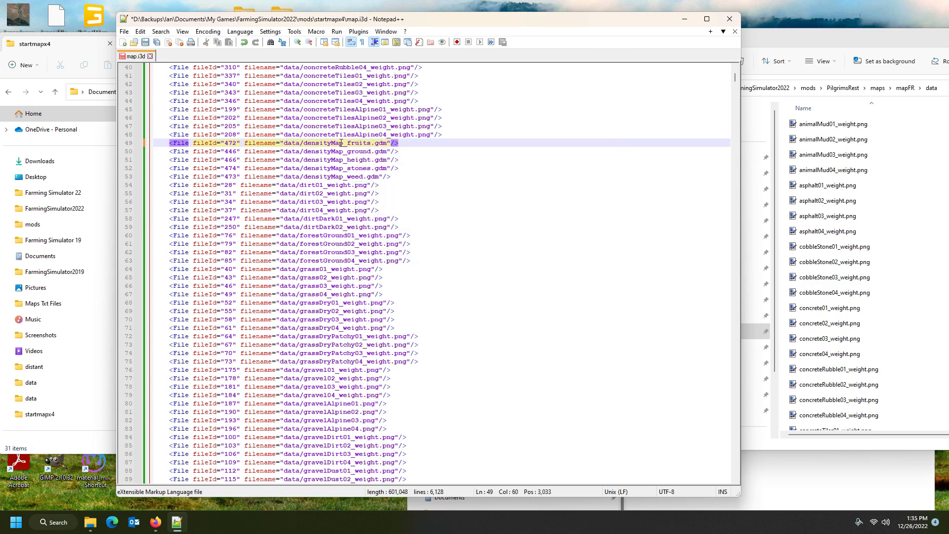
click(145, 42)
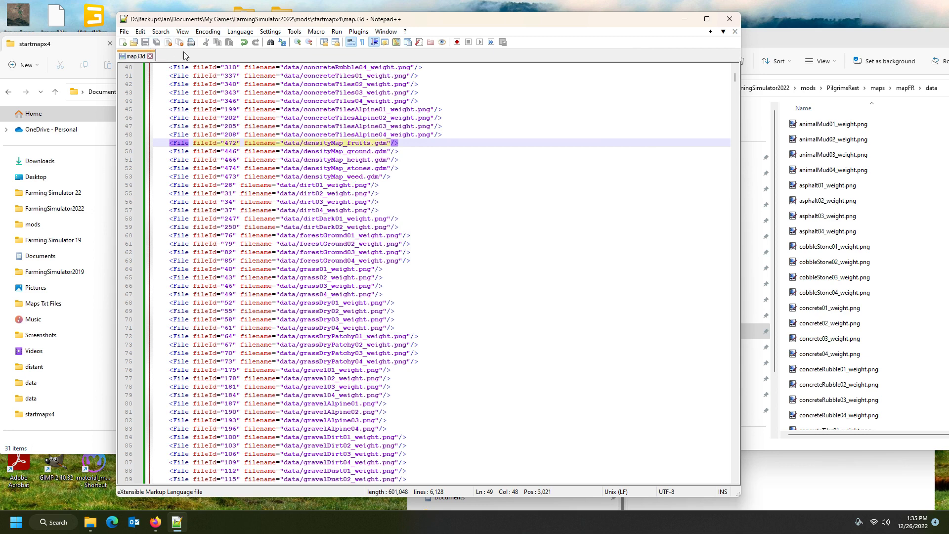
click(683, 19)
Delete densityMap_fruits.png and densityMap_fruits1.gdm from the startmapx4 data folder, keeping densityMap_fruits.gdm.
scroll(272, 197, up, 2)
scroll(288, 197, down, 2)
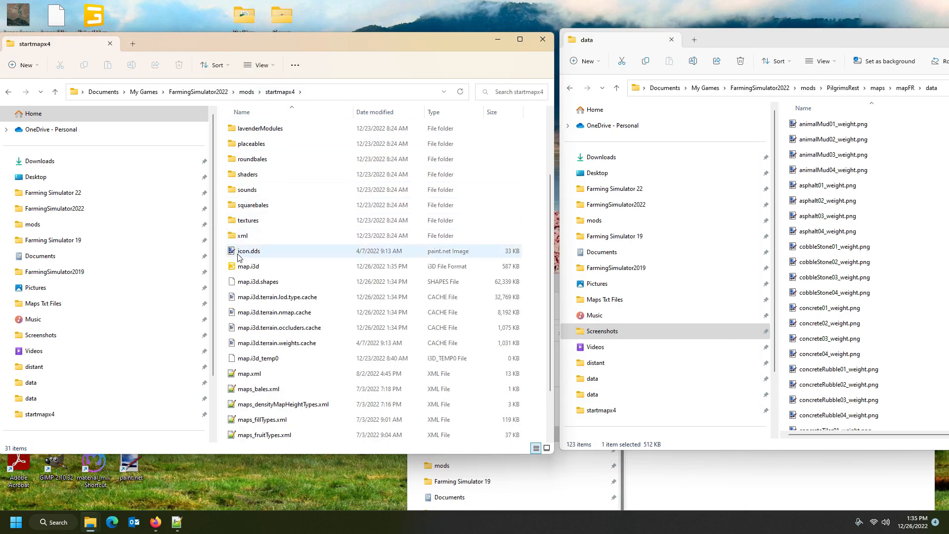
scroll(254, 147, up, 2)
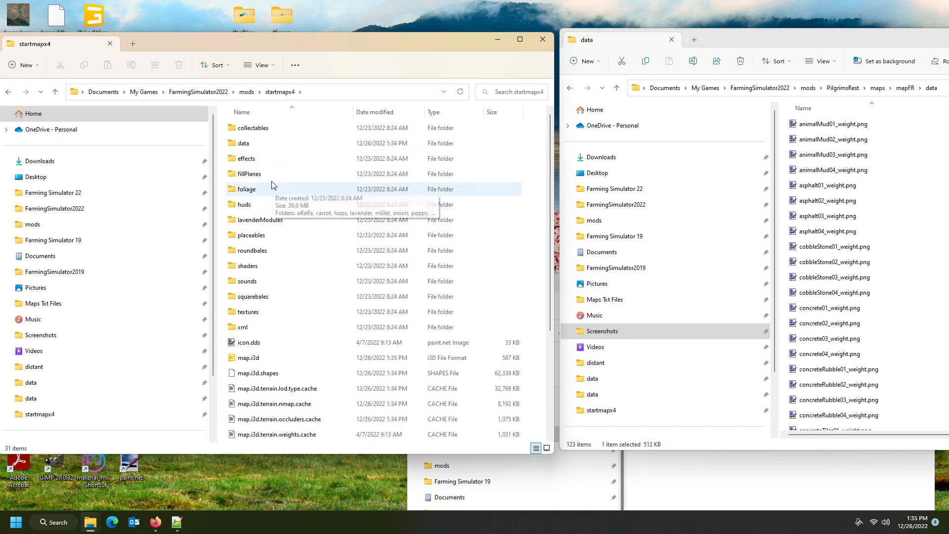
double_click(250, 144)
scroll(276, 198, down, 3)
scroll(276, 198, down, 3)
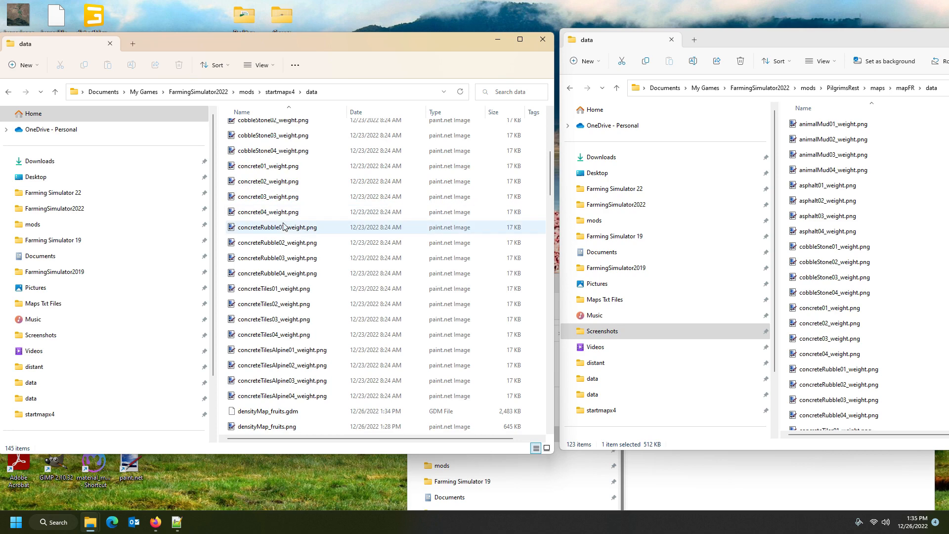
scroll(286, 237, down, 3)
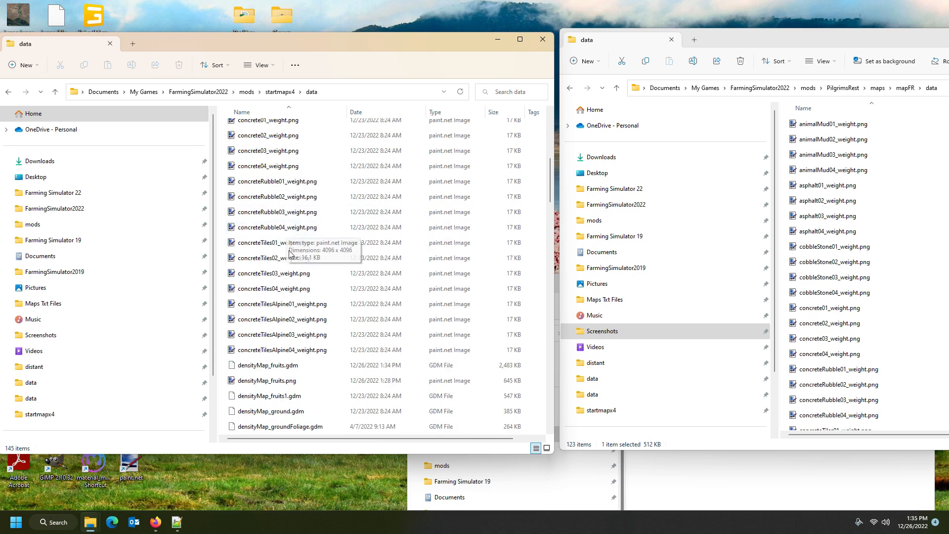
scroll(282, 272, down, 1)
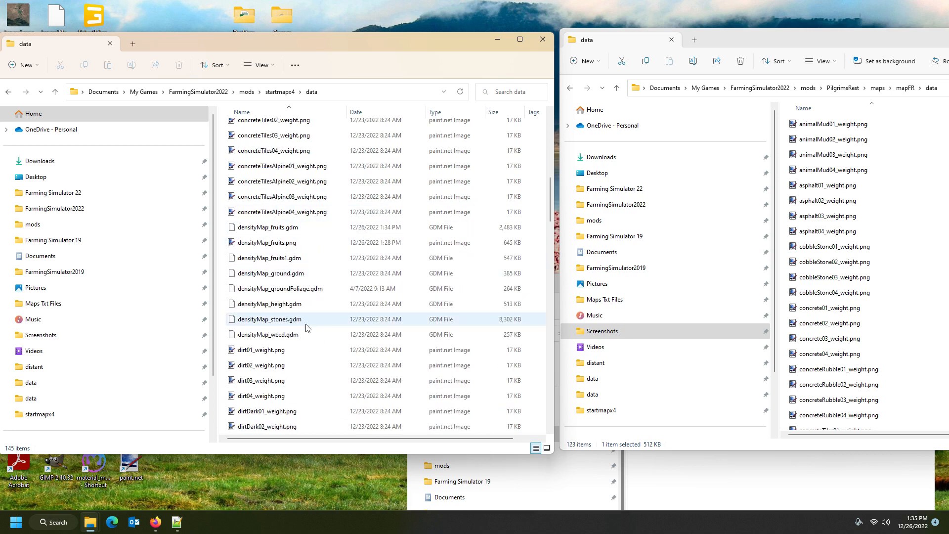
click(272, 232)
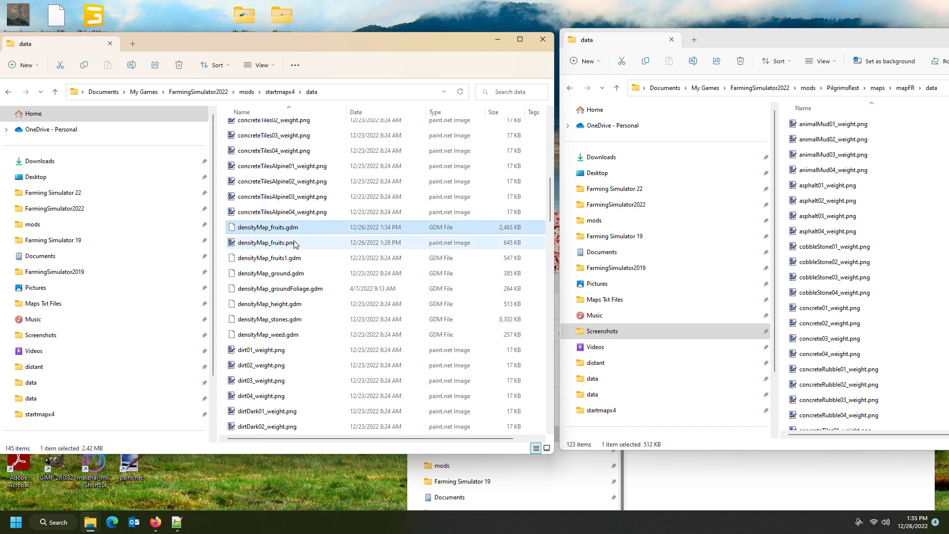
click(270, 248)
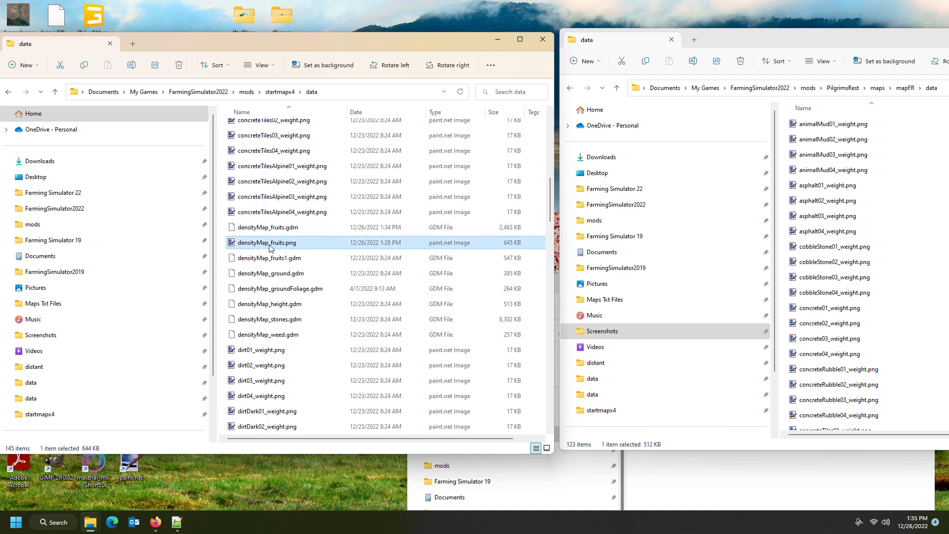
click(272, 259)
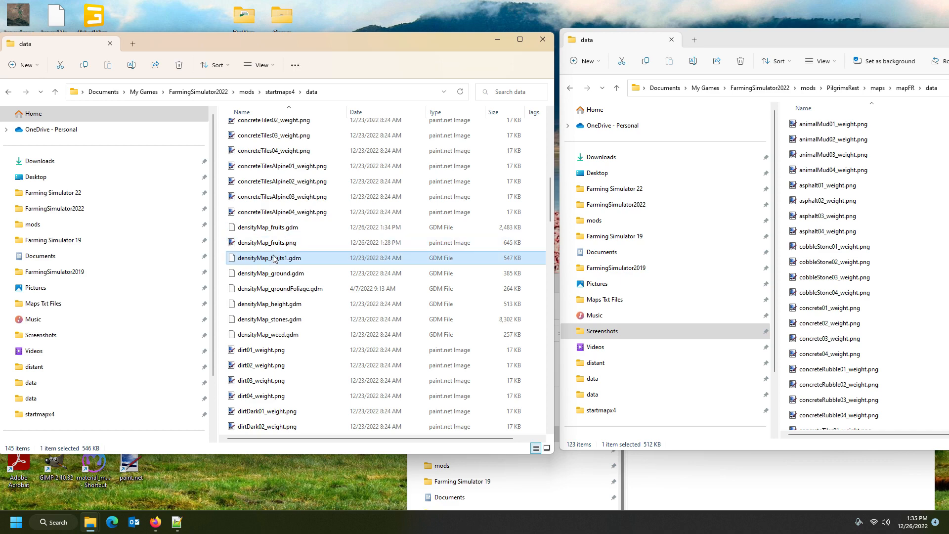
ctrl+click(276, 245)
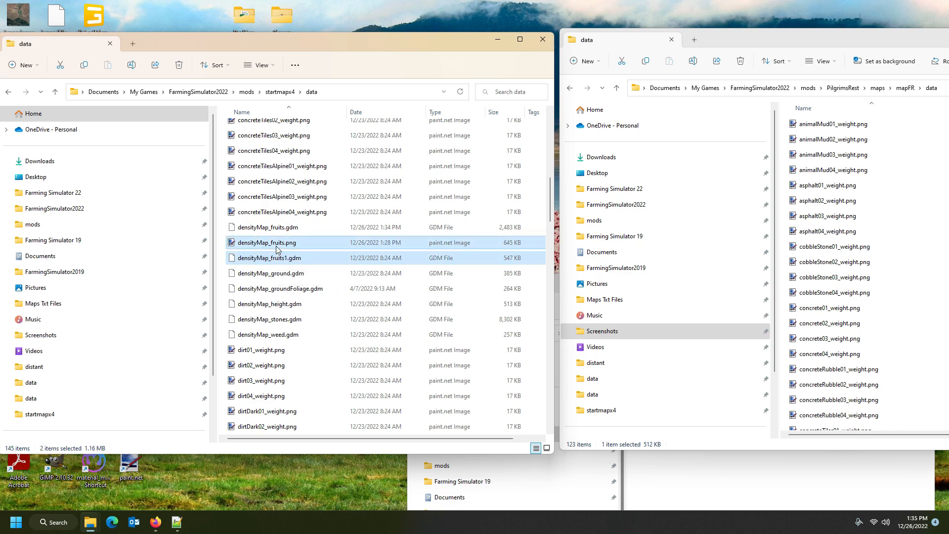
key(Delete)
click(291, 236)
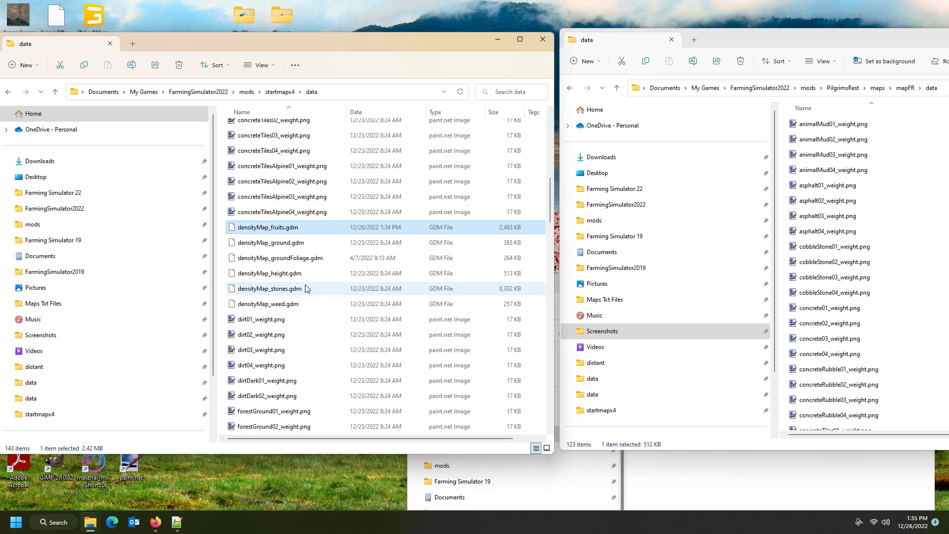
Return to the startmapx4 folder and reopen map.i3d in GIANTS Editor 9.0.3.
click(280, 92)
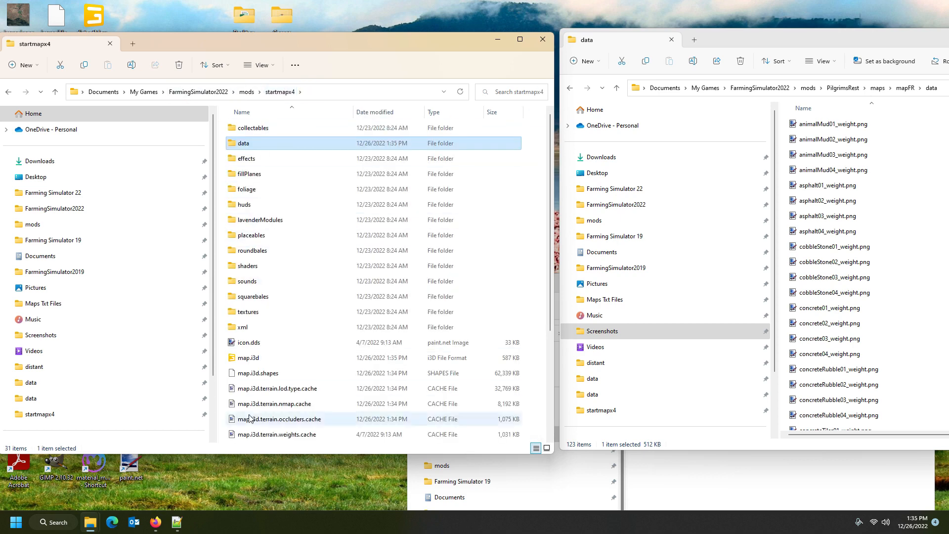
double_click(265, 357)
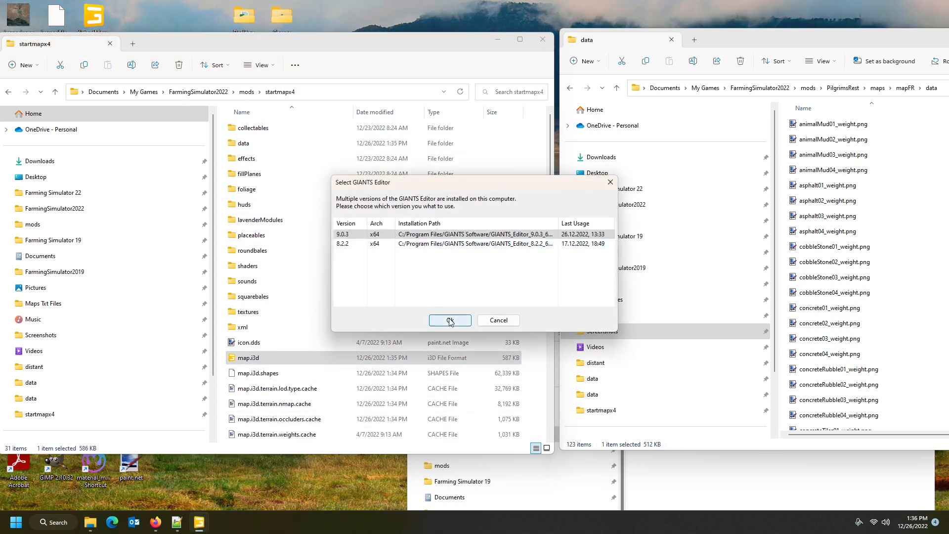
key(Return)
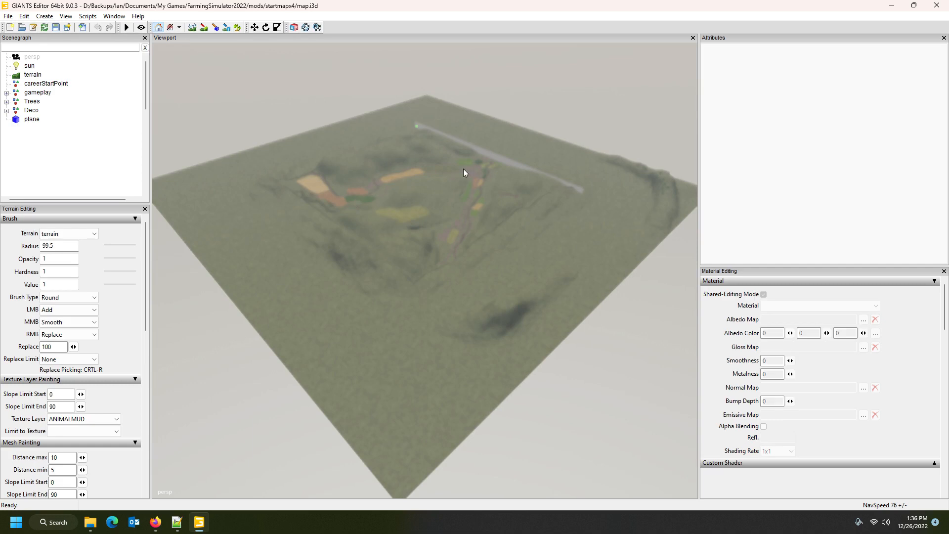
Raise the terrain against the steep cliff at the imported area's edge with a round sculpting brush of radius 99.5.
alt+drag(423, 226, 467, 226)
scroll(410, 203, up, 6)
scroll(455, 231, down, 5)
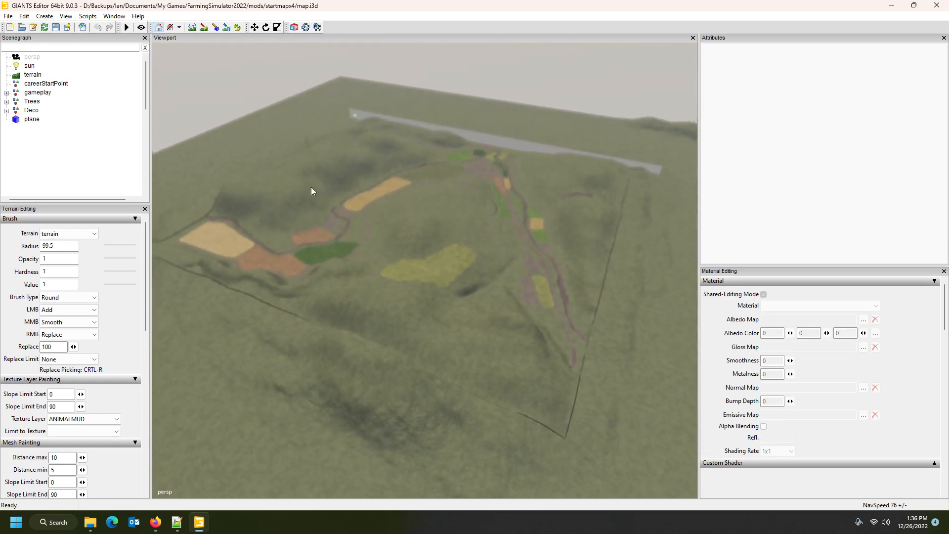
alt+drag(311, 187, 360, 223)
scroll(487, 218, up, 6)
click(192, 28)
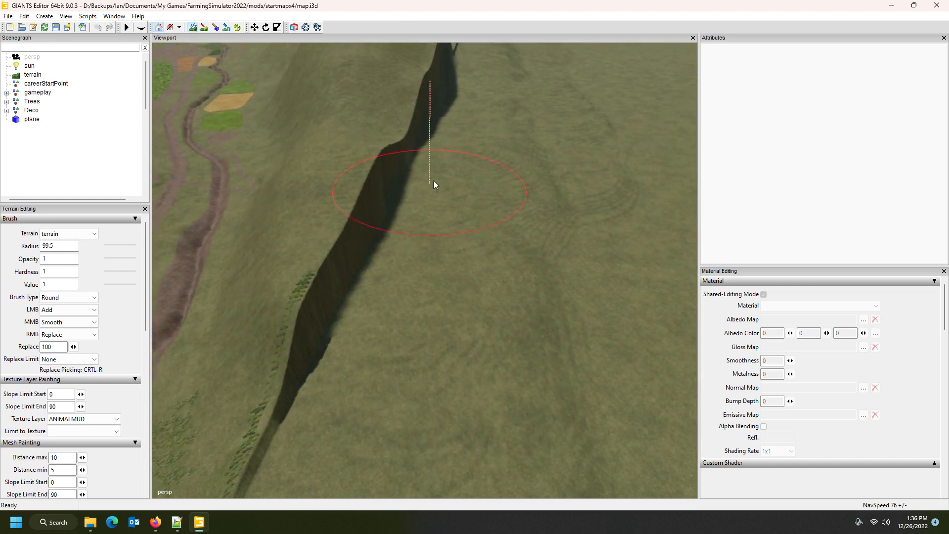
mouse_move(435, 141)
mouse_down()
mouse_move(440, 184)
mouse_move(413, 267)
mouse_move(426, 253)
mouse_up()
Reduce the sculpting brush radius to 35.06, smooth the raised ground into the cliff and leave terrain sculpting.
scroll(443, 238, down, 5)
scroll(455, 234, down, 1)
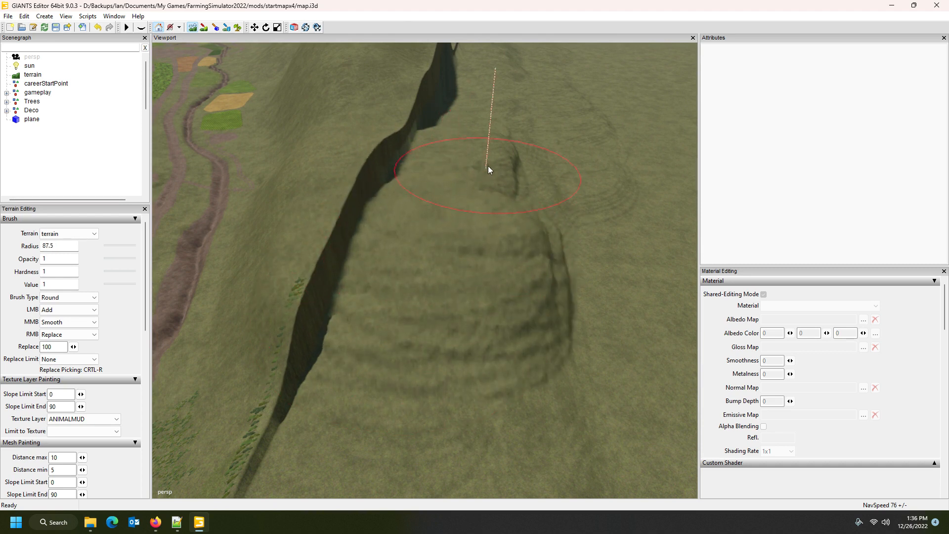
mouse_move(399, 141)
mouse_down()
mouse_move(398, 159)
mouse_move(438, 147)
mouse_move(425, 170)
mouse_up()
scroll(422, 170, down, 1)
click(115, 246)
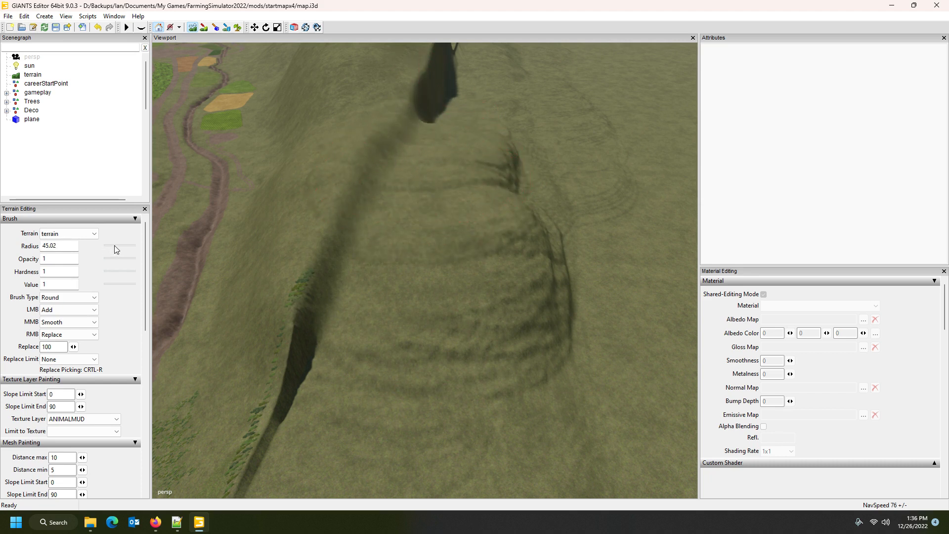
mouse_move(425, 158)
mouse_down()
mouse_move(432, 121)
mouse_move(369, 242)
mouse_move(396, 234)
mouse_up()
mouse_move(475, 144)
mouse_down()
mouse_move(470, 134)
mouse_move(472, 172)
mouse_up()
drag(445, 114, 498, 164)
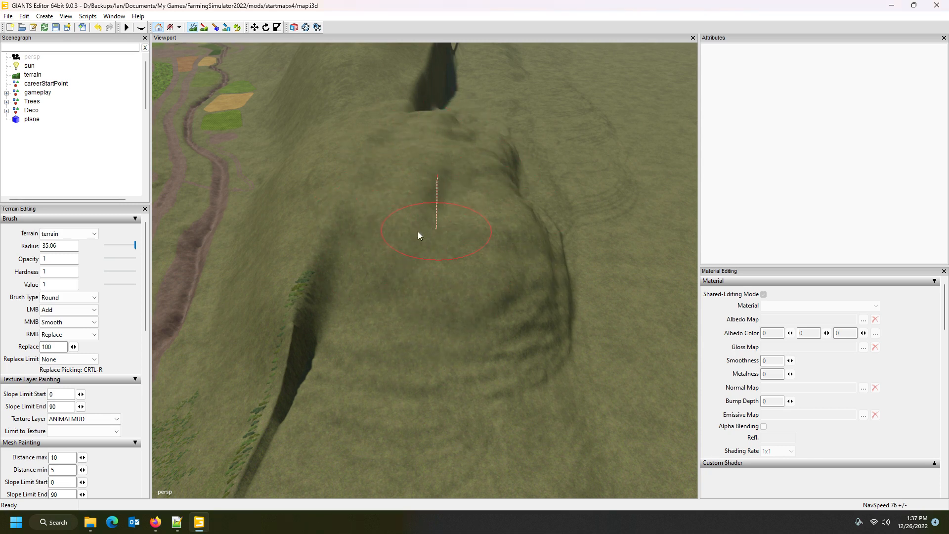
click(198, 27)
Delete the long vertical plane object standing across the terrain beyond the imported fields.
mouse_move(372, 138)
alt+mouse_down()
mouse_move(323, 105)
mouse_move(348, 84)
mouse_move(458, 123)
mouse_move(557, 127)
mouse_move(602, 107)
alt+mouse_up()
scroll(348, 85, up, 3)
alt+drag(525, 298, 371, 175)
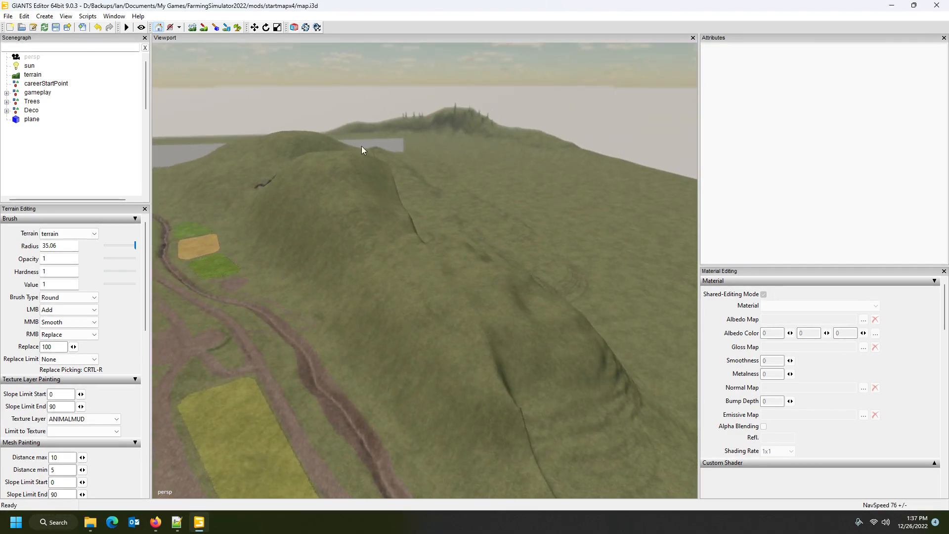
alt+drag(512, 339, 354, 354)
scroll(446, 325, up, 5)
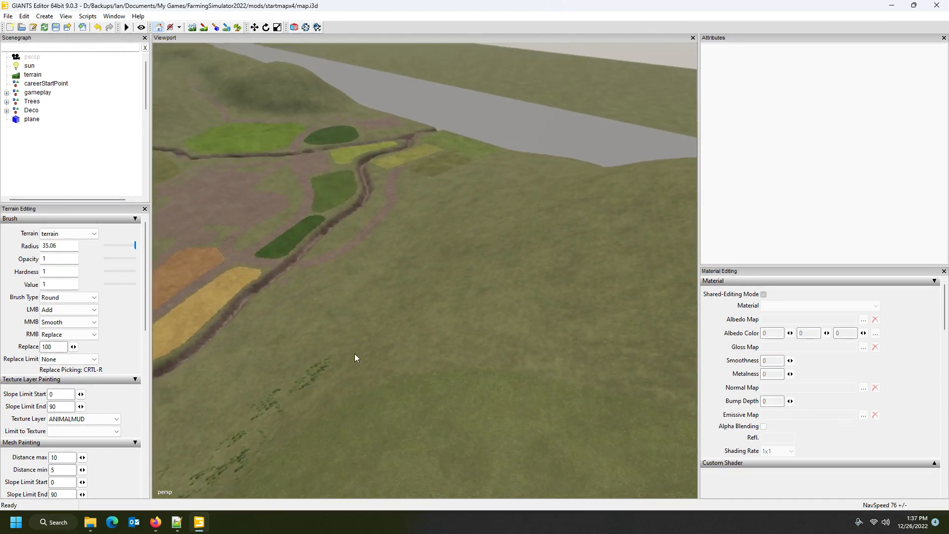
scroll(355, 353, down, 5)
click(471, 194)
alt+drag(471, 193, 391, 253)
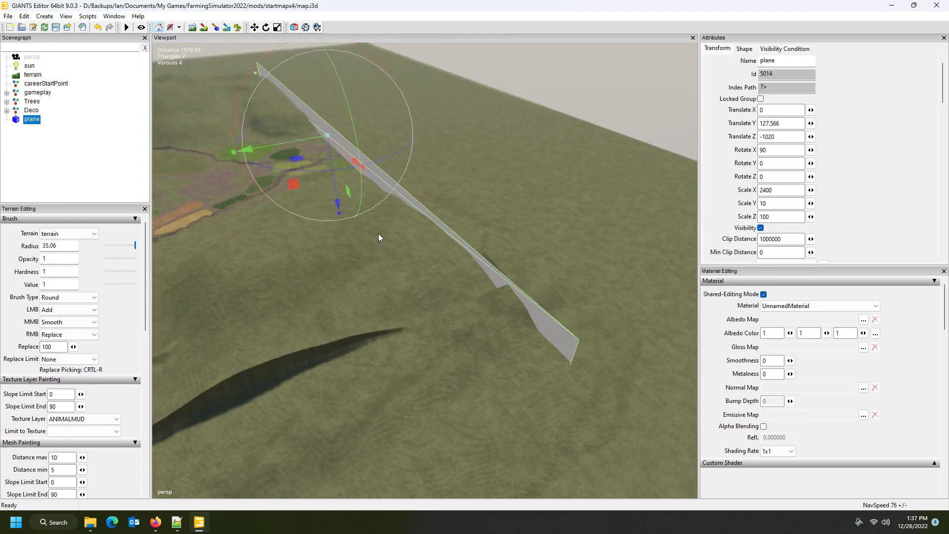
key(Delete)
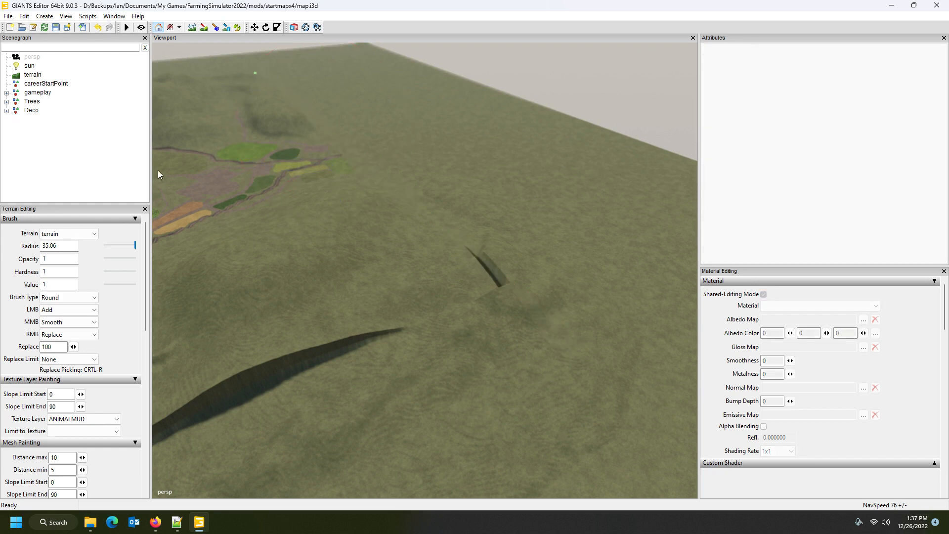
Expand the gameplay group, select mapBoundaries and examine where the boundary lines run around the imported terrain.
click(7, 93)
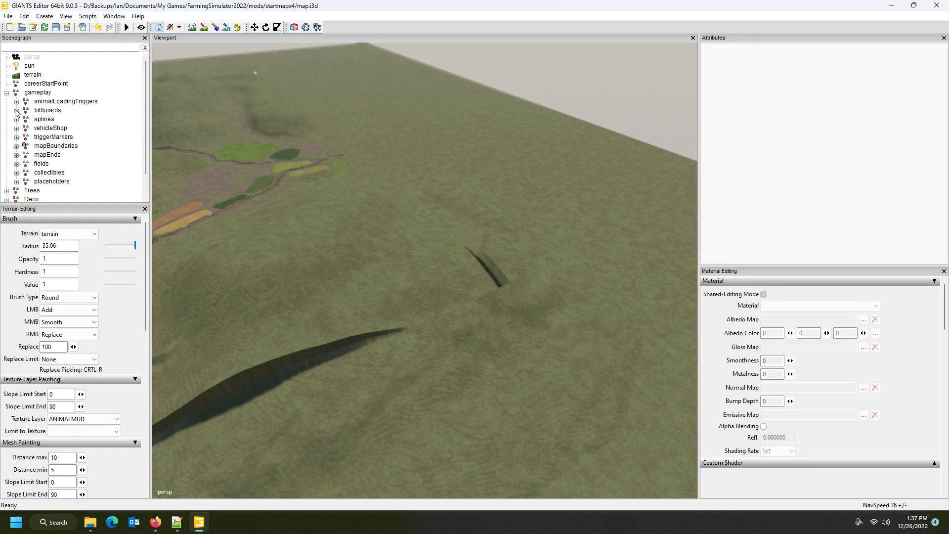
click(51, 147)
alt+drag(290, 182, 51, 155)
key(d)
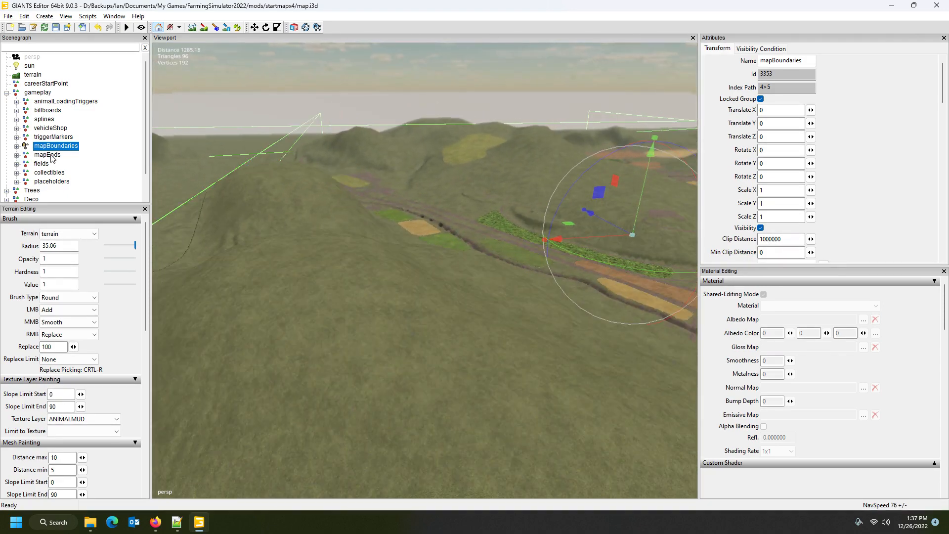
alt+drag(332, 201, 435, 218)
scroll(417, 224, down, 3)
scroll(445, 226, down, 3)
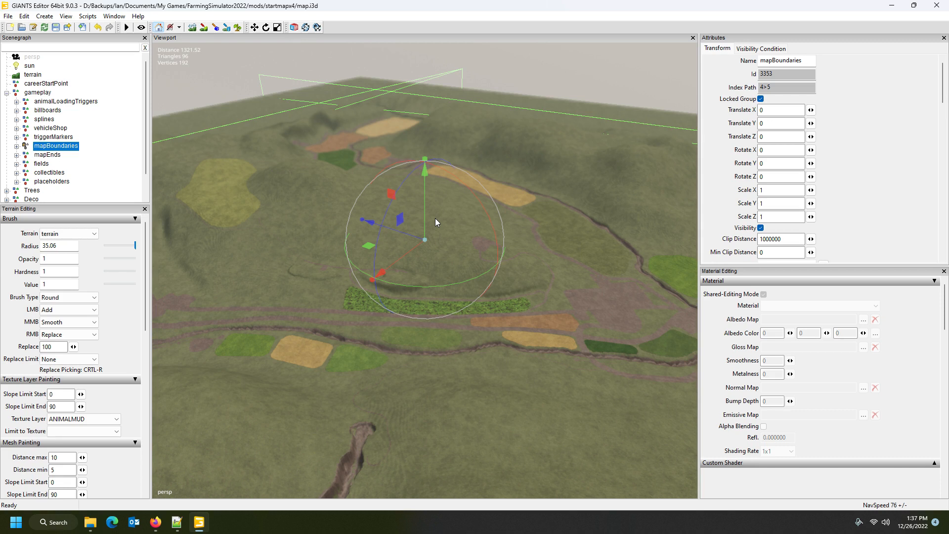
alt+drag(505, 217, 403, 228)
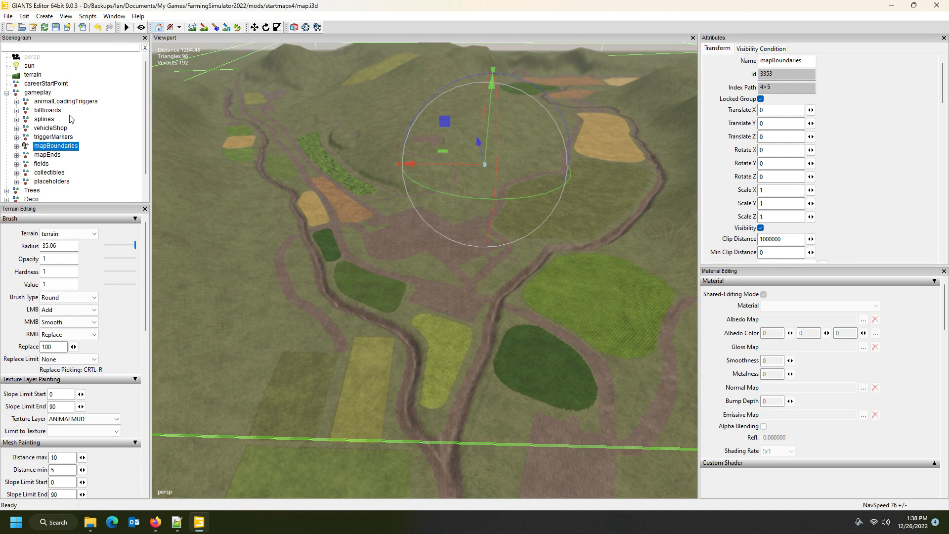
Select the Trees group and review the subgroups inside the gameplay group.
scroll(68, 149, down, 2)
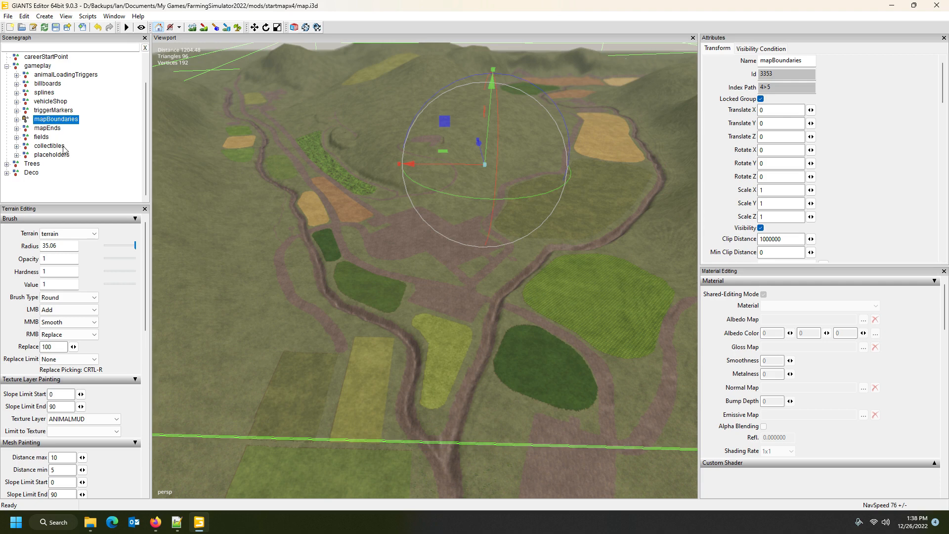
click(33, 164)
click(6, 66)
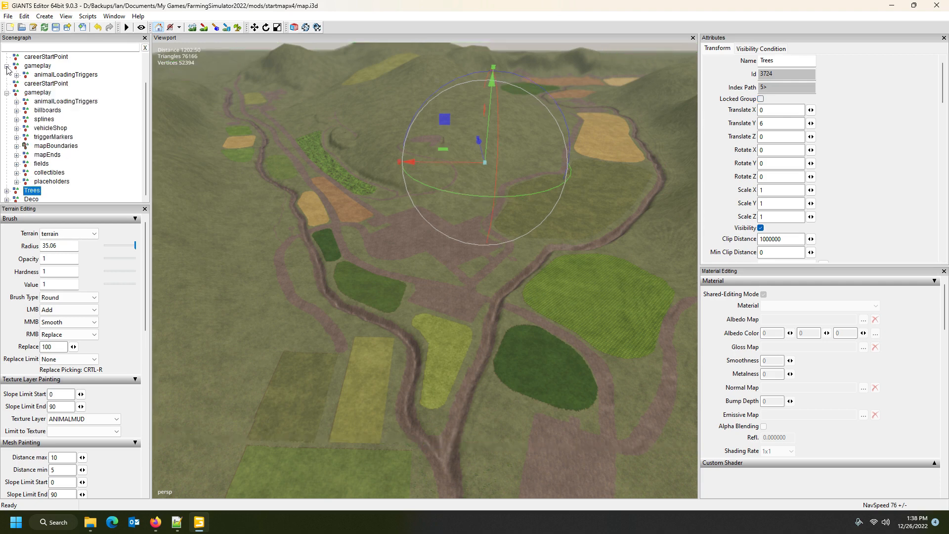
click(6, 93)
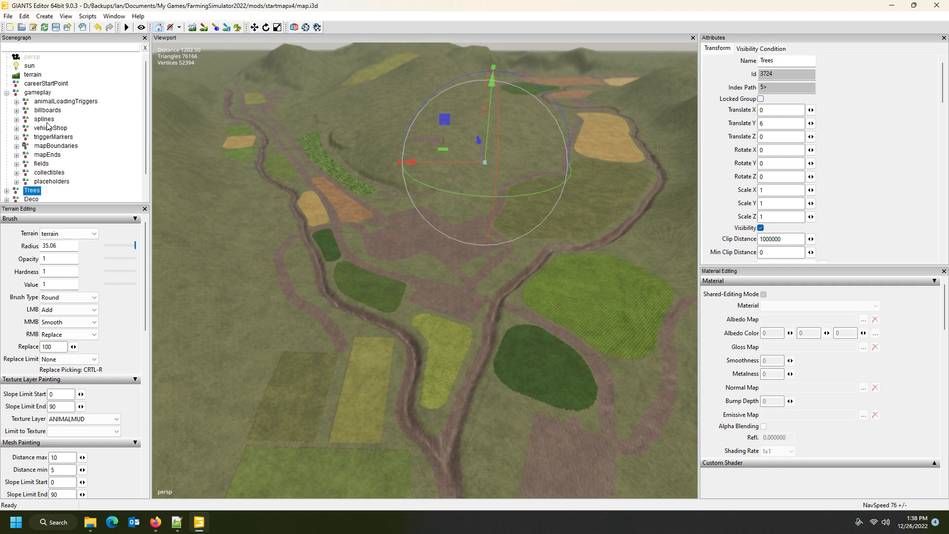
scroll(46, 134, down, 1)
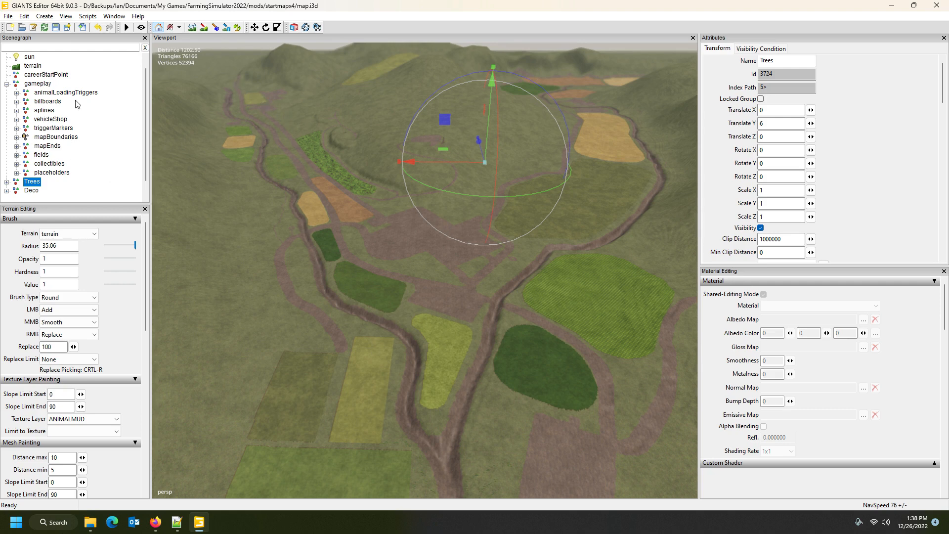
Inspect the transferred hills, ditches, roads and painted fields from several angles and distances.
alt+drag(328, 206, 230, 114)
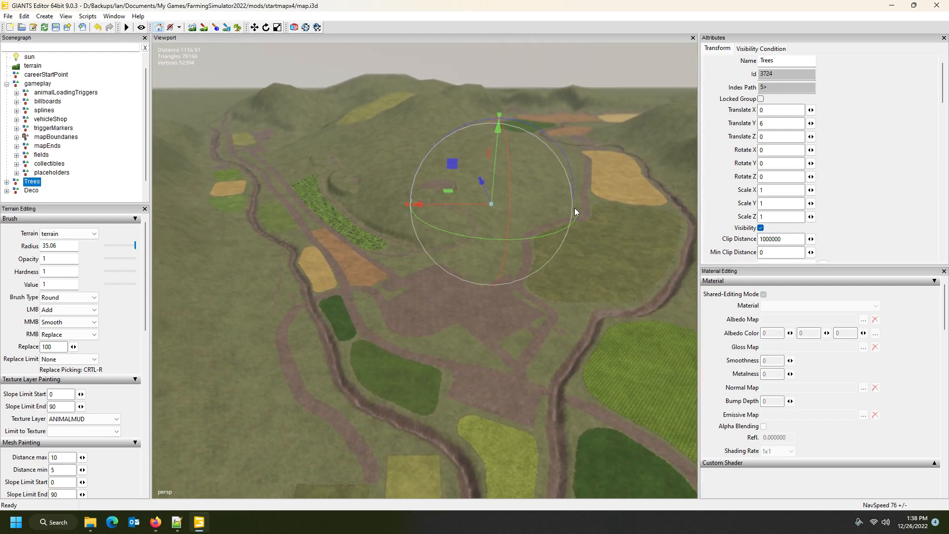
alt+drag(575, 208, 601, 264)
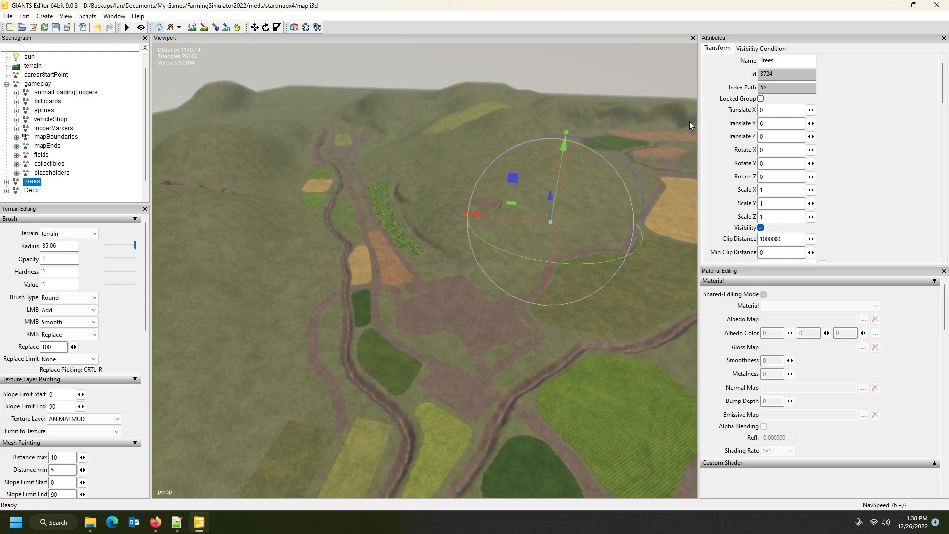
alt+drag(579, 143, 580, 161)
alt+drag(598, 156, 590, 152)
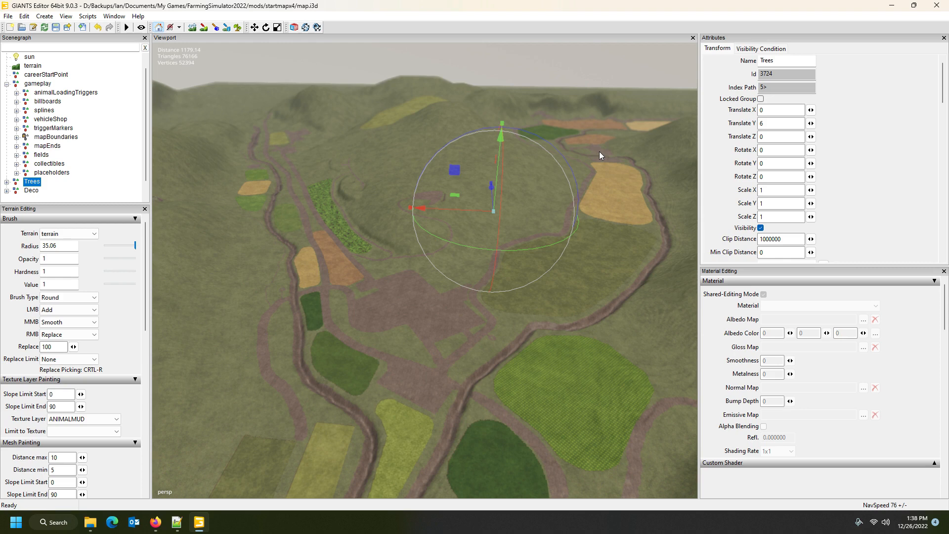
alt+drag(565, 220, 607, 219)
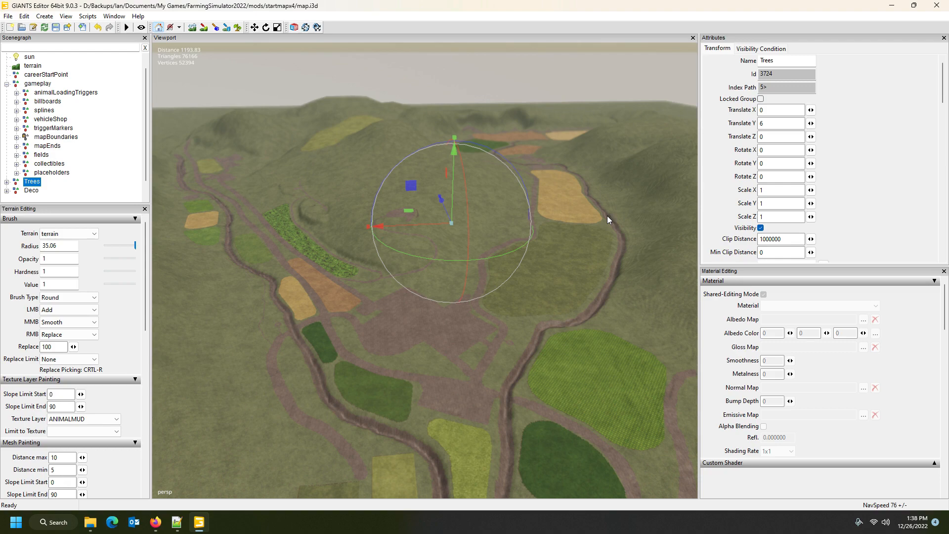
alt+drag(675, 263, 555, 275)
scroll(630, 257, up, 8)
scroll(634, 280, down, 6)
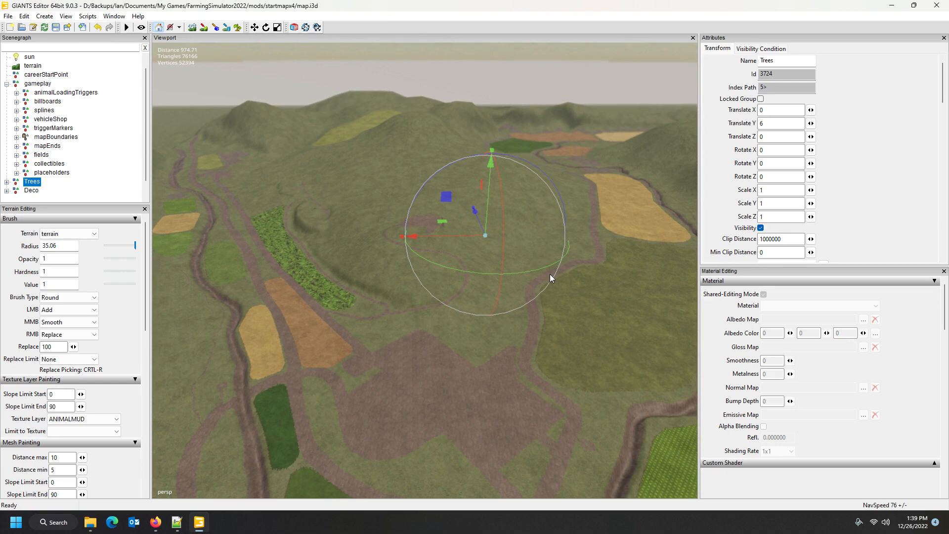
alt+drag(518, 272, 565, 263)
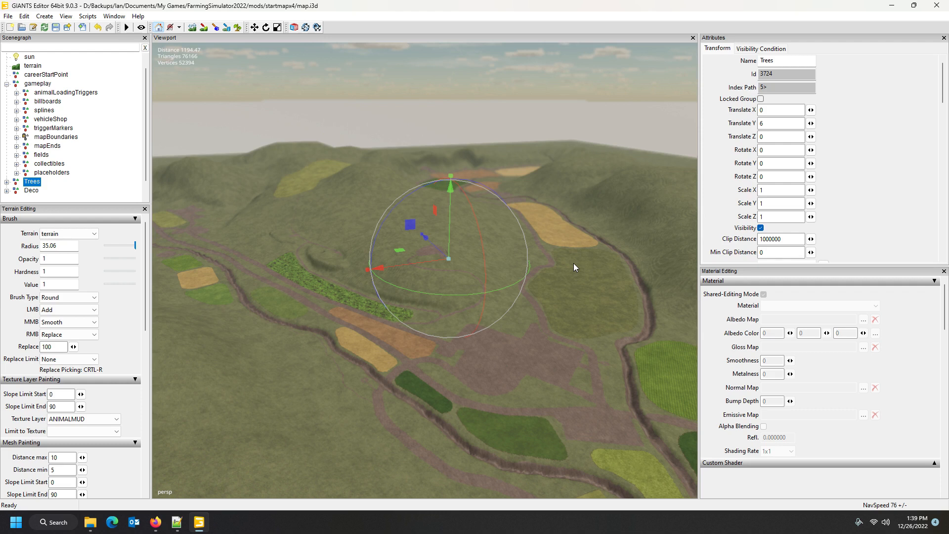
right_drag(570, 267, 527, 265)
scroll(526, 265, up, 5)
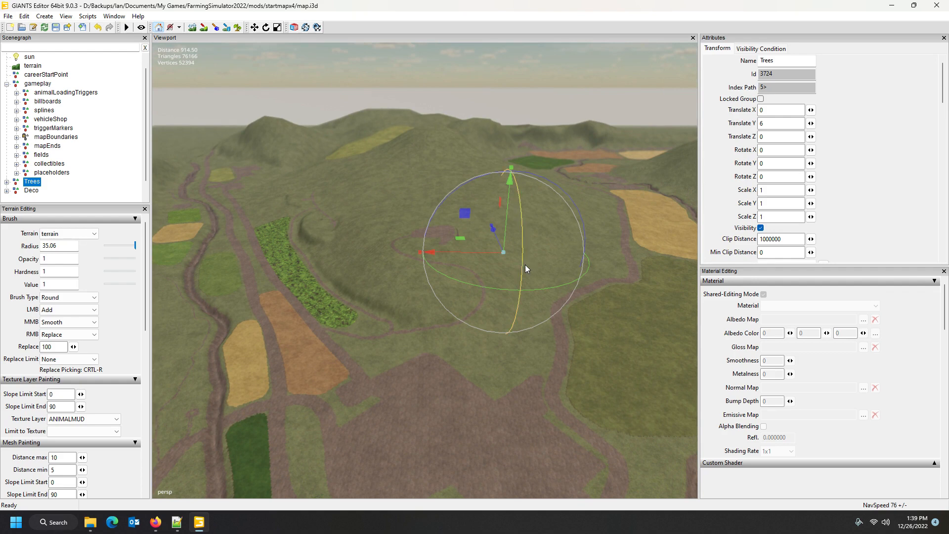
right_drag(554, 259, 571, 261)
alt+middle_drag(571, 257, 590, 256)
alt+drag(590, 256, 601, 254)
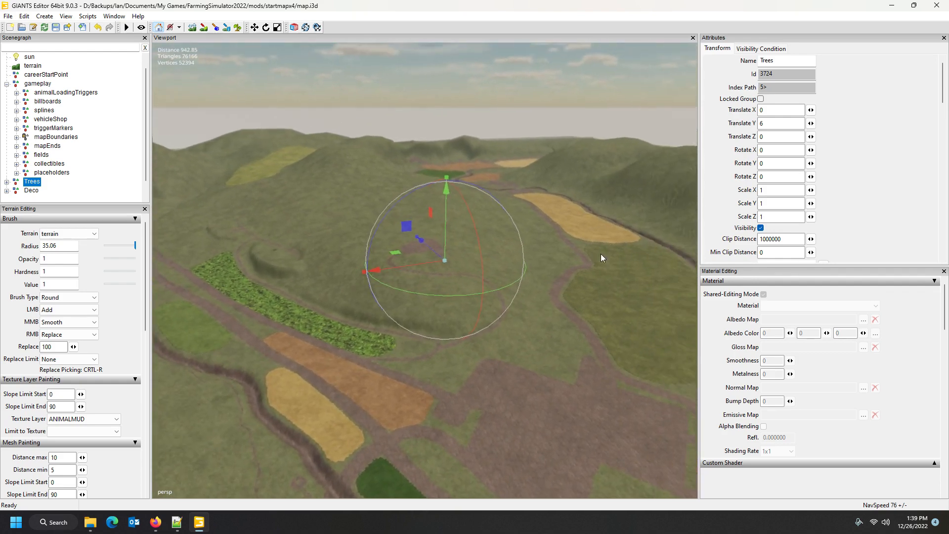
scroll(601, 253, down, 7)
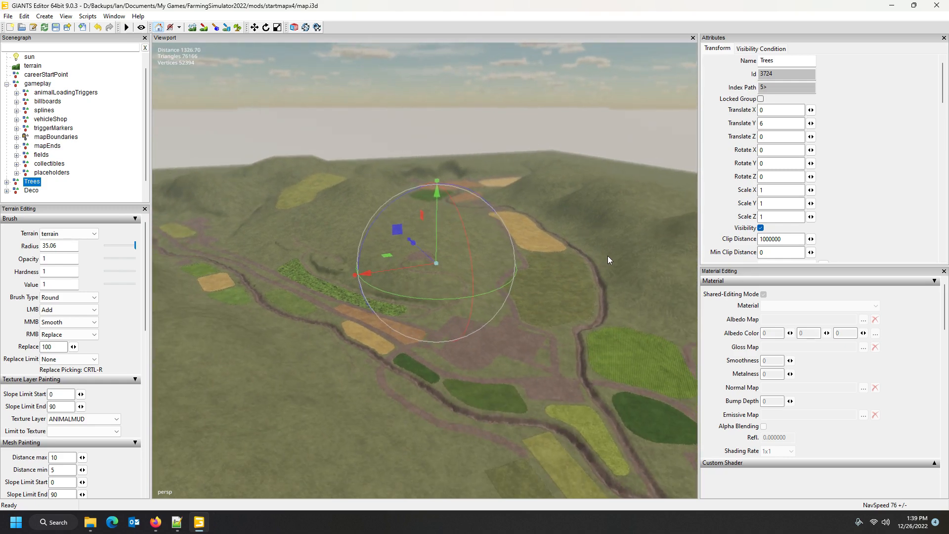
right_drag(573, 268, 549, 265)
key(d)
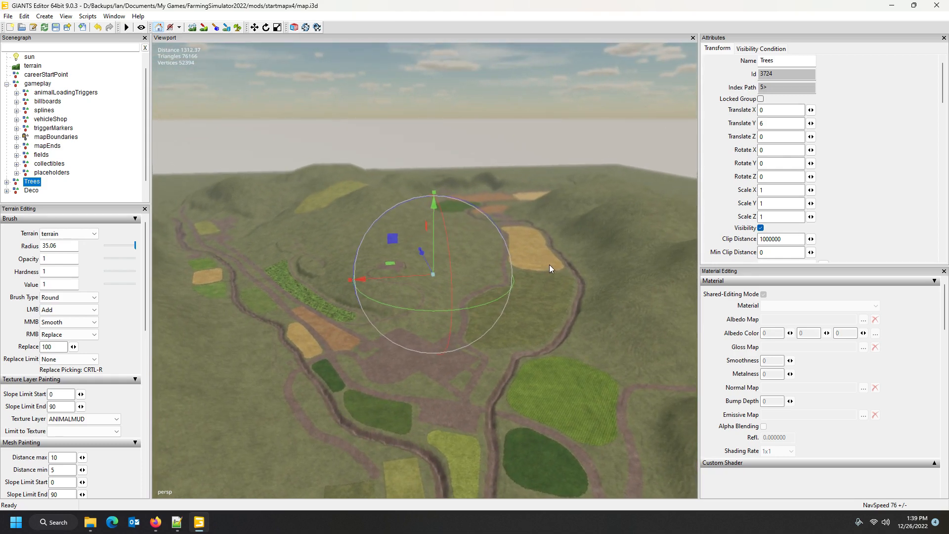